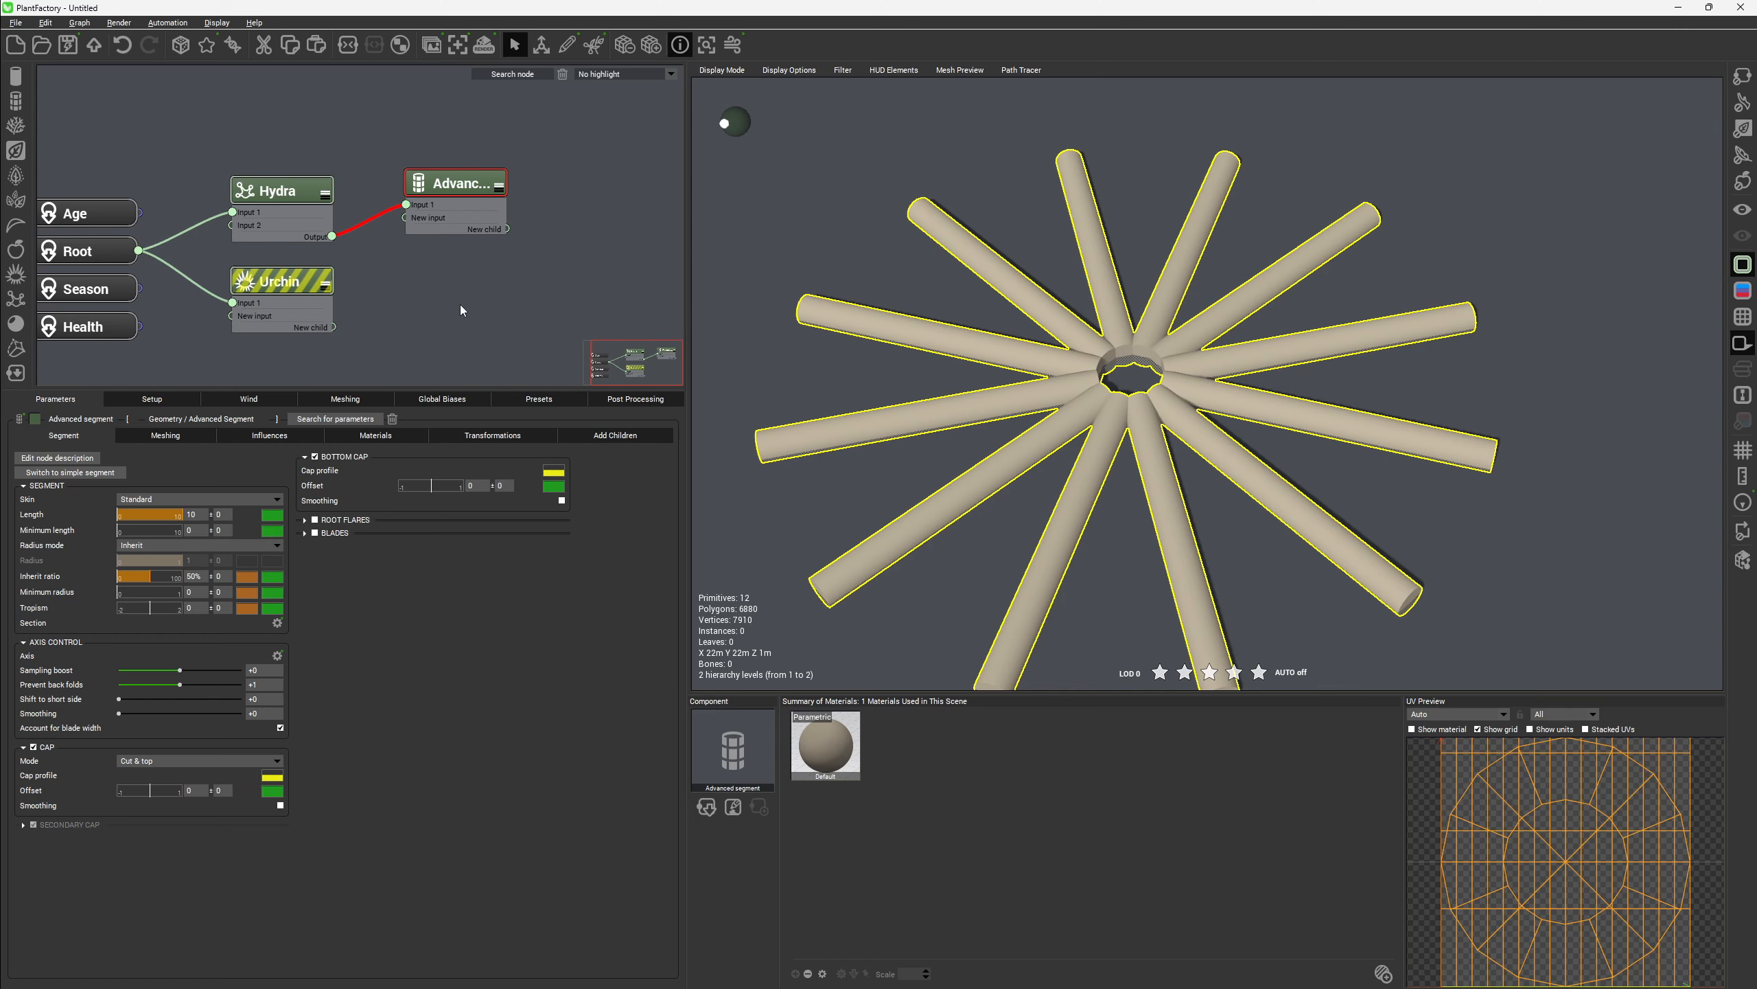
Select the Hydra node and raise its number of children to about 23.46
mouse_move(462, 272)
middle_down()
mouse_move(451, 293)
mouse_move(437, 269)
middle_up()
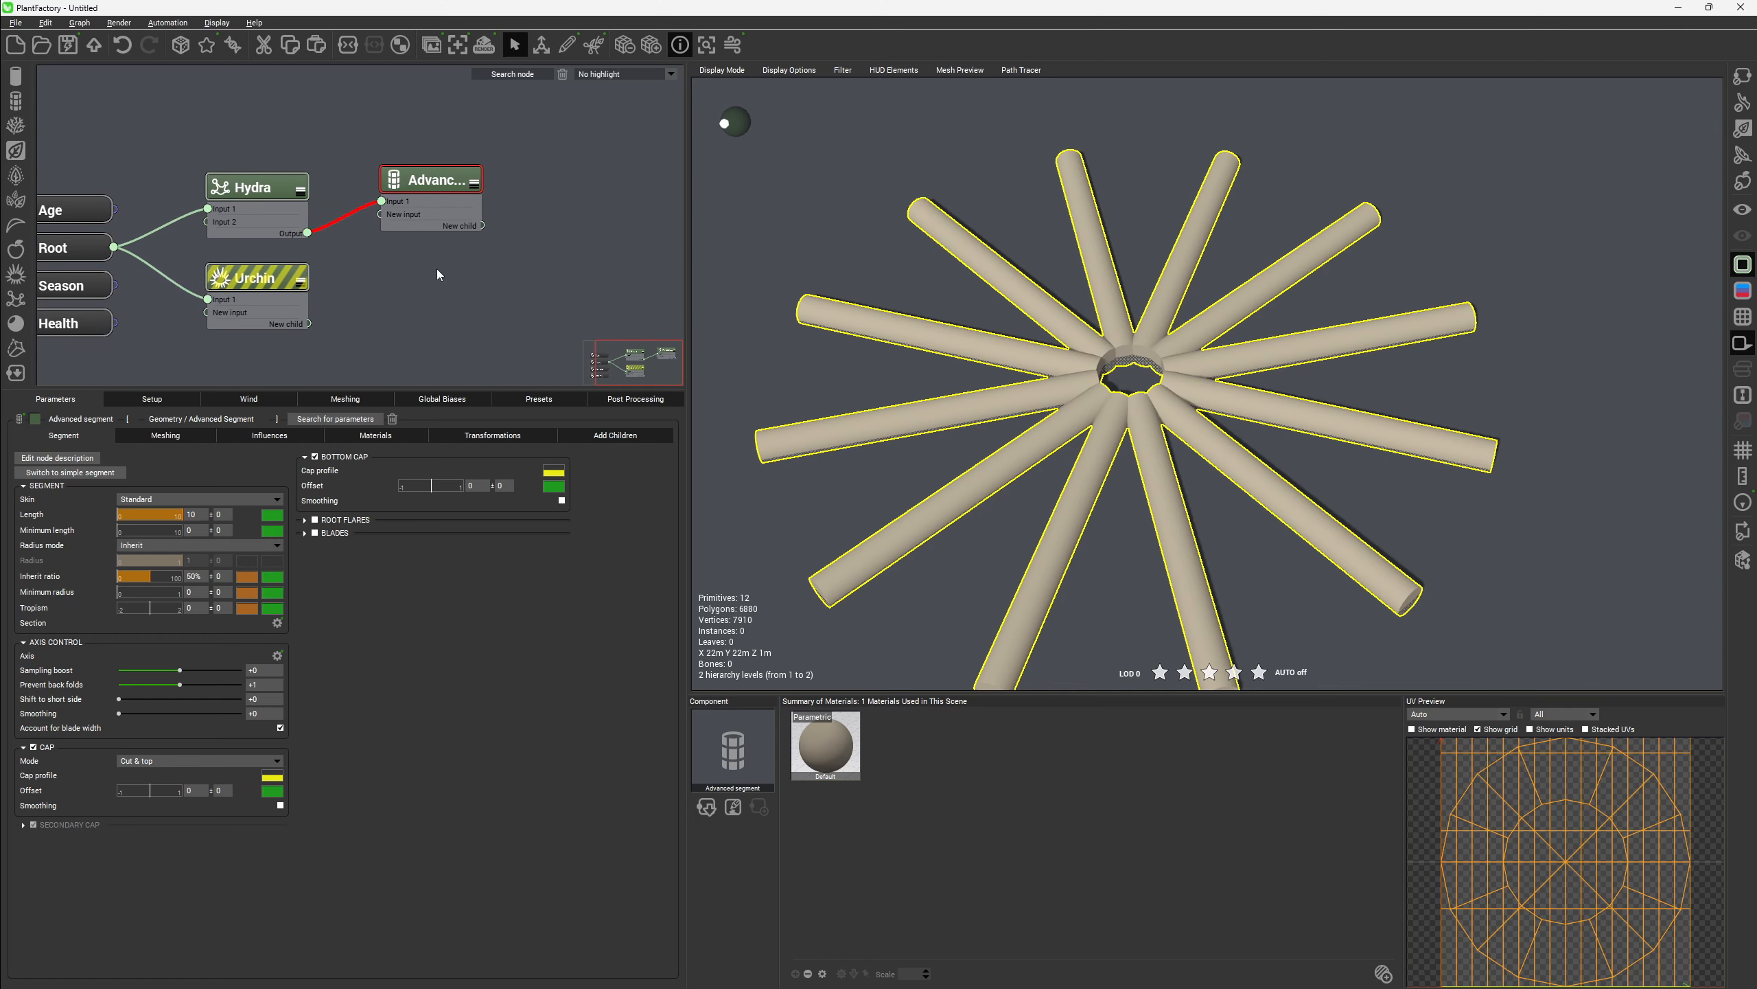
click(264, 181)
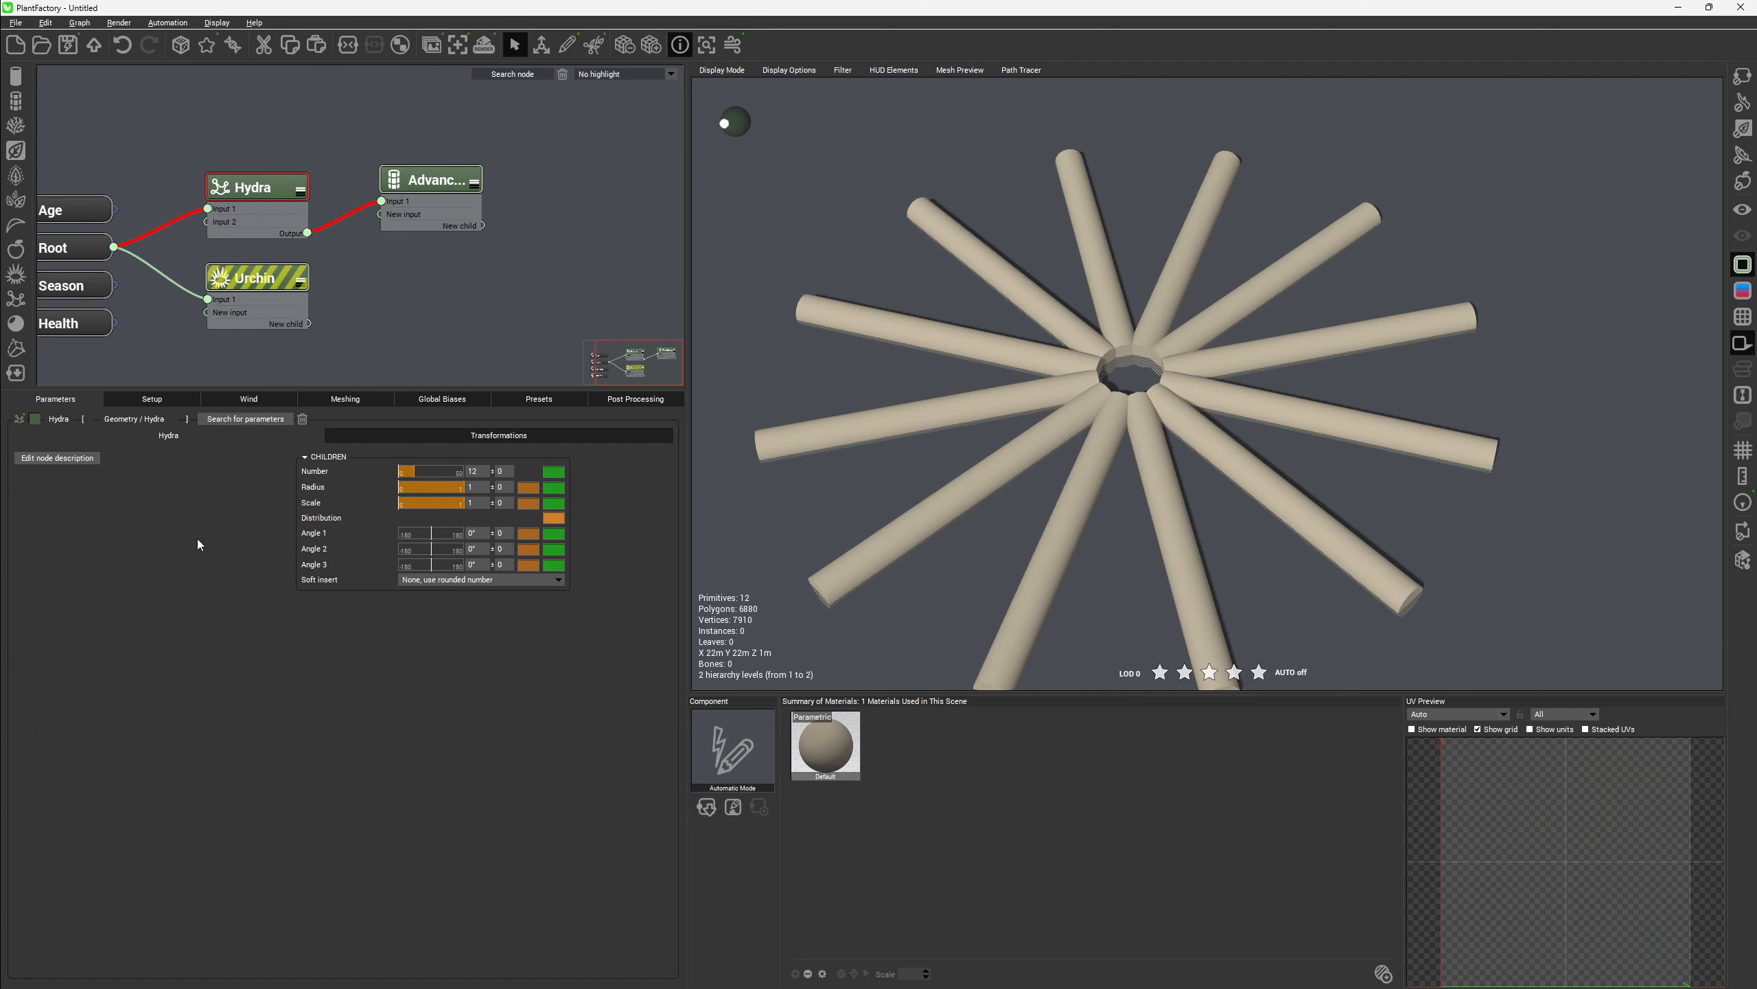
click(388, 437)
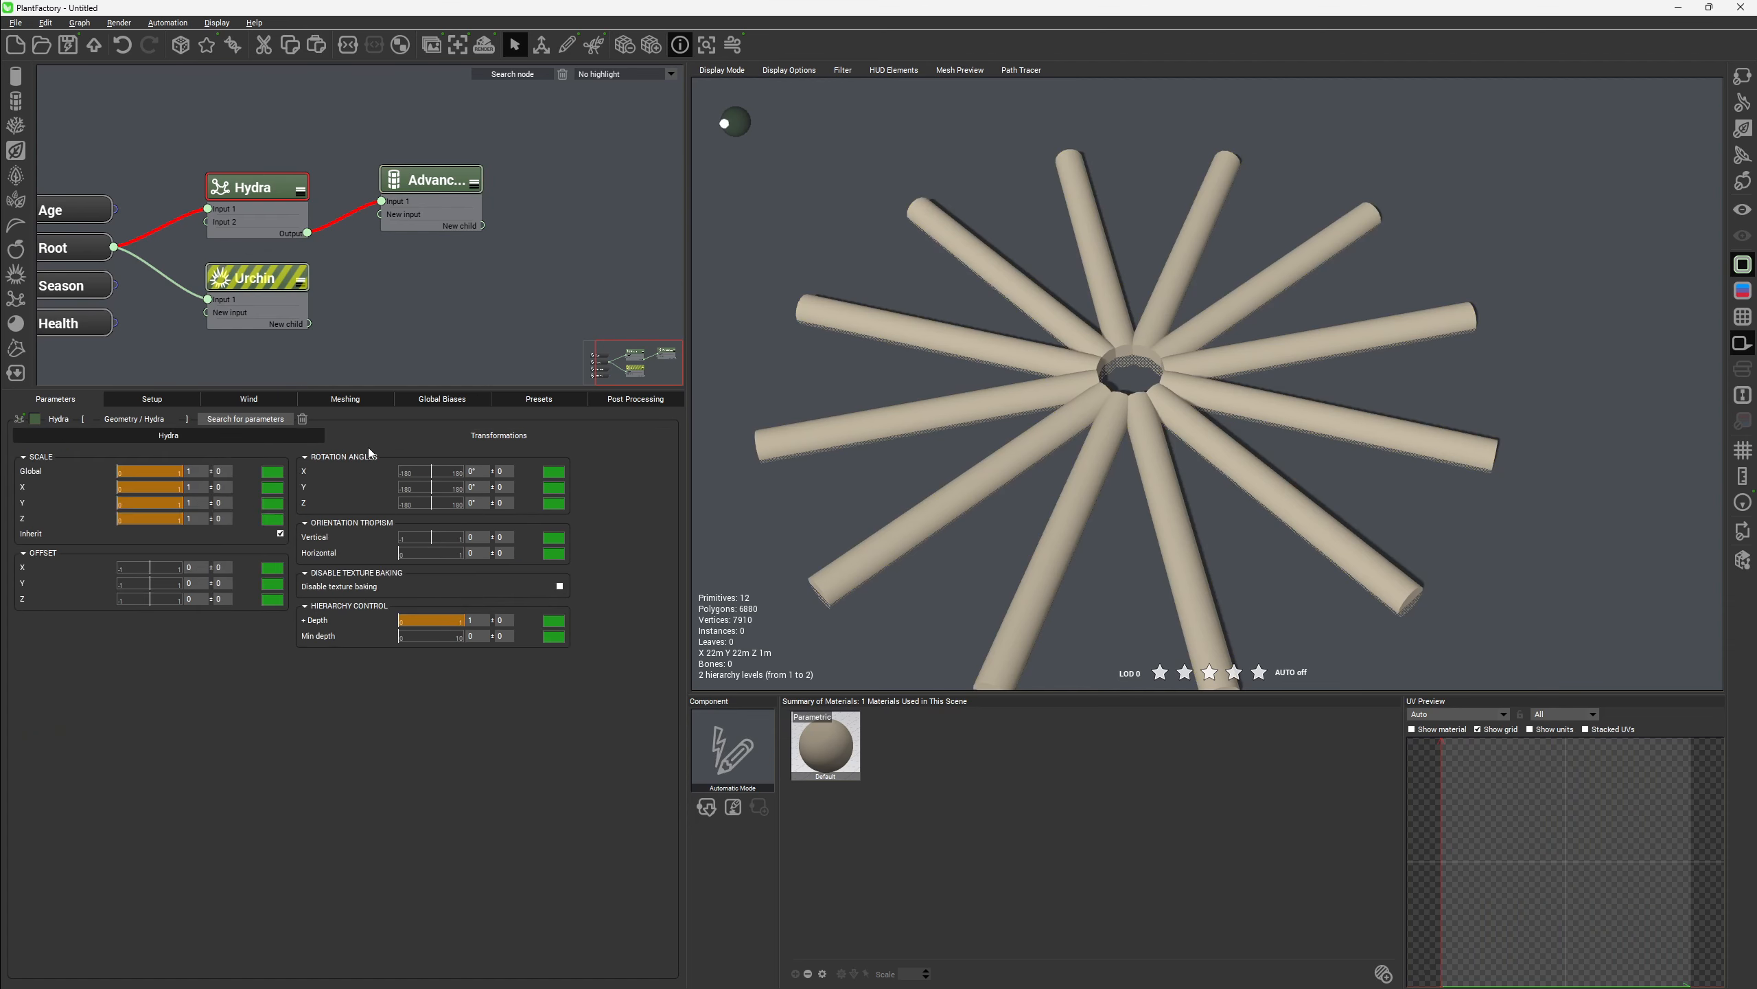
click(205, 440)
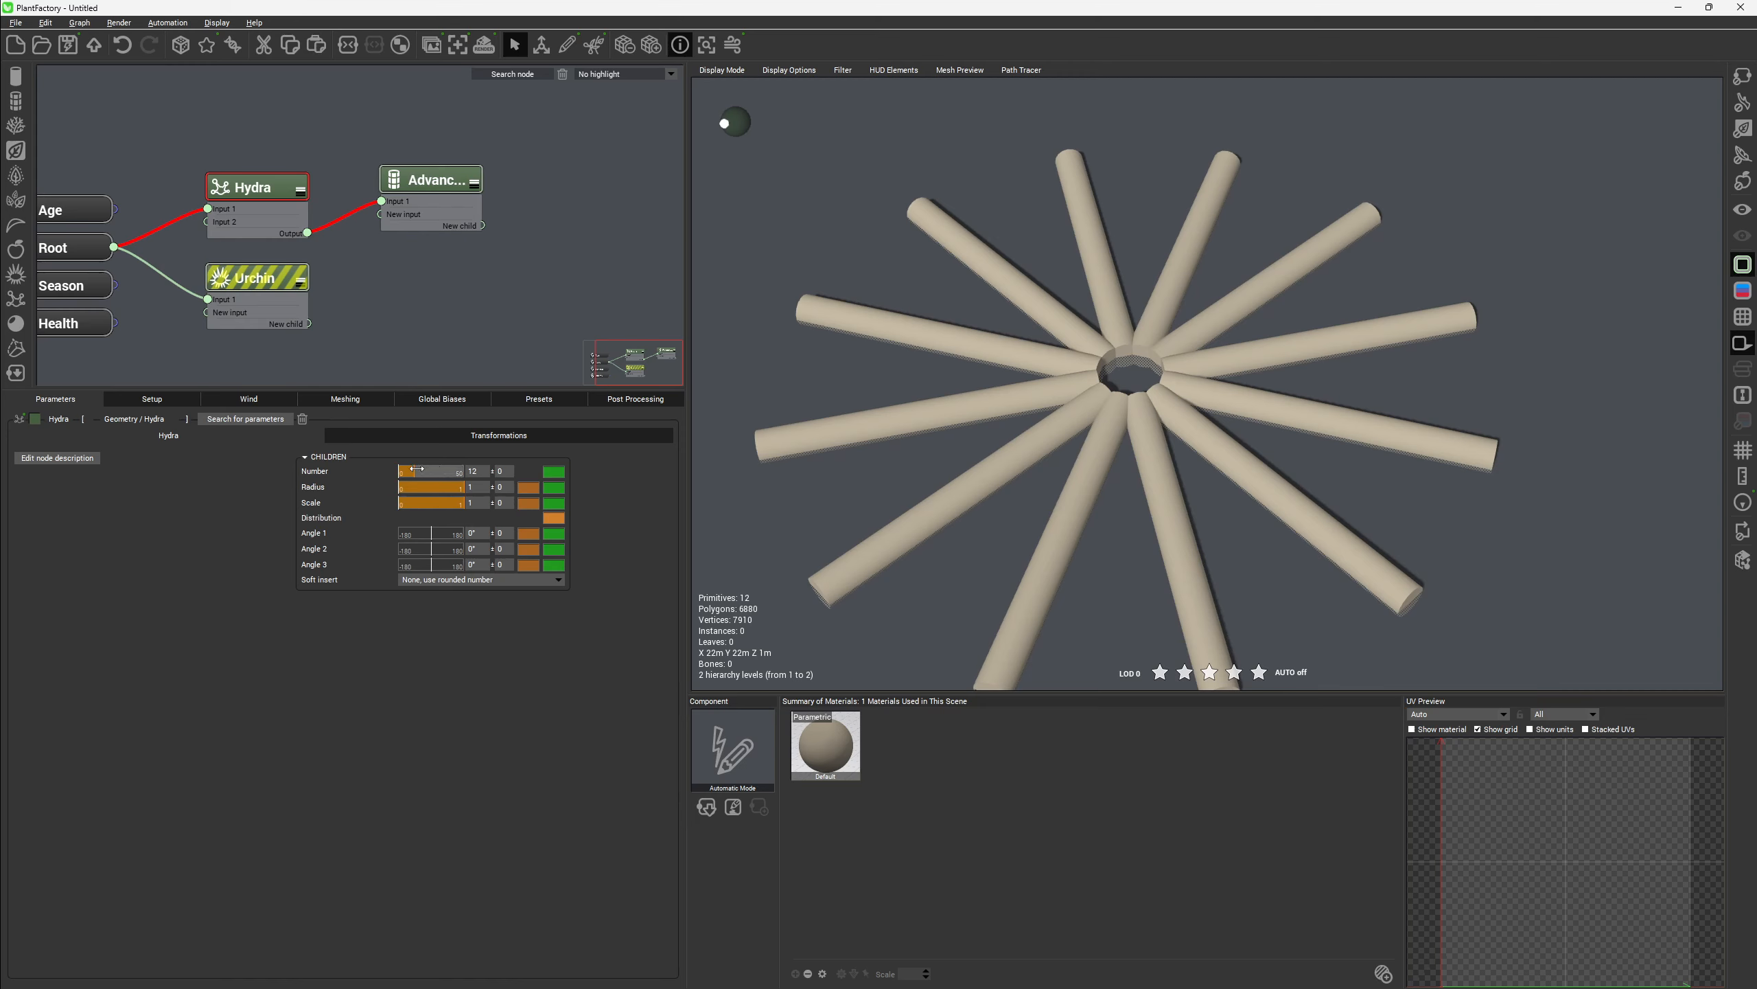
mouse_move(413, 470)
mouse_down()
mouse_move(445, 470)
mouse_move(428, 470)
mouse_up()
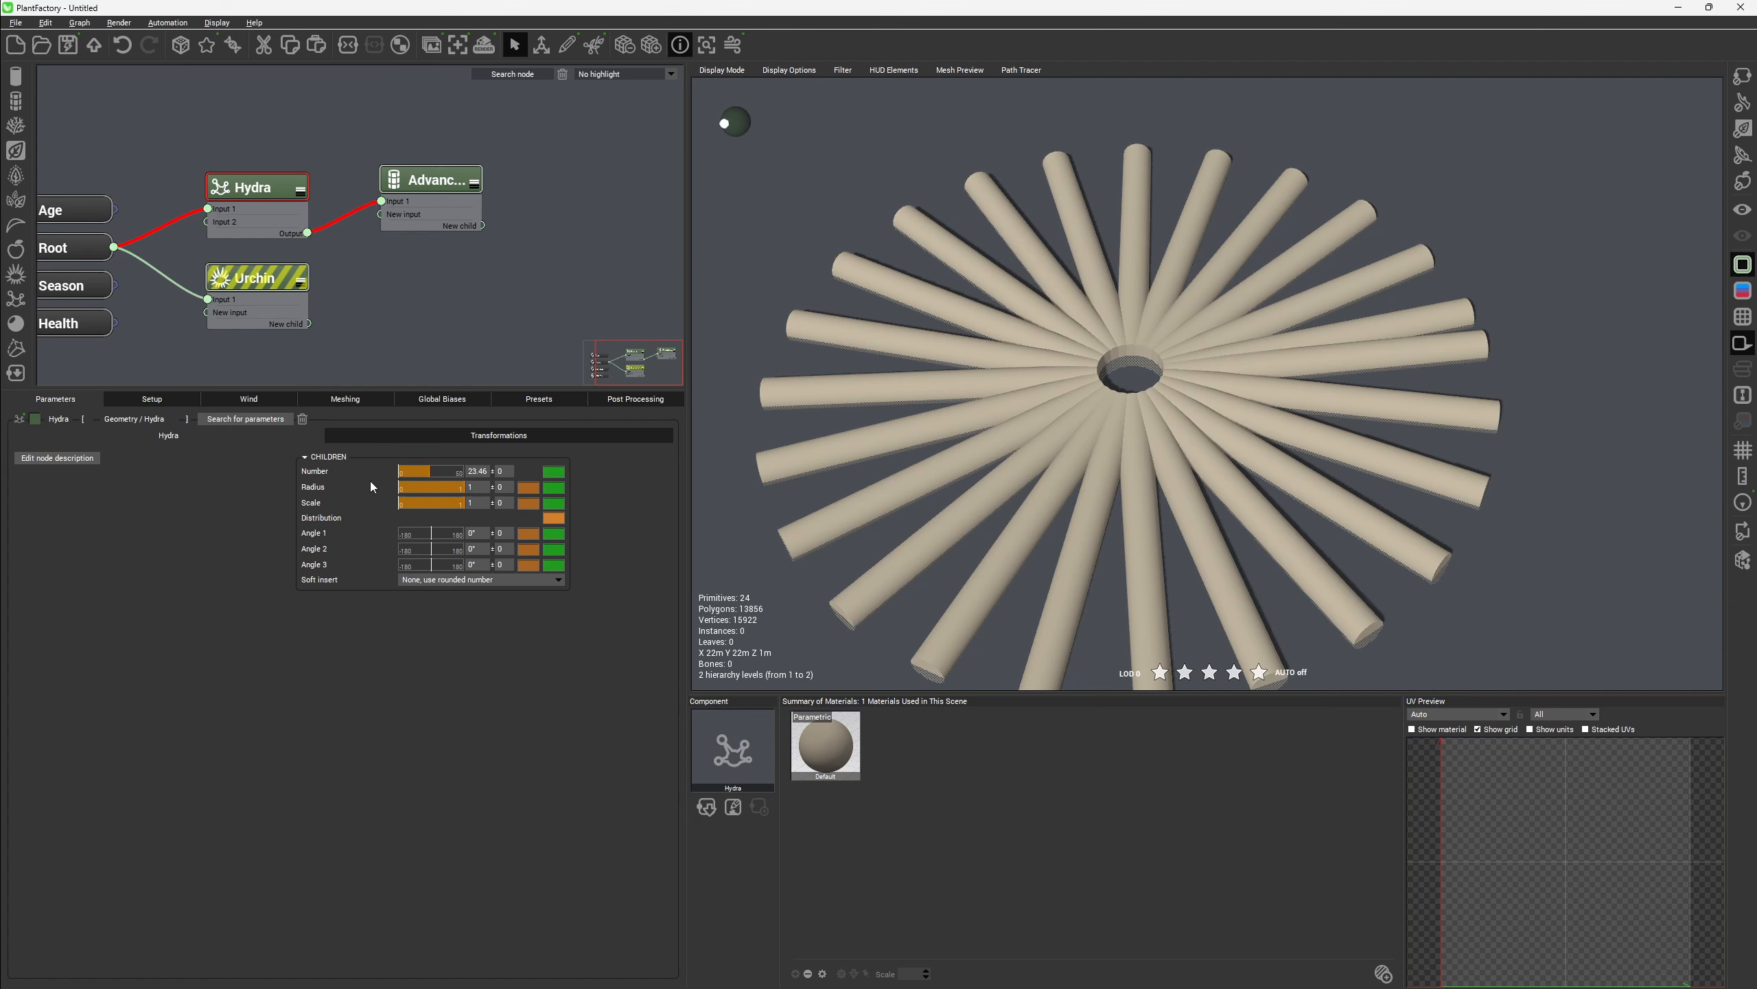
click(482, 471)
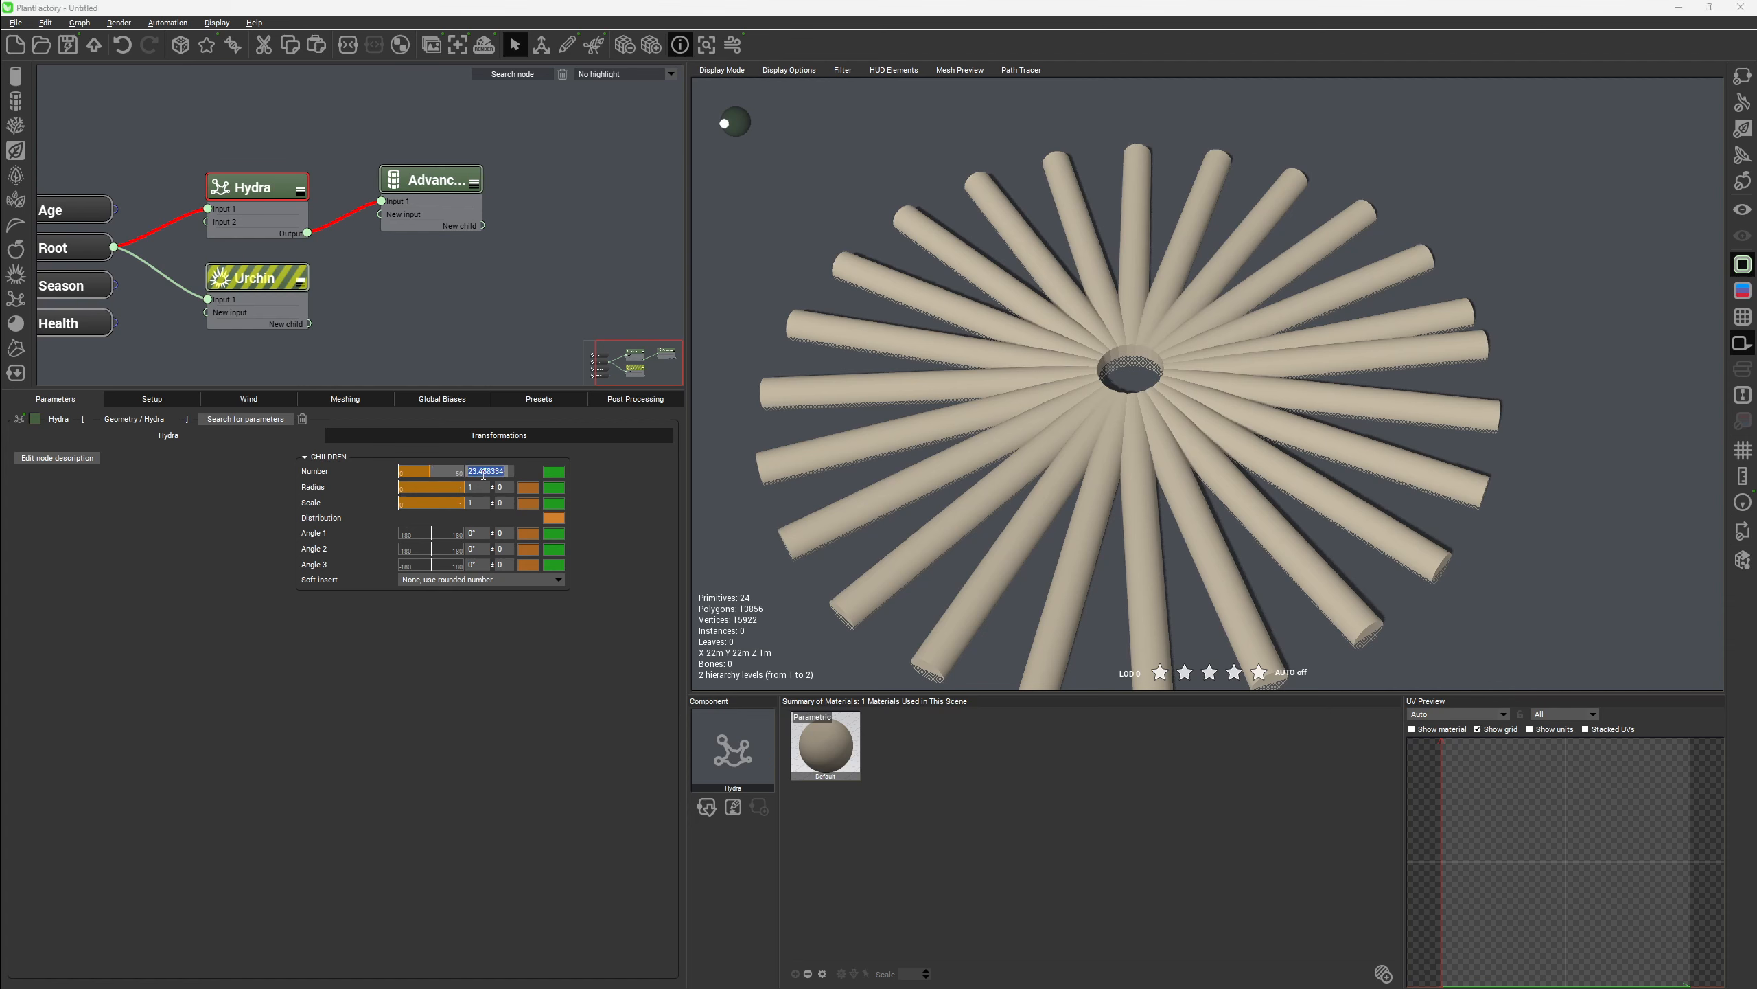
click(320, 476)
Try a Radius of 1.2 and a Scale of about 0.98 on the Hydra children, and restore both to 1
mouse_move(455, 486)
mouse_down()
mouse_move(469, 501)
mouse_move(408, 504)
mouse_move(454, 502)
mouse_up()
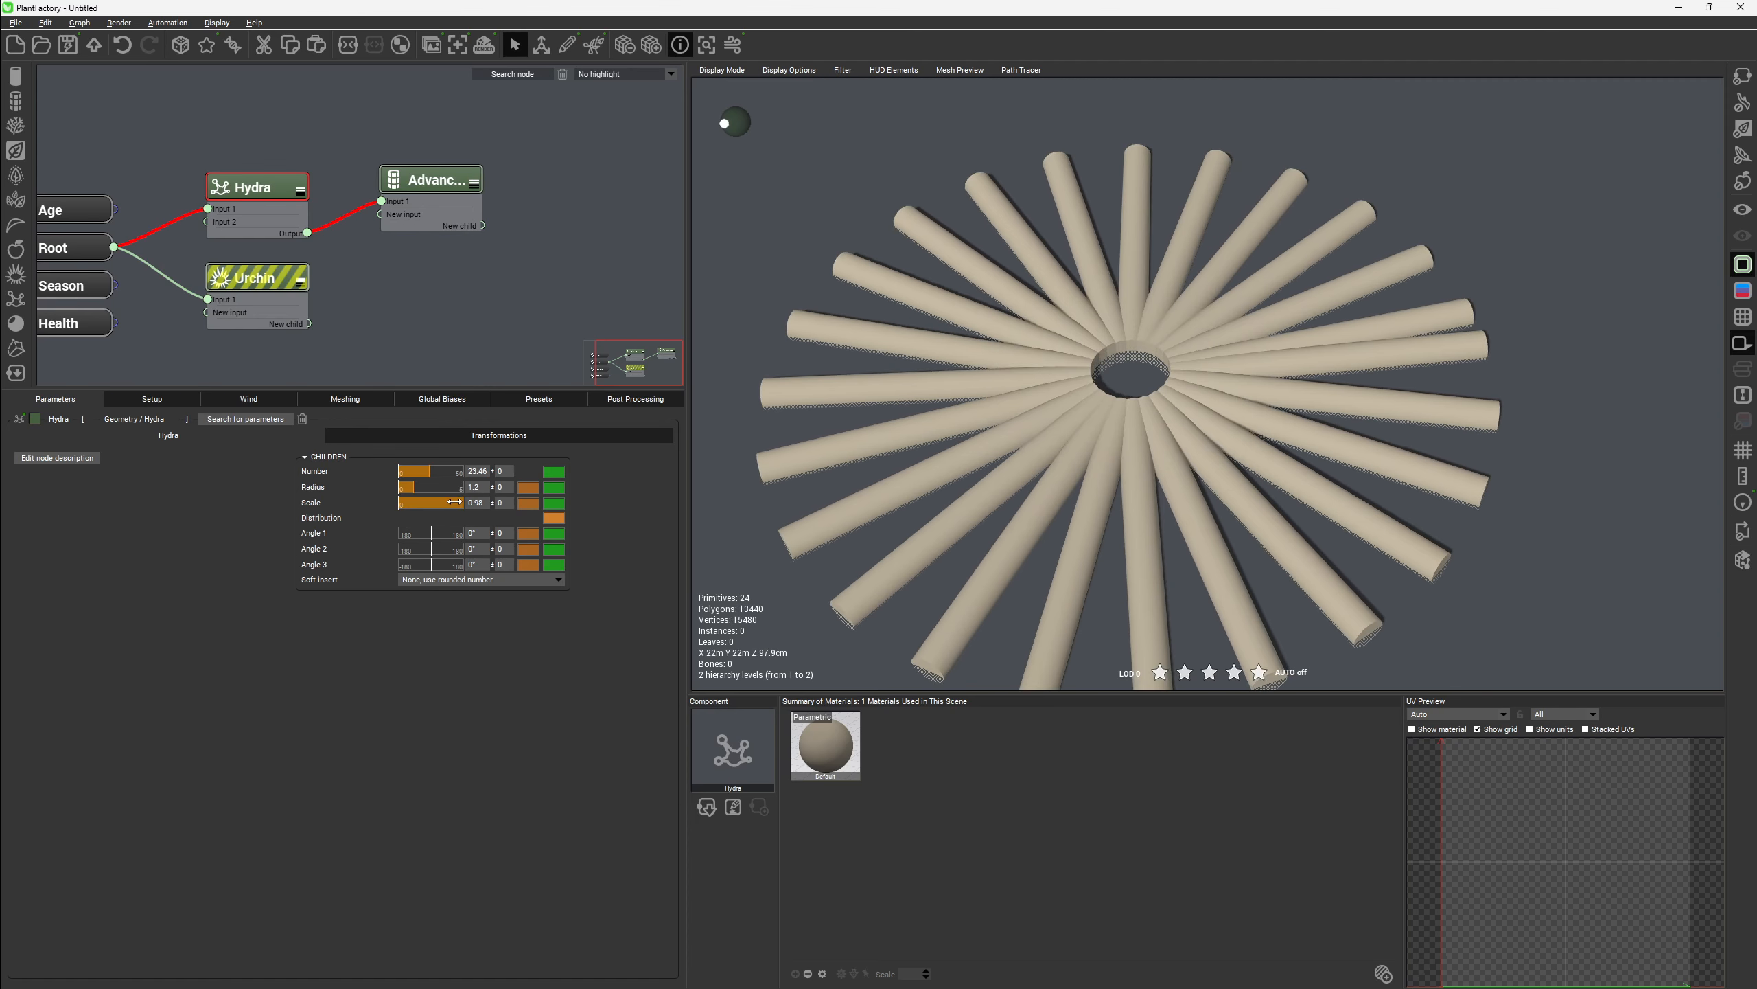
click(488, 503)
text(1)
key(Return)
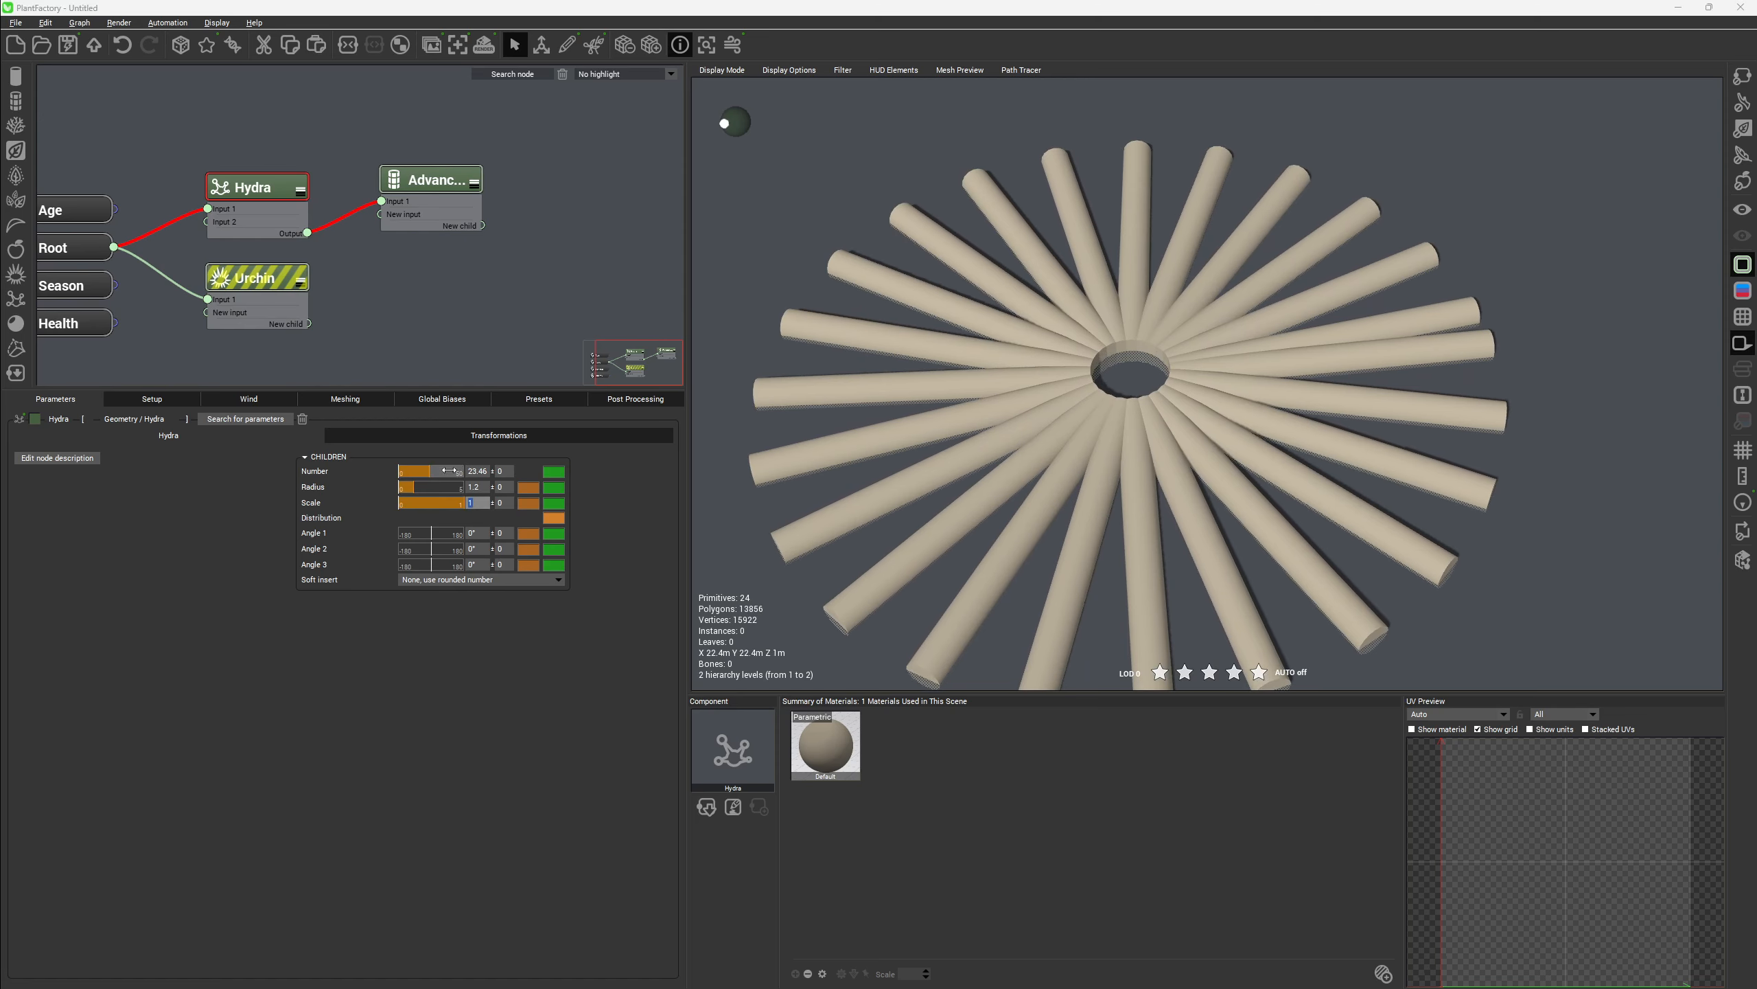
key(shift+Tab)
text(1)
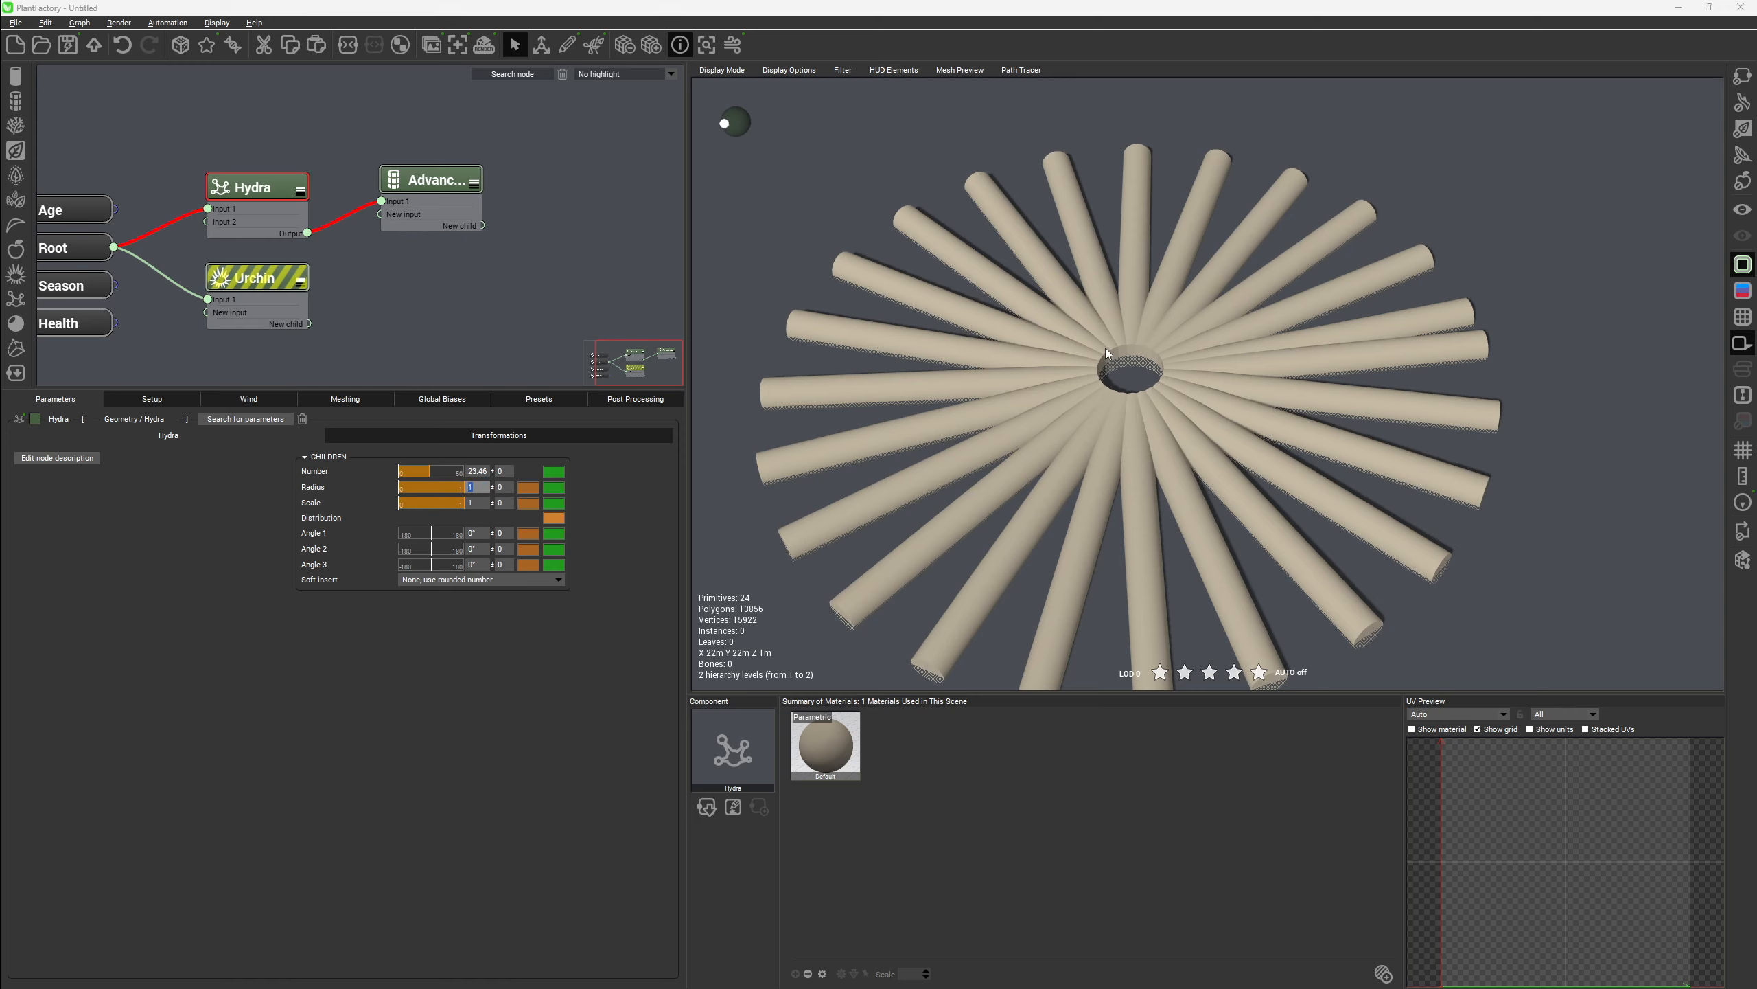
Try lowering the first keypoint of the Hydra distribution filter to about 0.02, and discard the edit
click(554, 517)
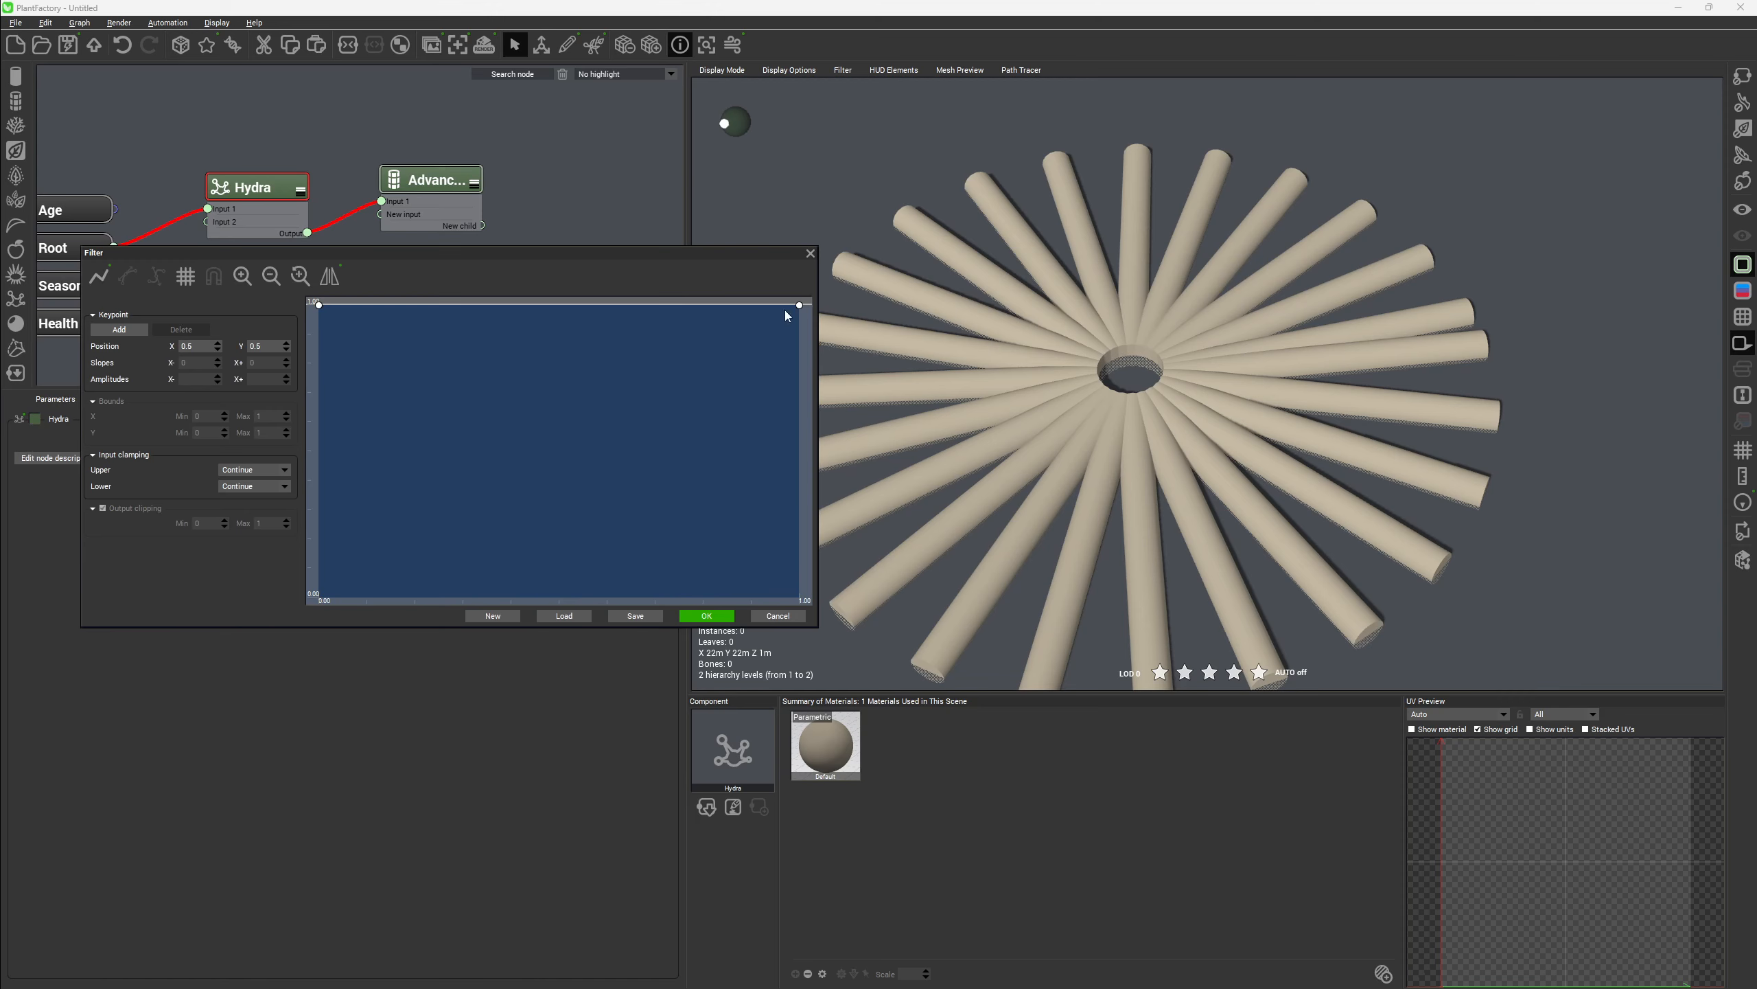
drag(320, 308, 304, 595)
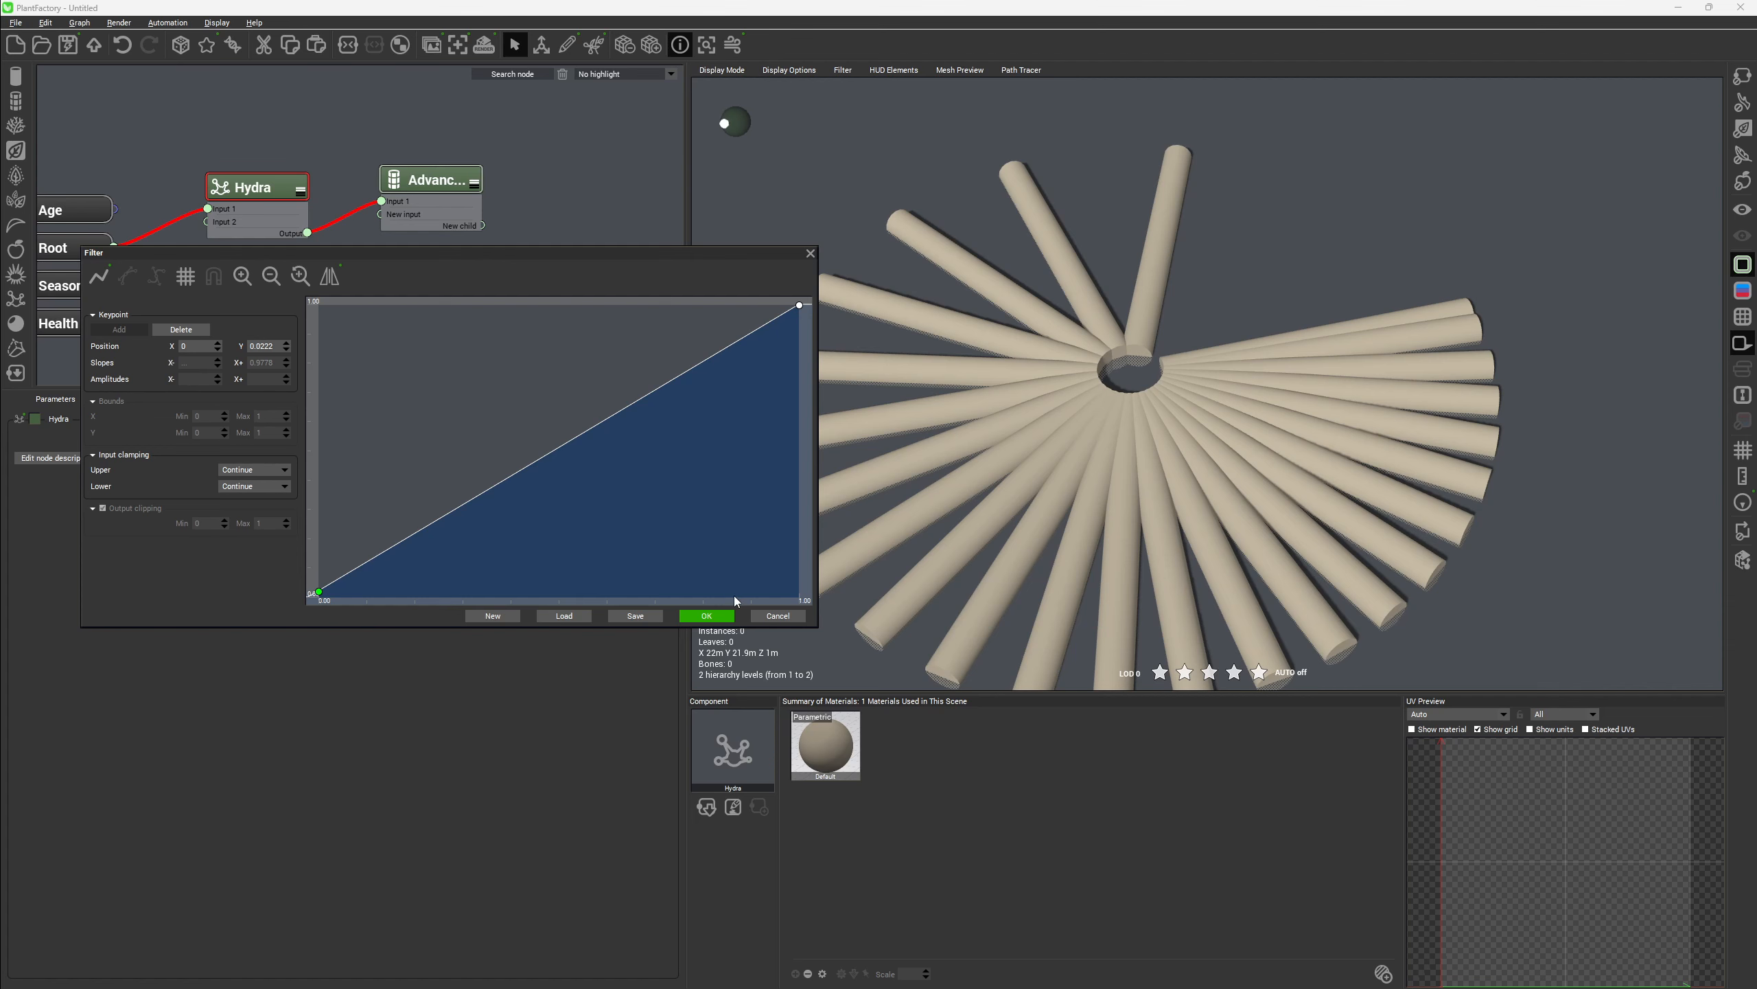
click(768, 616)
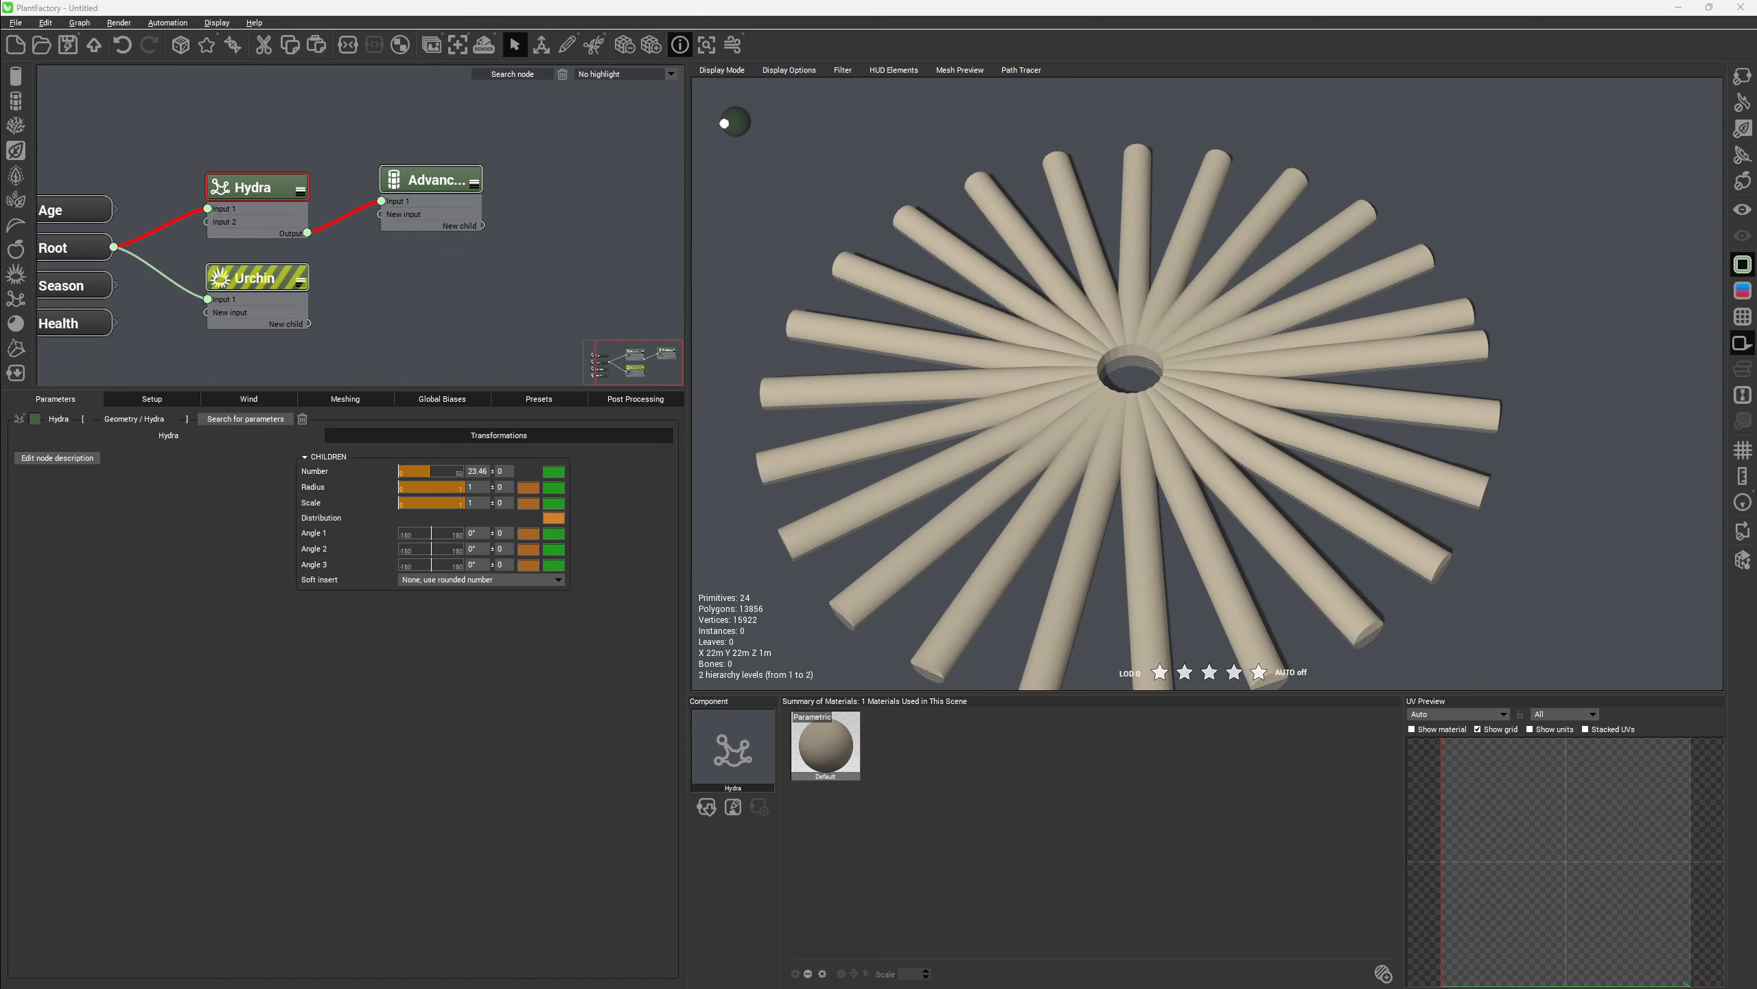
Load the jagged, rising wave preset from Other Filters into the Hydra distribution filter
drag(0, 374, 430, 285)
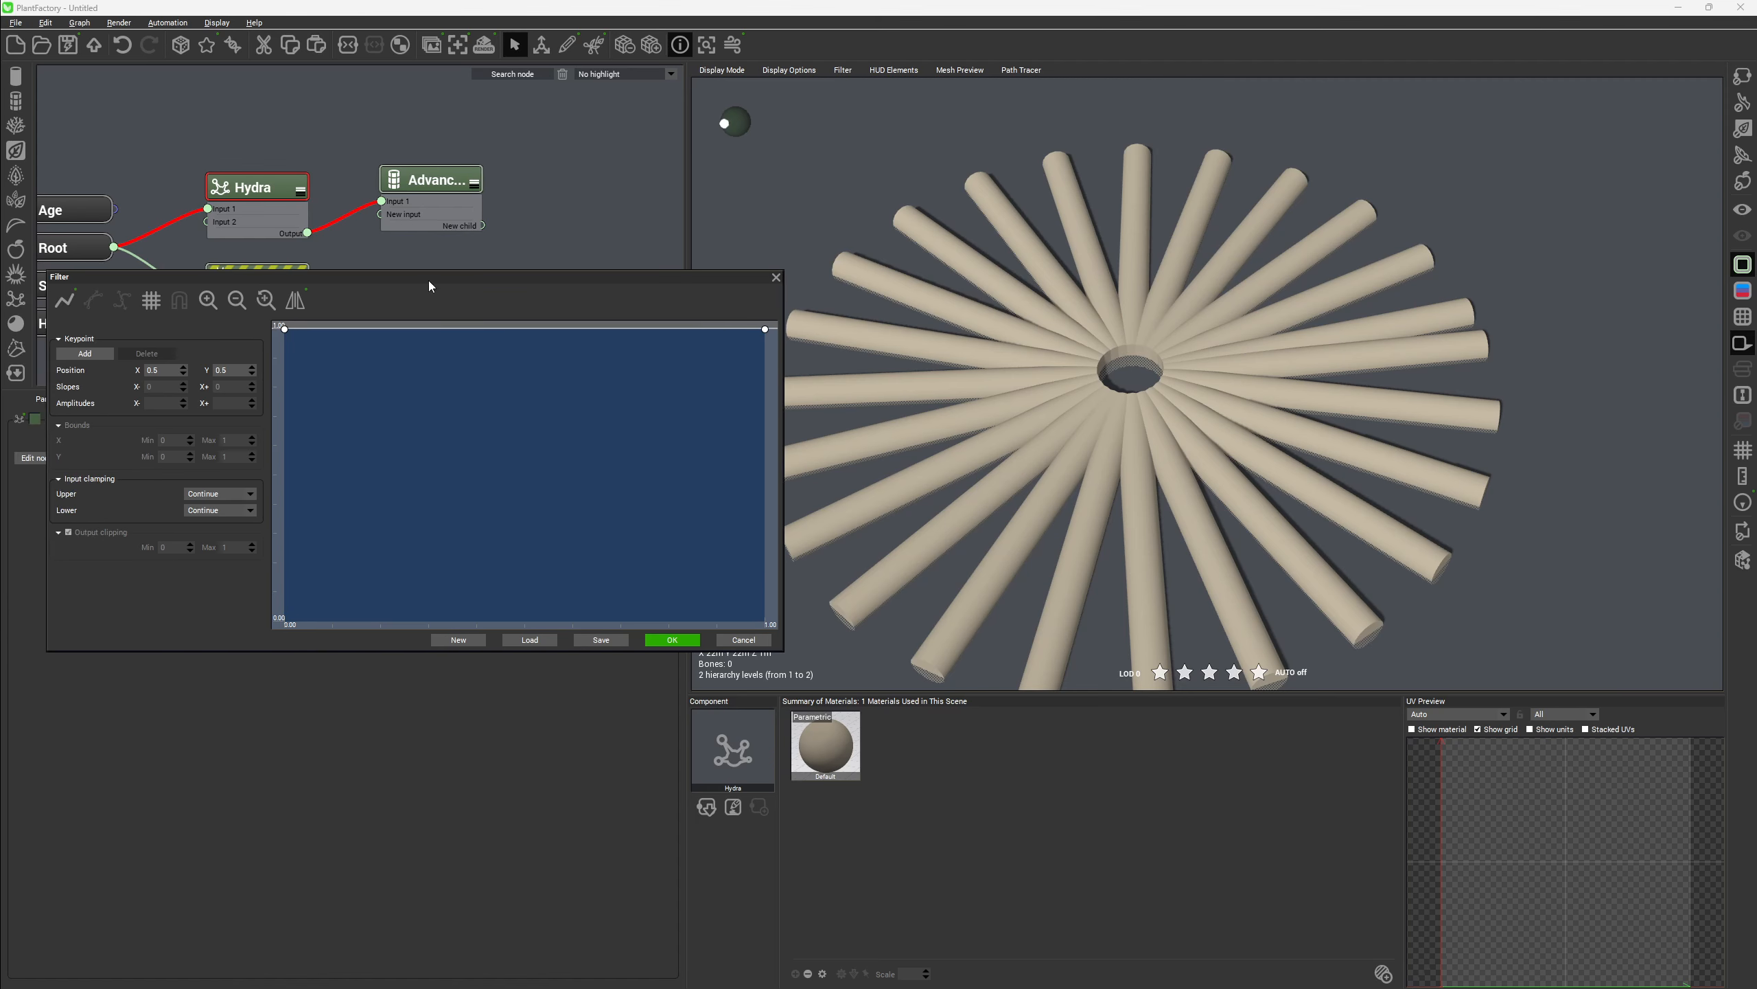
click(523, 640)
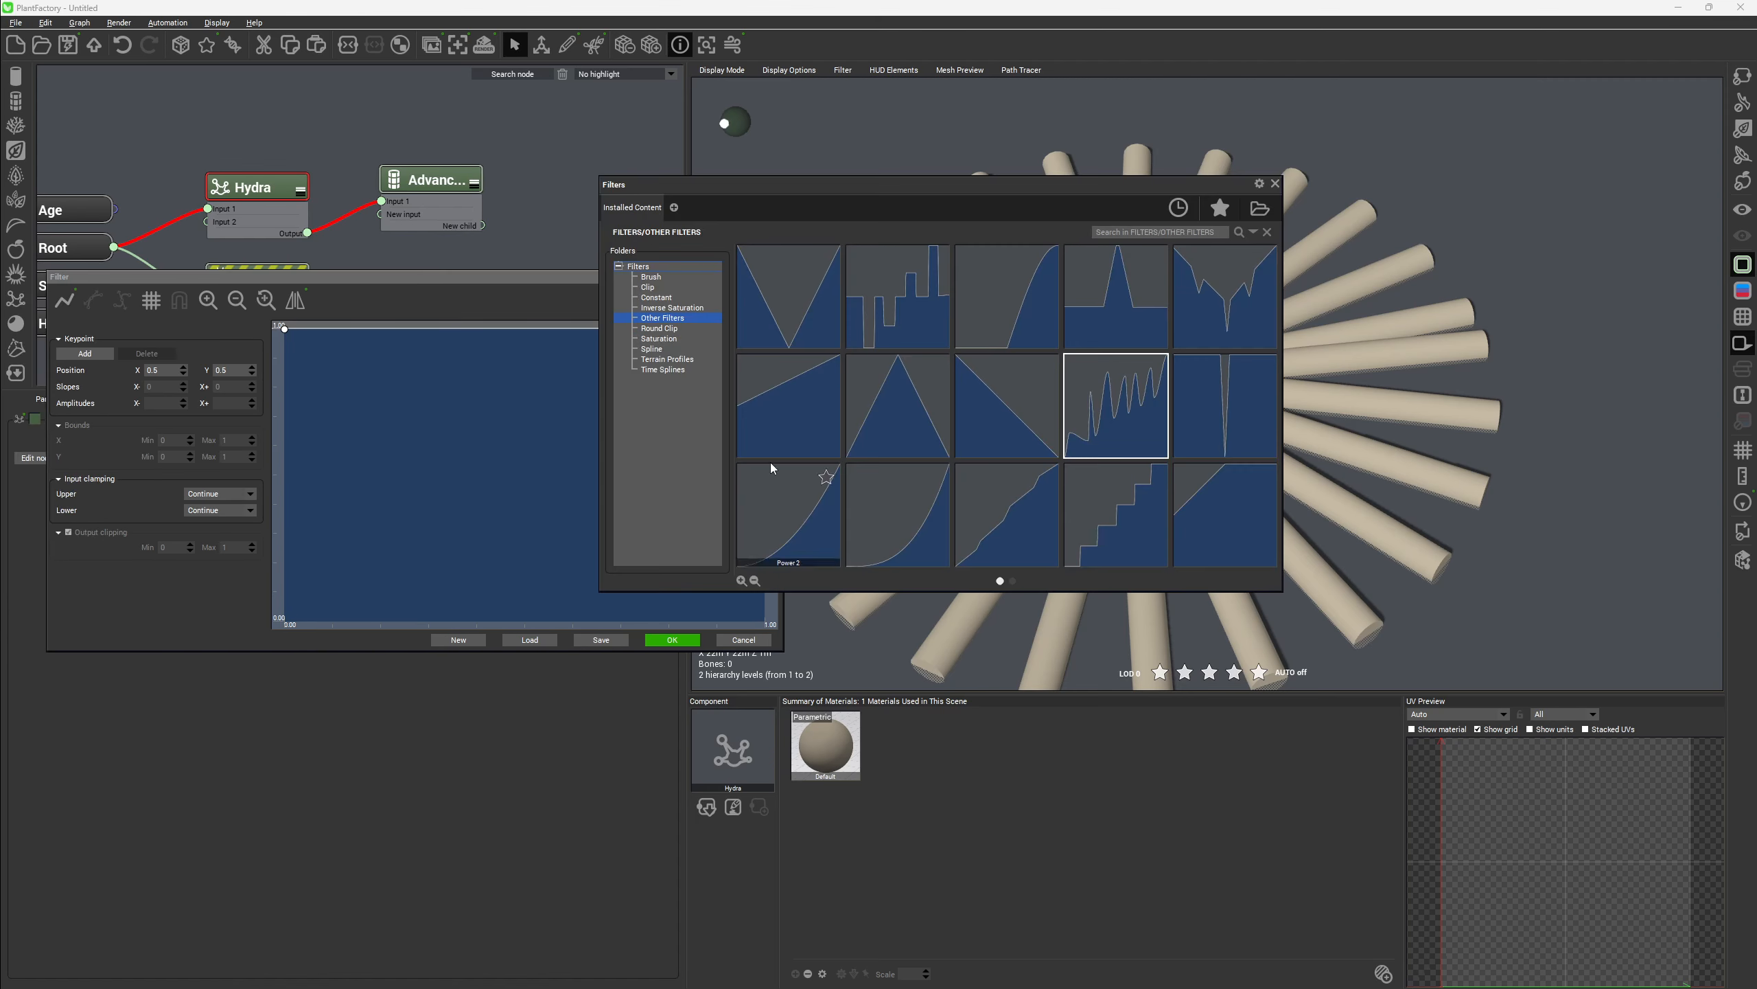
click(667, 327)
click(667, 319)
scroll(830, 332, down, 1)
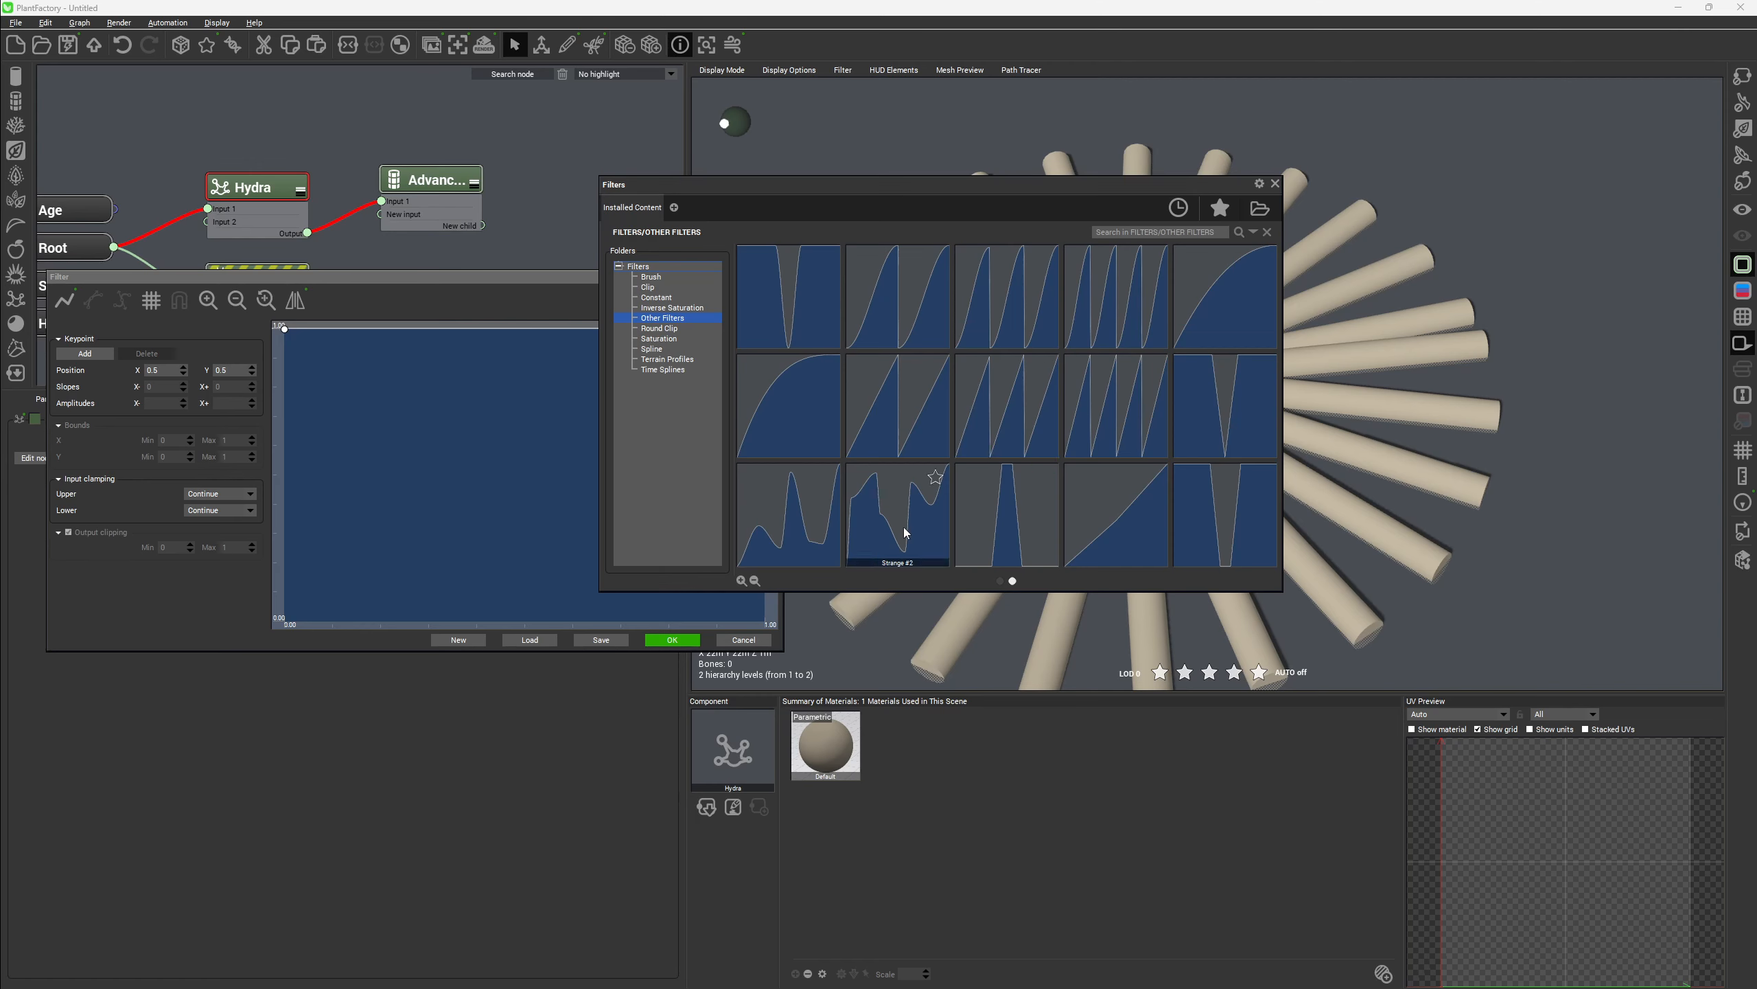
scroll(905, 532, up, 1)
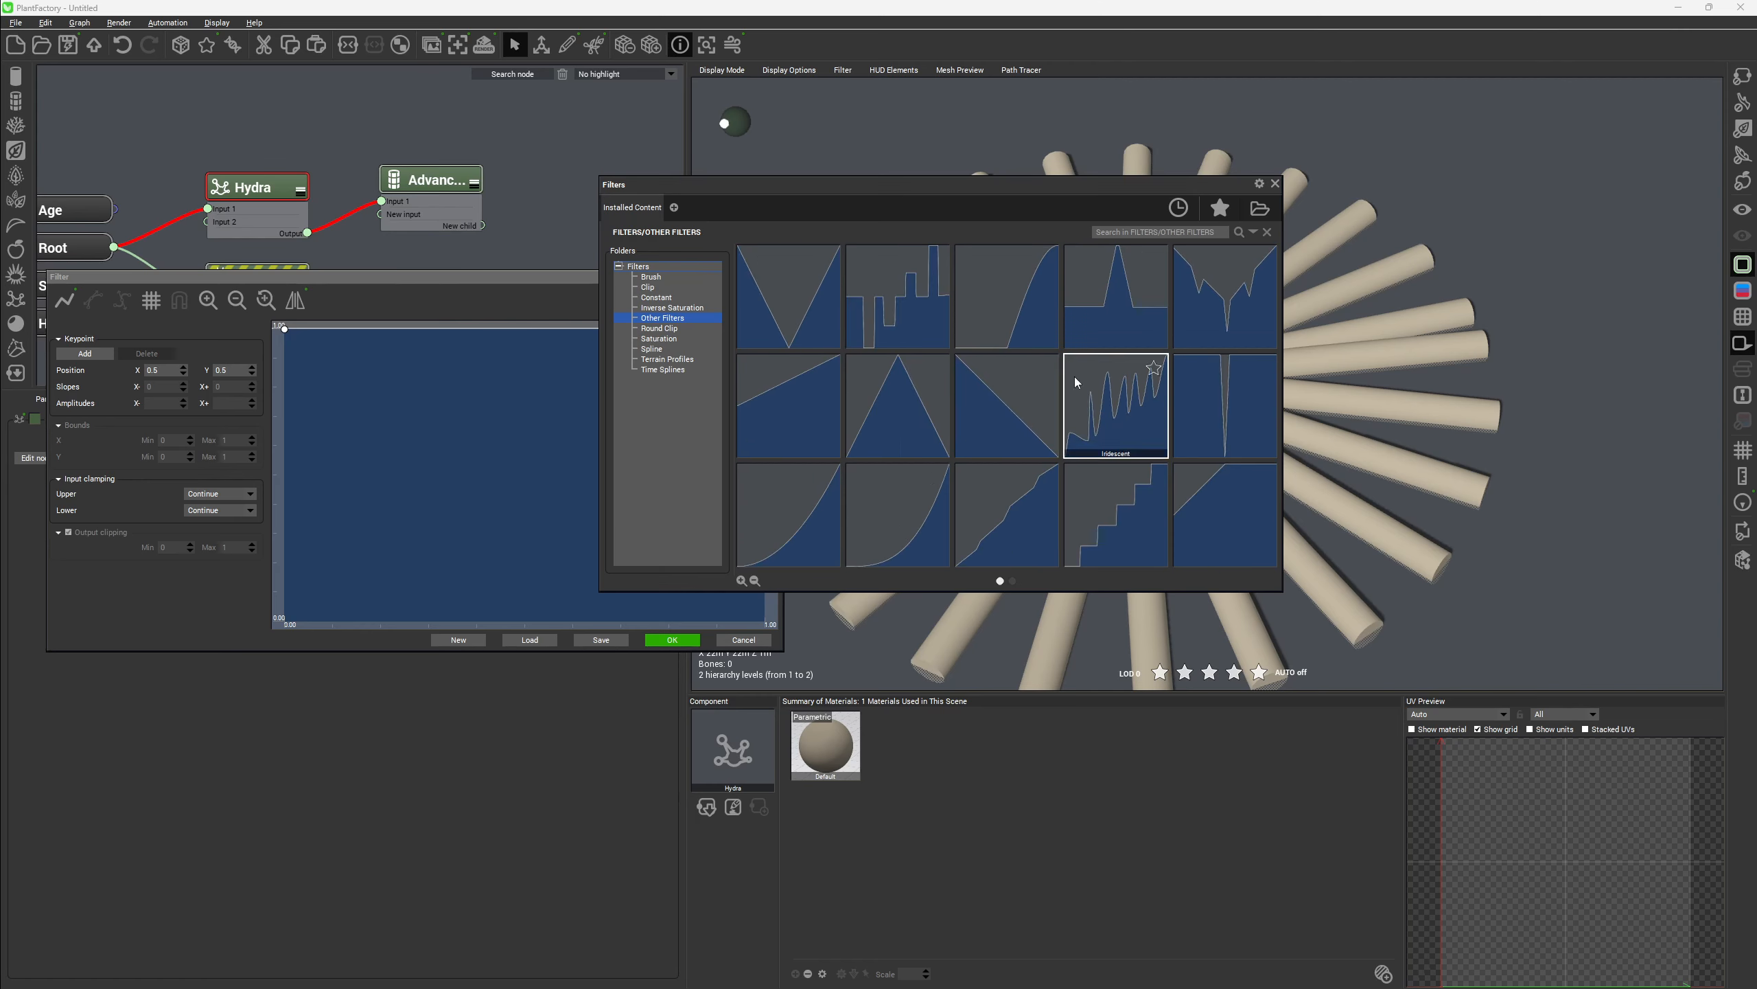
double_click(1113, 438)
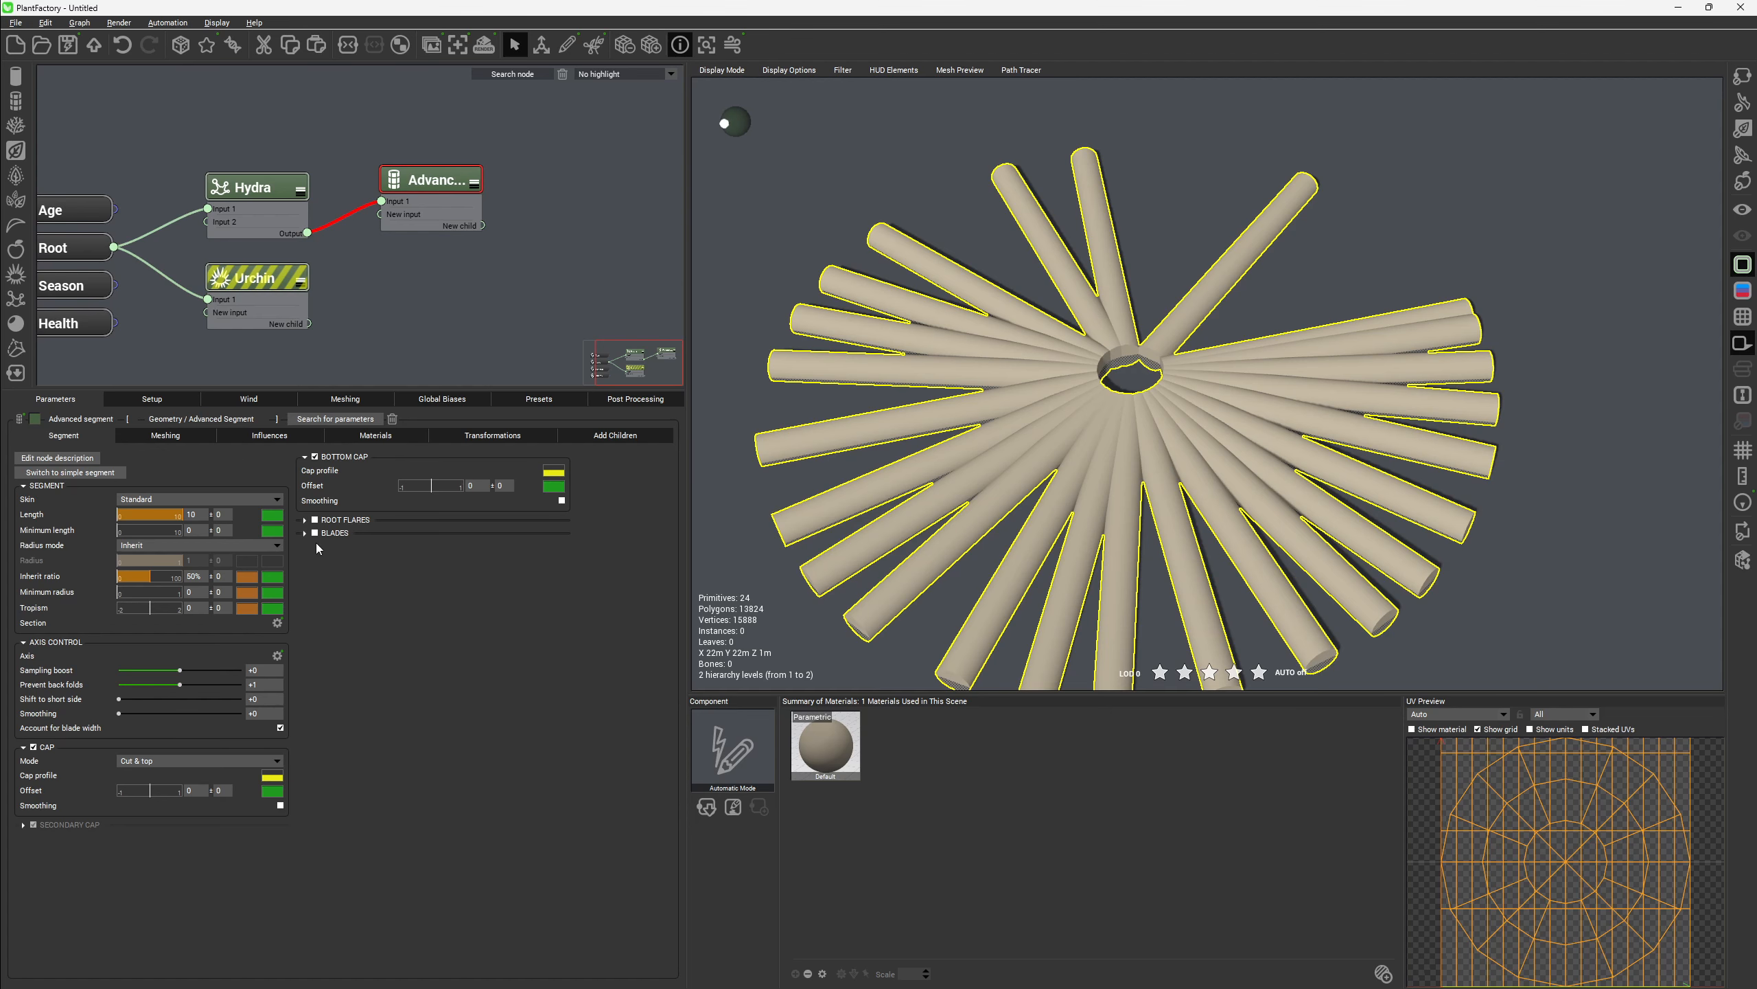
Reshape the Hydra distribution curve by raising its first keypoint to 1 and its second keypoint close to the maximum
click(255, 190)
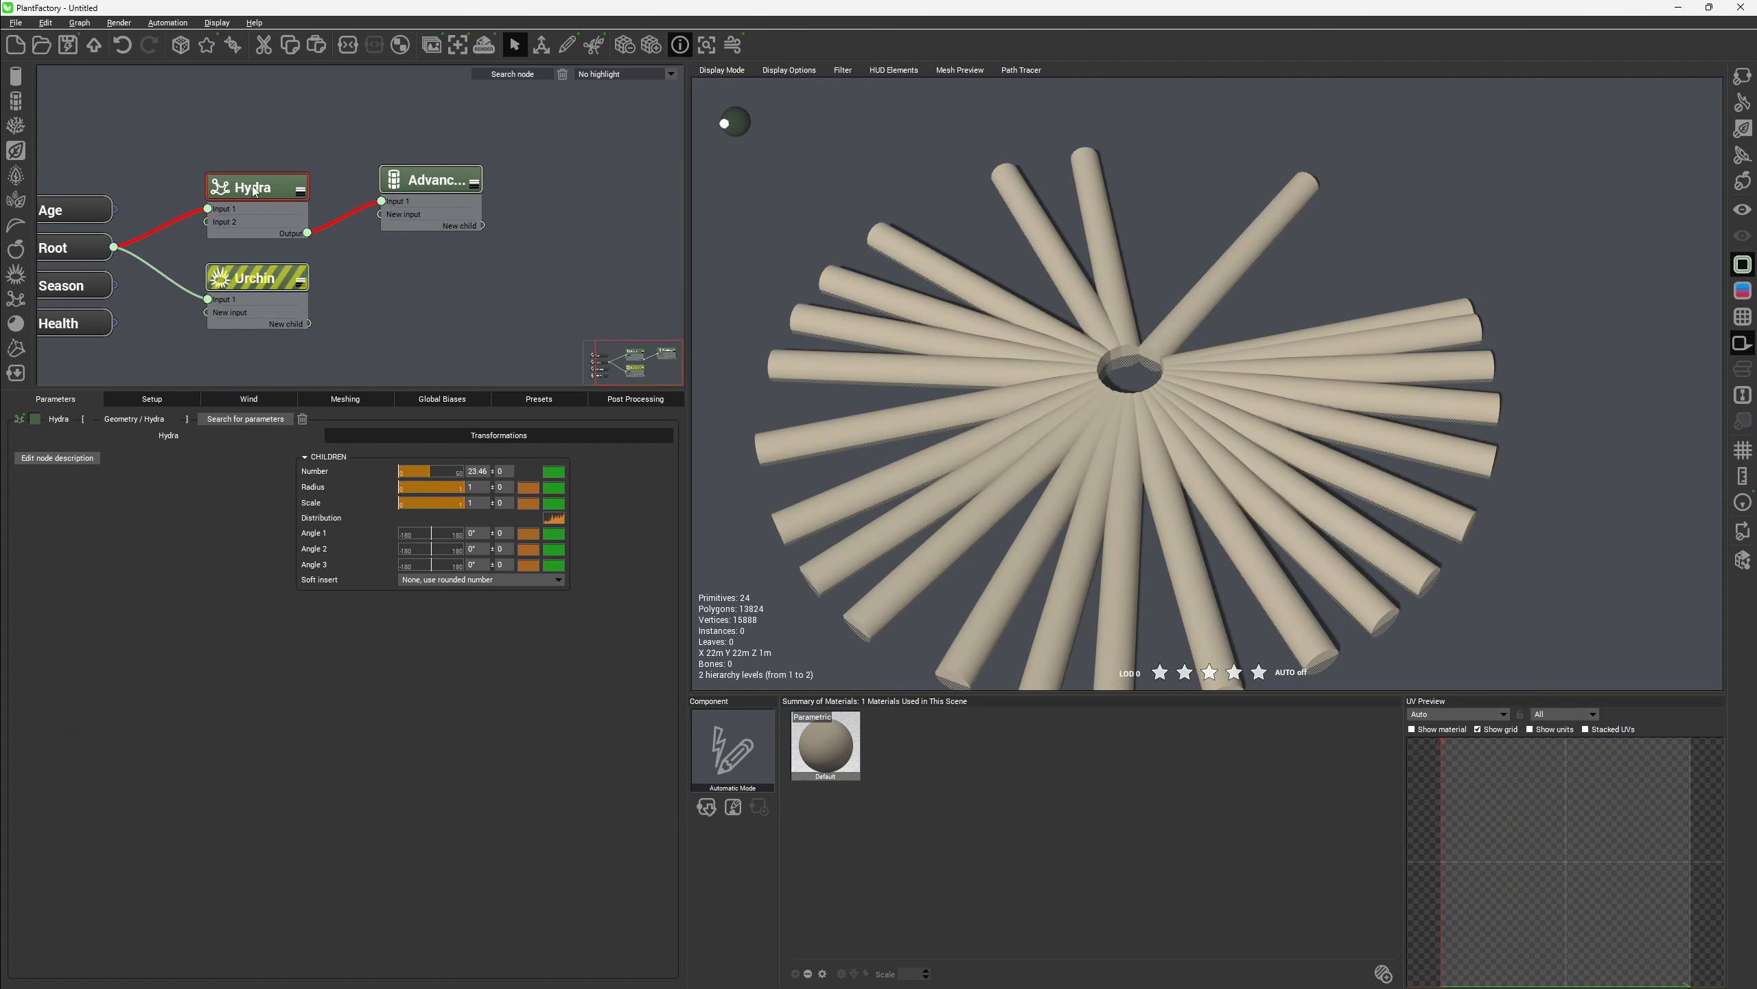
click(554, 517)
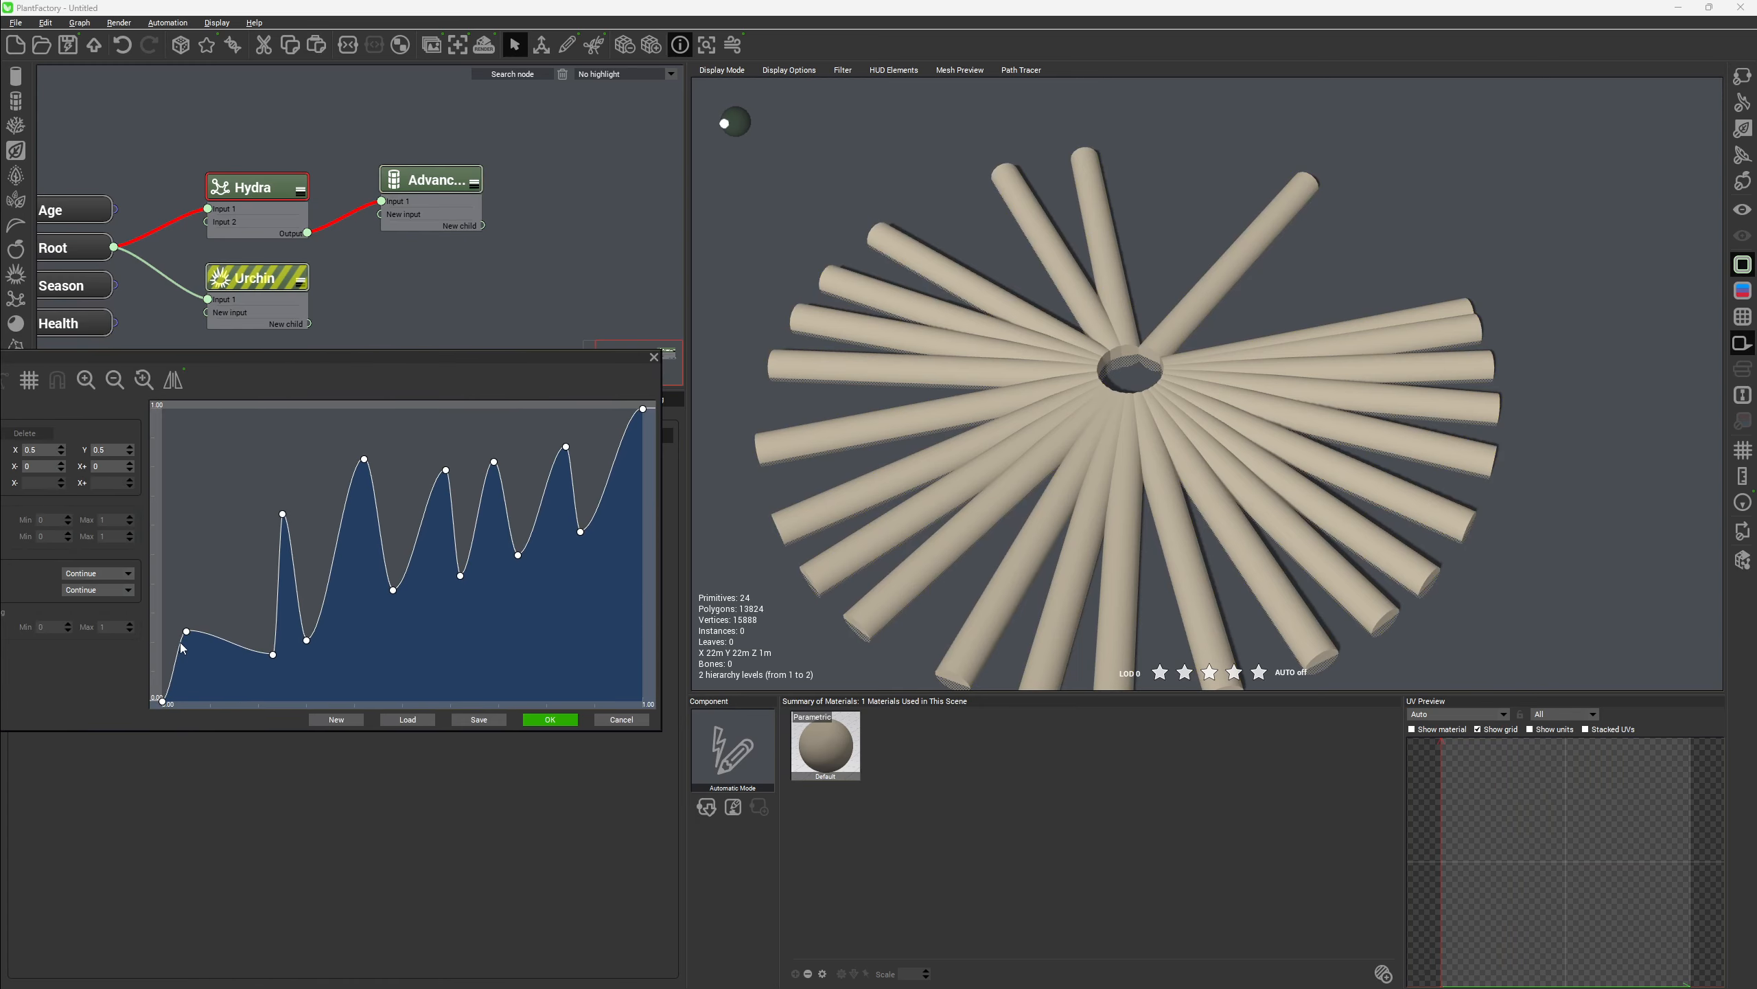
drag(186, 631, 231, 478)
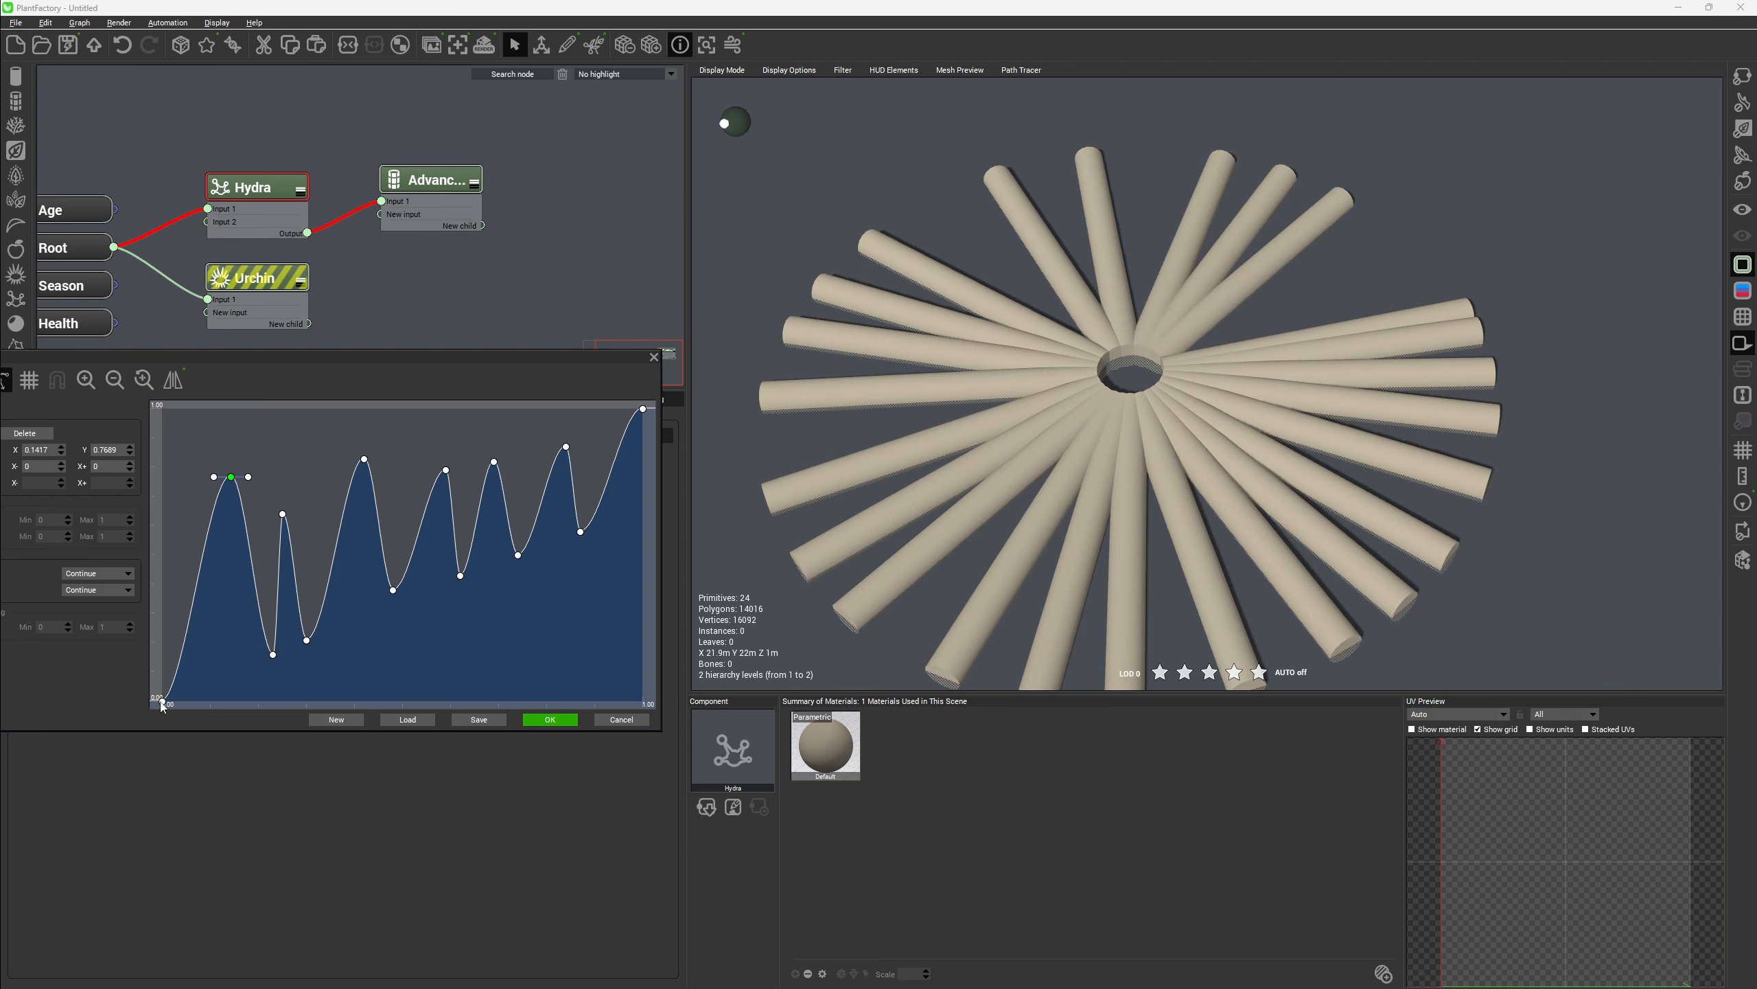
drag(163, 704, 162, 409)
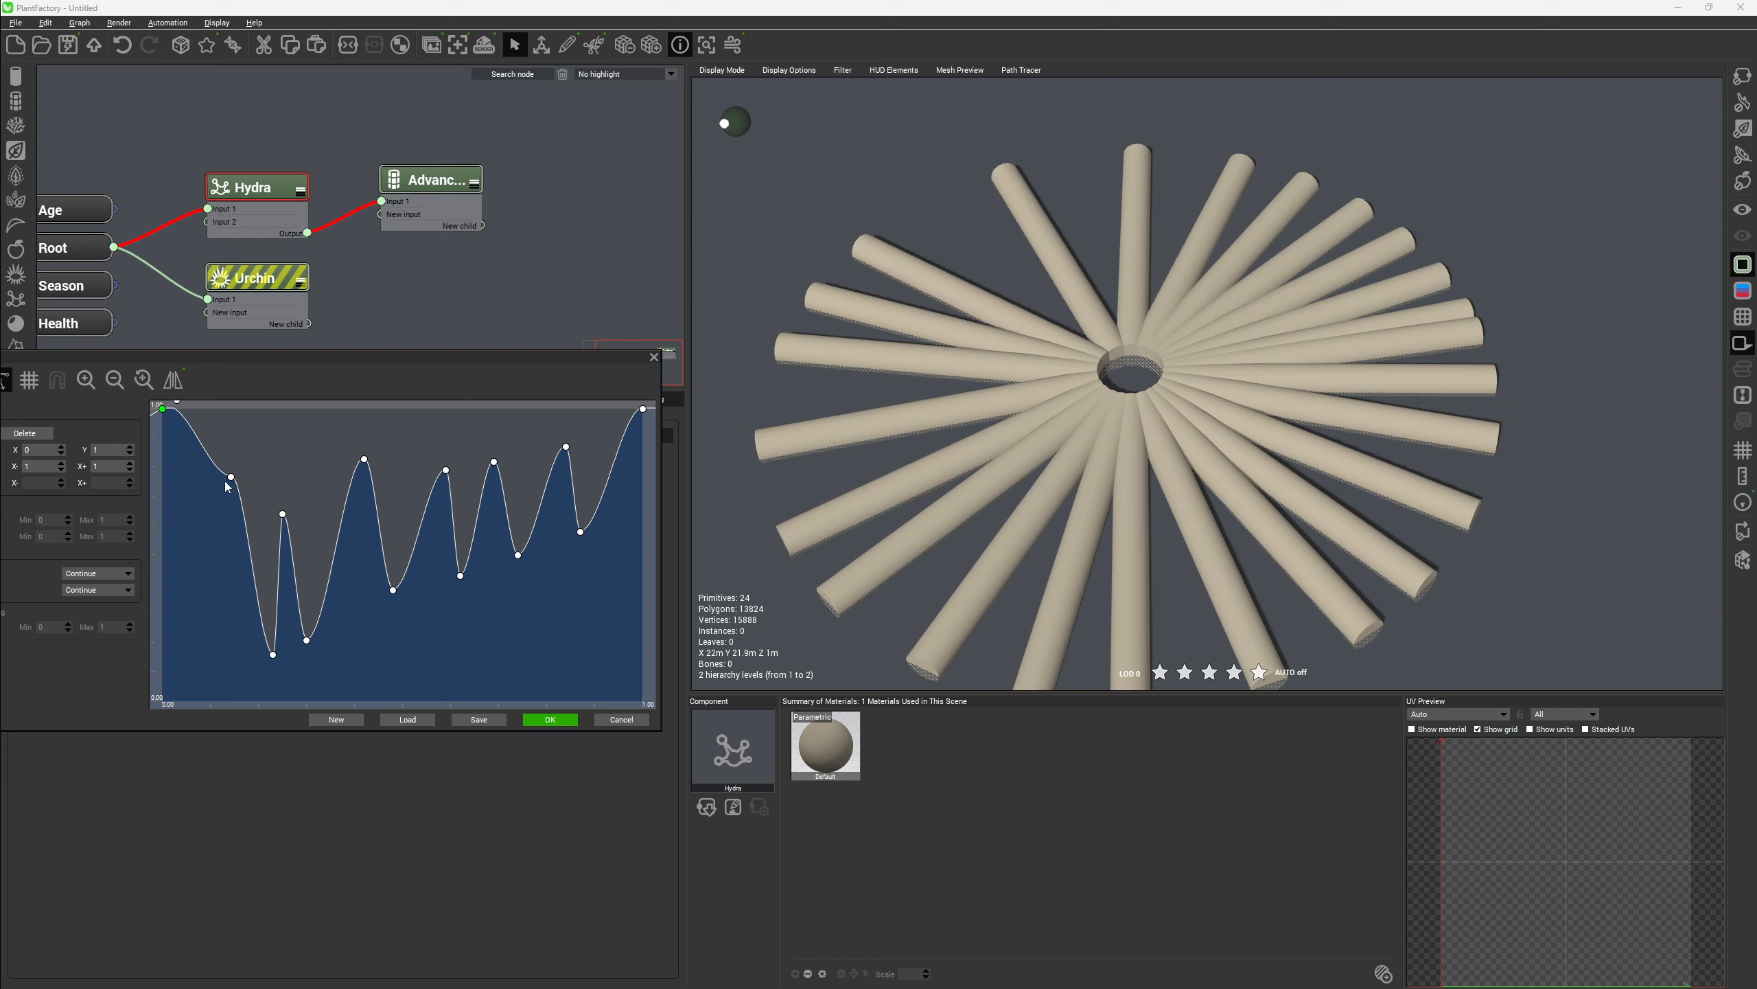
drag(228, 485, 228, 440)
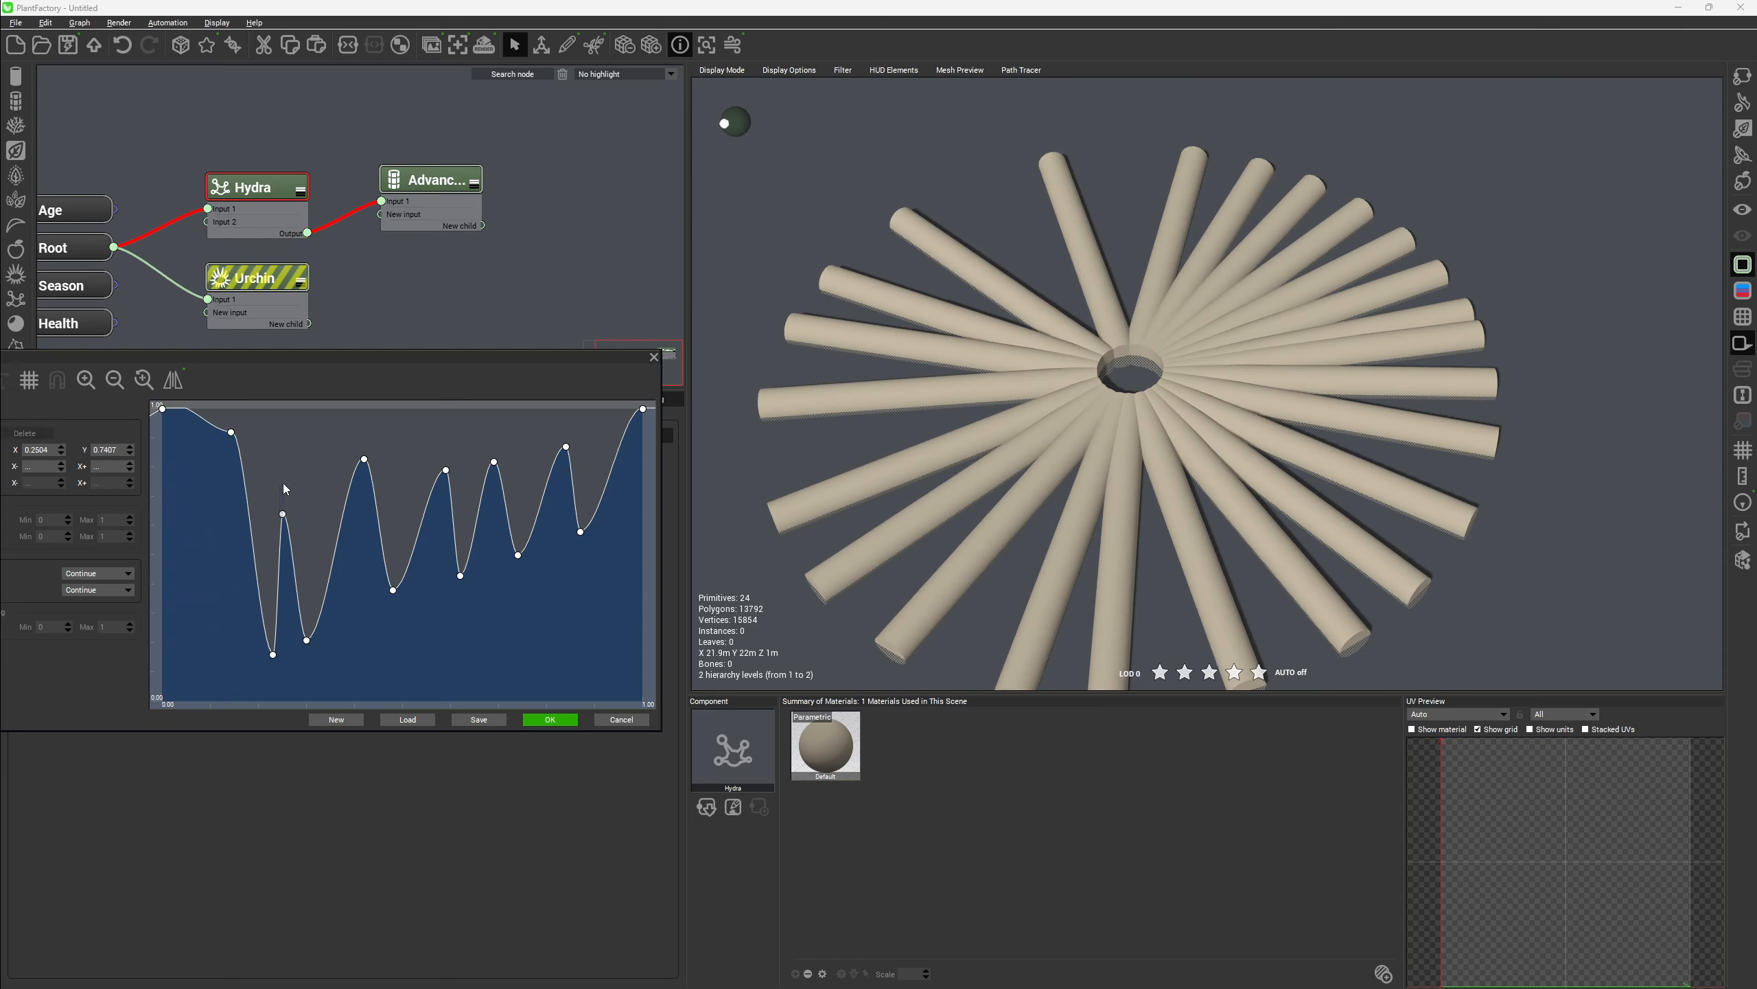
click(284, 486)
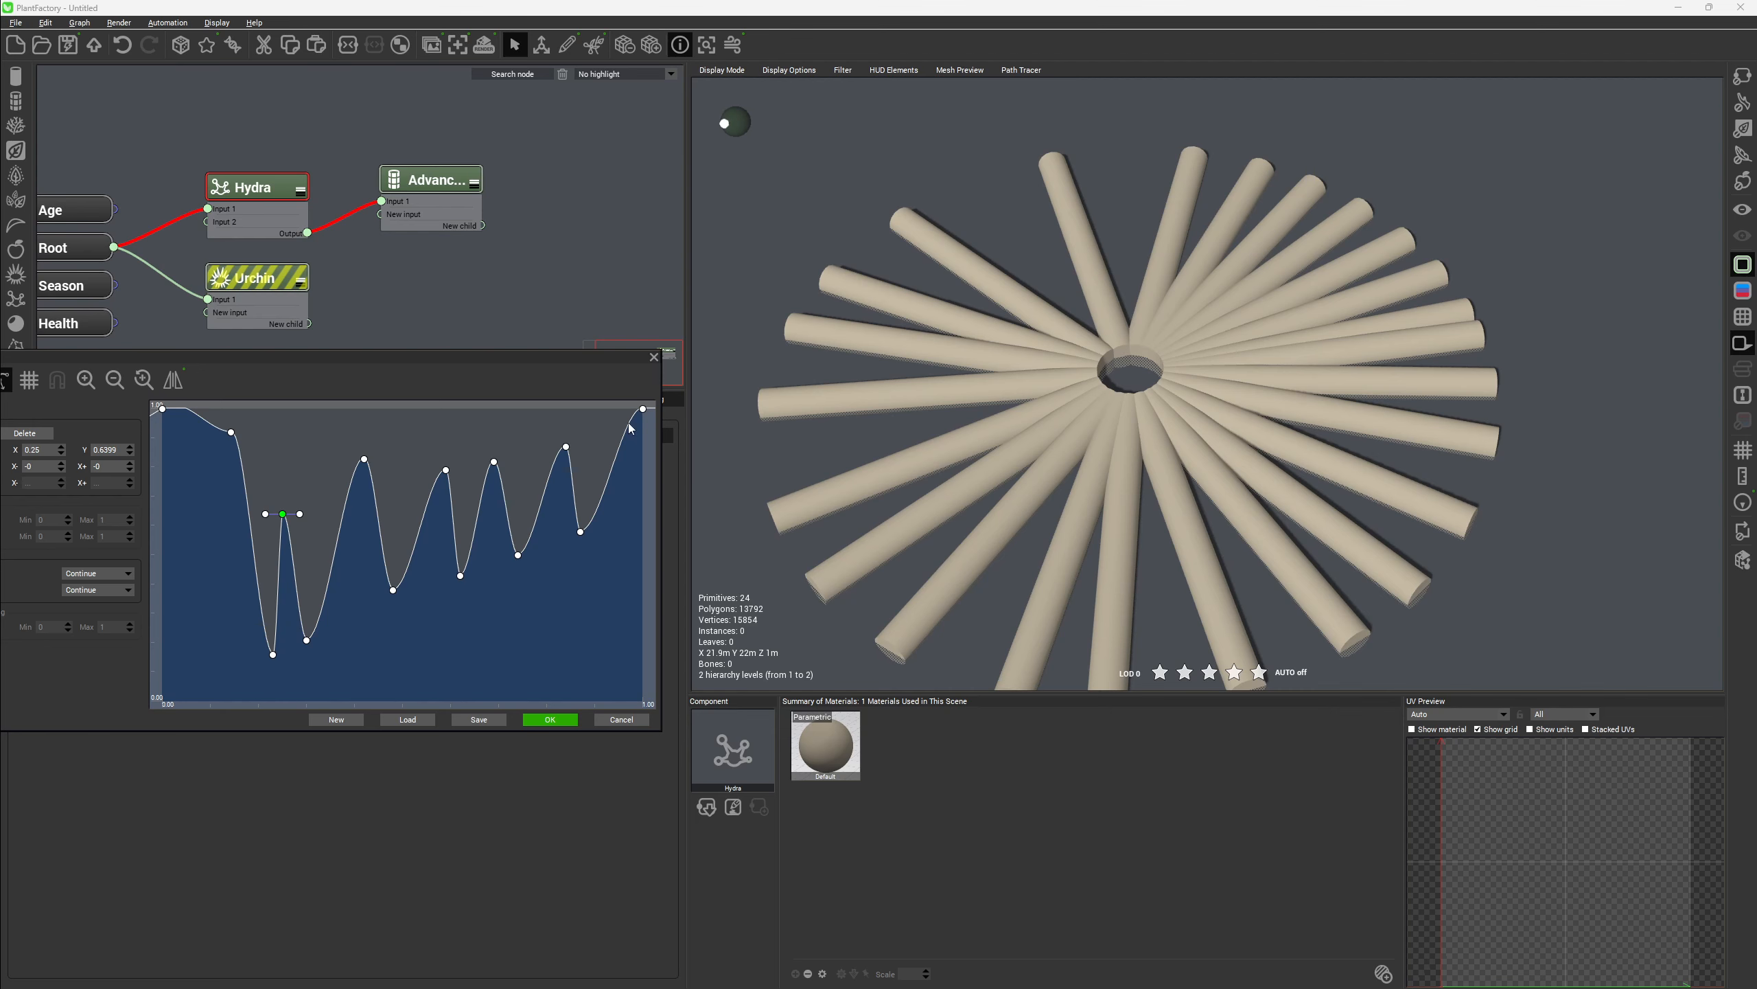
click(550, 720)
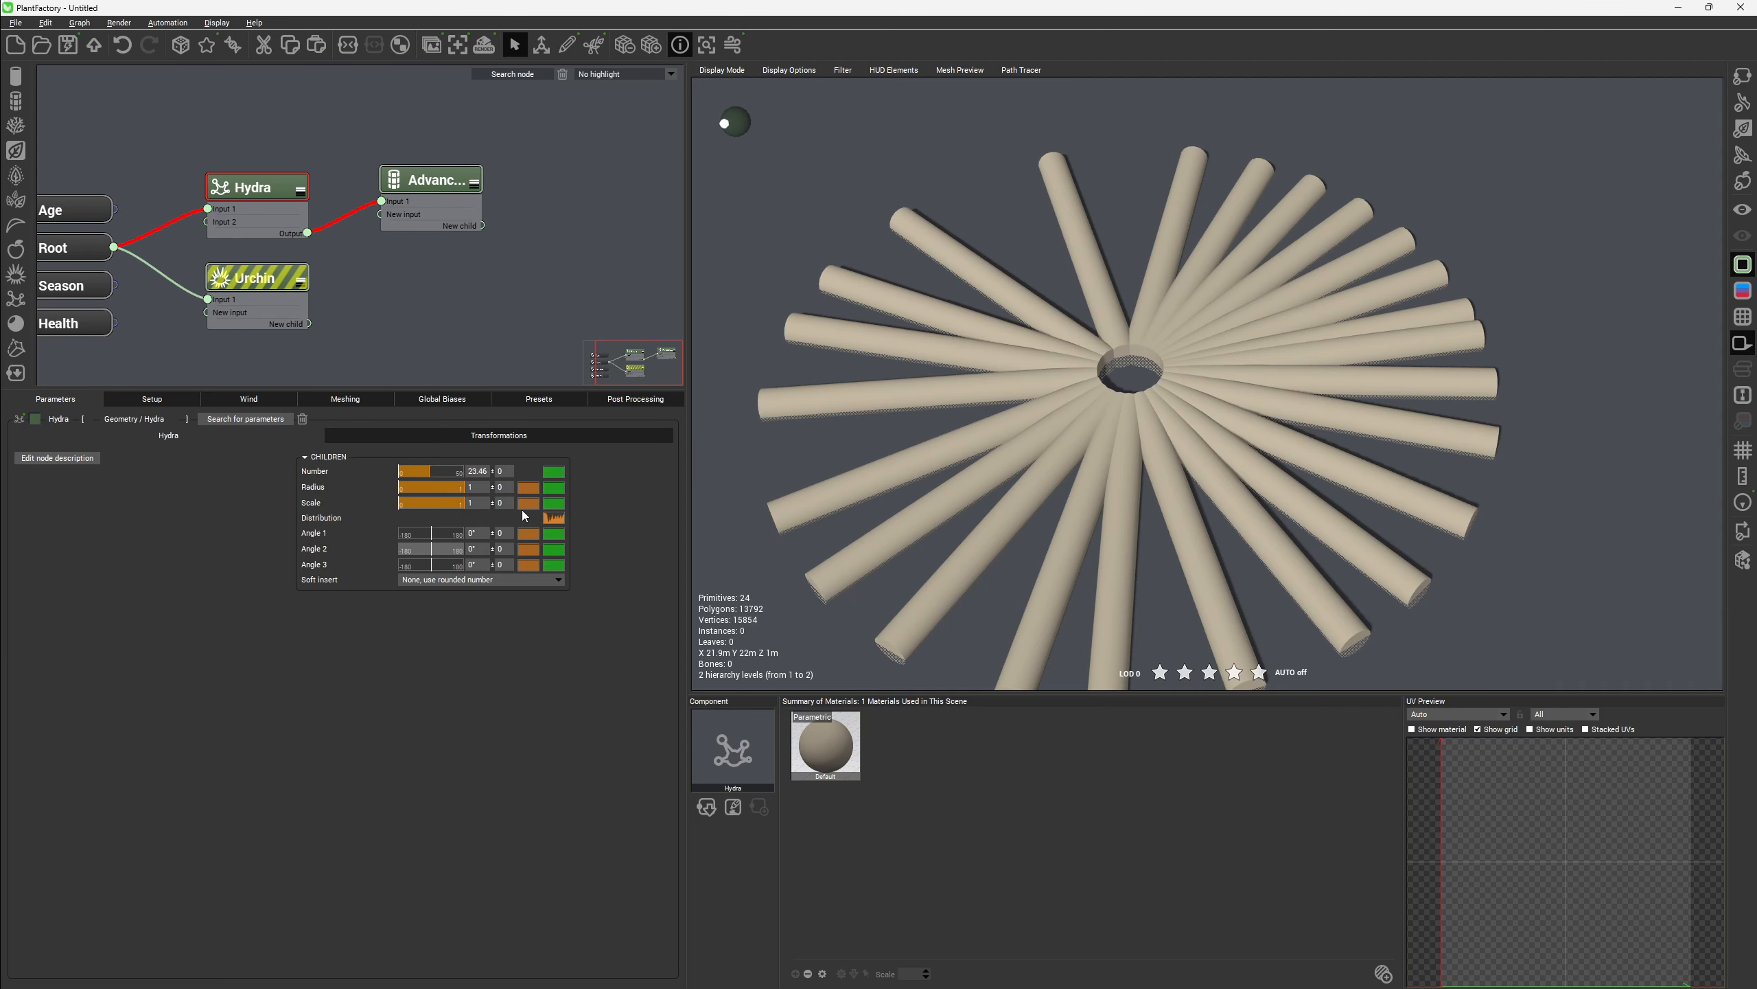
Reset the Hydra distribution filter to its default
right_click(553, 519)
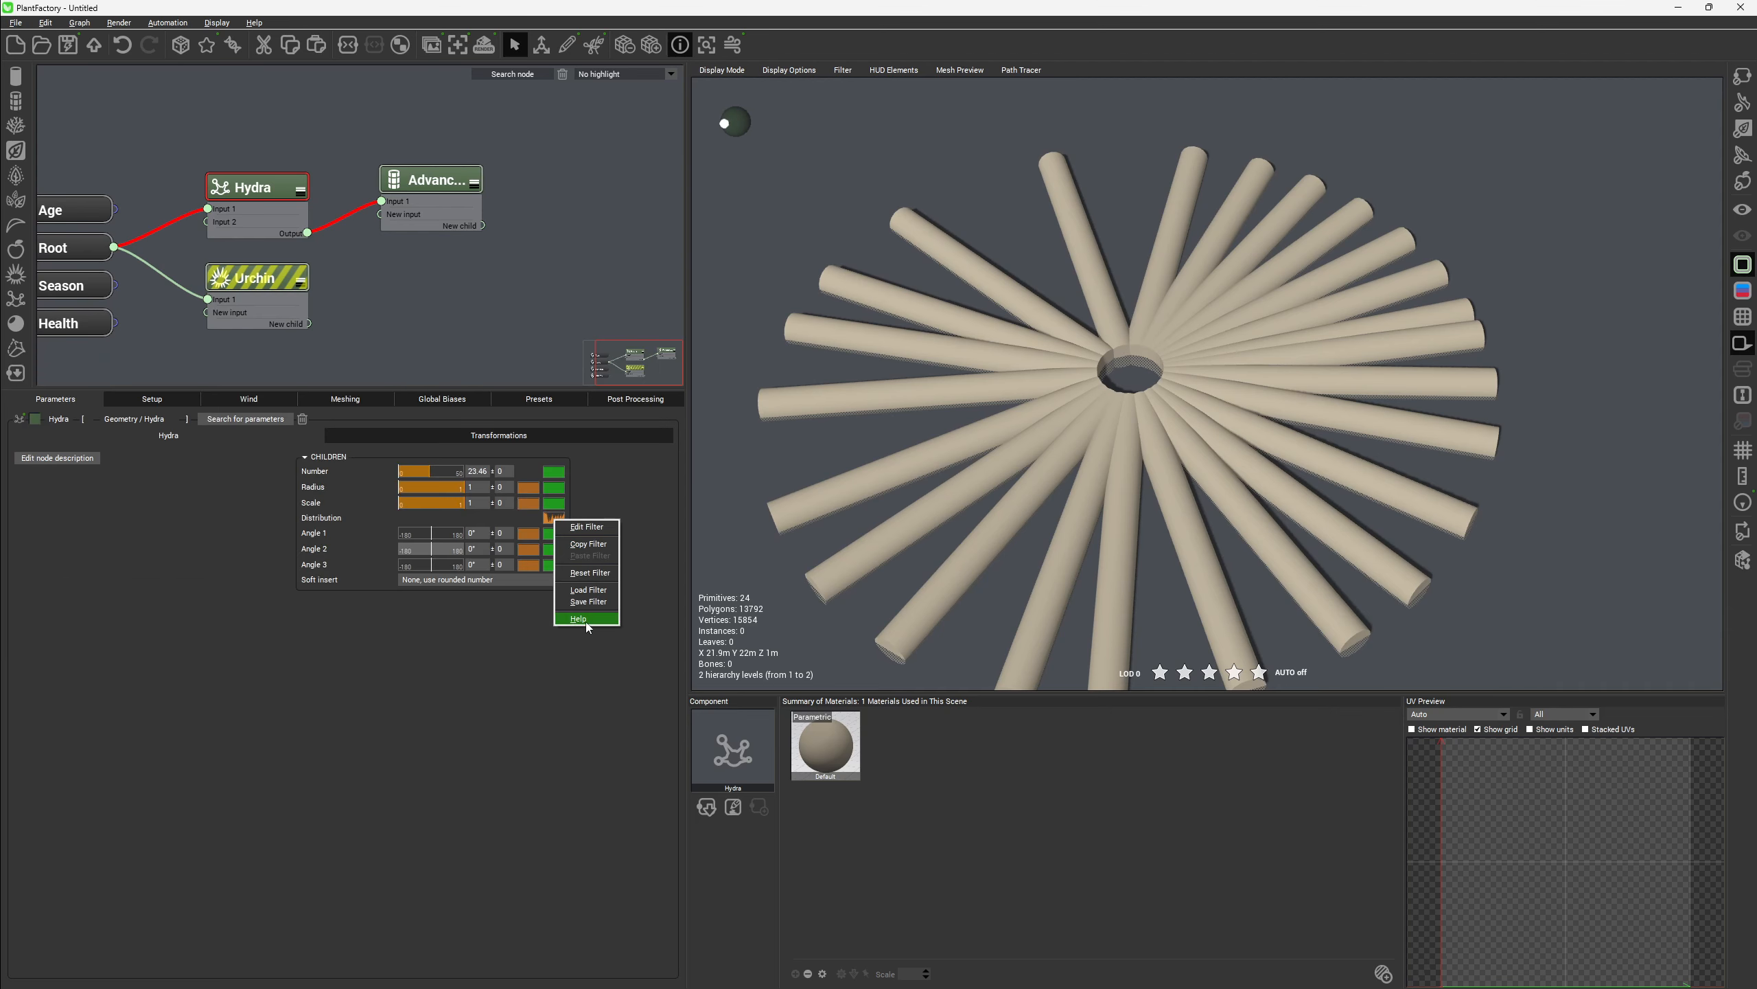
click(590, 572)
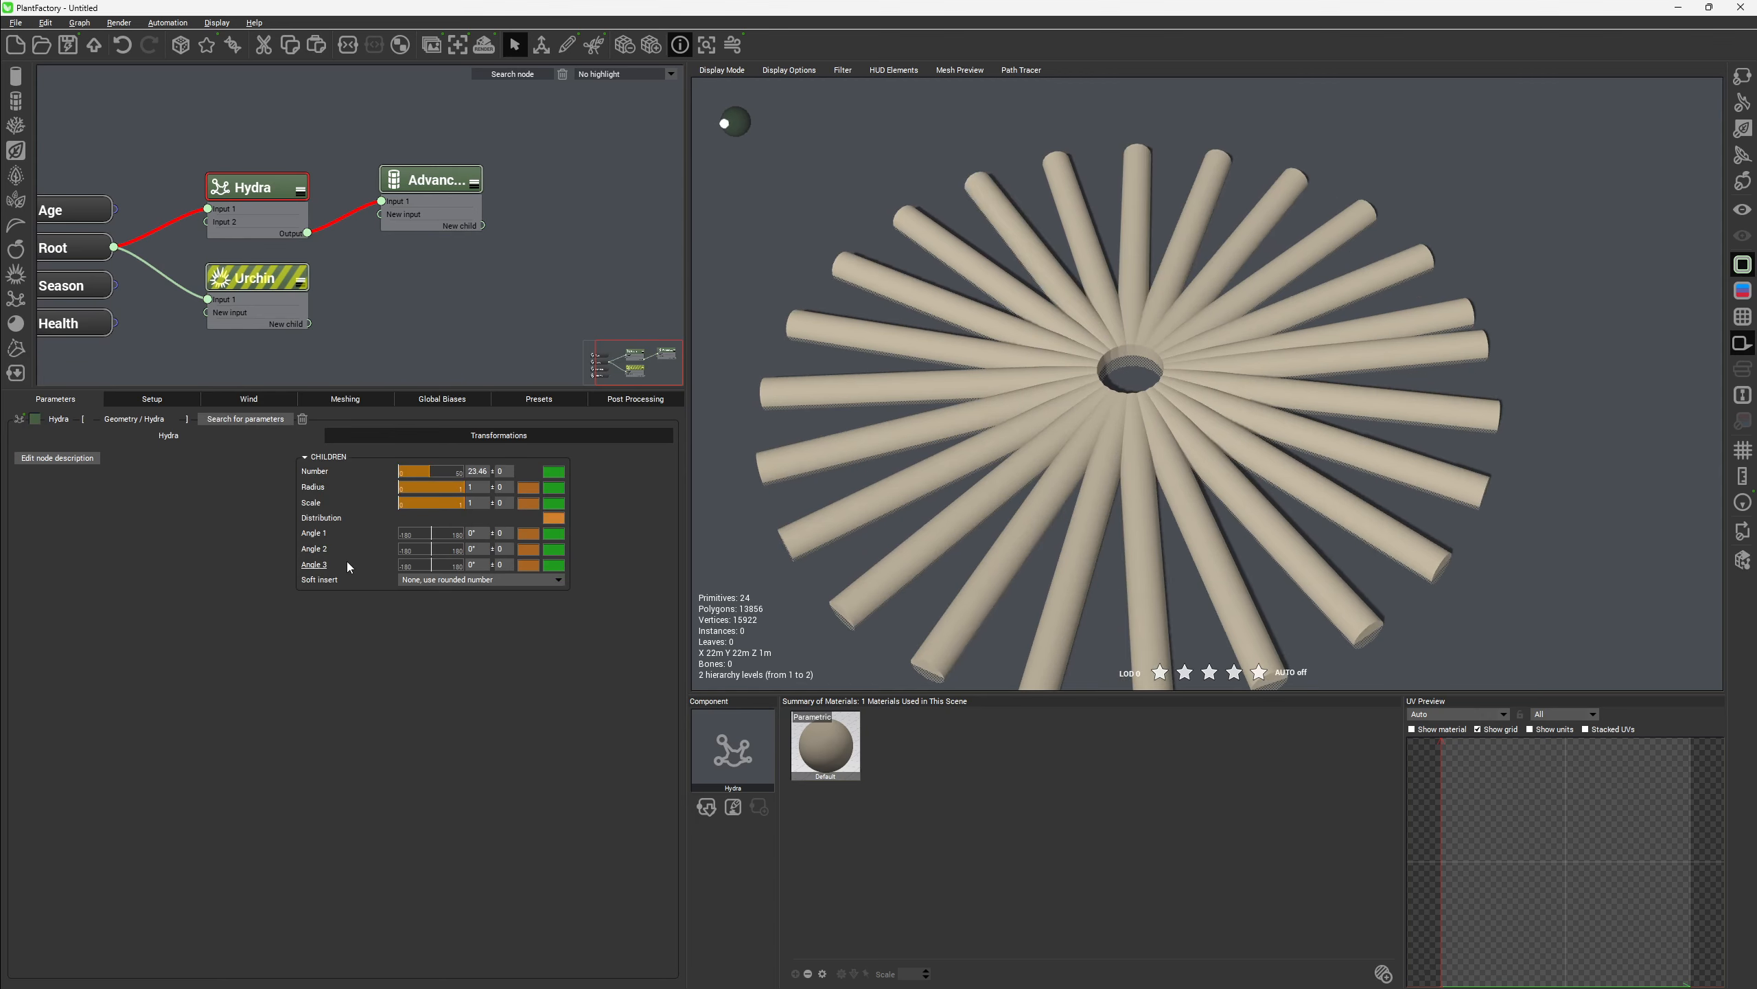
Try other Angle 1 and Angle 2 values on the Hydra children, and restore both angles to 0°
drag(947, 371, 1063, 429)
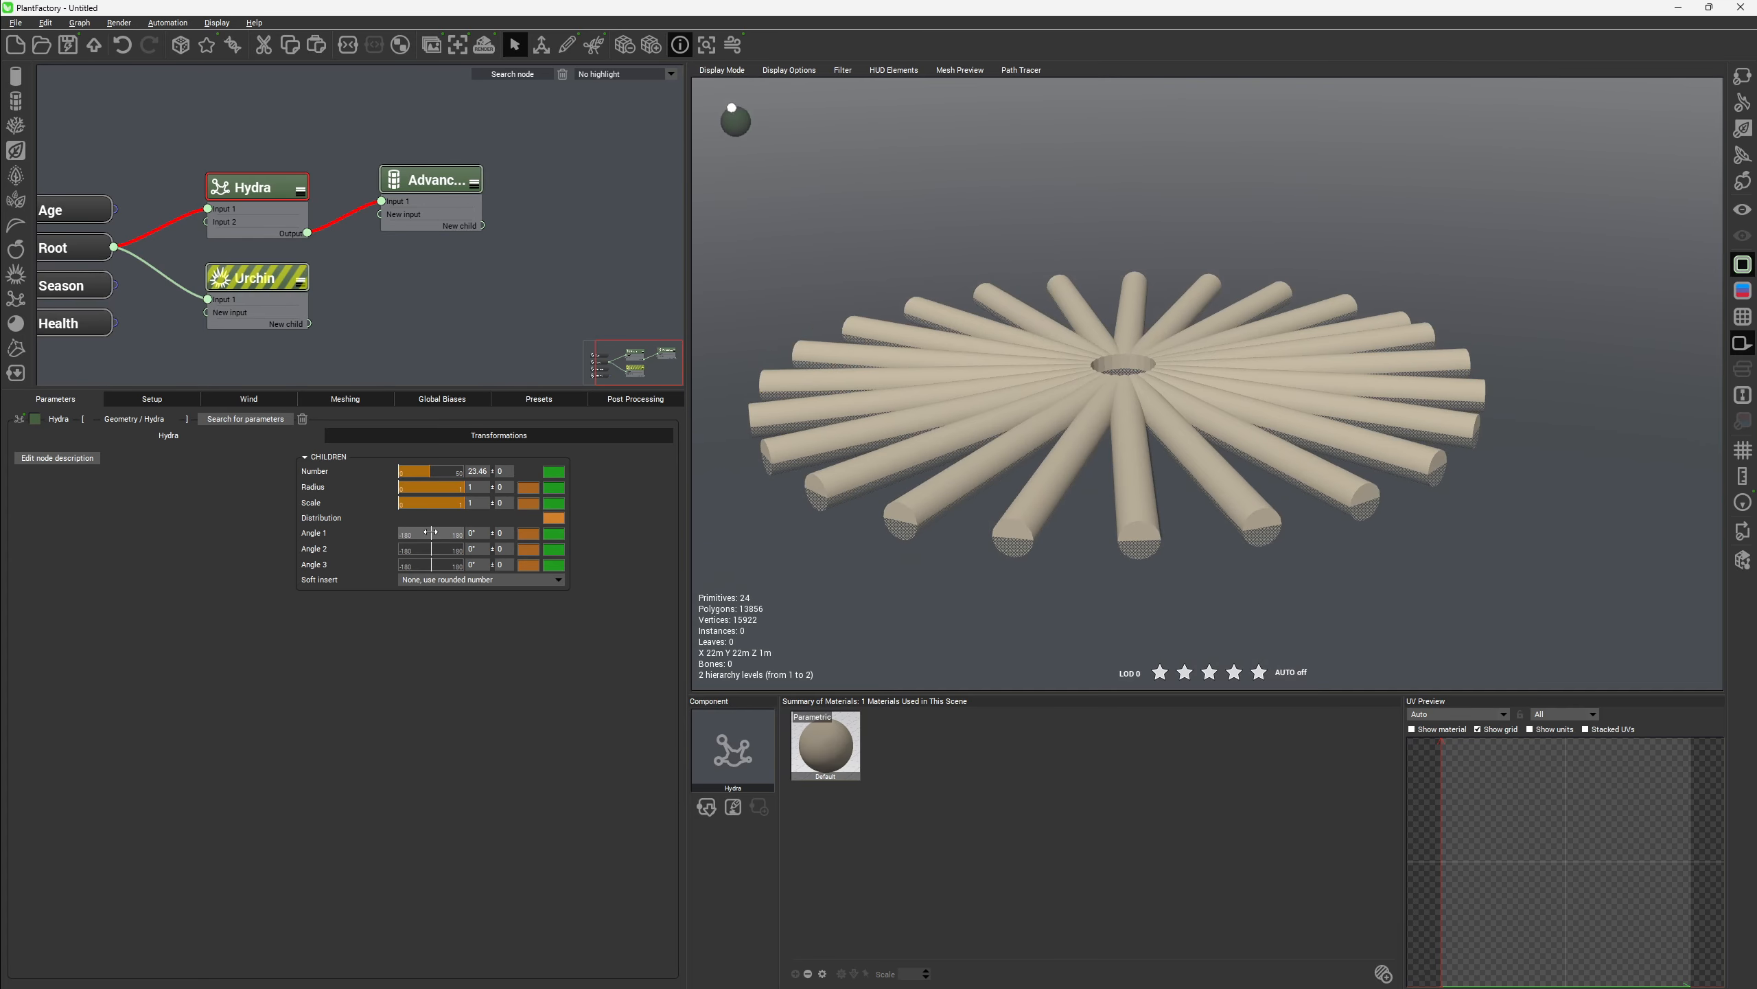
mouse_move(433, 531)
mouse_down()
mouse_move(441, 551)
mouse_move(434, 530)
mouse_up()
right_drag(996, 280, 969, 416)
drag(418, 548, 472, 548)
click(480, 530)
text(0)
key(Tab)
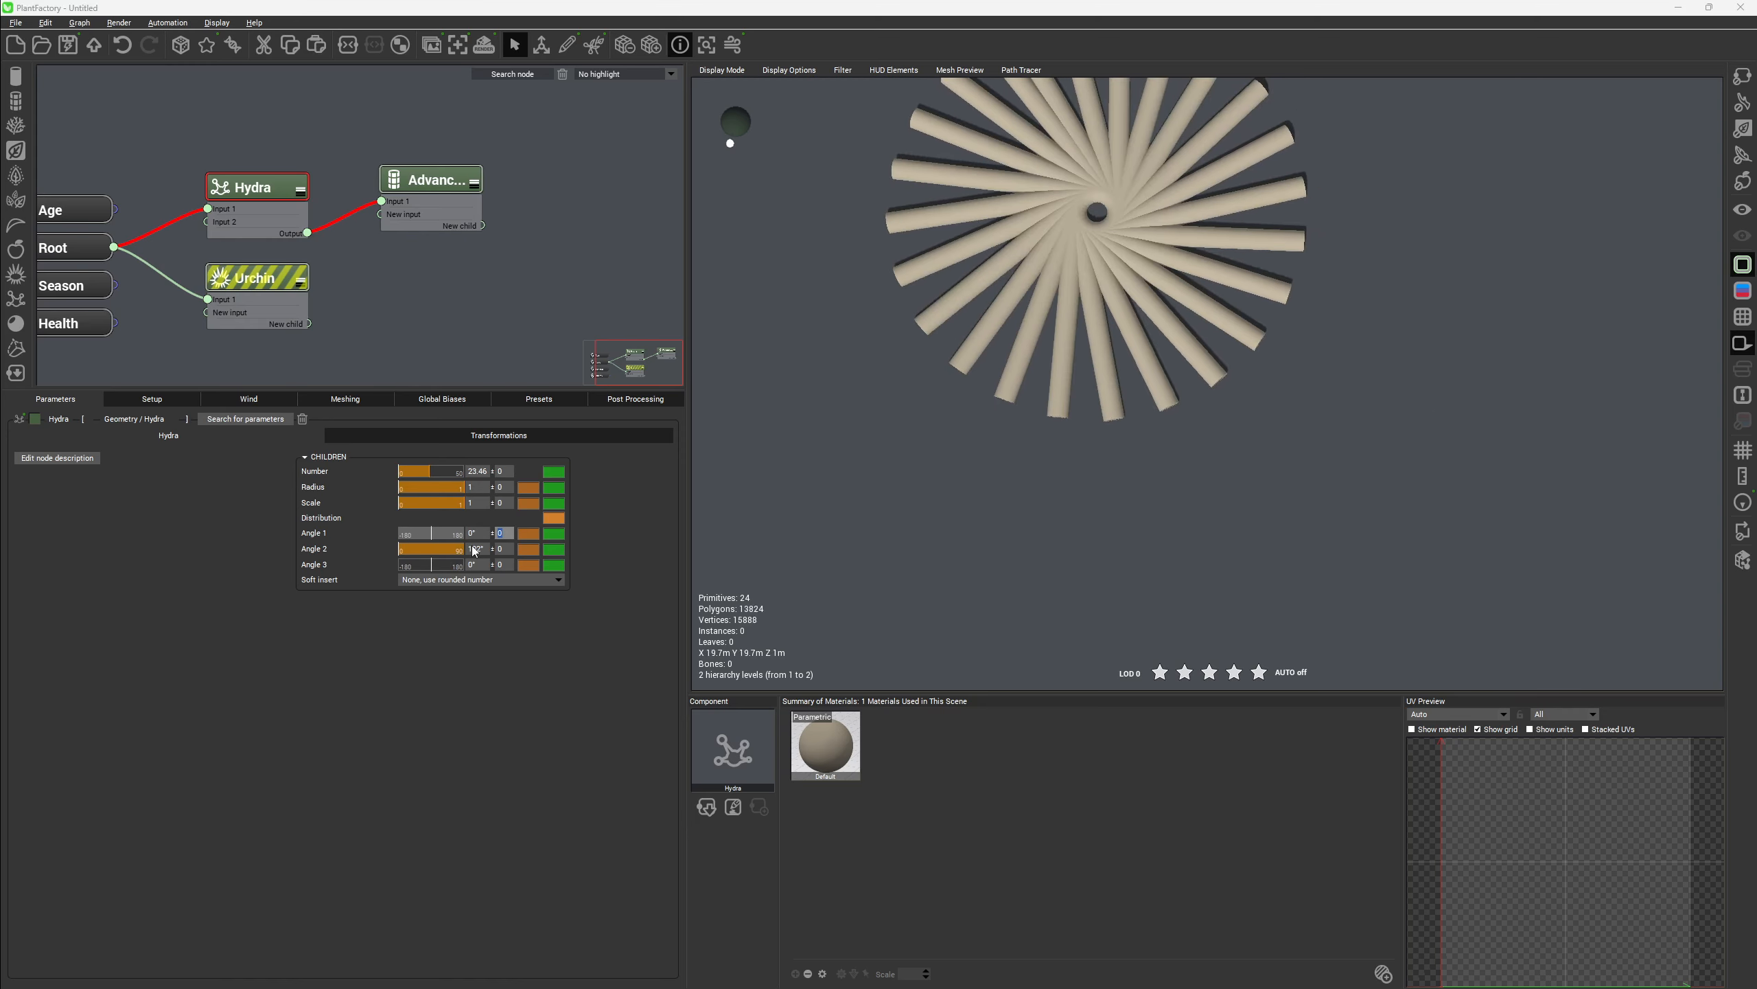
click(475, 549)
text(0)
key(Return)
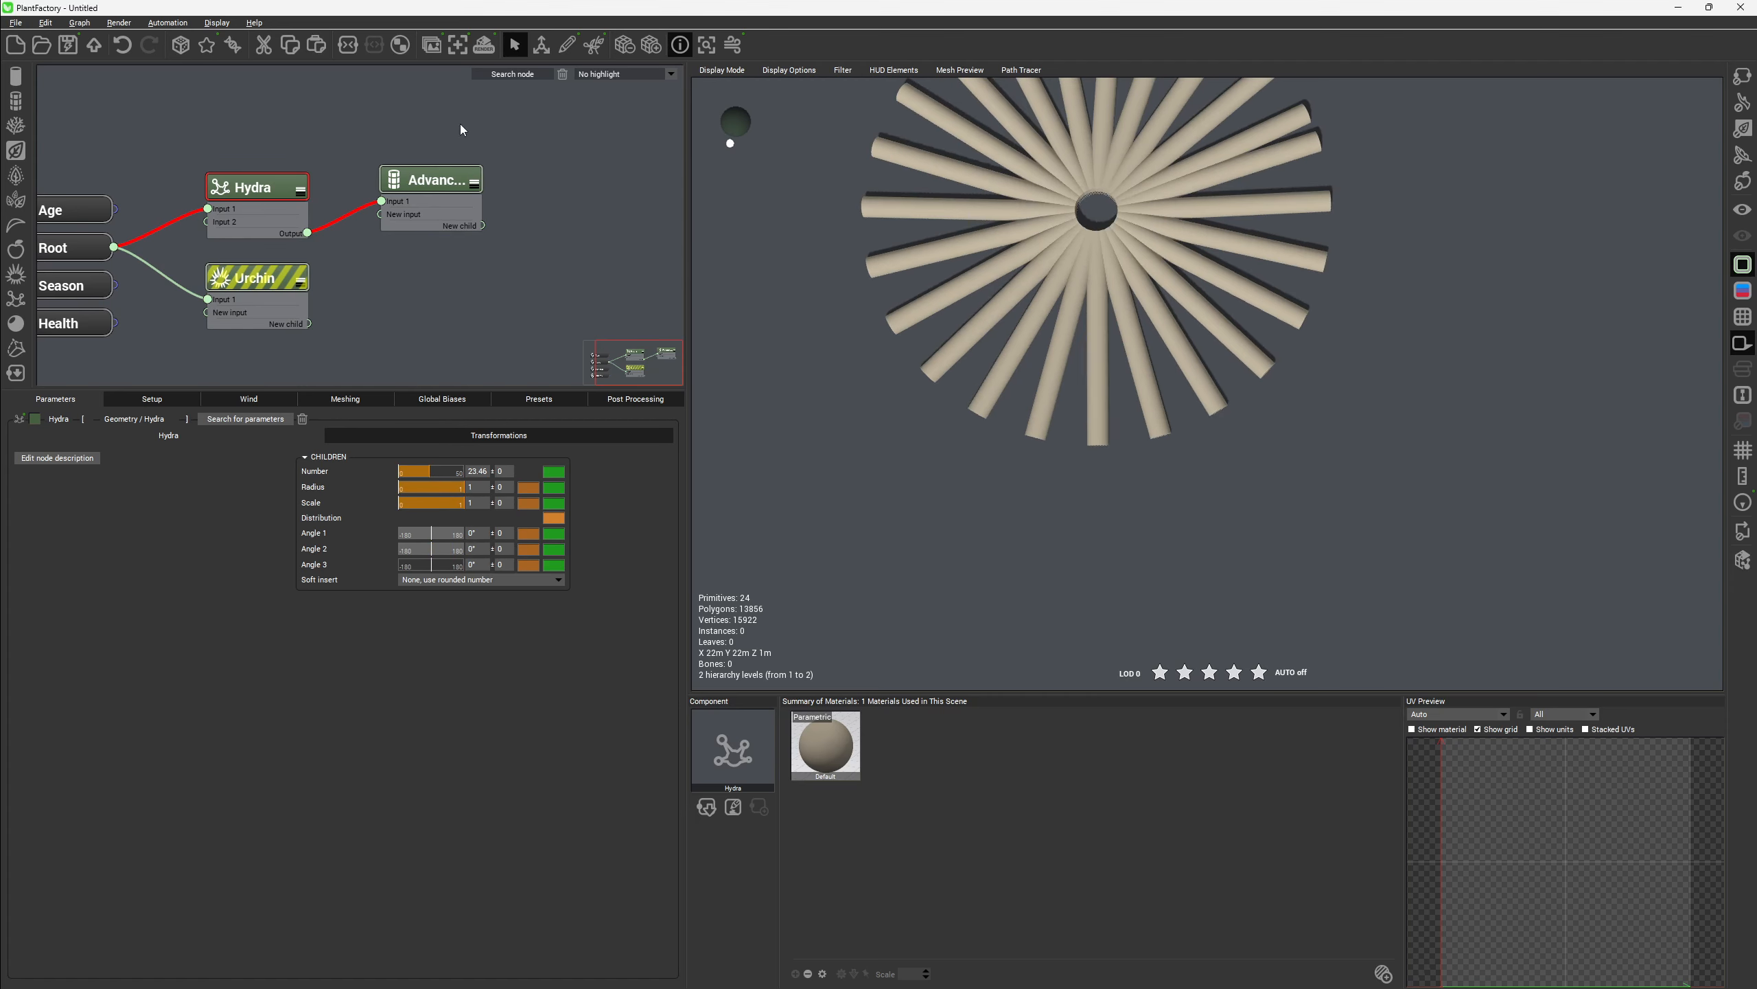
Enable blades on the Advanced segment node and reduce the blade width to about 0.46
click(445, 178)
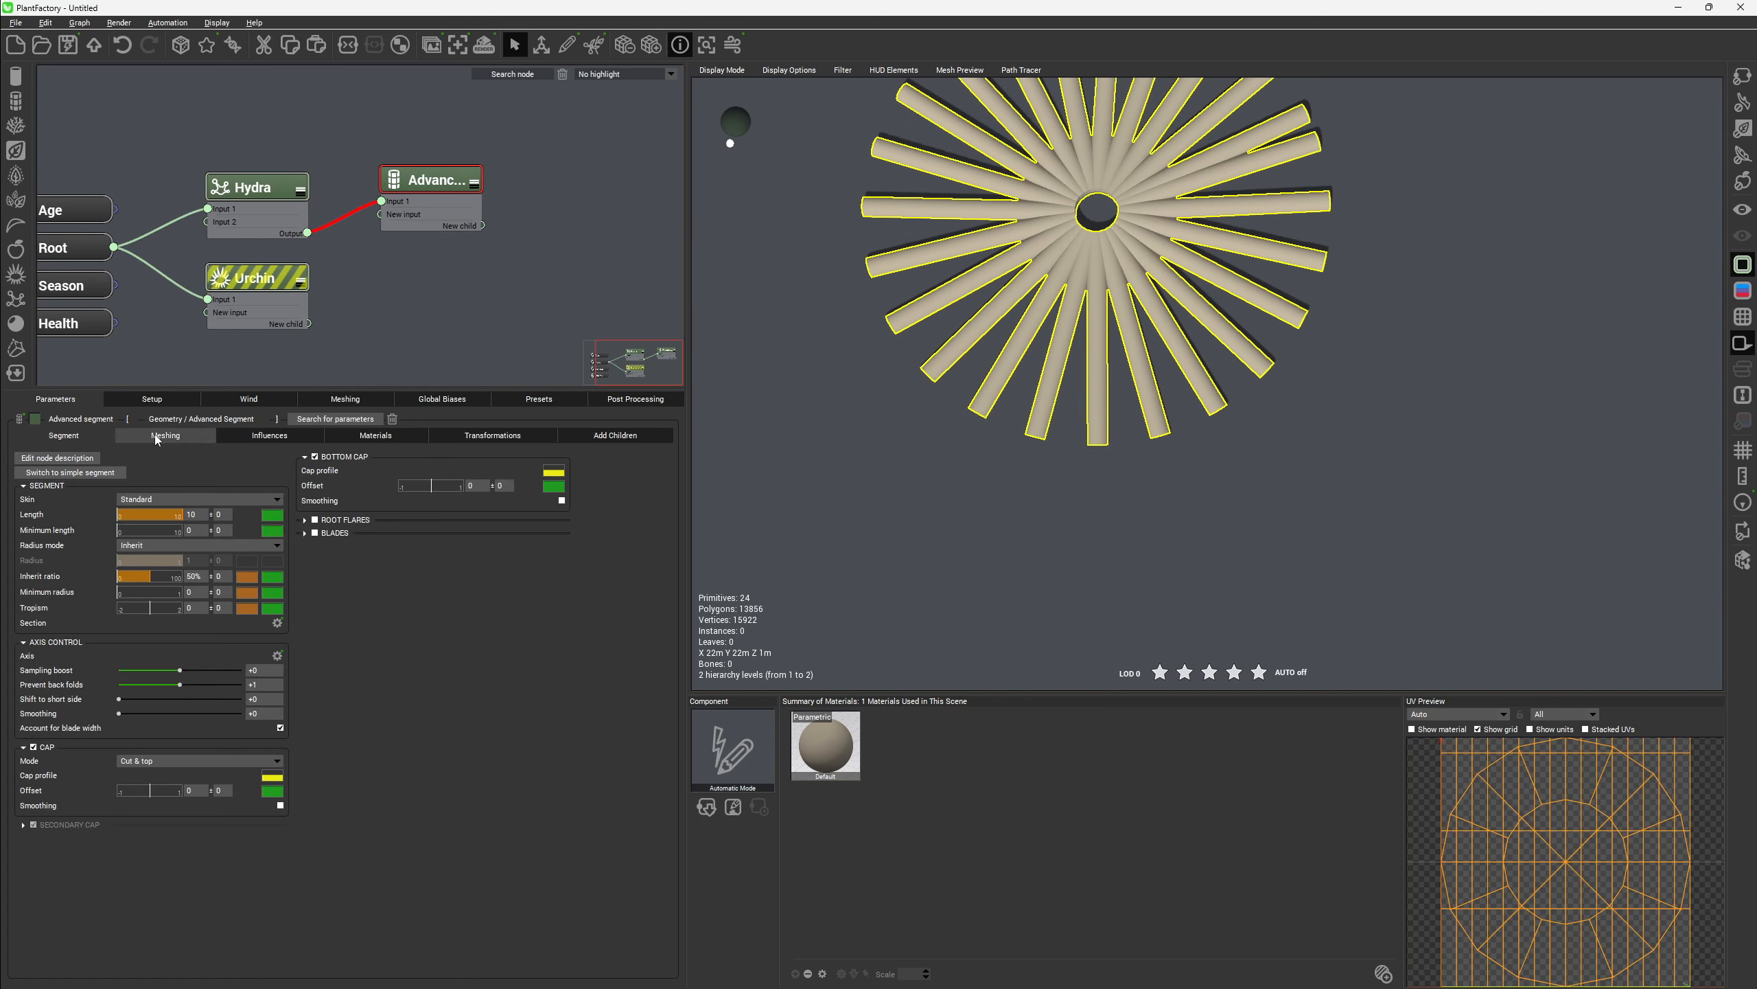
click(312, 532)
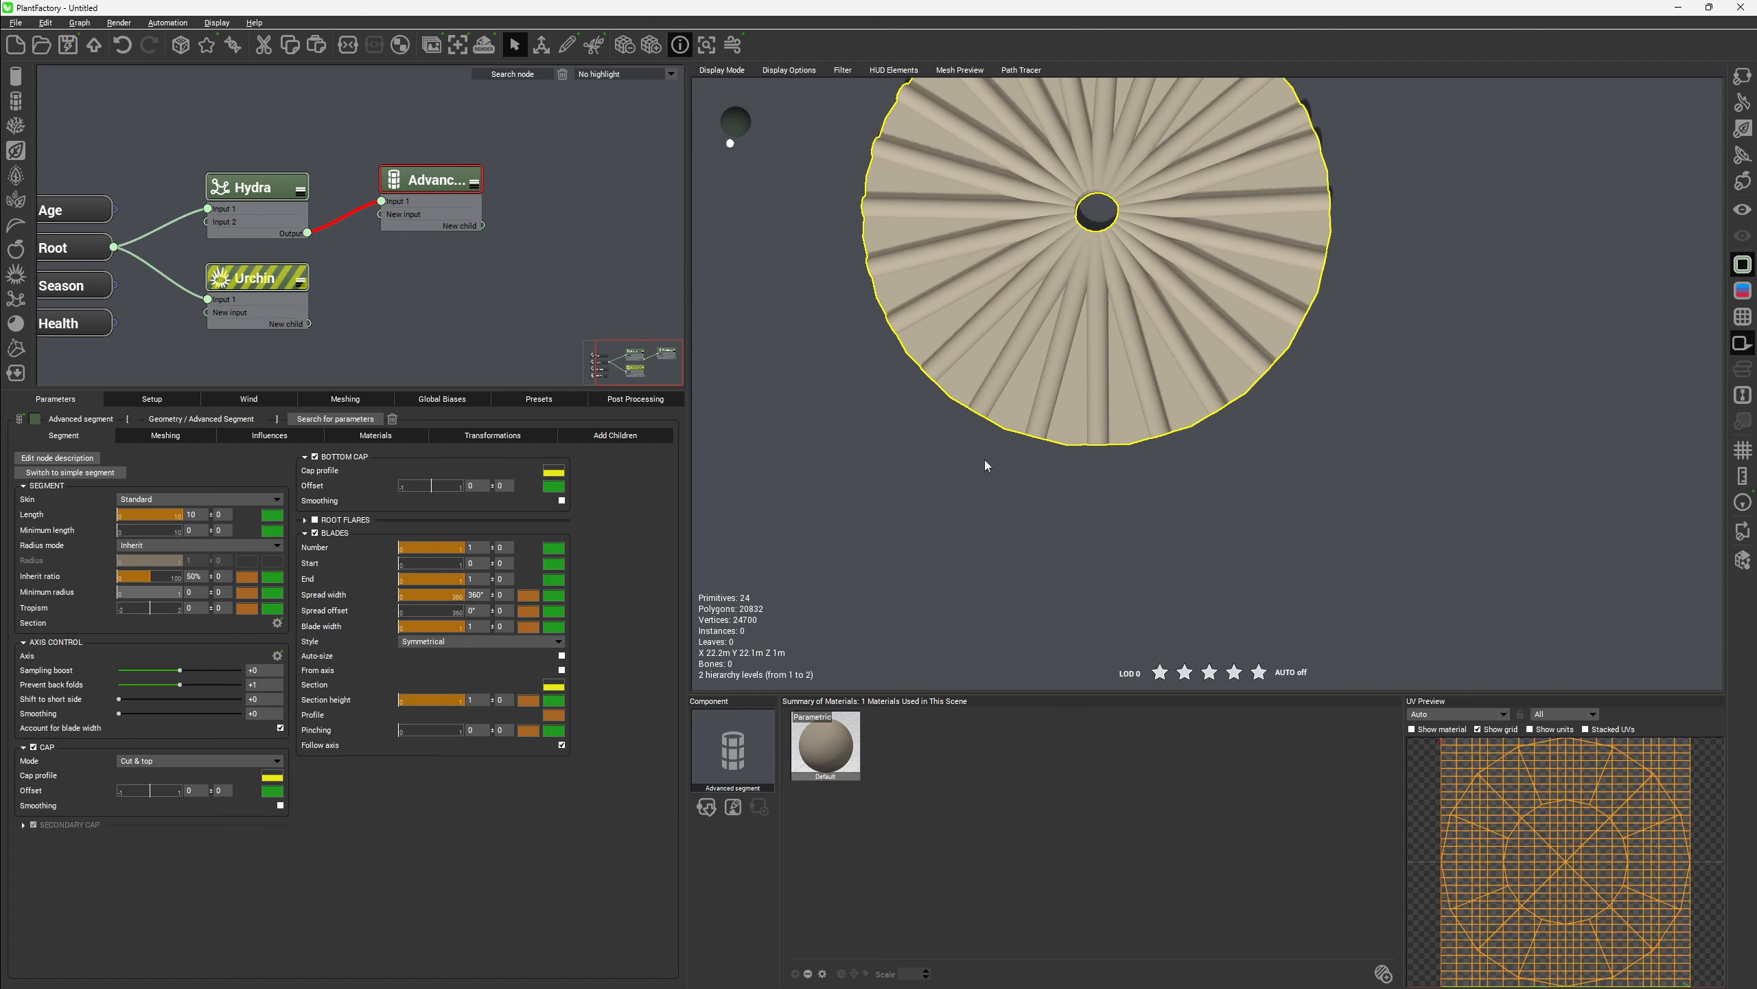
drag(984, 464, 792, 543)
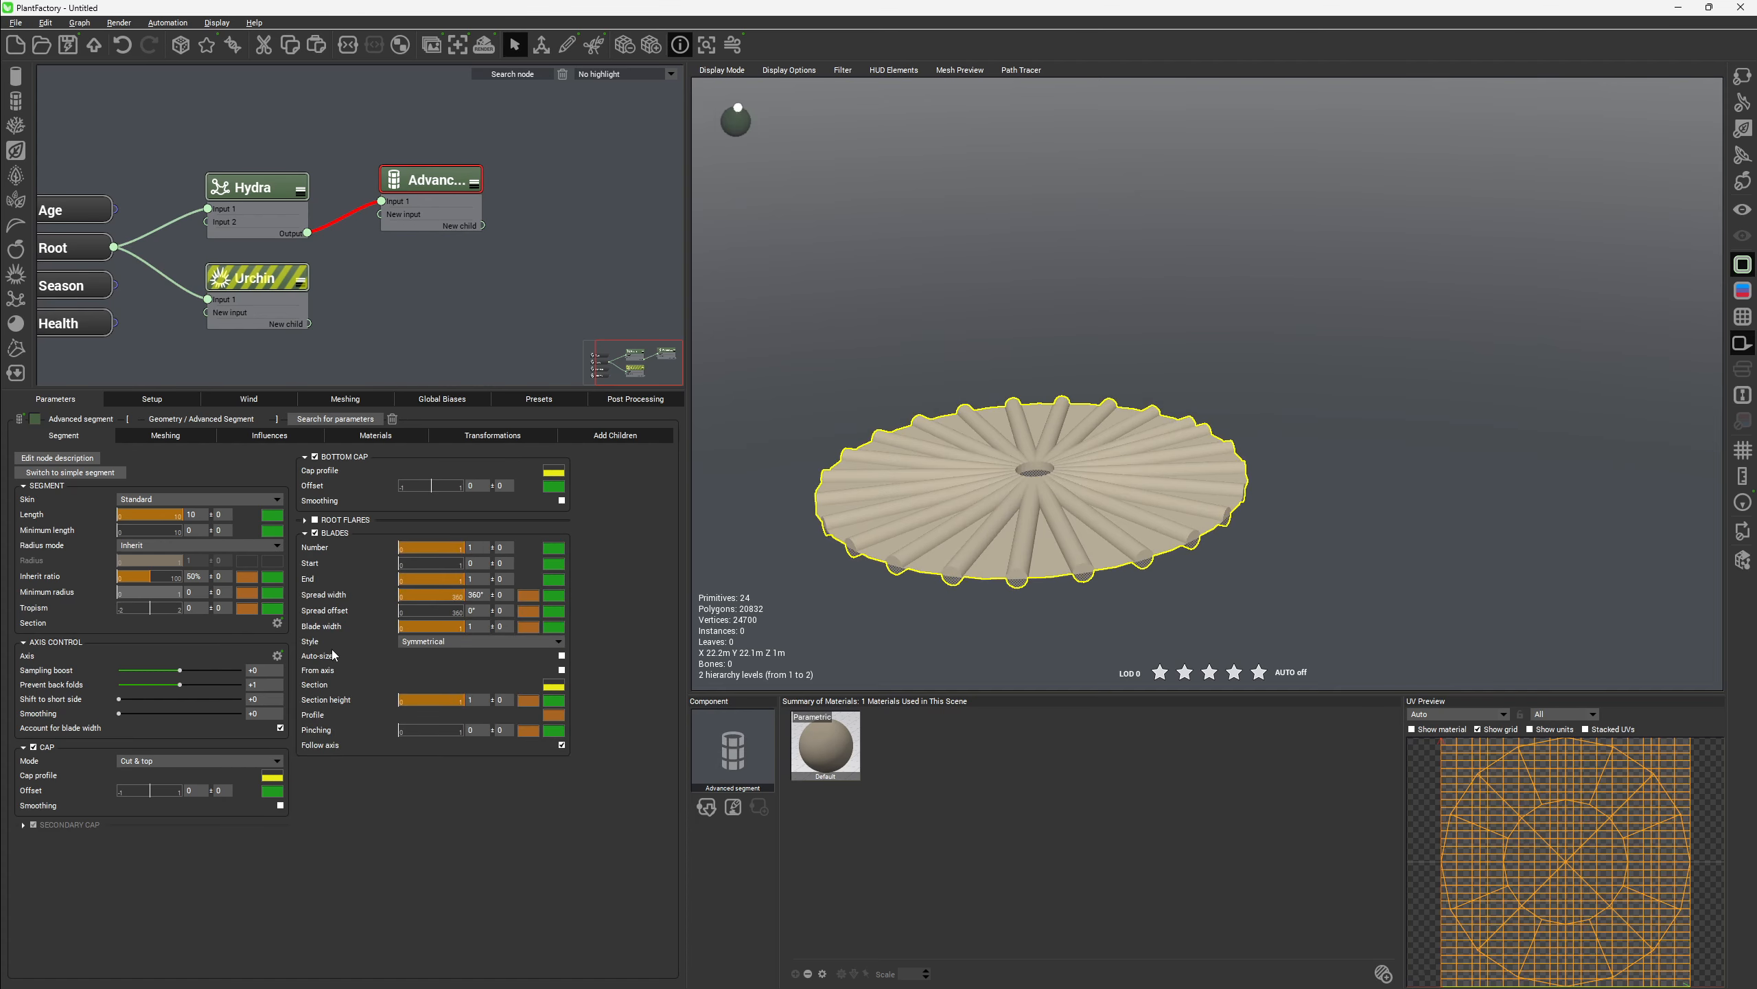
drag(460, 624, 420, 628)
drag(745, 520, 698, 643)
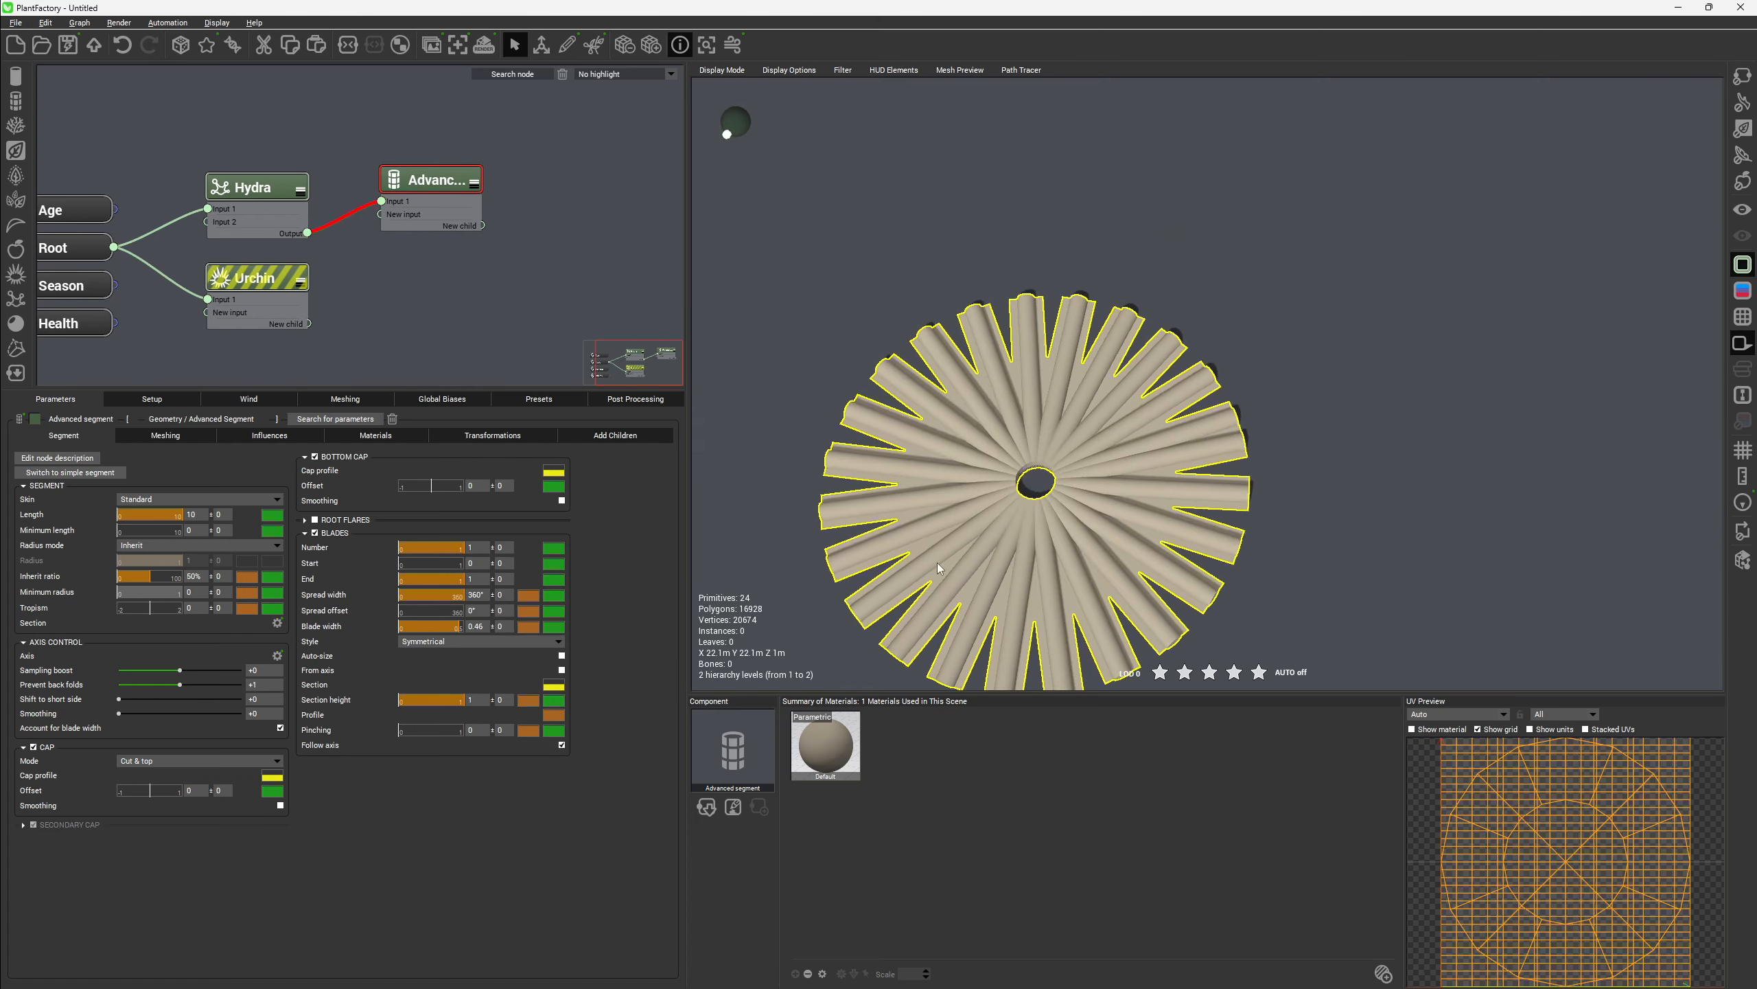
Set the Advanced segment's inherit ratio to 0% so only the flat blades remain
click(194, 573)
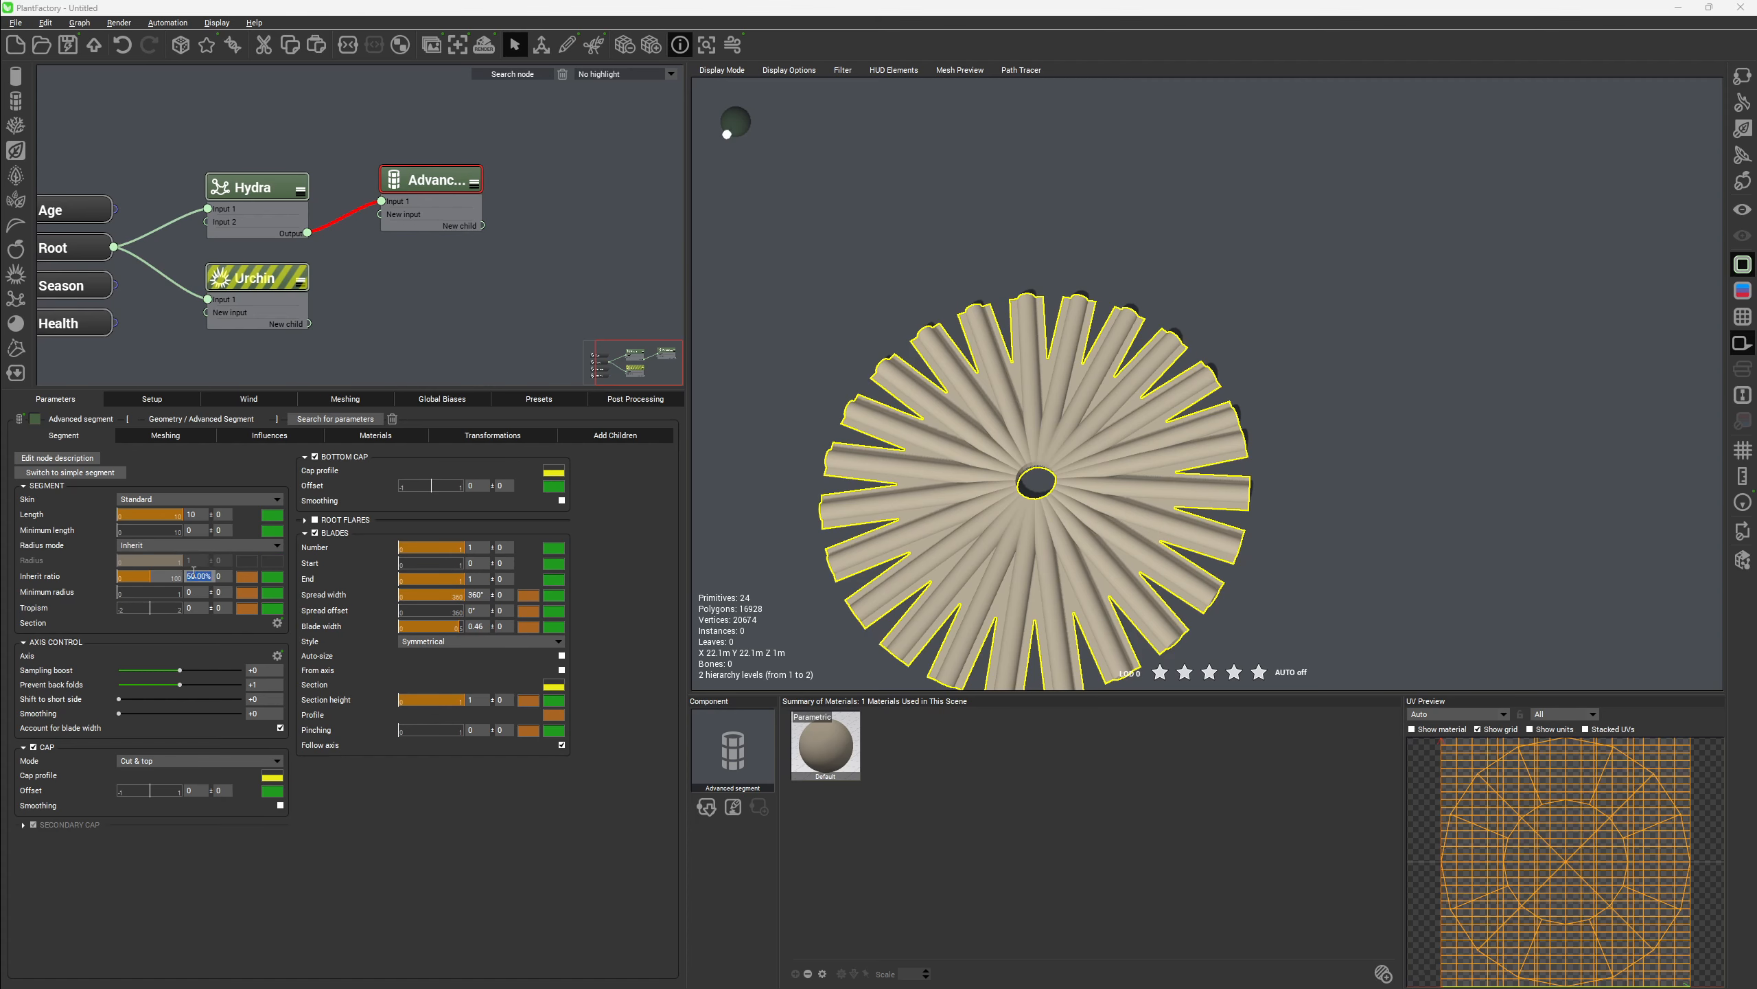
text(0)
key(Return)
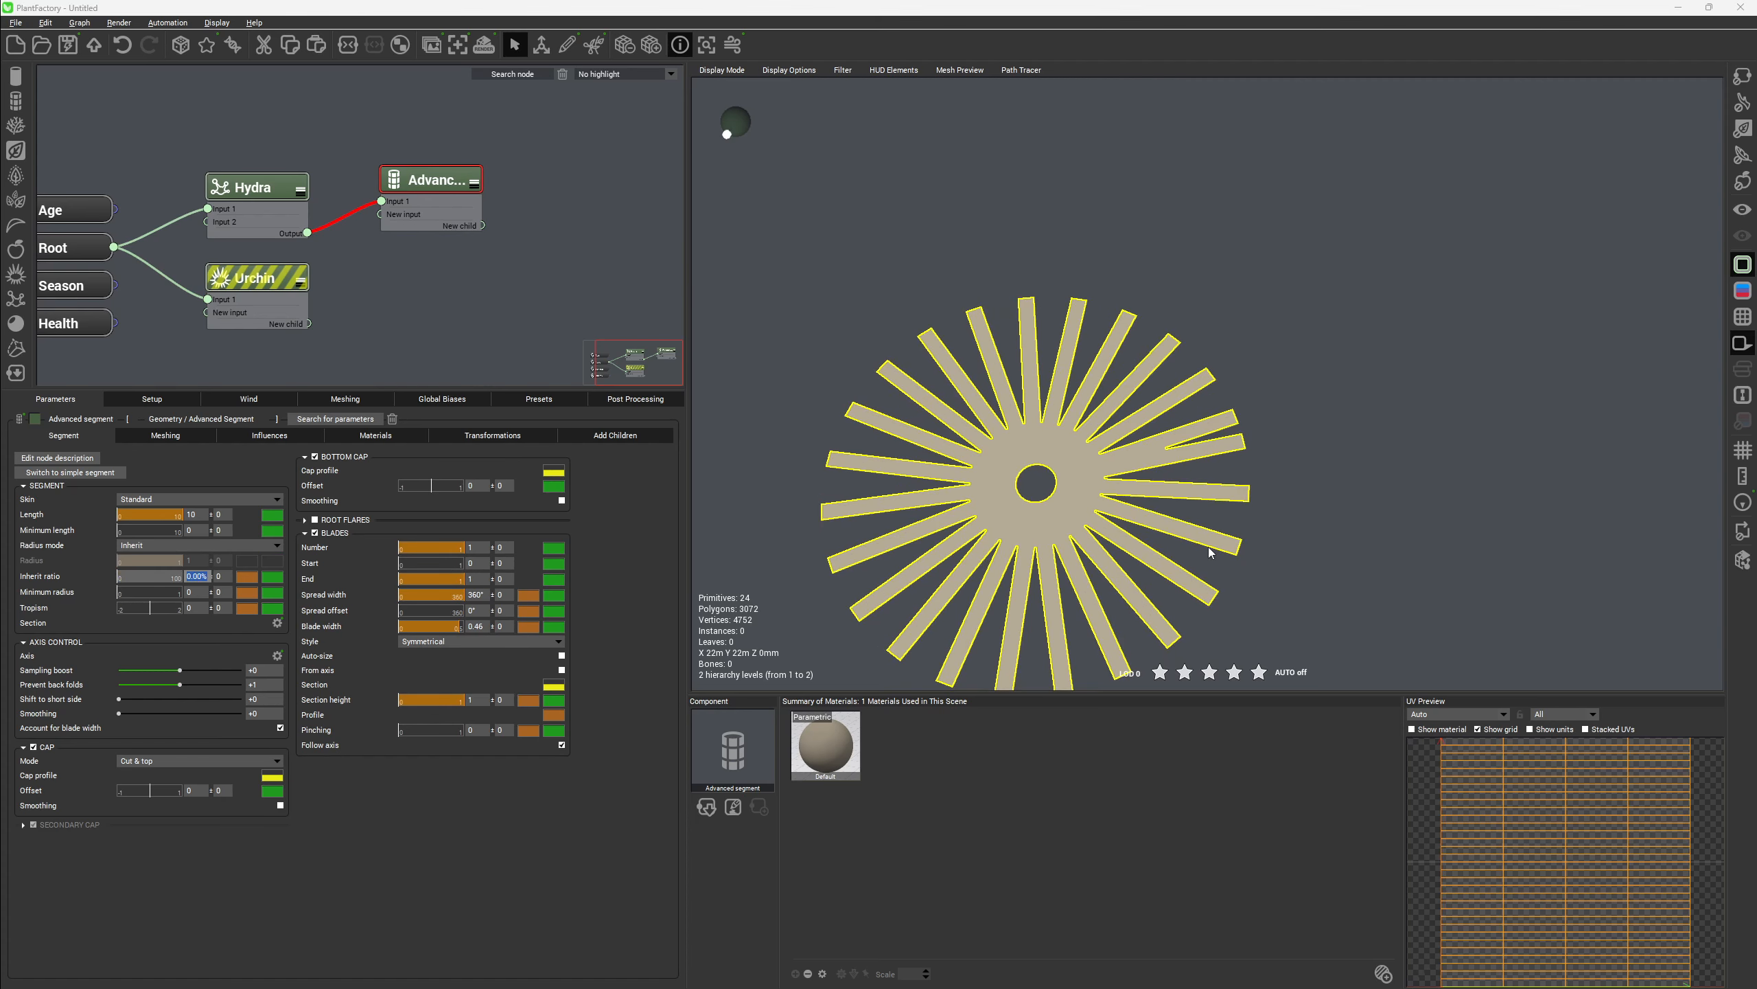
Set the Advanced segment's blade width to 1
middle_drag(1137, 454, 1168, 359)
scroll(1168, 359, up, 3)
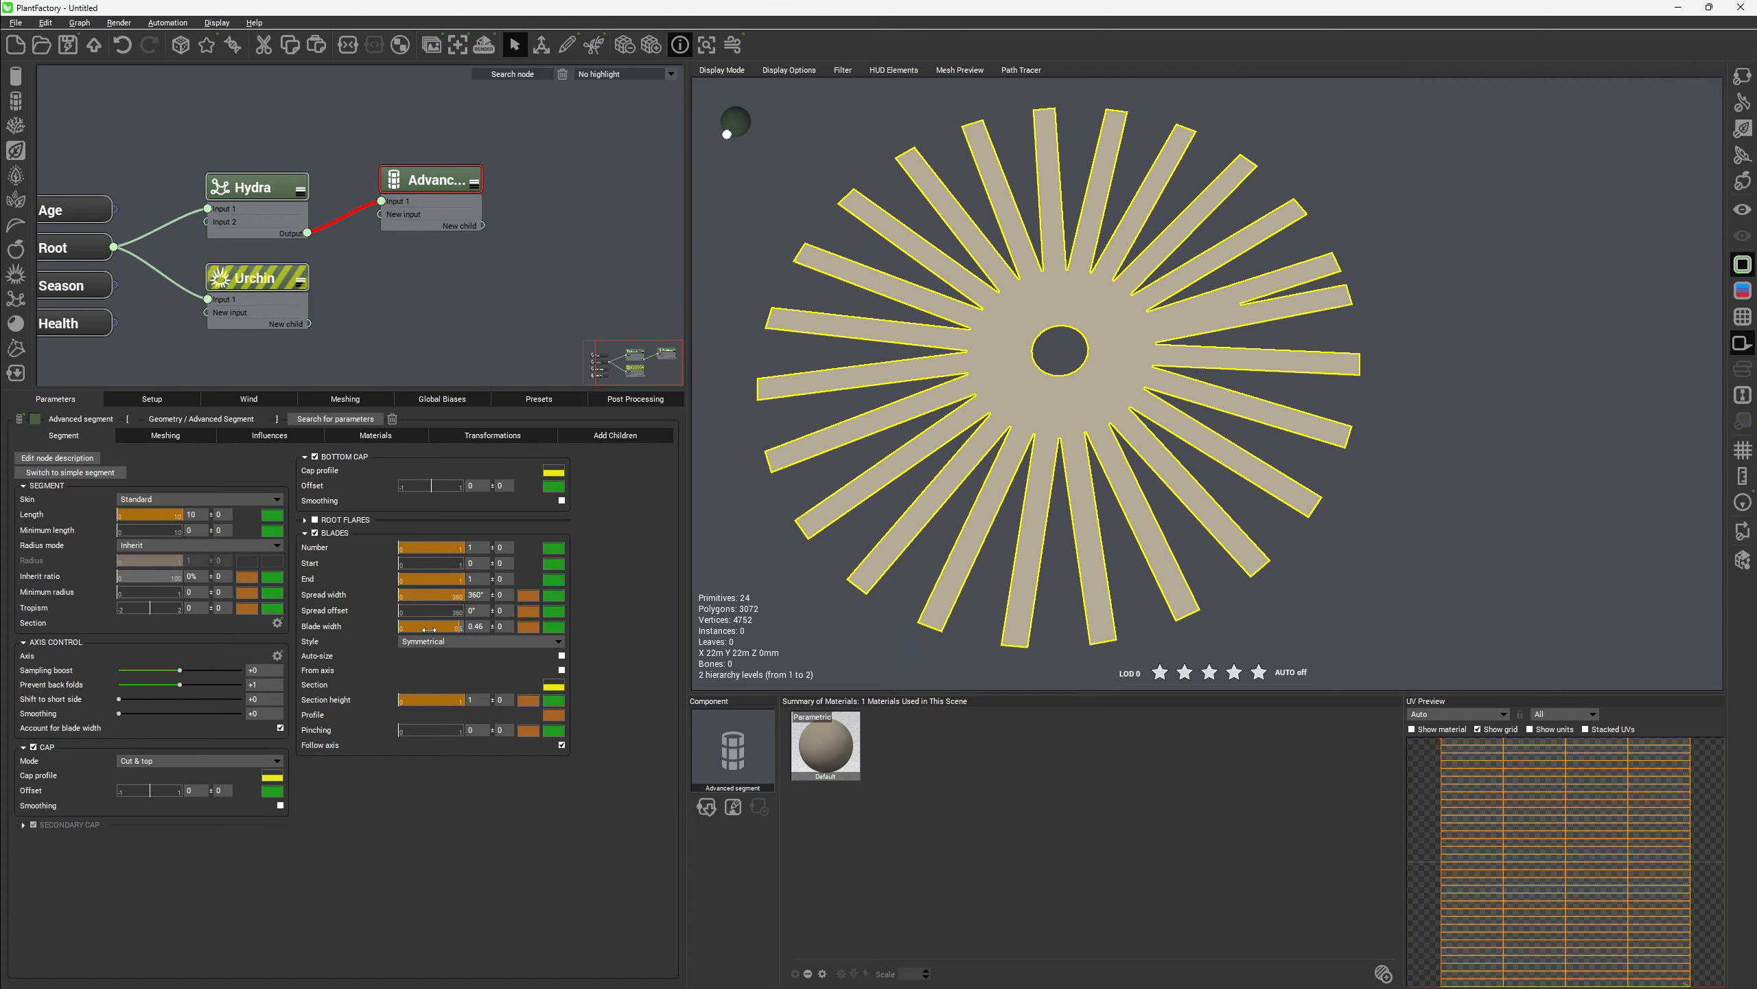
click(472, 626)
text(1)
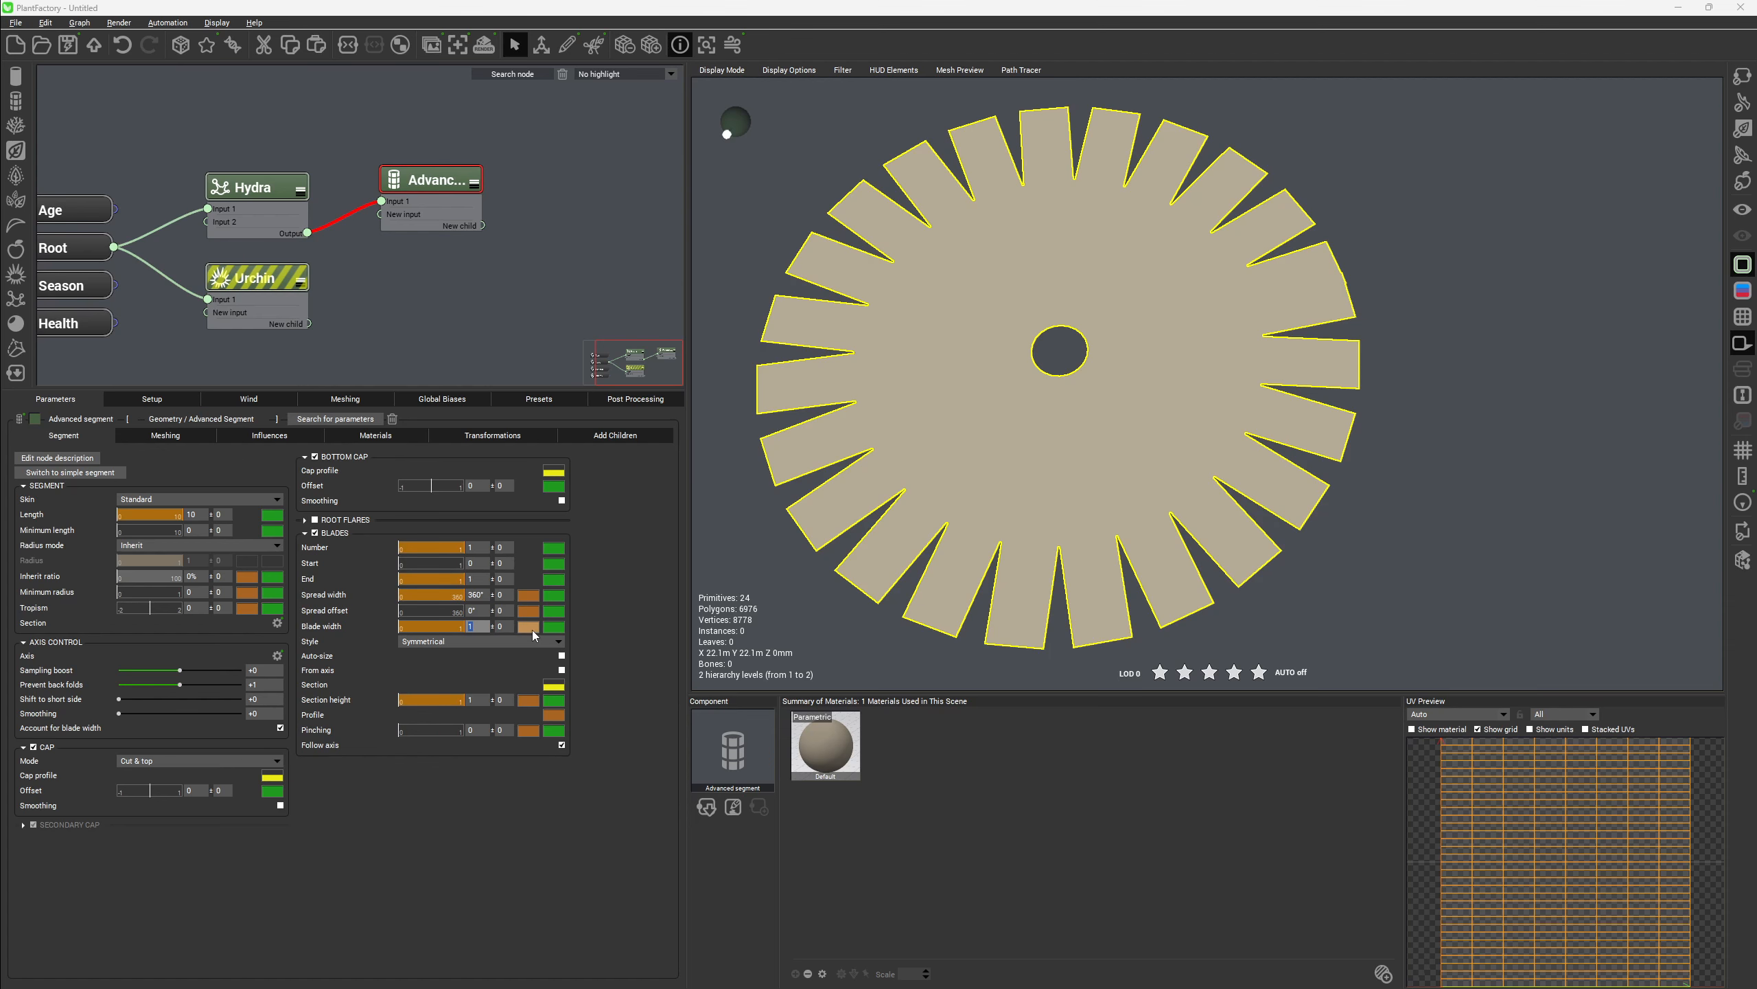
key(Return)
Load the petal-shaped curve from the Brush filters as the blade width profile, one that rises gradually and drops steeply at the end
drag(0, 408, 539, 361)
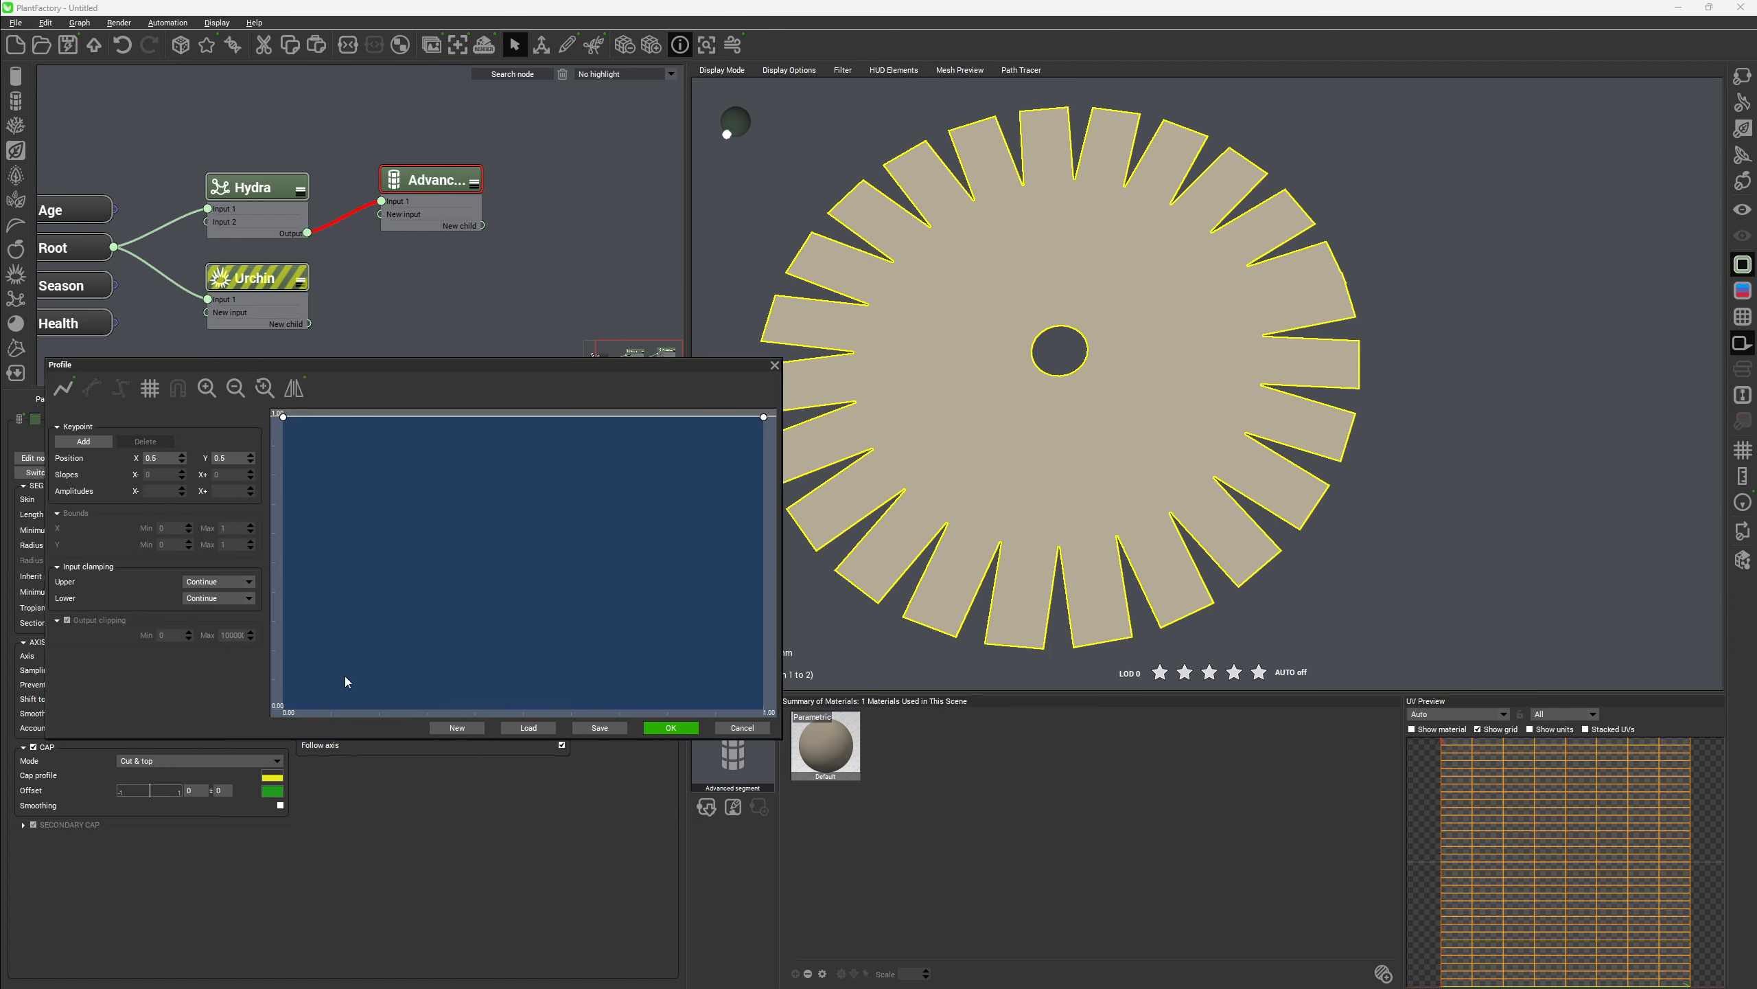
click(526, 728)
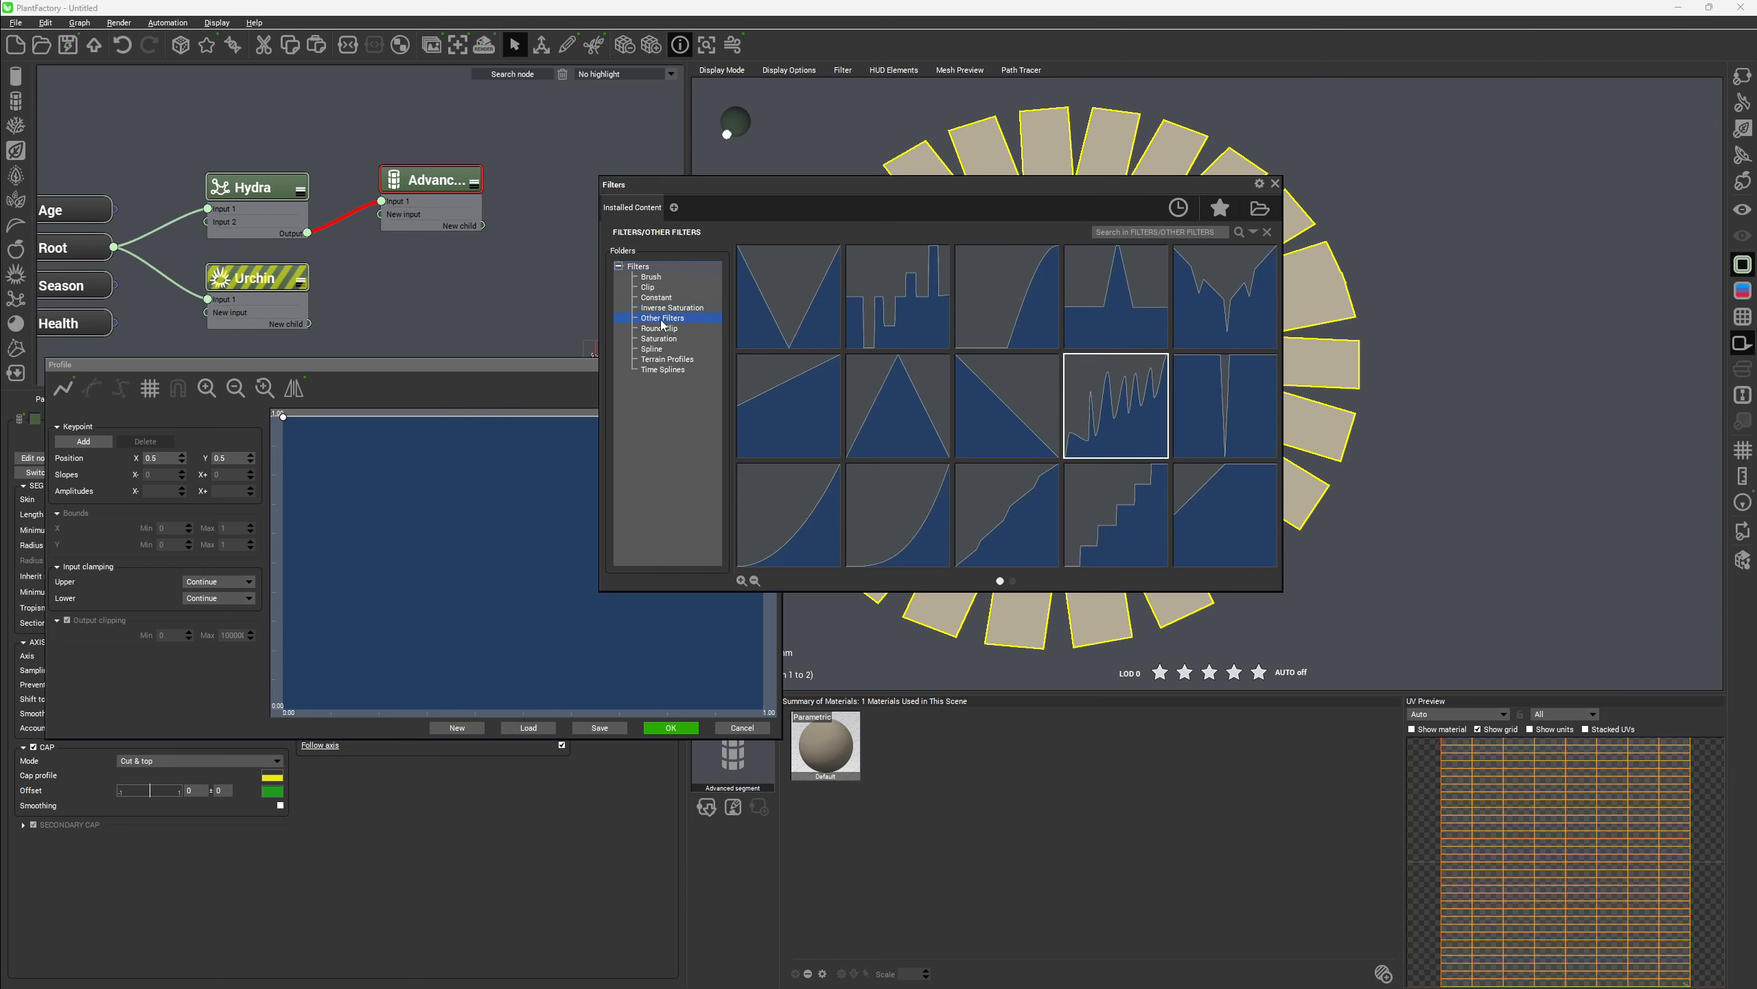
click(653, 278)
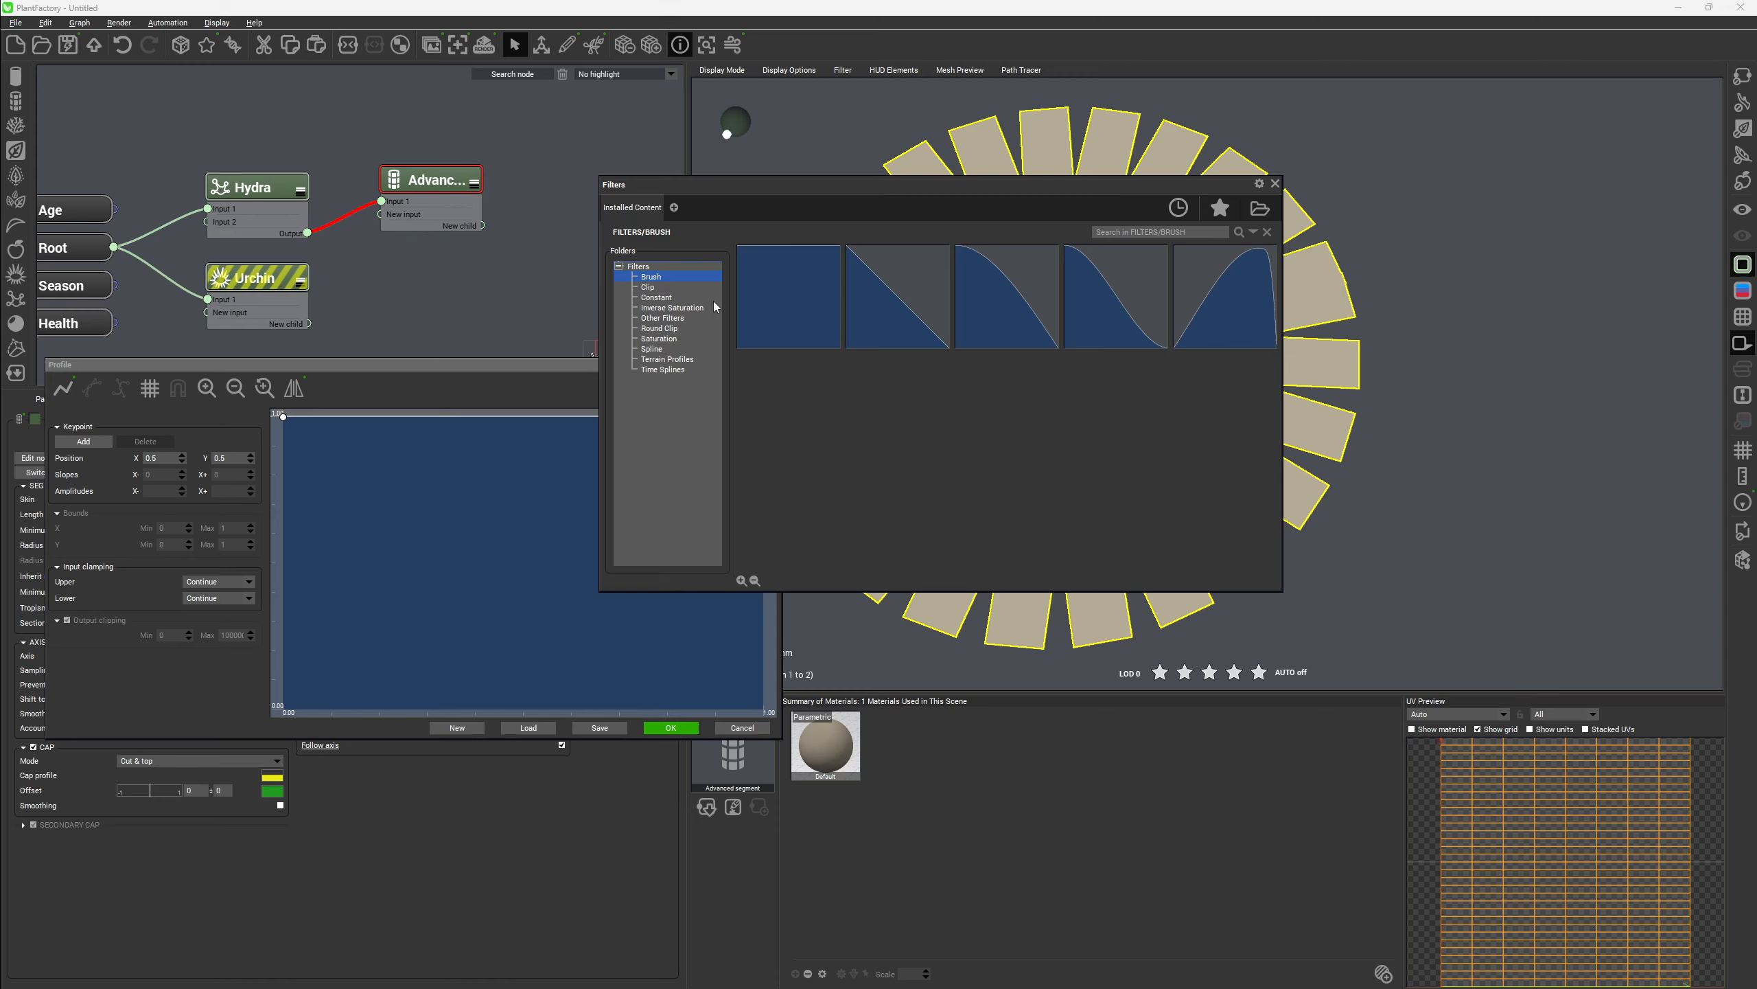
double_click(1179, 323)
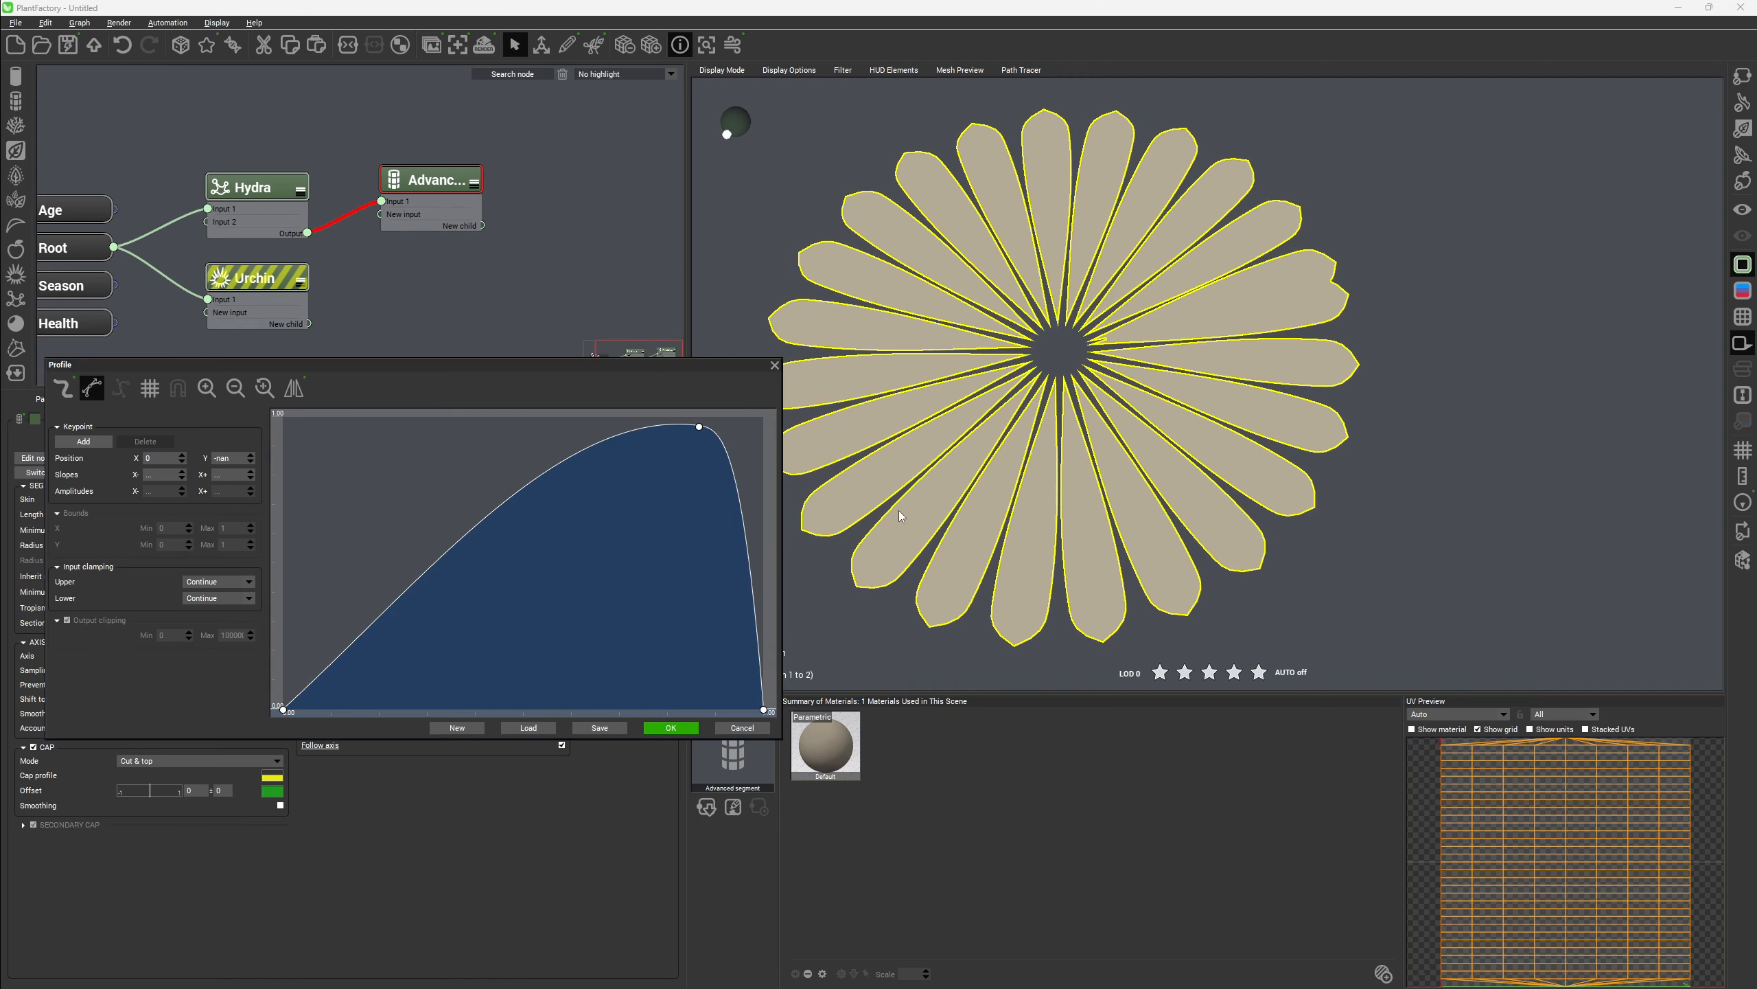
click(670, 727)
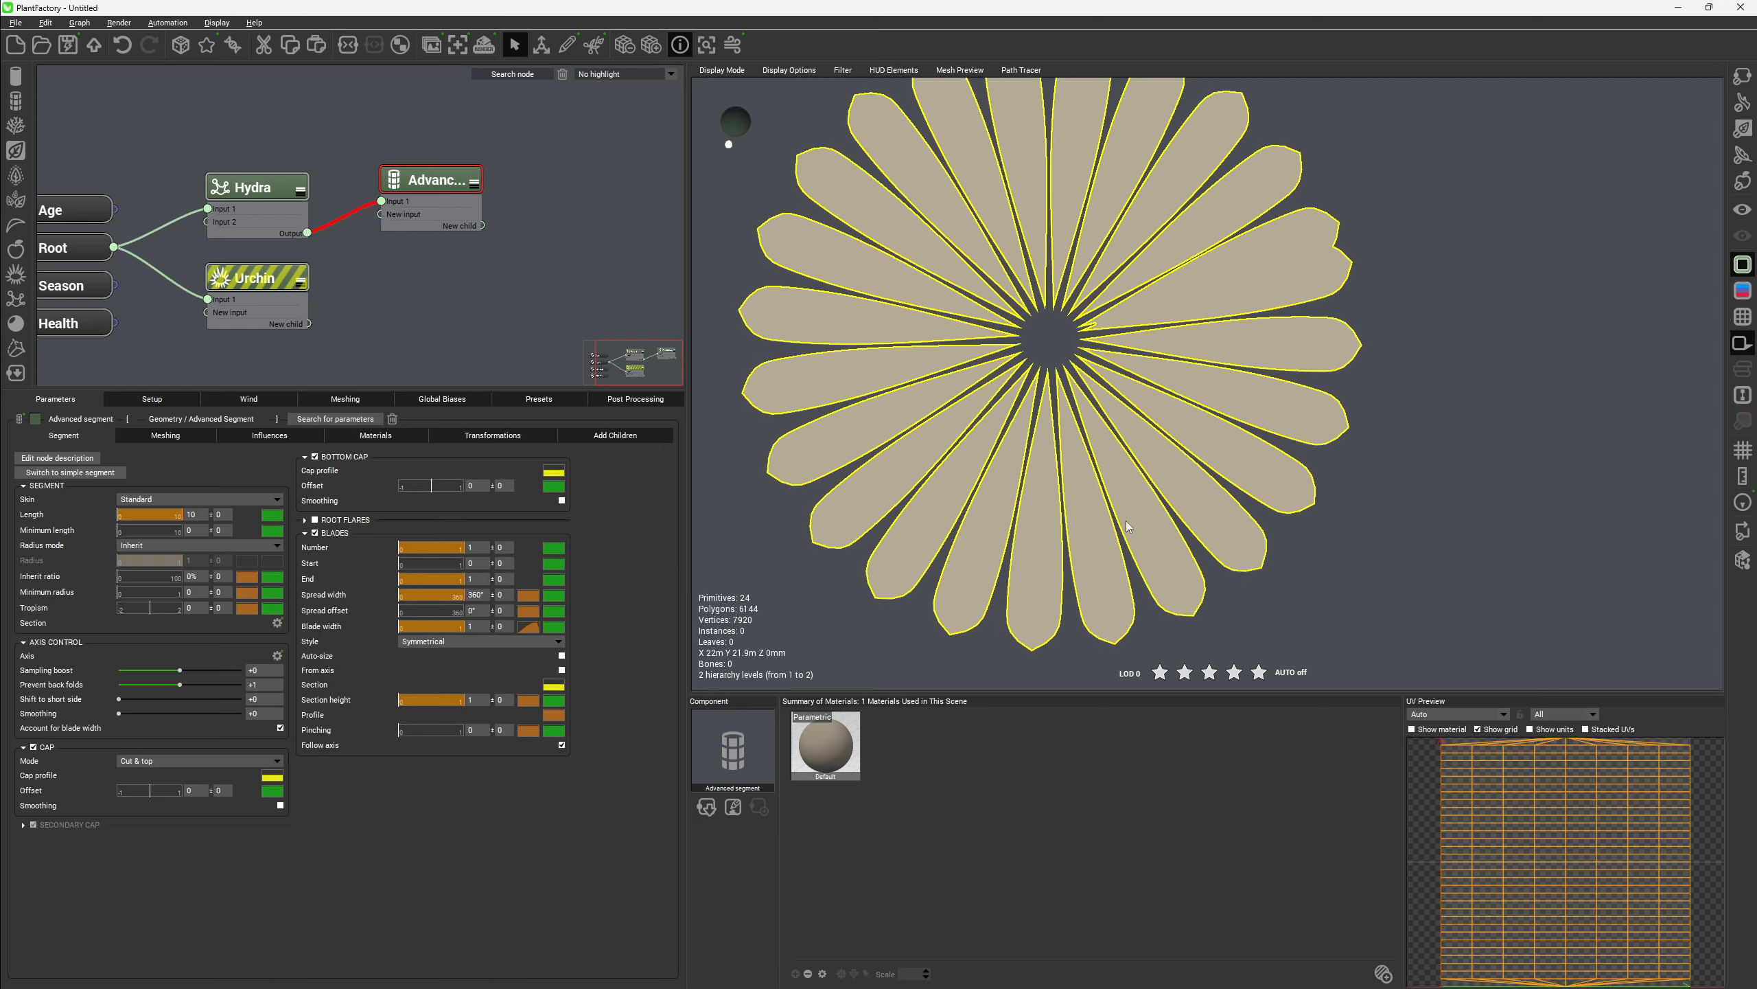
Select the Hydra node and raise Angle 1 of its children to about 26°
drag(1128, 526, 1107, 370)
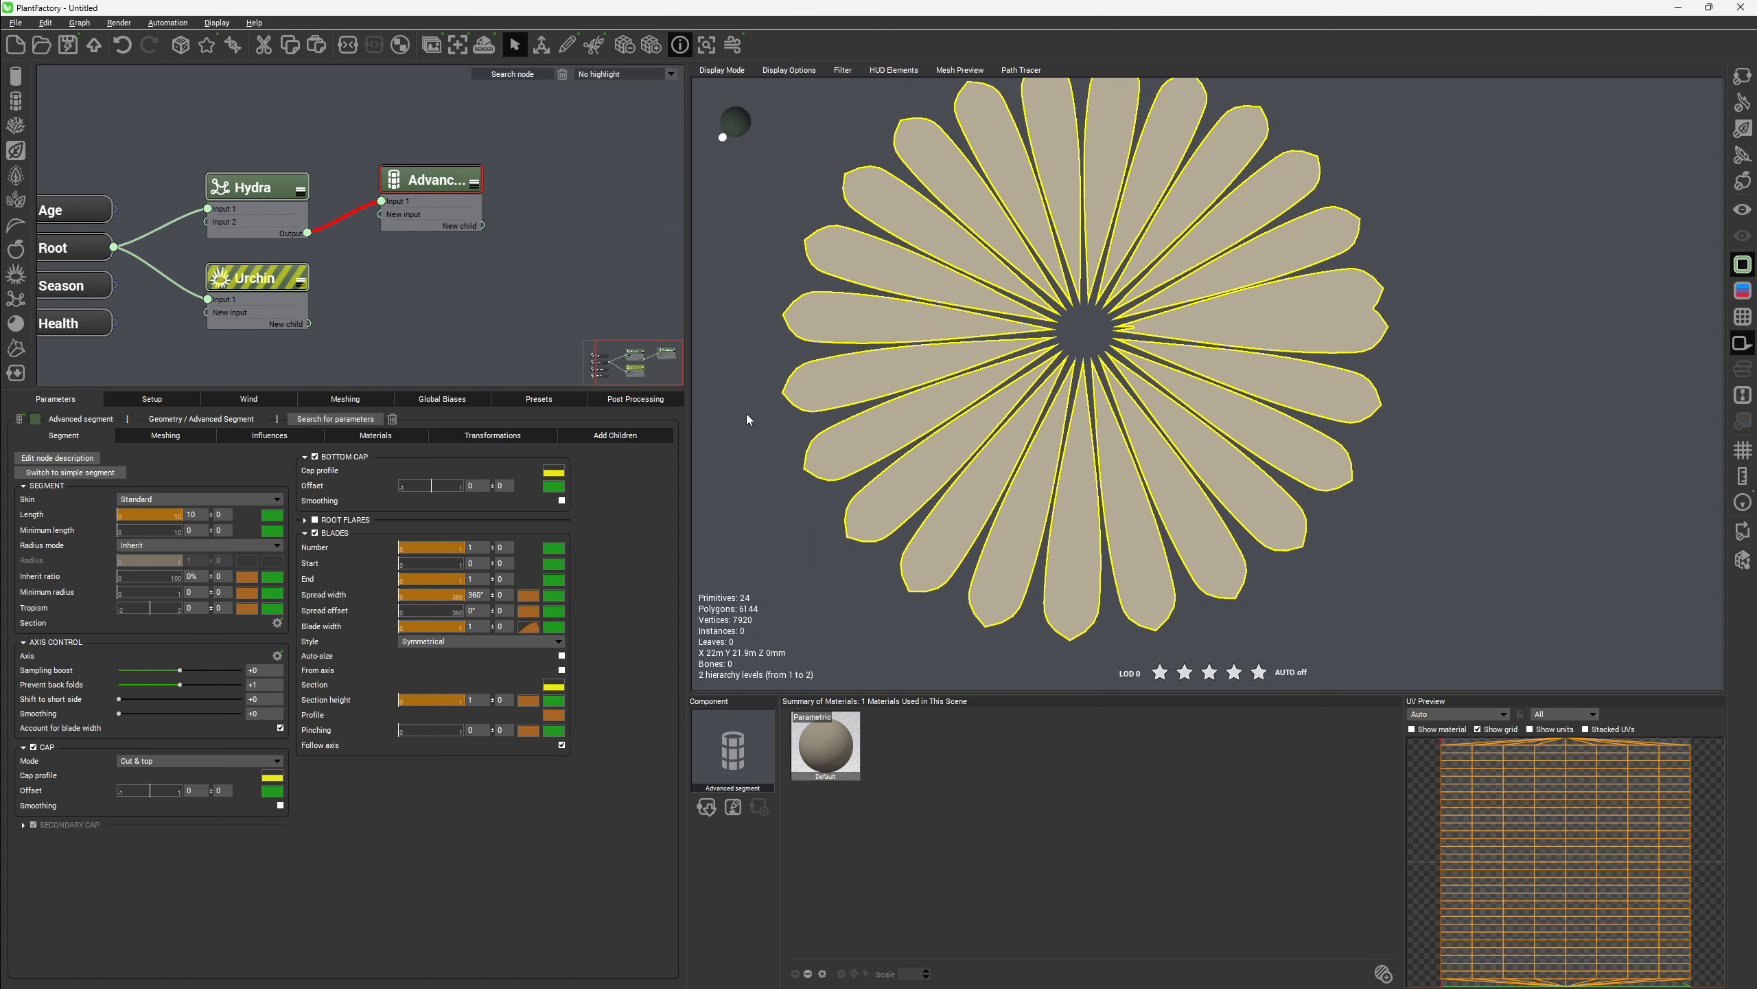
click(277, 187)
drag(1017, 416, 1003, 339)
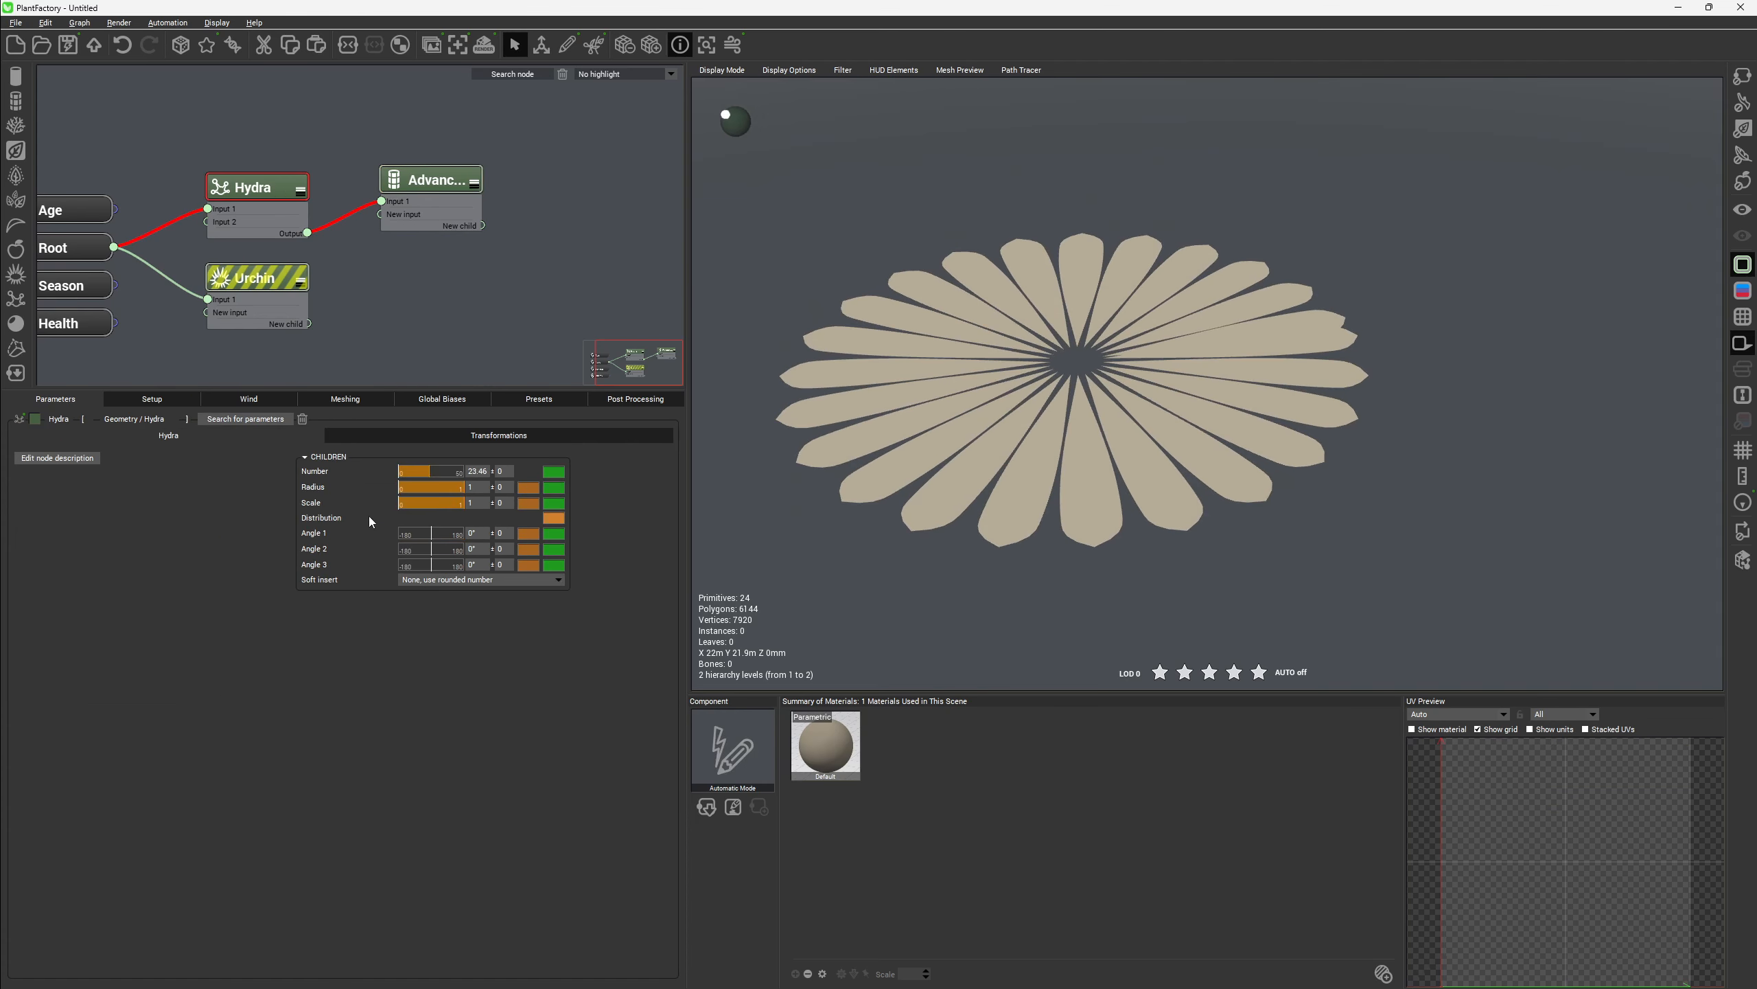
drag(431, 532, 437, 532)
drag(1055, 409, 1055, 482)
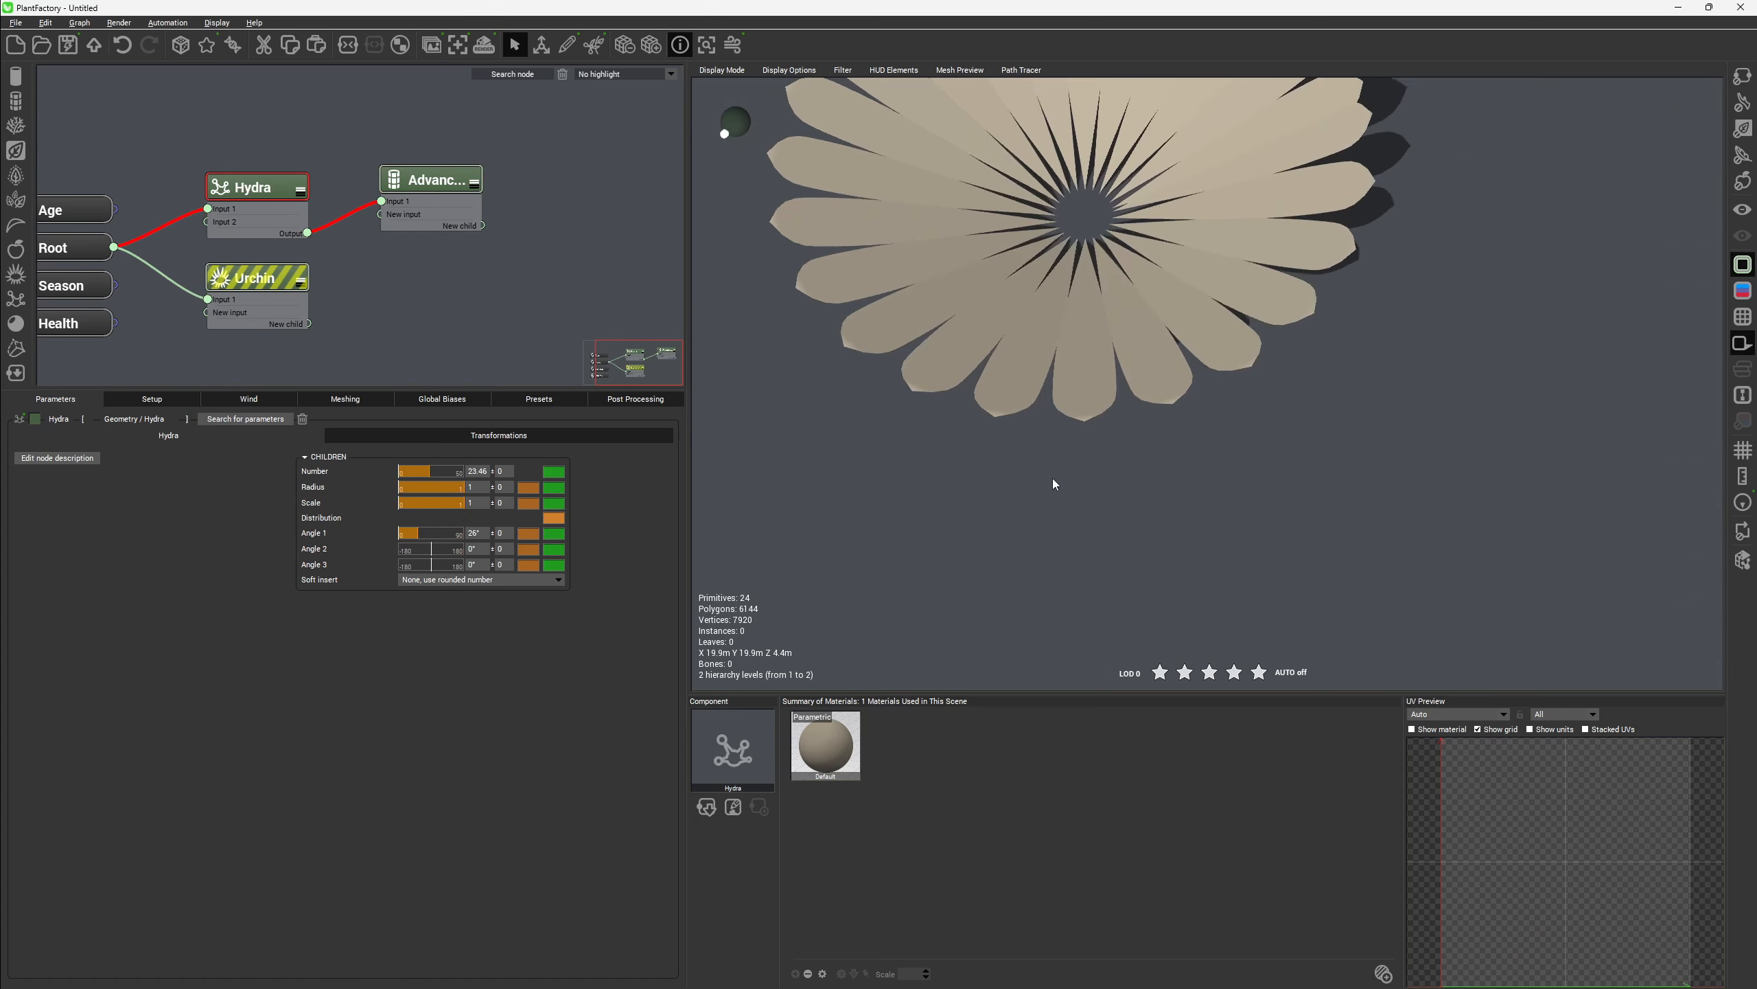
Raise the Hydra children's Angle 2 to about 101° and Angle 3 to about 172°
drag(432, 548, 446, 548)
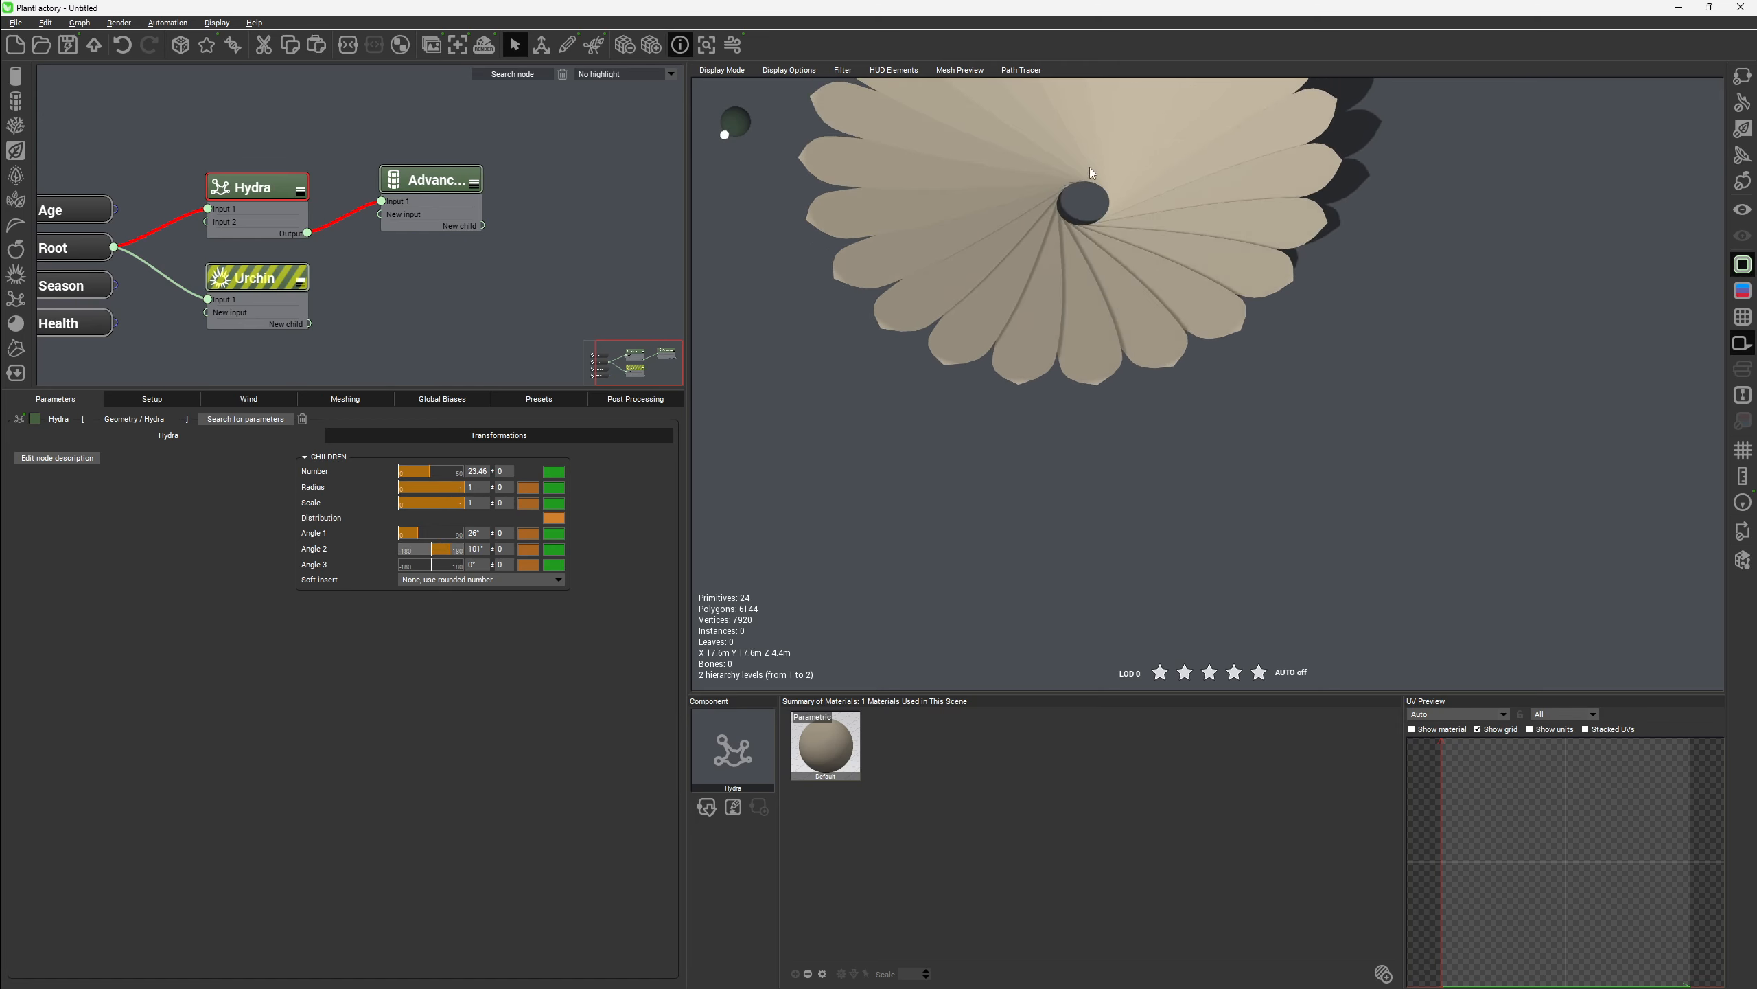
drag(1090, 167, 1142, 384)
drag(1173, 240, 1129, 336)
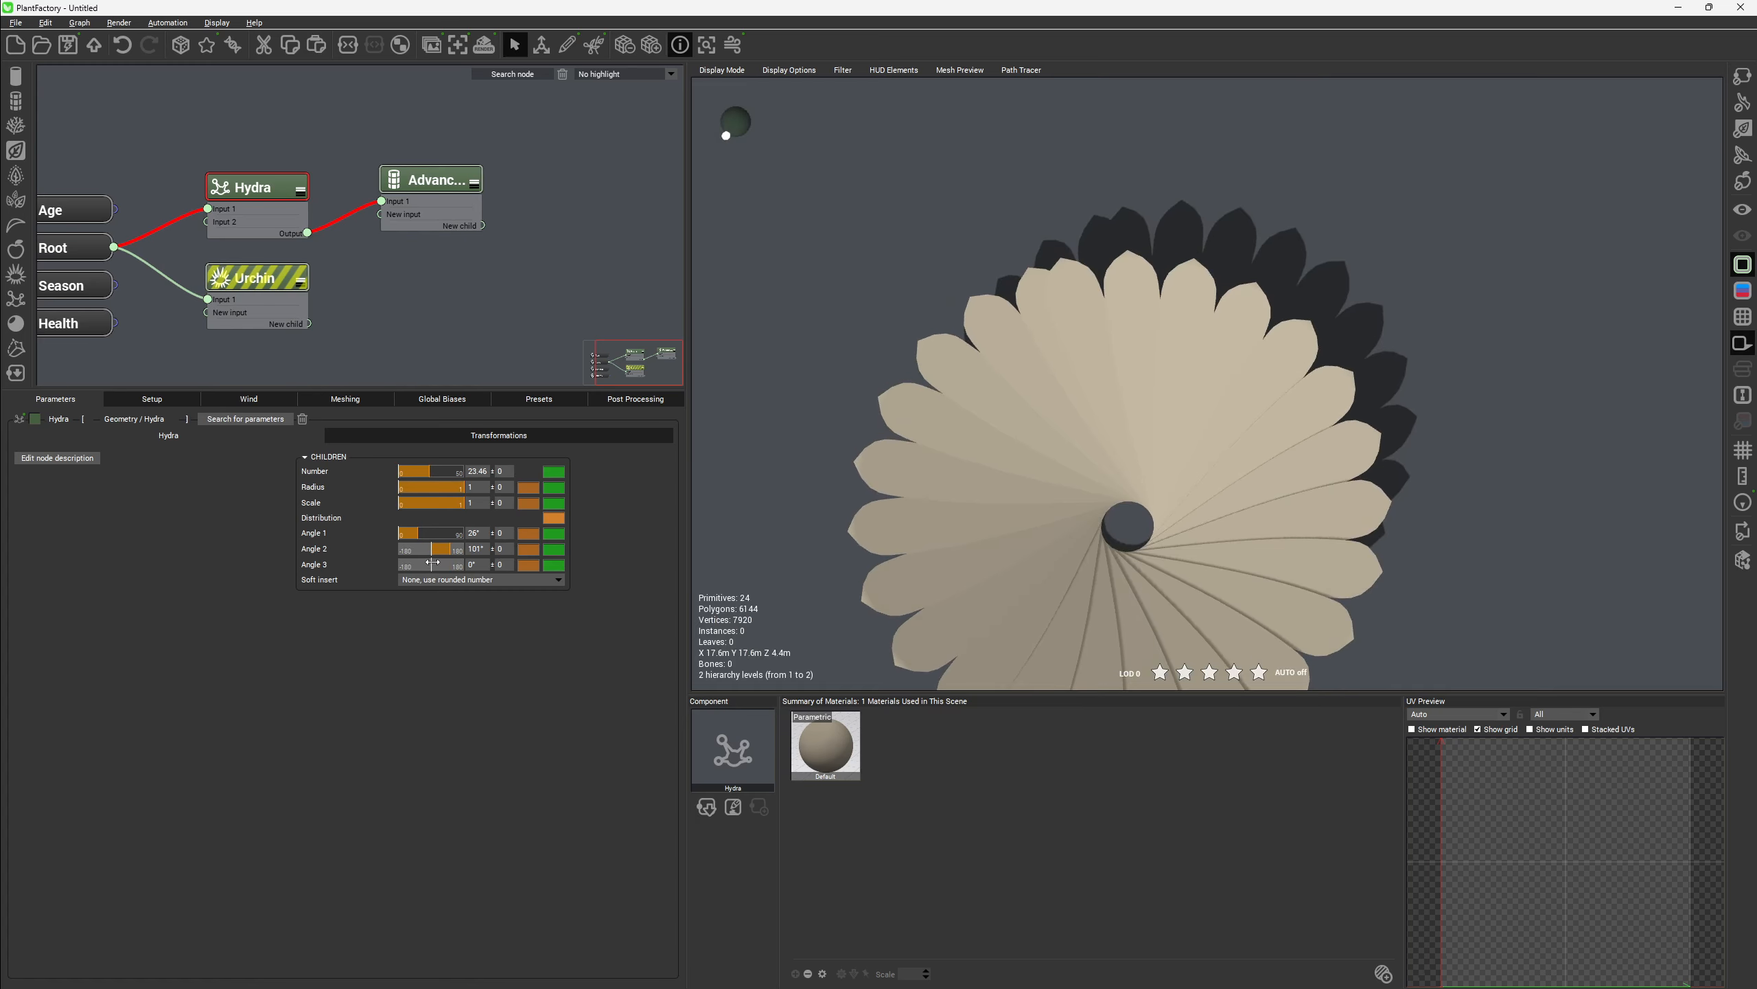
drag(433, 563, 467, 567)
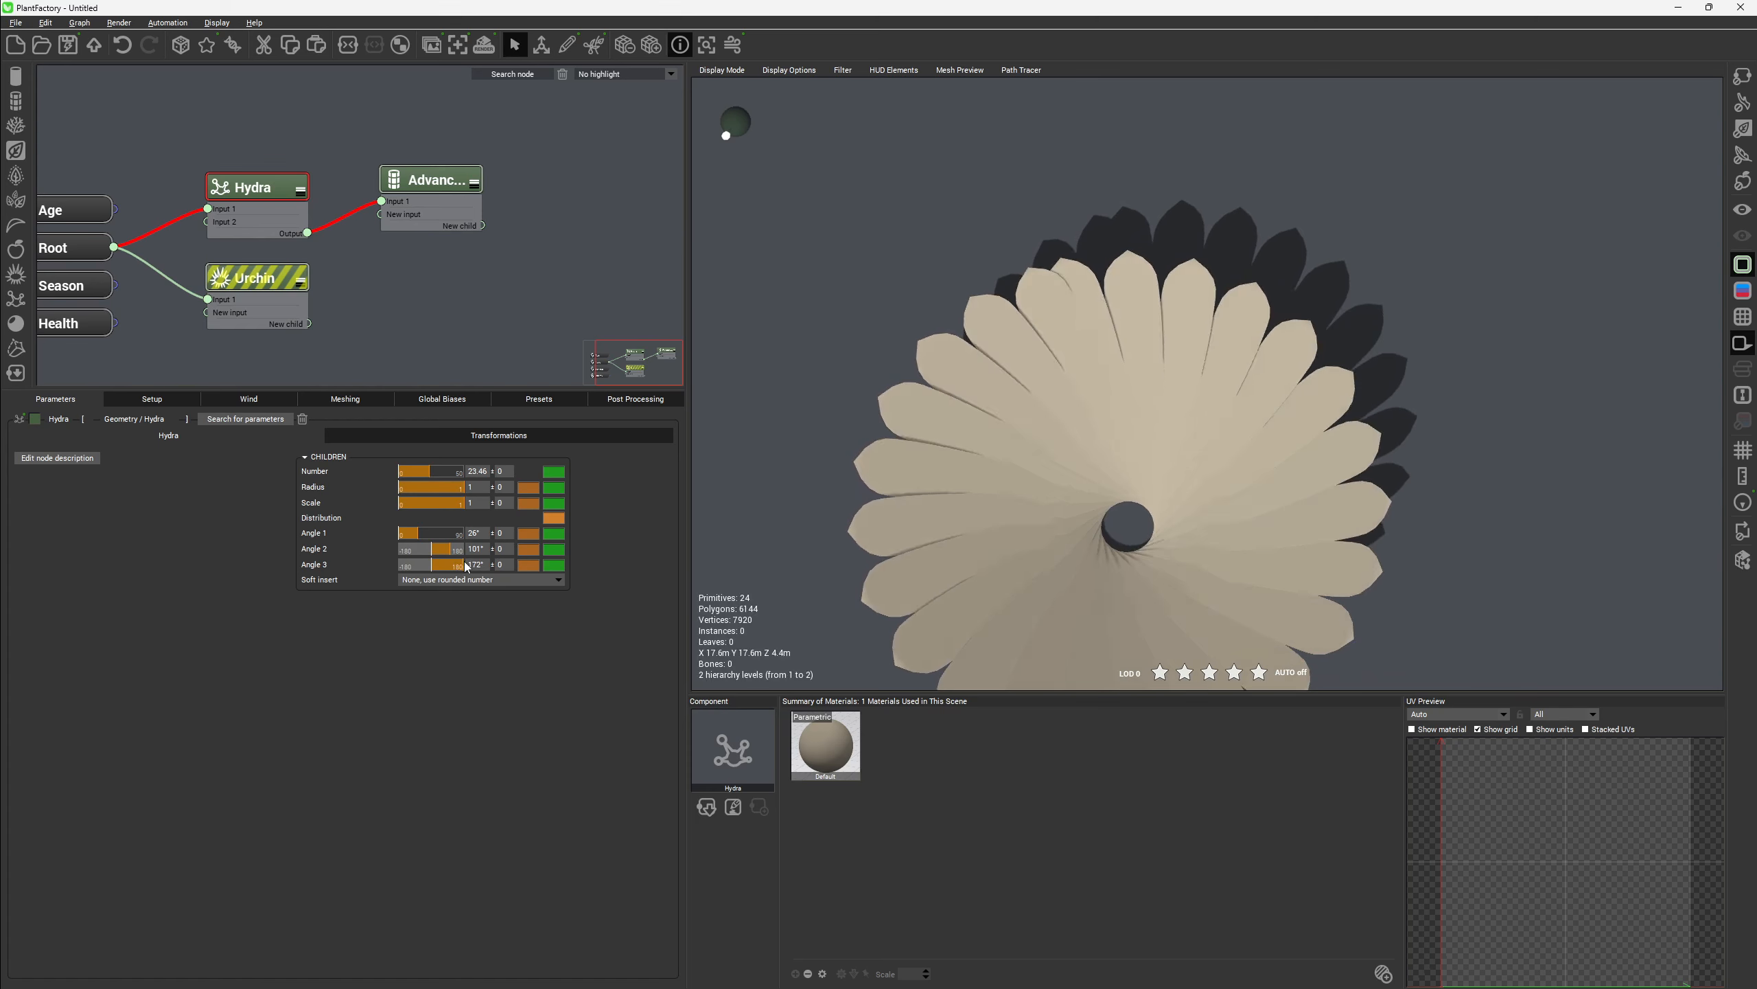
Give the Hydra's Angle 1, Angle 2 and Angle 3 a random variation of 5 each
click(507, 534)
click(501, 550)
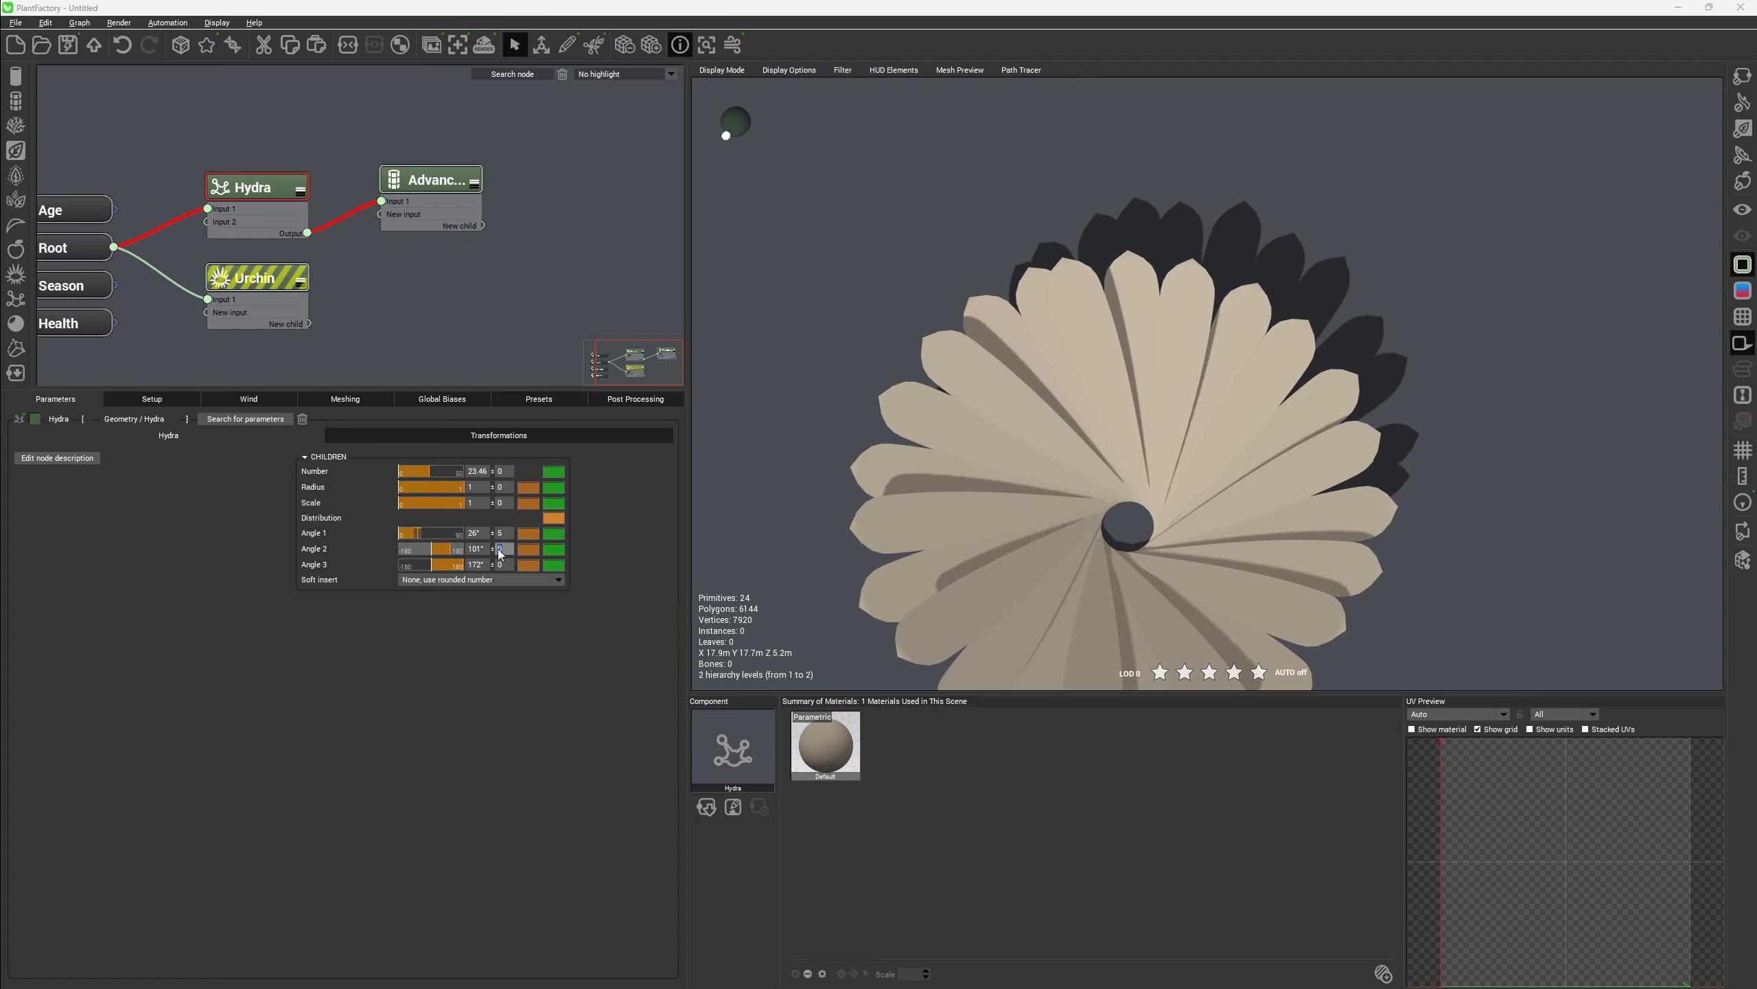
click(501, 564)
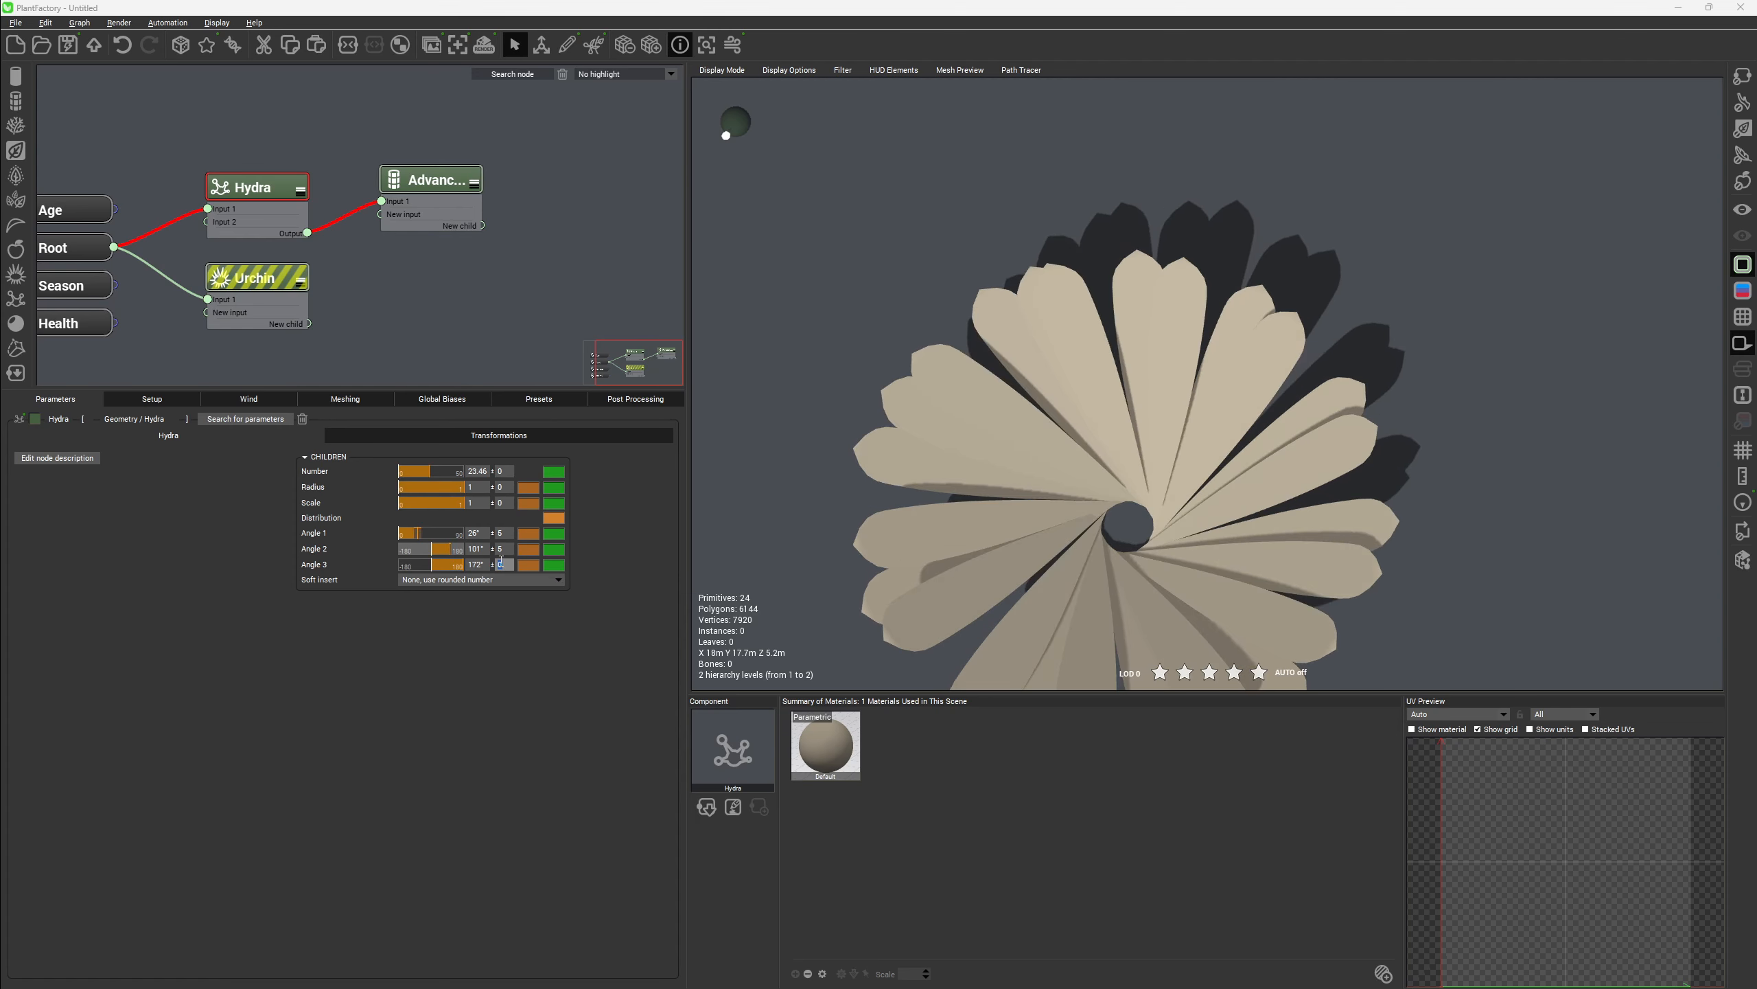
click(1192, 464)
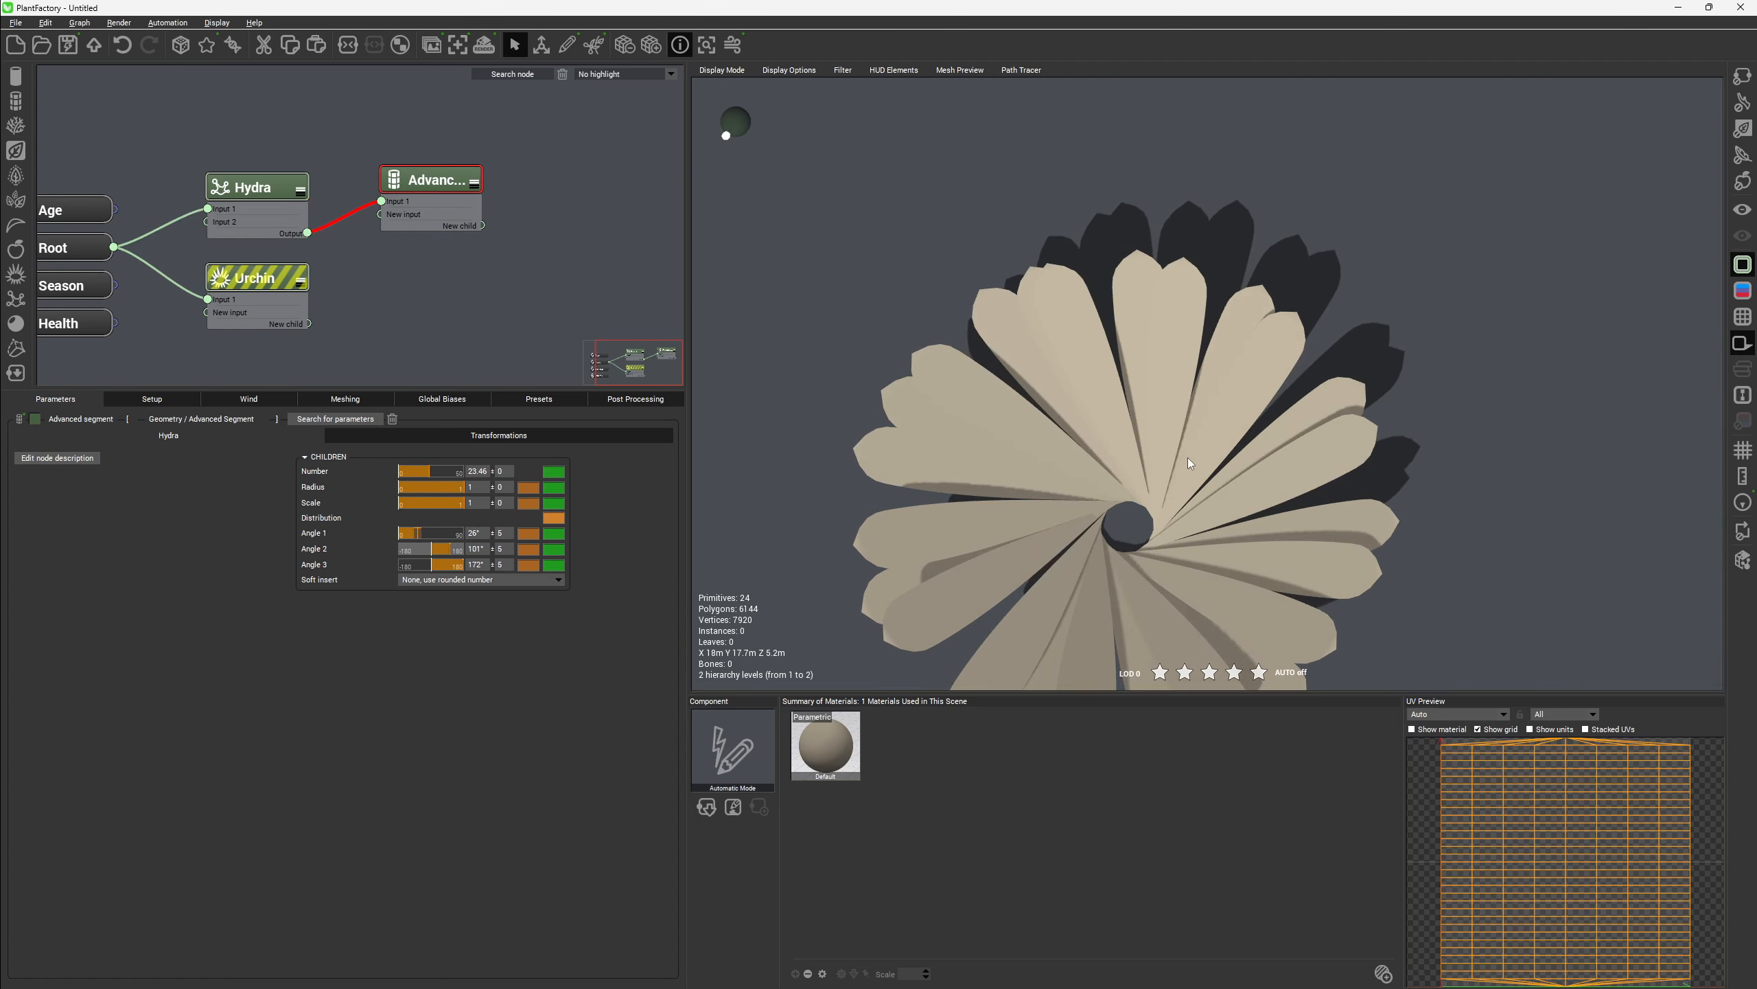
Set the Hydra's Angle 2 back to 0° with a variation of 5
scroll(1129, 433, down, 3)
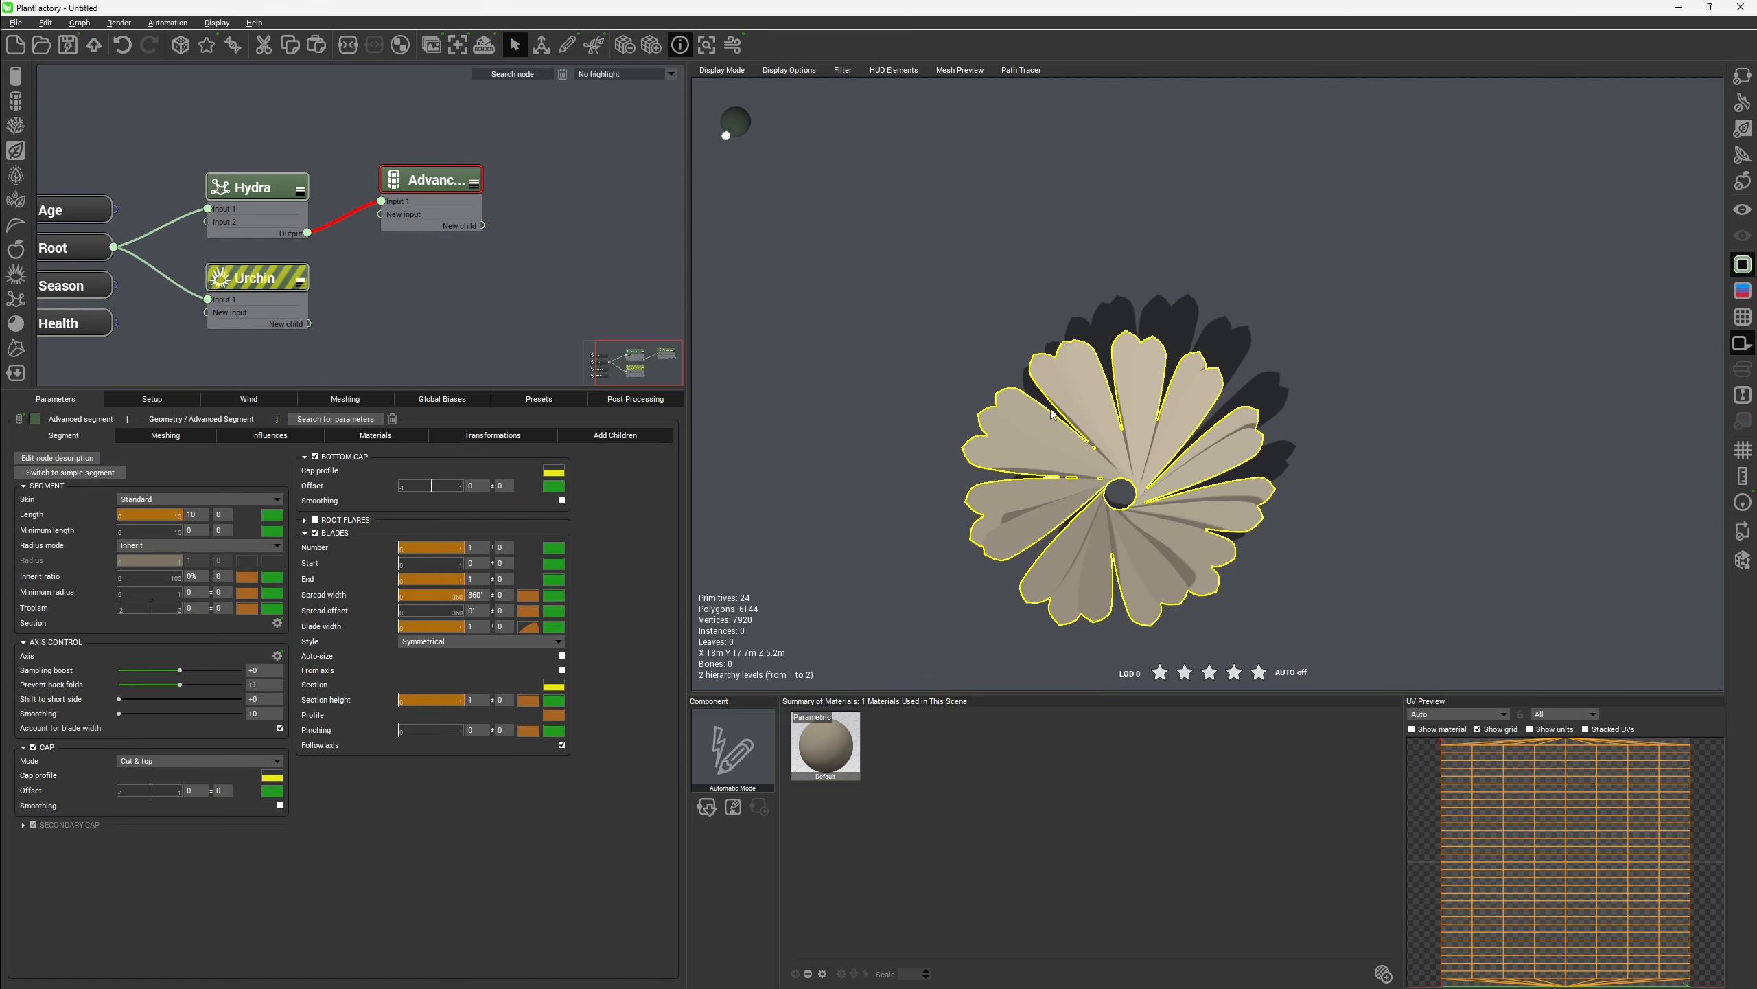
scroll(891, 475, up, 5)
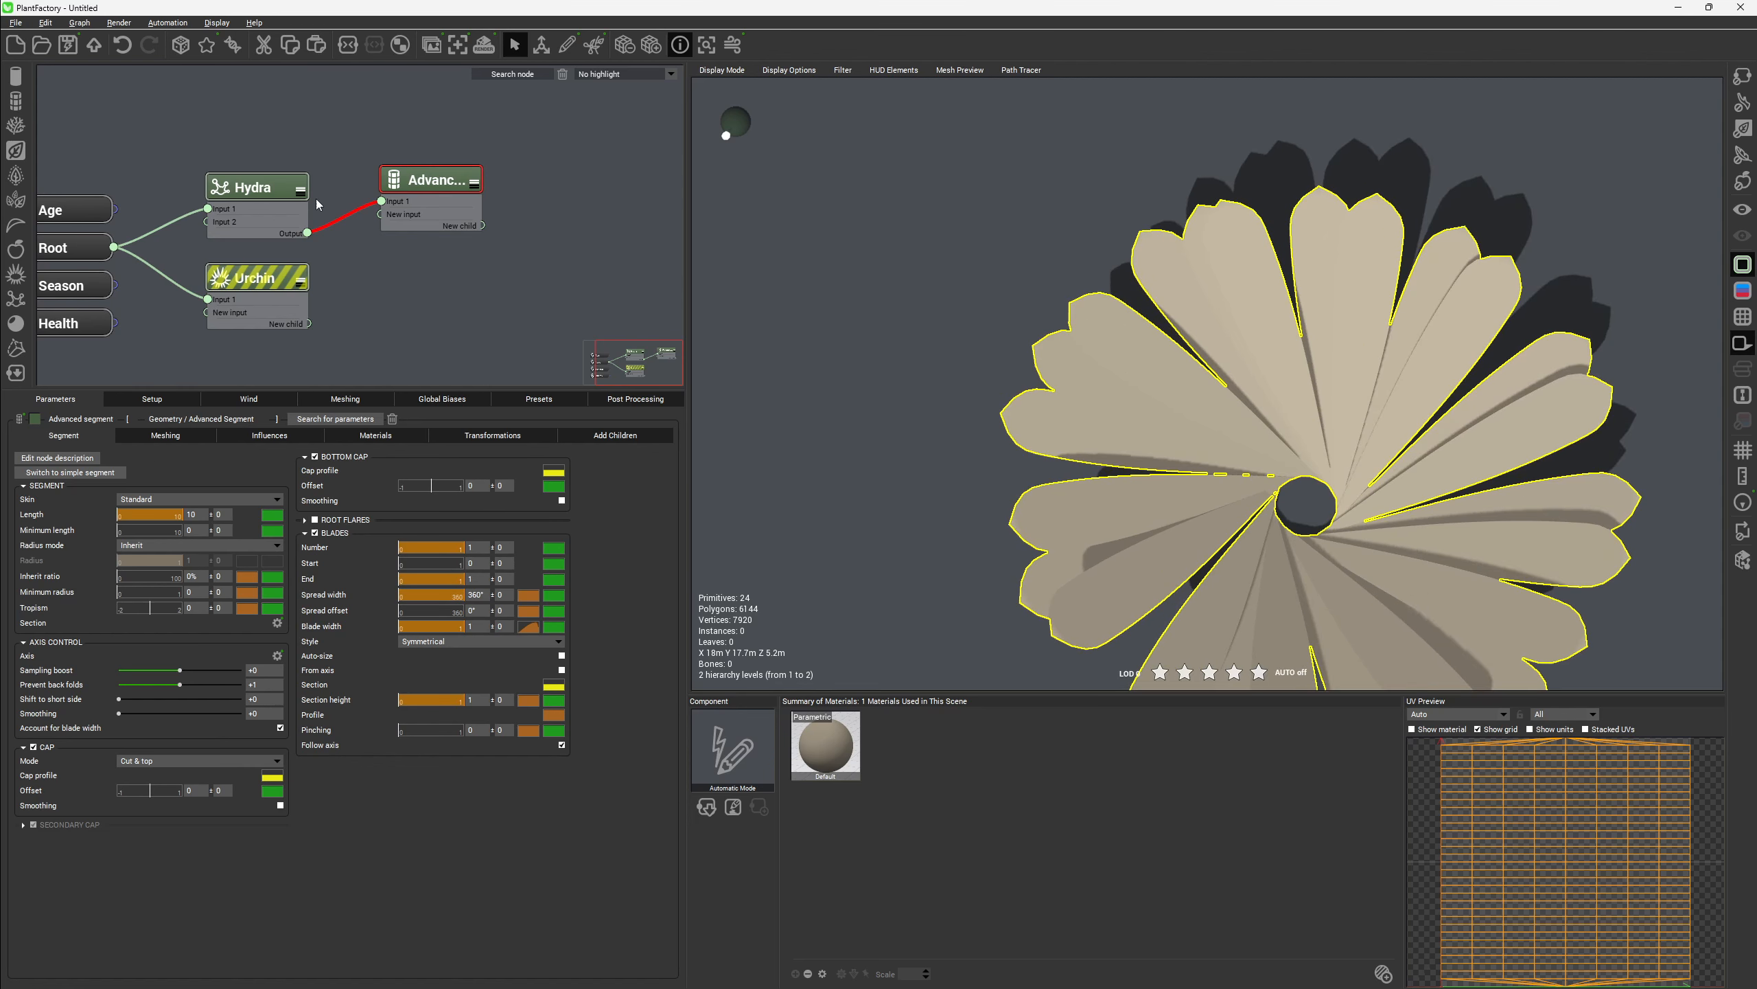
click(277, 191)
click(476, 549)
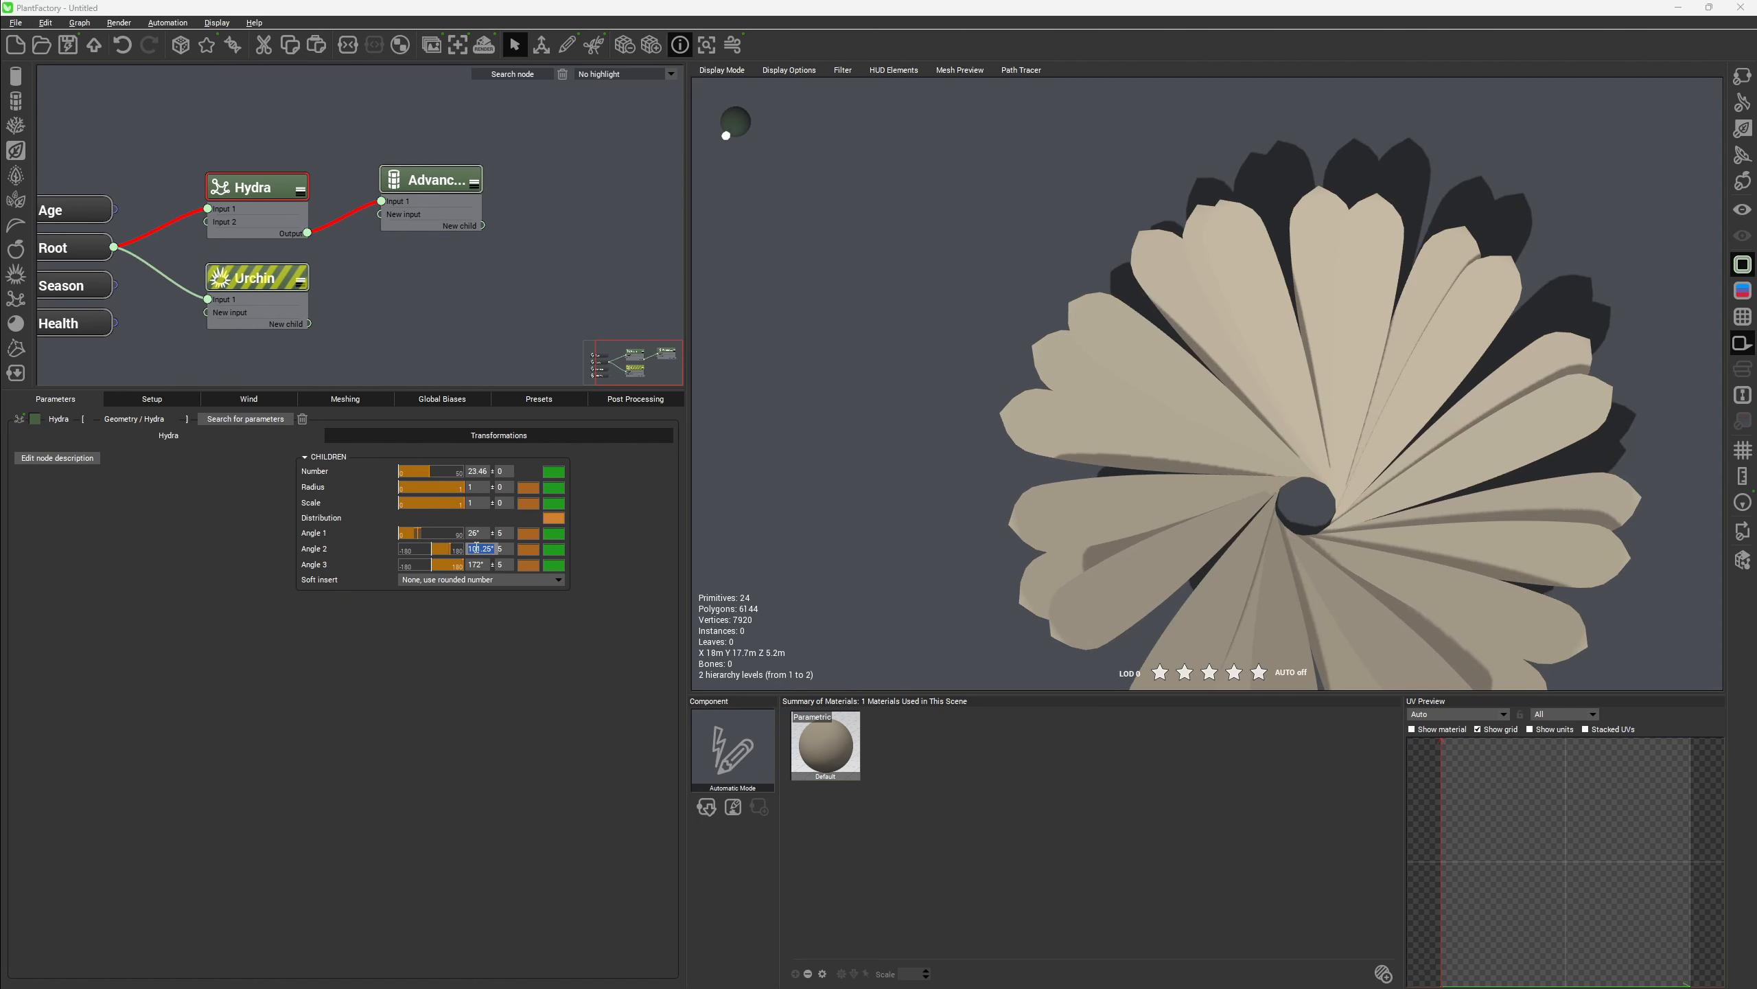
click(503, 549)
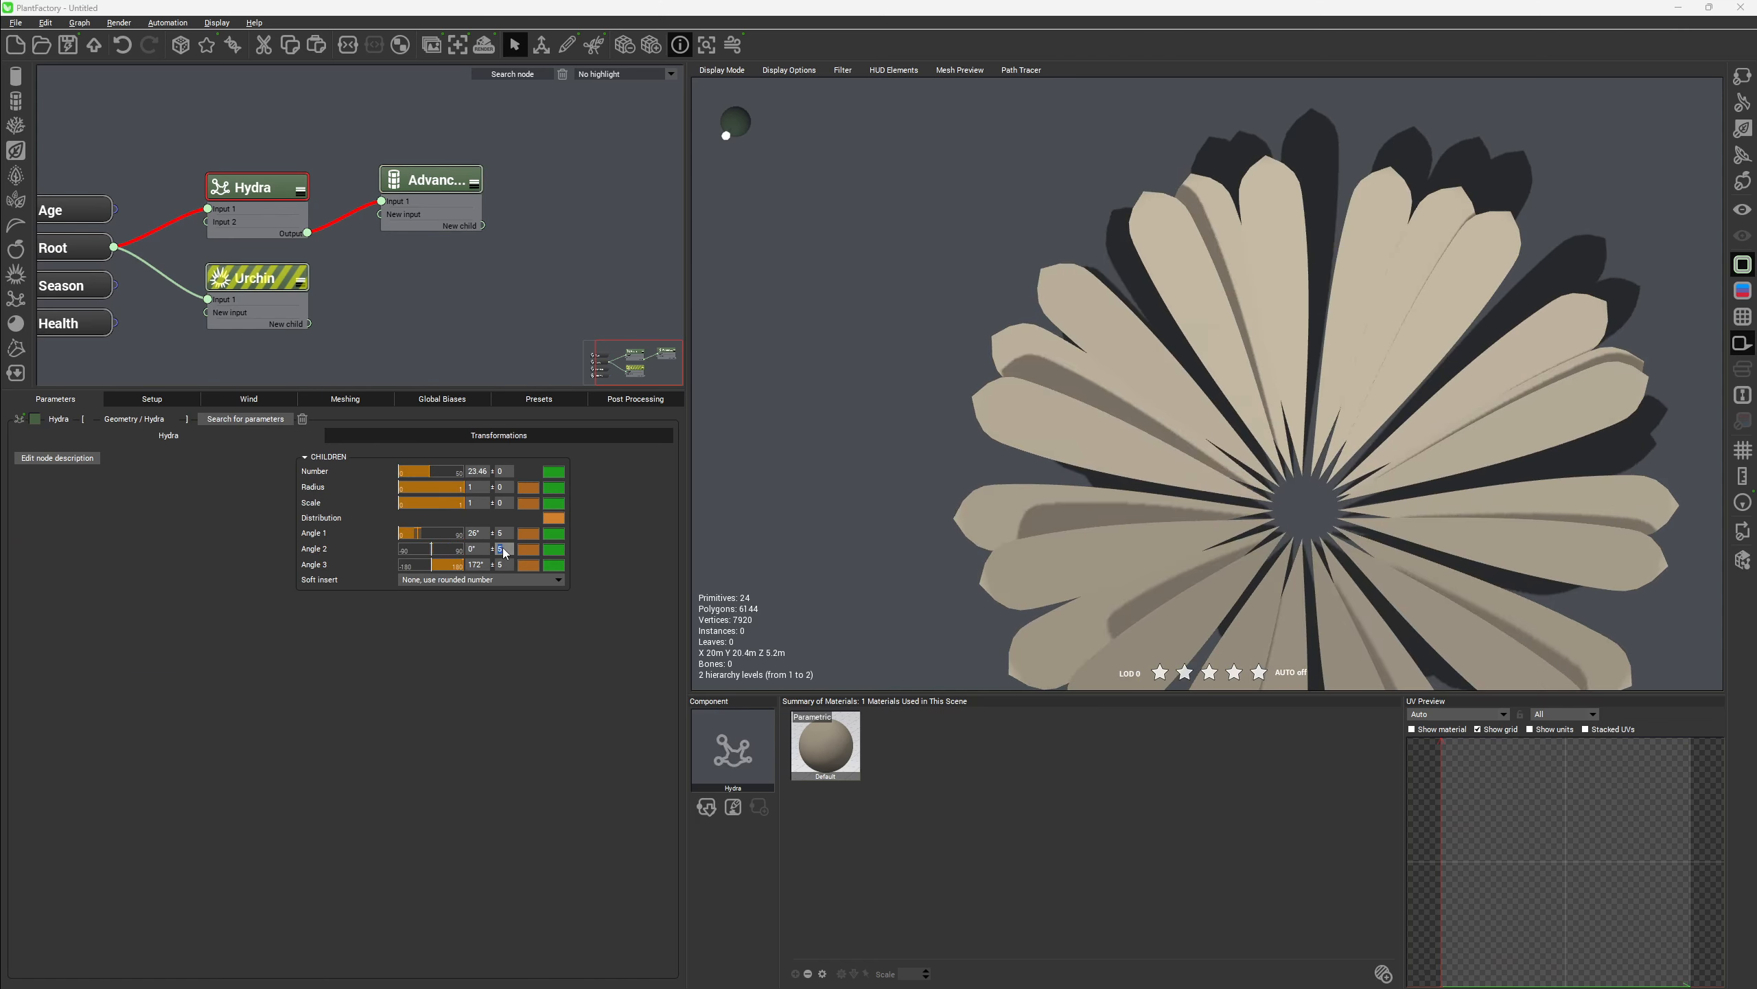
key(Return)
scroll(1186, 390, down, 3)
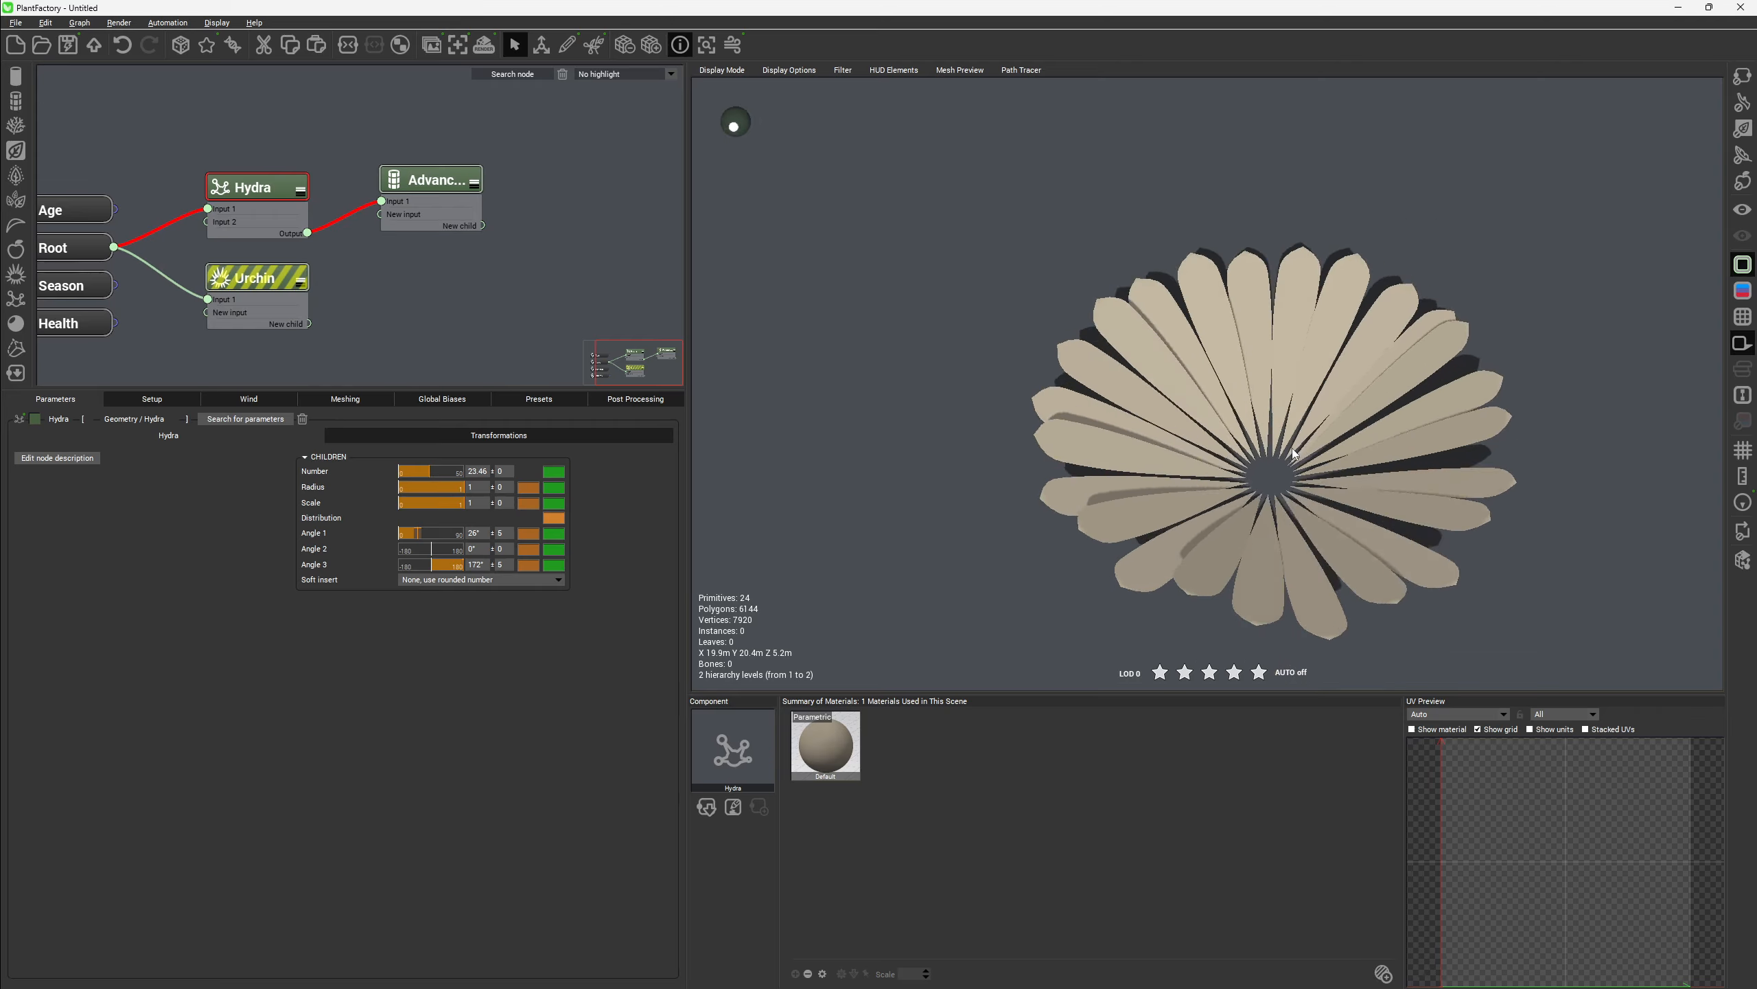
right_drag(1198, 408, 1251, 478)
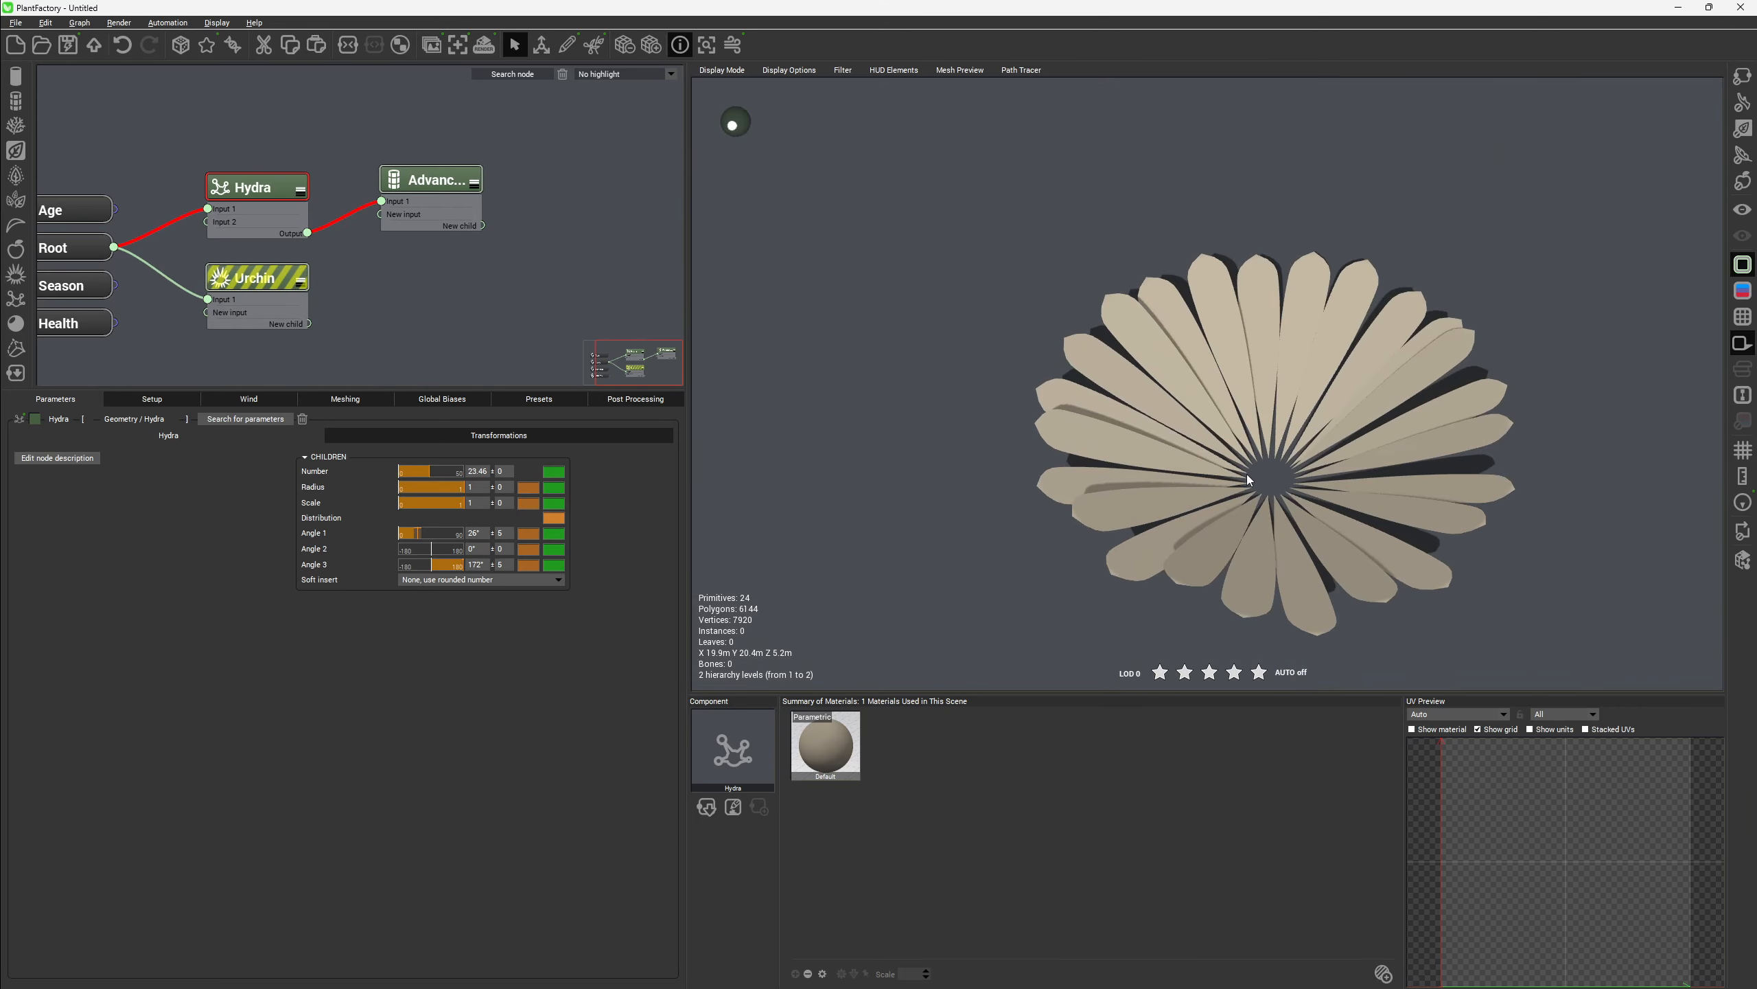
right_drag(928, 278, 1083, 388)
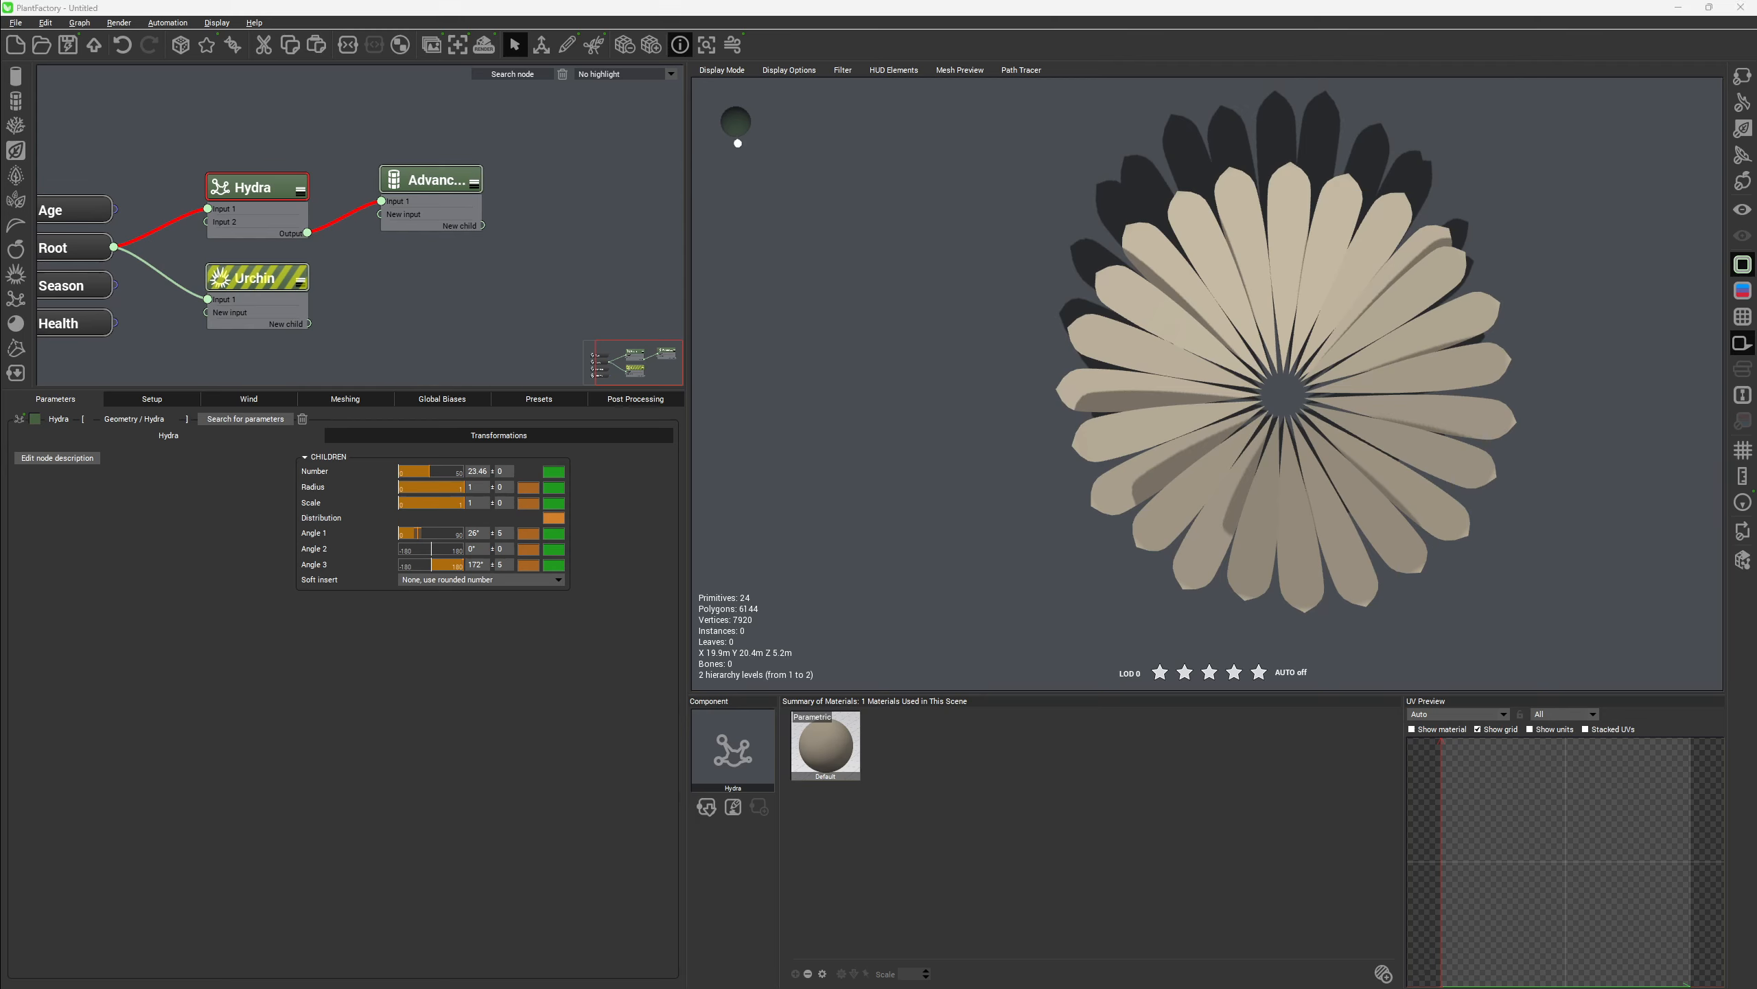
right_drag(1502, 605, 1422, 504)
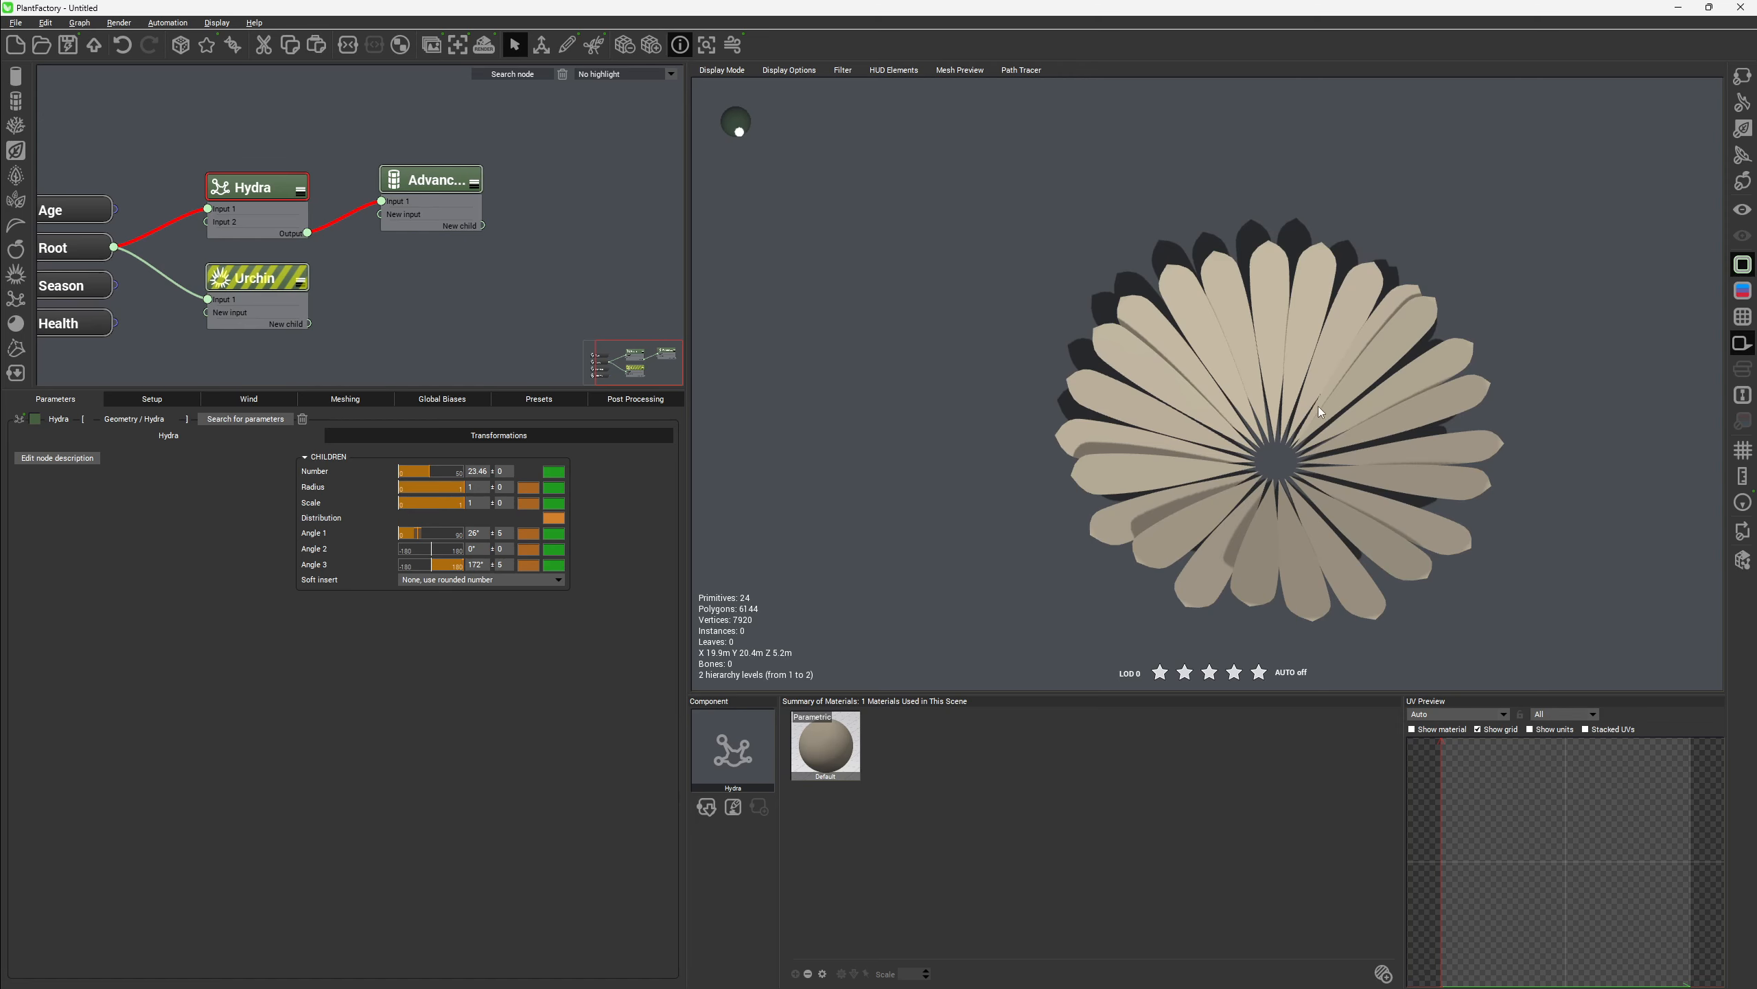
right_drag(1251, 384, 1290, 350)
right_drag(1454, 604, 1318, 470)
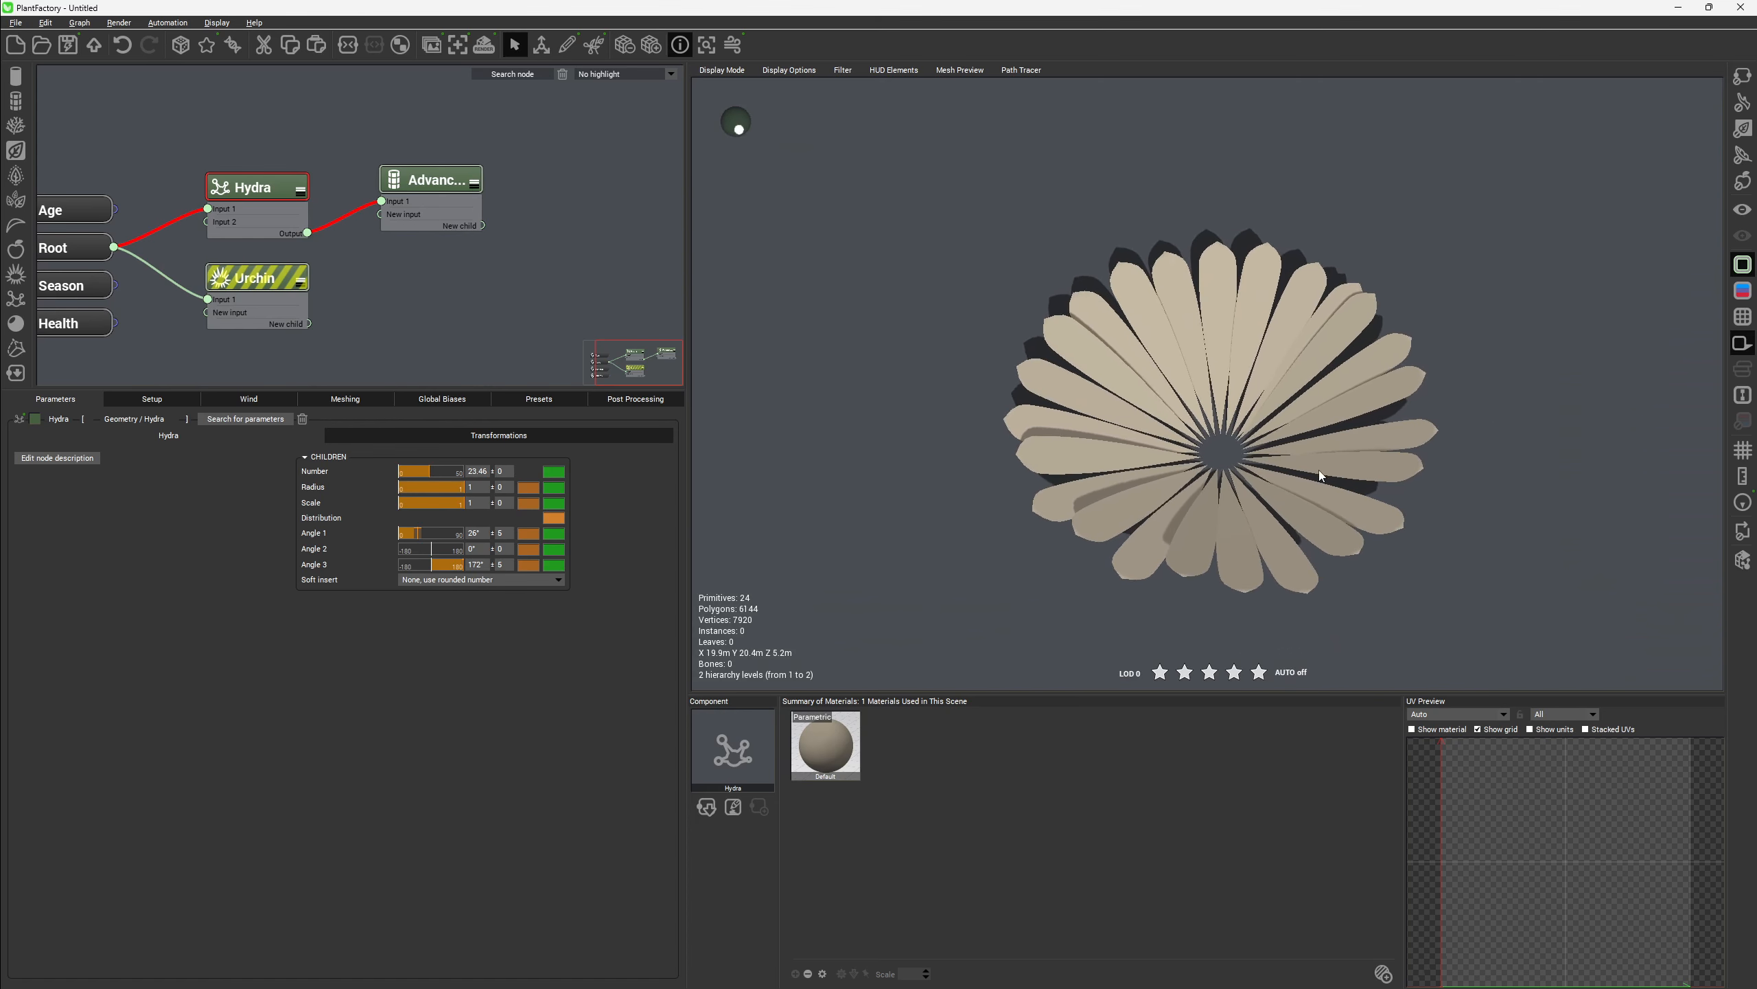
Add a Ball geometry node to the graph and connect the Root node to its first input
right_click(339, 252)
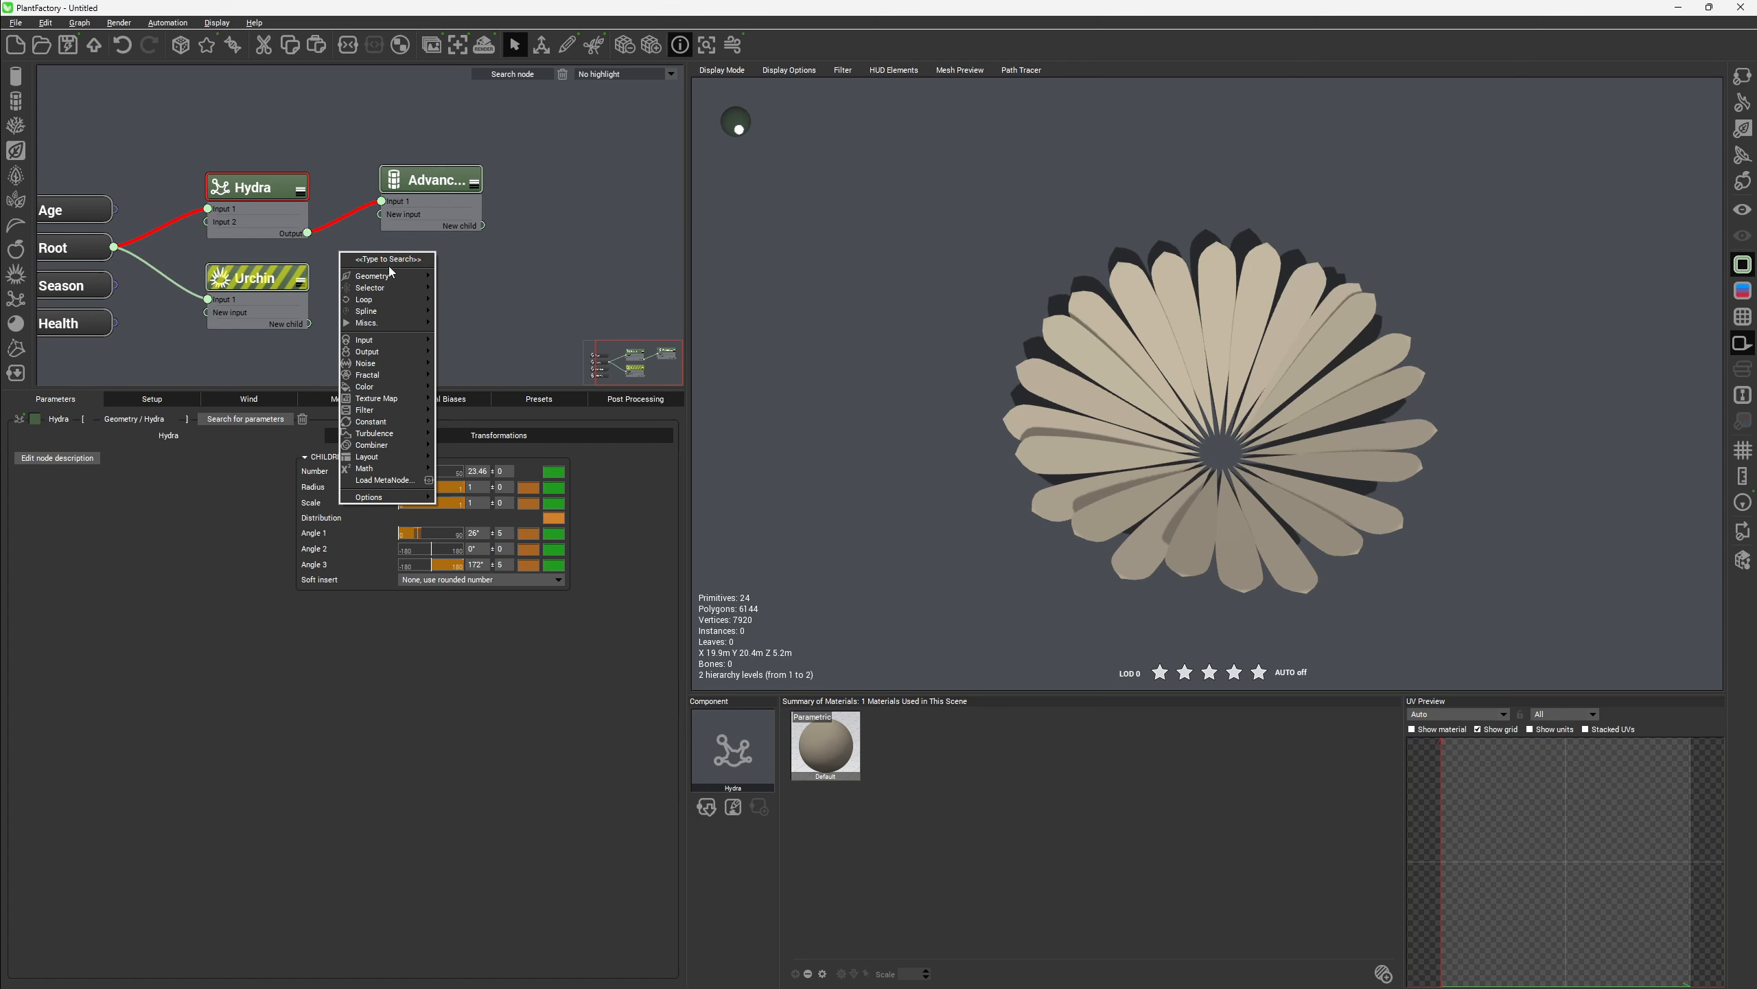
mouse_move(387, 276)
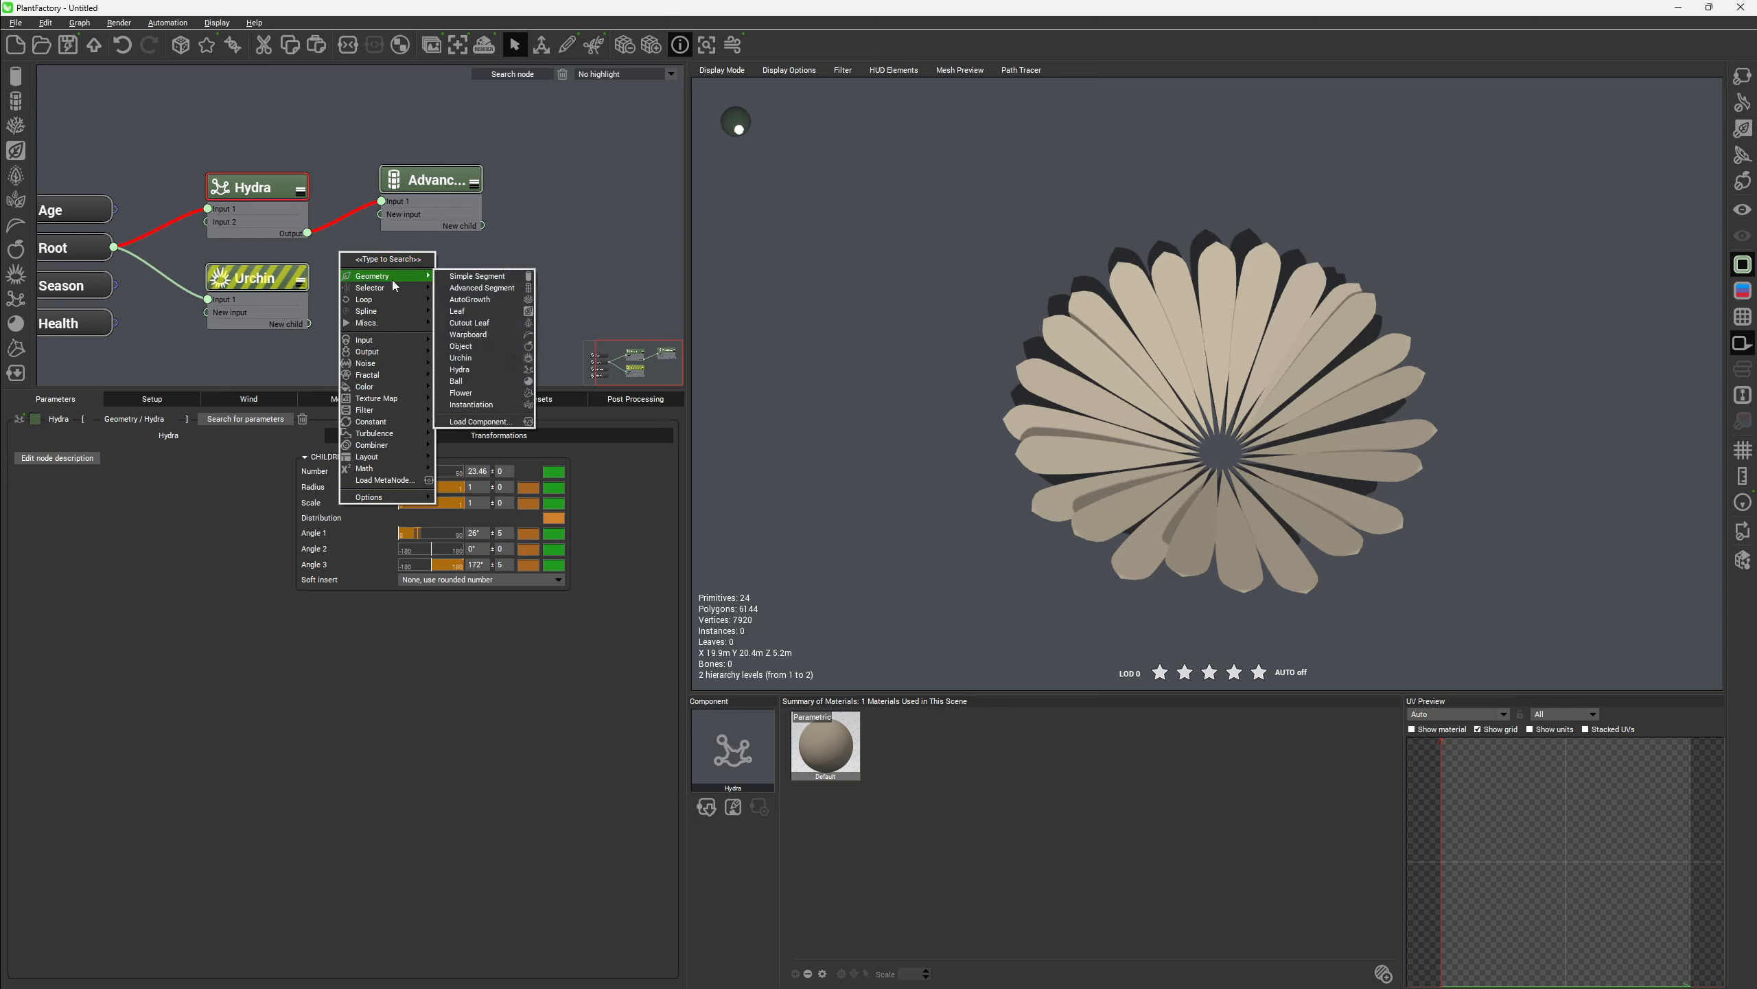
click(478, 382)
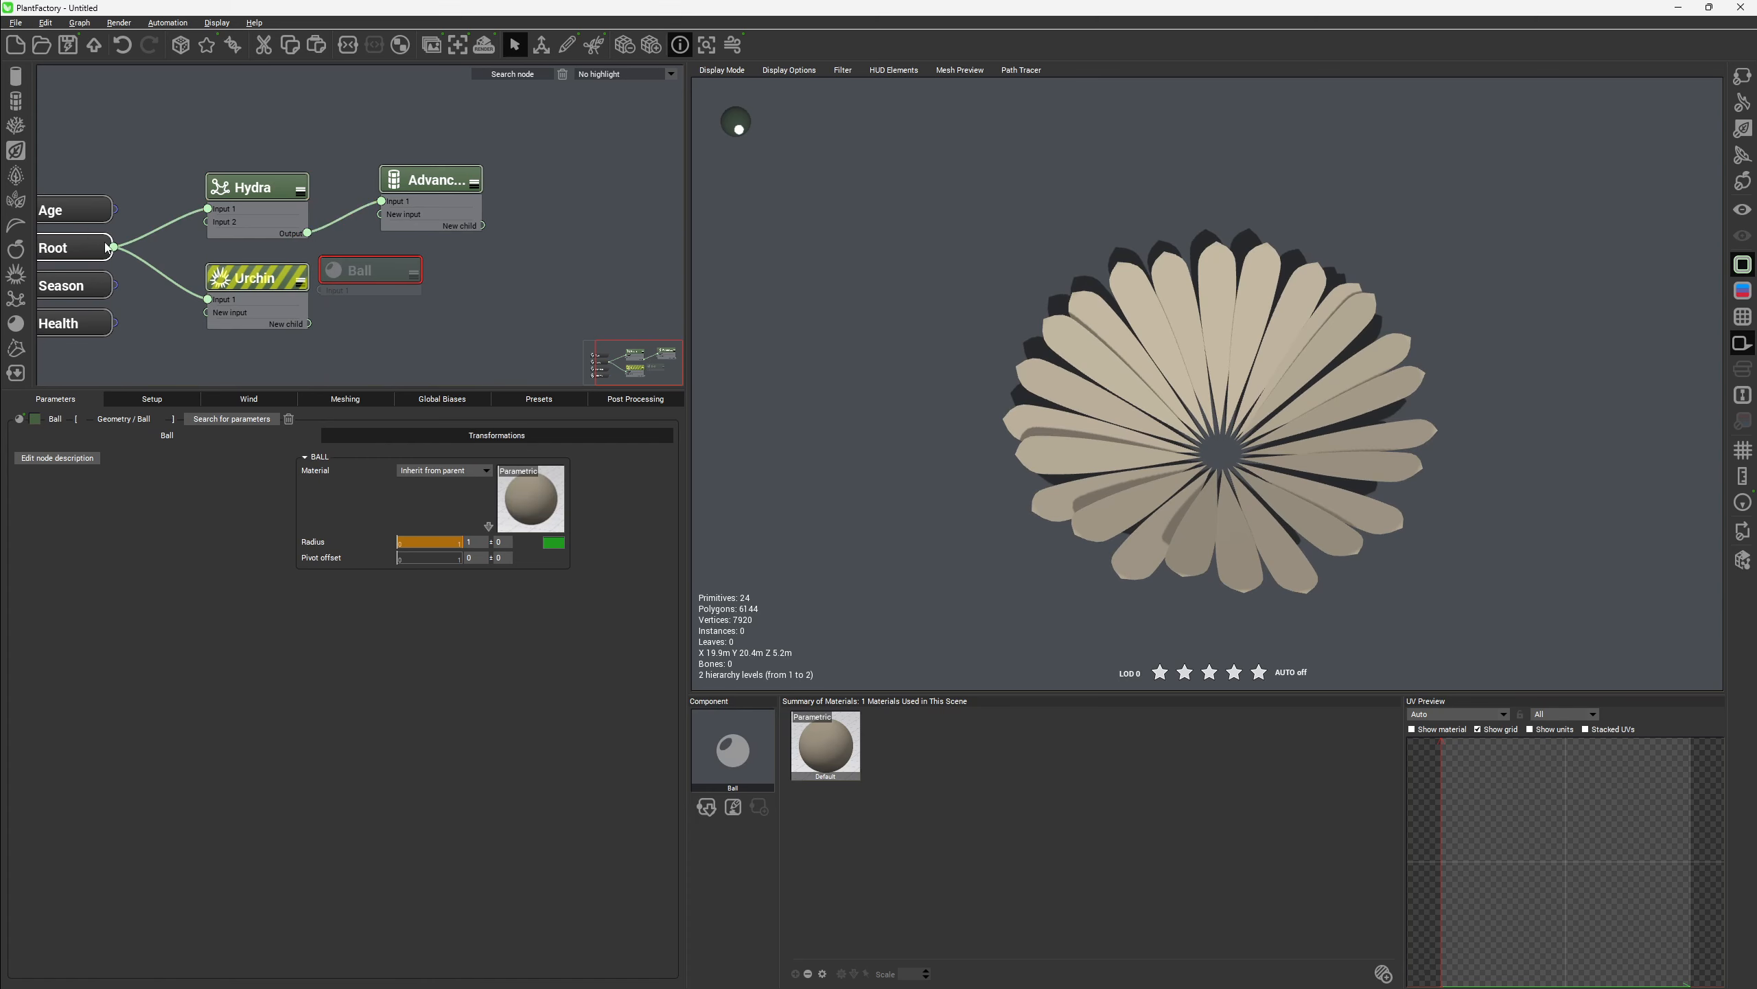
drag(111, 246, 321, 291)
double_click(376, 277)
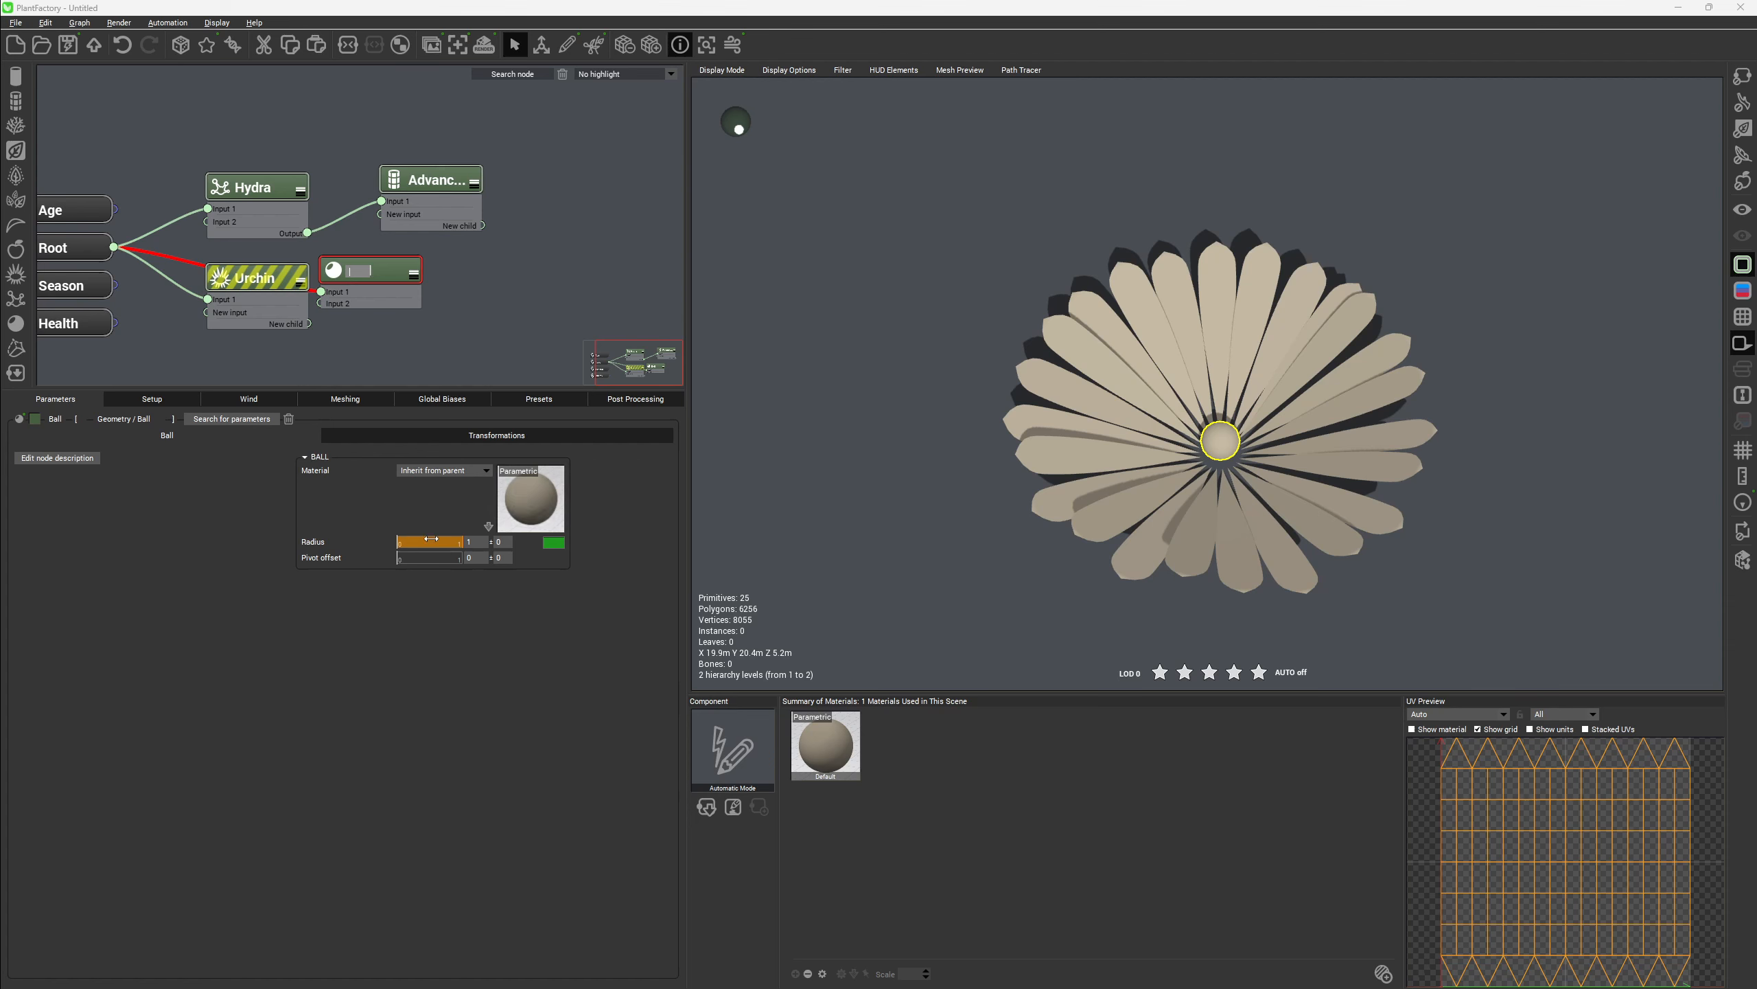
Raise the Ball's pivot offset to about 0.46 and set its radius to 3.5
drag(431, 539, 468, 558)
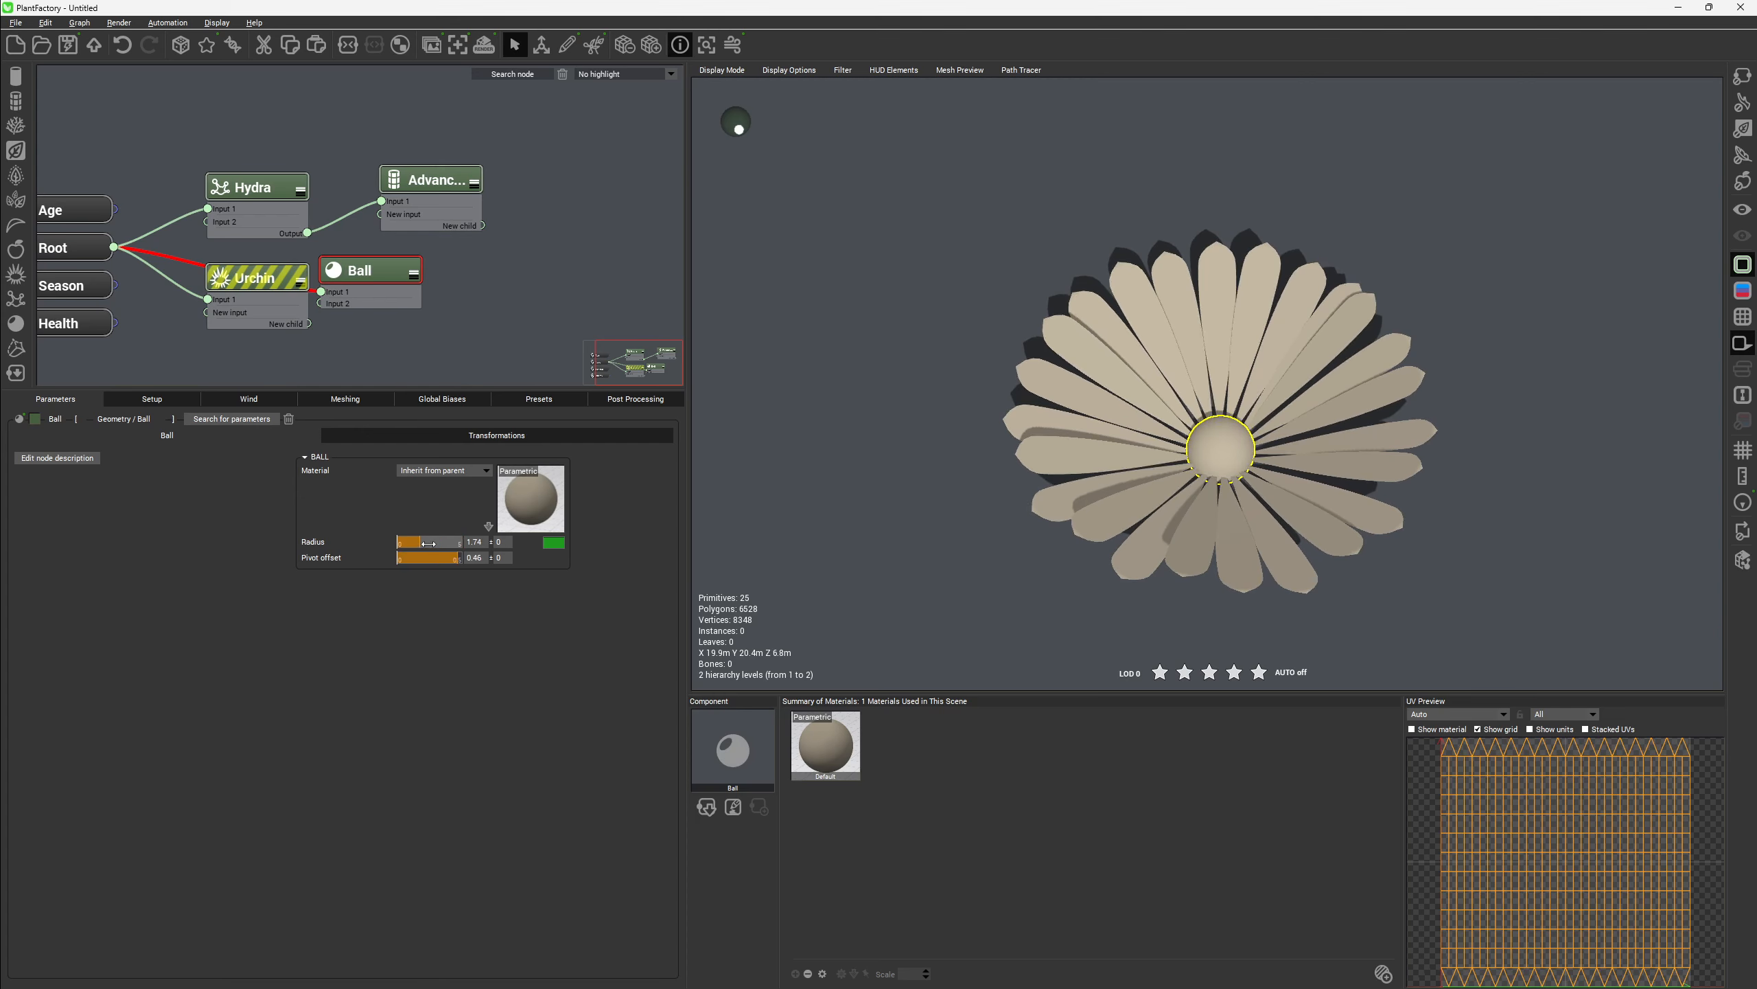
drag(428, 542, 447, 542)
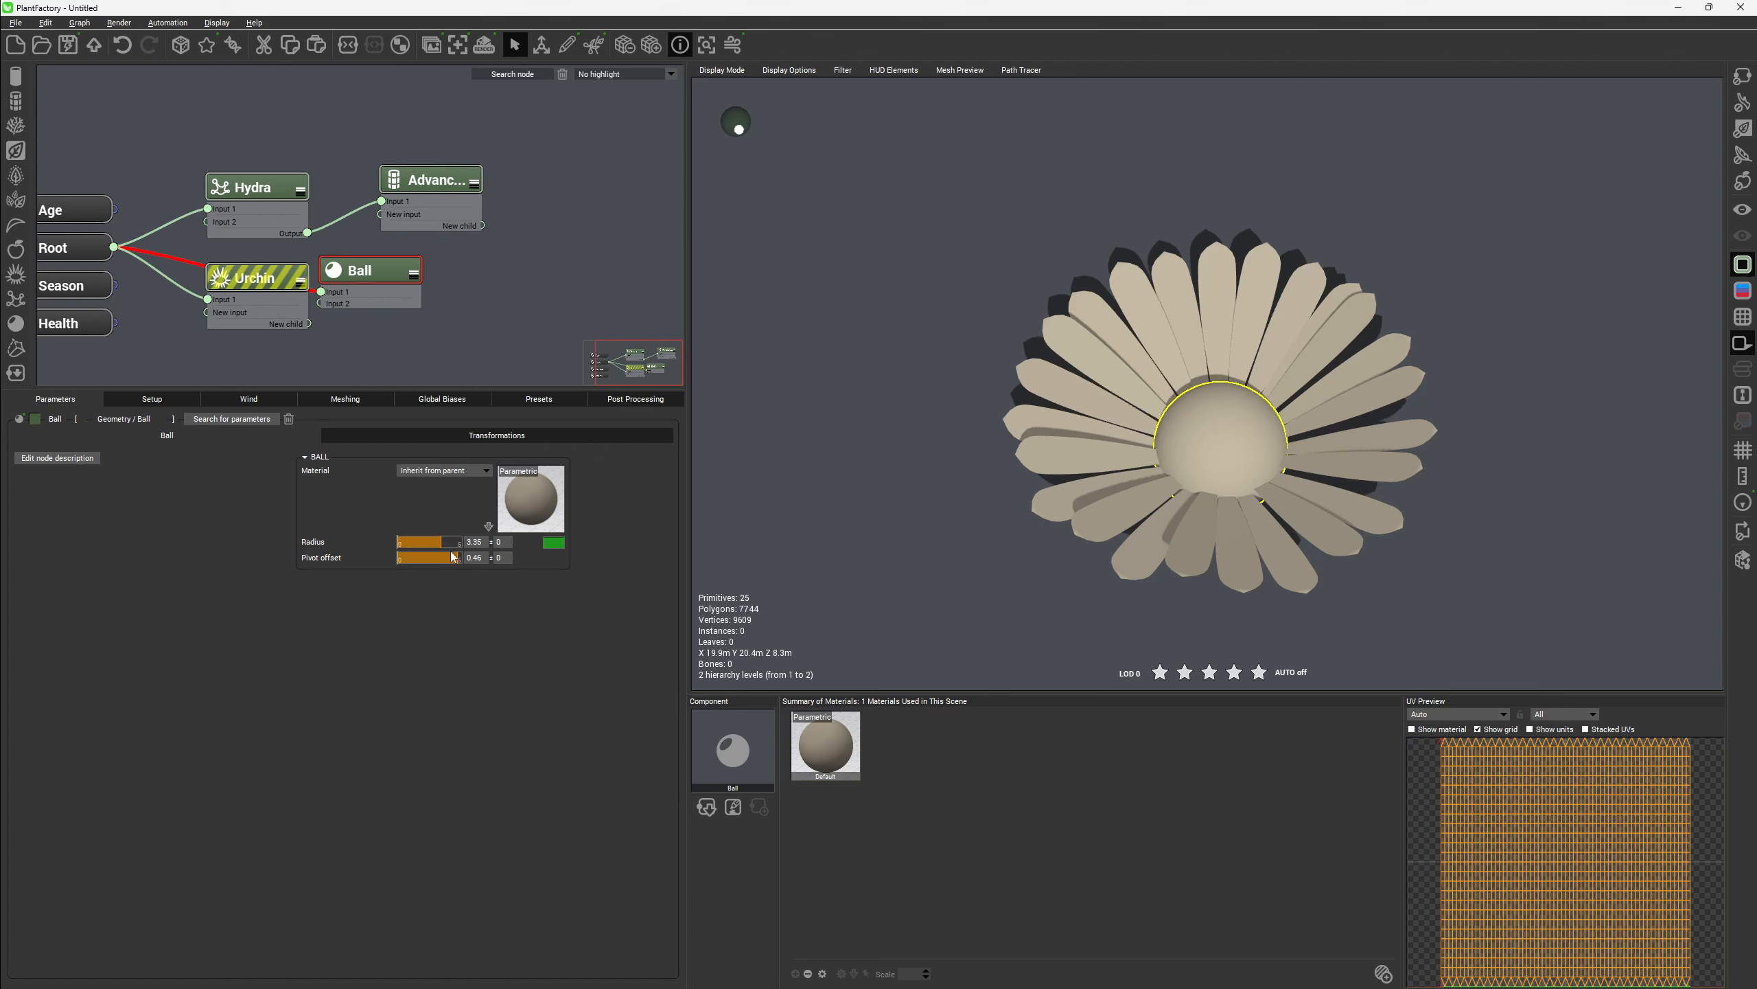
double_click(480, 541)
text(3.5)
key(Return)
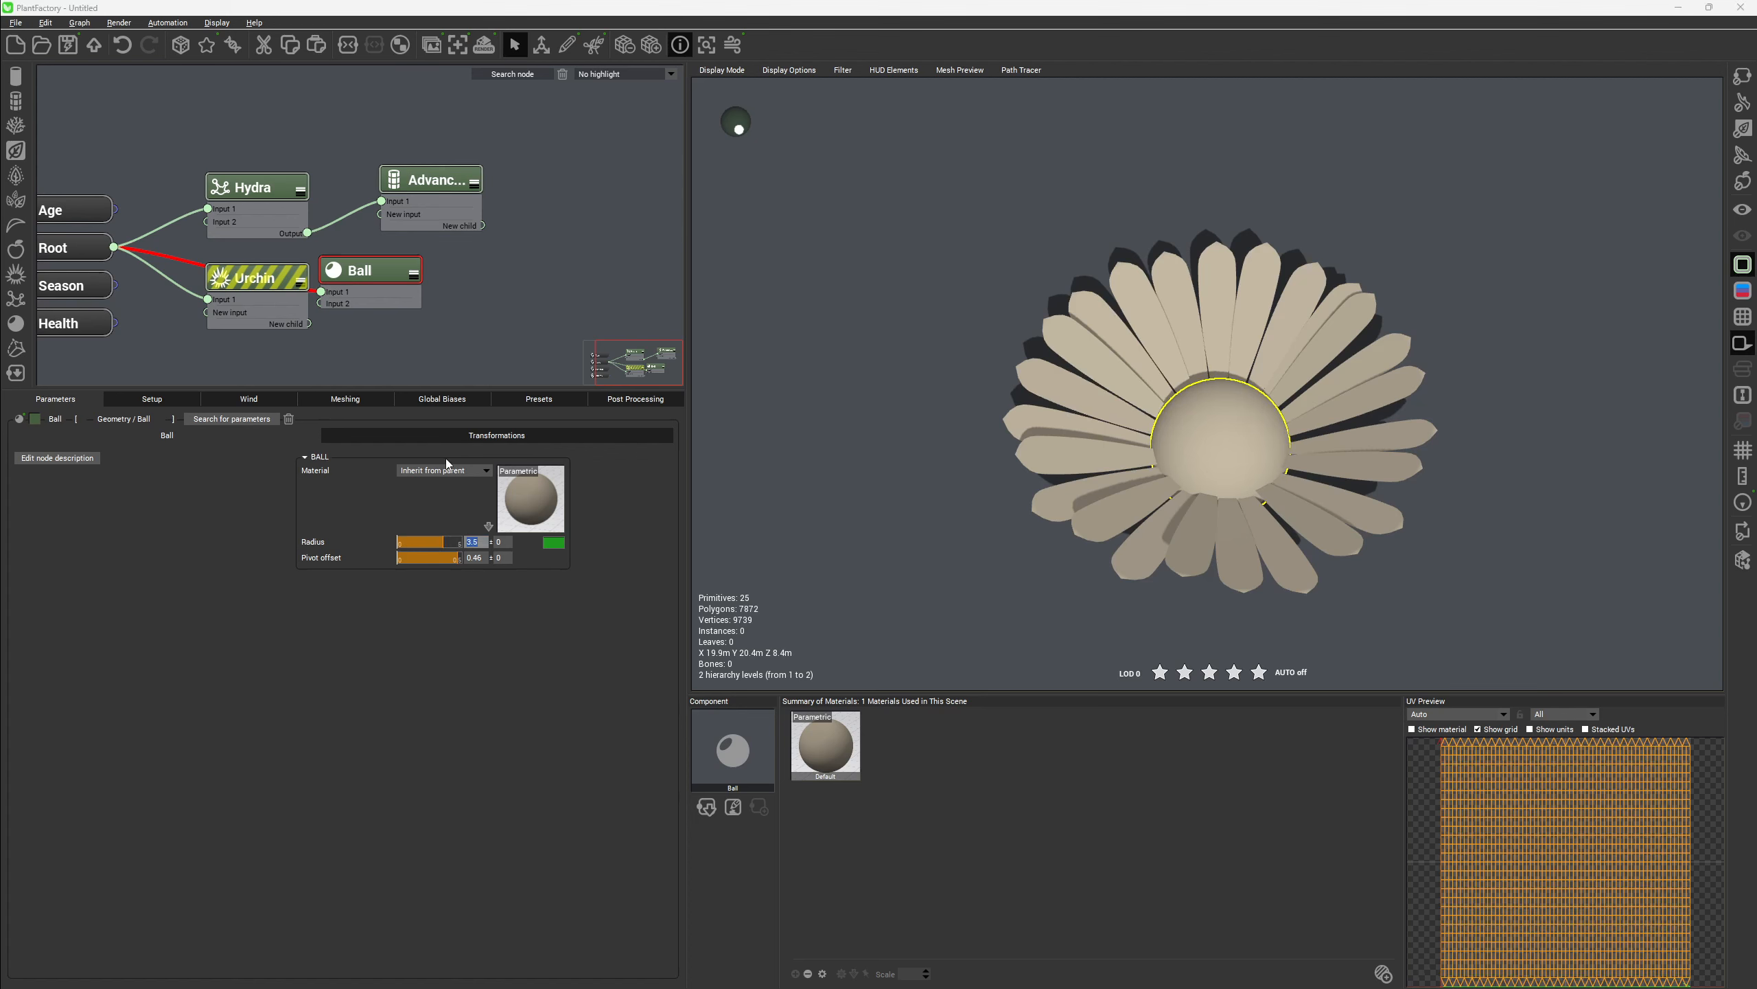
Flatten the Ball by reducing its Z scale to 0.3 in its transformations, and return to the Ball's main parameters
click(497, 438)
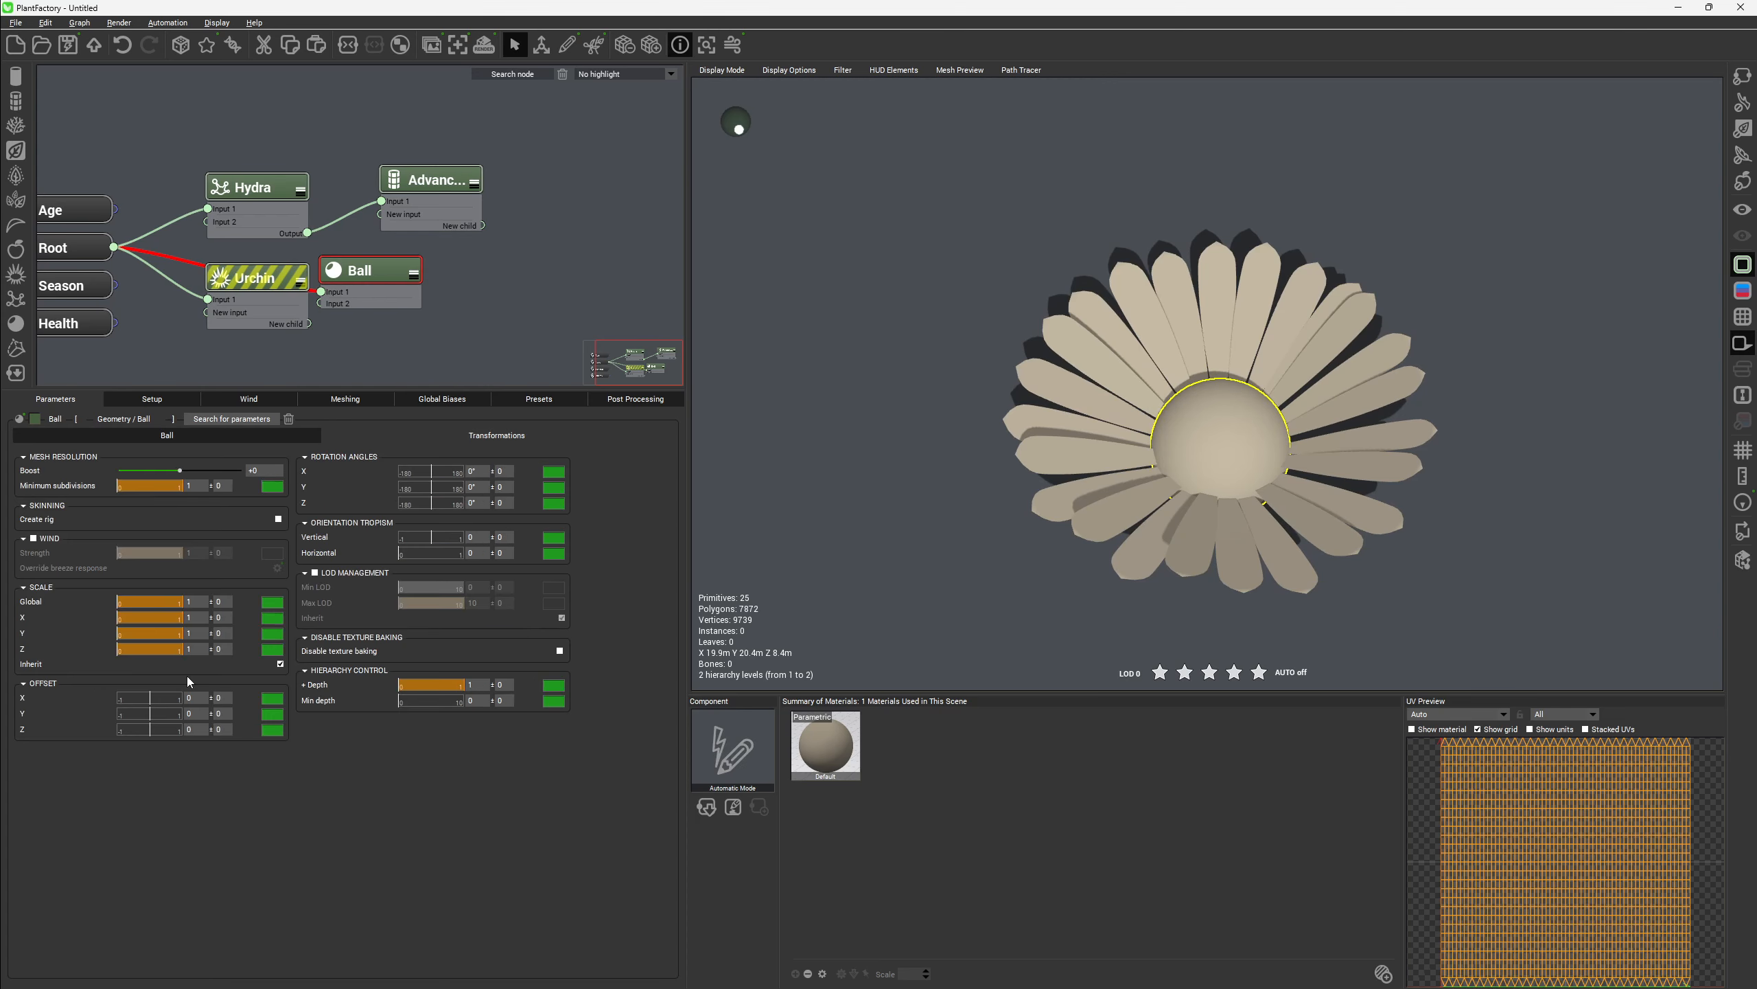
drag(179, 649, 138, 654)
double_click(207, 651)
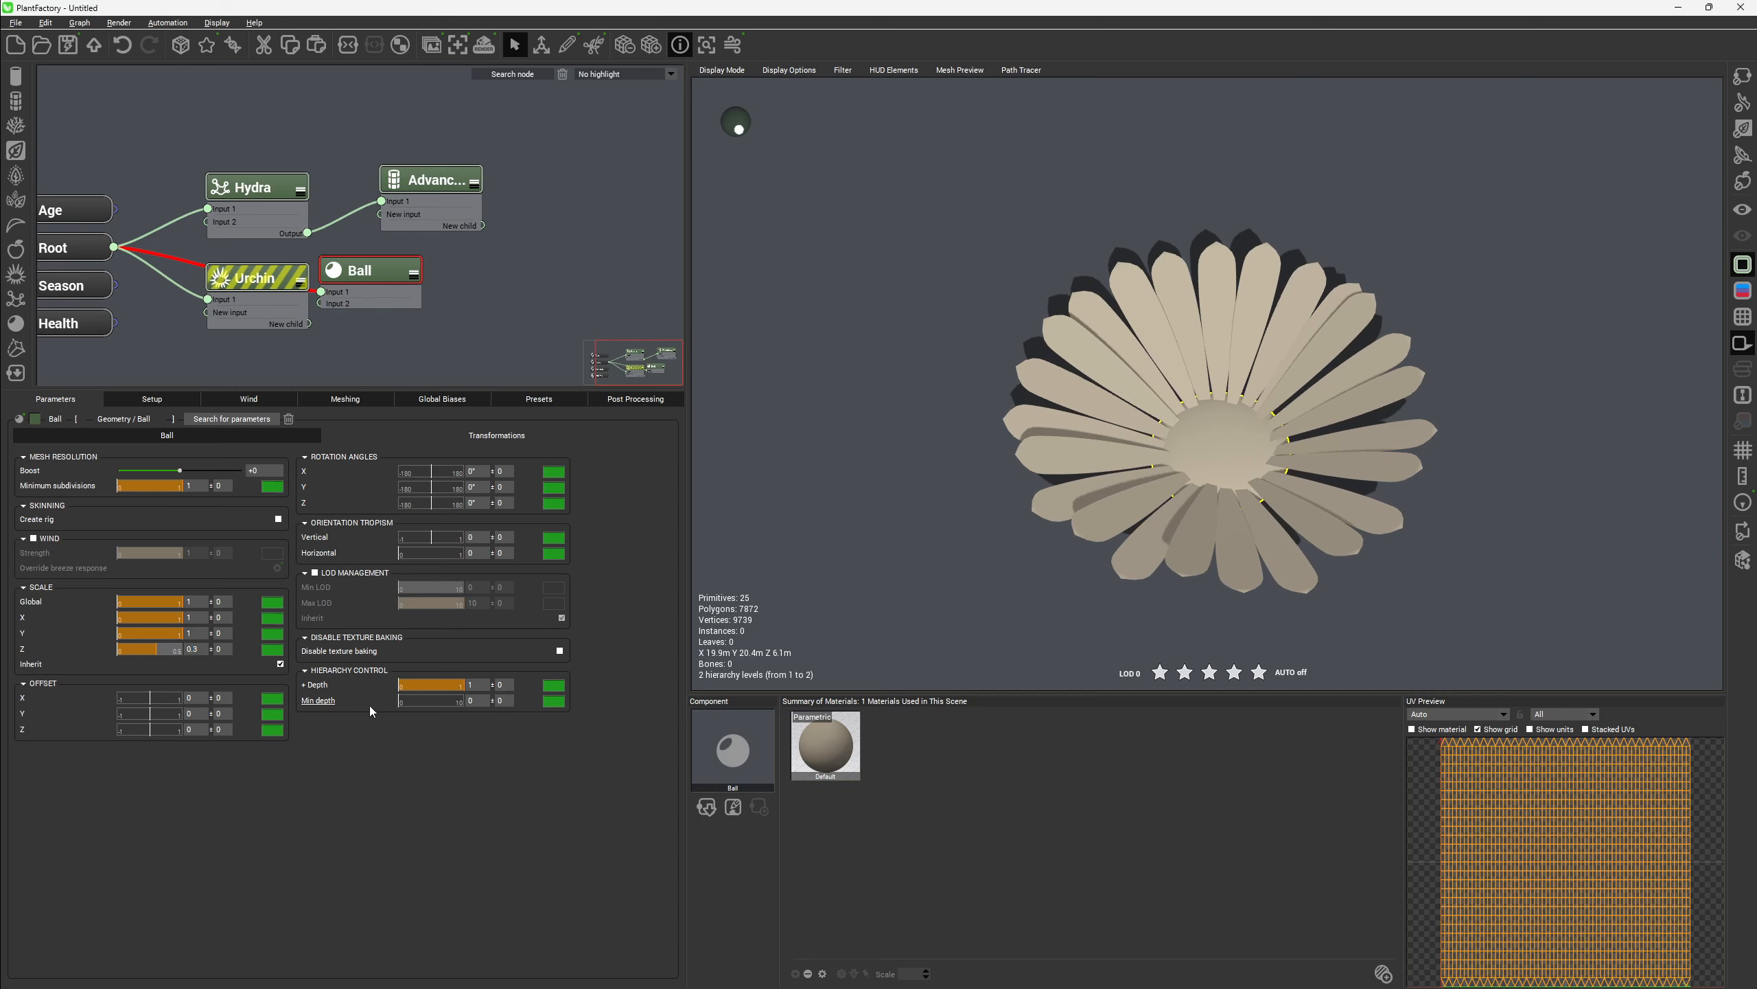
click(152, 438)
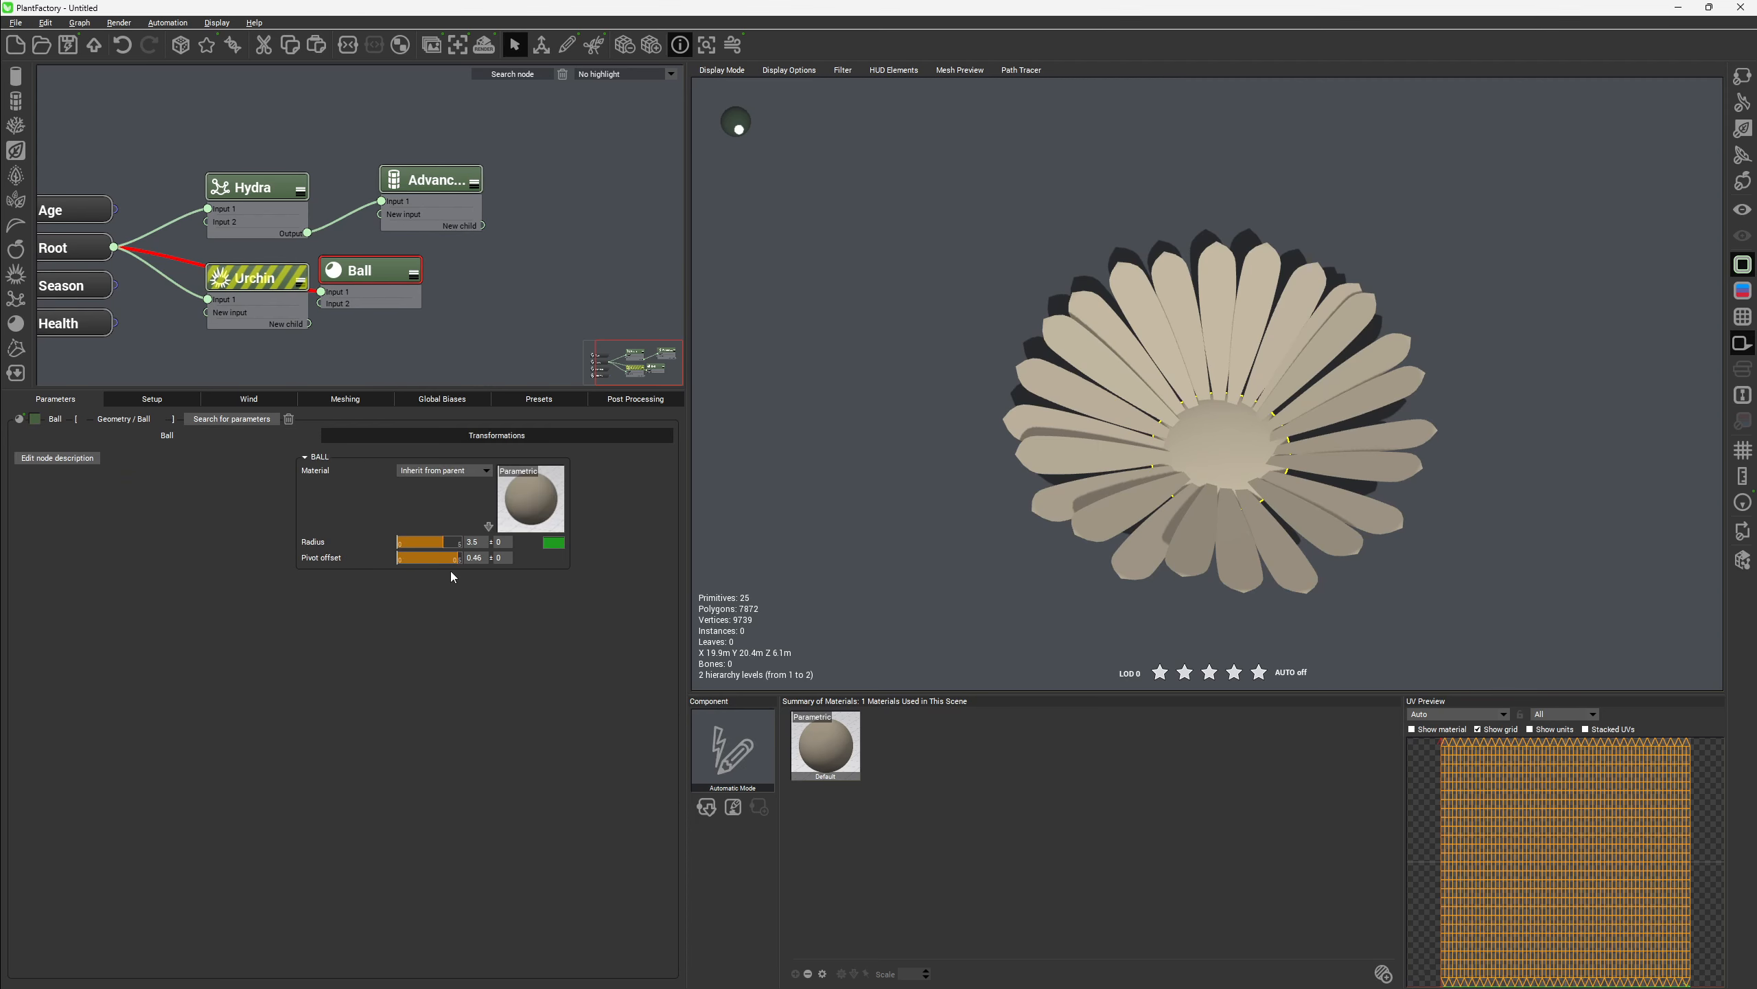
Lower the Ball's pivot offset to about 0.13, clear the selection and view the flower from above
drag(434, 559, 394, 569)
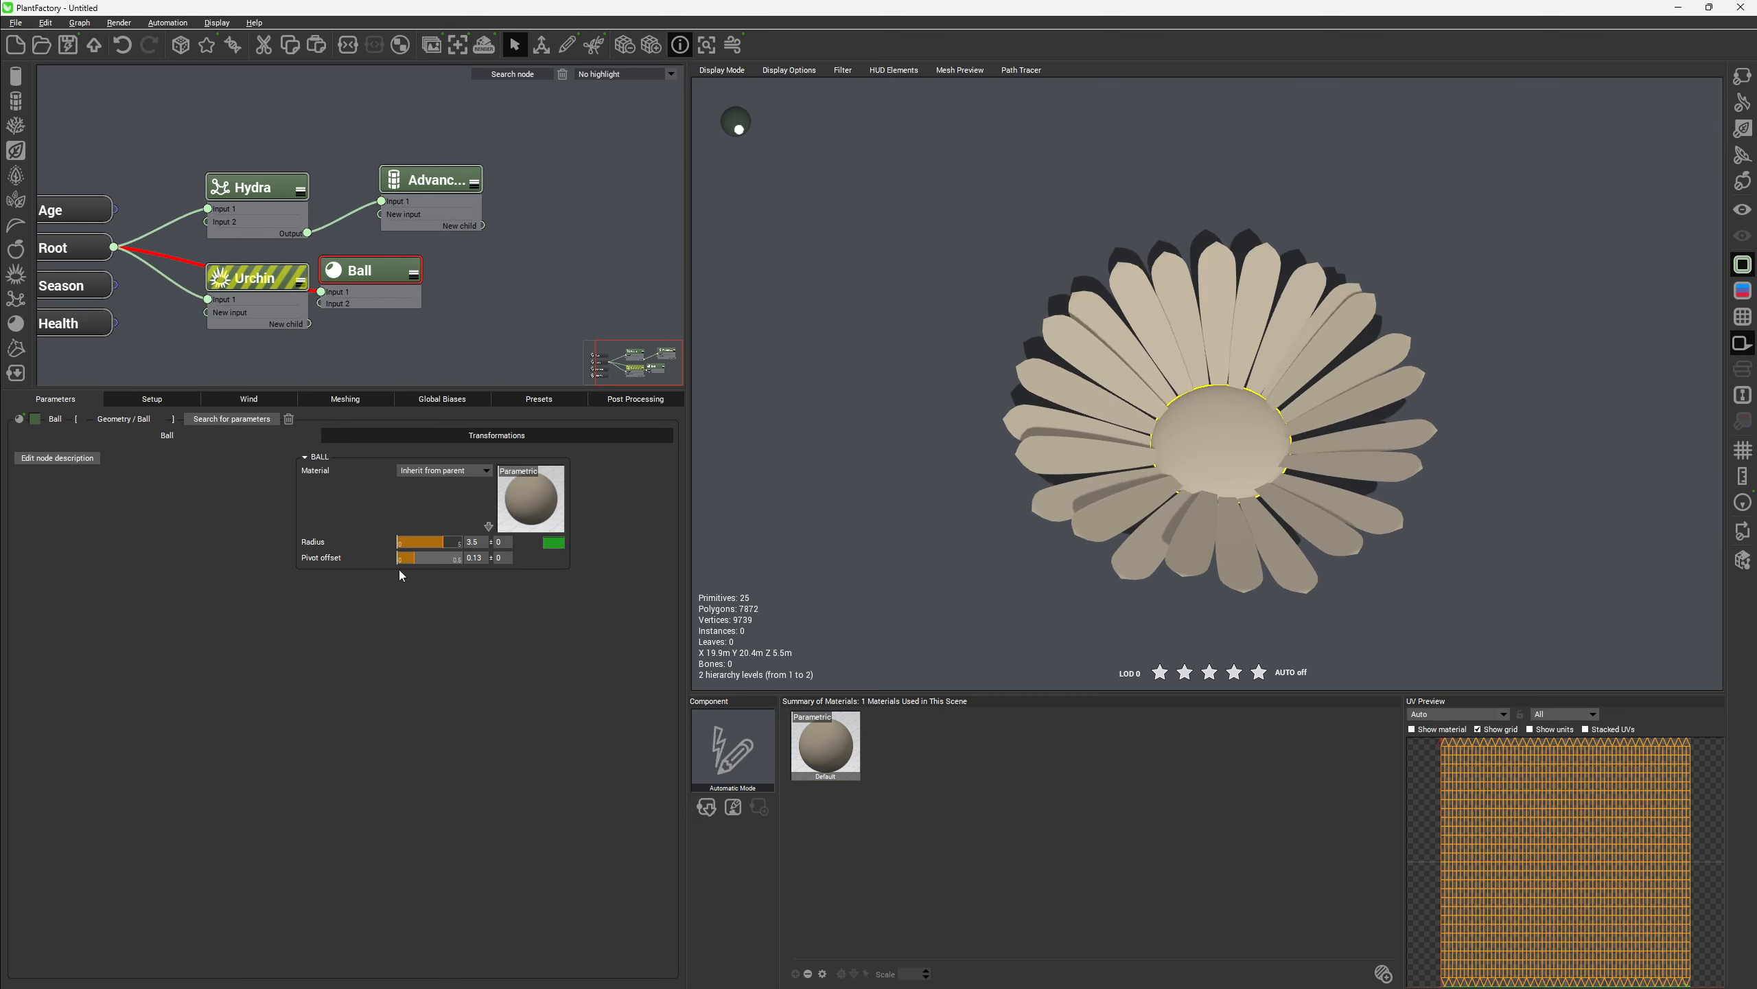
drag(1008, 460, 1117, 602)
click(821, 315)
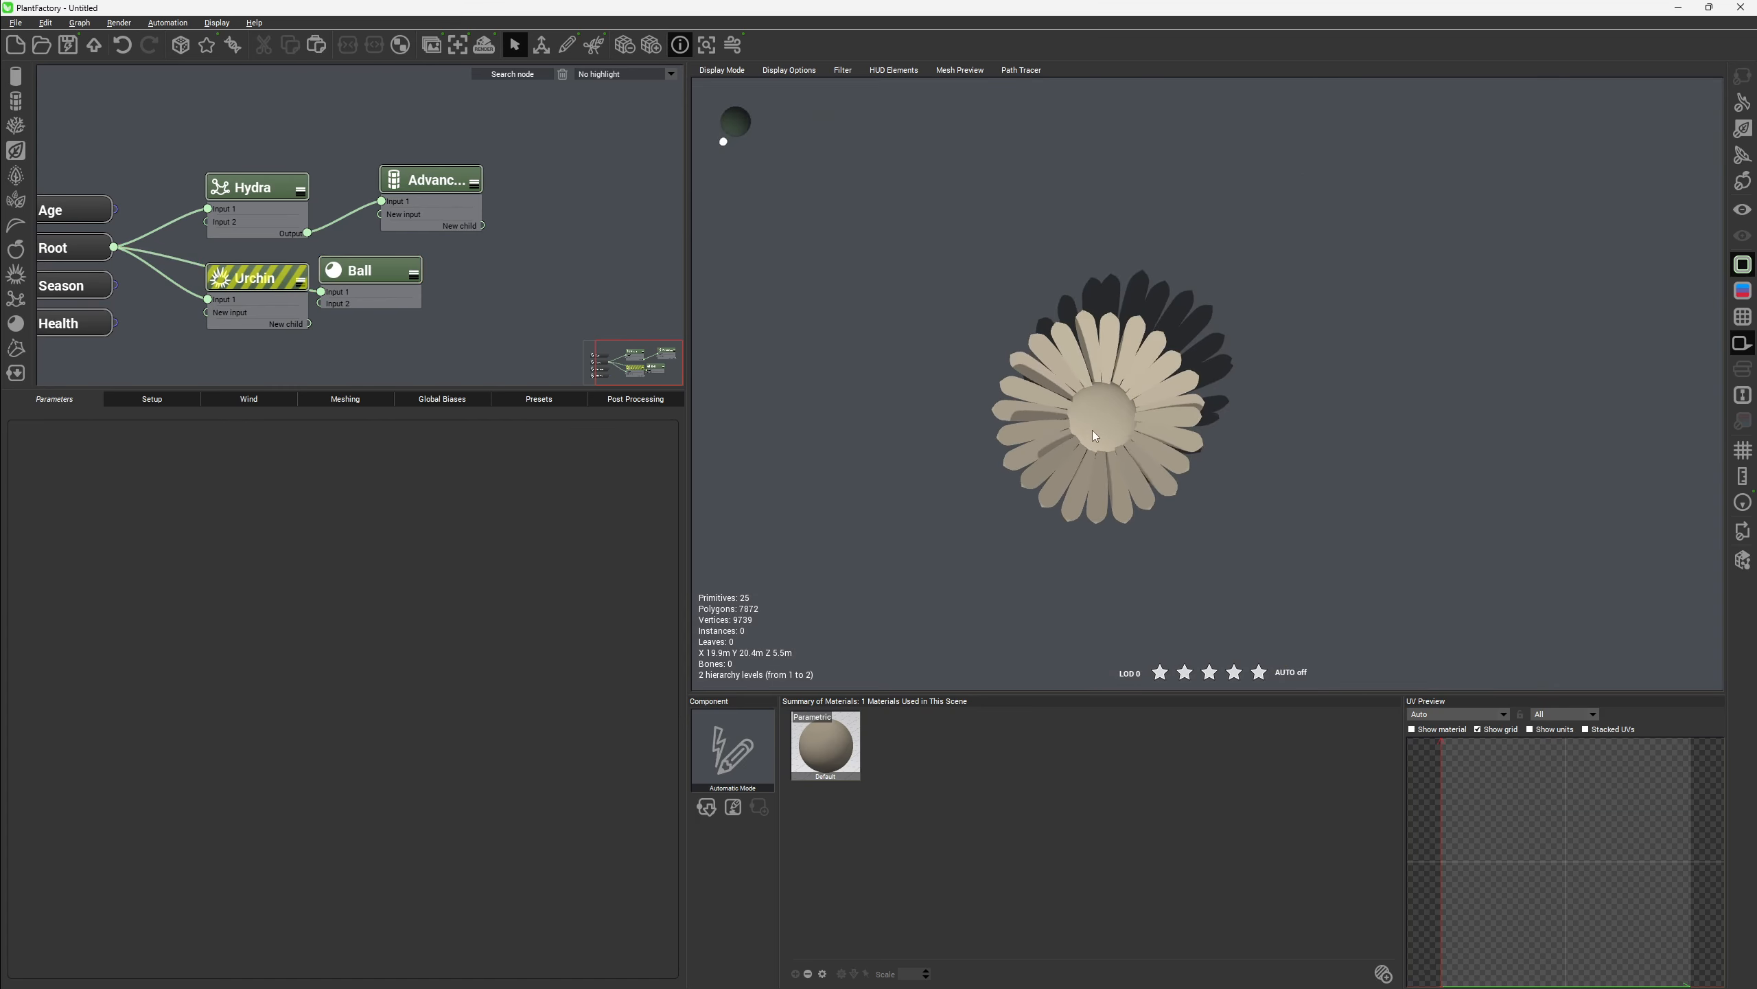
mouse_move(1094, 432)
mouse_down()
mouse_move(1086, 291)
mouse_move(1084, 407)
mouse_up()
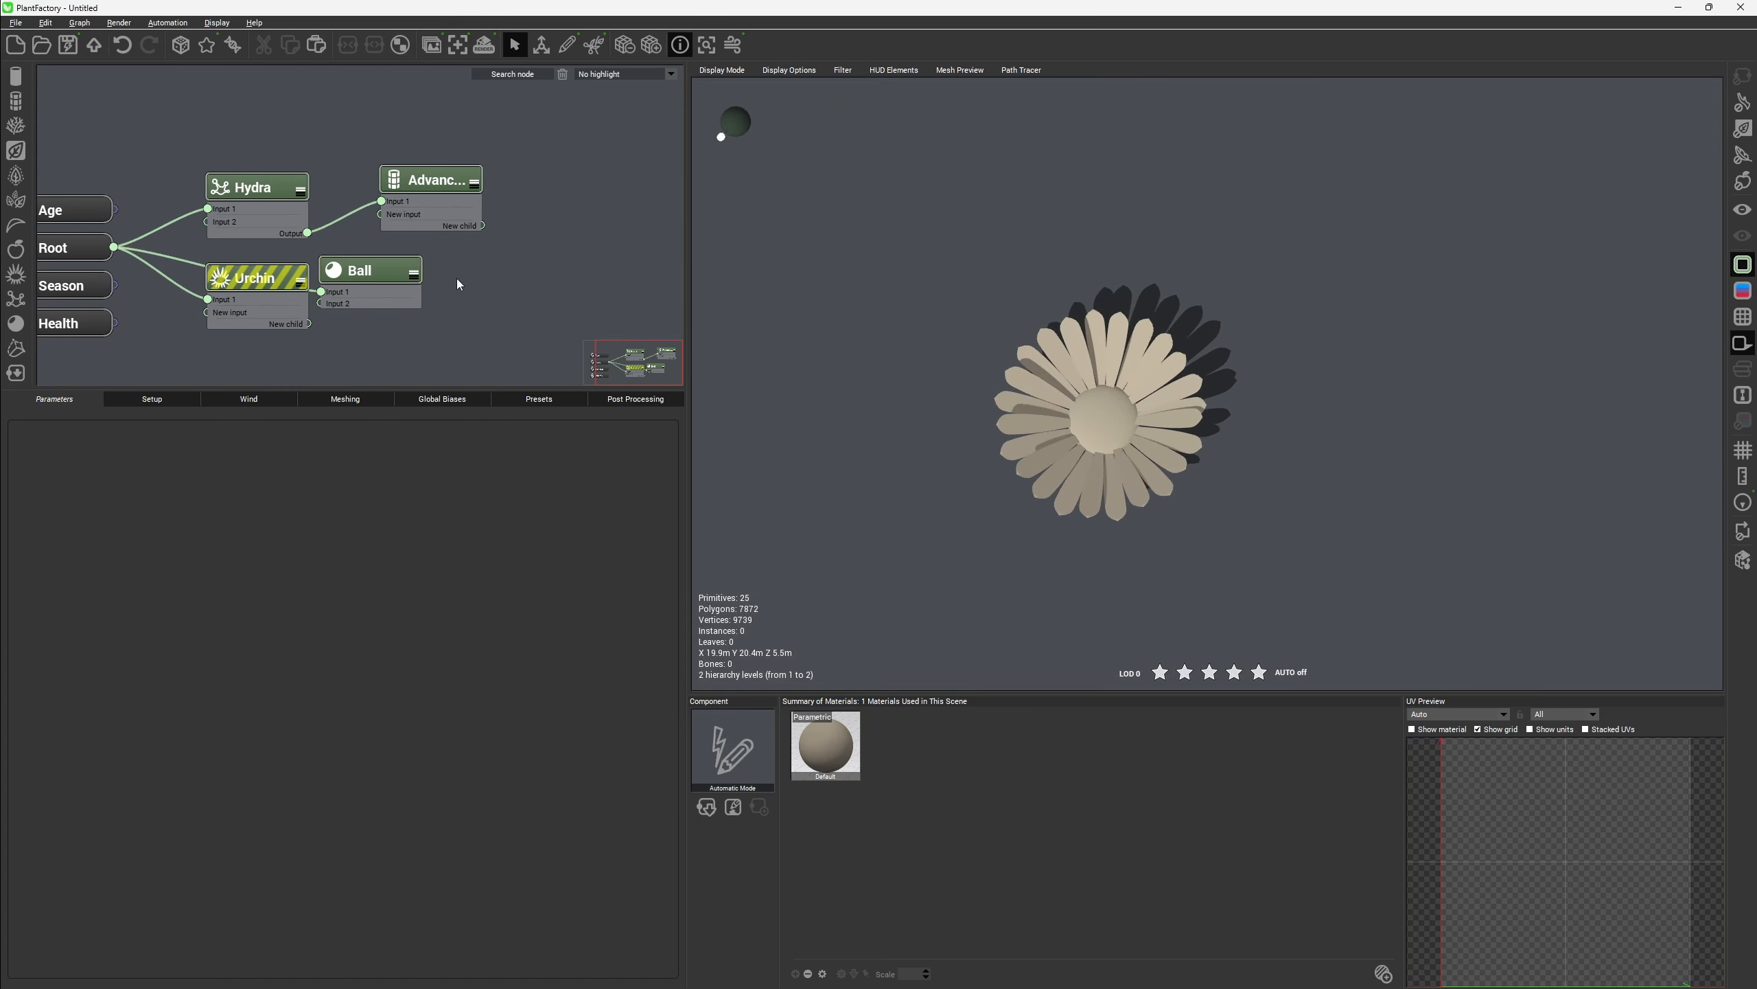
Move the Ball node above the Hydra node and disable both nodes
drag(380, 274, 286, 123)
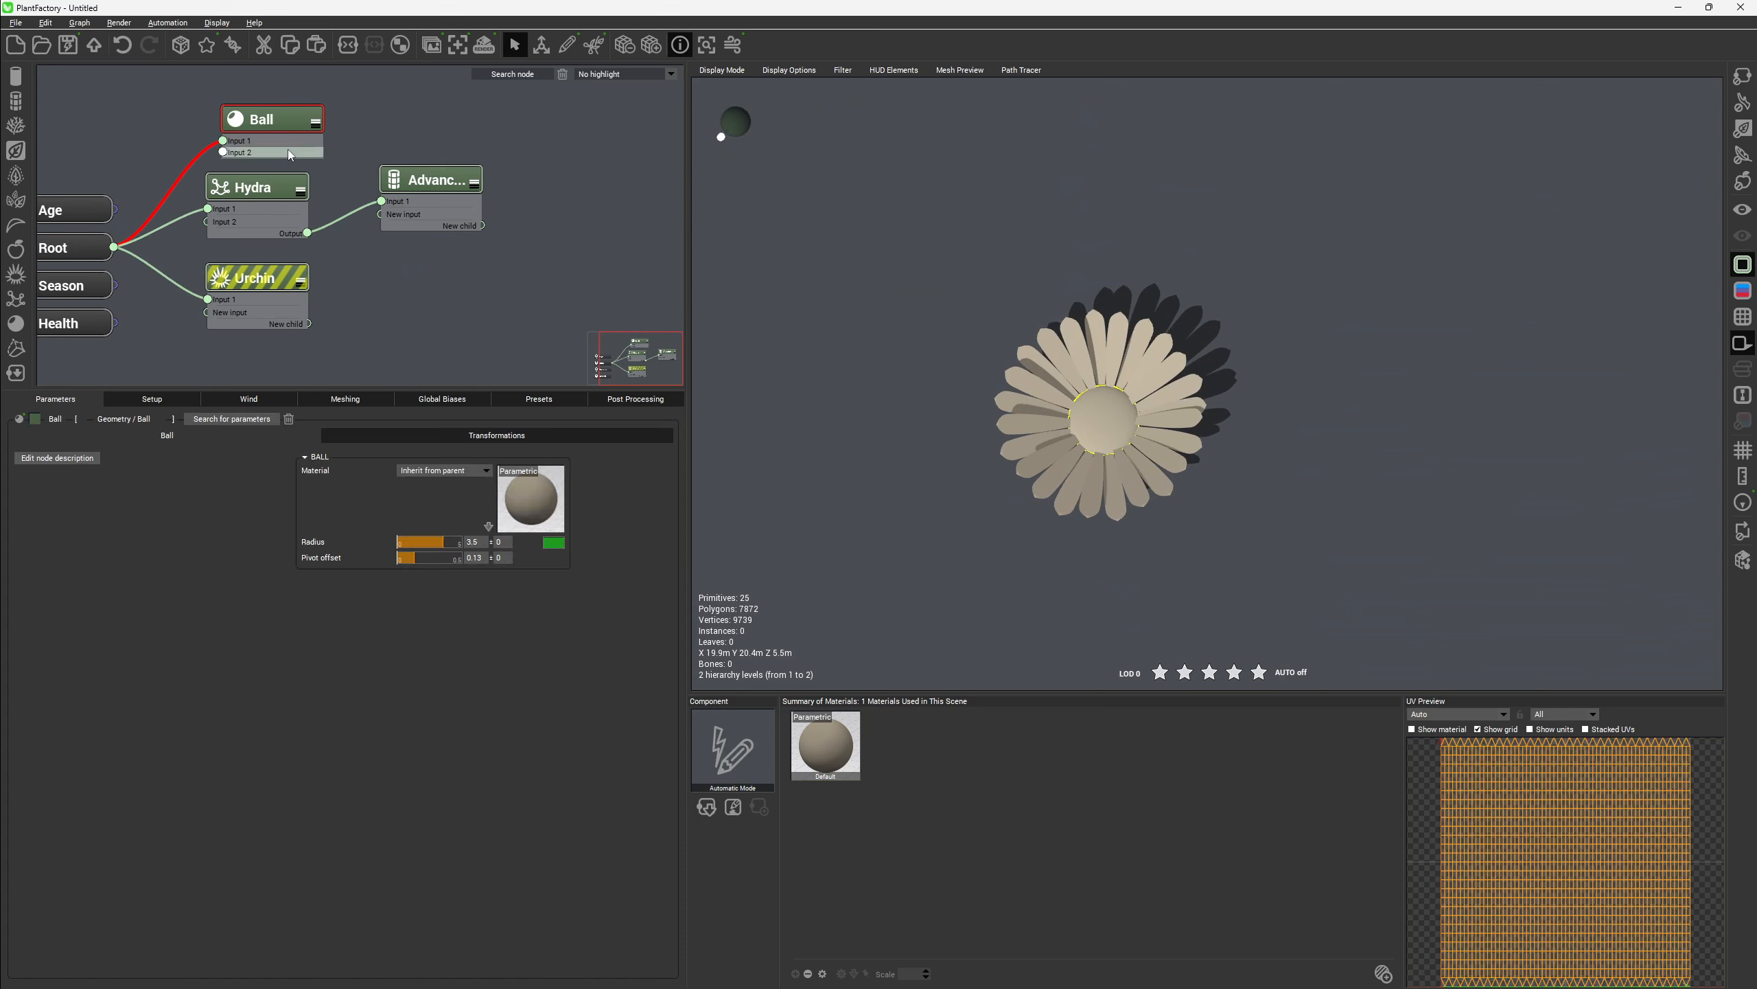
click(275, 199)
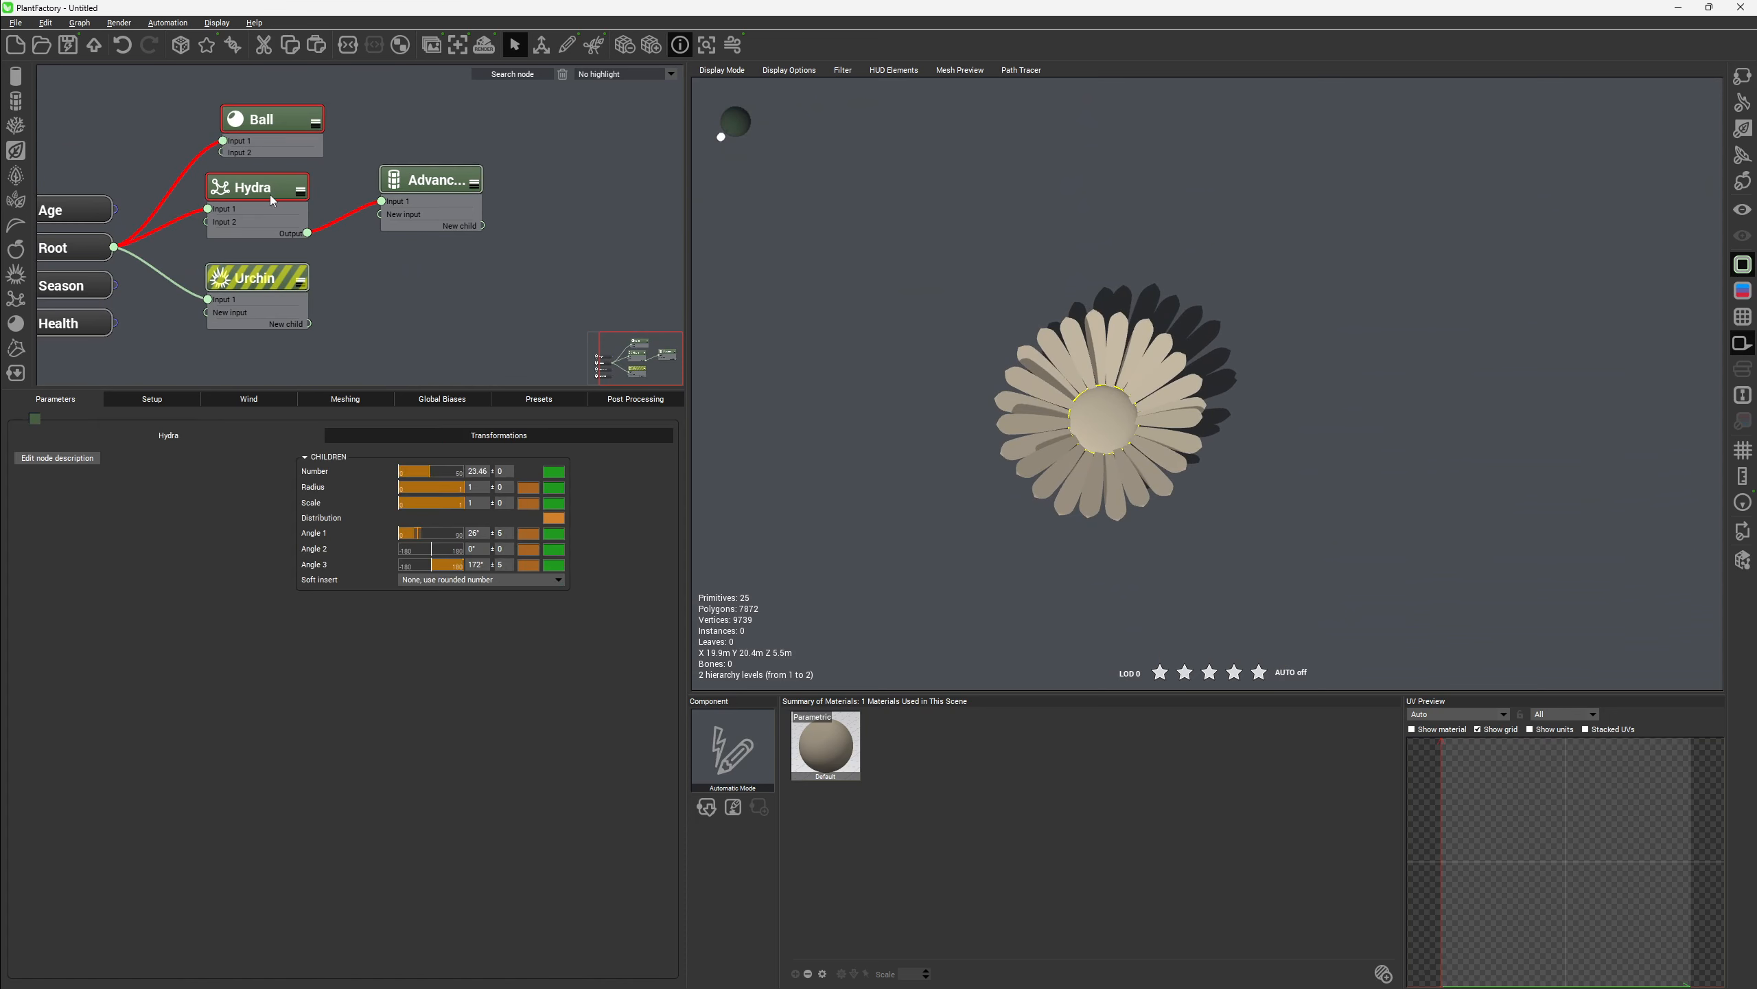
key(d)
click(358, 277)
Enable the Urchin node and view its sphere from the side
click(273, 284)
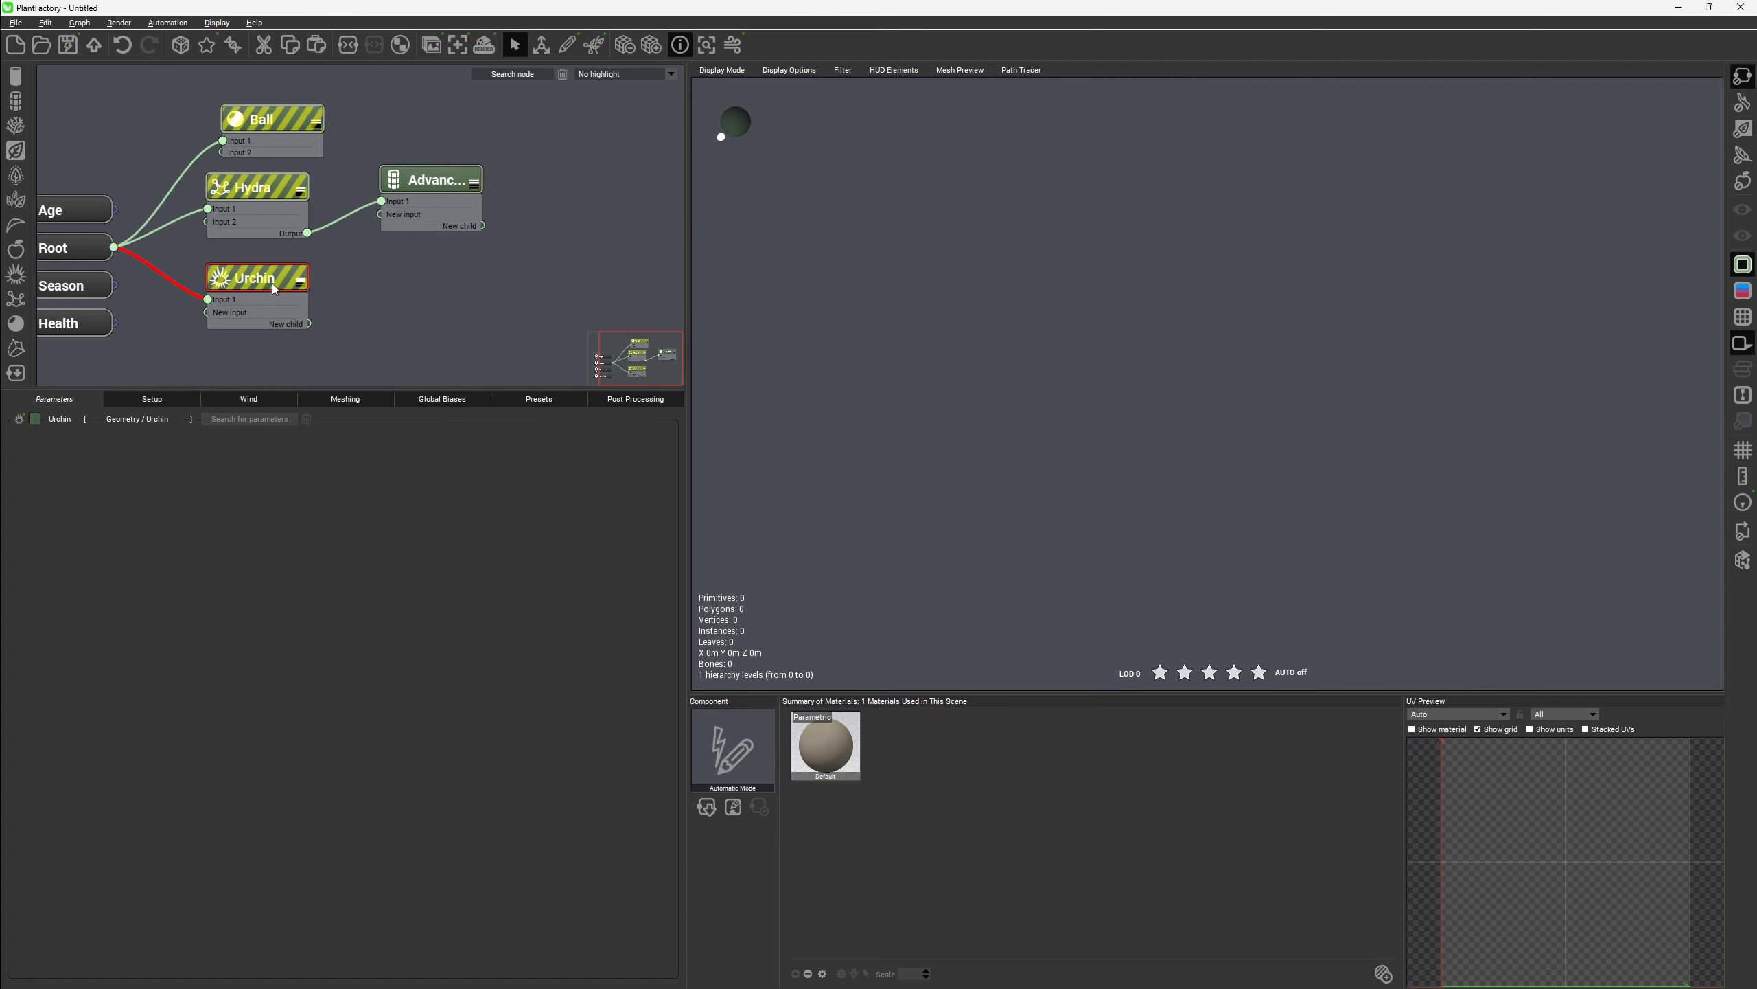
key(d)
scroll(1071, 403, up, 5)
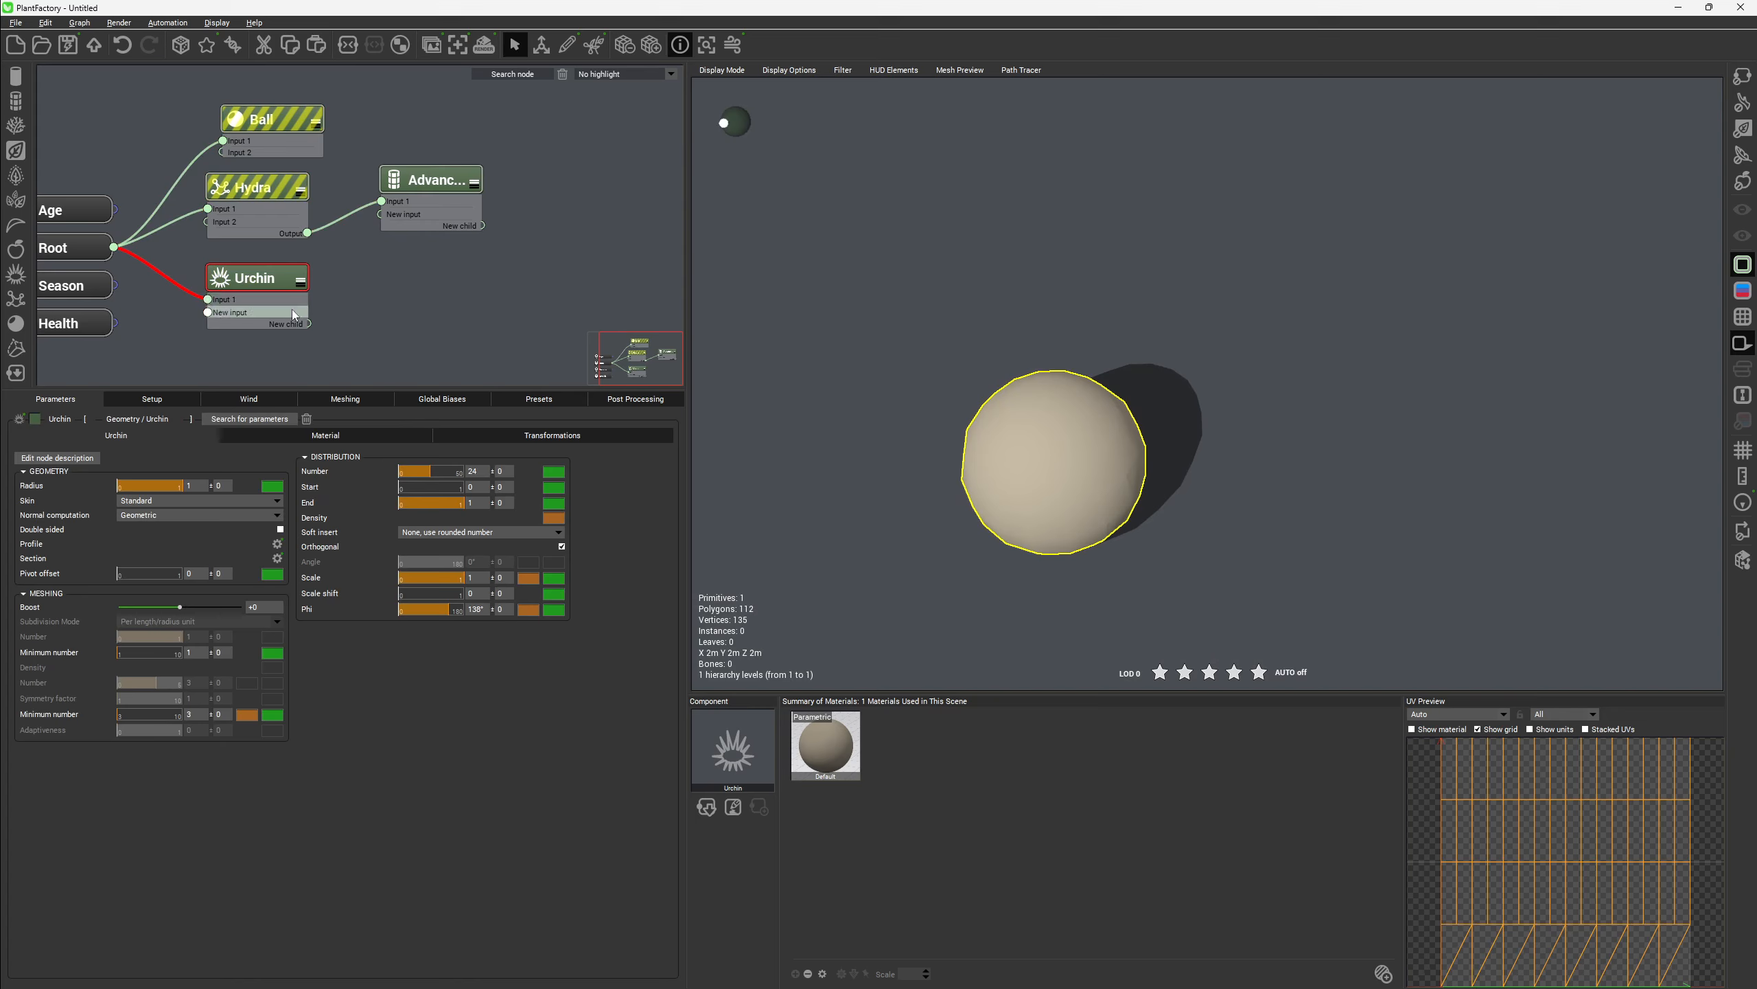
drag(991, 505, 1013, 518)
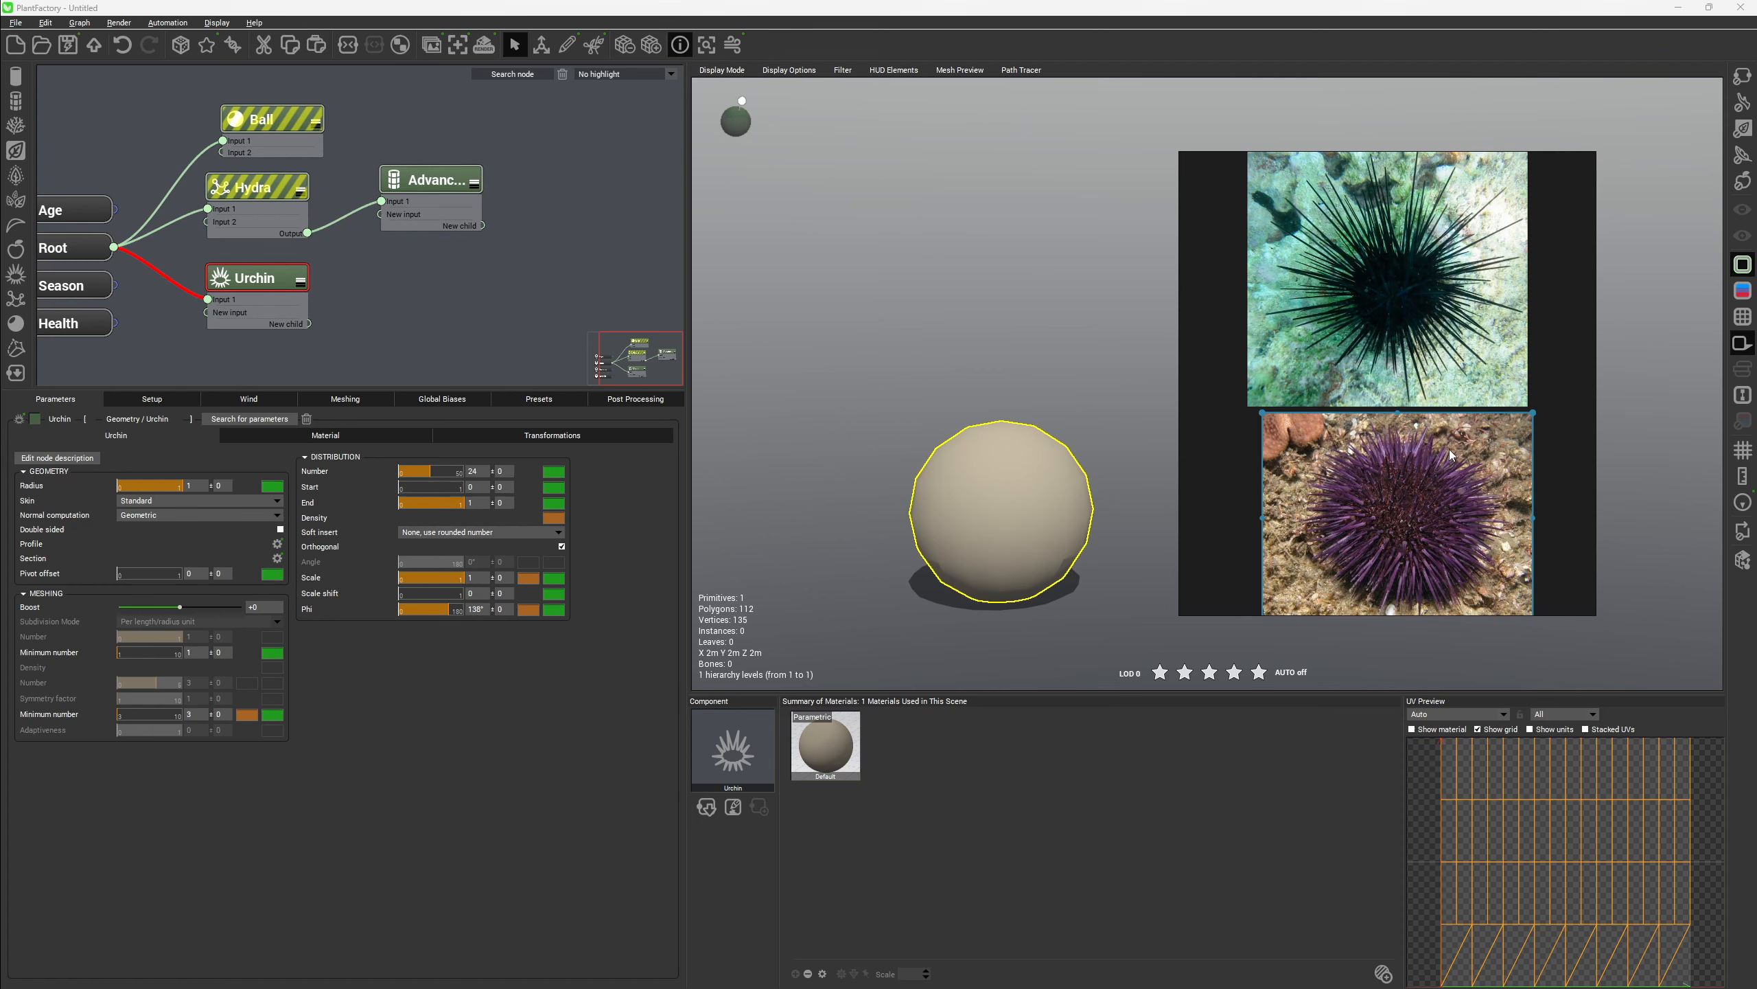
right_drag(1404, 403, 0, 383)
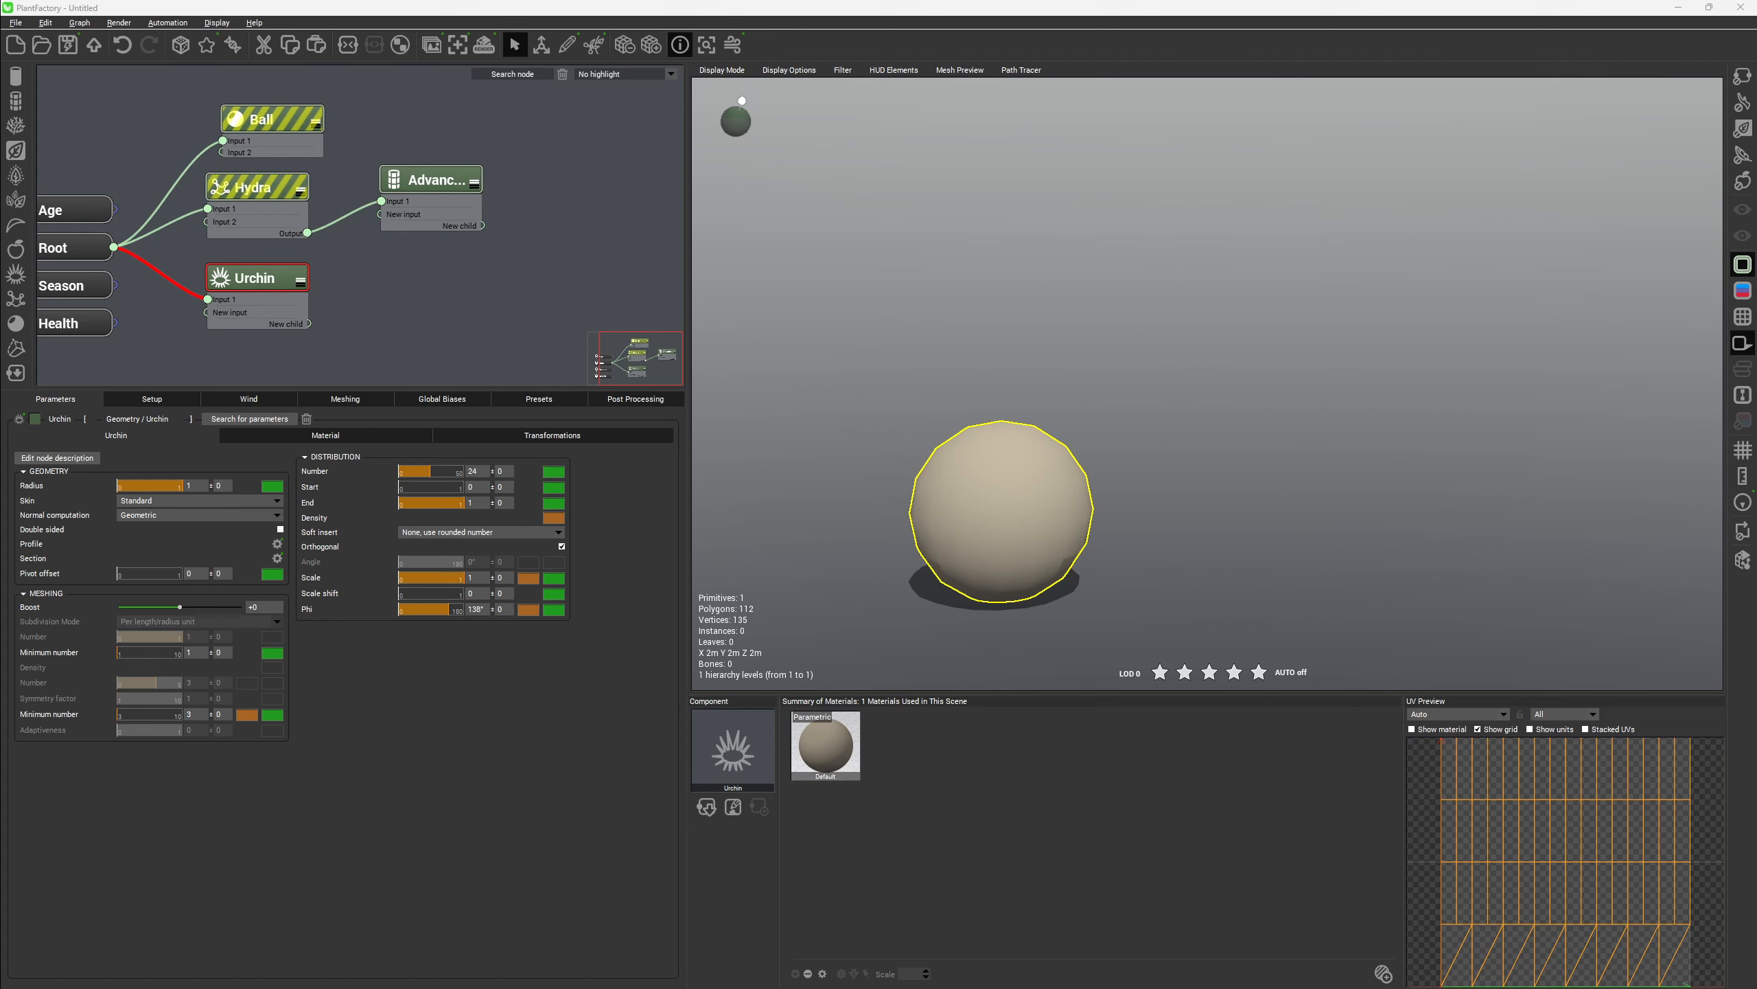
Add a Simple Segment geometry node as a new child of the Urchin
middle_drag(382, 280, 358, 306)
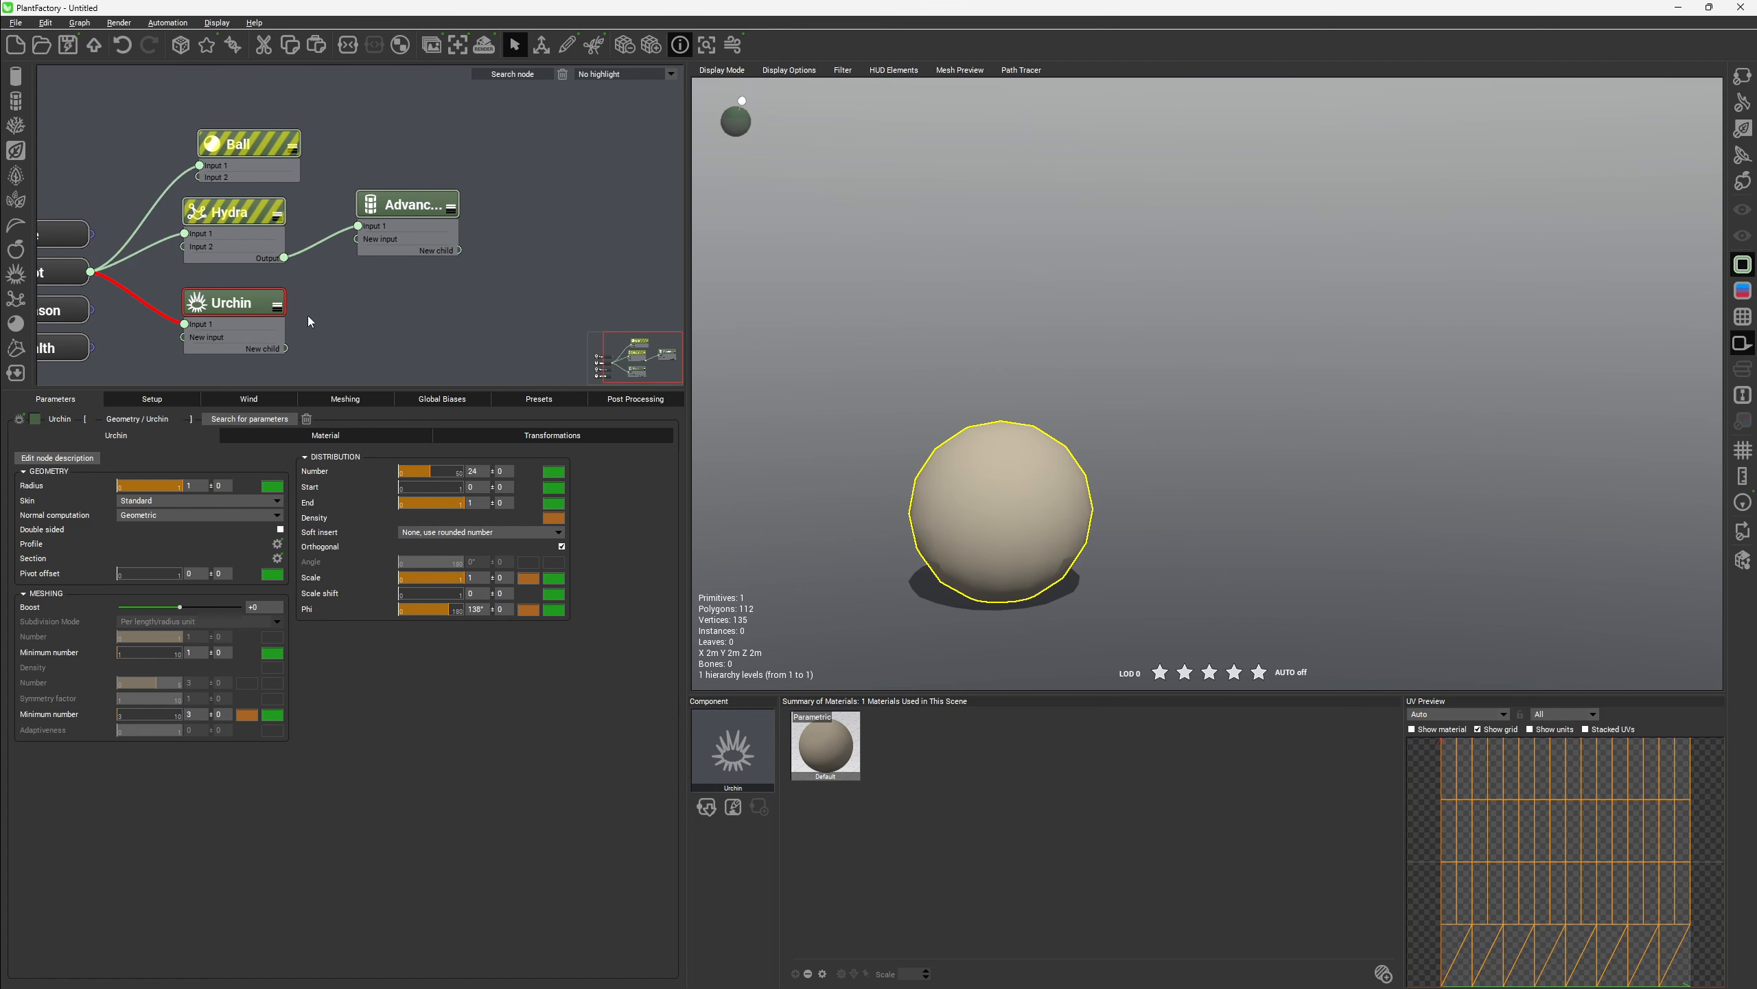
drag(284, 348, 368, 331)
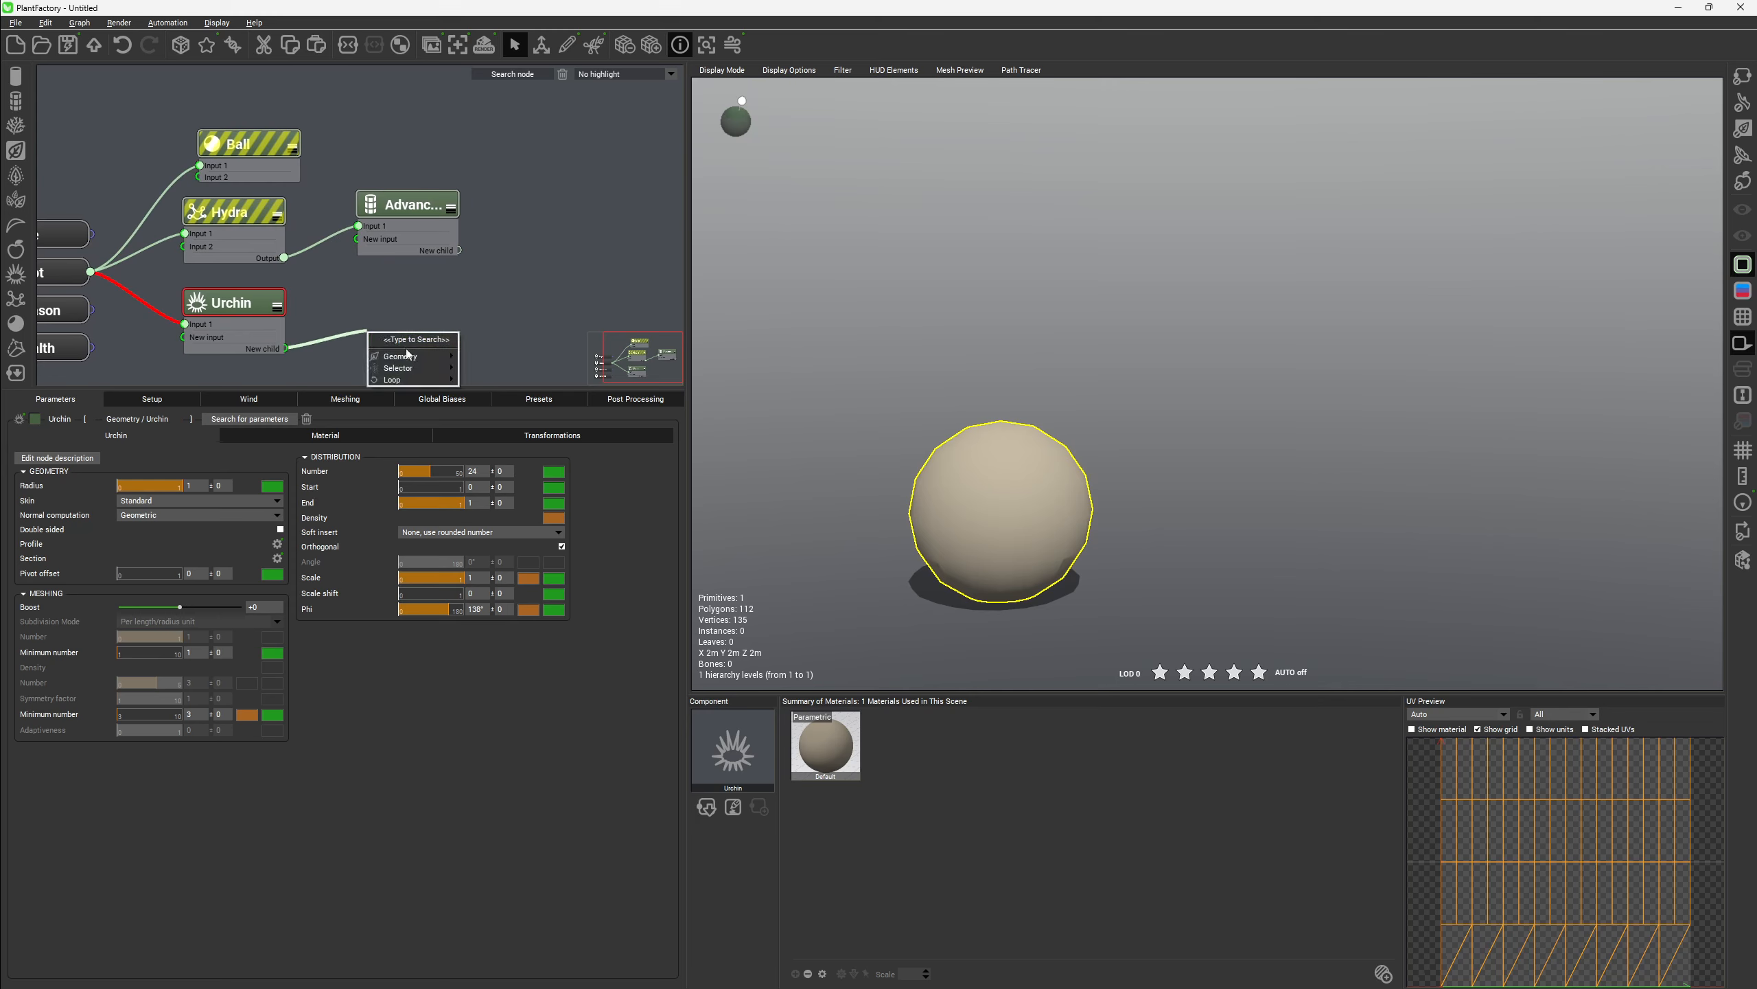
mouse_move(451, 357)
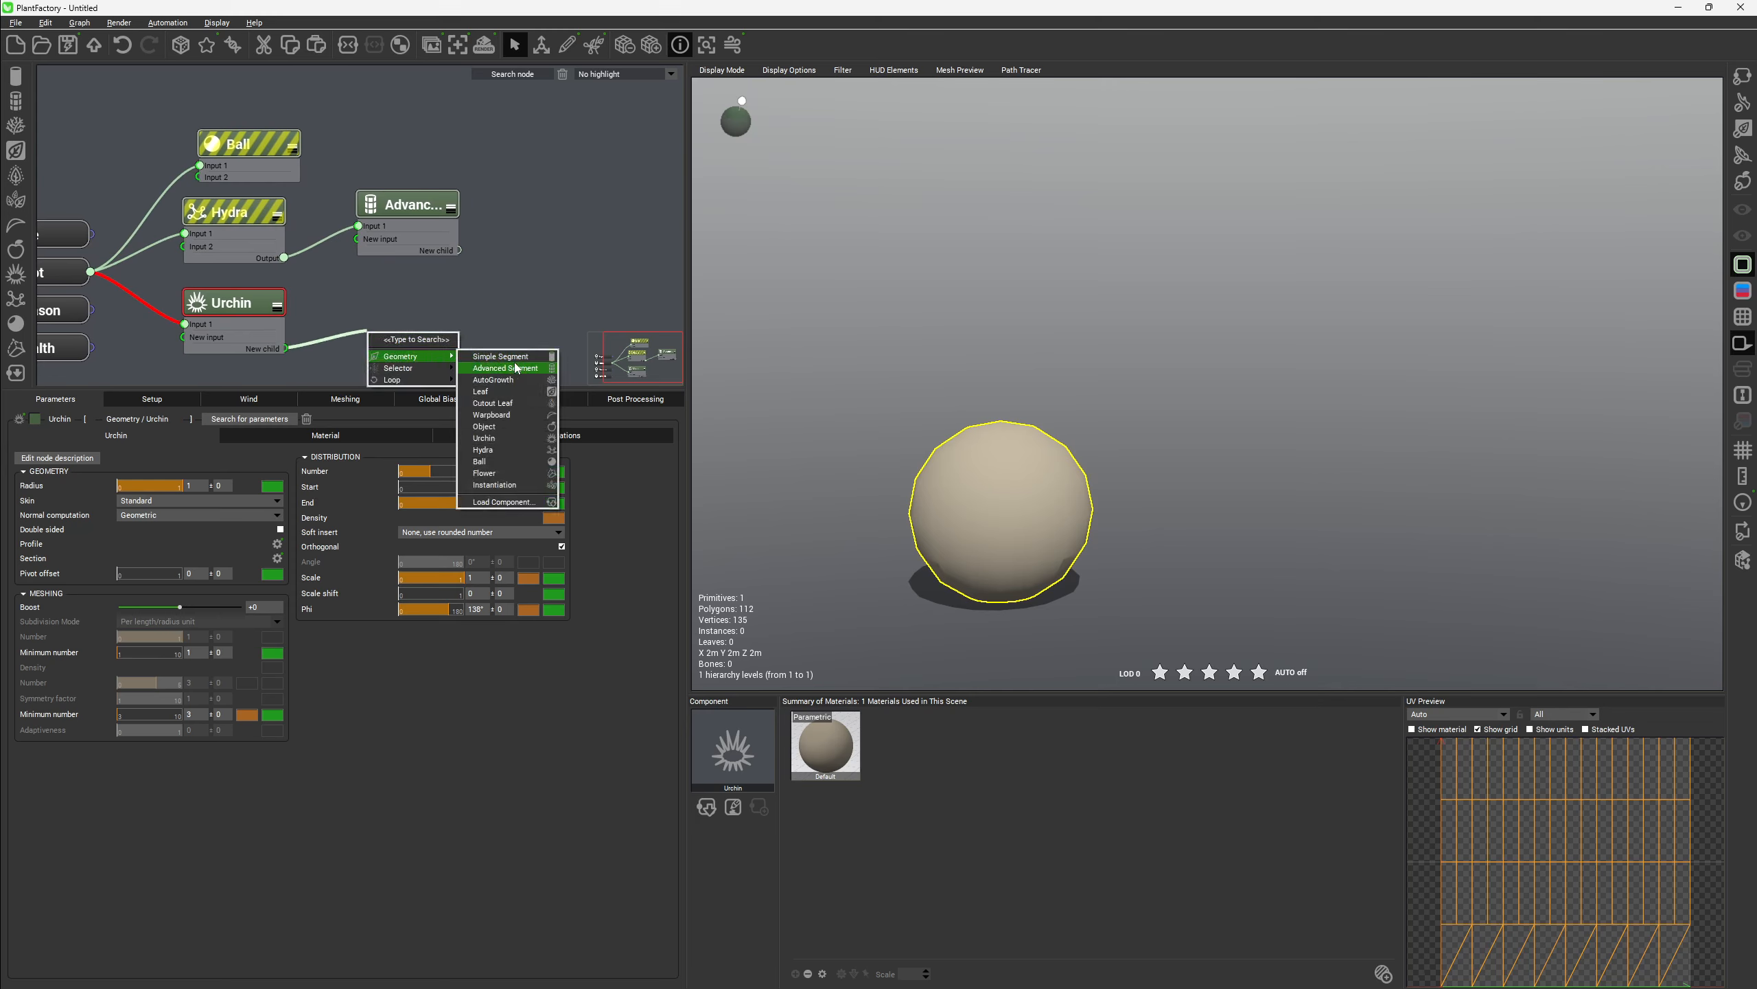
click(521, 359)
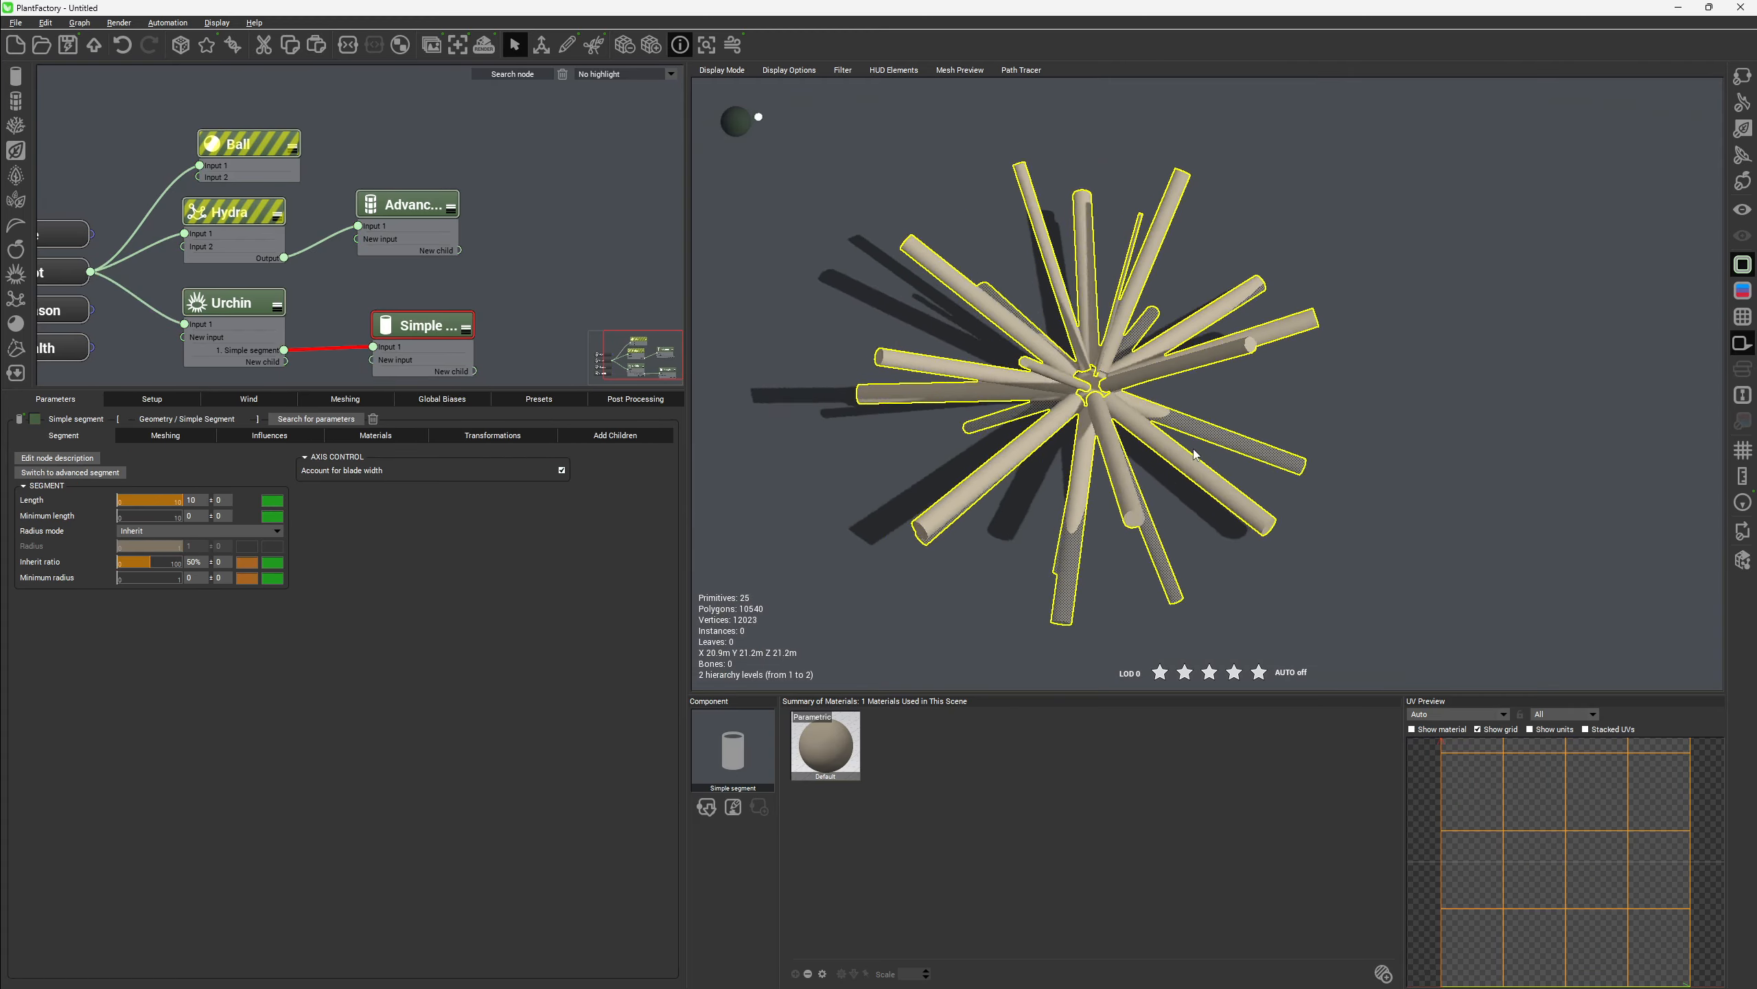
Raise the Simple Segment's radius inherit ratio to 54% and inspect where the segments meet the Urchin
drag(1195, 455, 1100, 374)
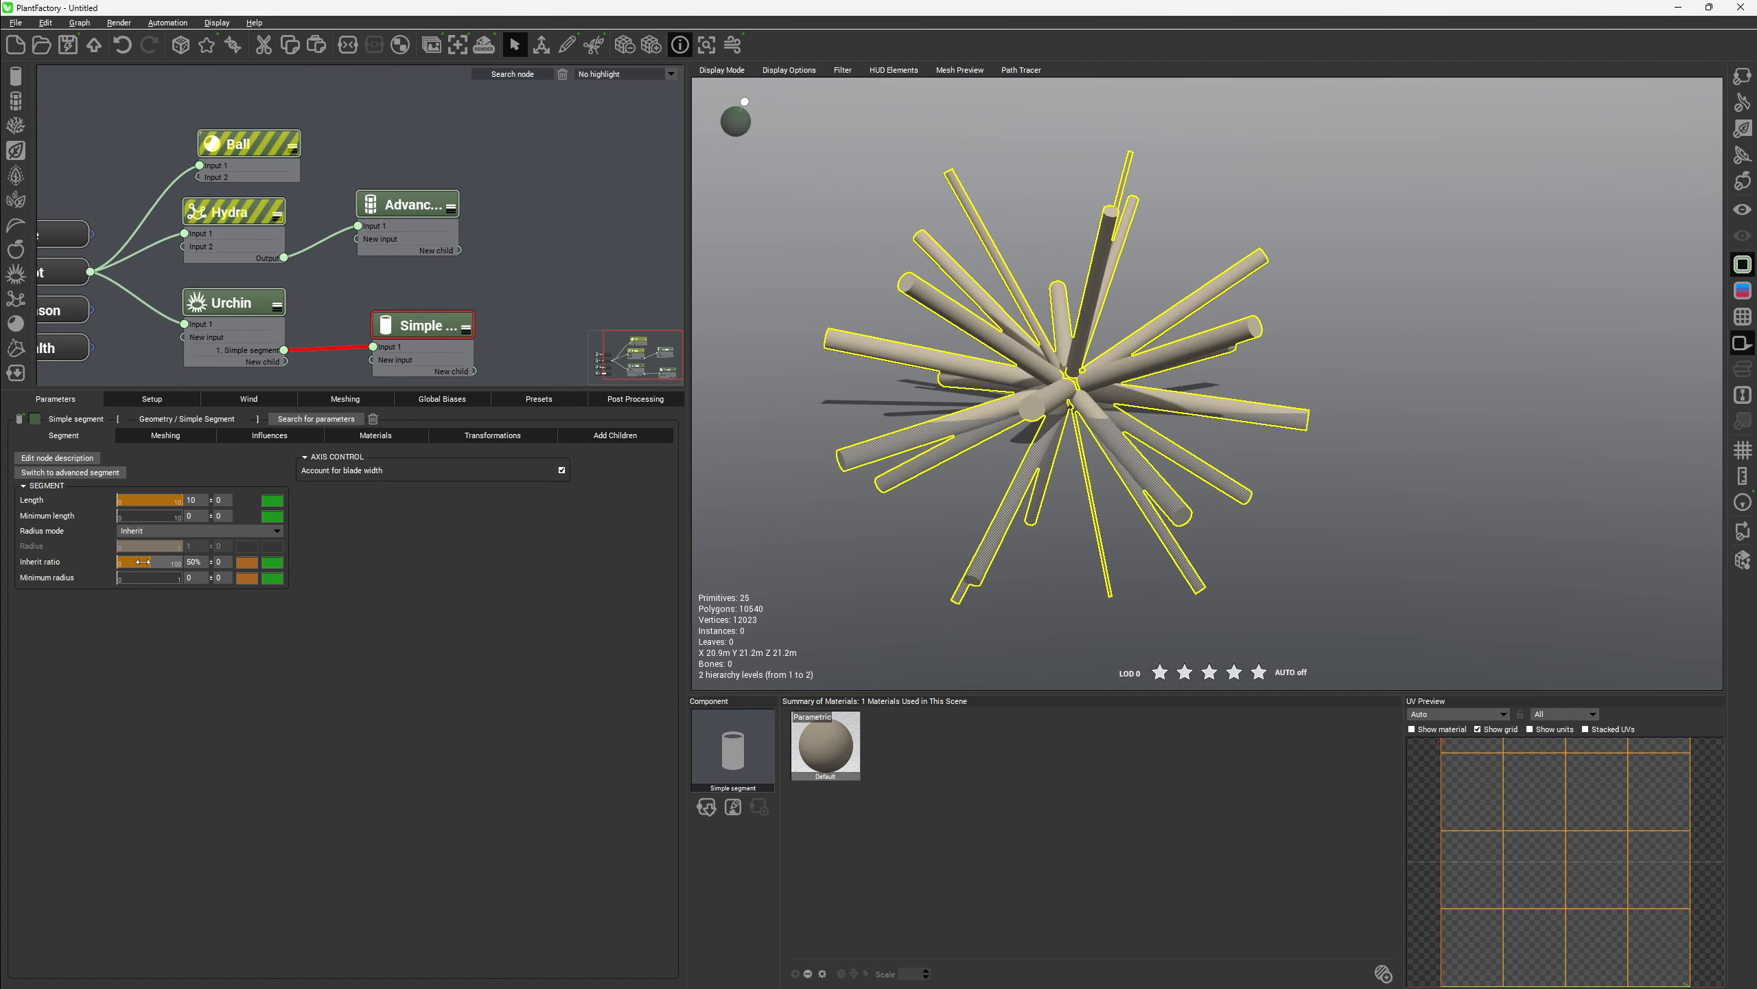
mouse_move(143, 562)
mouse_down()
mouse_move(186, 562)
mouse_move(147, 566)
mouse_up()
drag(1174, 295, 1108, 405)
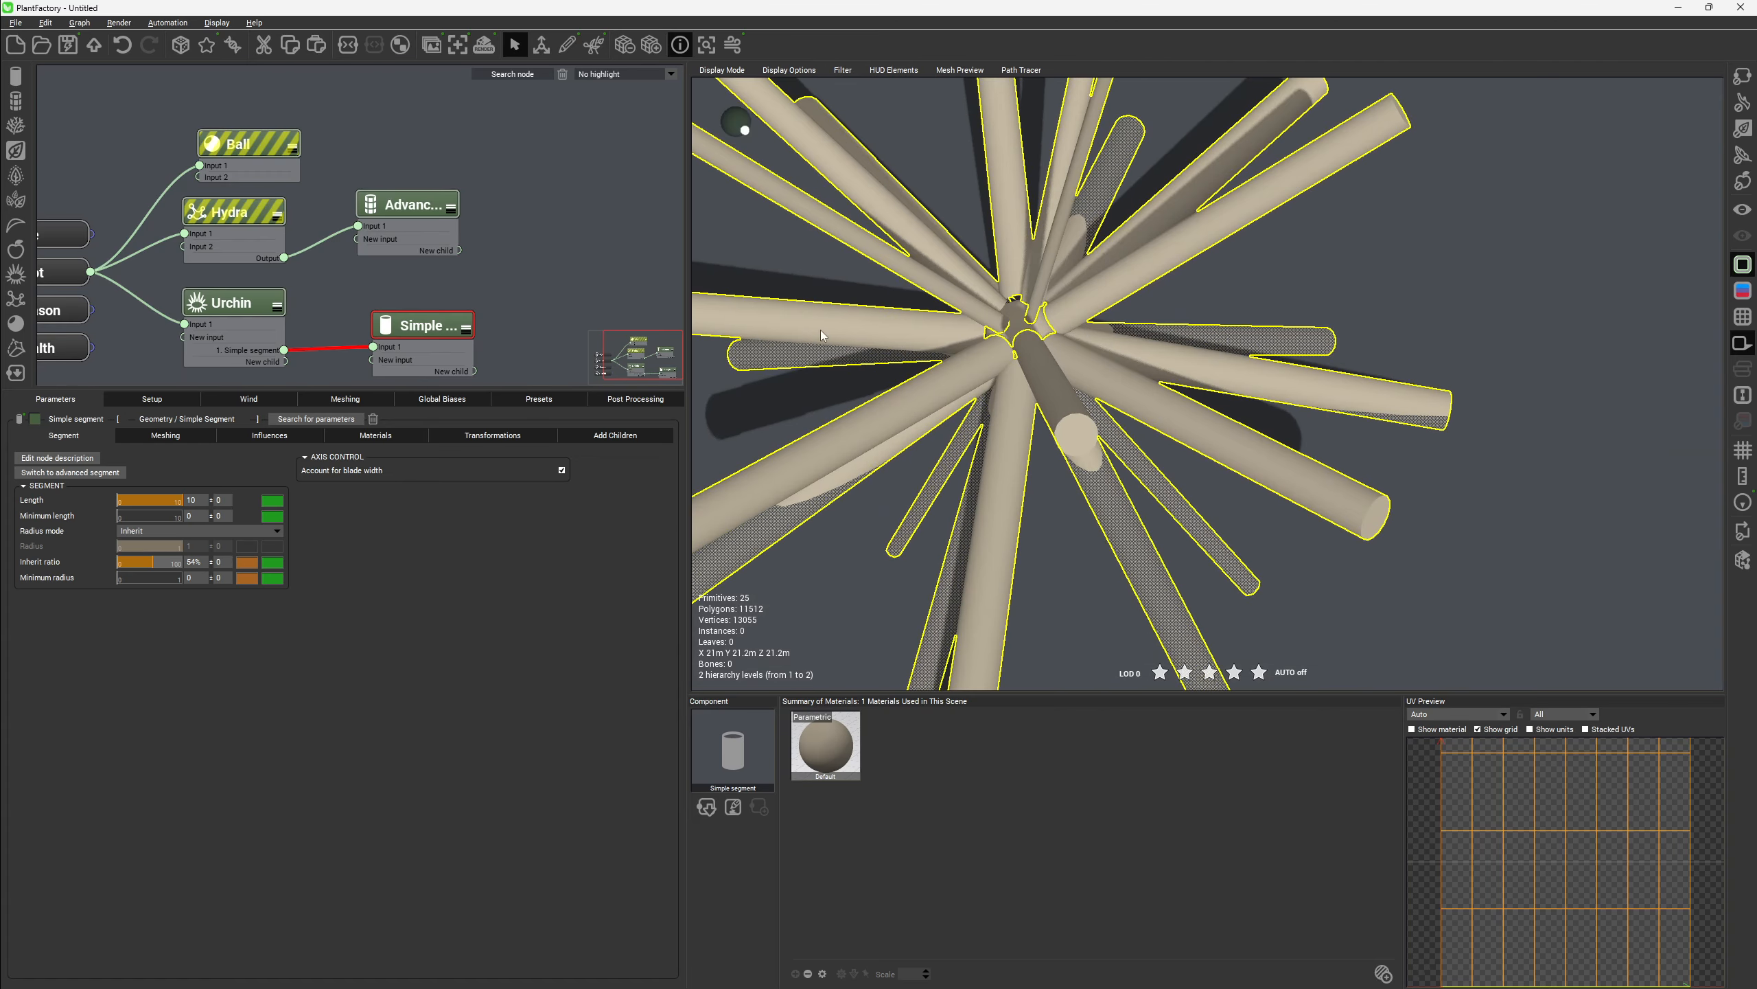
Select the Urchin node and reduce its radius to 0.91
click(247, 305)
drag(1112, 332, 1266, 394)
drag(994, 626, 1307, 487)
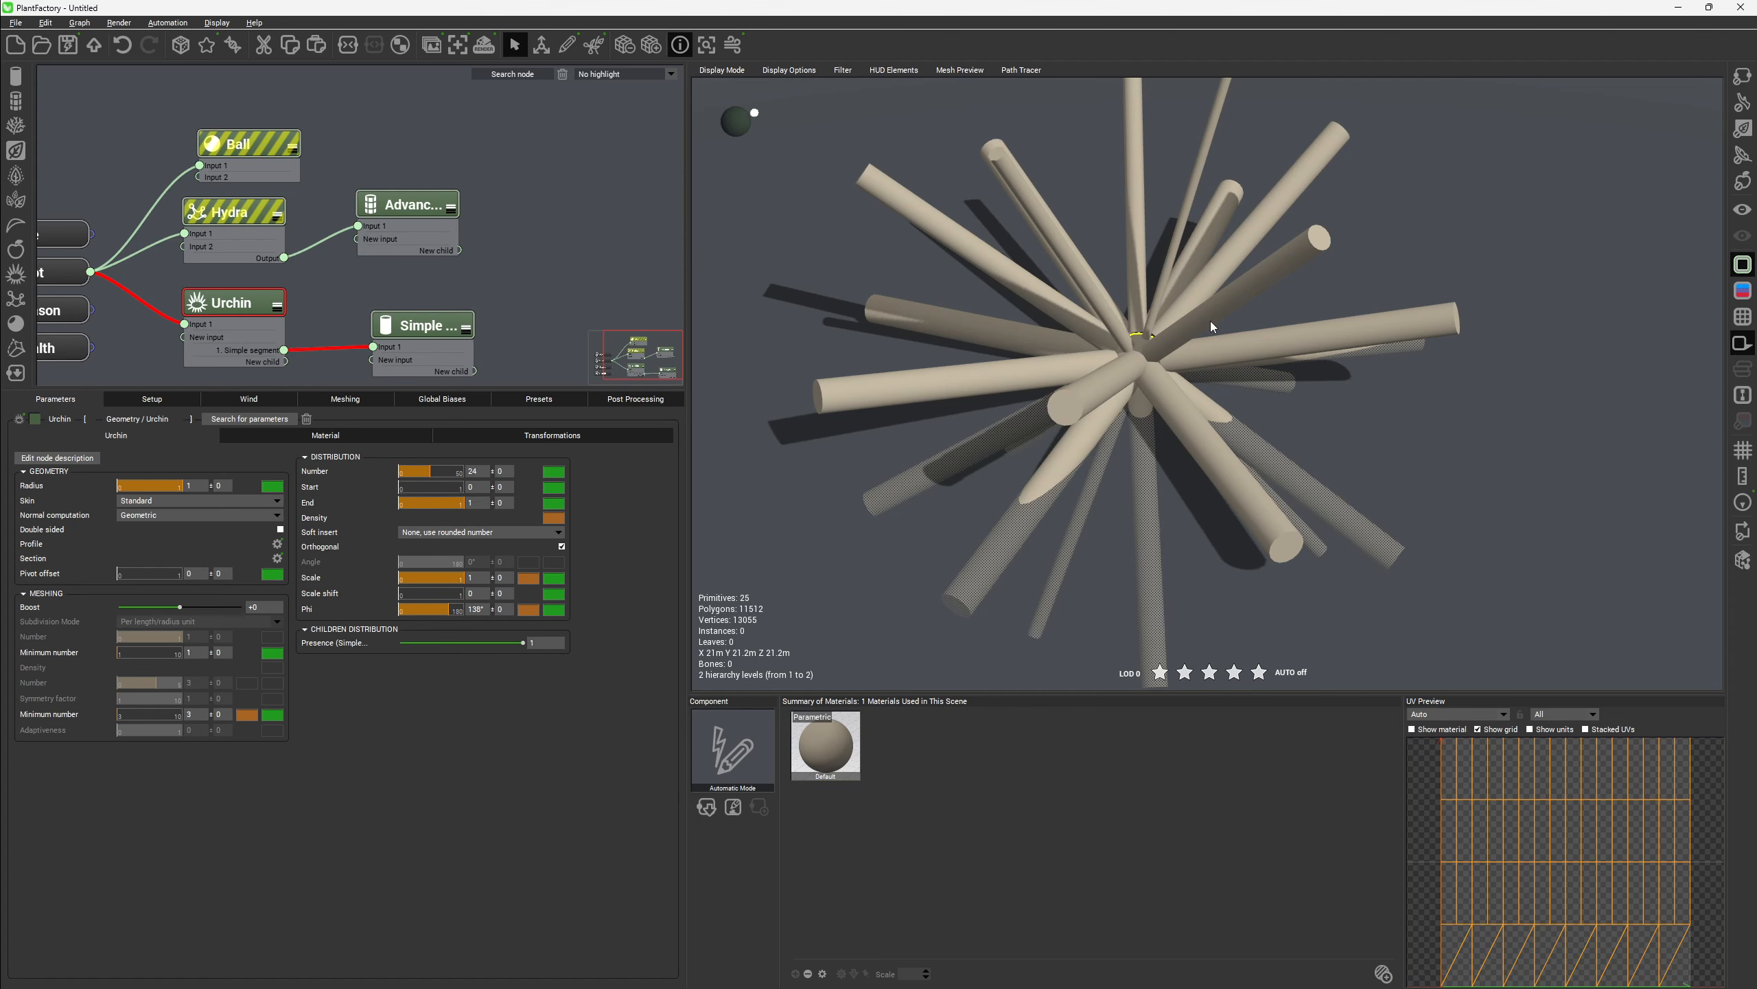
drag(1211, 323, 1251, 263)
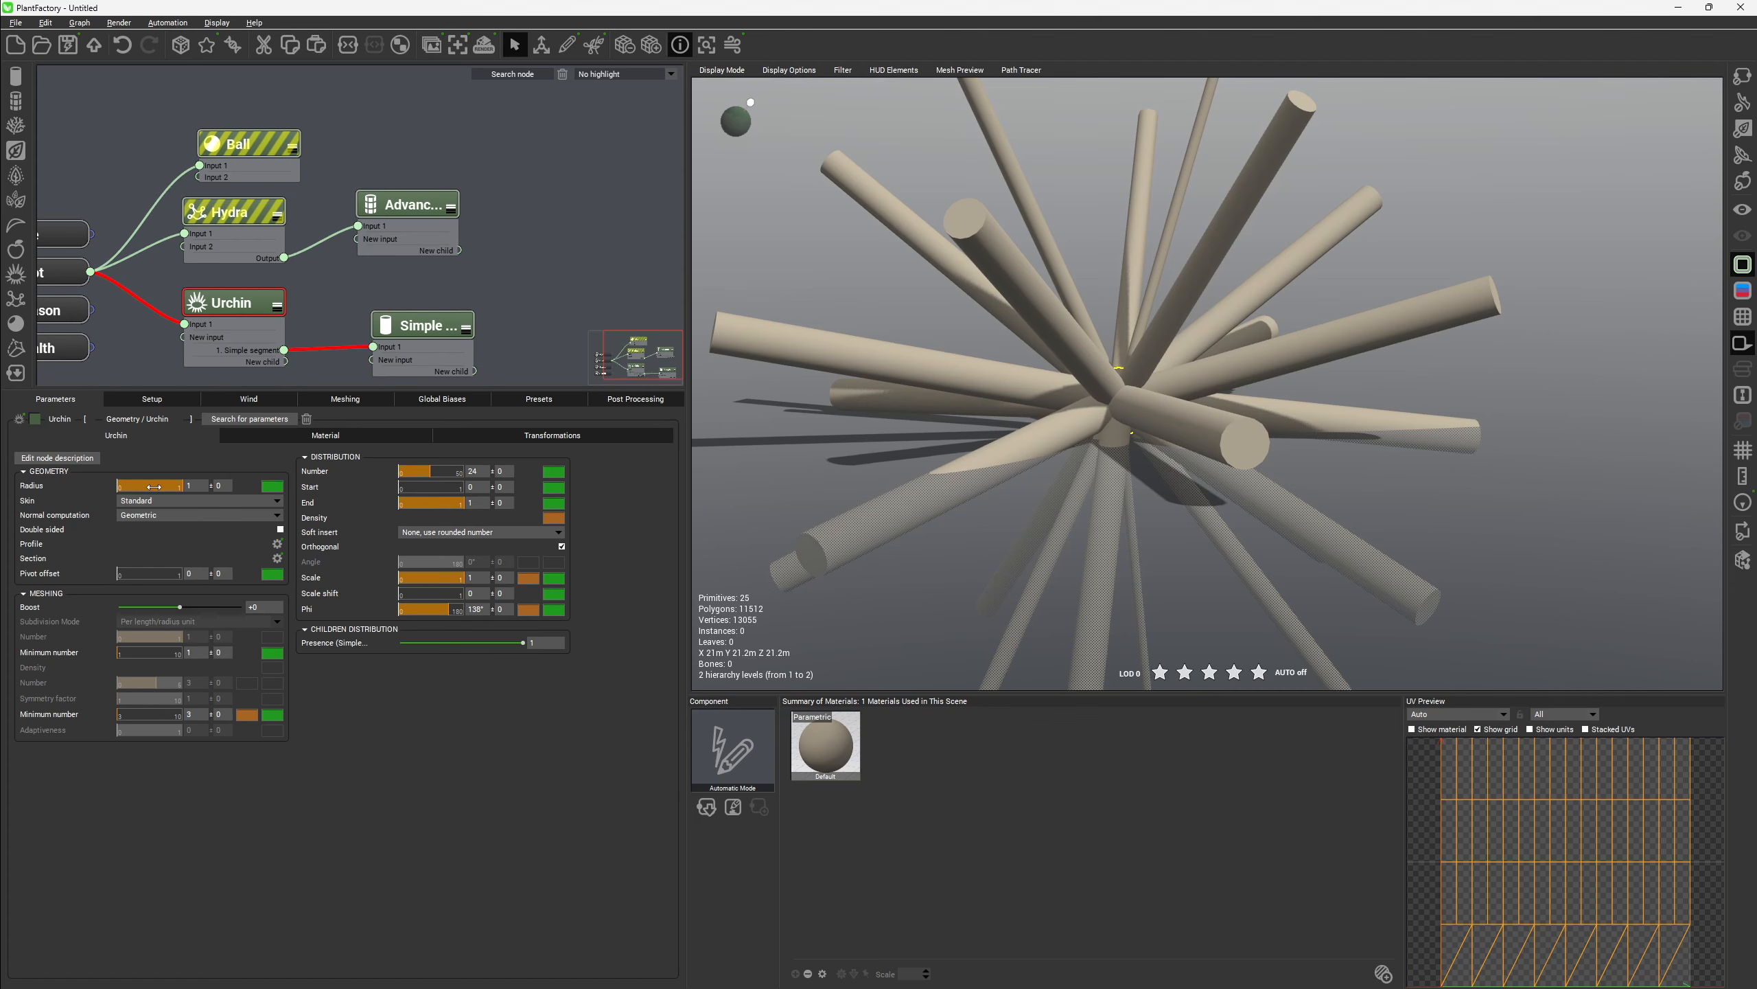
mouse_move(164, 487)
mouse_down()
mouse_move(118, 484)
mouse_move(152, 483)
mouse_up()
middle_drag(1142, 373, 1219, 389)
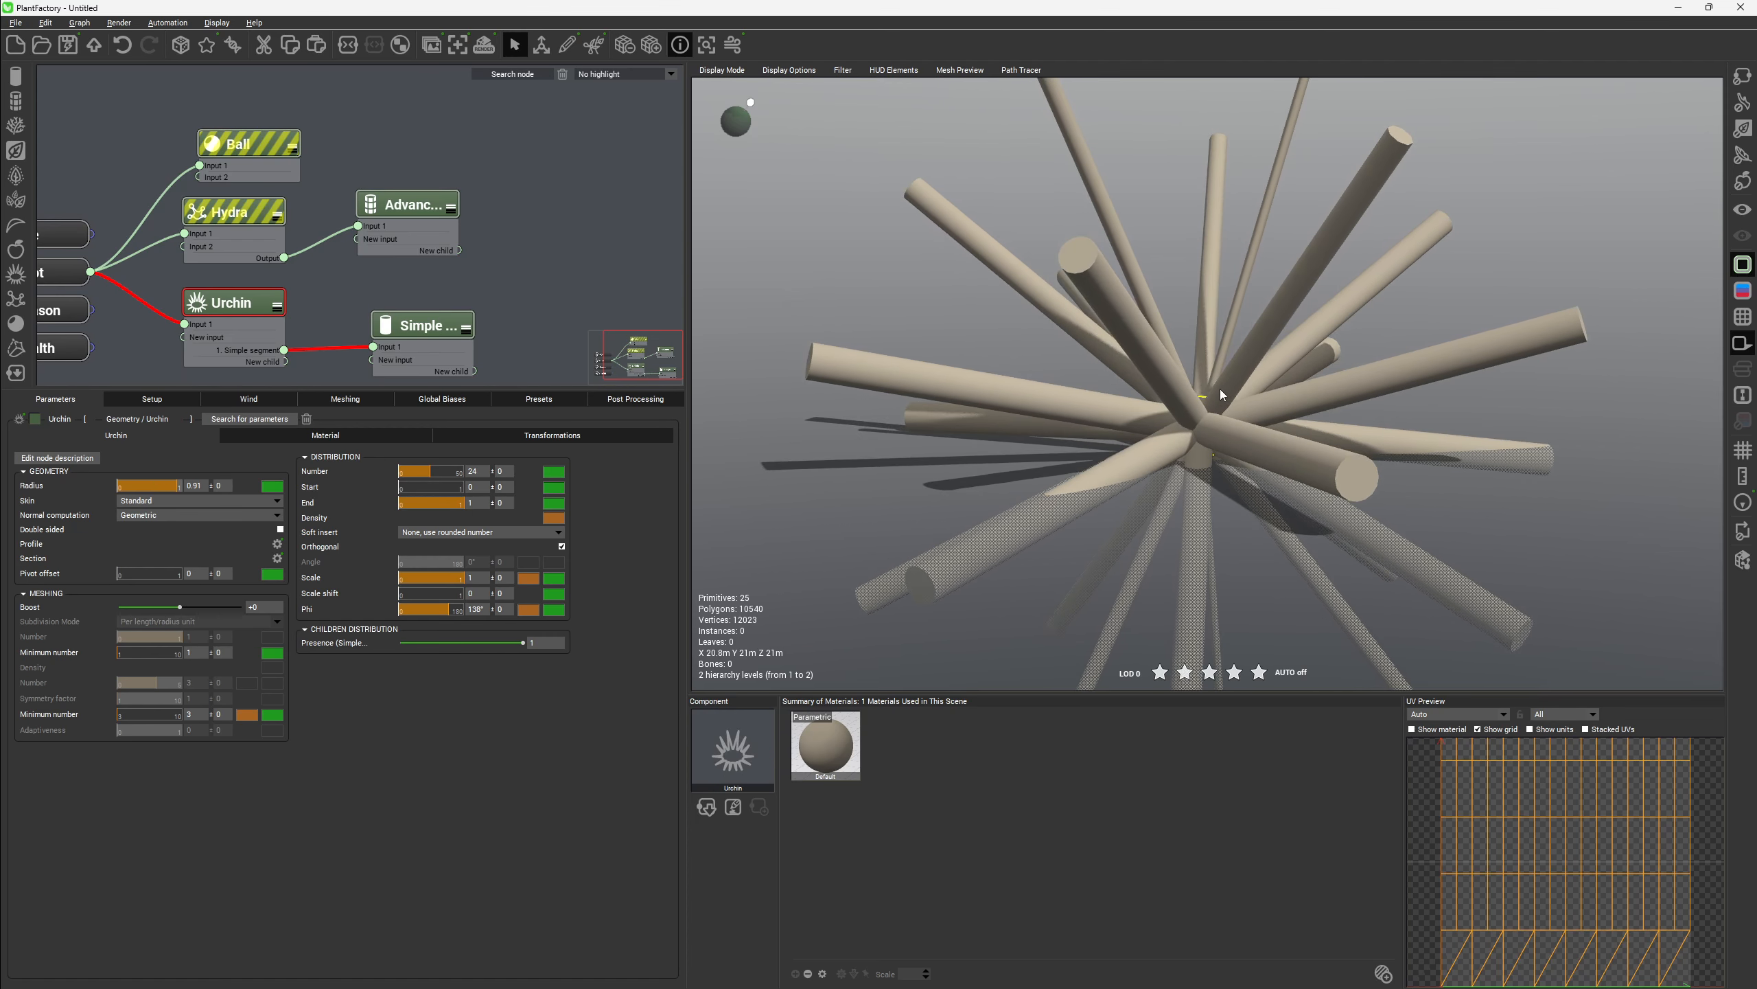
drag(1219, 389, 1232, 451)
Set the Urchin's skin to None and view the segments without the central sphere
click(194, 499)
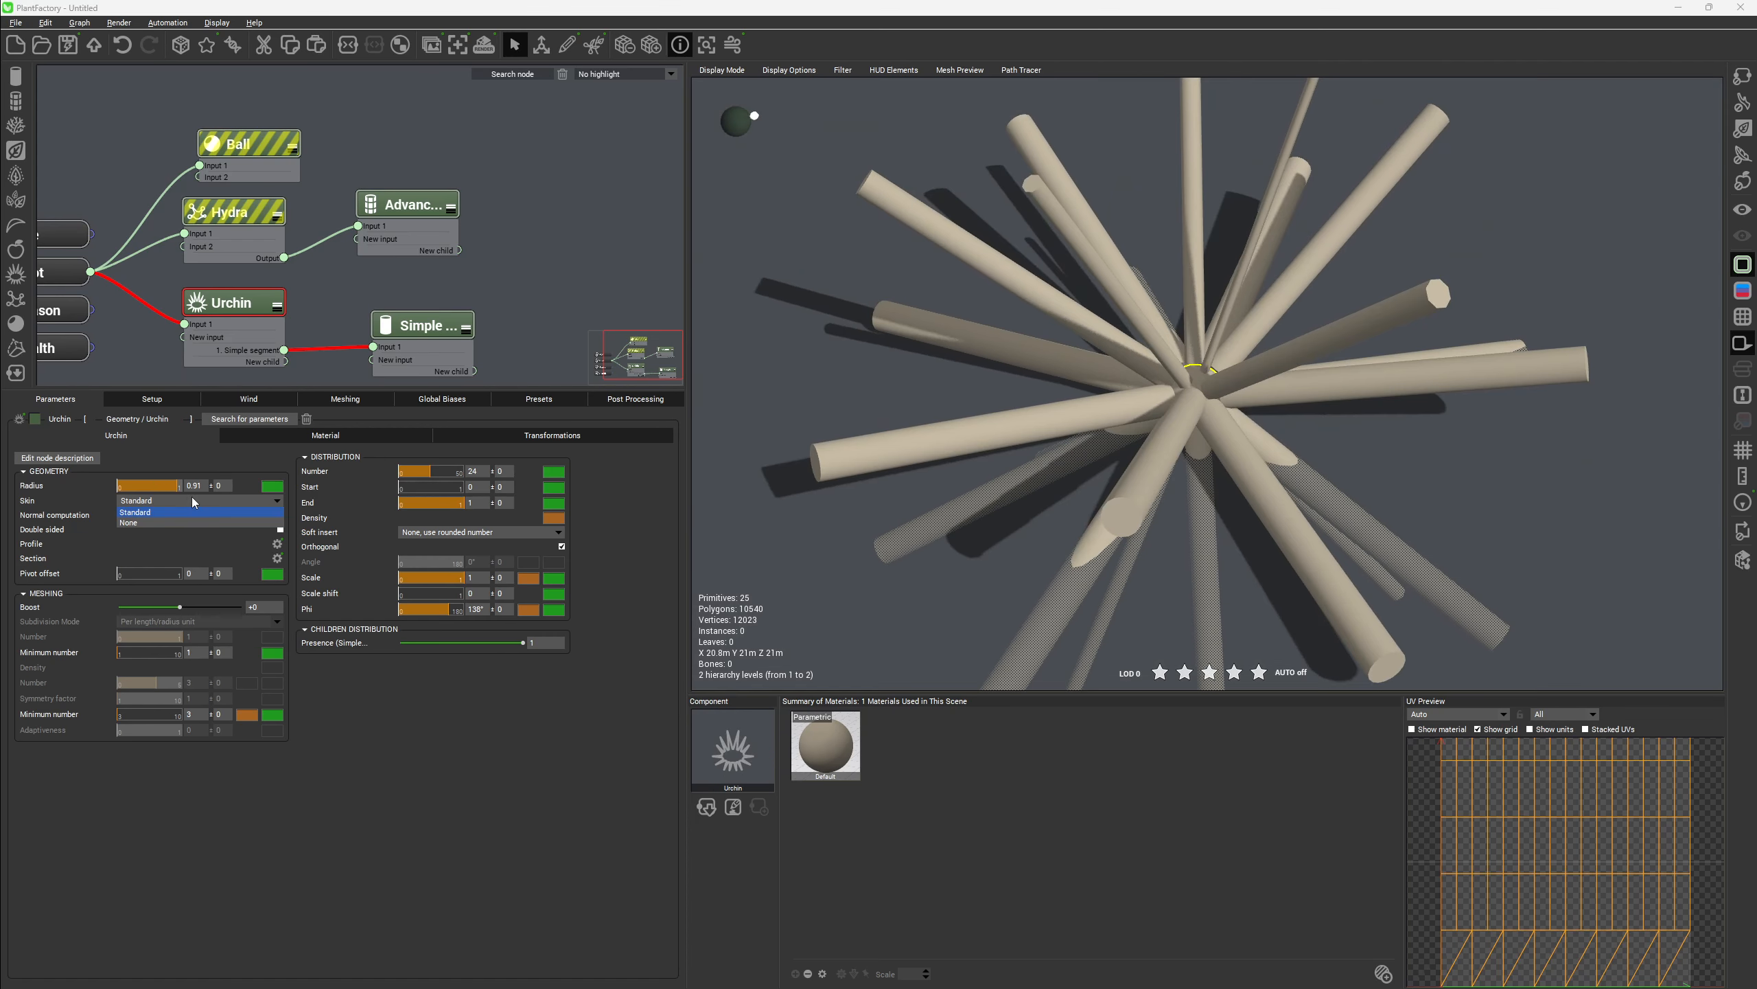
click(165, 525)
mouse_move(1105, 459)
mouse_down()
mouse_move(1147, 333)
mouse_move(1123, 309)
mouse_move(1045, 371)
mouse_move(1038, 445)
mouse_move(1079, 479)
mouse_up()
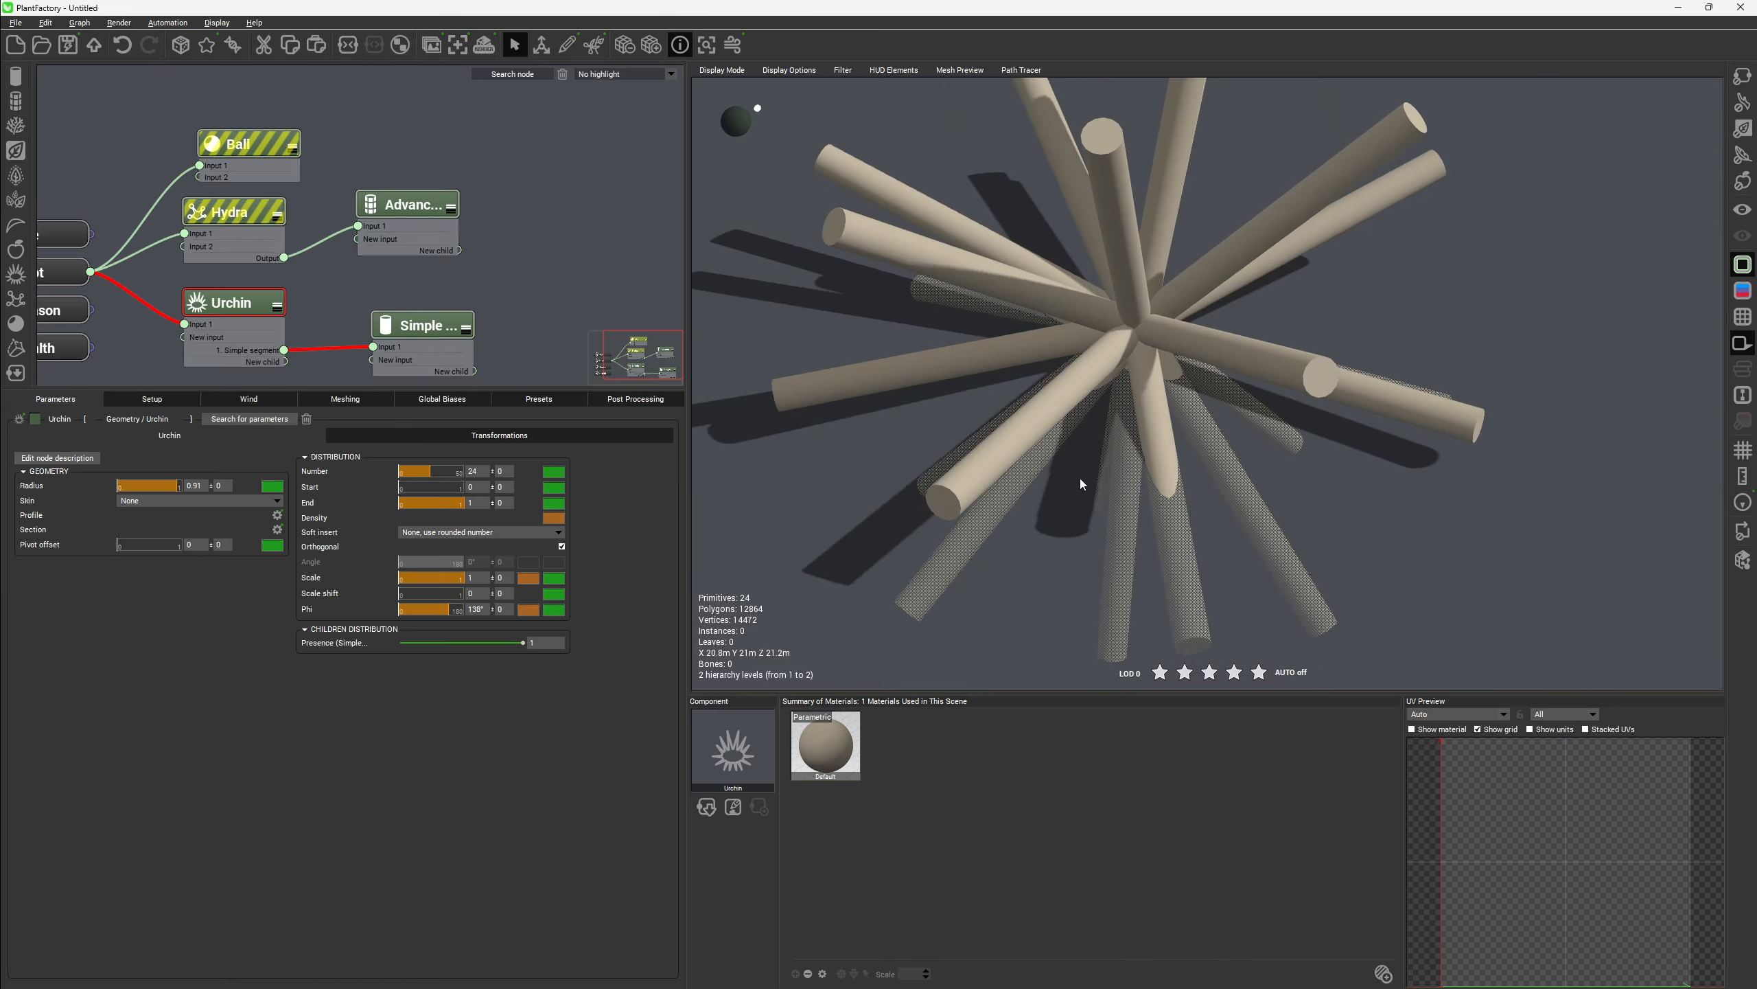
Reduce the Urchin's radius to 0.8 and set its skin to Standard
mouse_move(161, 482)
mouse_down()
mouse_move(185, 488)
mouse_move(129, 514)
mouse_move(152, 513)
mouse_up()
click(173, 501)
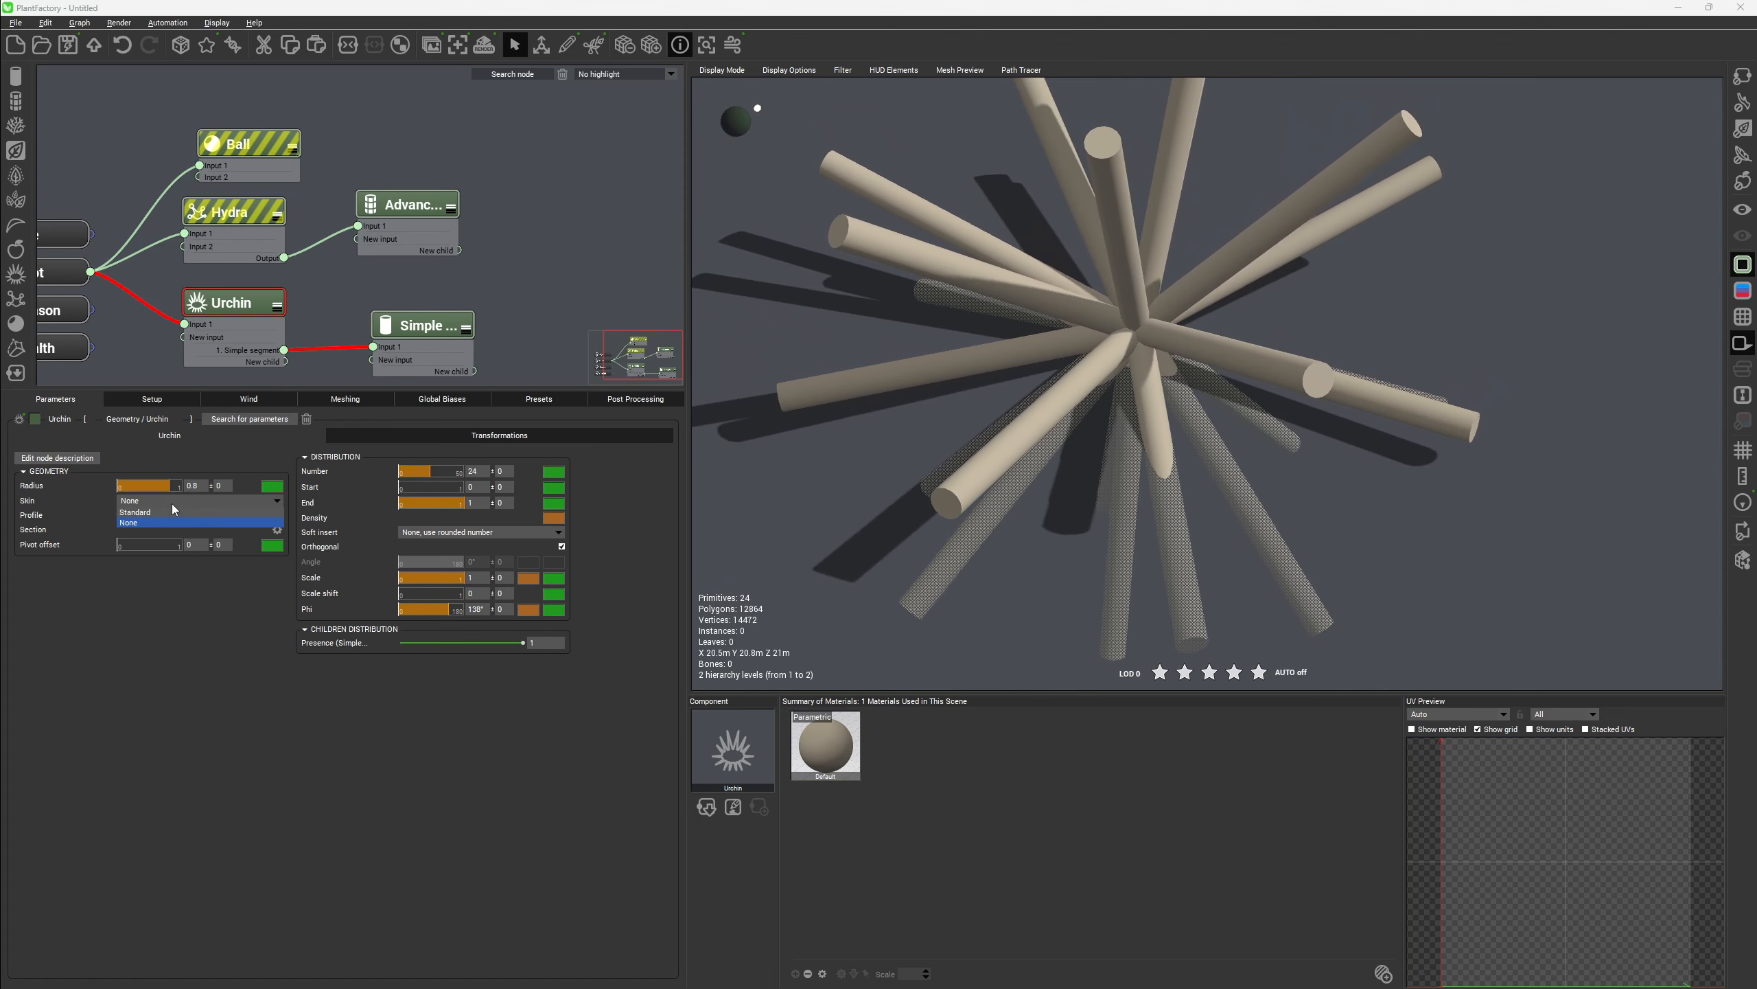
click(156, 514)
right_drag(1154, 343, 1155, 404)
scroll(1147, 305, up, 3)
right_drag(1145, 306, 1139, 237)
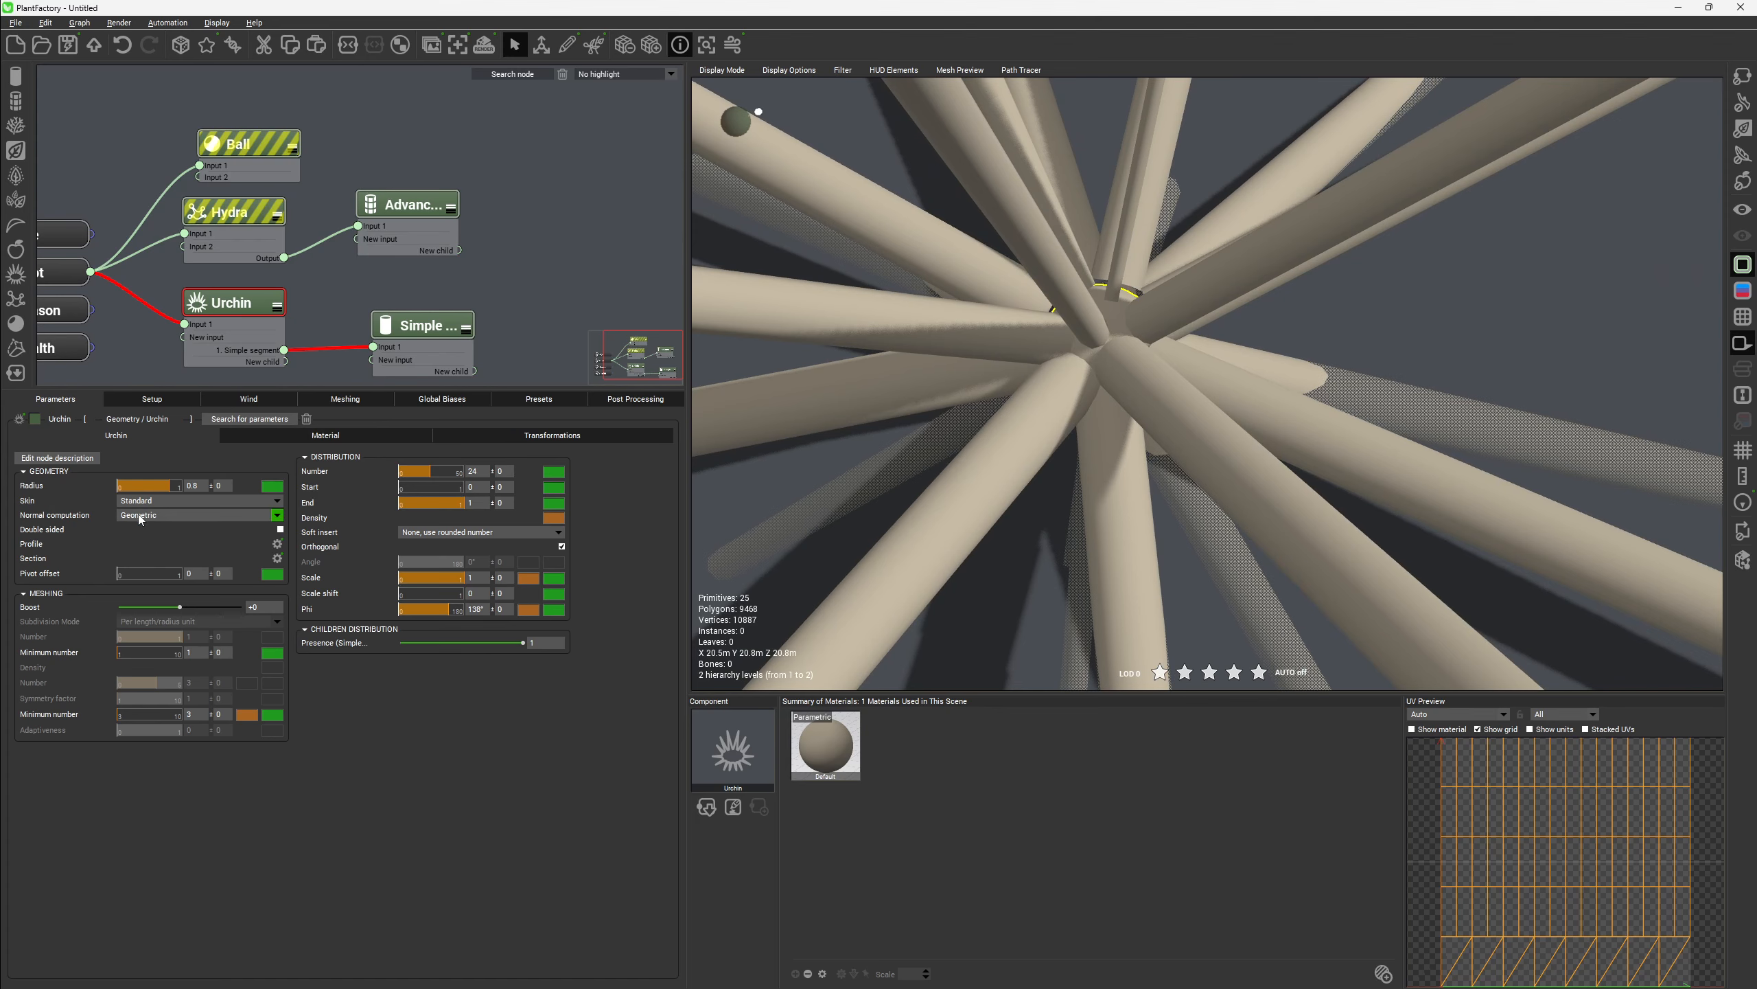
Disable the Simple Segment node and select the Urchin, viewing its bare sphere from the side
middle_drag(315, 372, 337, 317)
click(429, 294)
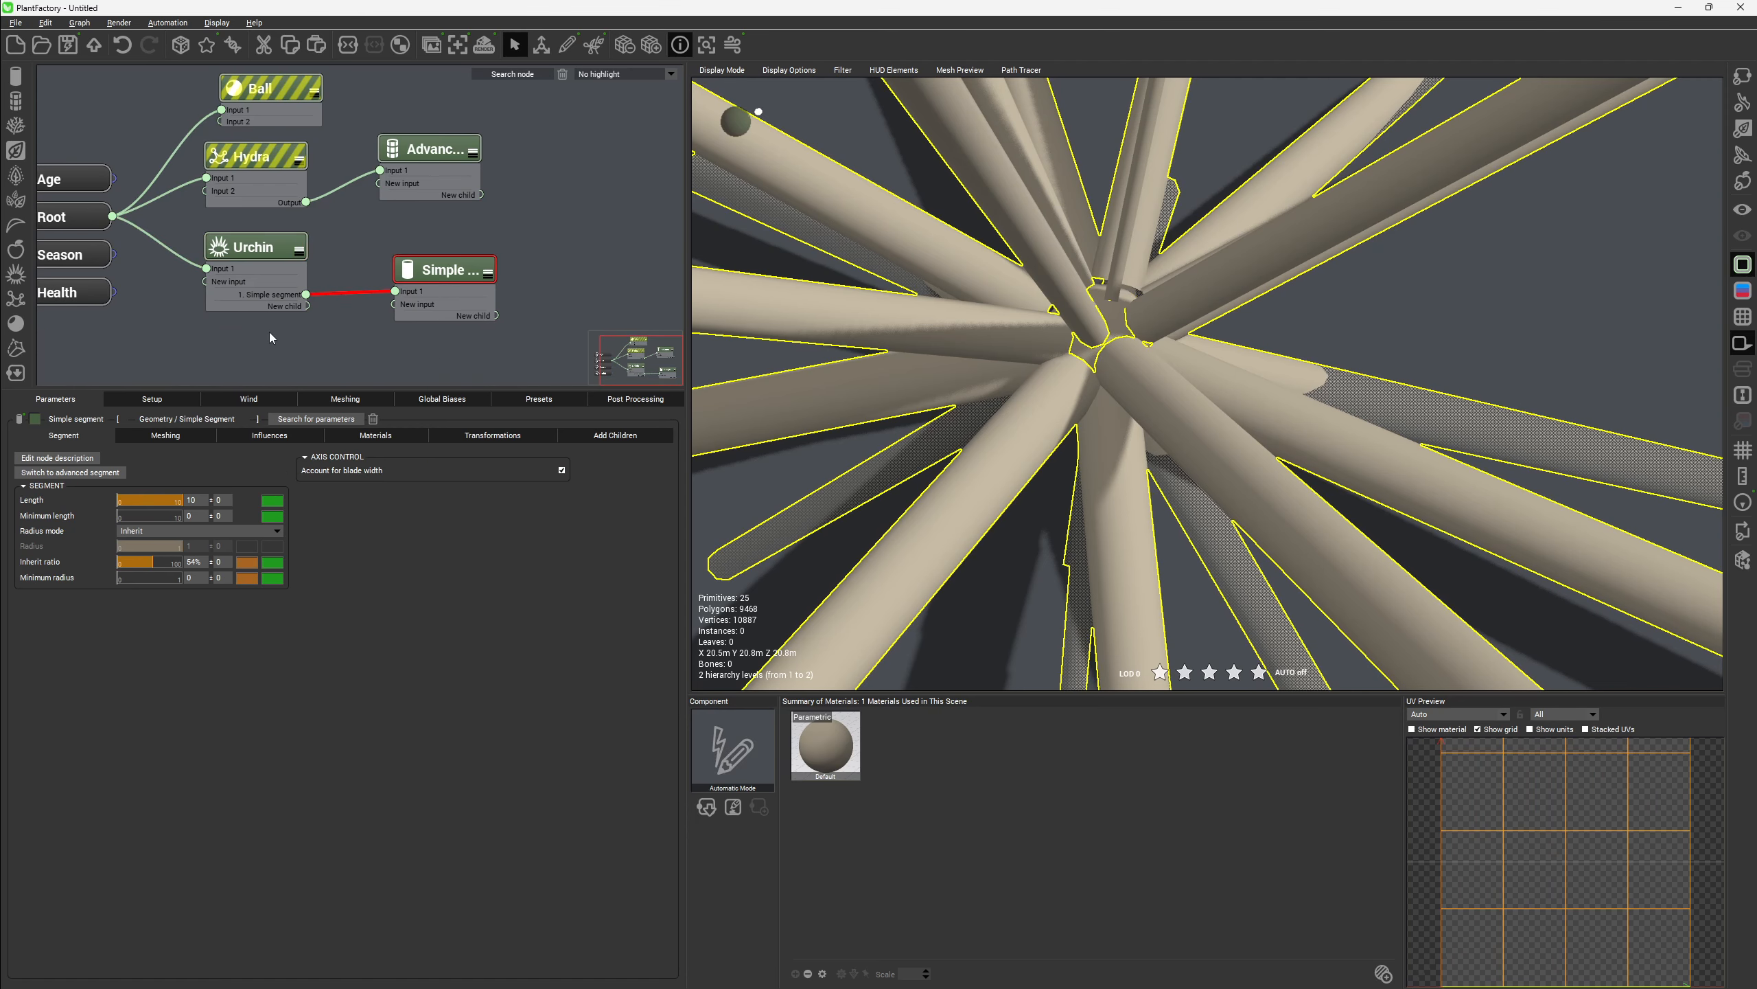
key(d)
click(266, 244)
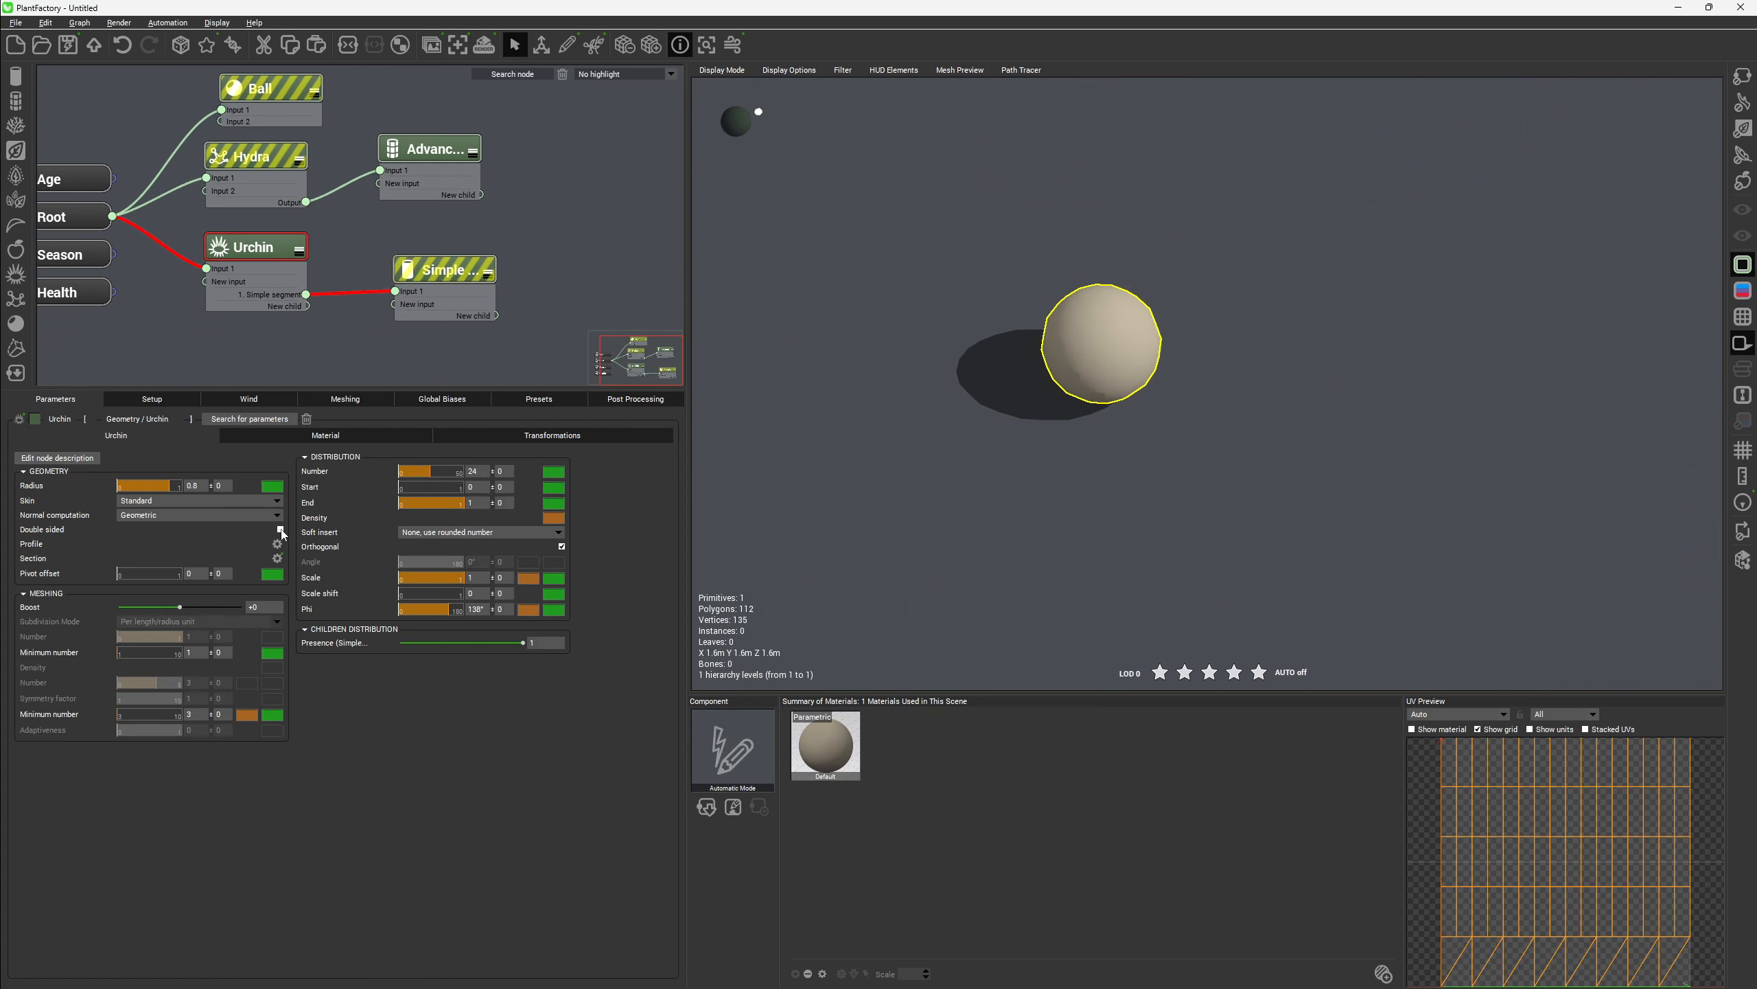
right_drag(1065, 398, 1020, 385)
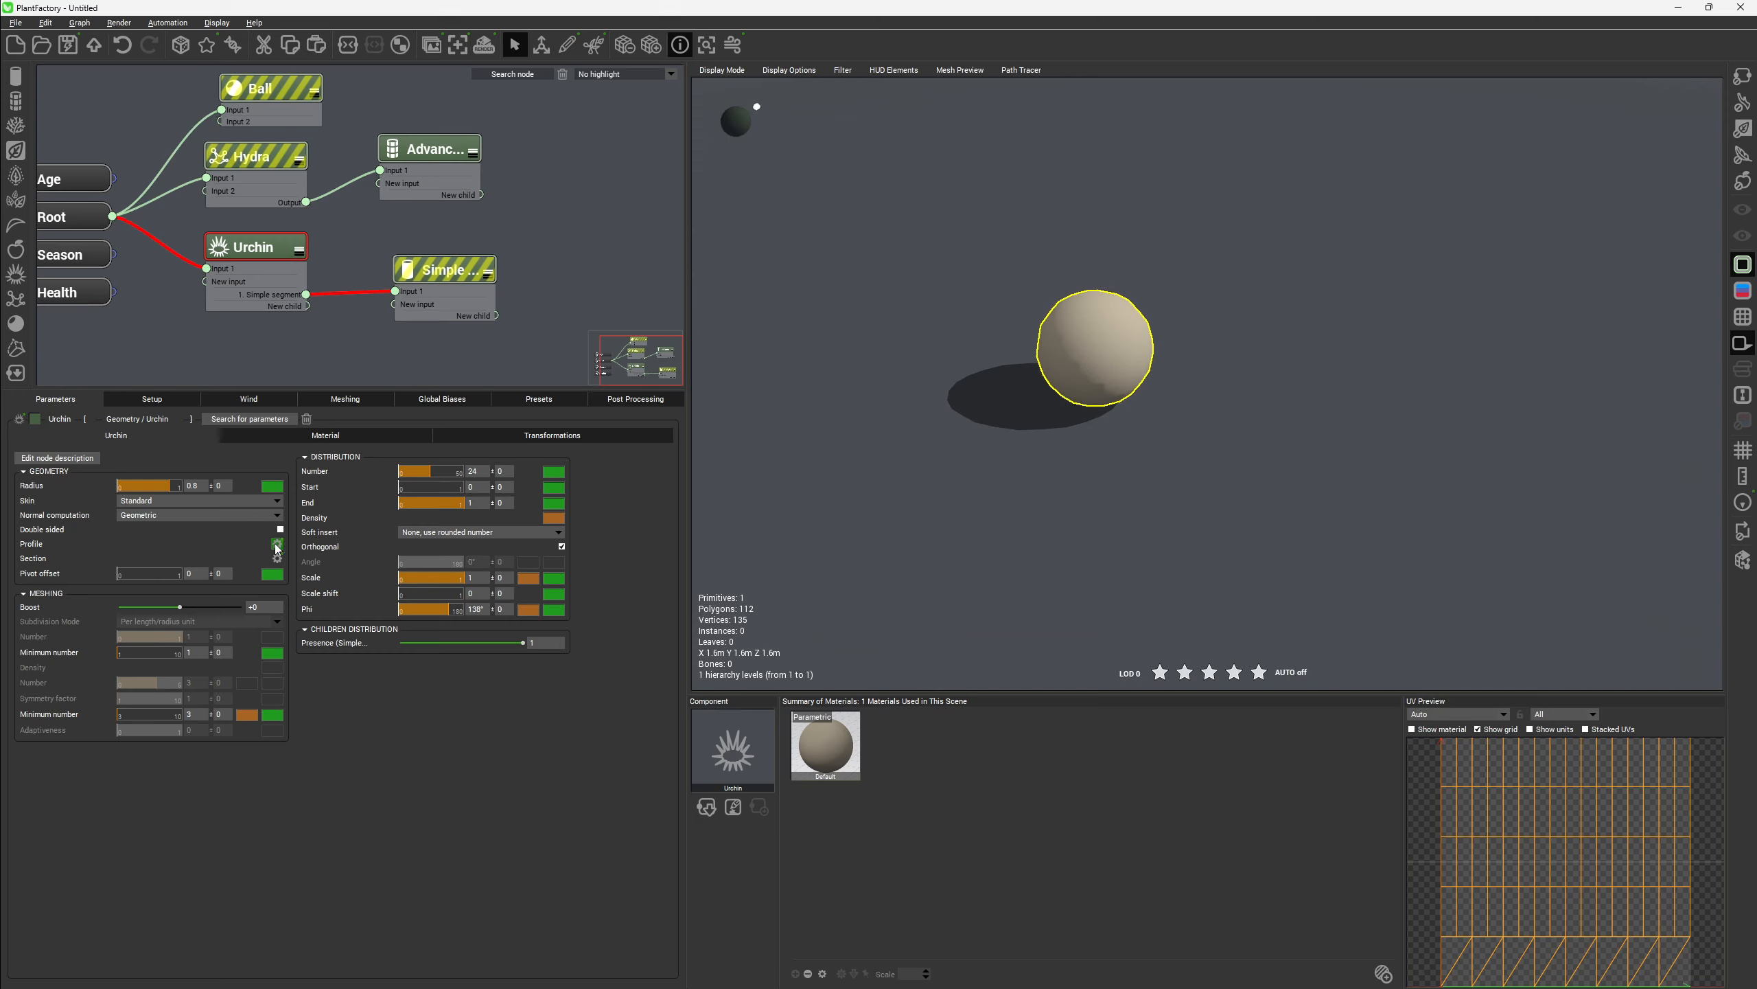
right_drag(1103, 204, 1143, 376)
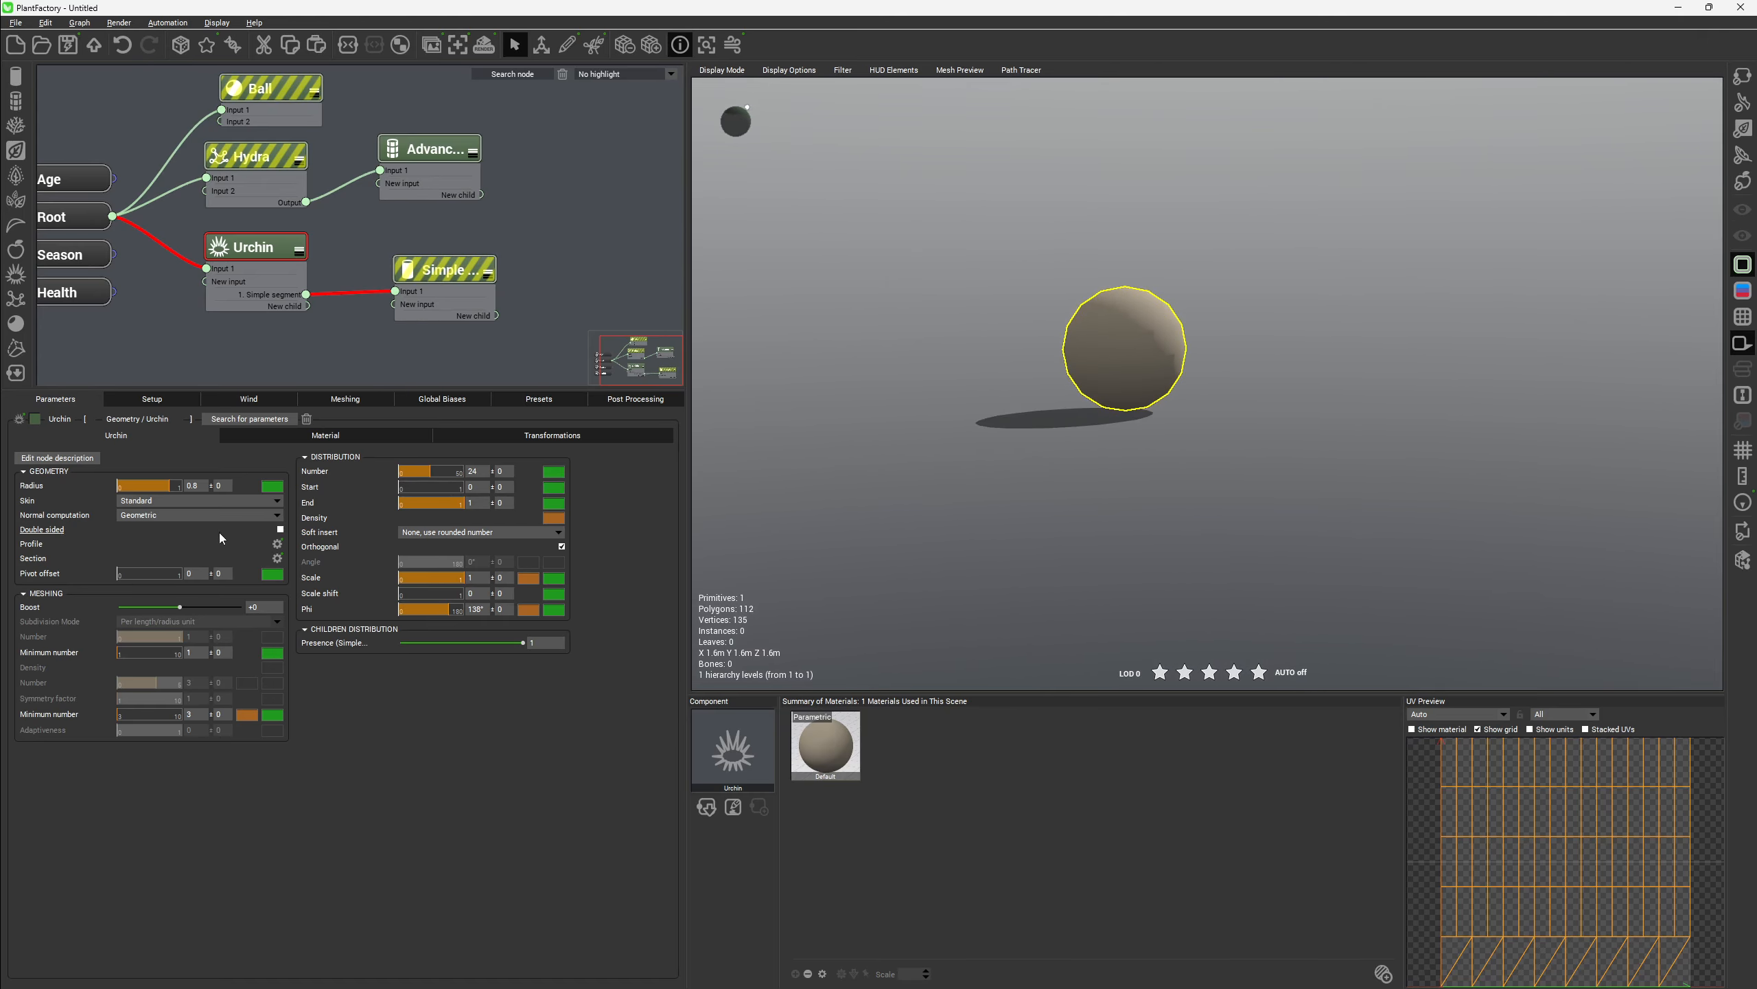
click(278, 545)
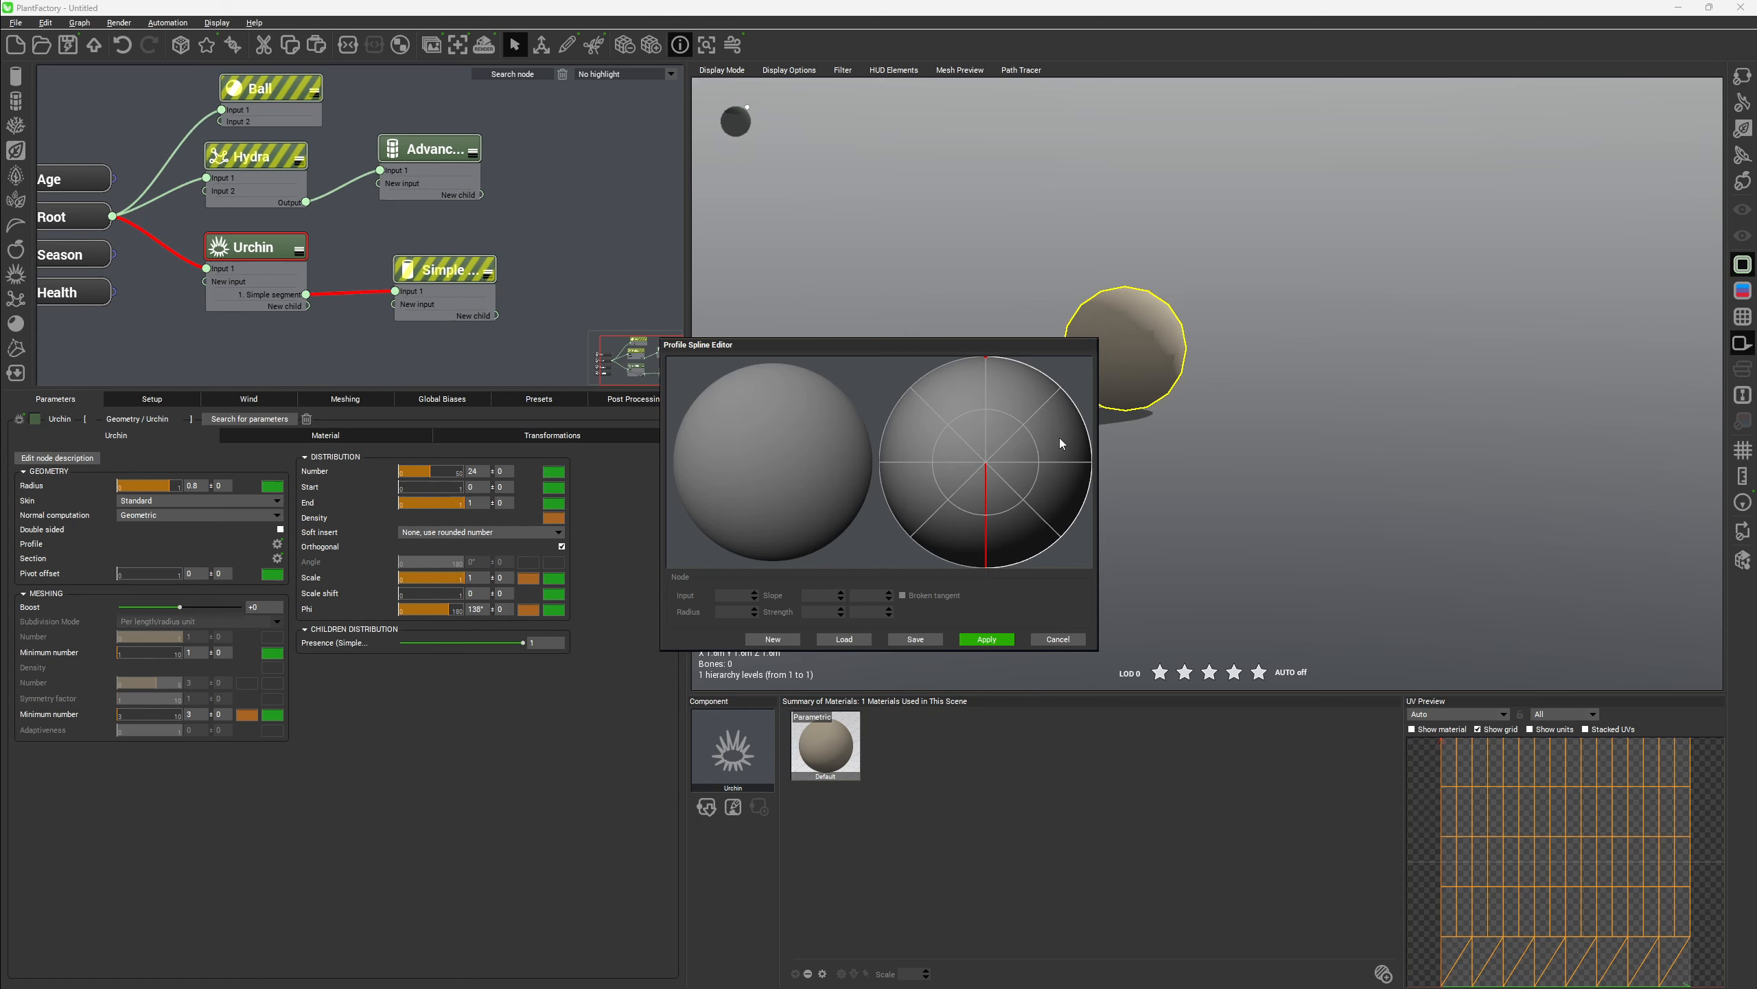
drag(1069, 397, 1021, 422)
drag(1010, 504, 1072, 522)
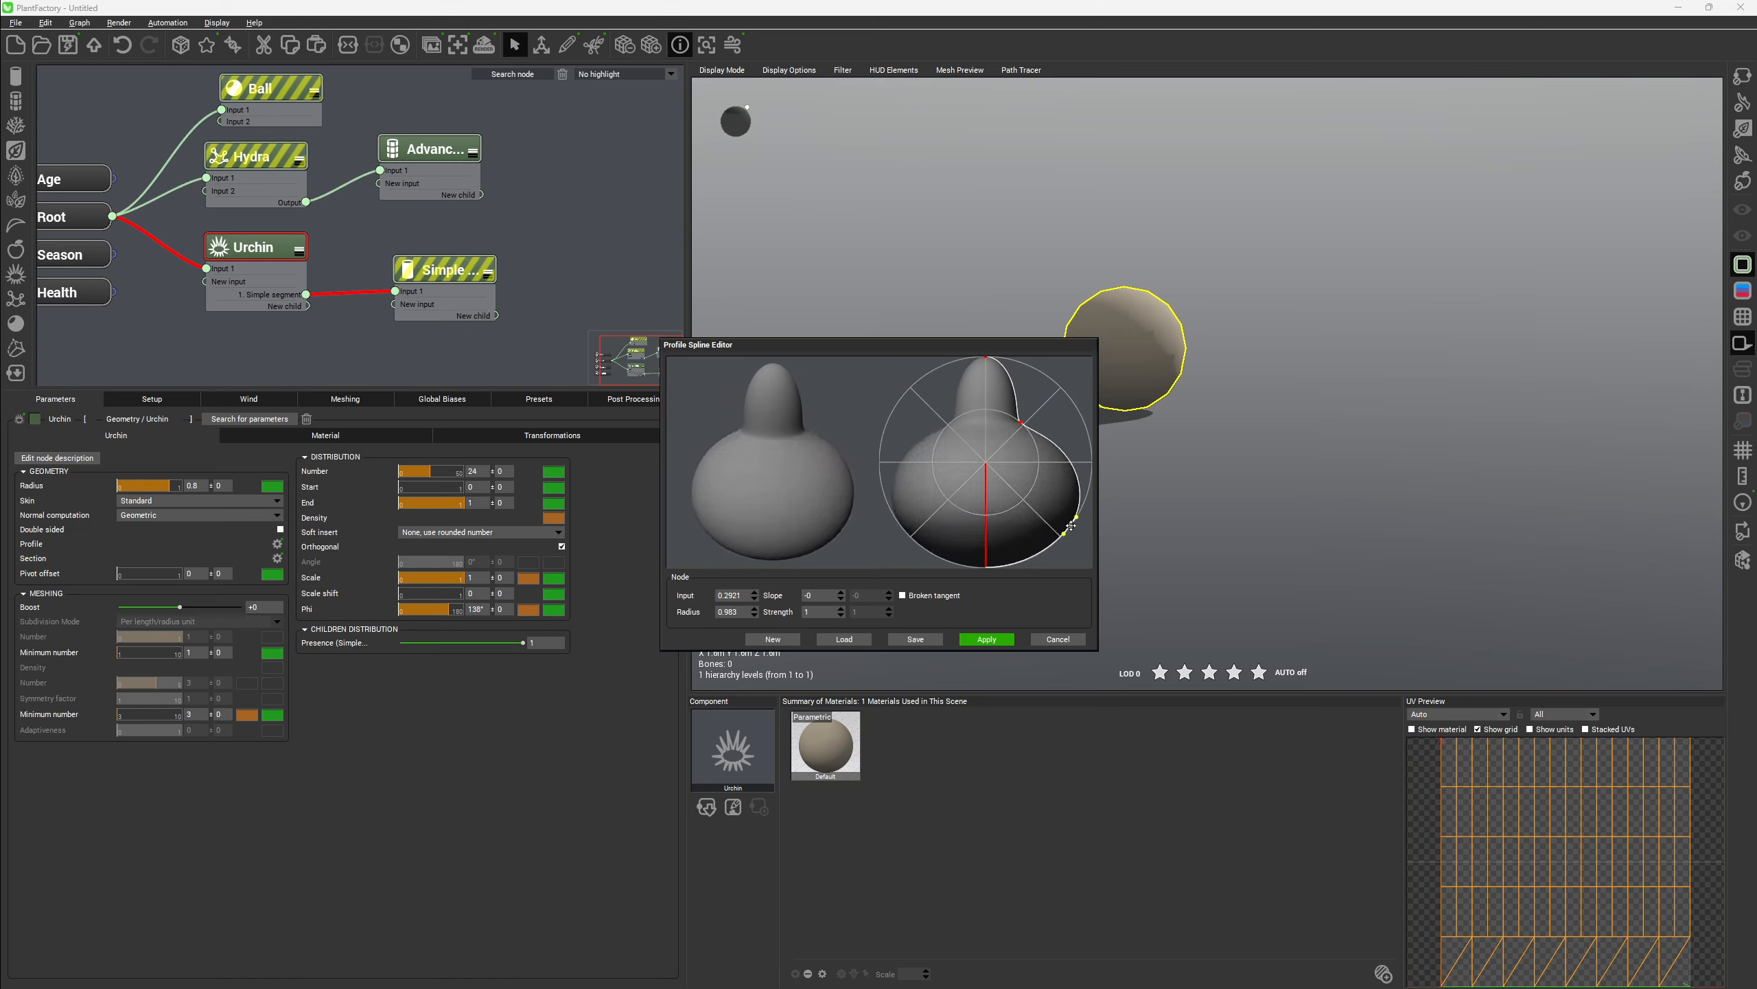
drag(1062, 458, 1065, 494)
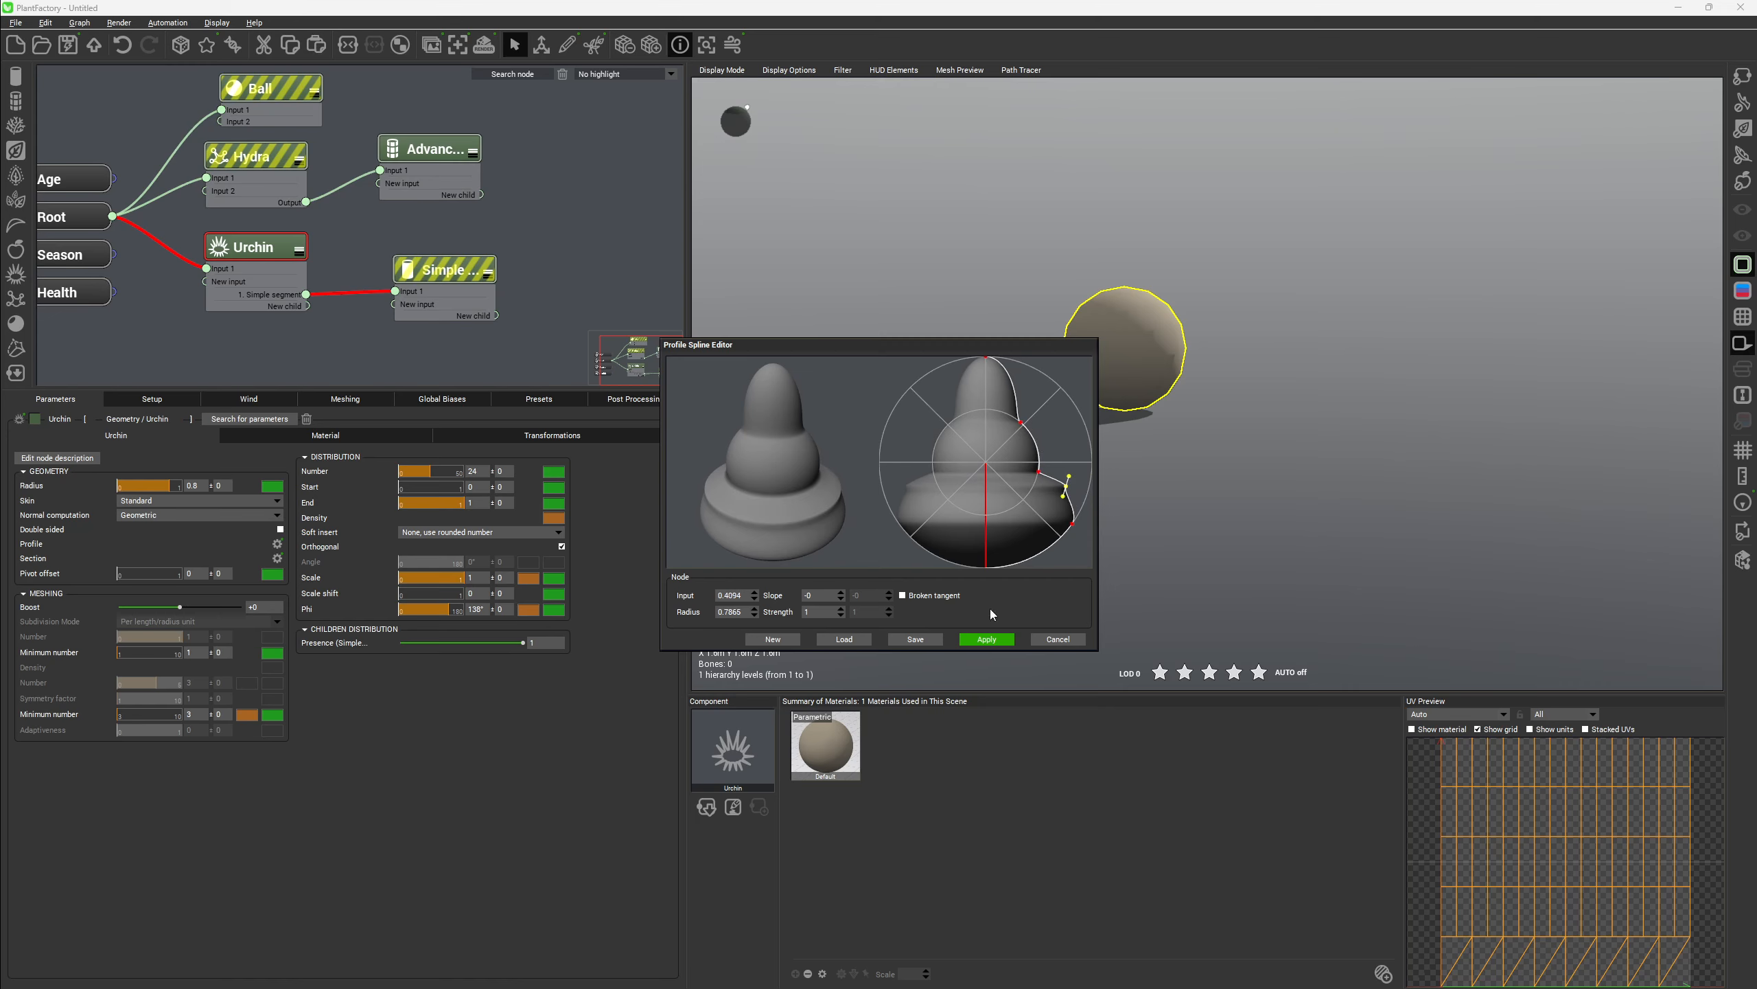
click(985, 640)
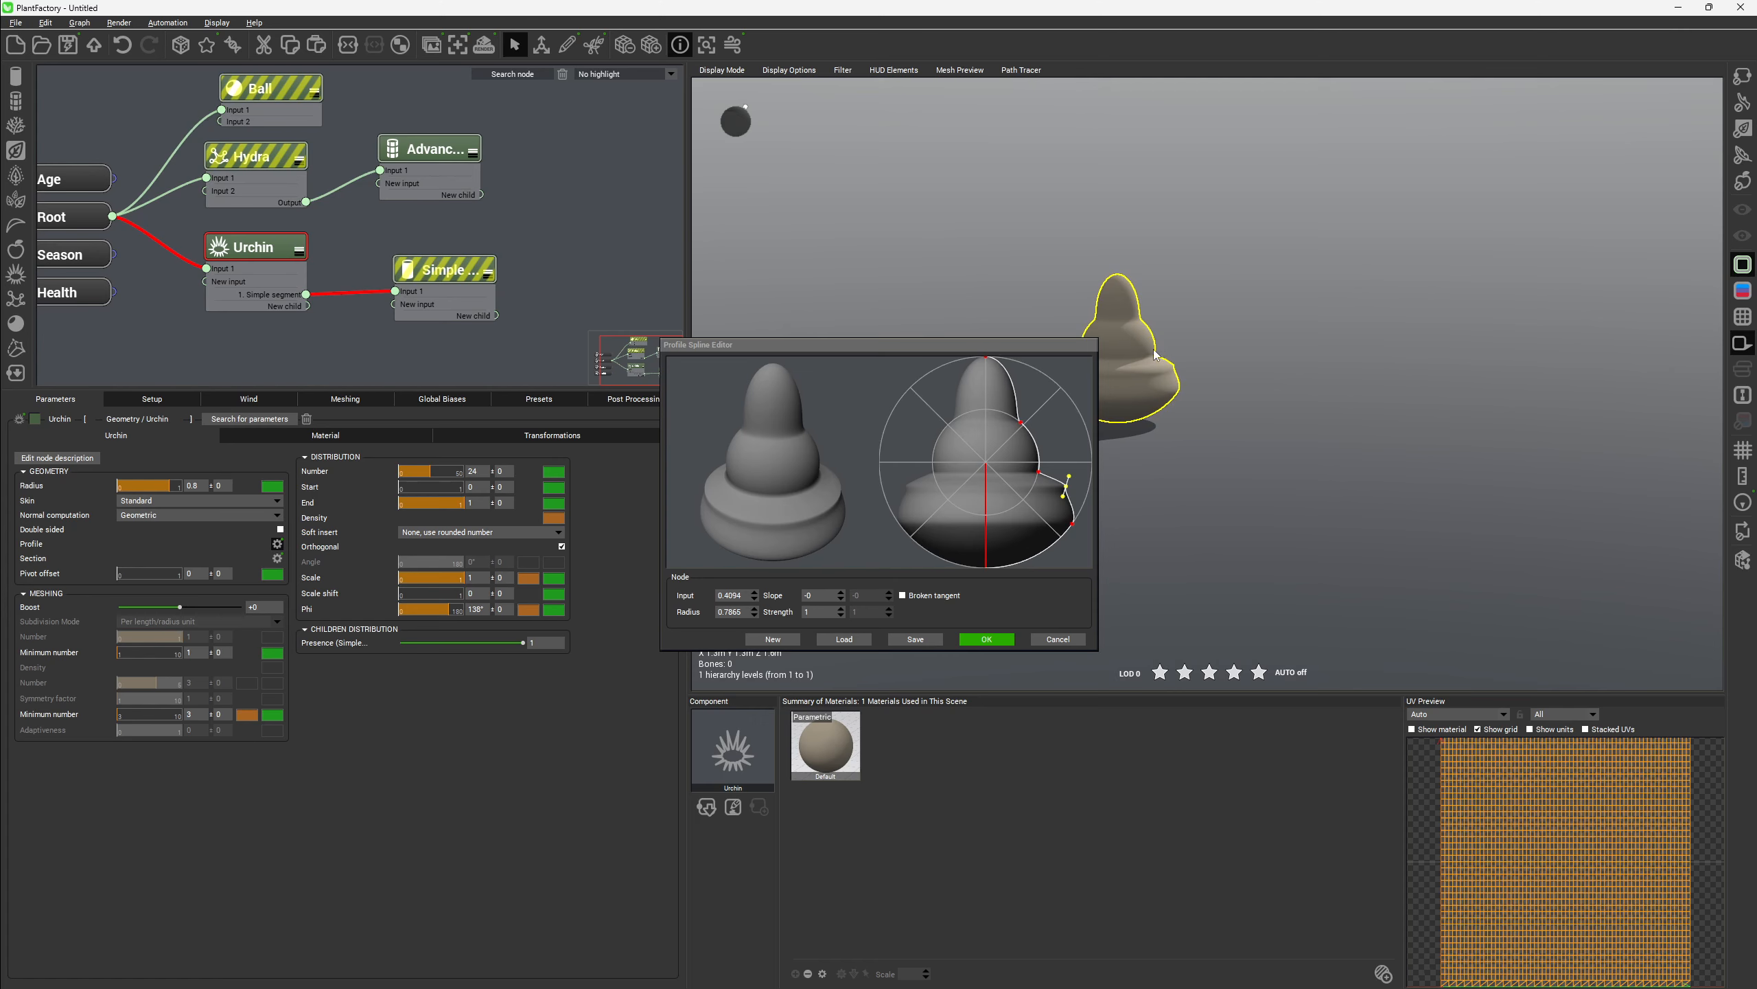
right_drag(1154, 351, 1206, 398)
scroll(1205, 398, up, 3)
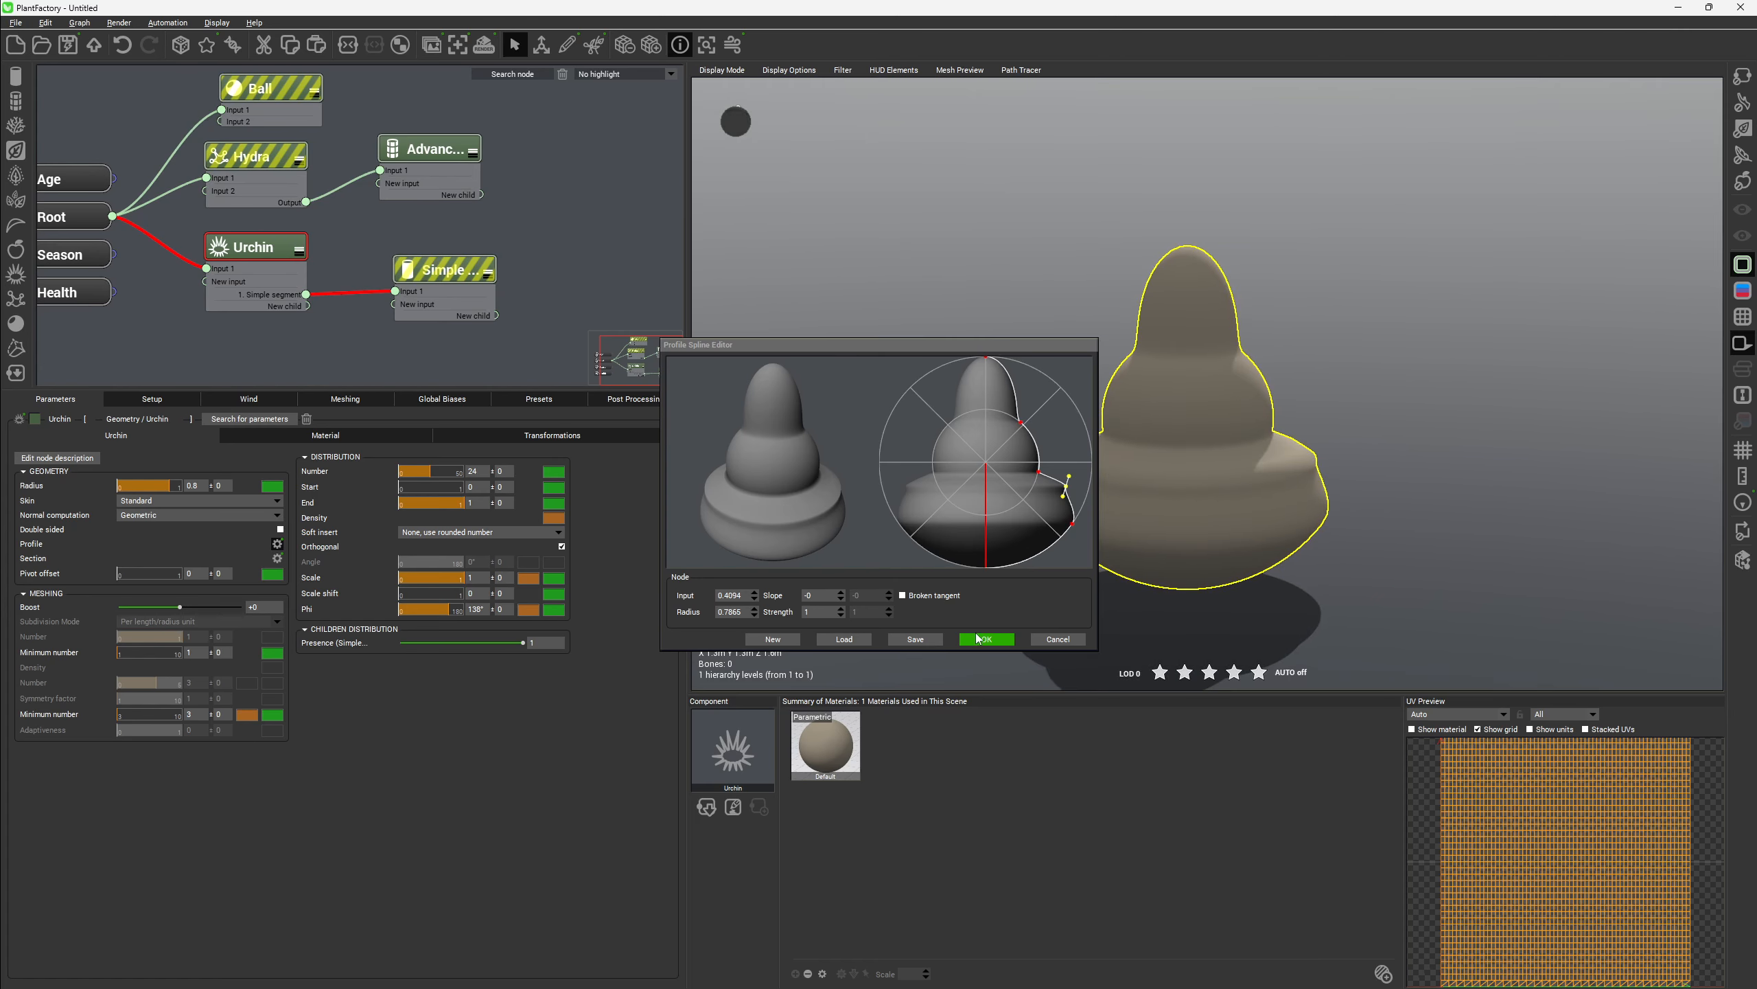
drag(1060, 588, 1061, 587)
drag(1012, 401, 1034, 372)
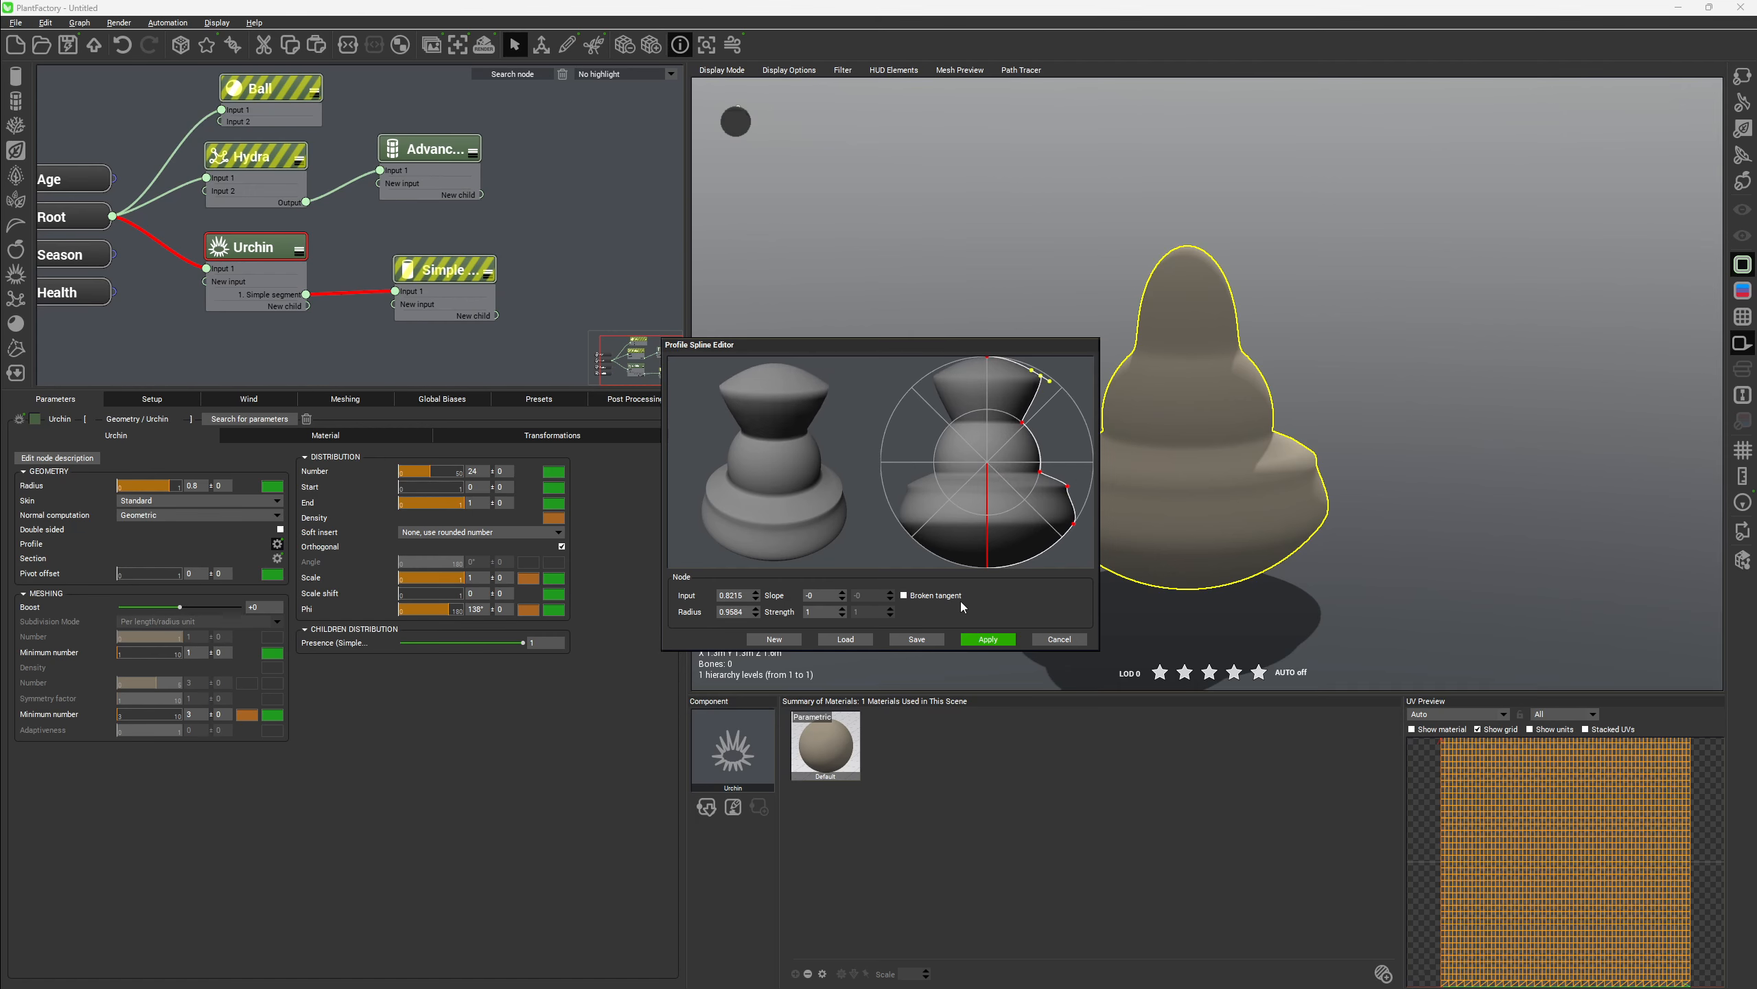
click(996, 641)
right_drag(1251, 313, 1224, 454)
click(988, 639)
click(278, 546)
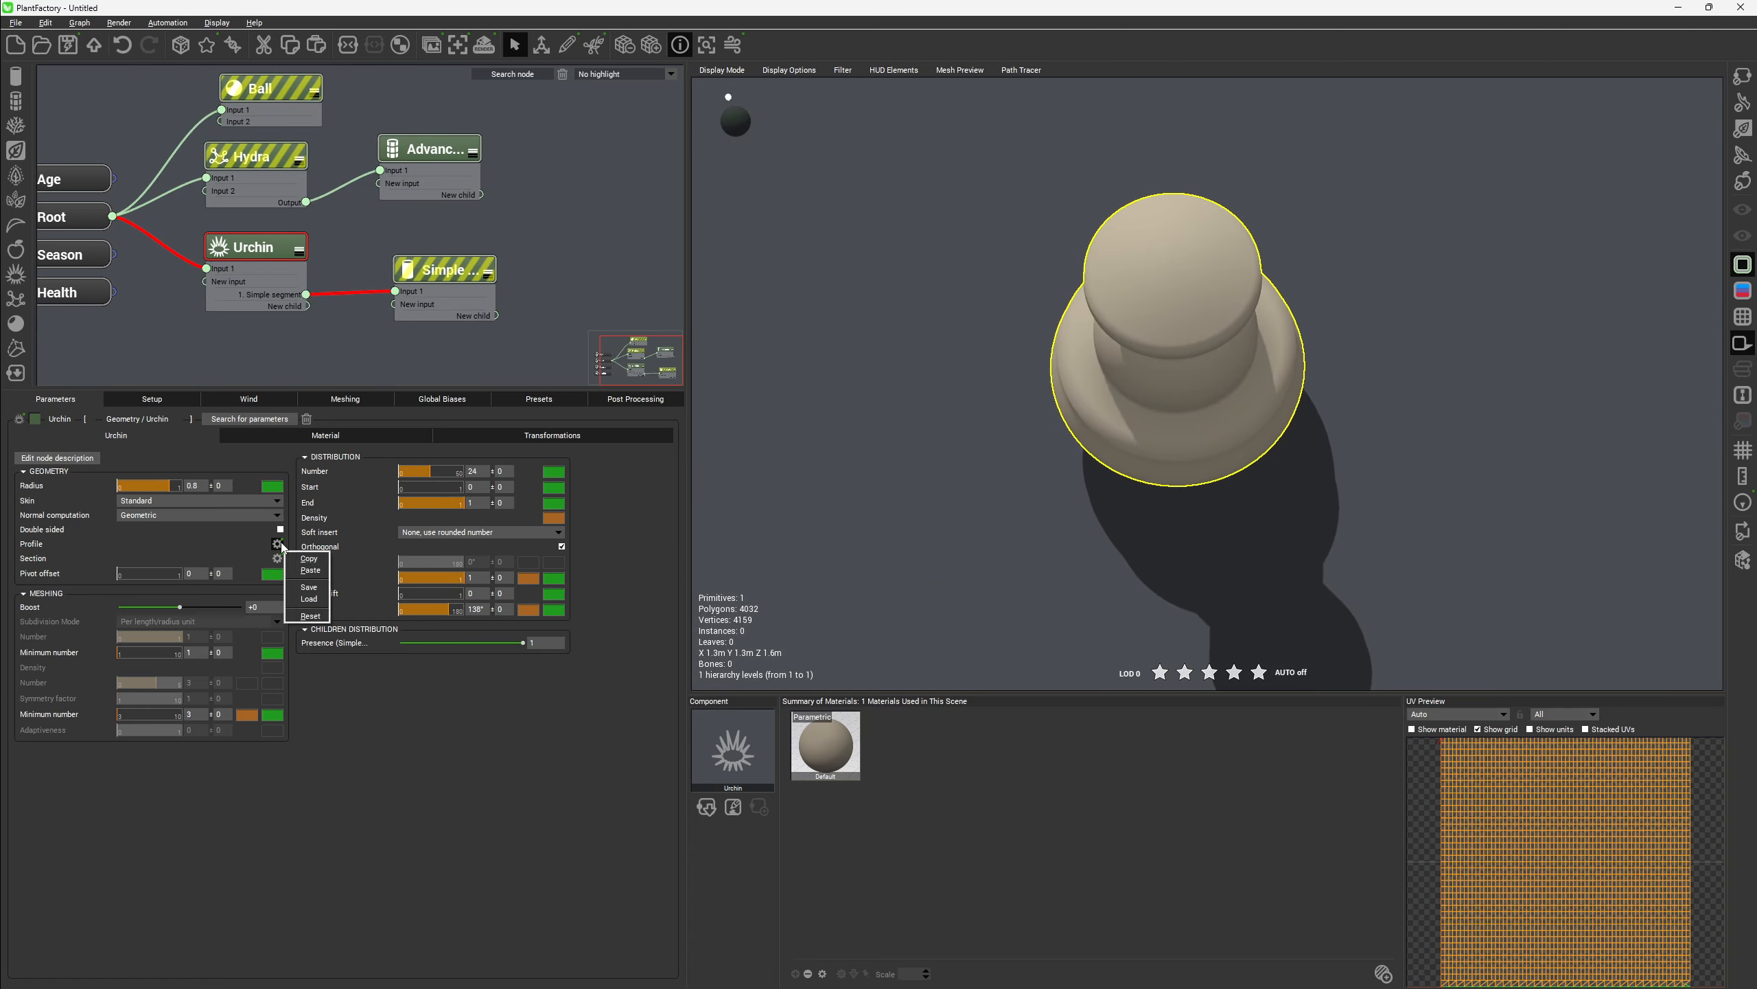
click(304, 603)
right_drag(951, 303, 1086, 353)
Cut a deep inward notch into one side of the Urchin's section spline, keep a node at radius 1, and apply it
click(277, 558)
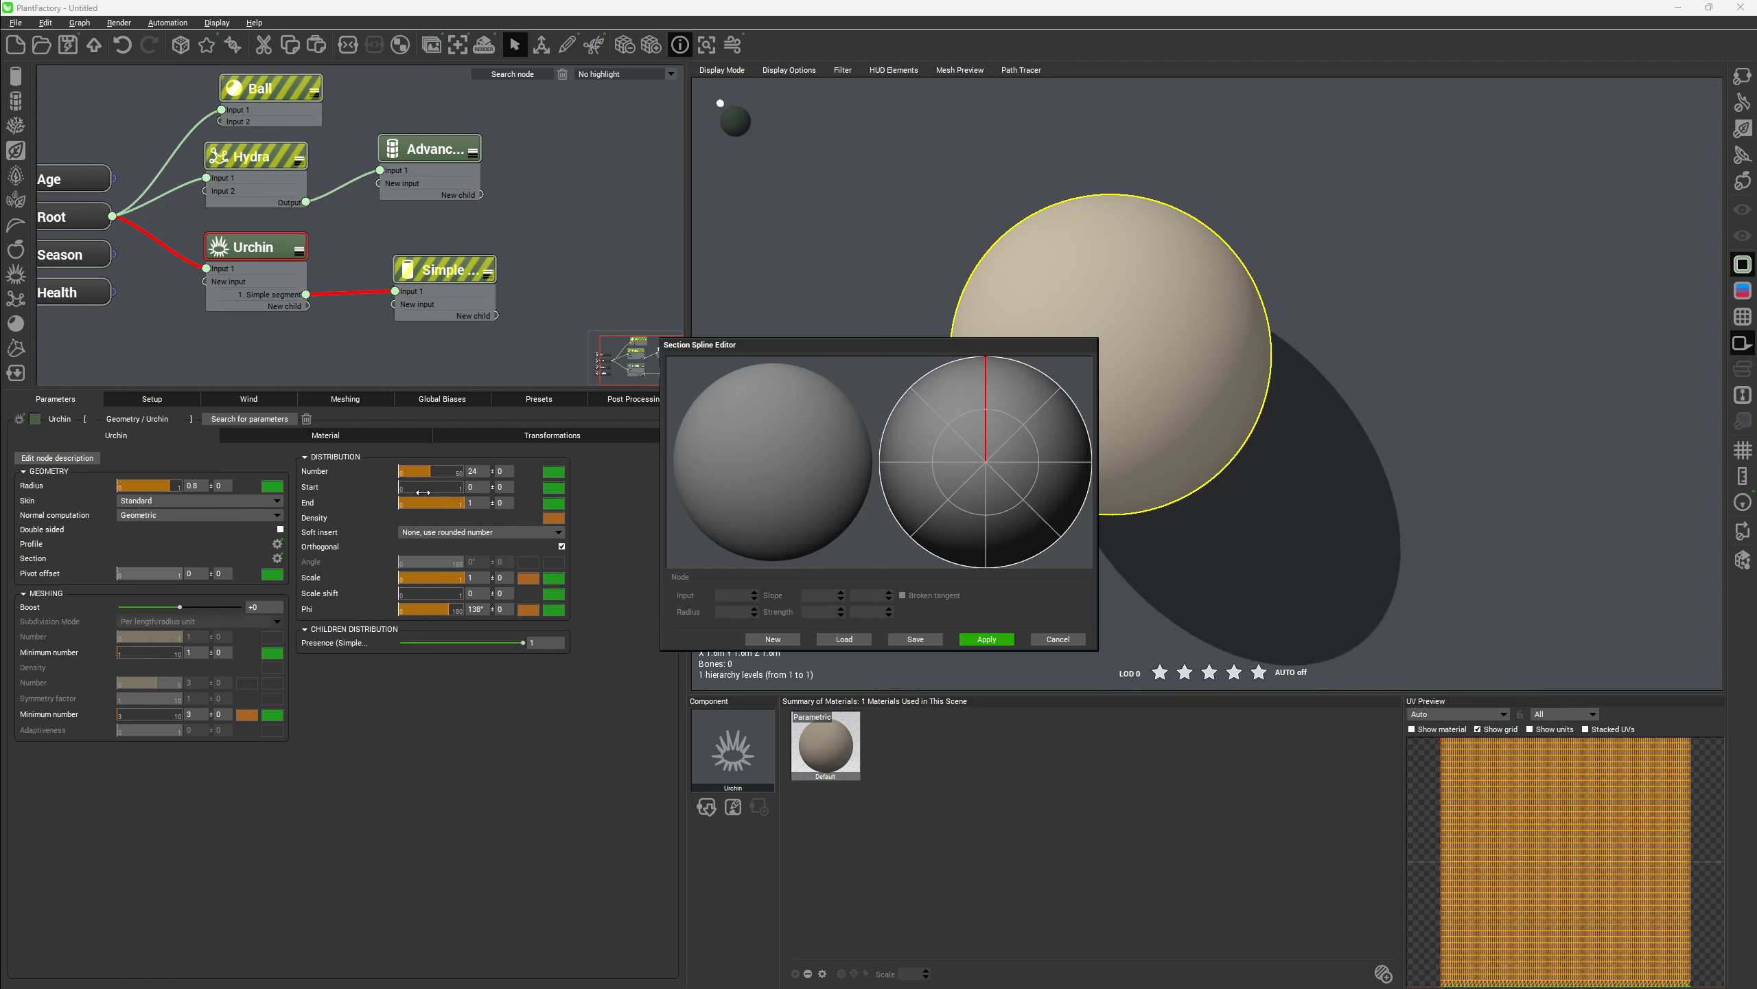
drag(1064, 396, 1061, 540)
click(986, 638)
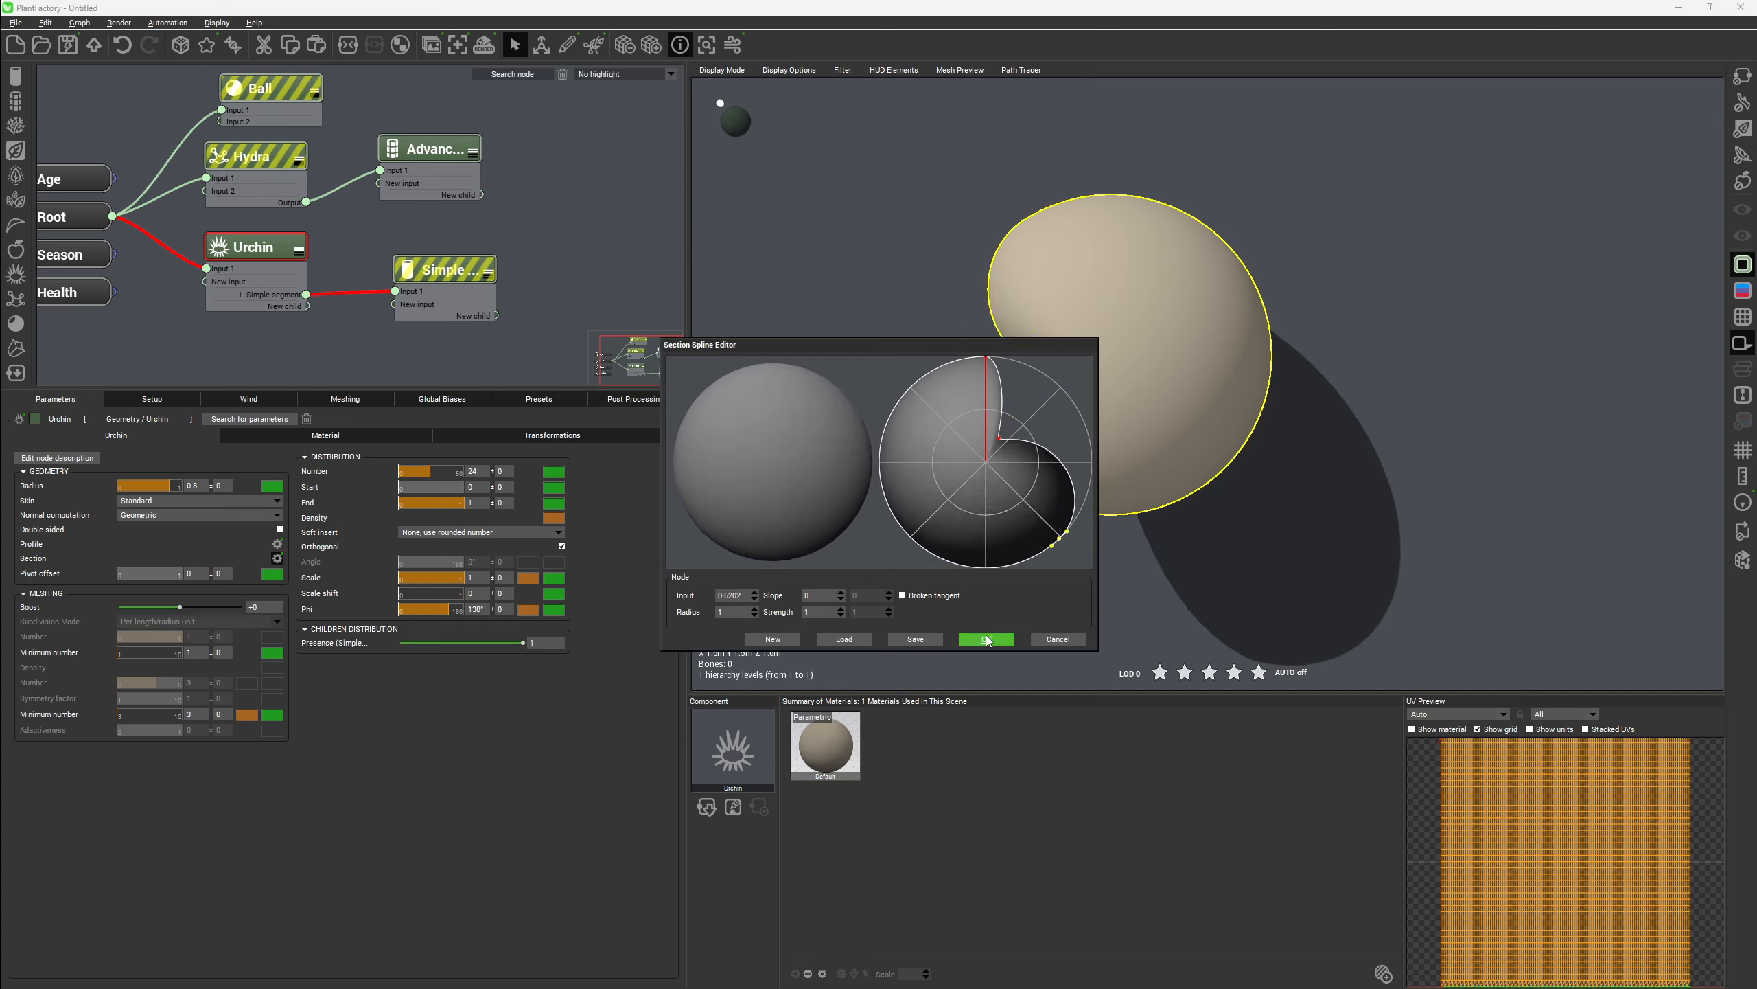
Deepen the notch in the Urchin's section spline to a node radius of about 0.01, then apply and accept it
drag(994, 344, 637, 297)
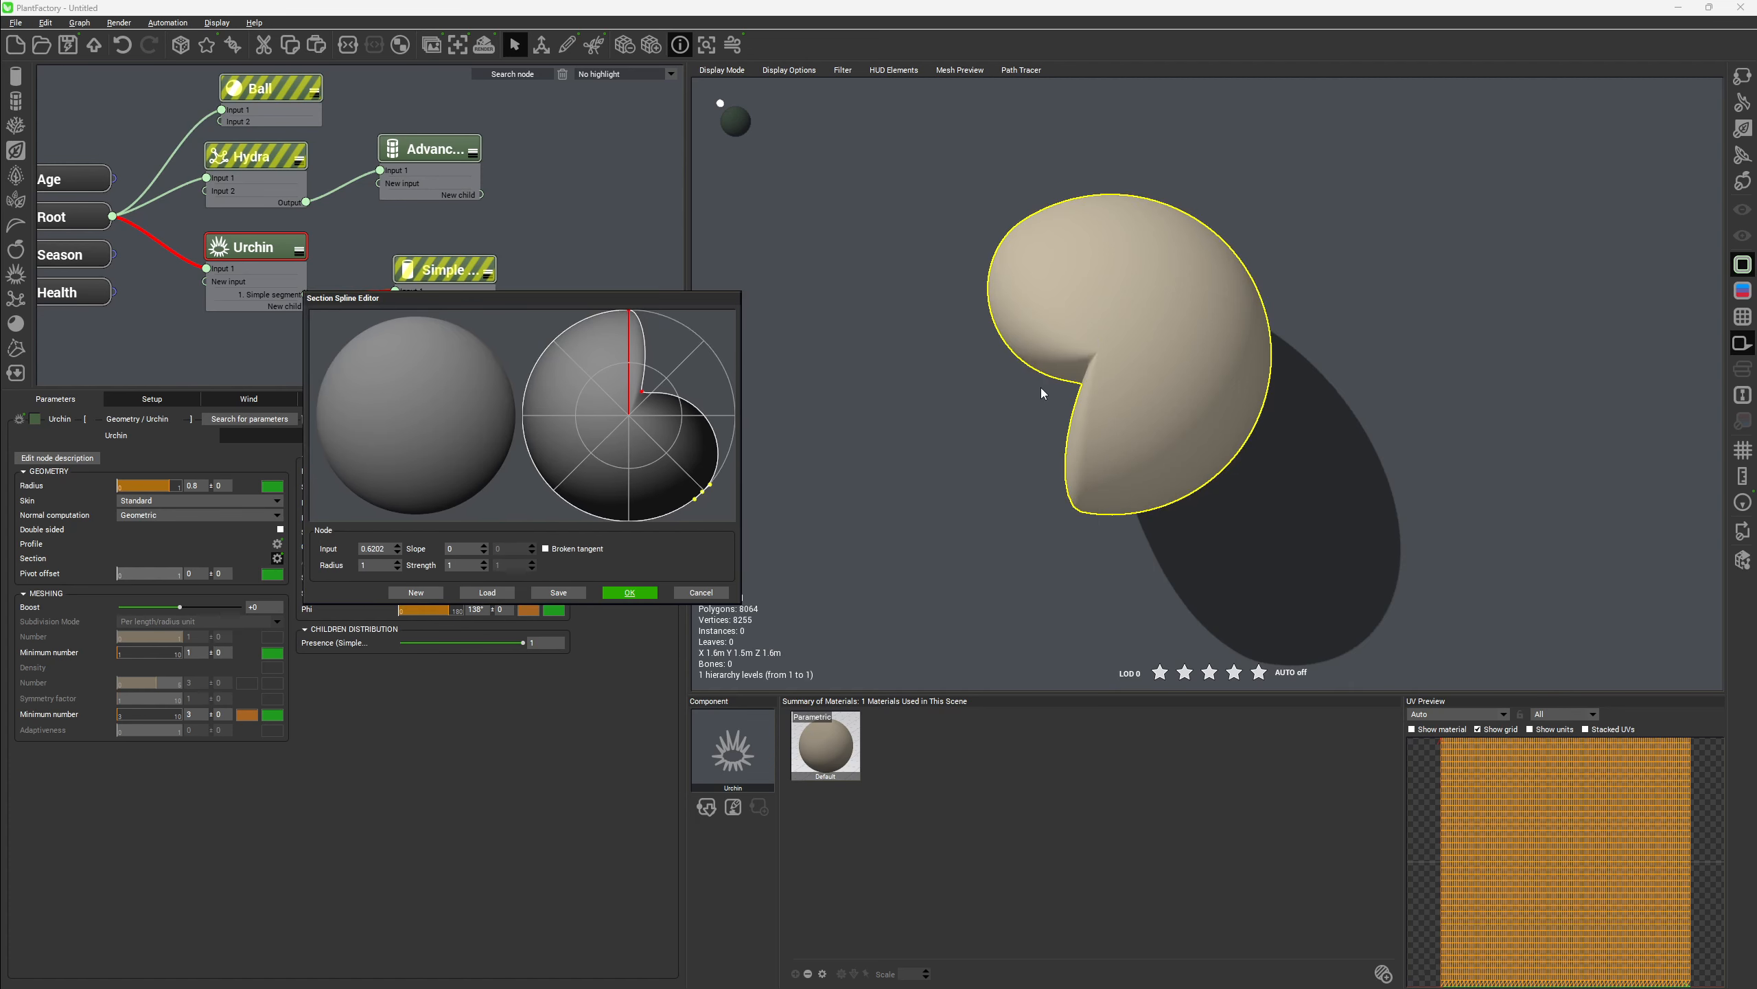
drag(650, 393, 631, 415)
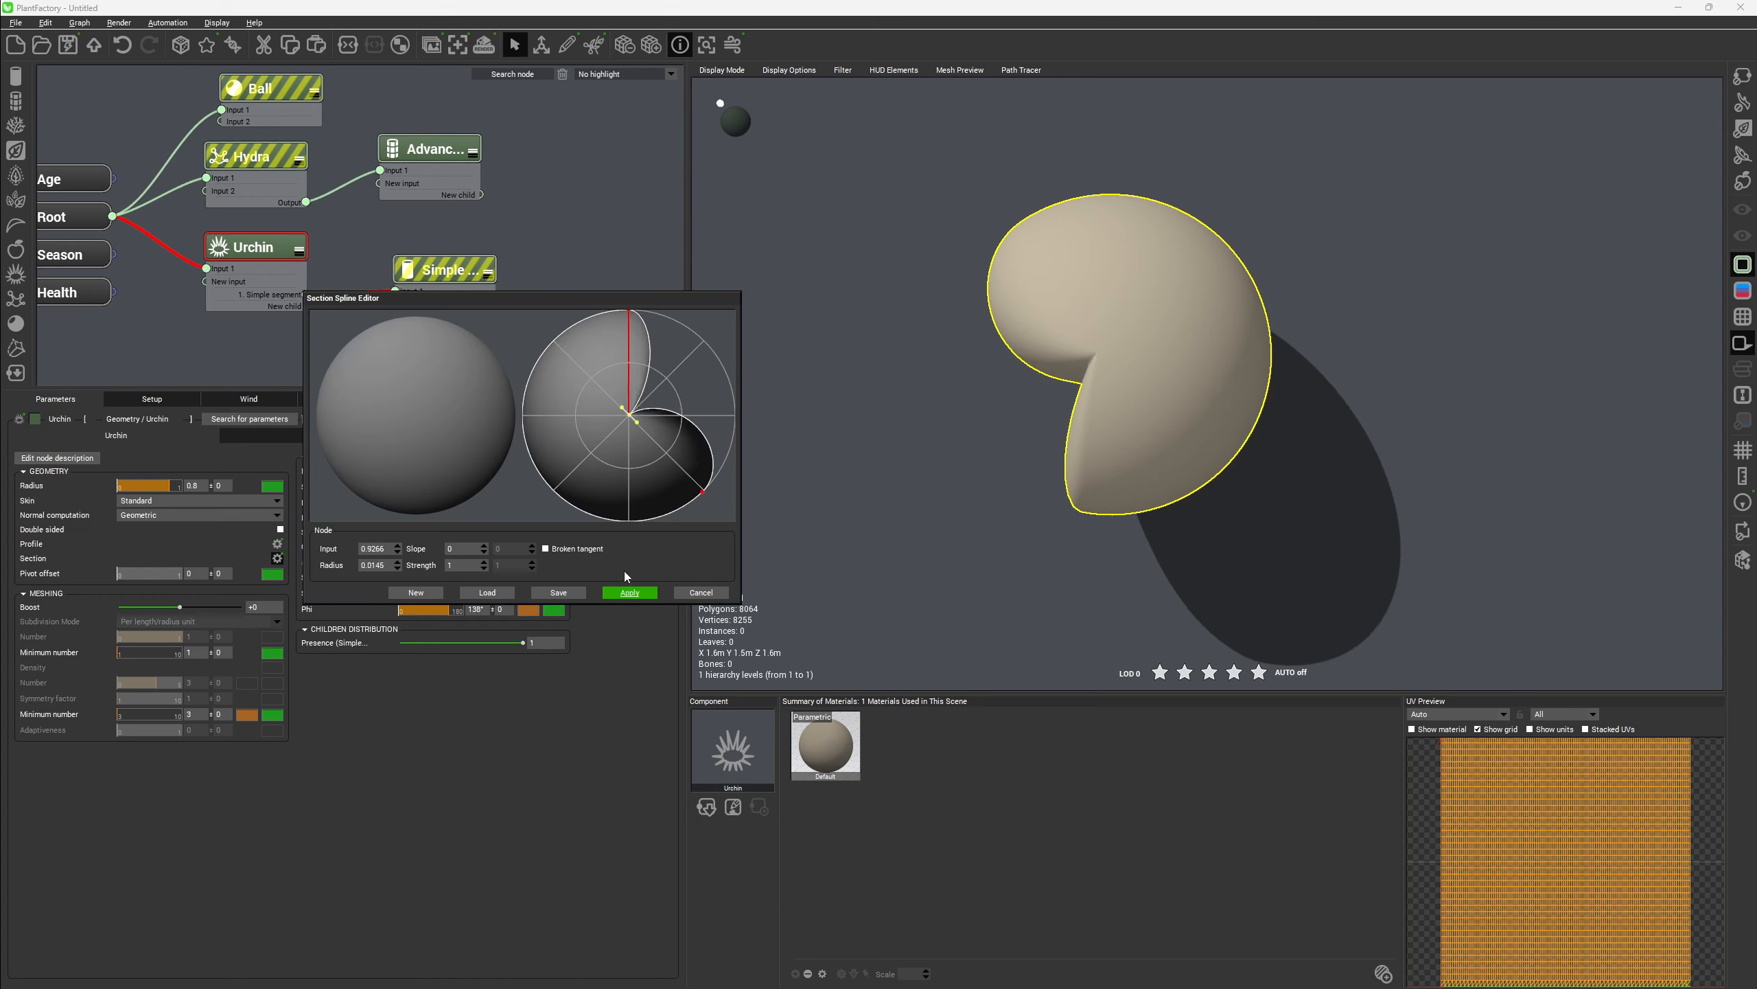
click(629, 592)
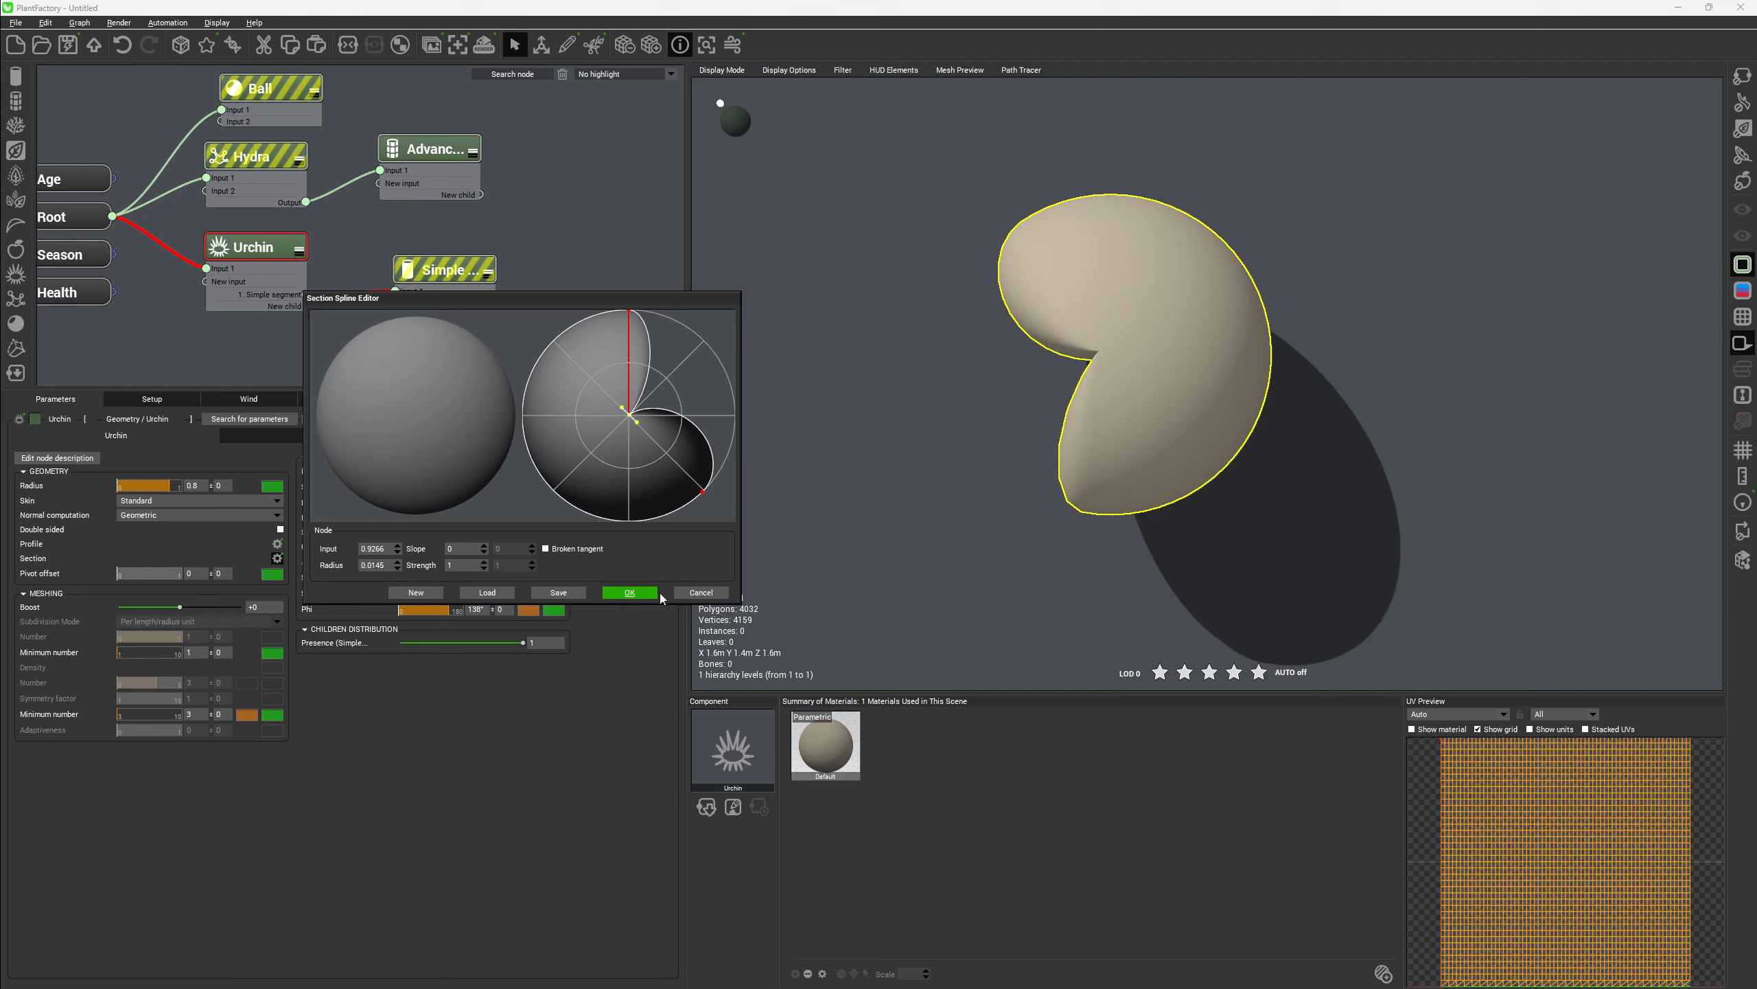
click(649, 596)
mouse_move(990, 360)
right_down()
mouse_move(1112, 223)
mouse_move(957, 258)
mouse_move(968, 371)
right_up()
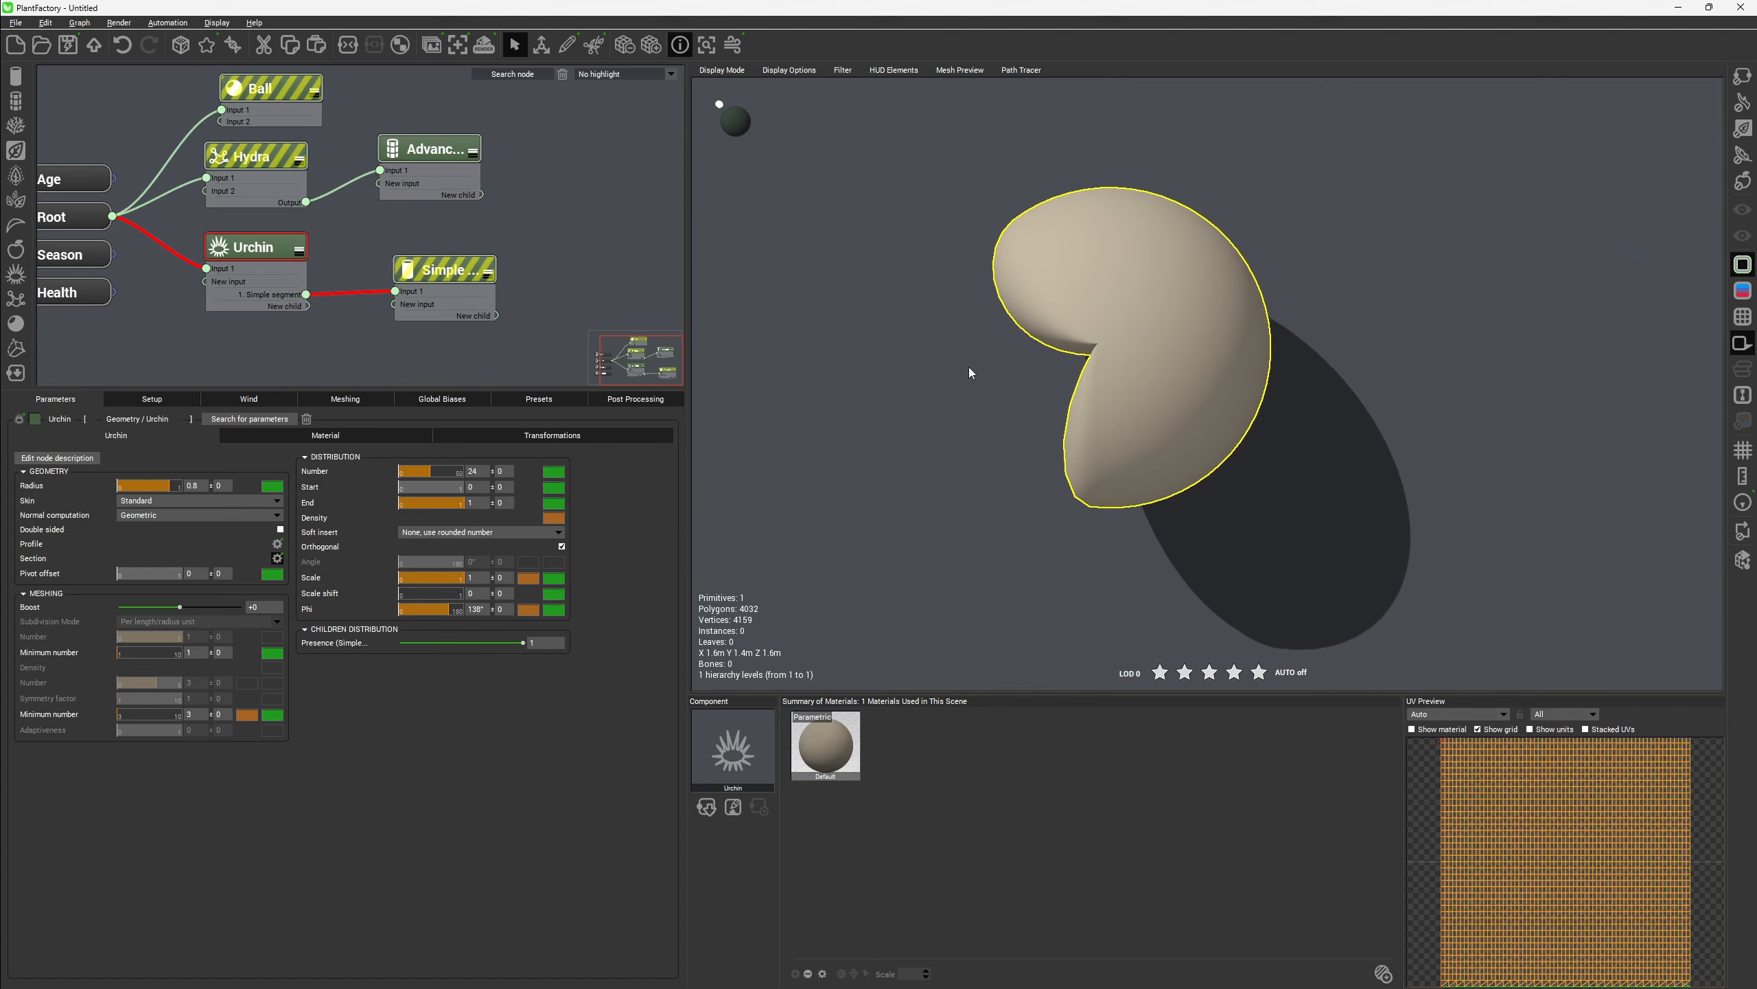
Split the Urchin's section spline into two opposite lobes by pinching it to the centre, with a radius-1 node at input 0.5, and accept it
click(277, 558)
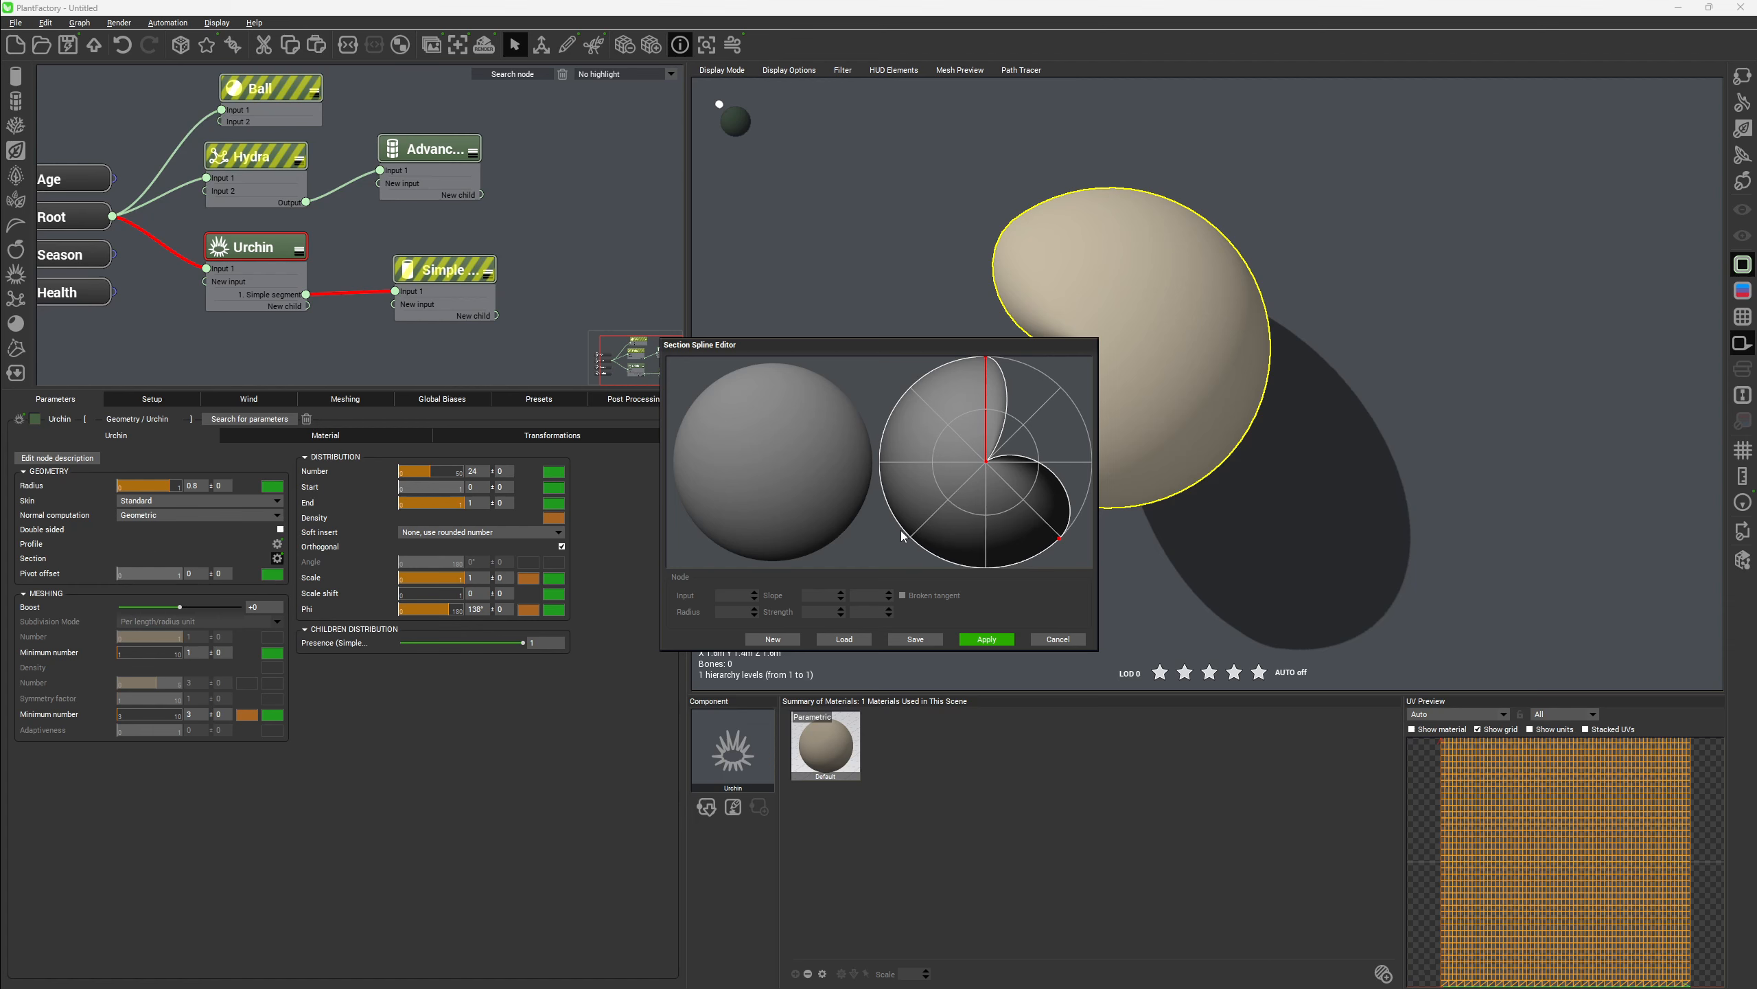
drag(902, 534, 890, 404)
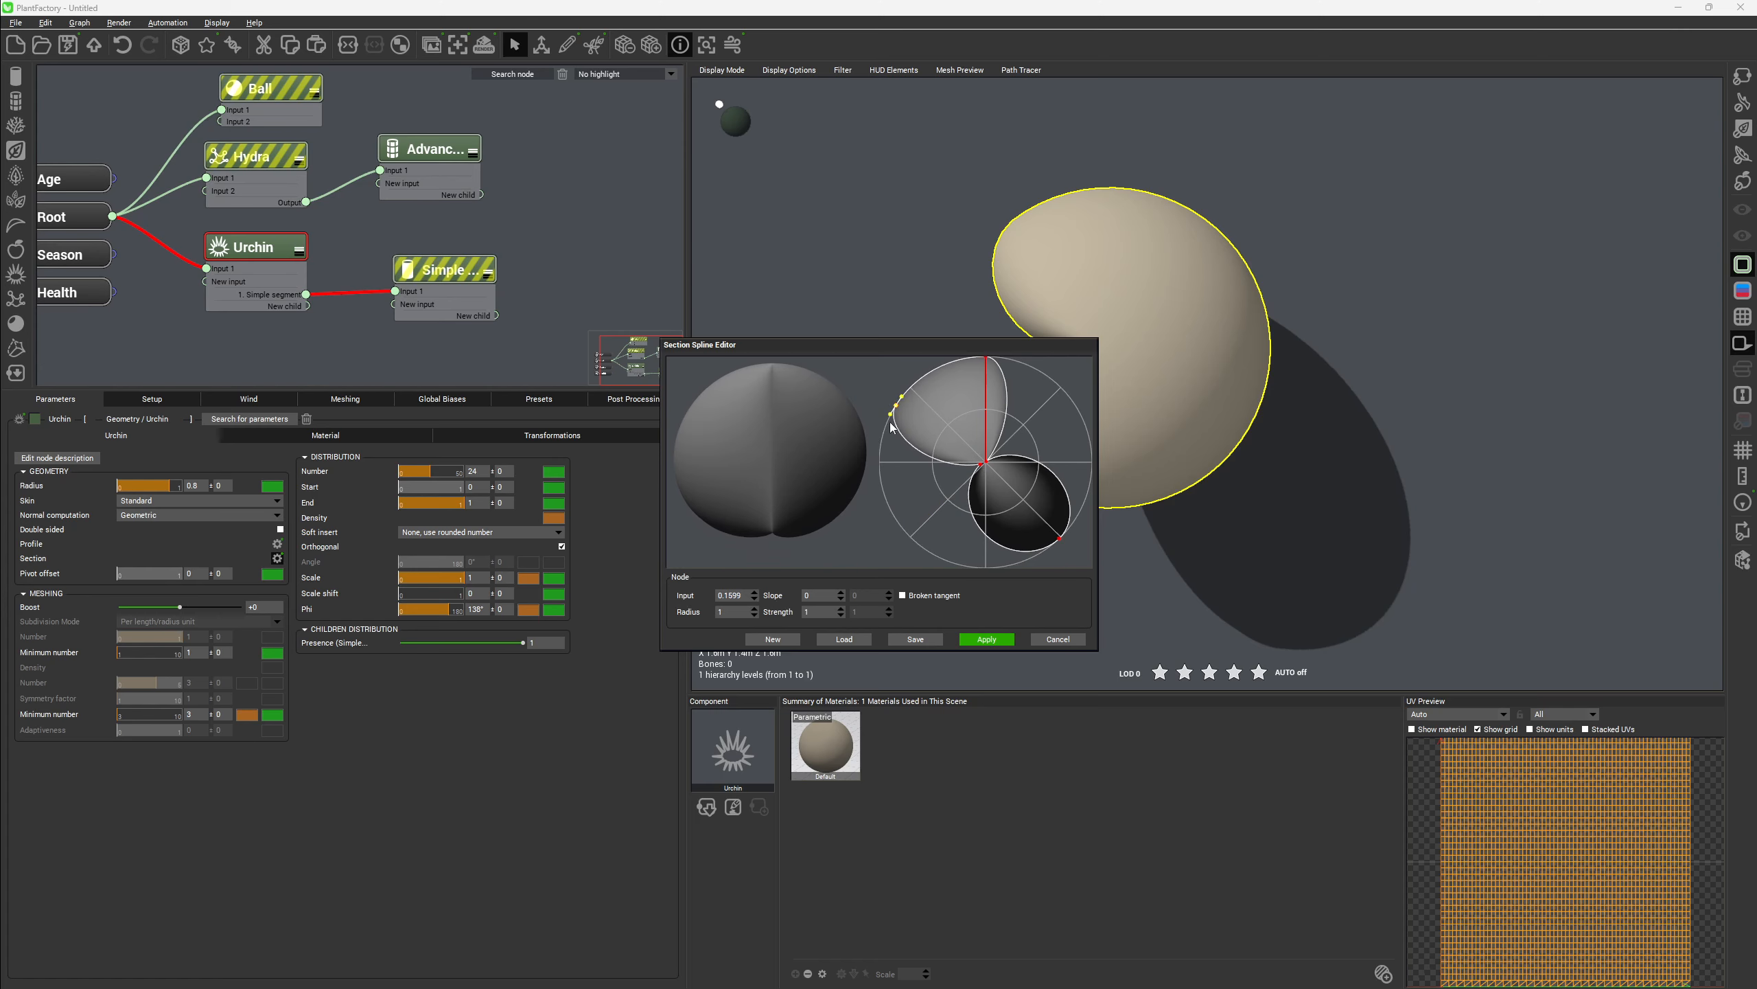
drag(1012, 545, 983, 567)
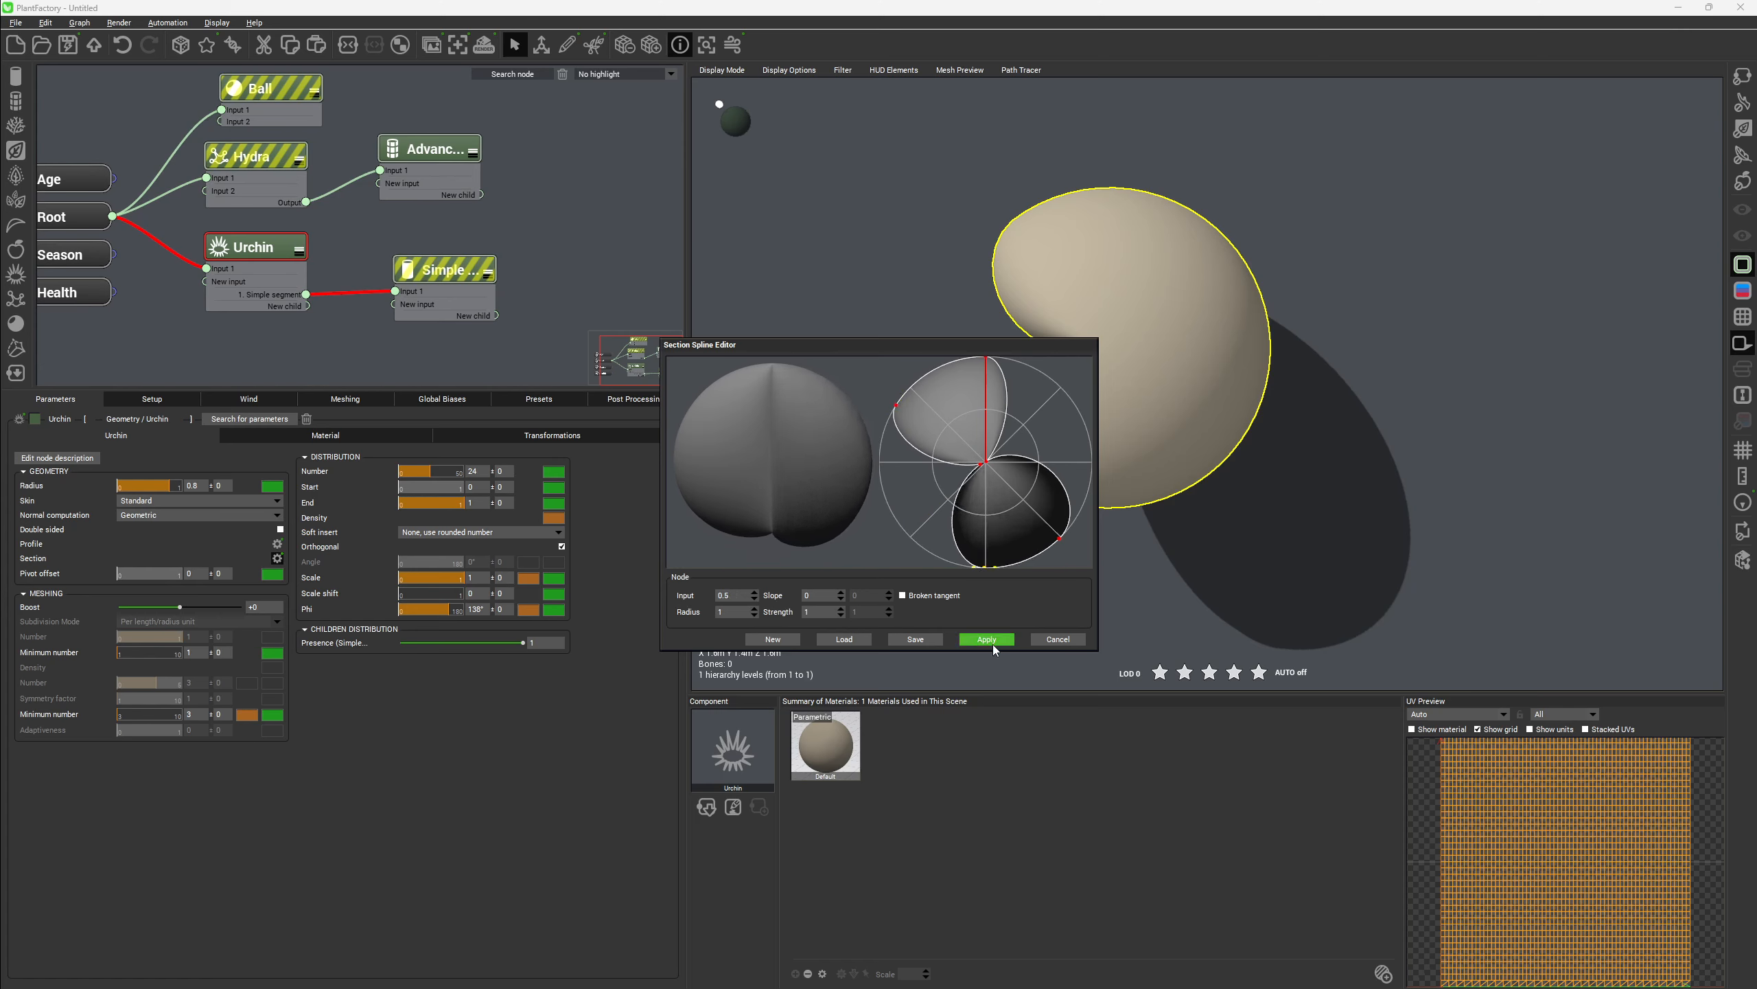
click(987, 638)
click(999, 636)
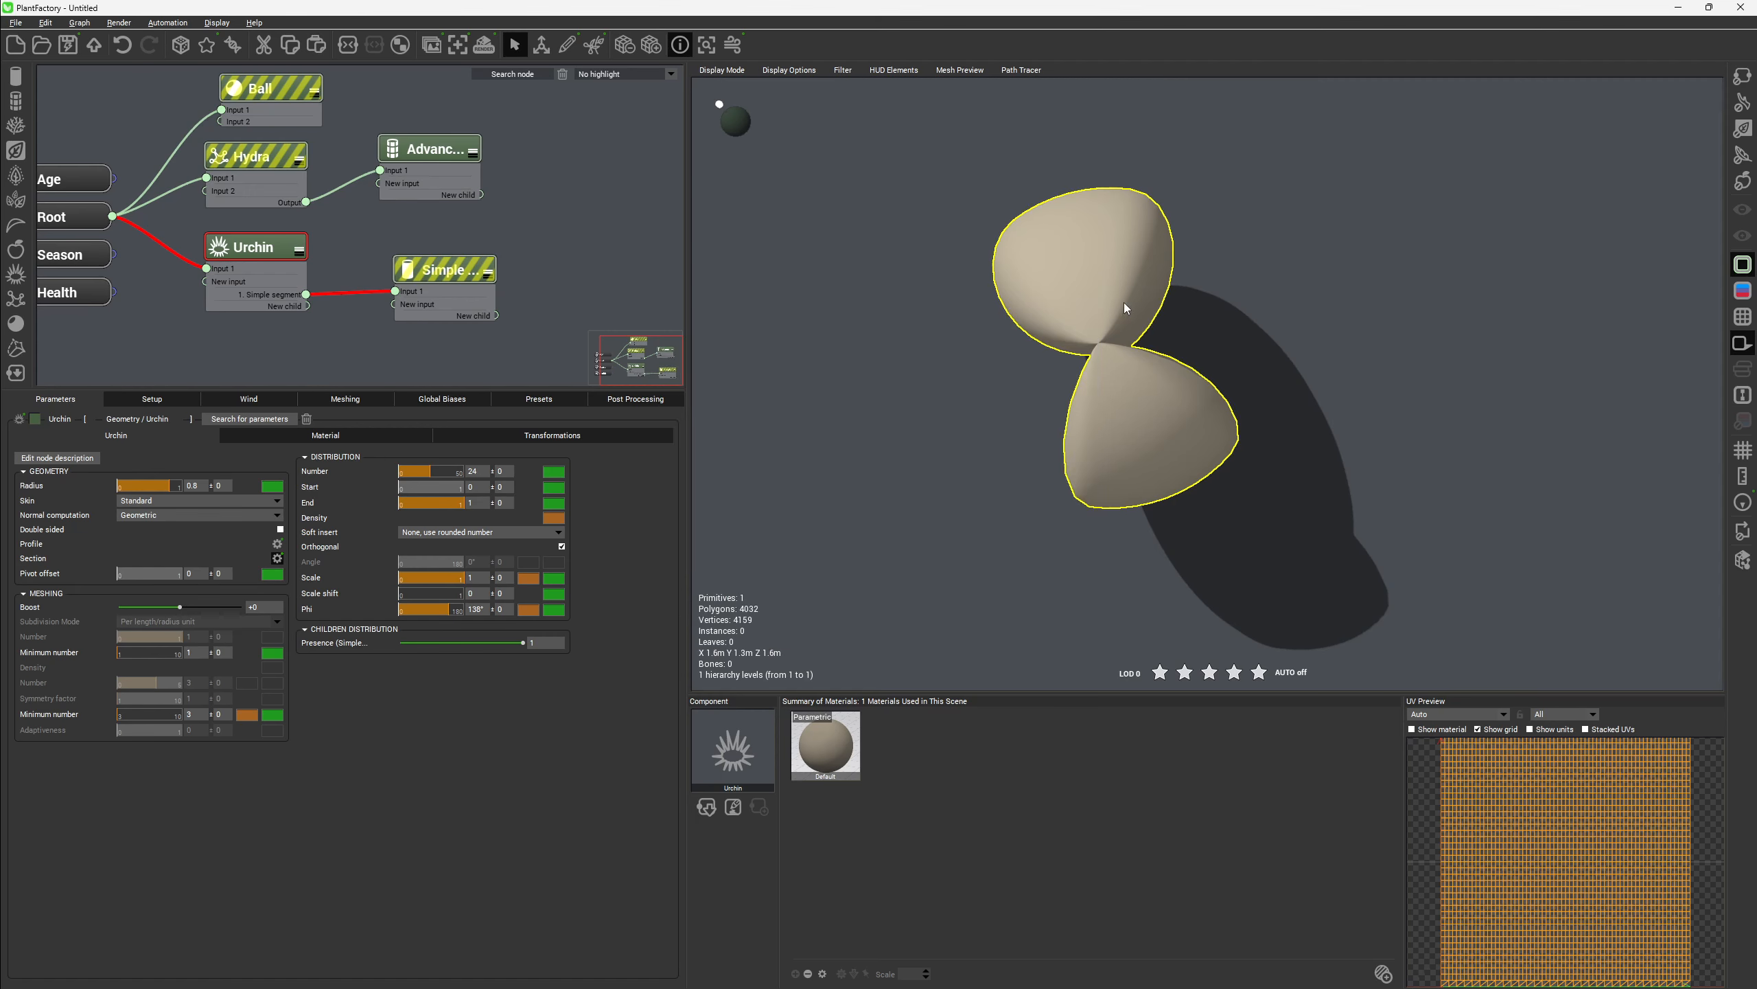
drag(1123, 303, 1290, 200)
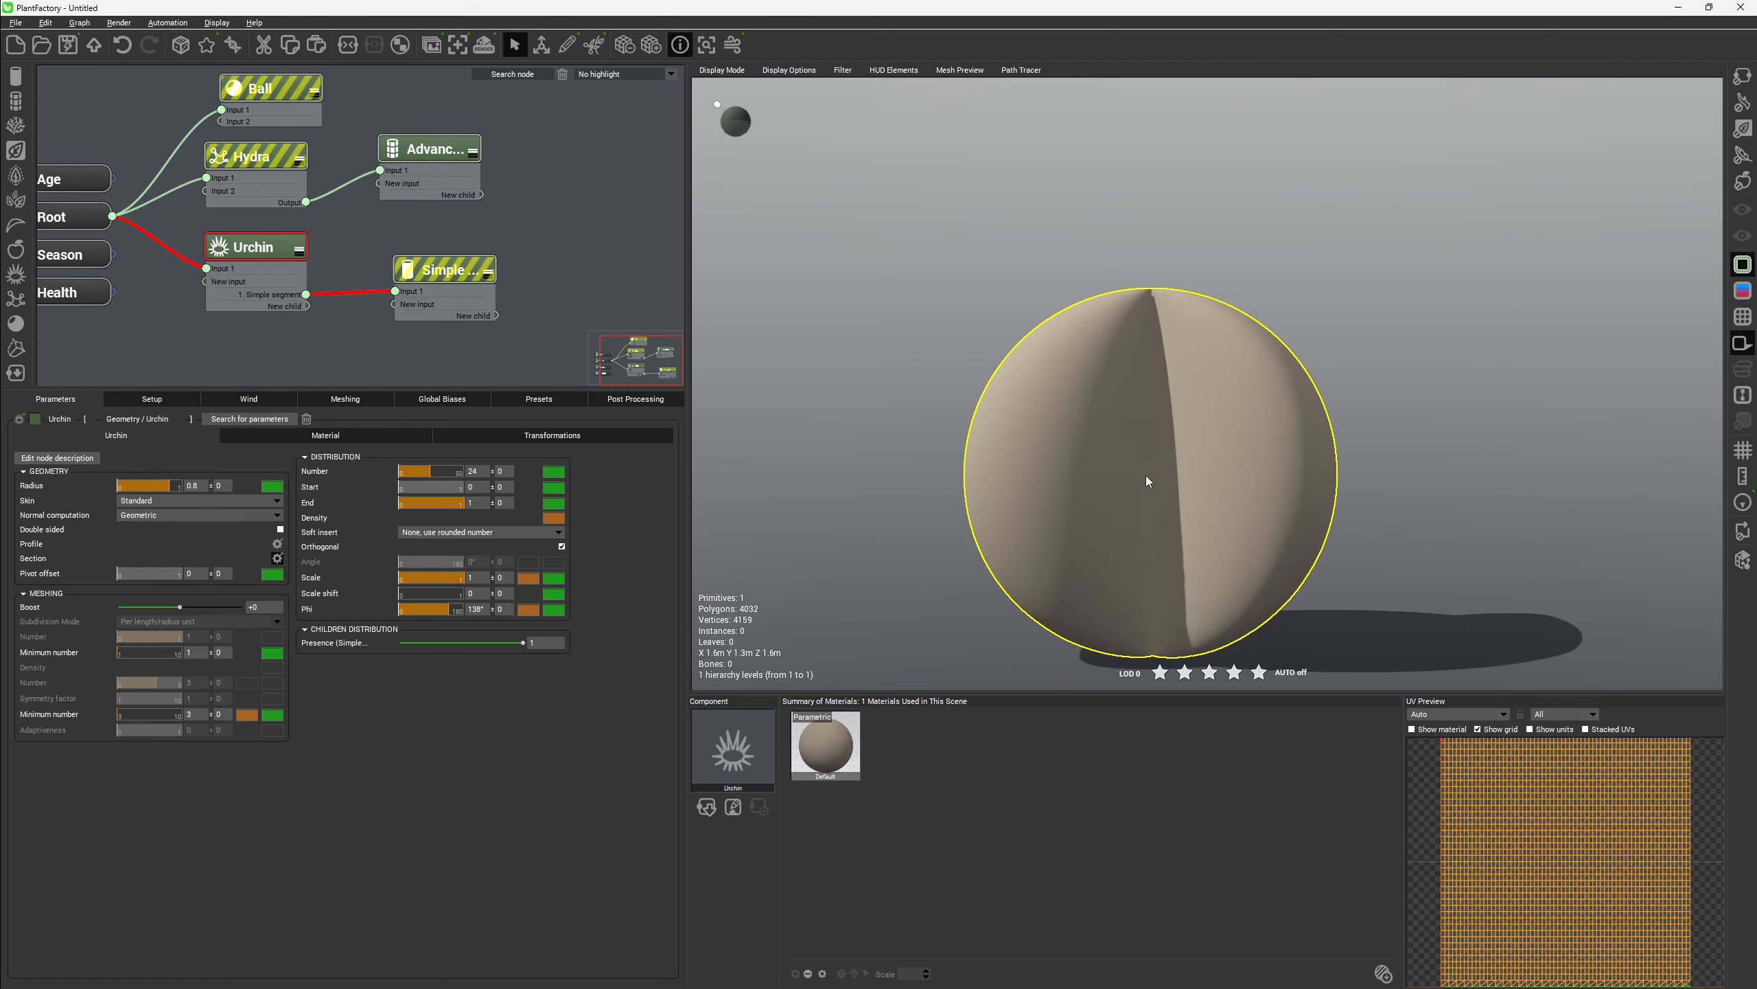
click(277, 544)
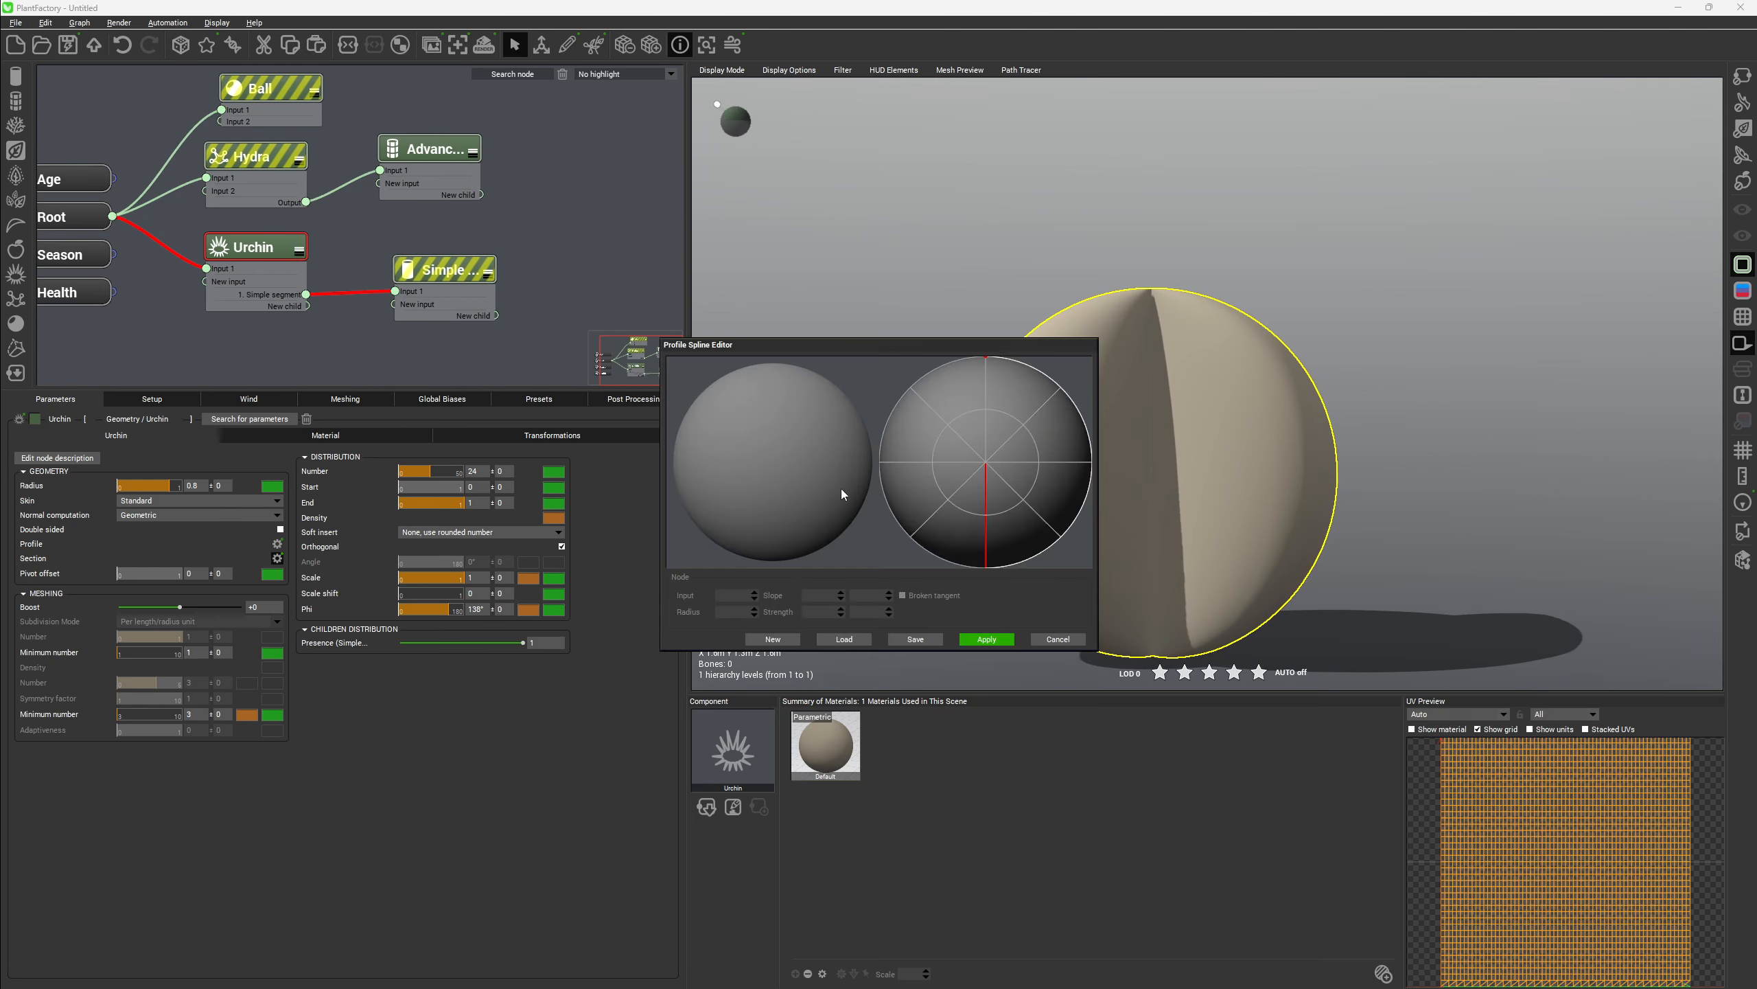
drag(986, 358, 986, 458)
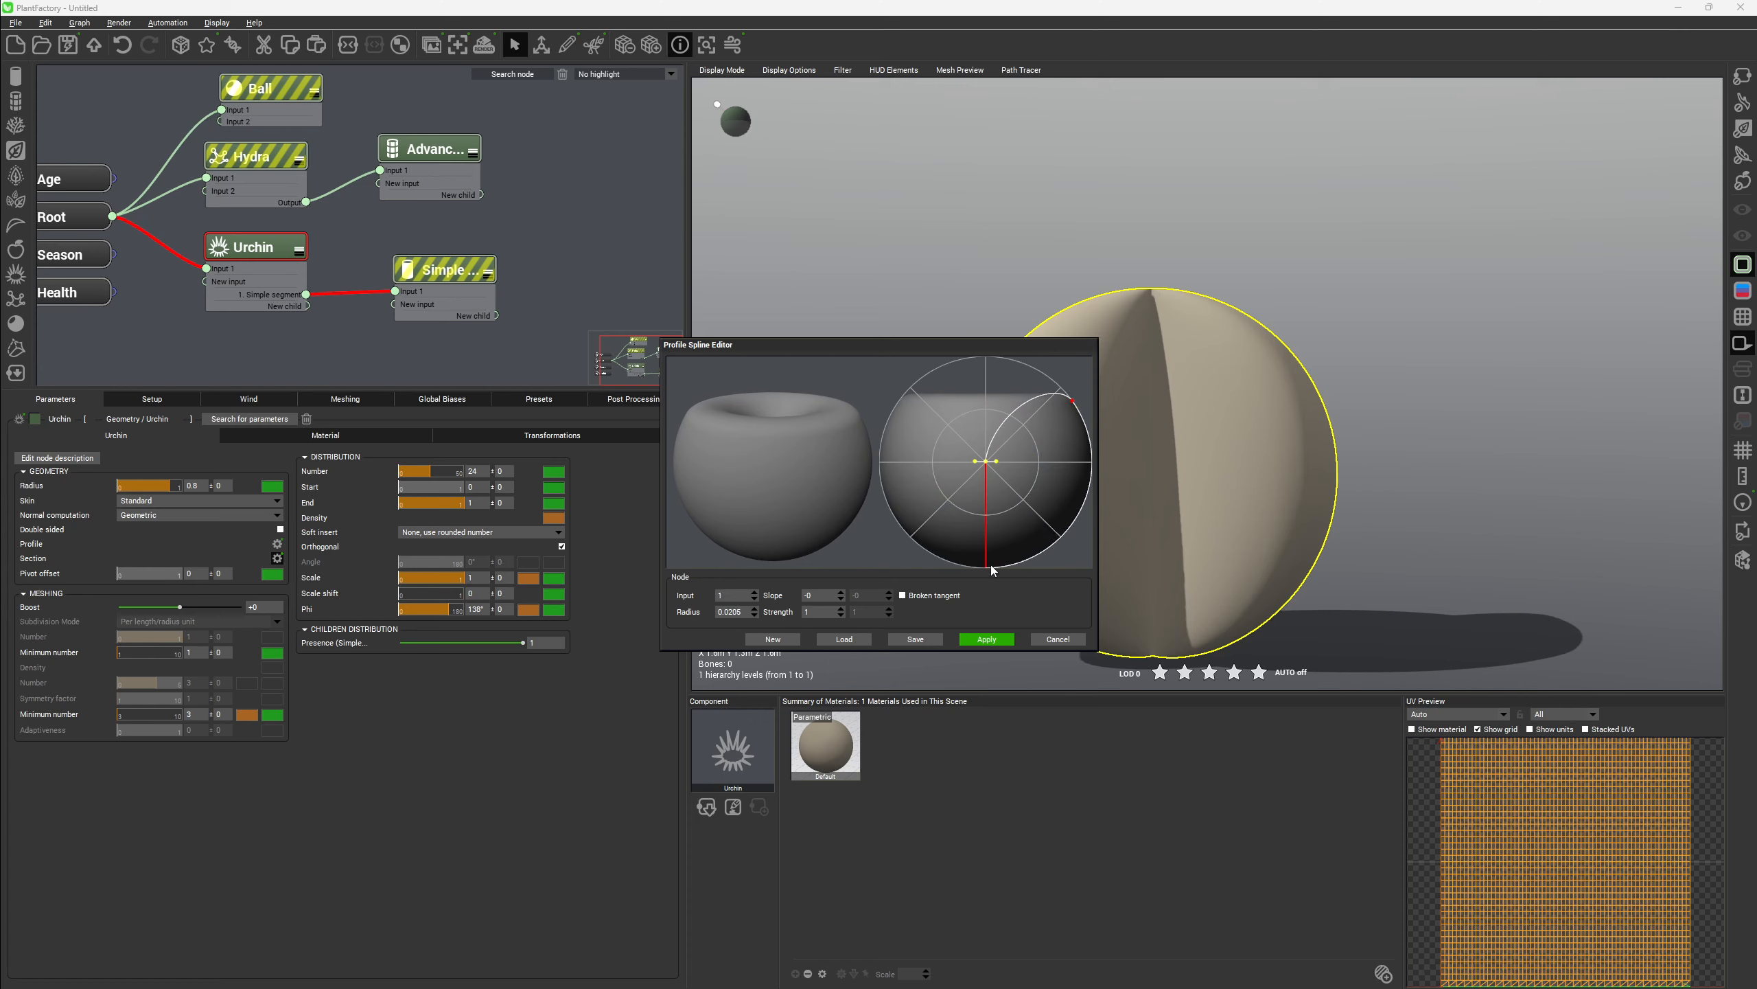
drag(992, 568, 1065, 546)
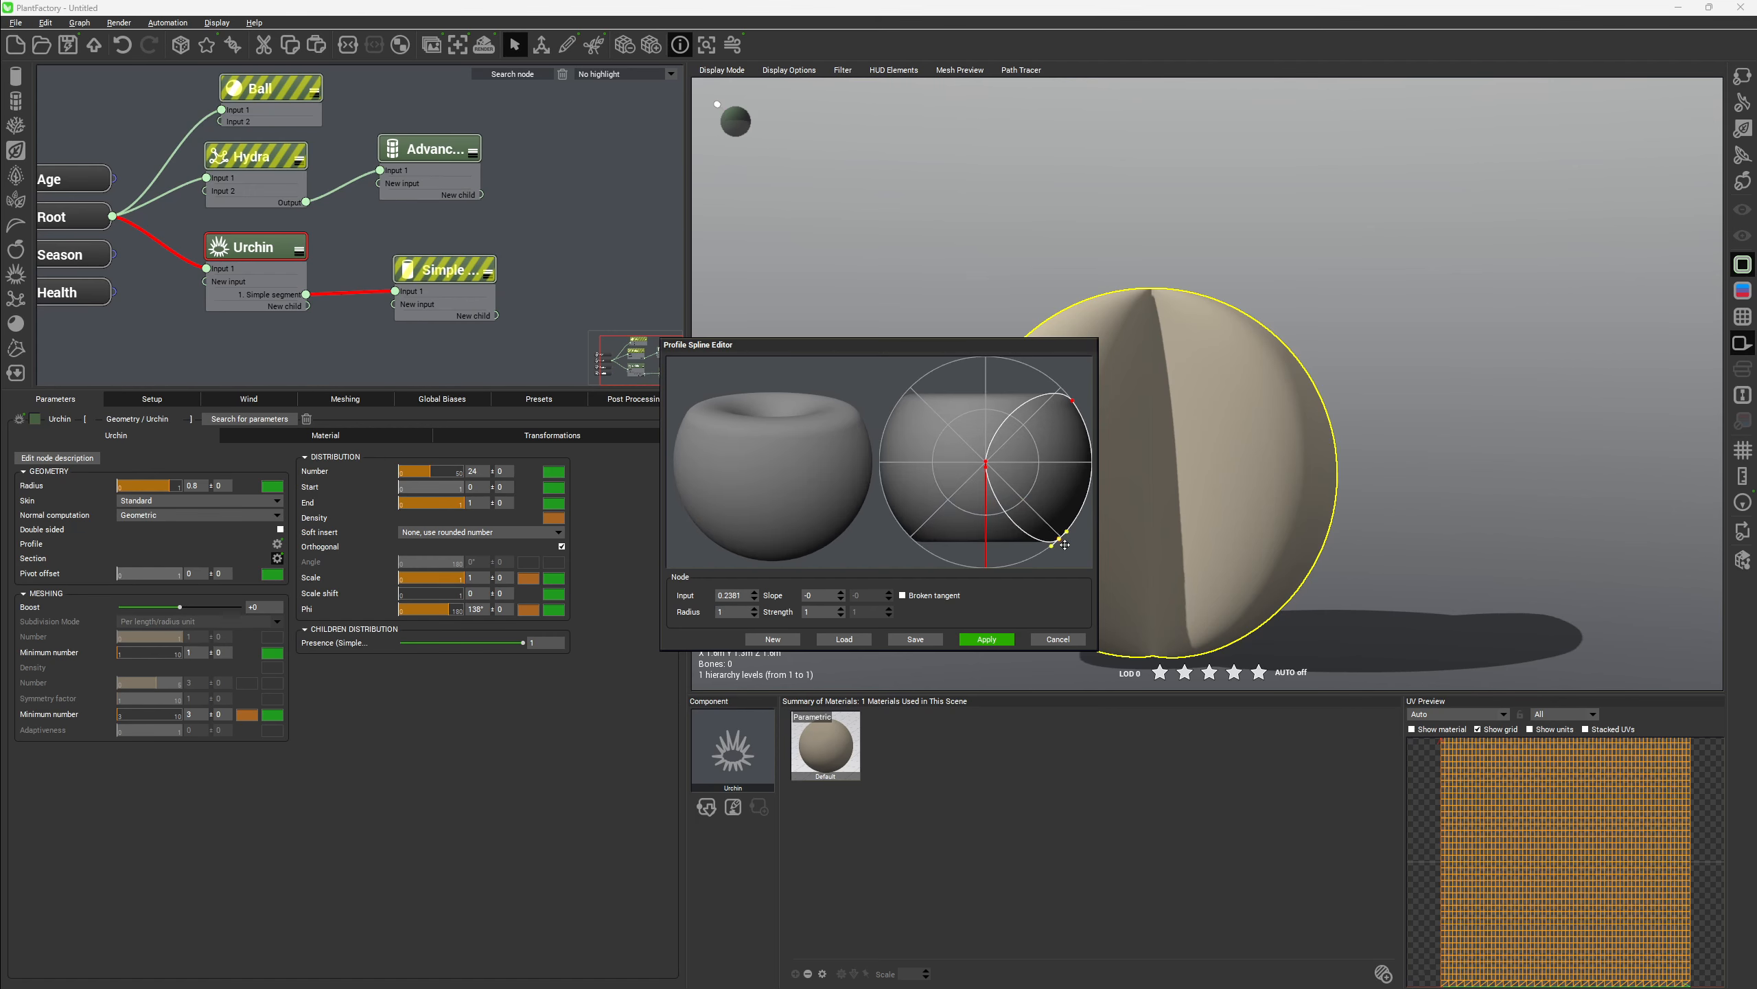
click(1002, 641)
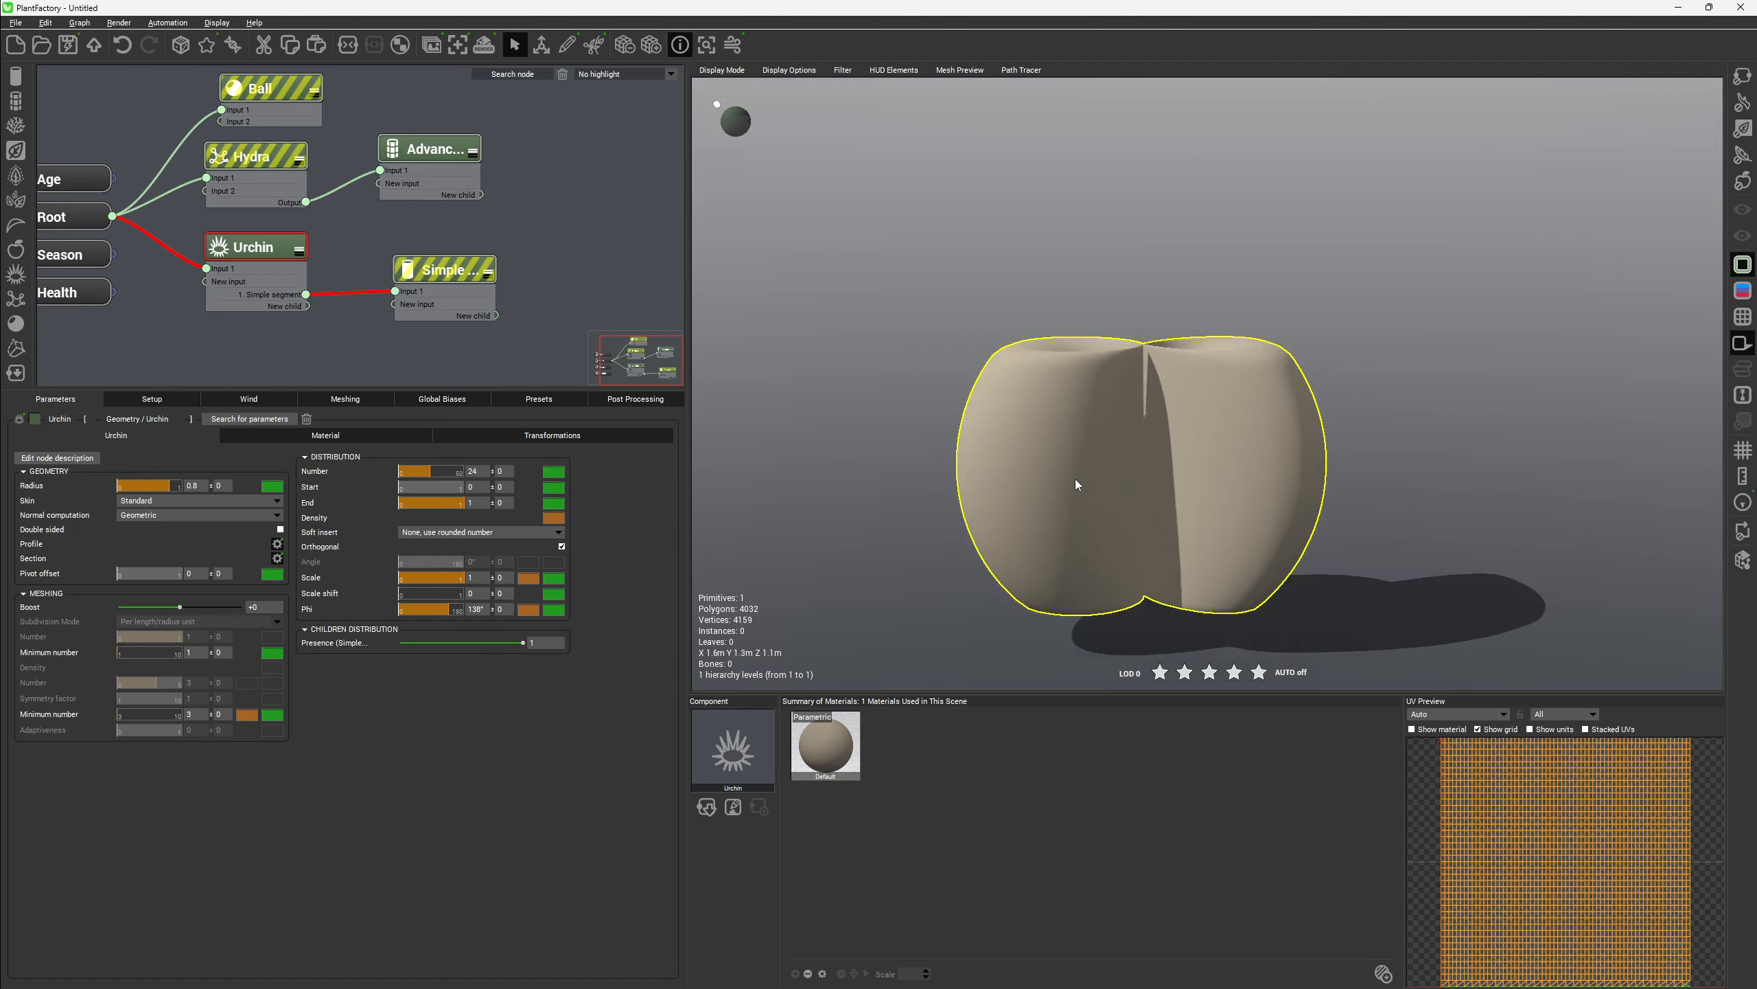
drag(1068, 608, 1051, 502)
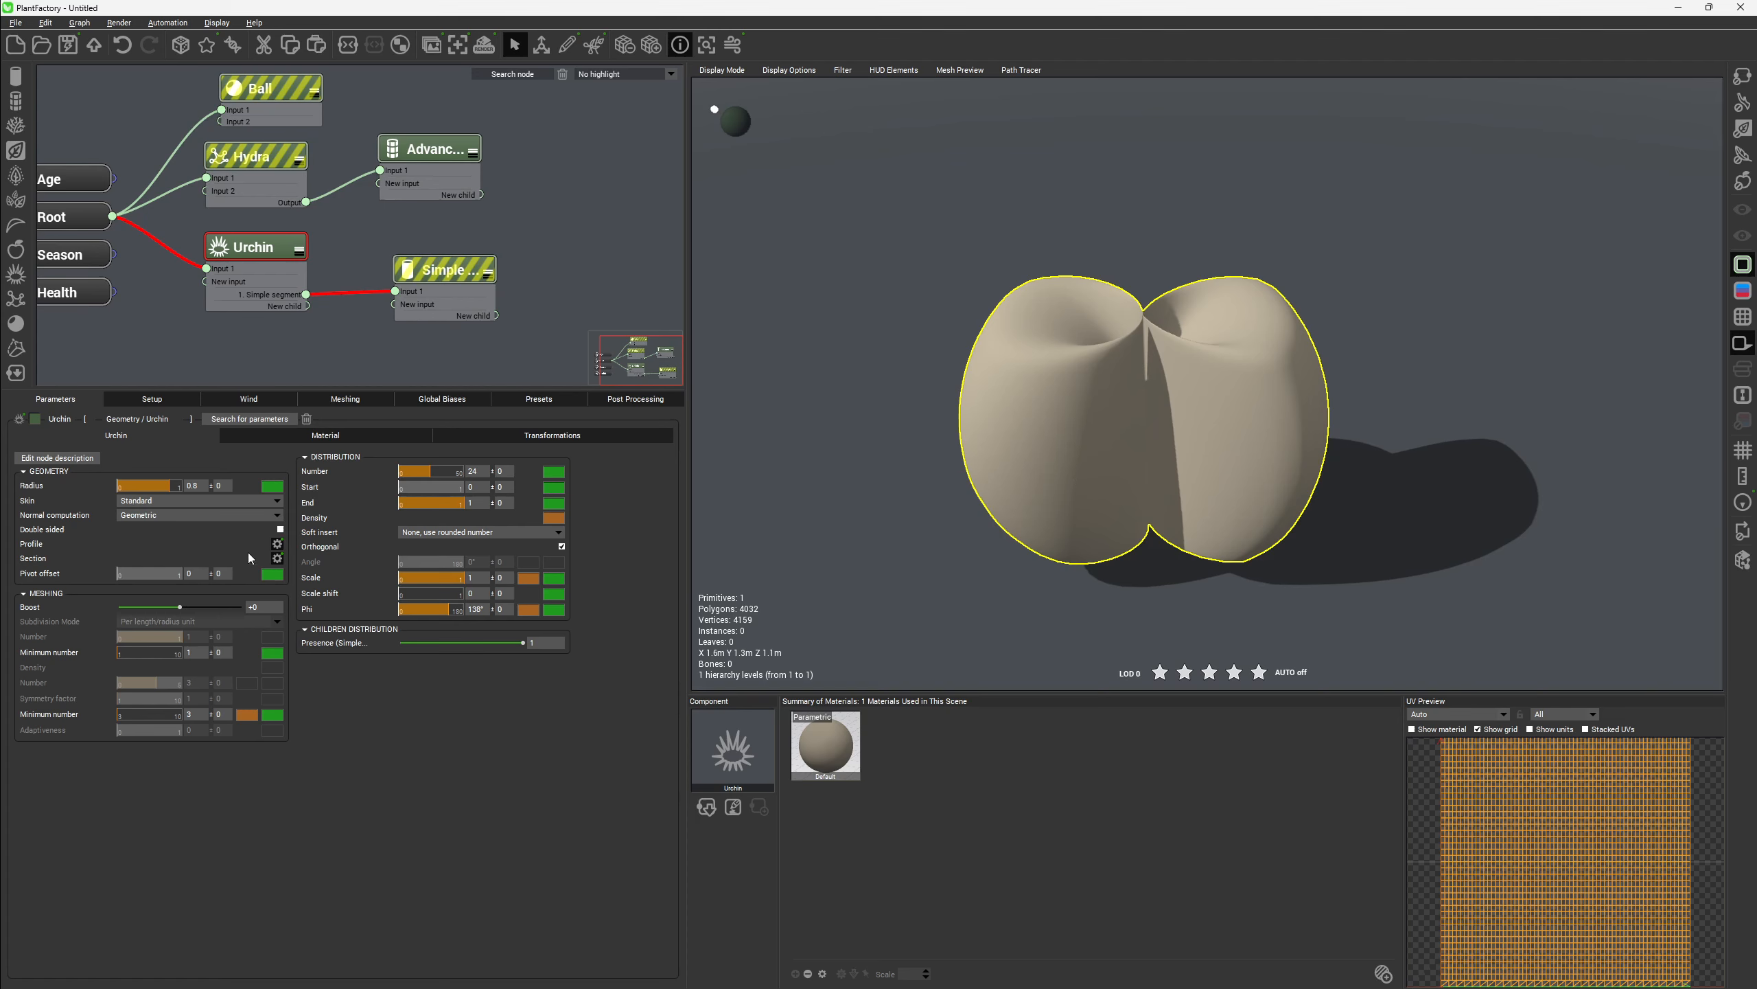
click(275, 546)
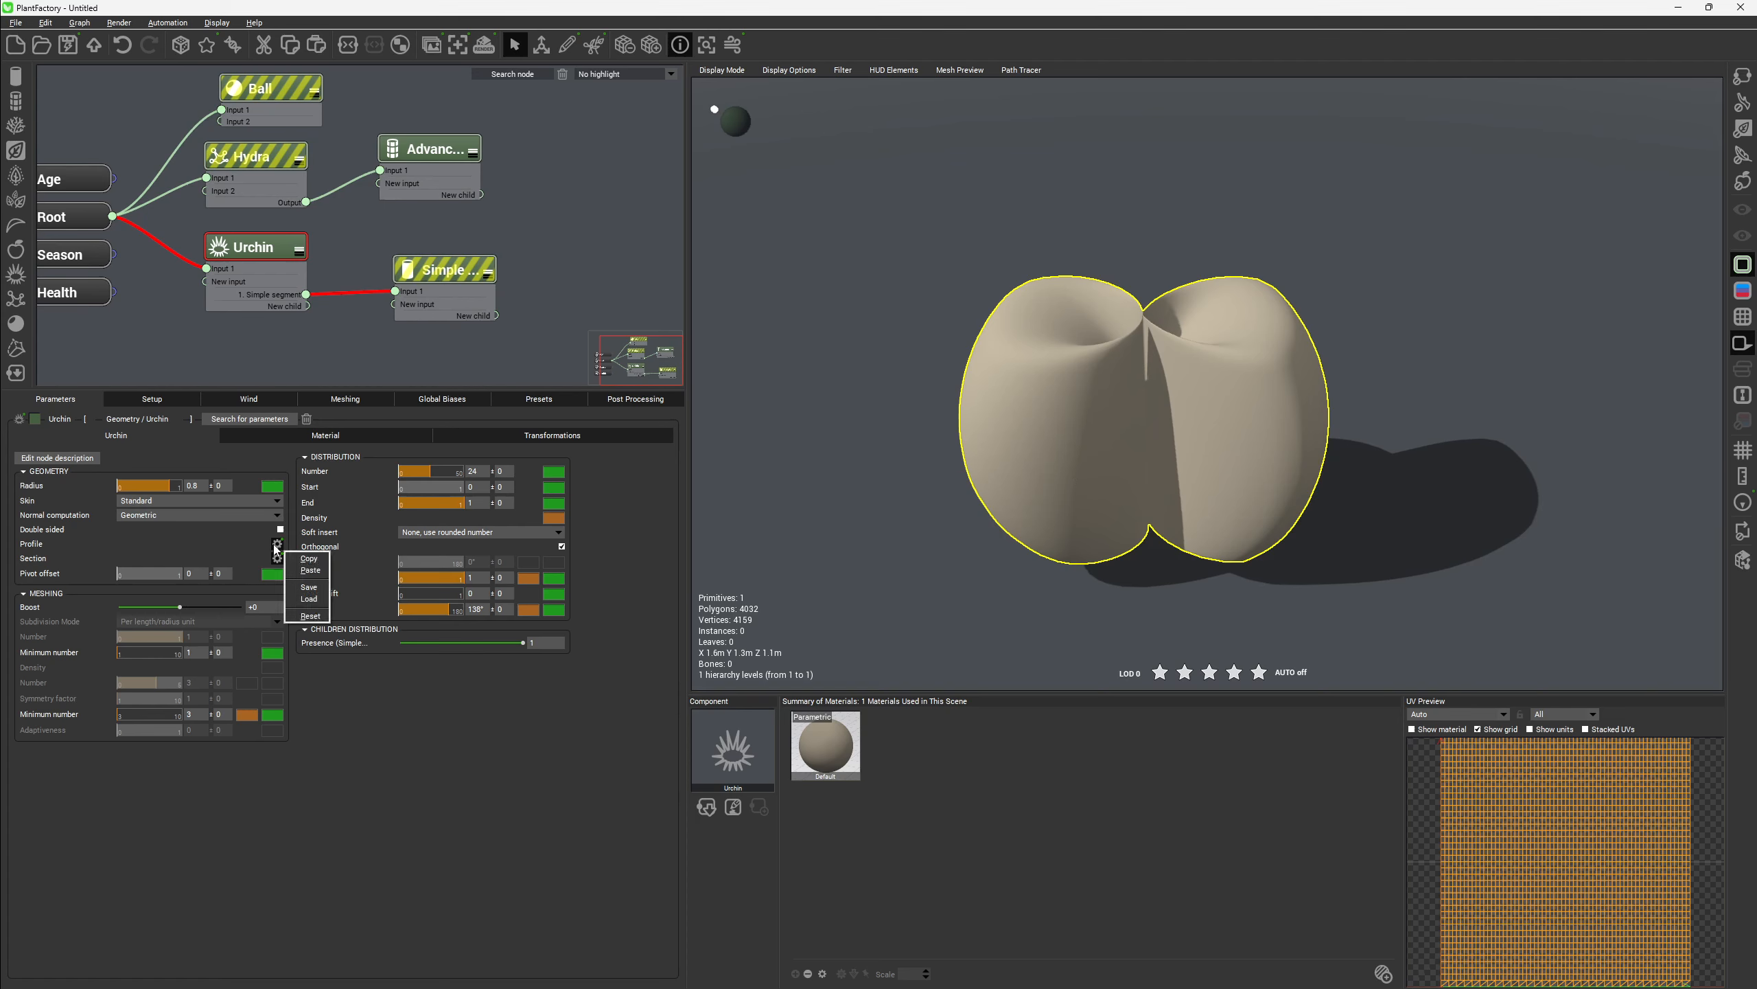
click(309, 615)
click(277, 559)
click(308, 631)
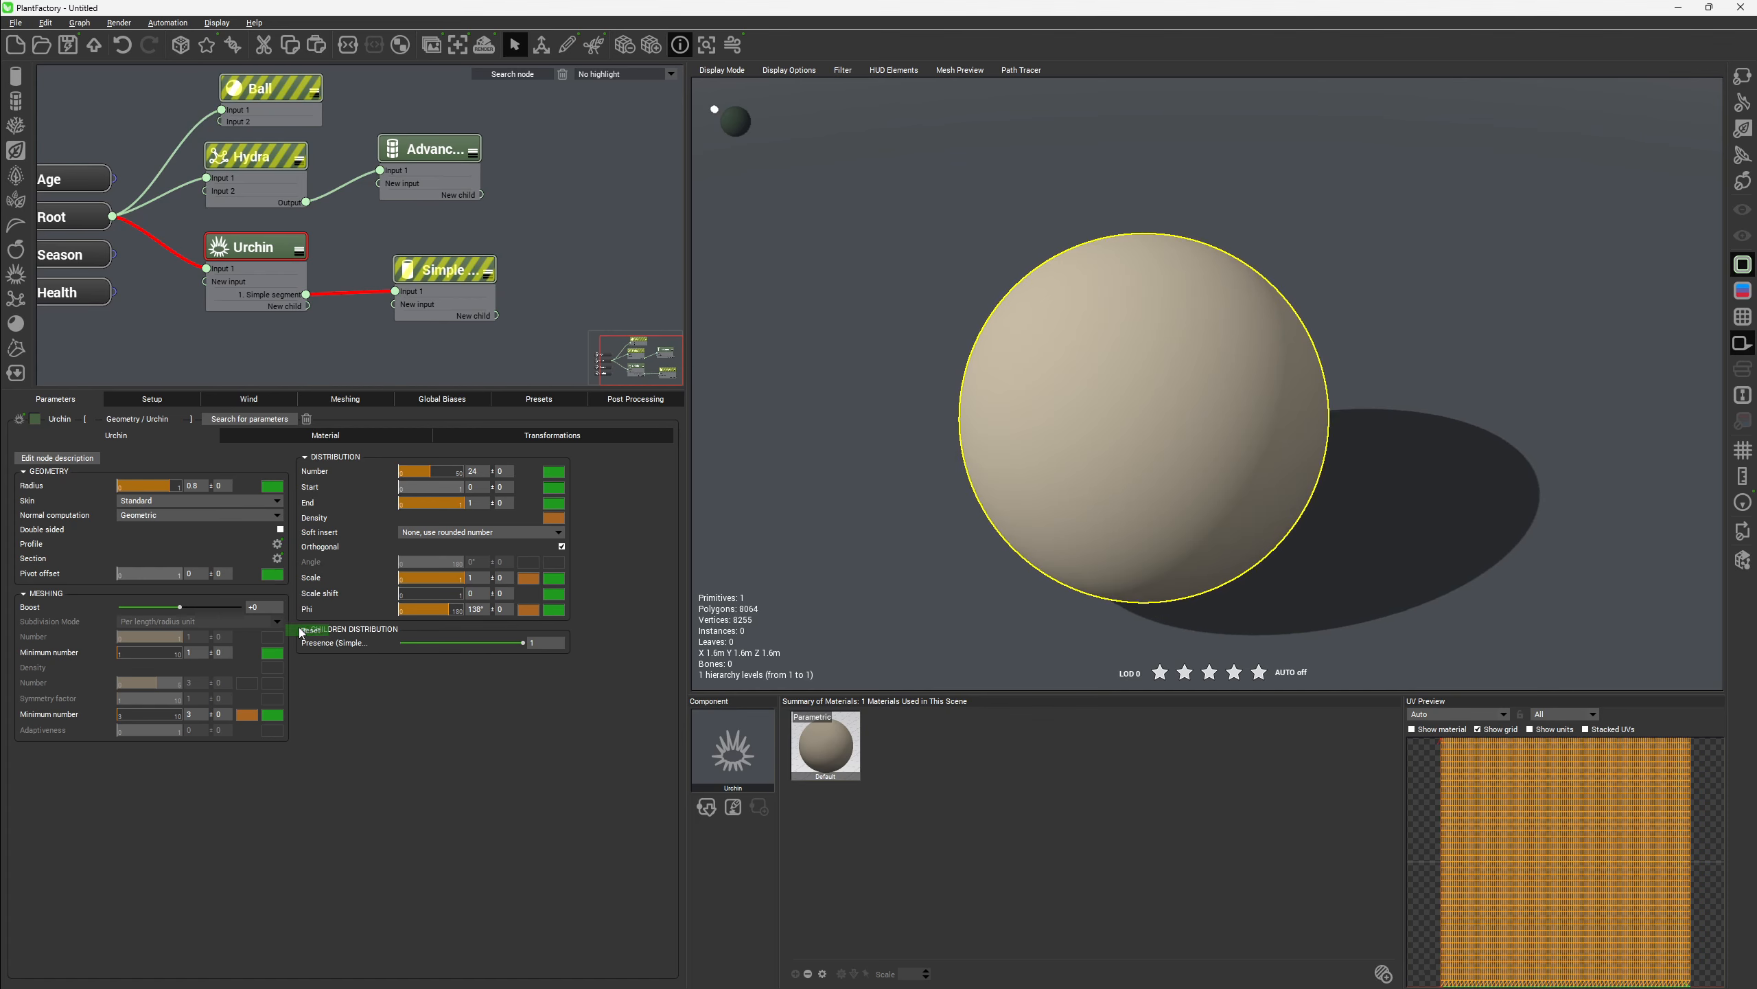
mouse_move(1128, 385)
mouse_down()
mouse_move(1142, 353)
mouse_move(1131, 383)
mouse_up()
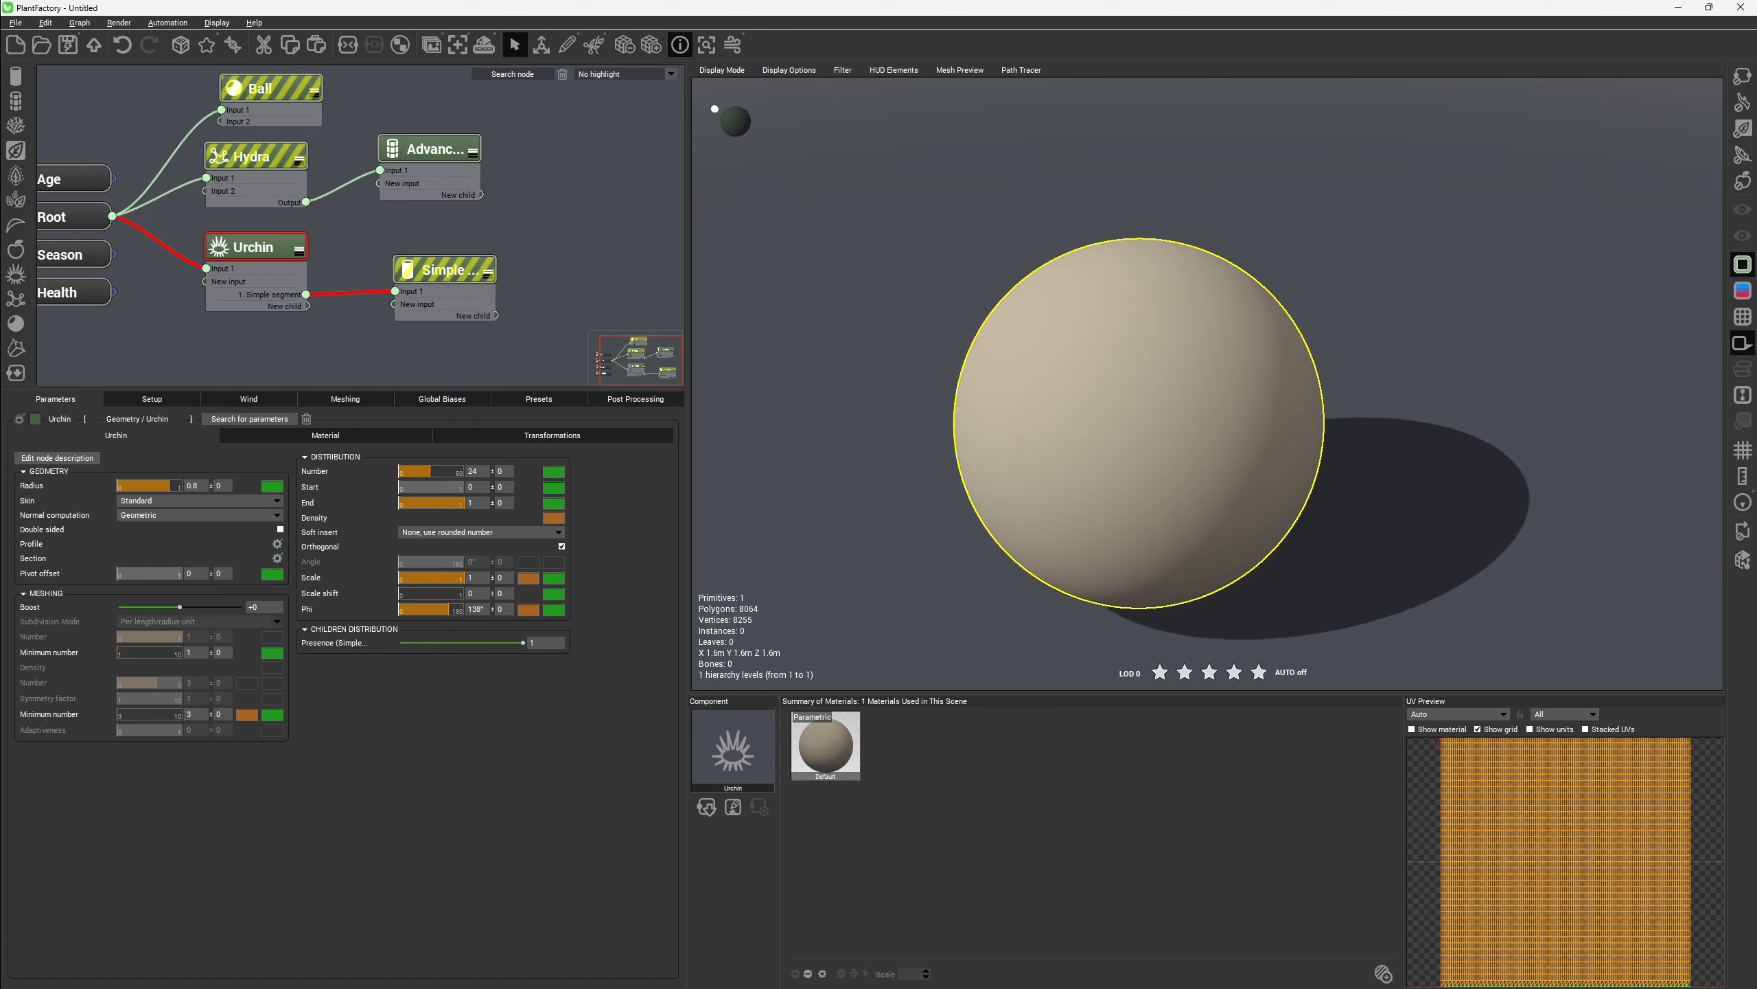
mouse_move(147, 572)
mouse_down()
mouse_move(170, 568)
mouse_move(153, 569)
mouse_up()
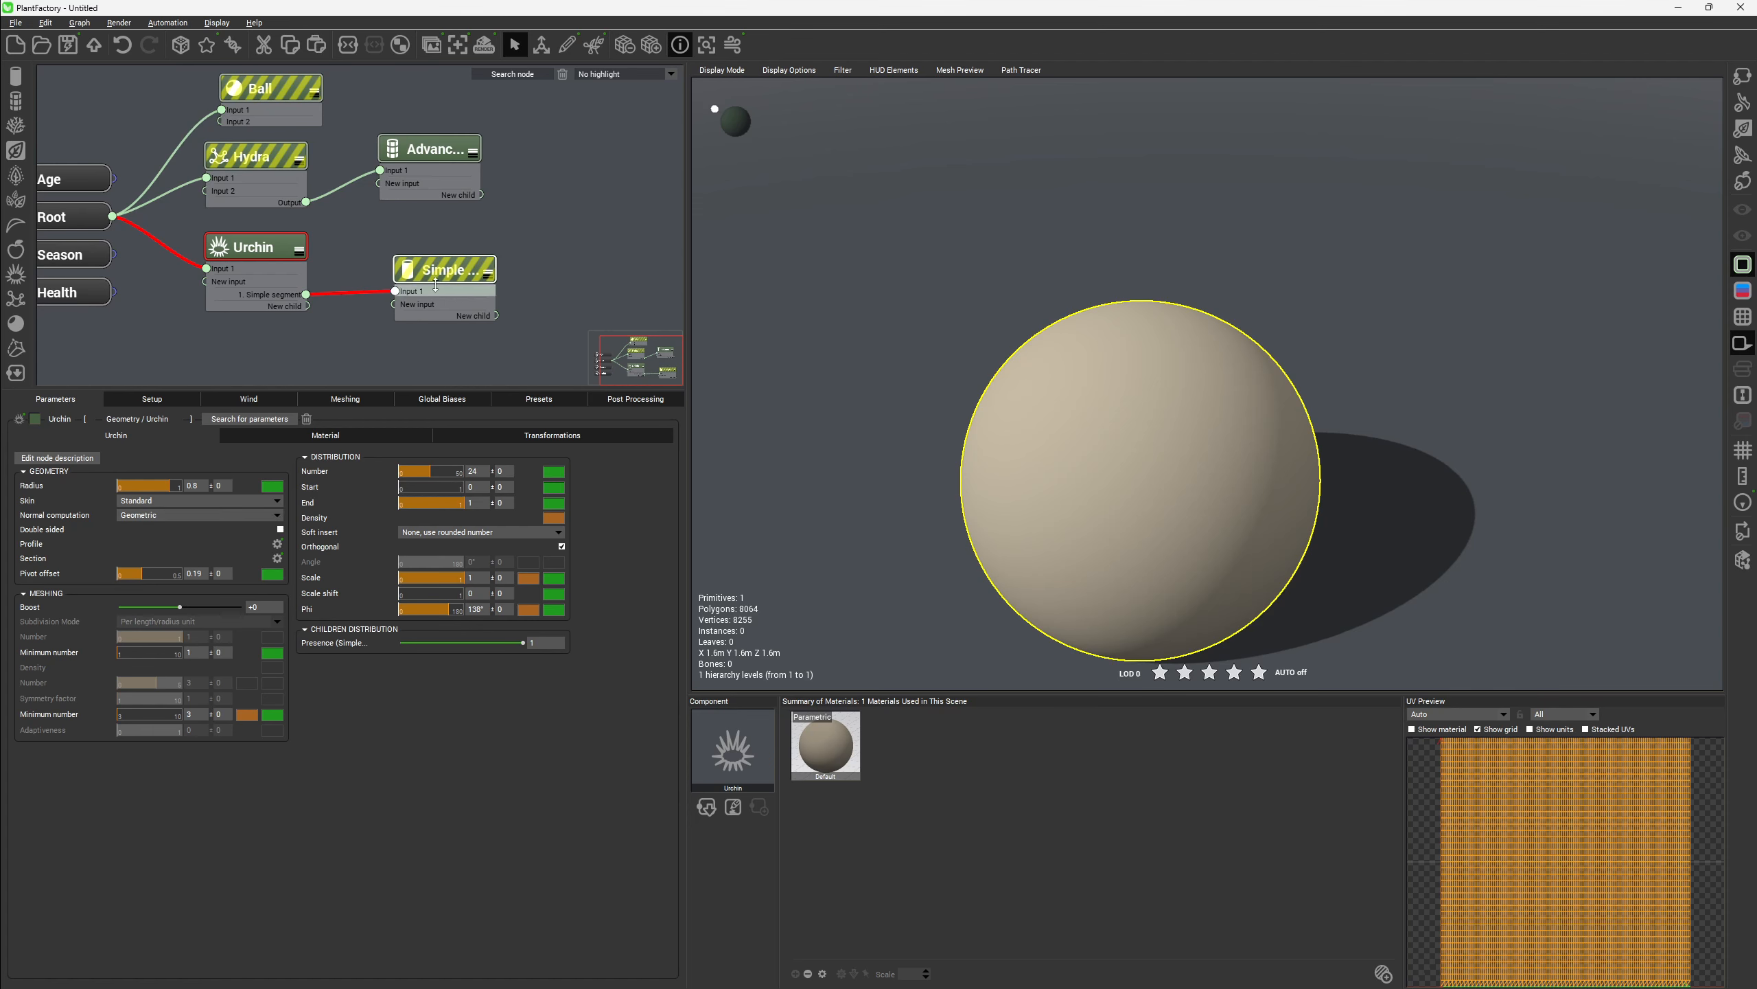
Enable the Simple segment node under the Urchin and set its length to 1 and inherit ratio to 10%
click(444, 275)
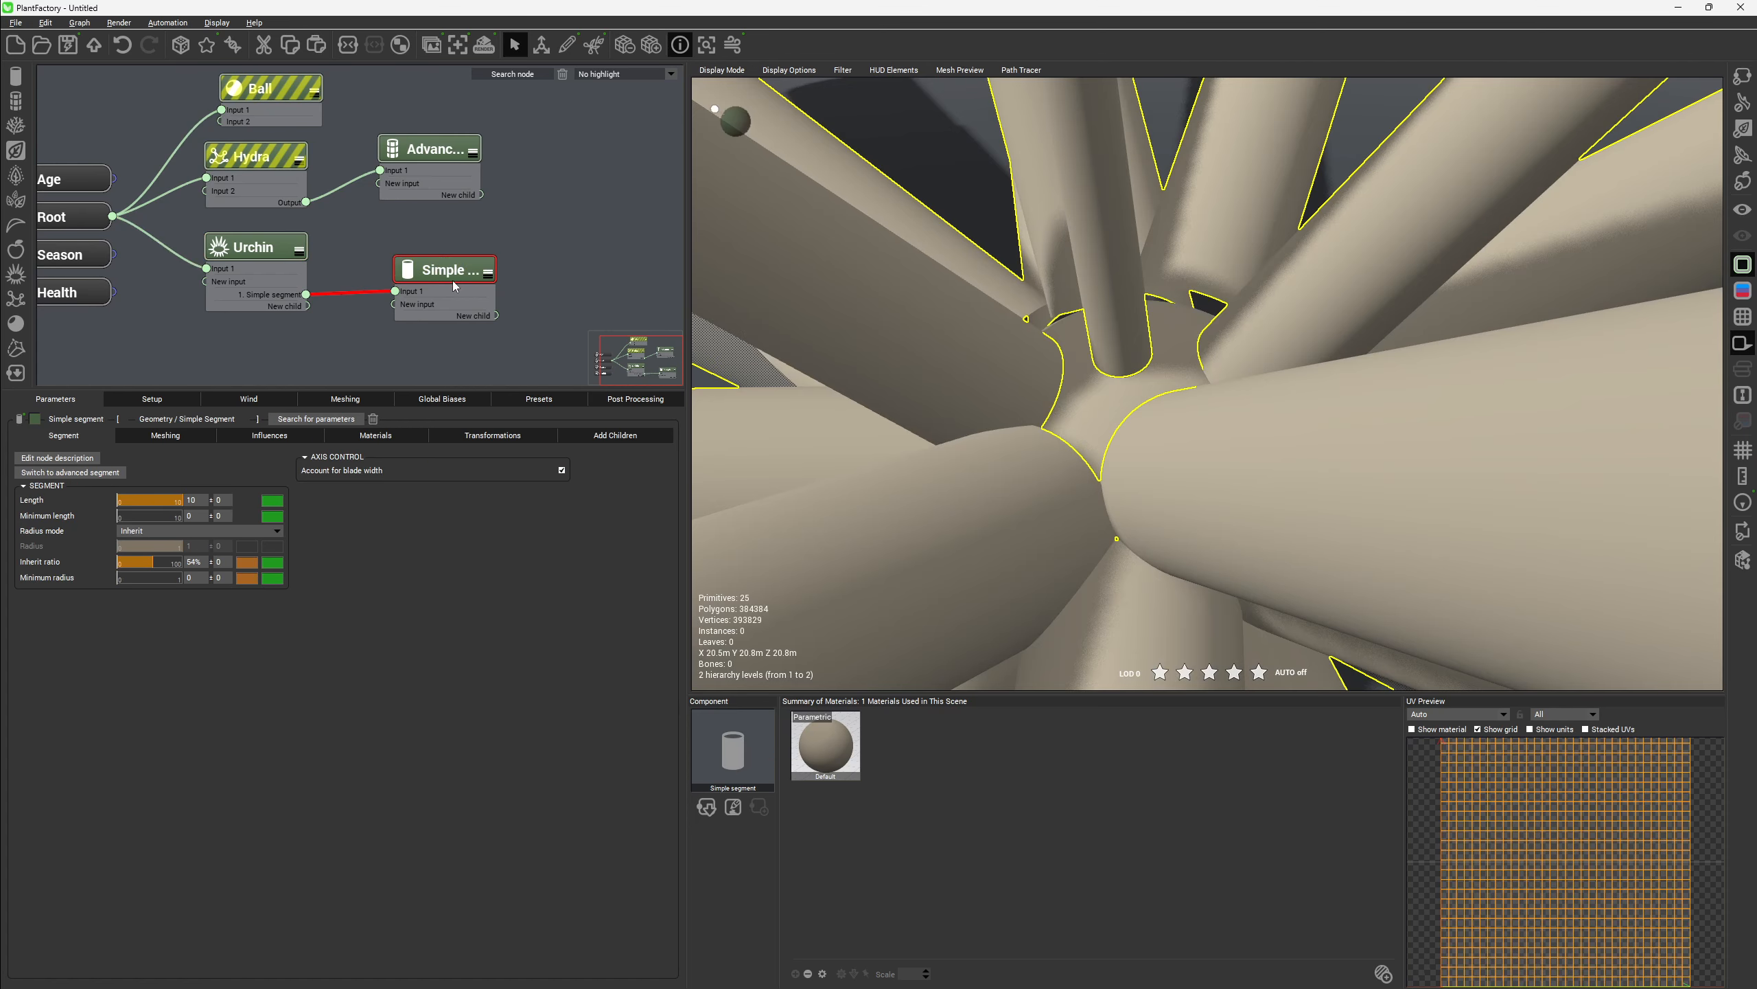
double_click(195, 499)
text(1)
key(Return)
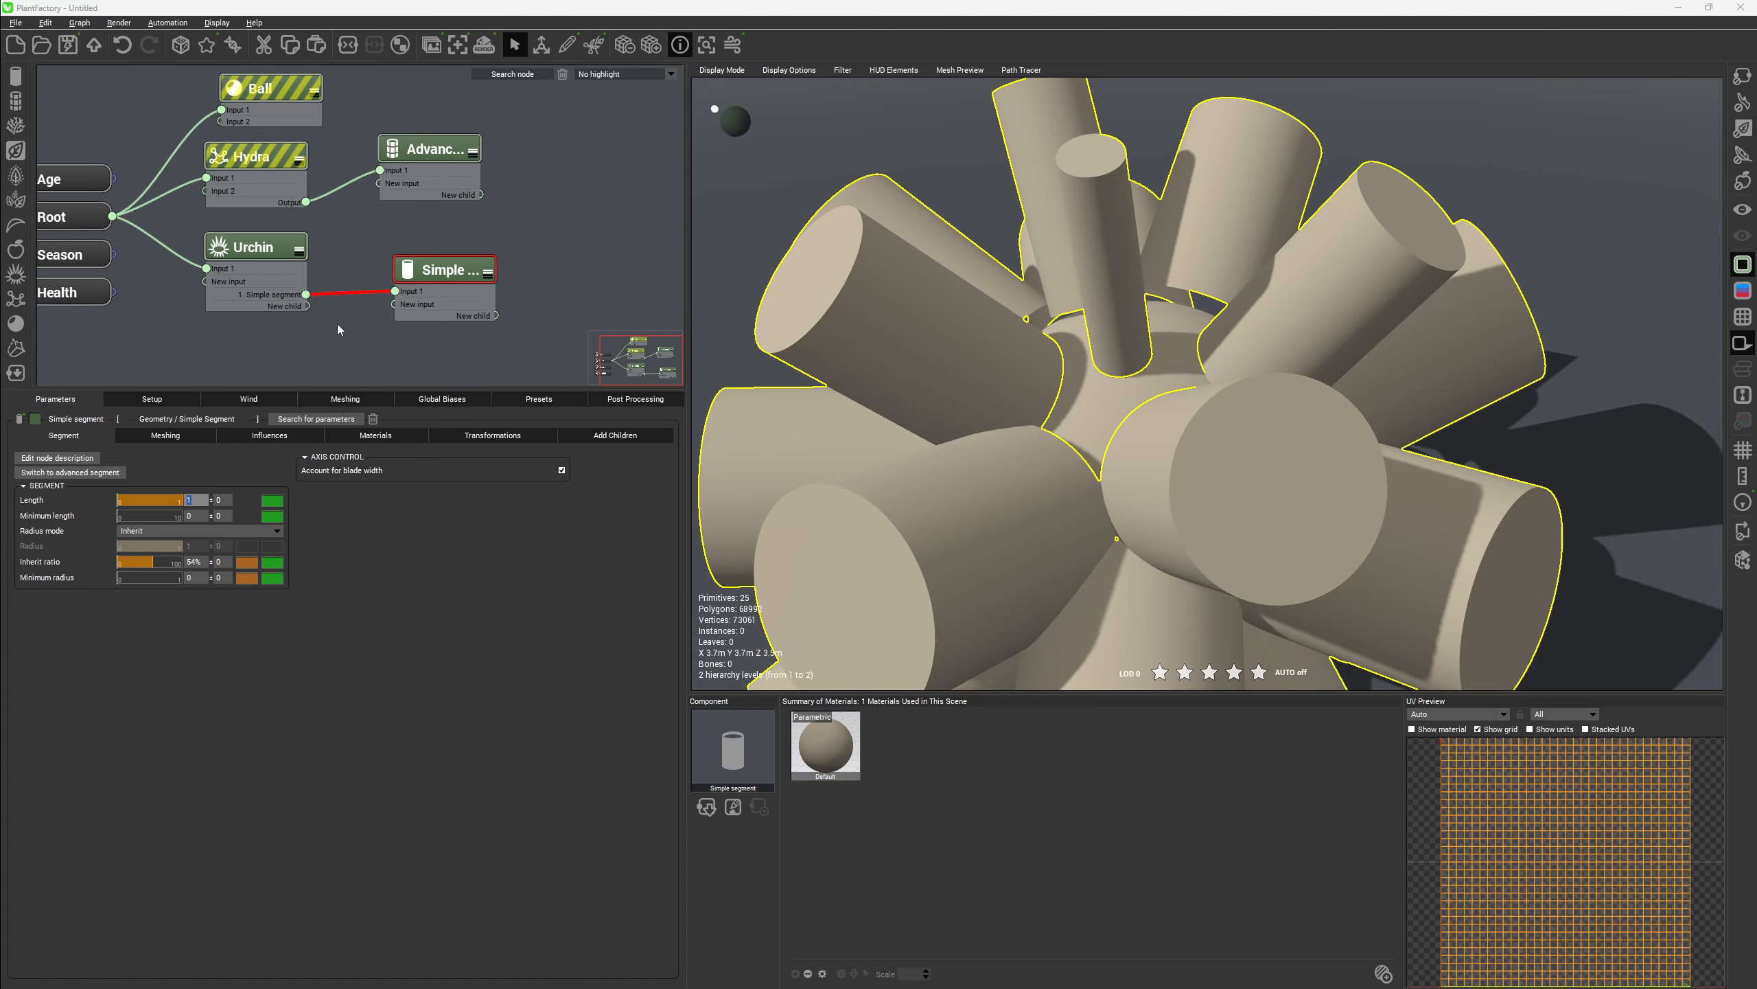
double_click(201, 561)
text(10)
key(Return)
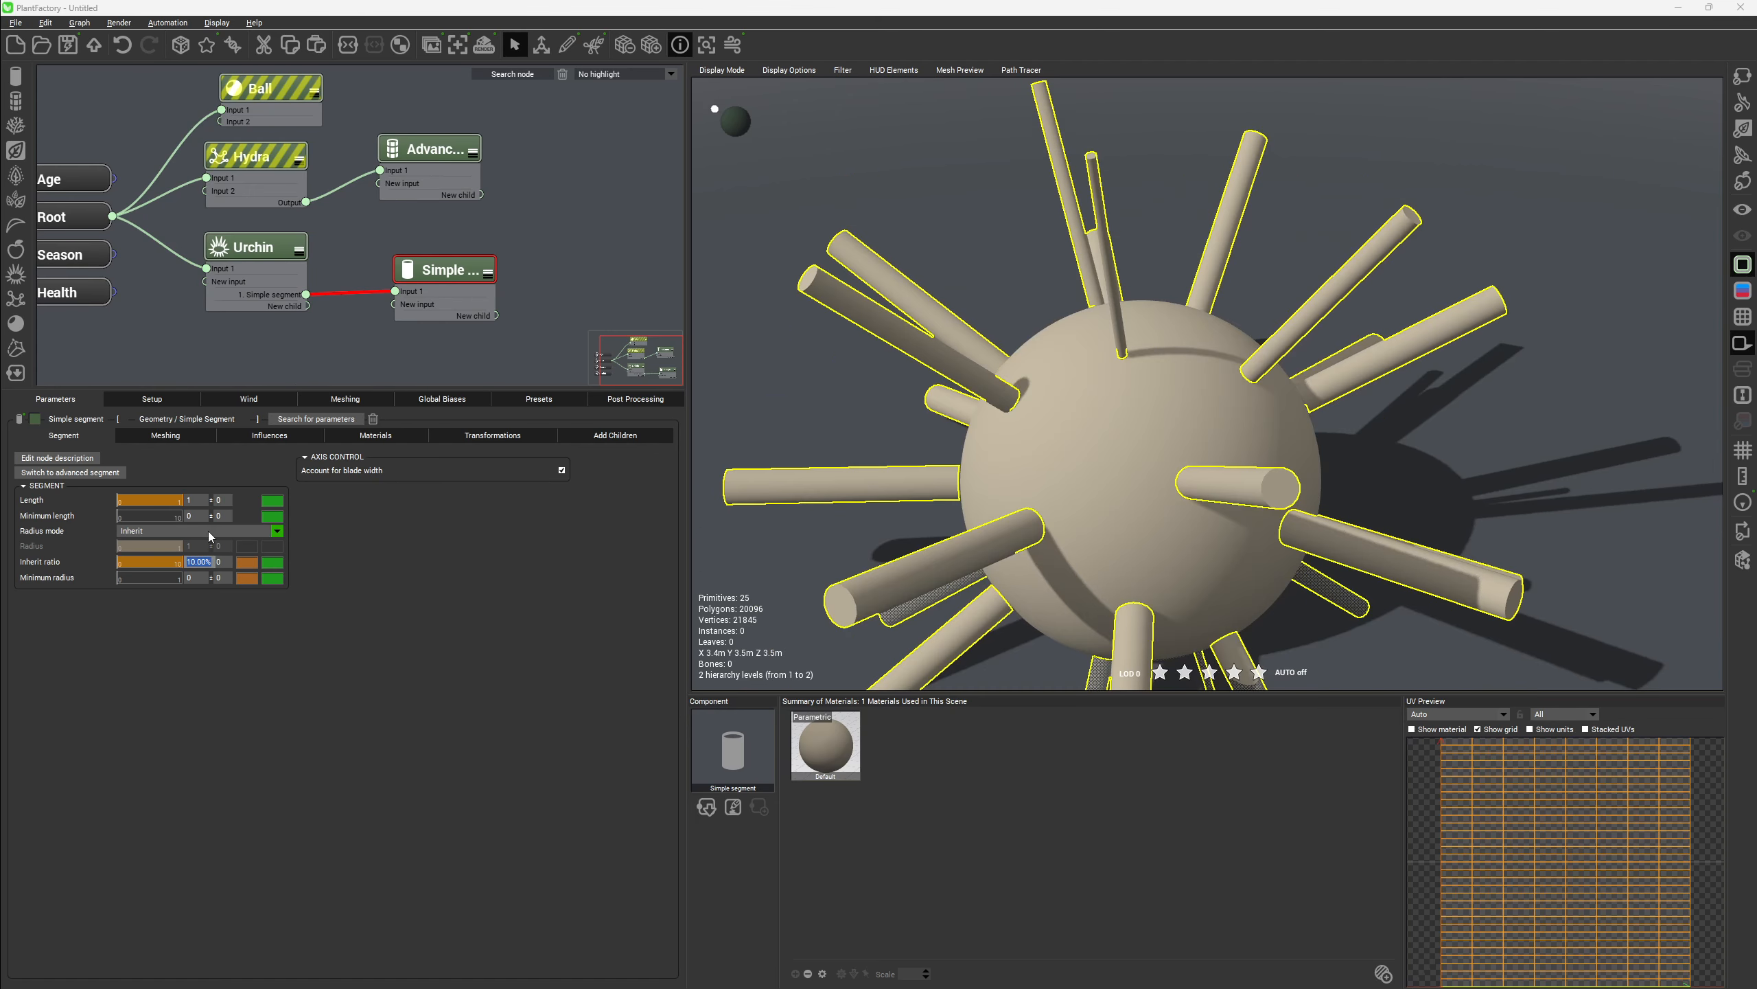
Raise the number of segments distributed on the Urchin to about 136.5
click(287, 253)
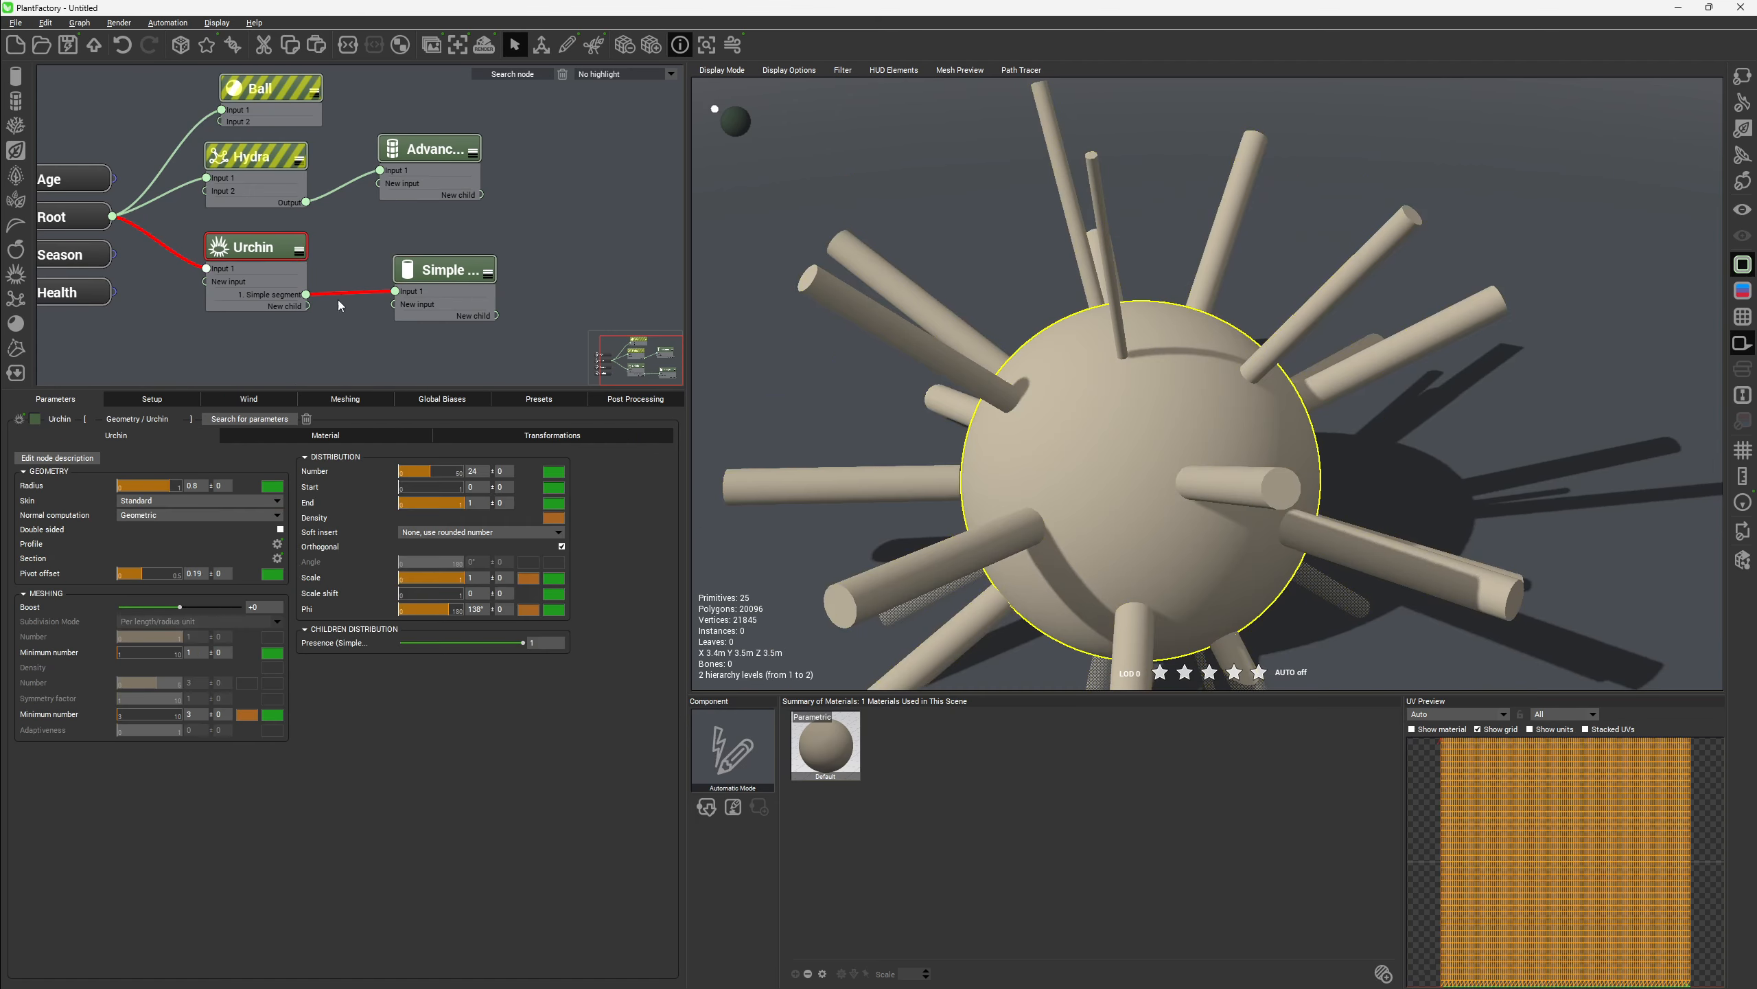
right_drag(1161, 442, 1191, 491)
scroll(1176, 419, down, 3)
scroll(1161, 464, up, 3)
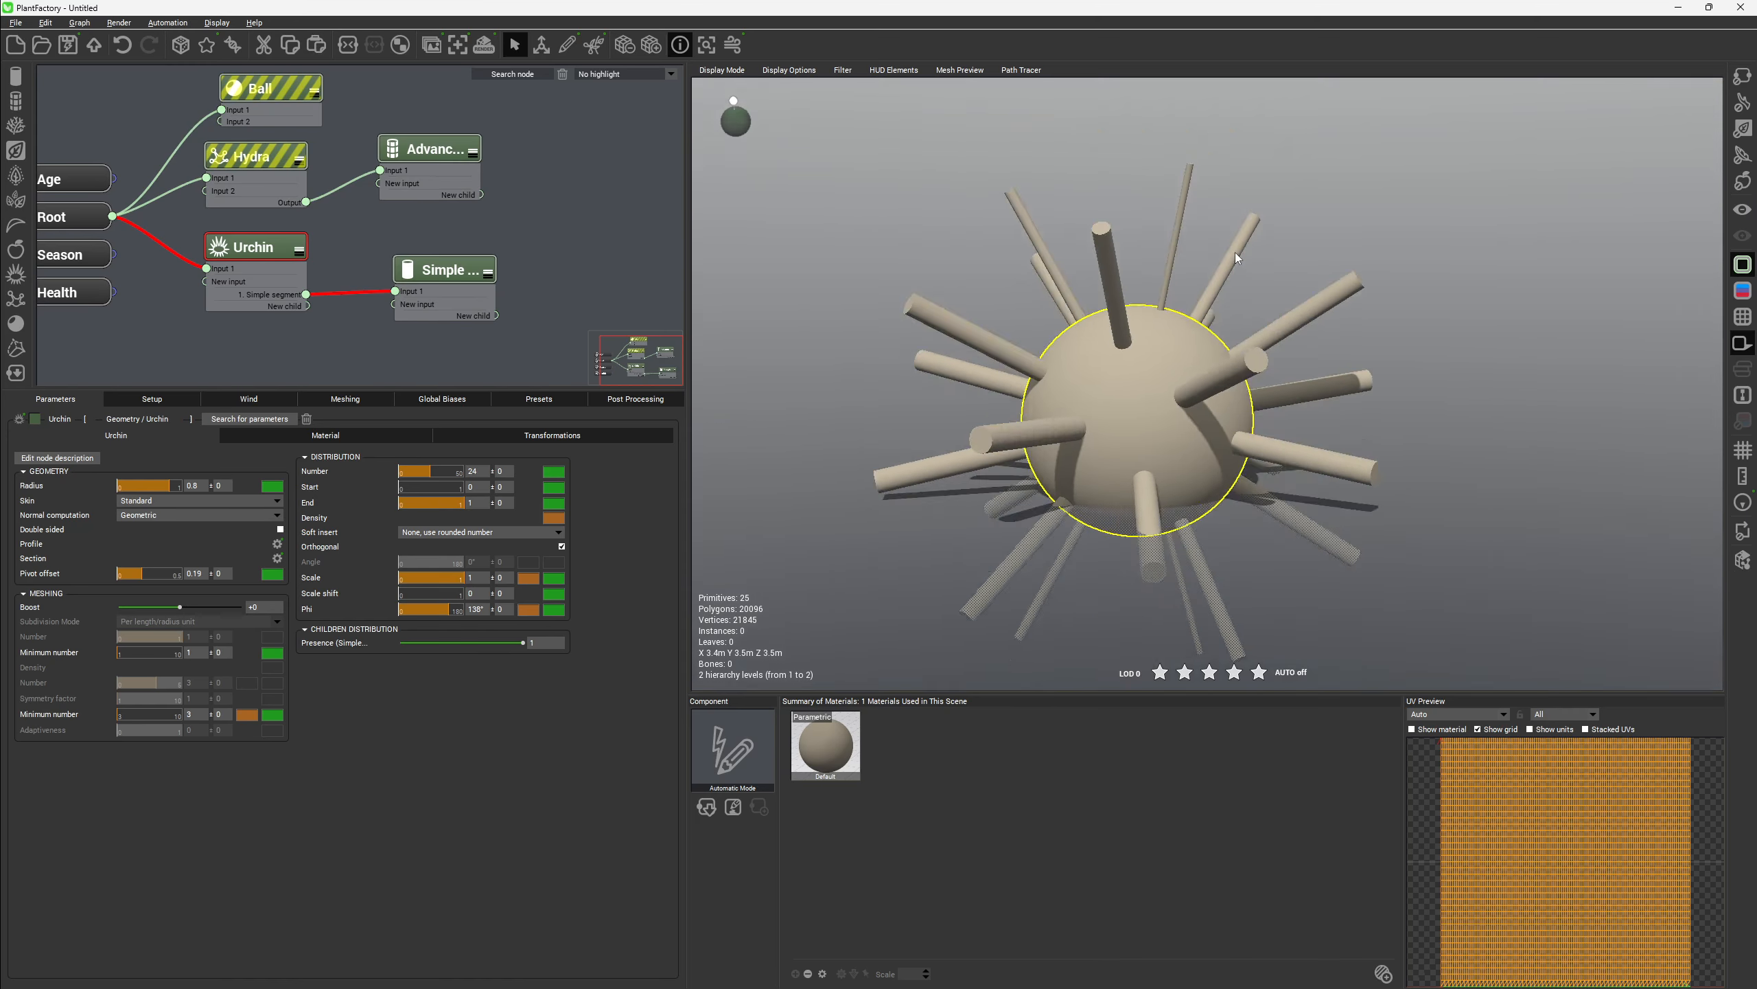
right_drag(1236, 254, 1300, 258)
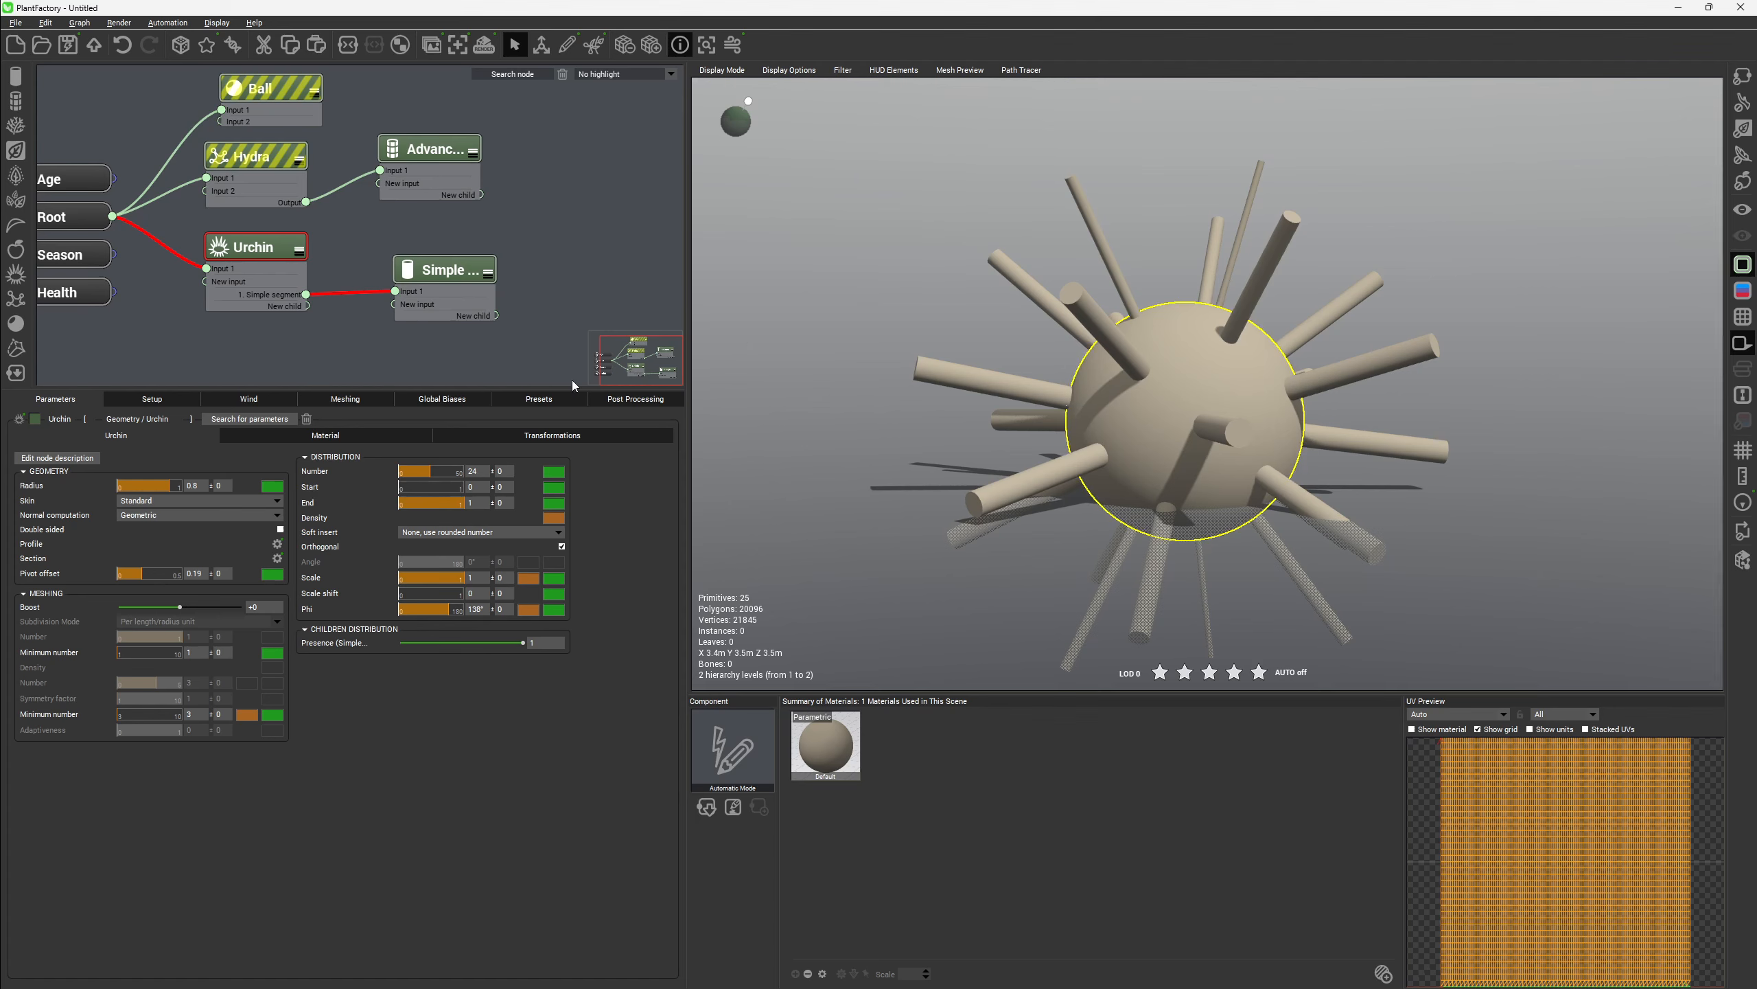
drag(434, 470, 579, 471)
right_drag(1496, 431, 1258, 366)
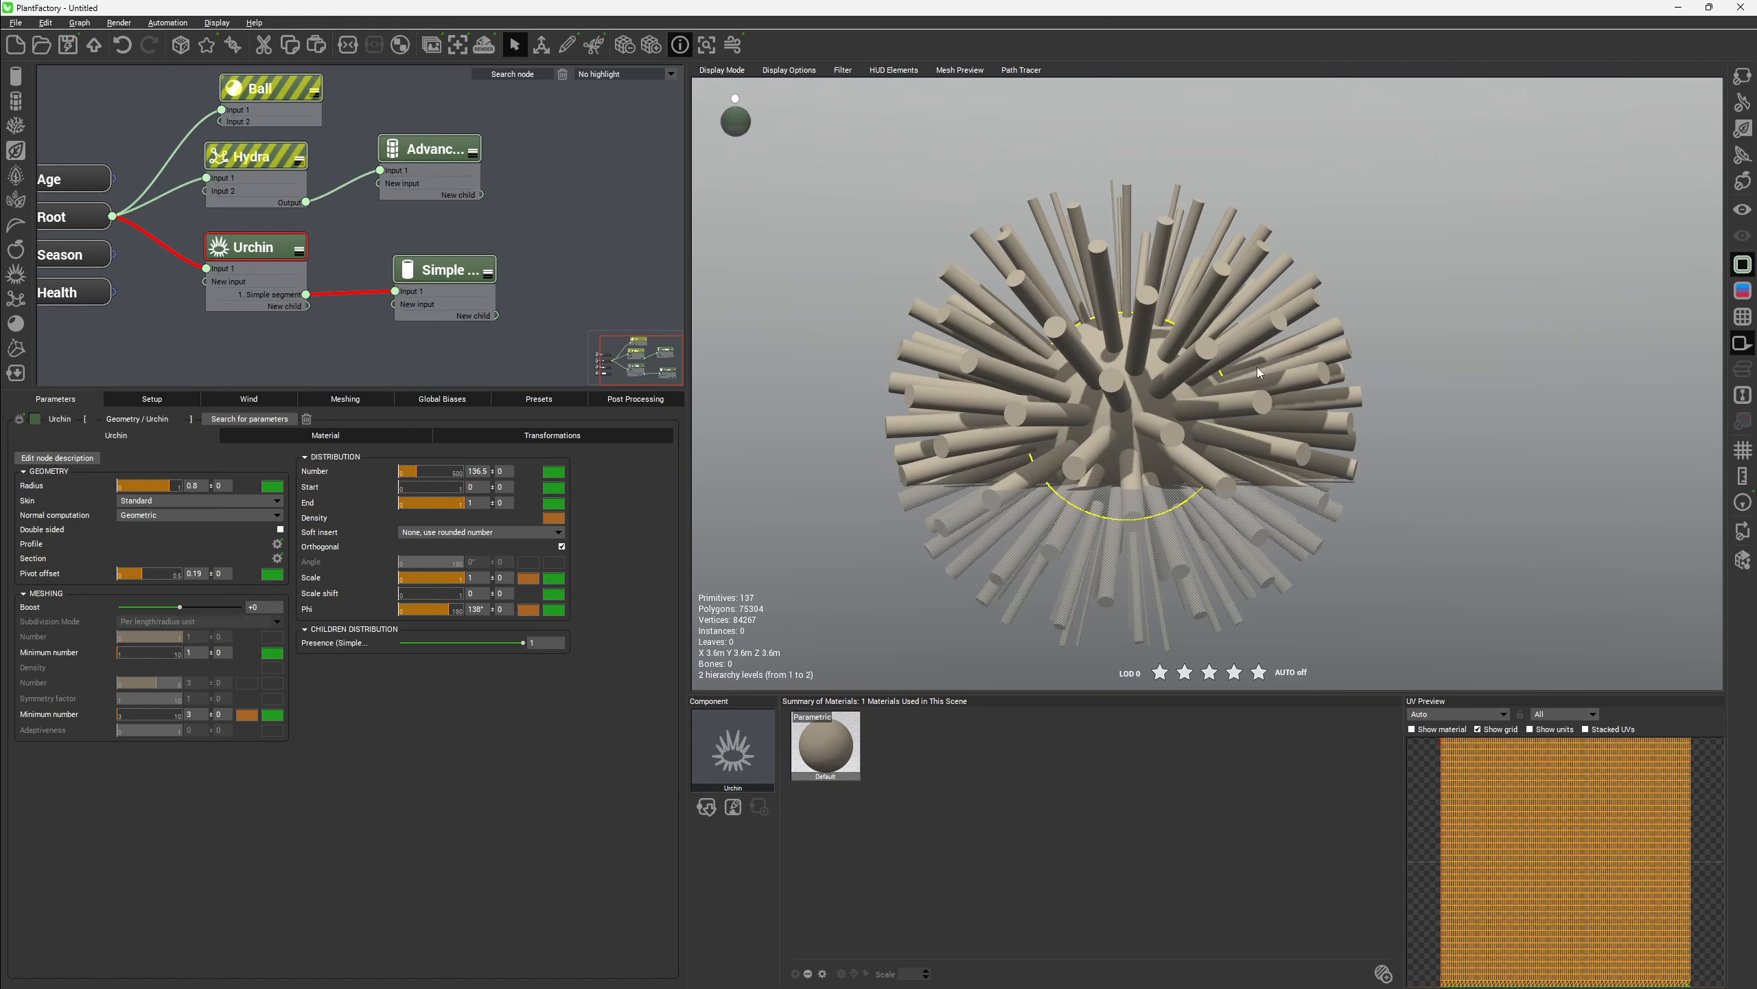
right_drag(1036, 422, 1119, 438)
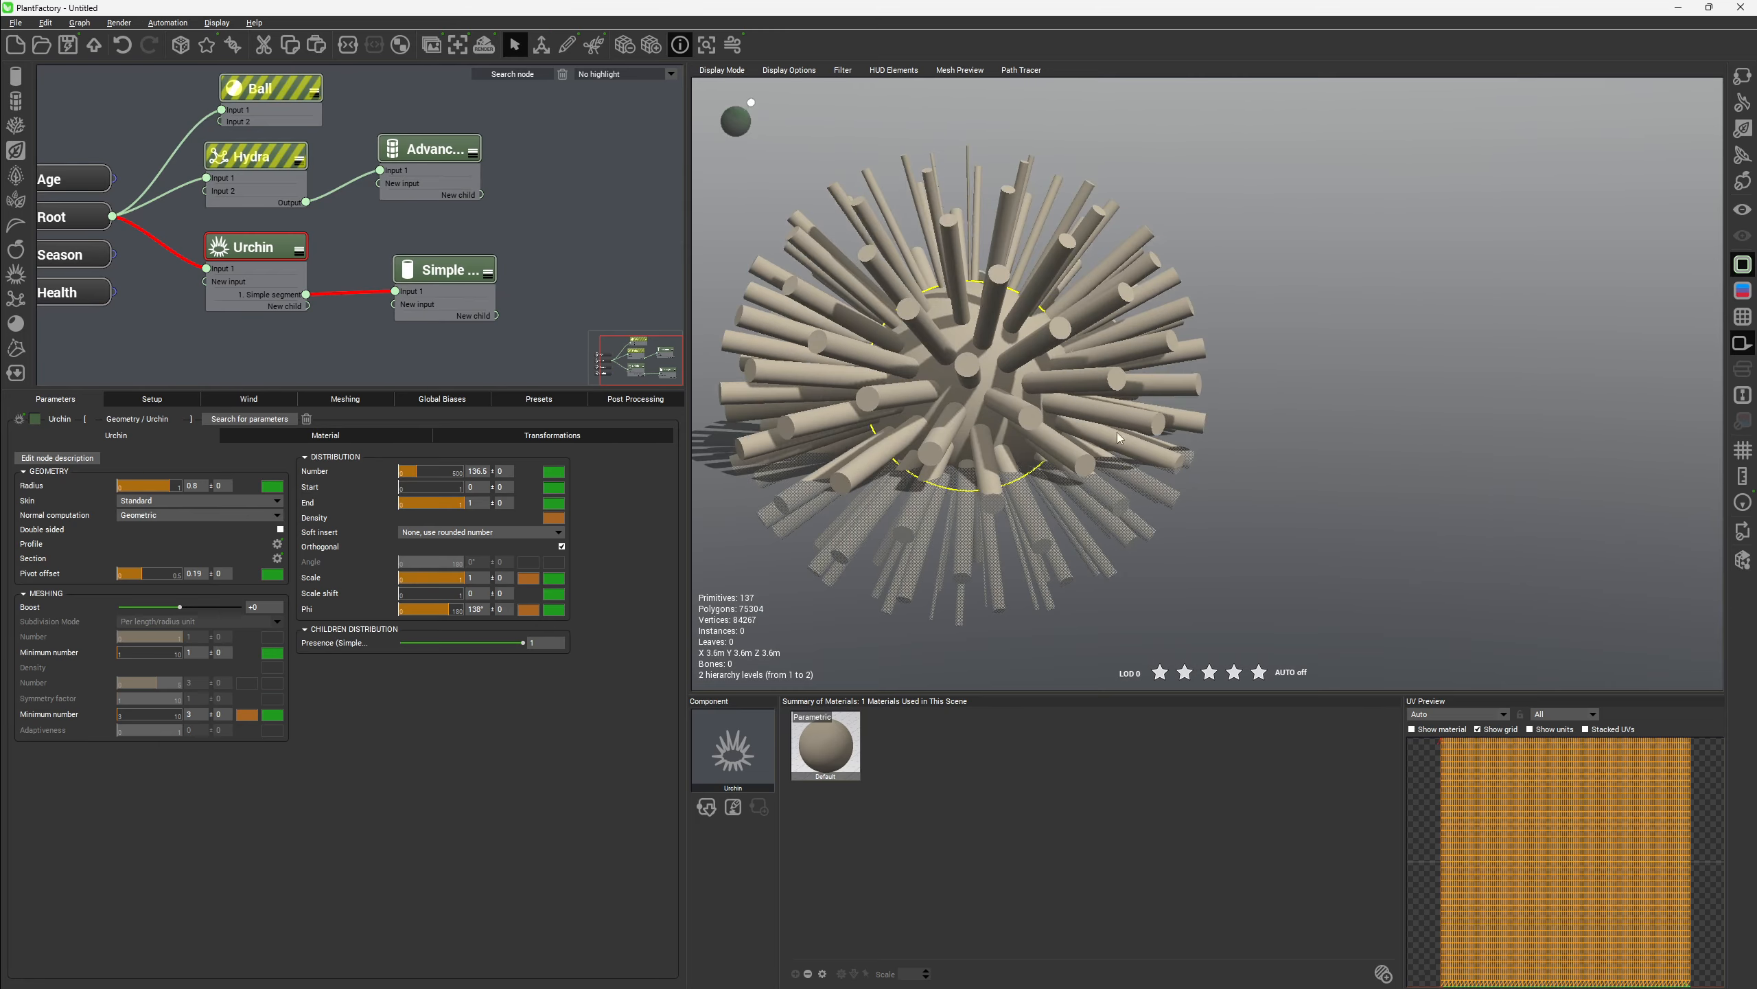
middle_drag(927, 347, 1186, 371)
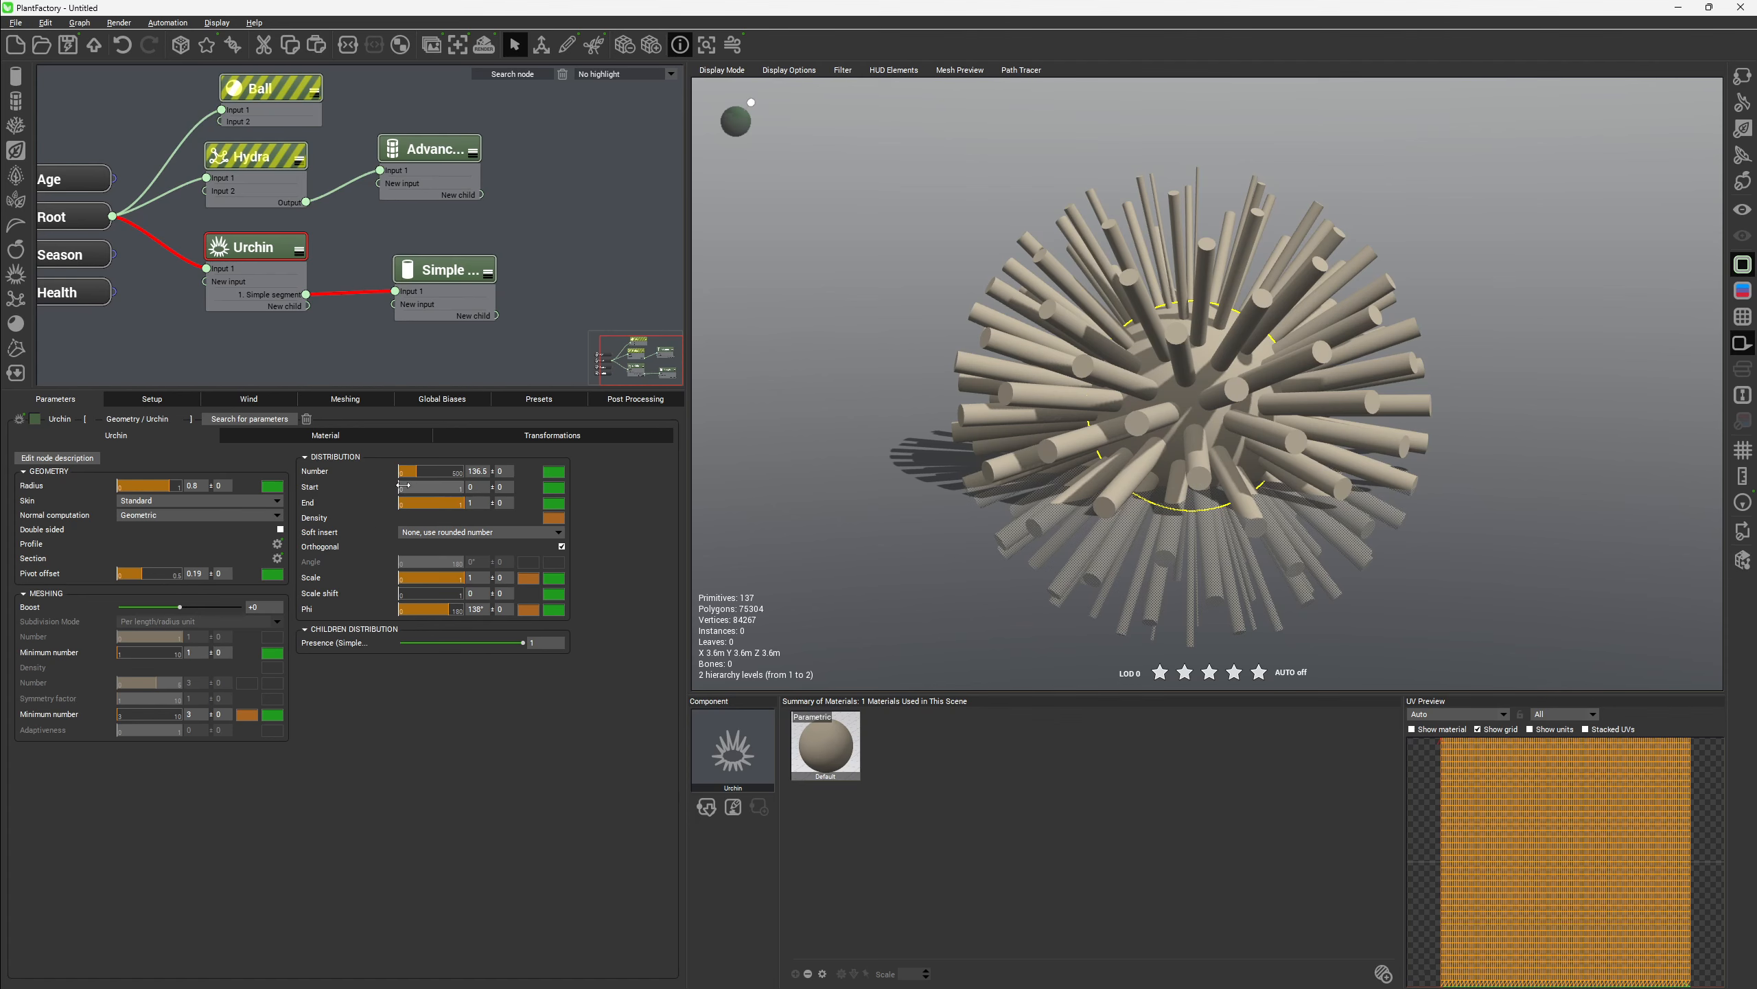
Confine the Urchin's segments to a band around its middle with a distribution start of about 0.4 and end of about 0.6
mouse_move(1049, 467)
right_down()
mouse_move(1075, 422)
mouse_move(1060, 479)
right_up()
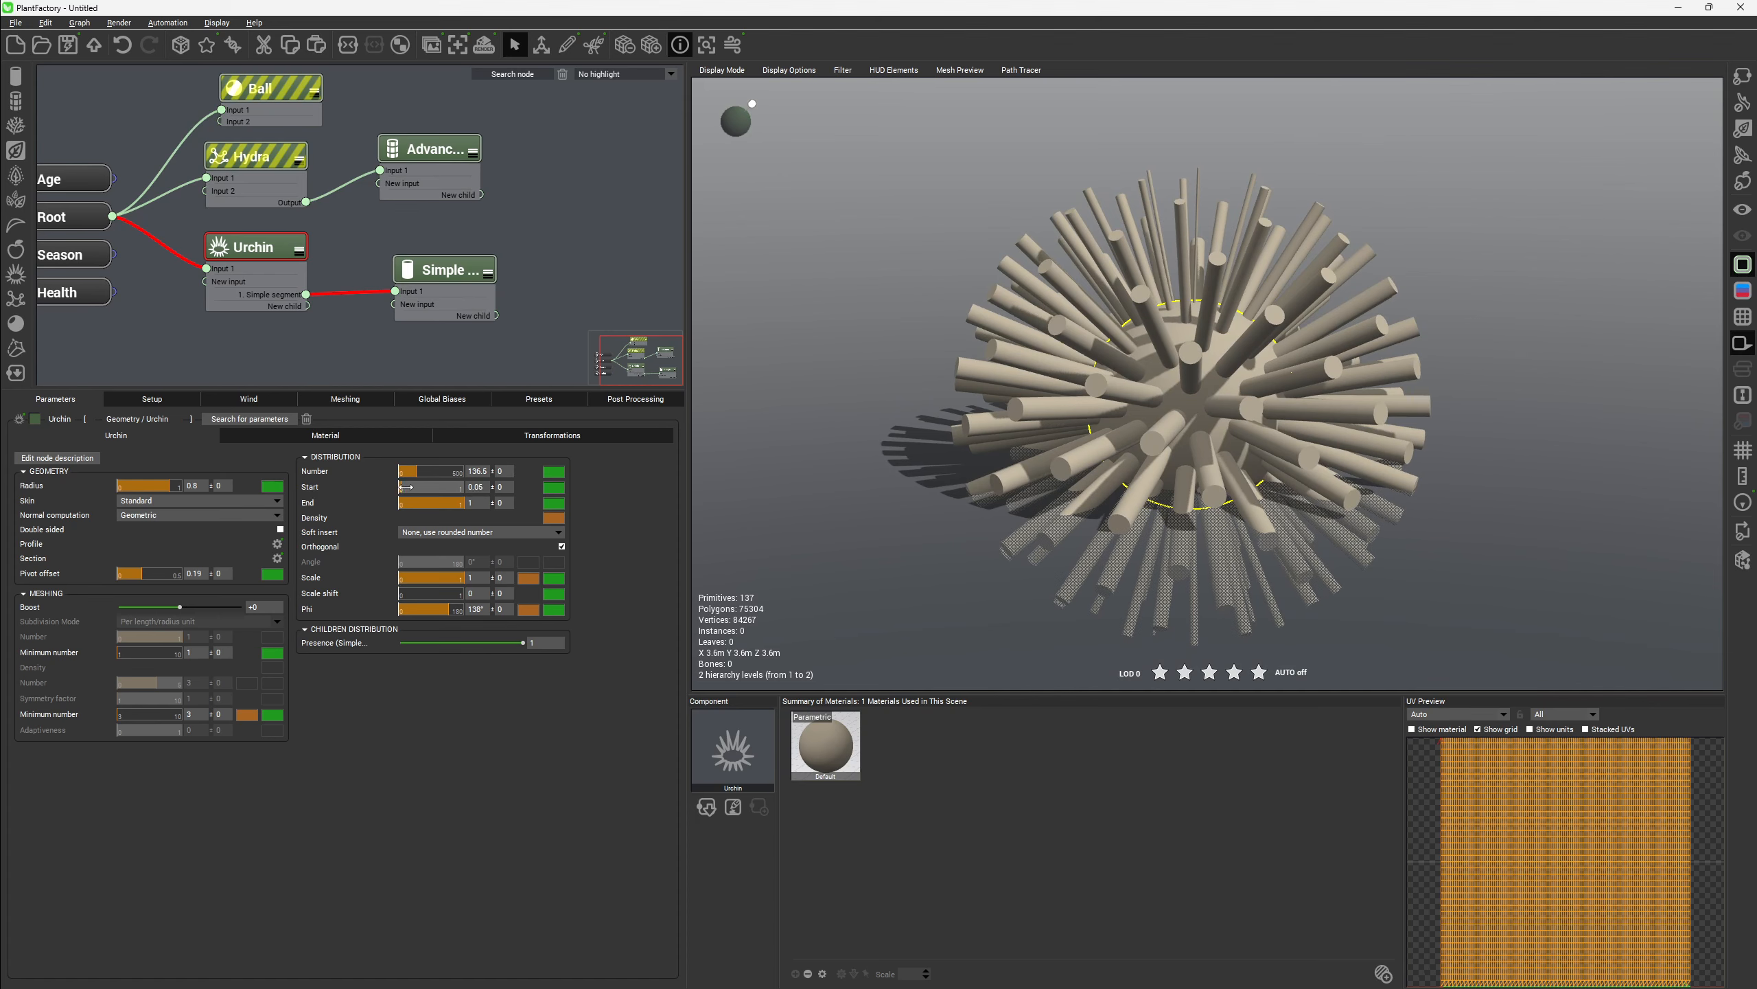
drag(406, 486, 443, 489)
right_drag(1380, 233, 1411, 327)
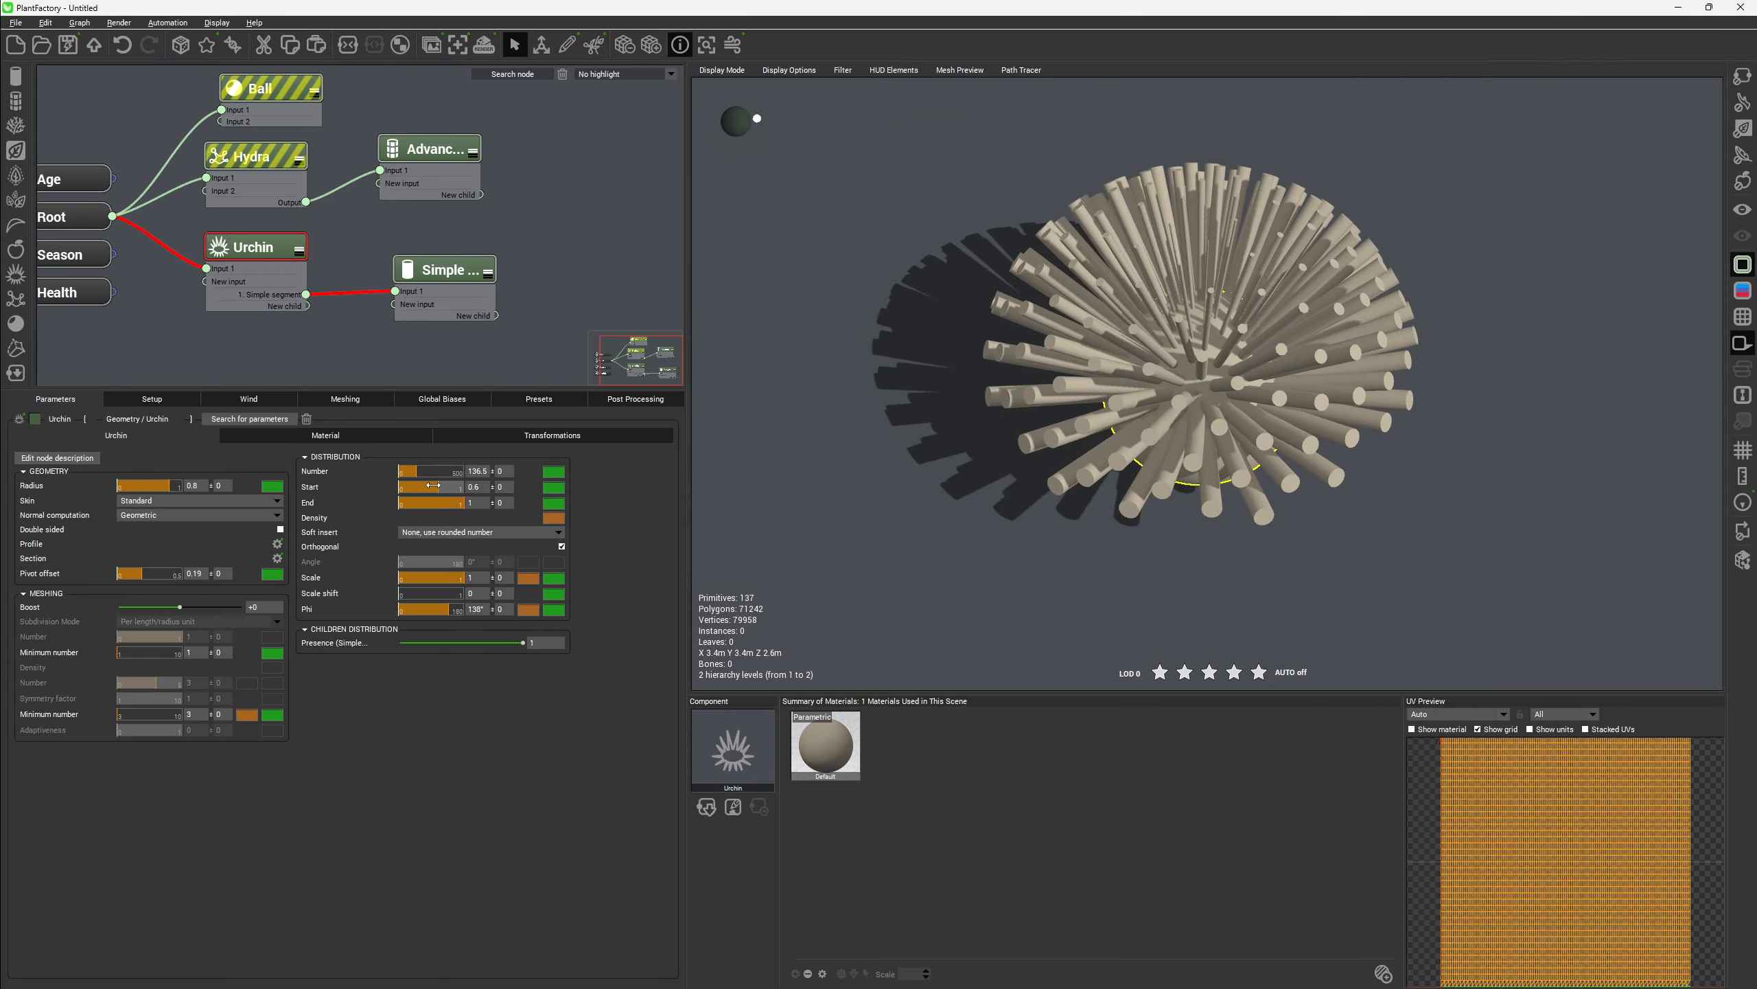
mouse_move(433, 485)
mouse_down()
mouse_move(450, 491)
mouse_move(431, 502)
mouse_up()
click(453, 502)
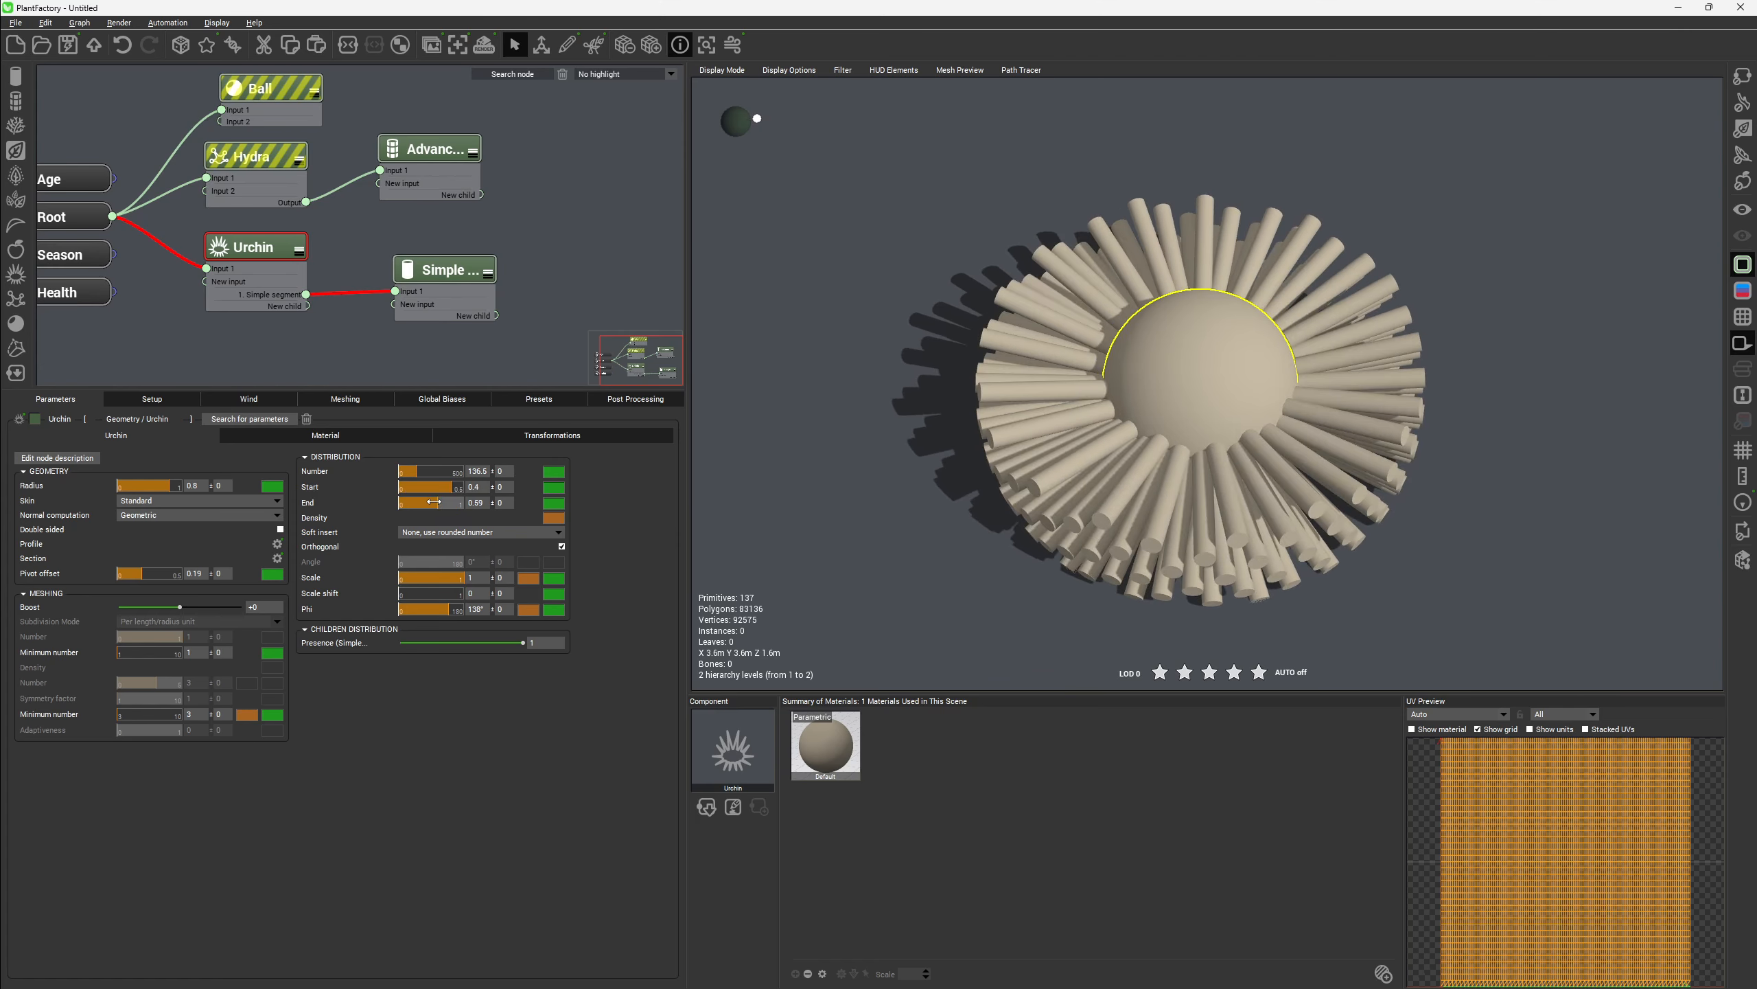
drag(1294, 467, 1351, 381)
Set the Urchin's distribution start to 0.5 and end to 1 to cover only the upper half with segments
click(479, 487)
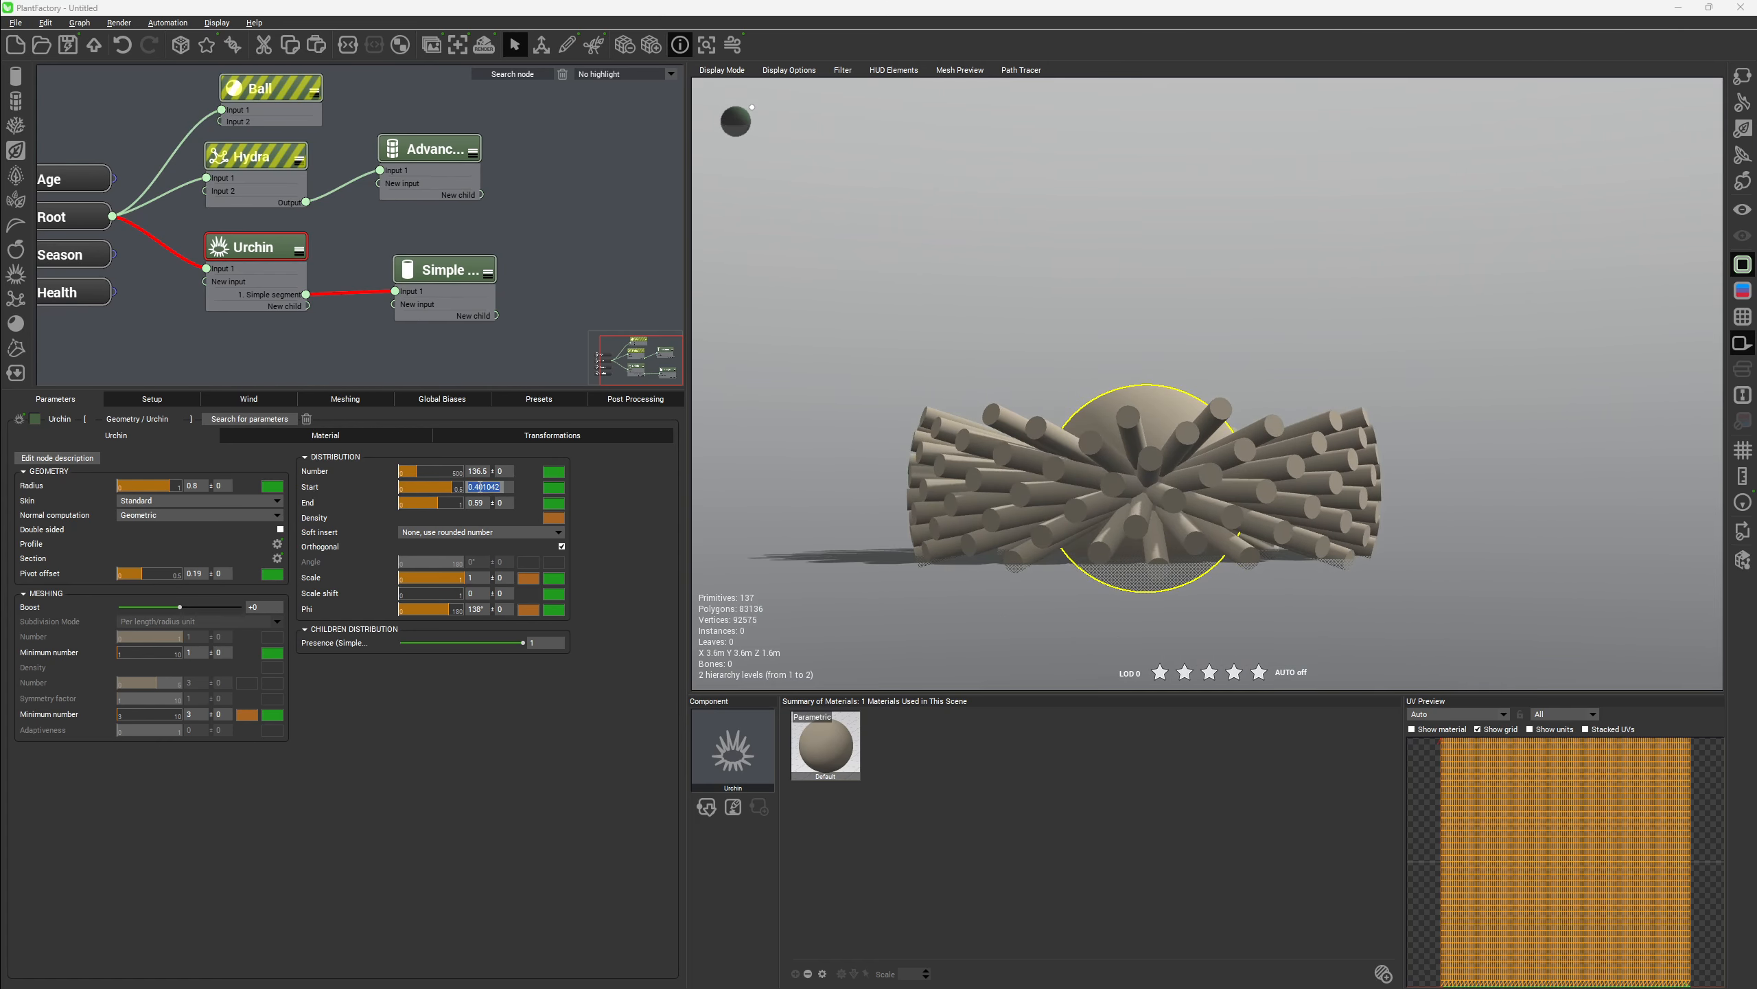
text(0.5)
key(Return)
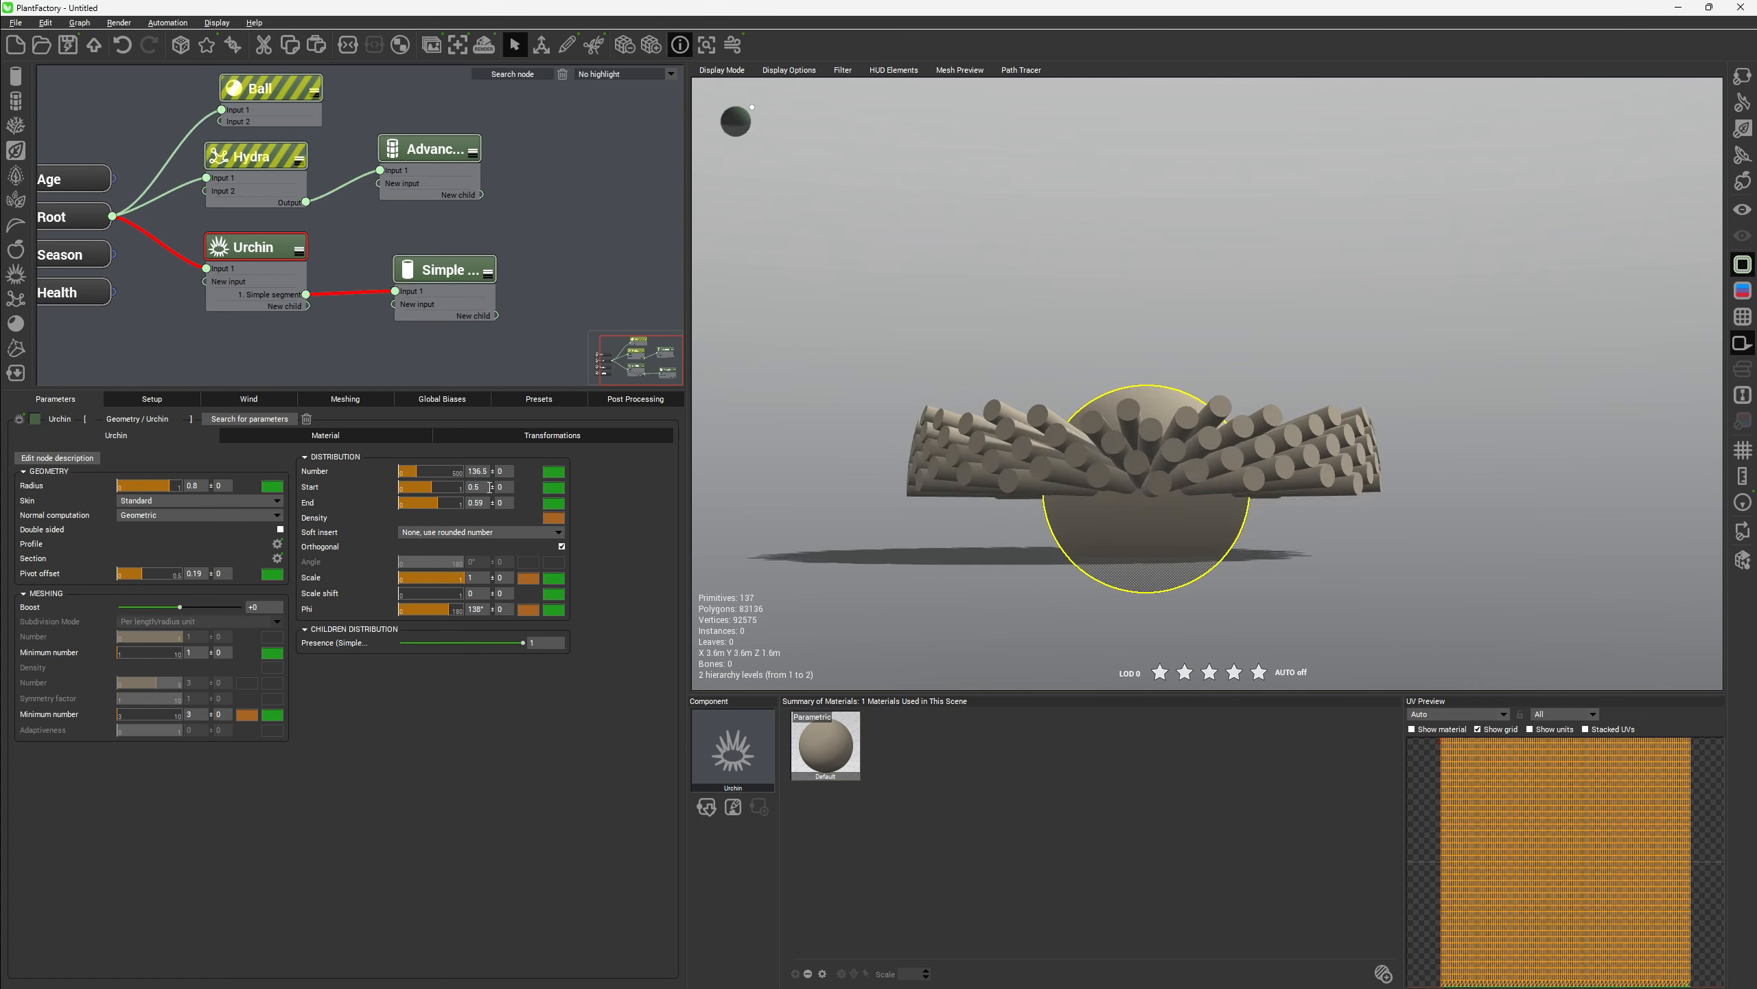
click(479, 502)
text(1)
key(Return)
drag(1062, 357, 1003, 478)
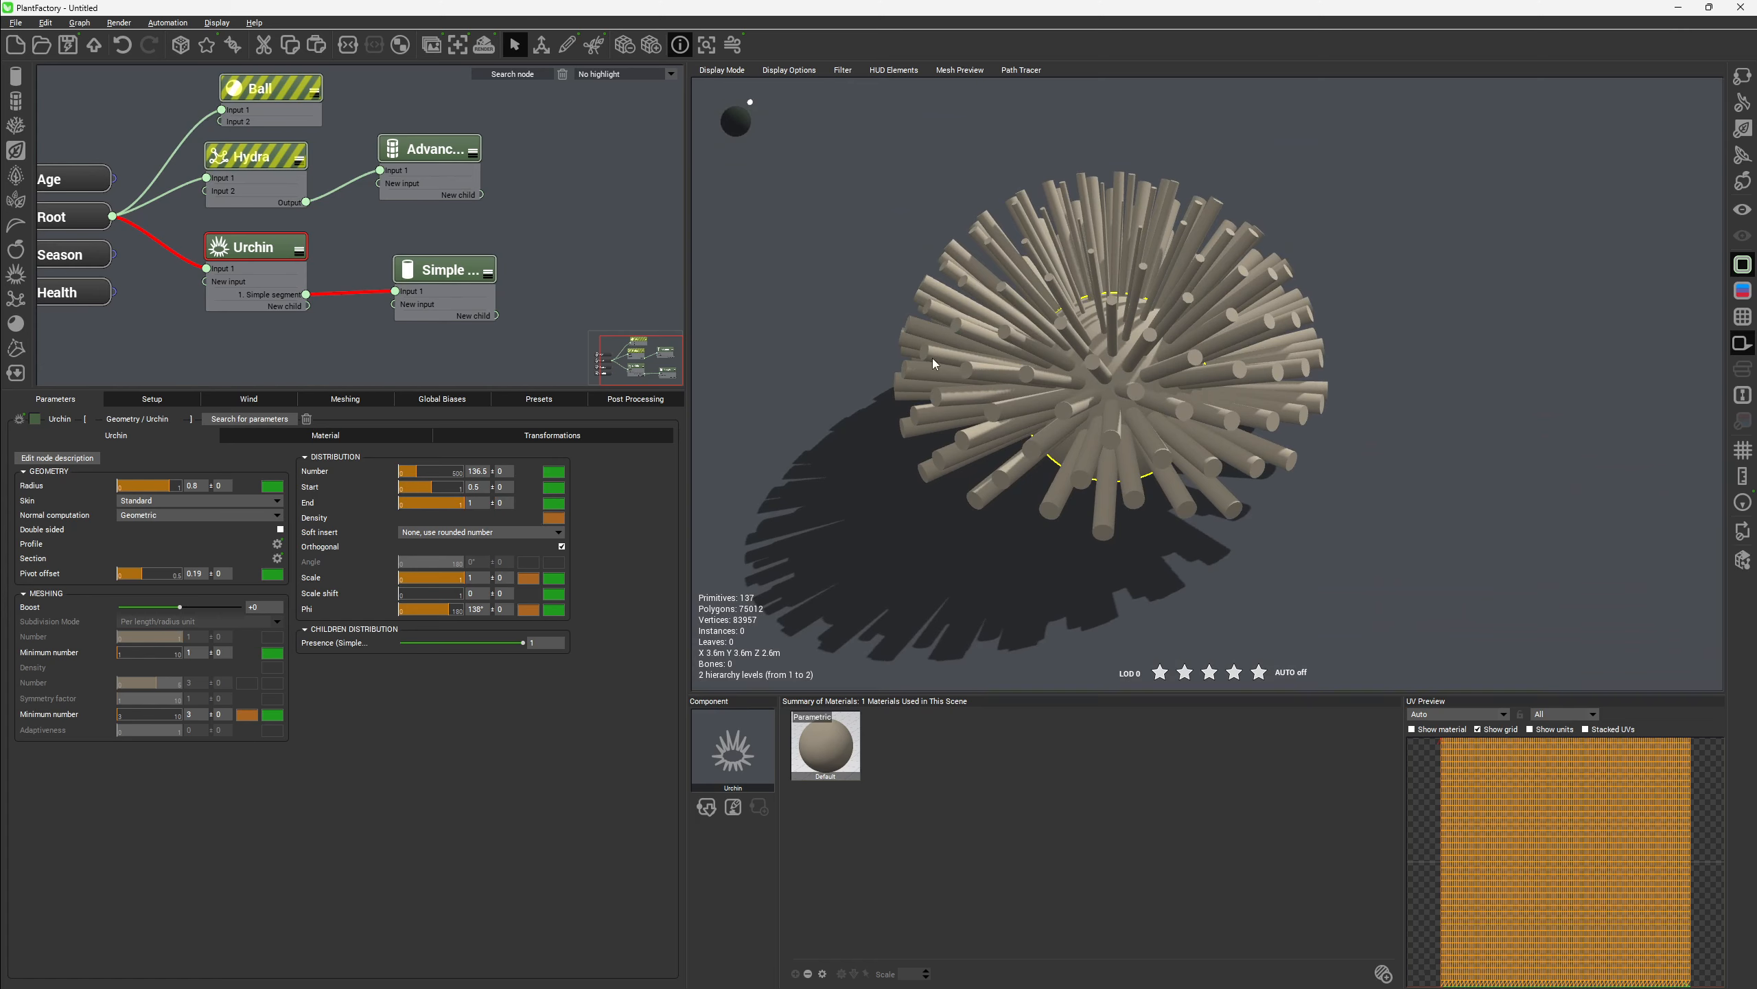
drag(1050, 339, 1058, 465)
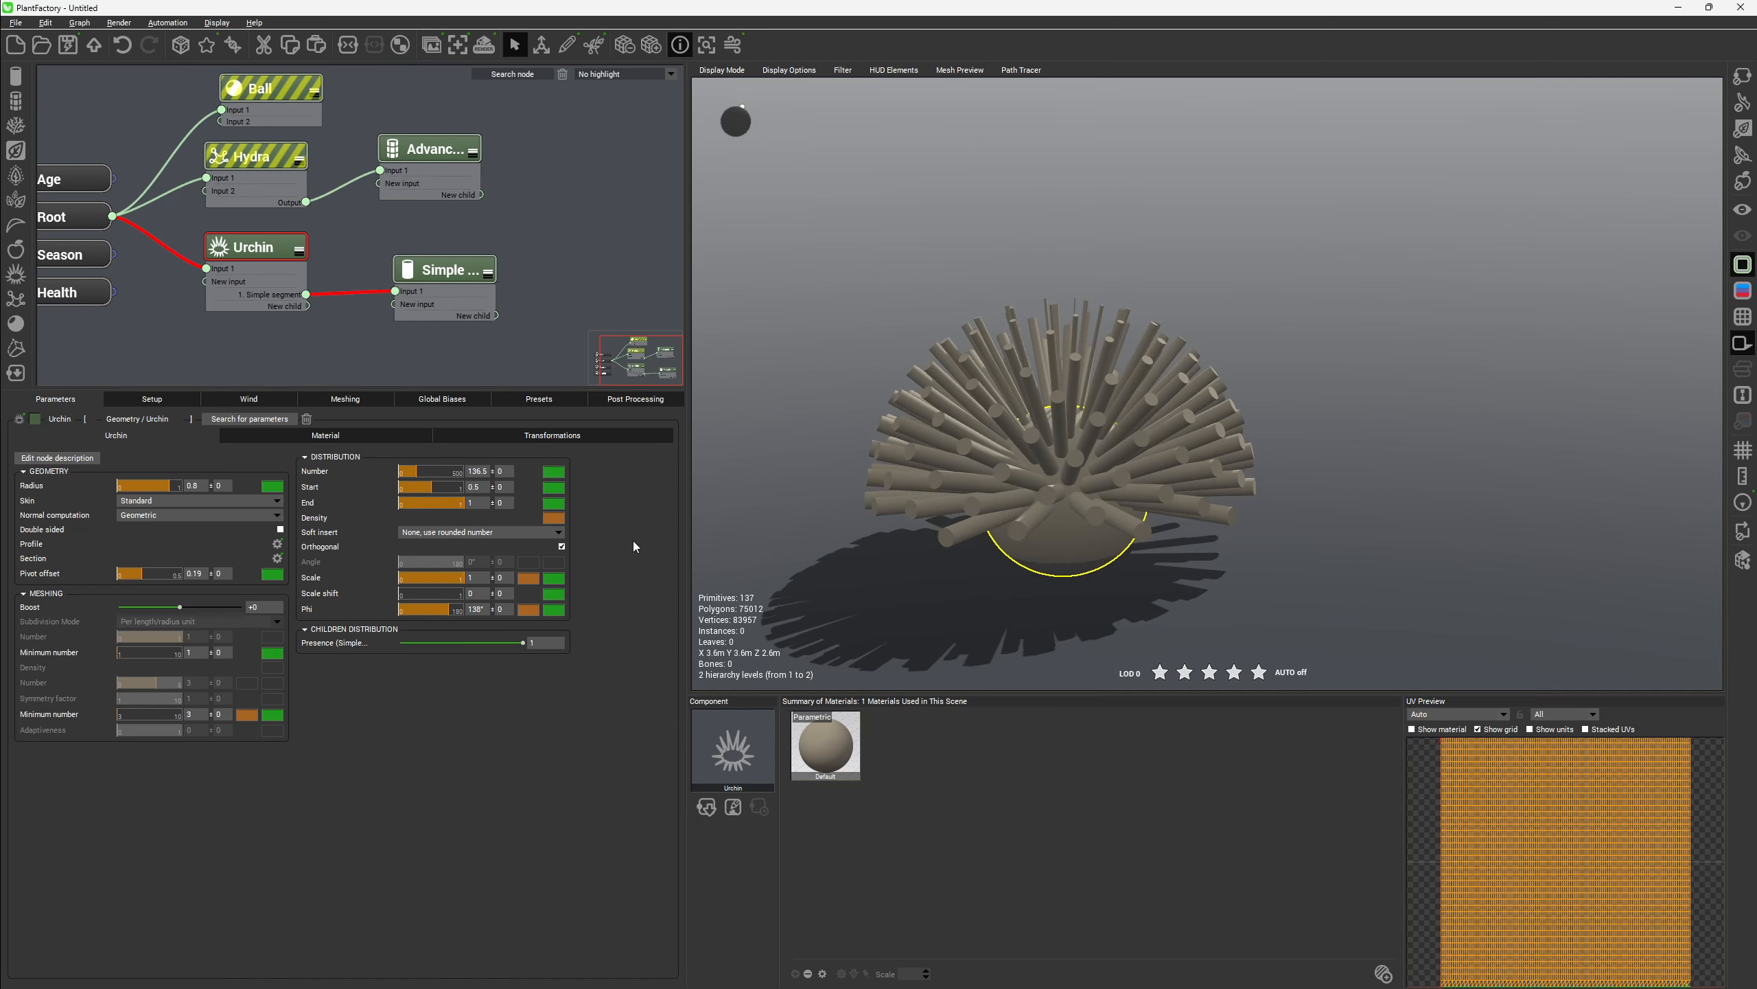
Review the soft insert options available for the Urchin's segment distribution
click(533, 532)
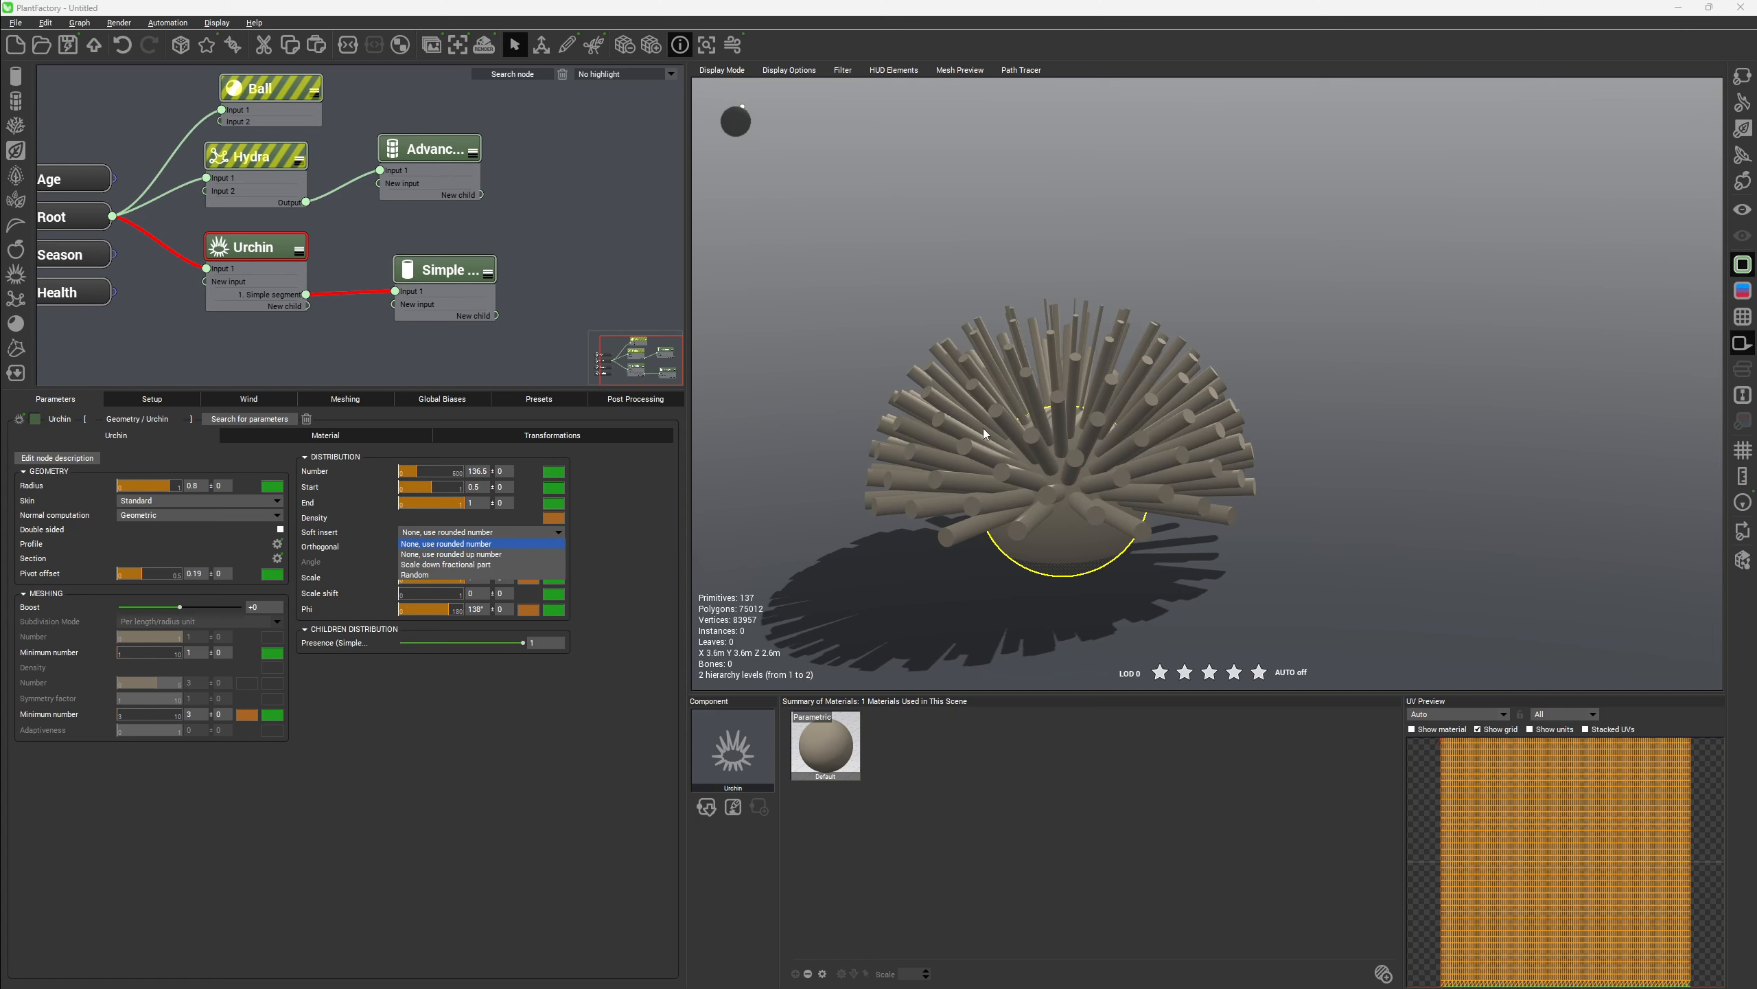
click(856, 476)
drag(1095, 429, 1164, 497)
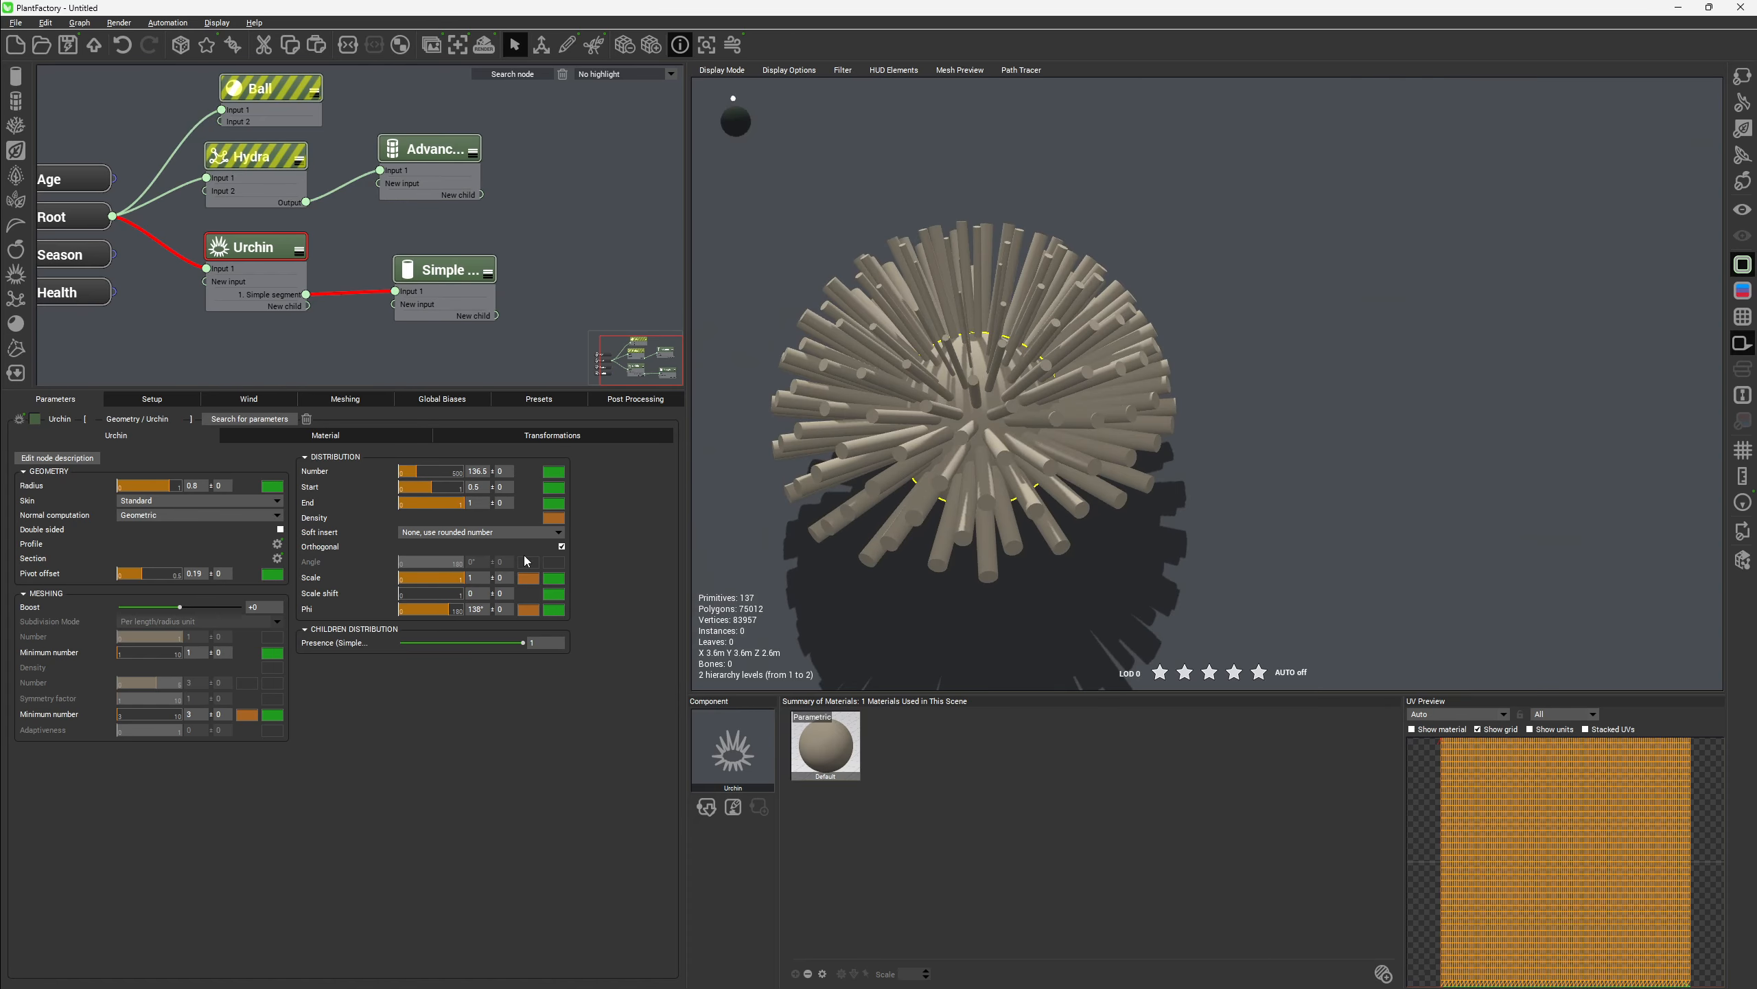
right_drag(907, 515, 926, 435)
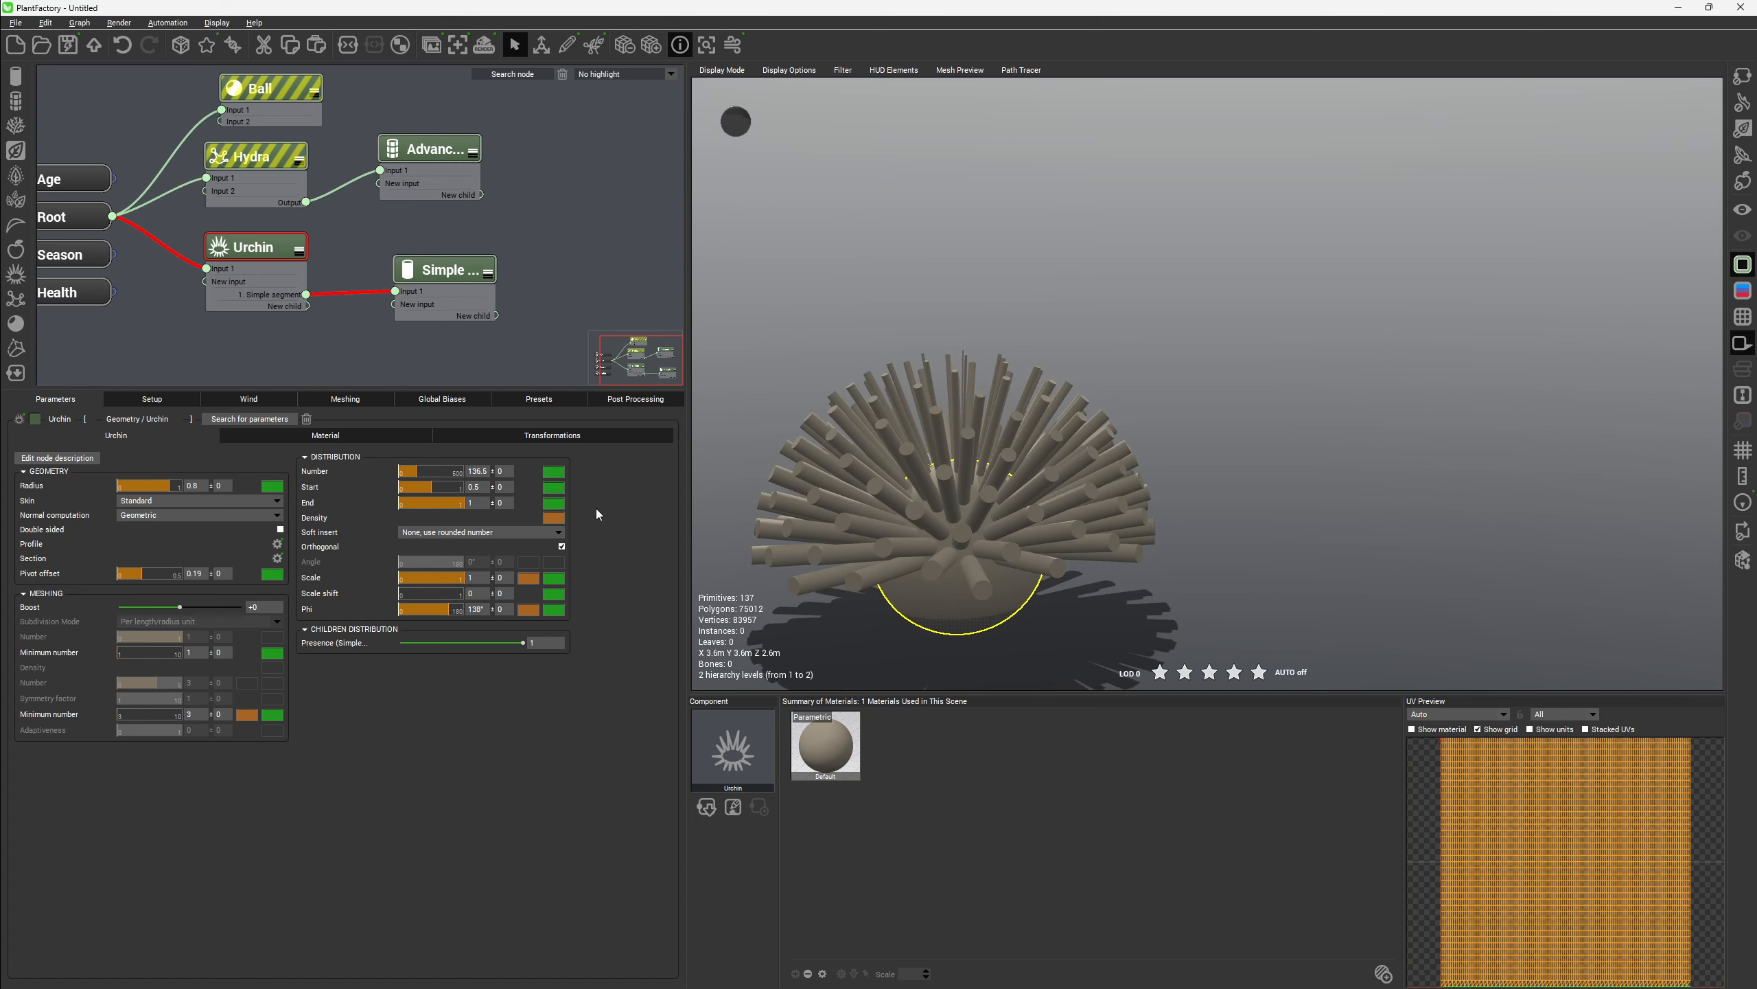
Turn off the Orthogonal option for the Urchin's segments and set their angle to 30°
click(562, 547)
drag(976, 334, 1054, 483)
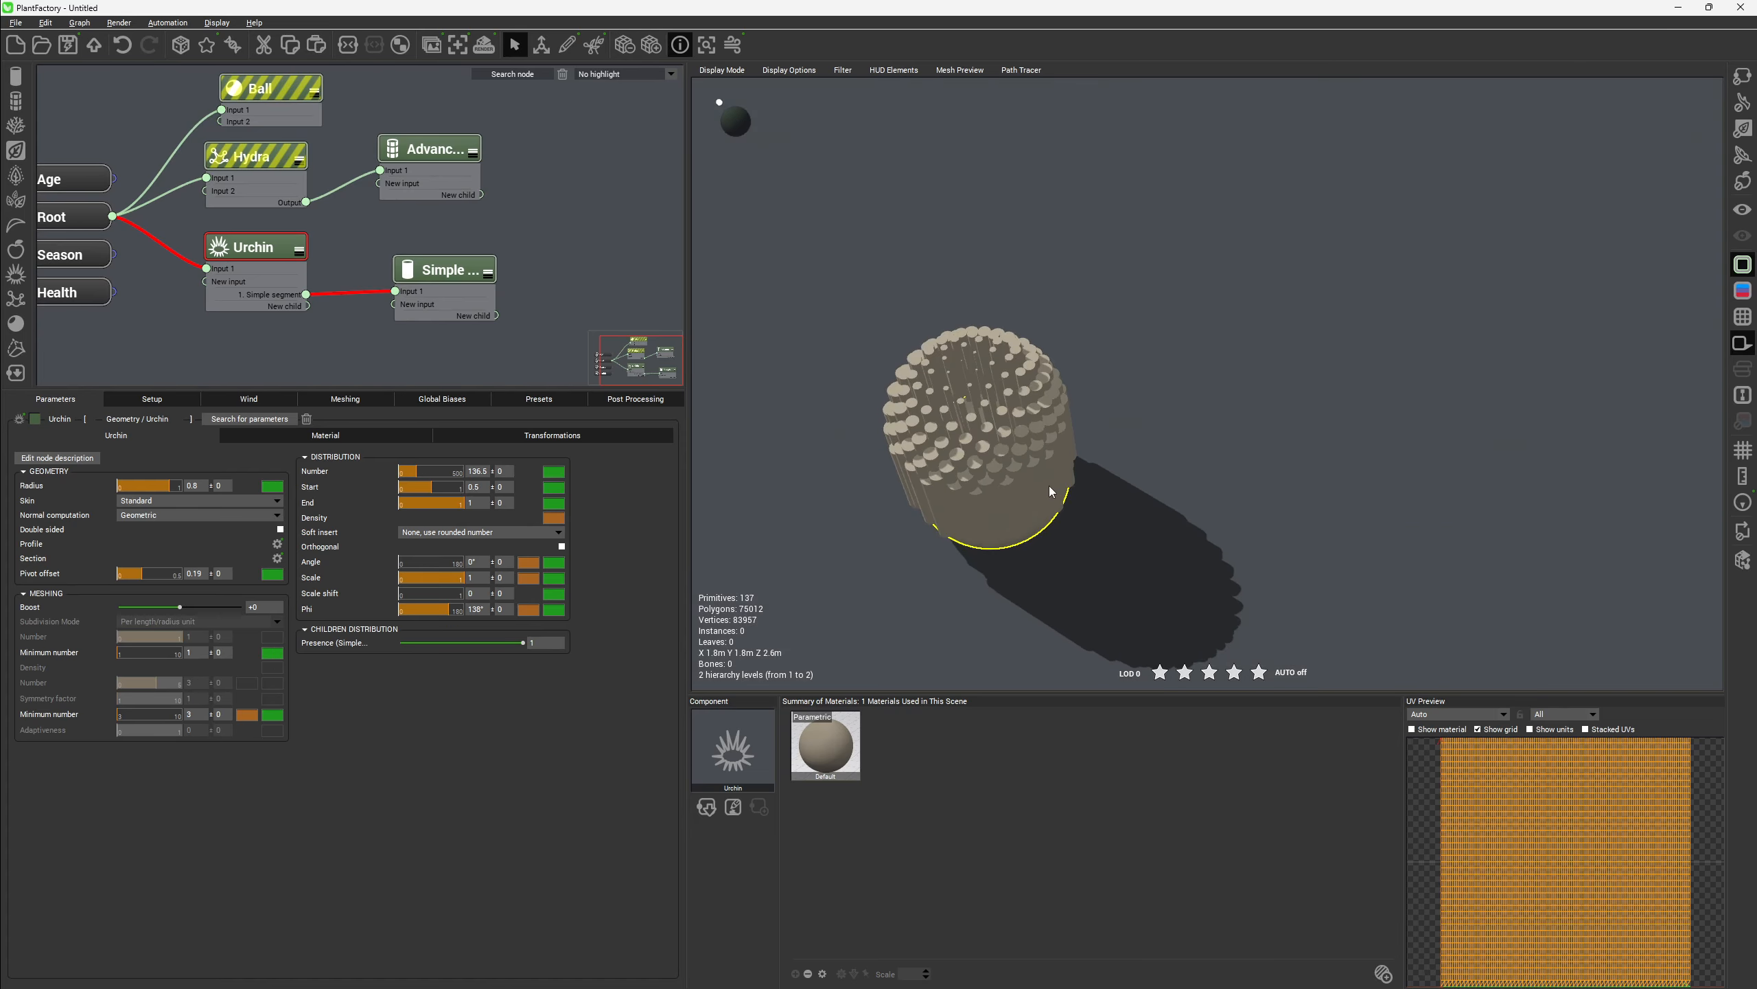
drag(889, 471, 1080, 505)
click(410, 559)
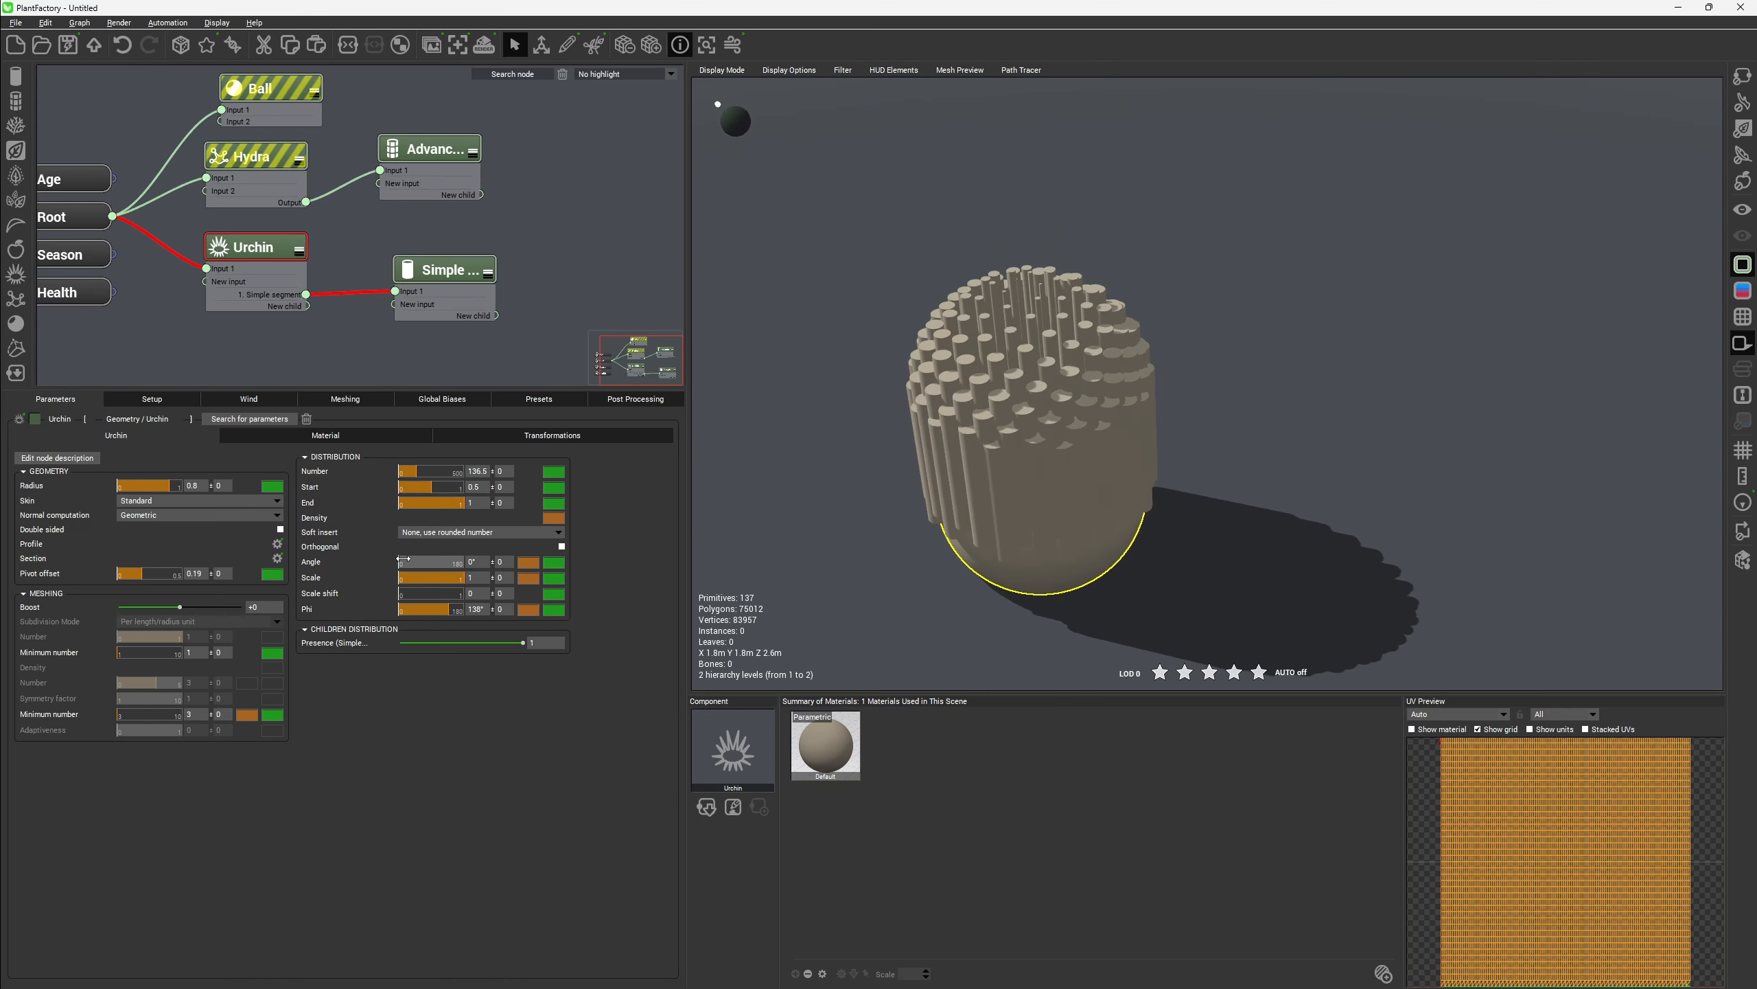
drag(410, 559, 418, 559)
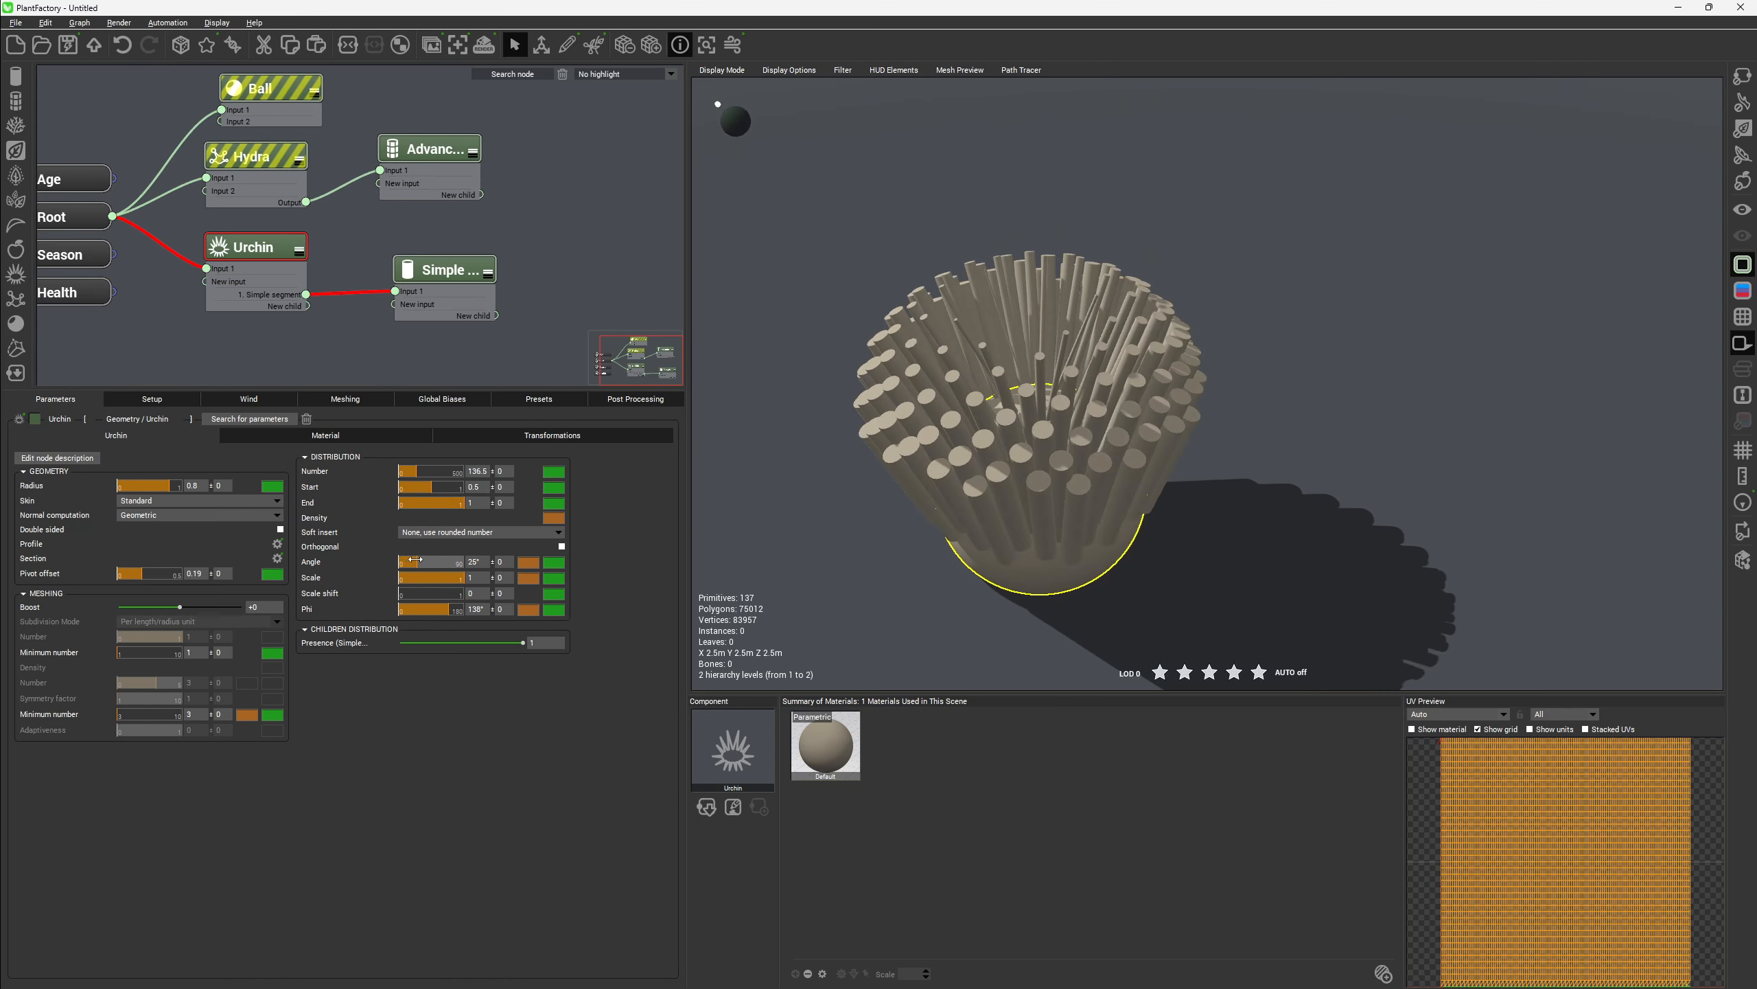
drag(1182, 396, 1213, 309)
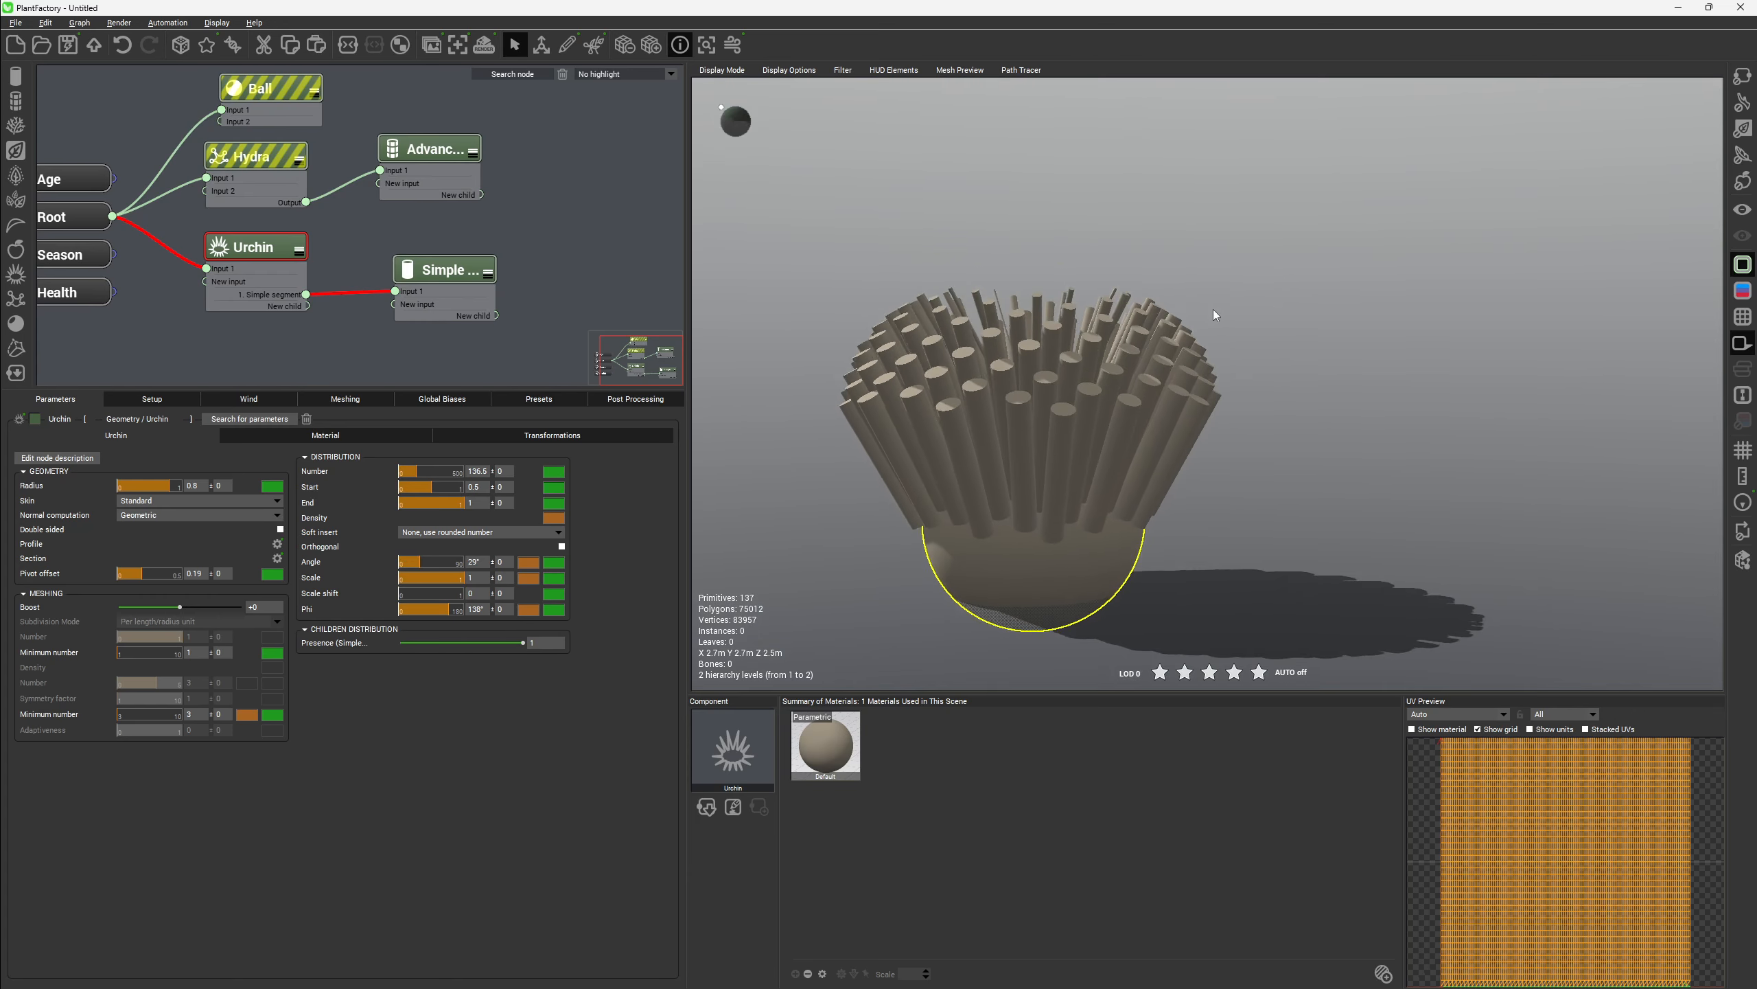
click(486, 562)
text(3)
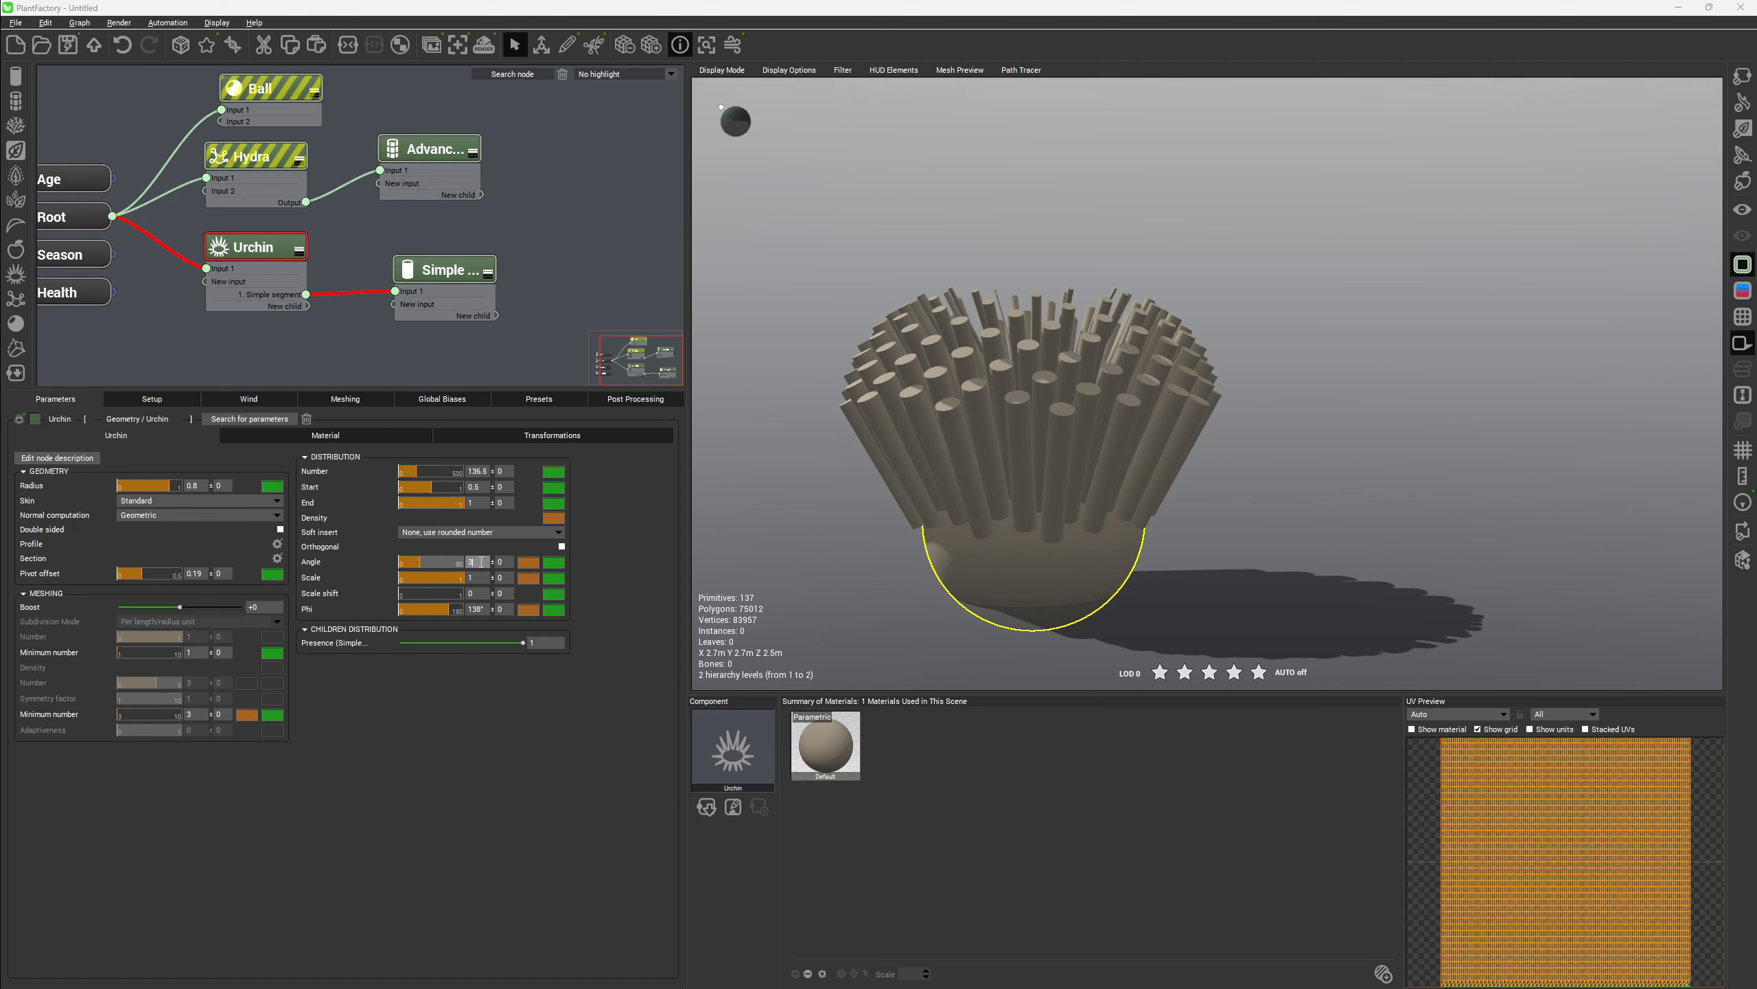
text(0)
key(Return)
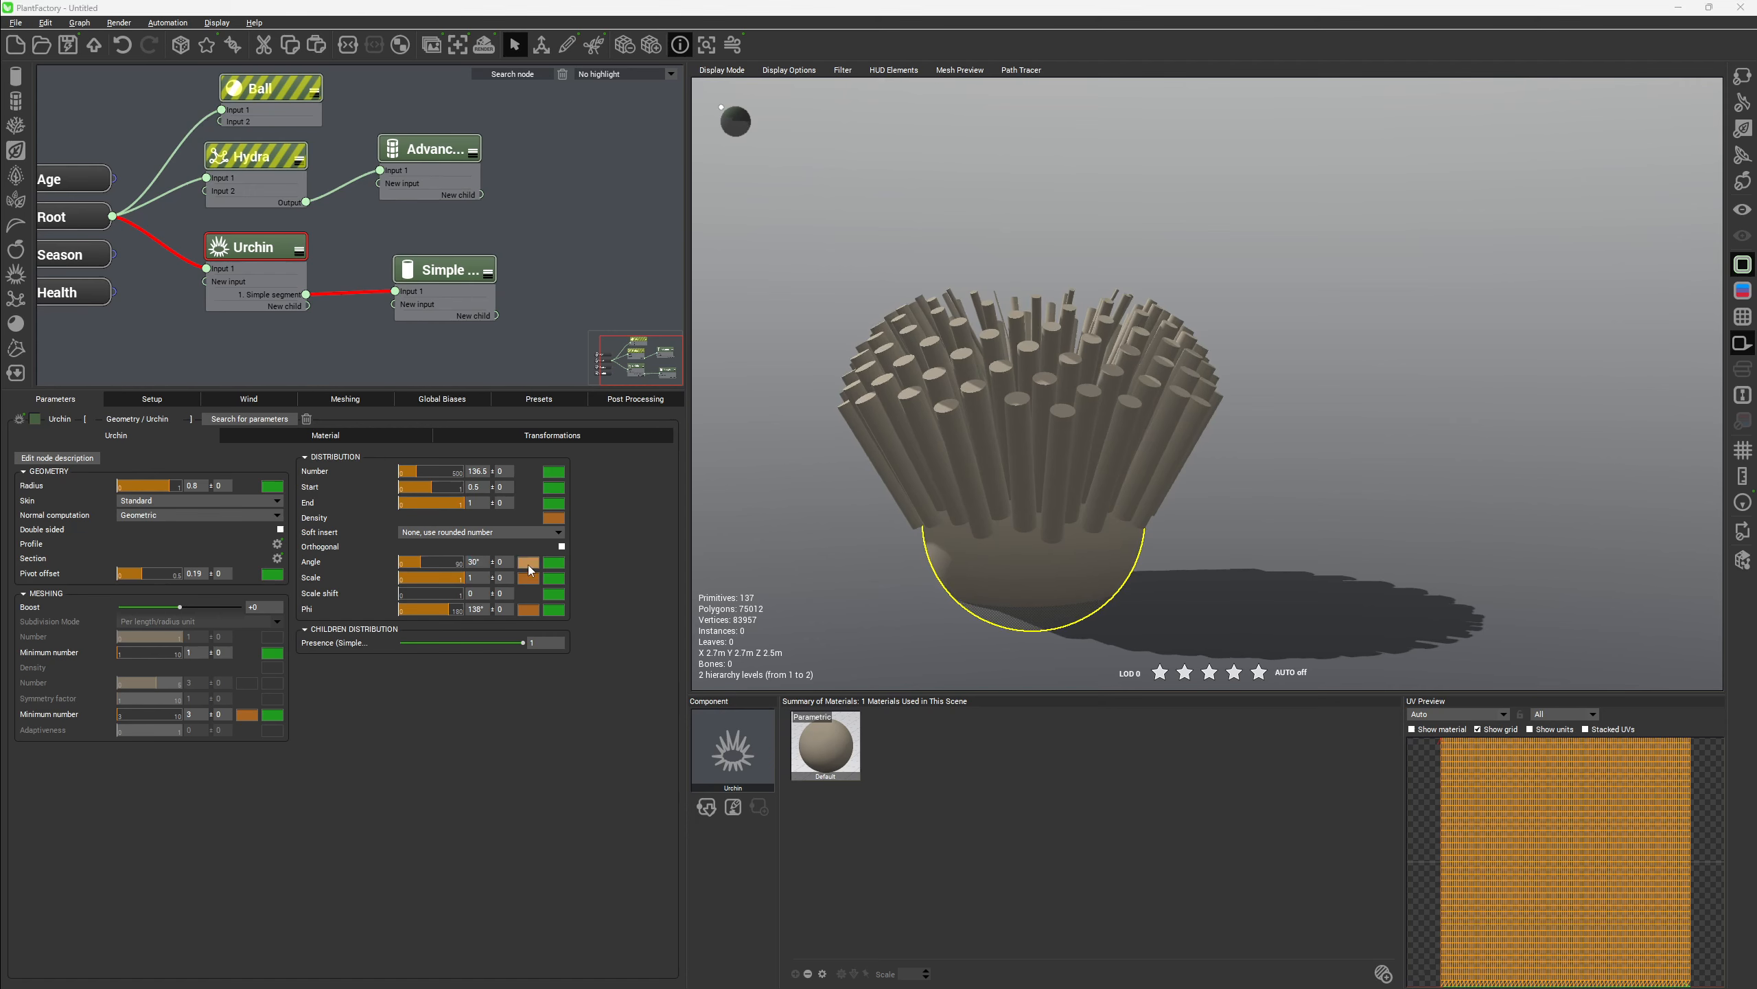
Lower the end keypoint of the segment angle's profile curve to about 0.03
click(277, 544)
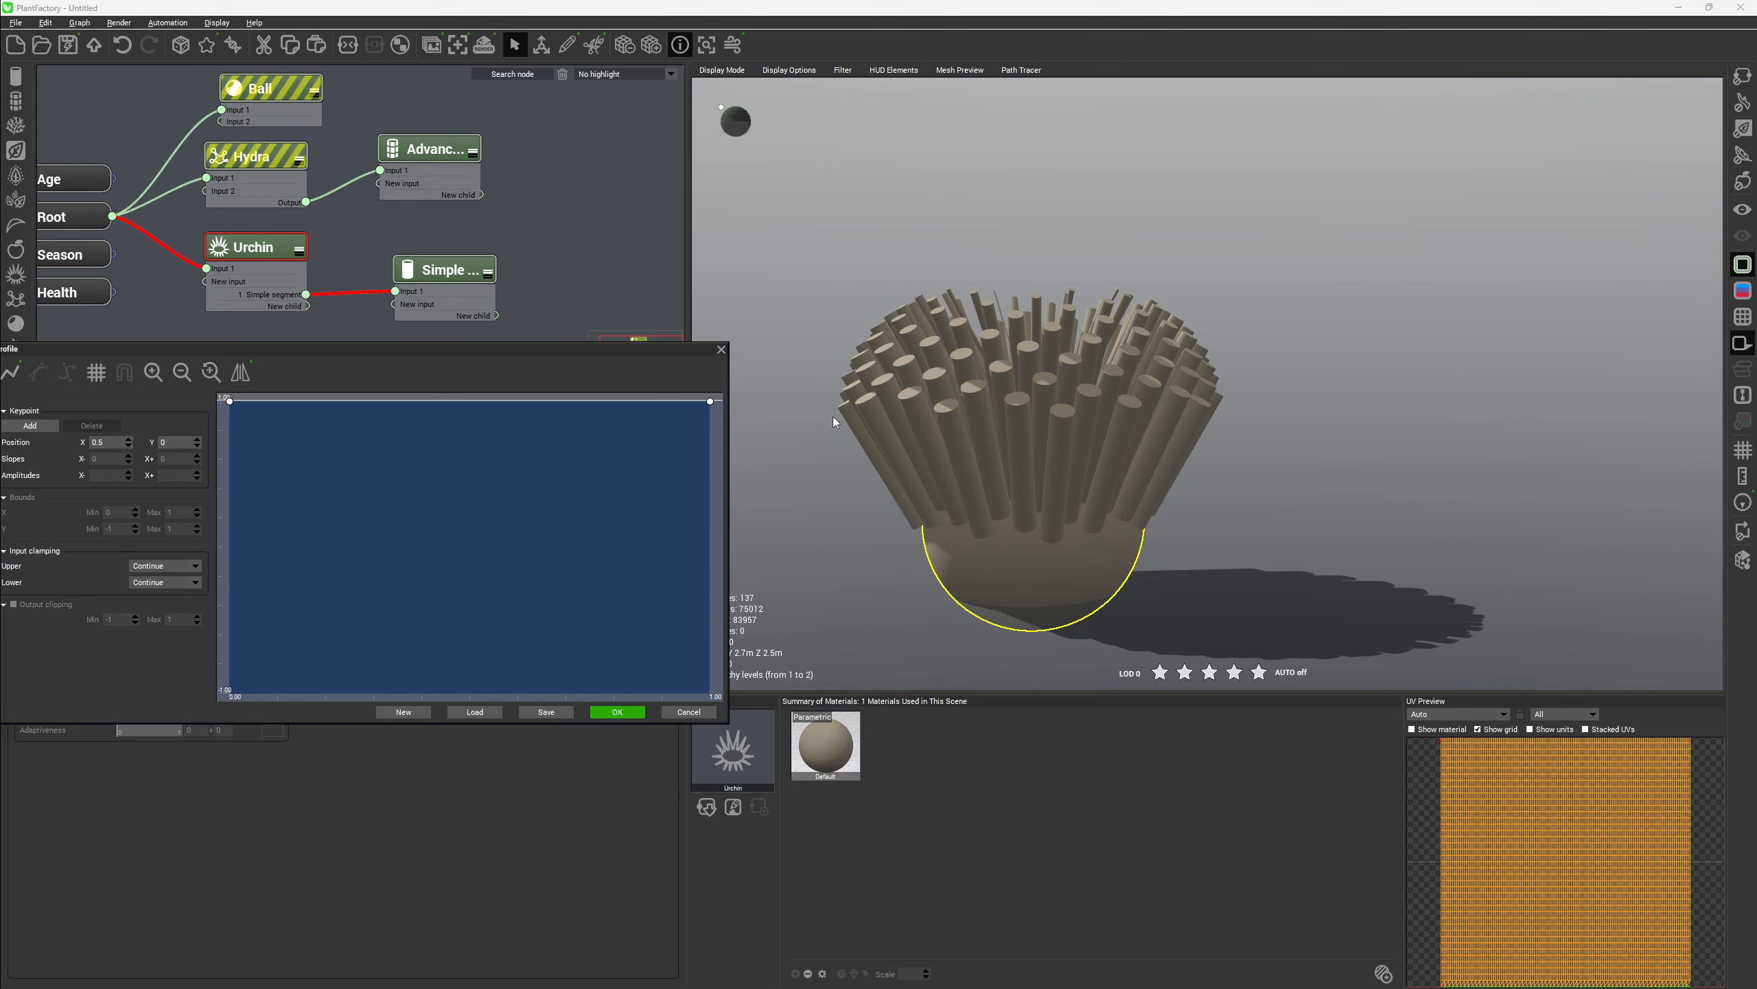
drag(710, 401, 722, 547)
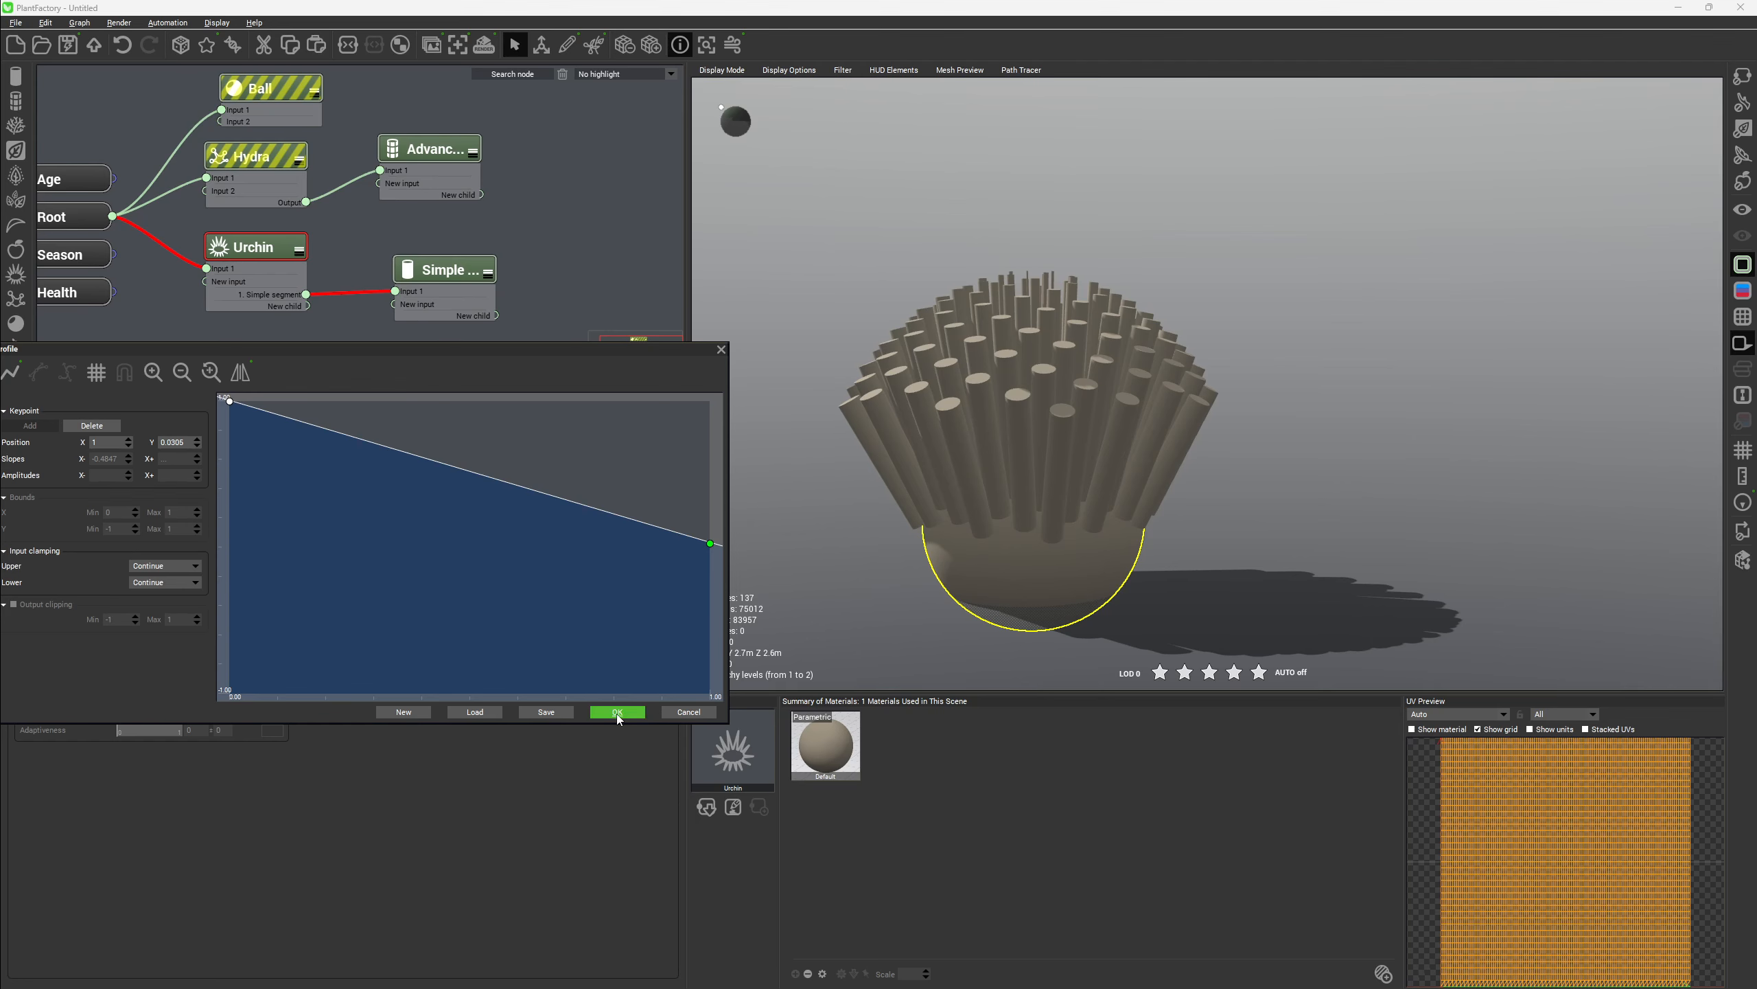
click(617, 712)
drag(1068, 407, 1259, 396)
Raise the segment angle on the Urchin to about 89°
drag(421, 558, 463, 561)
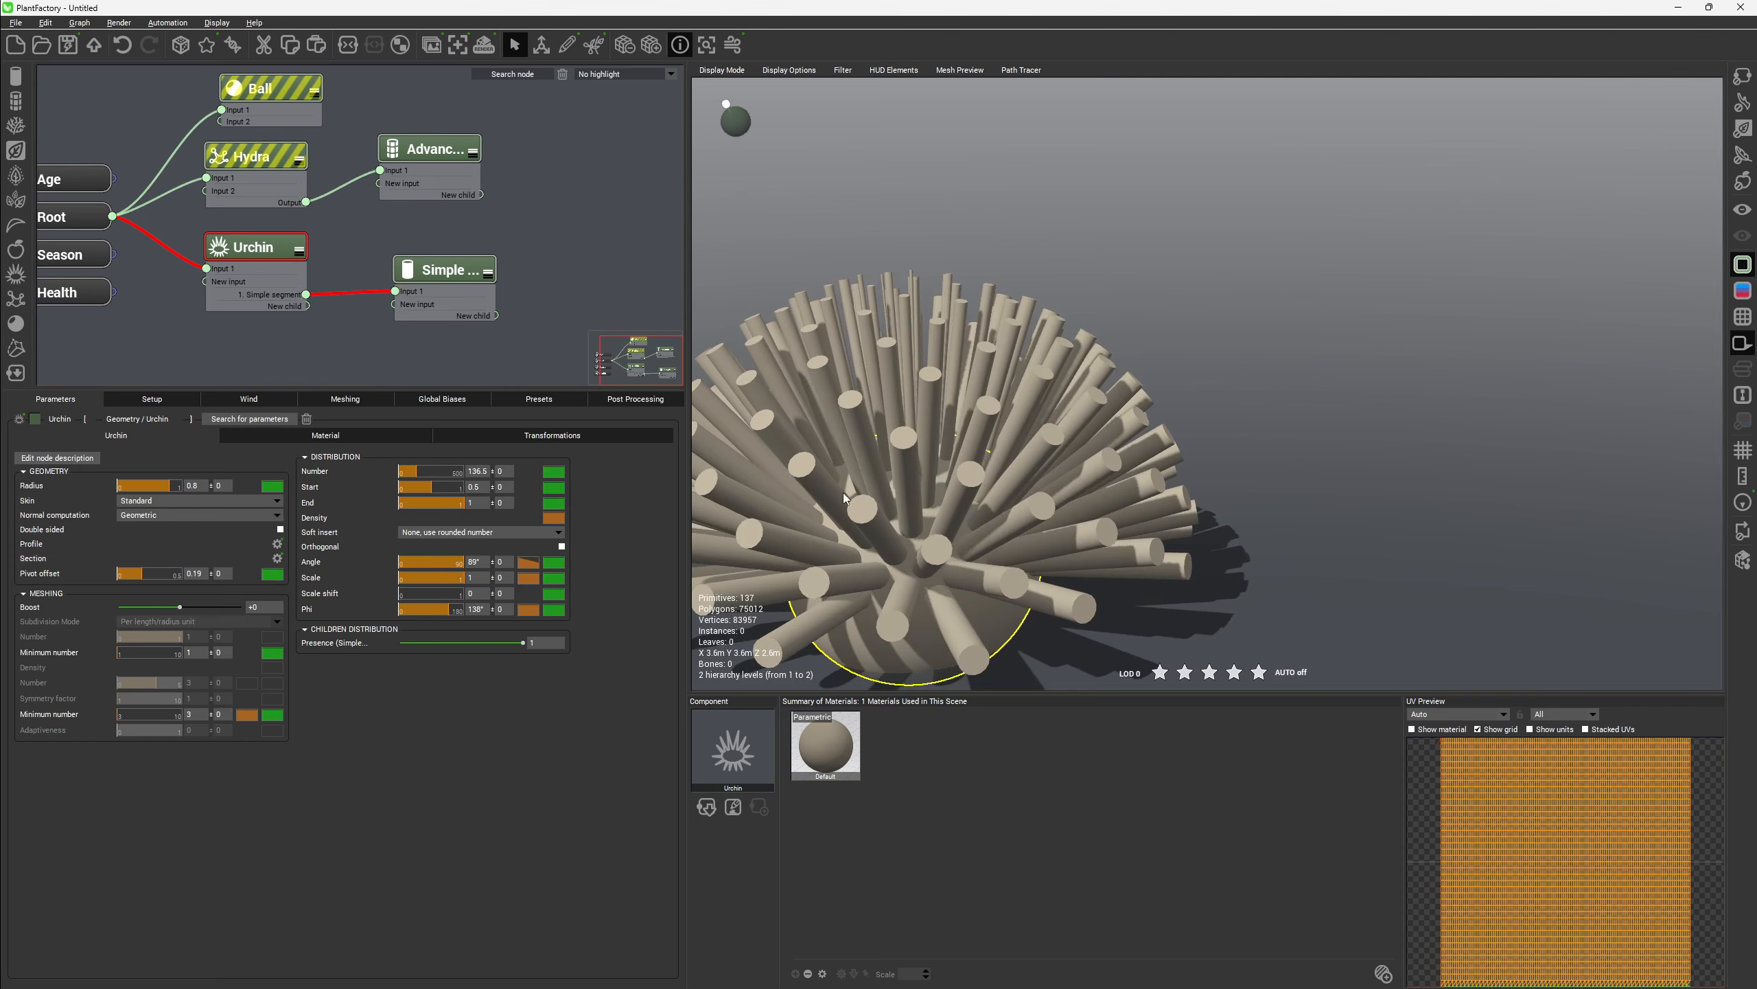
drag(928, 530, 683, 599)
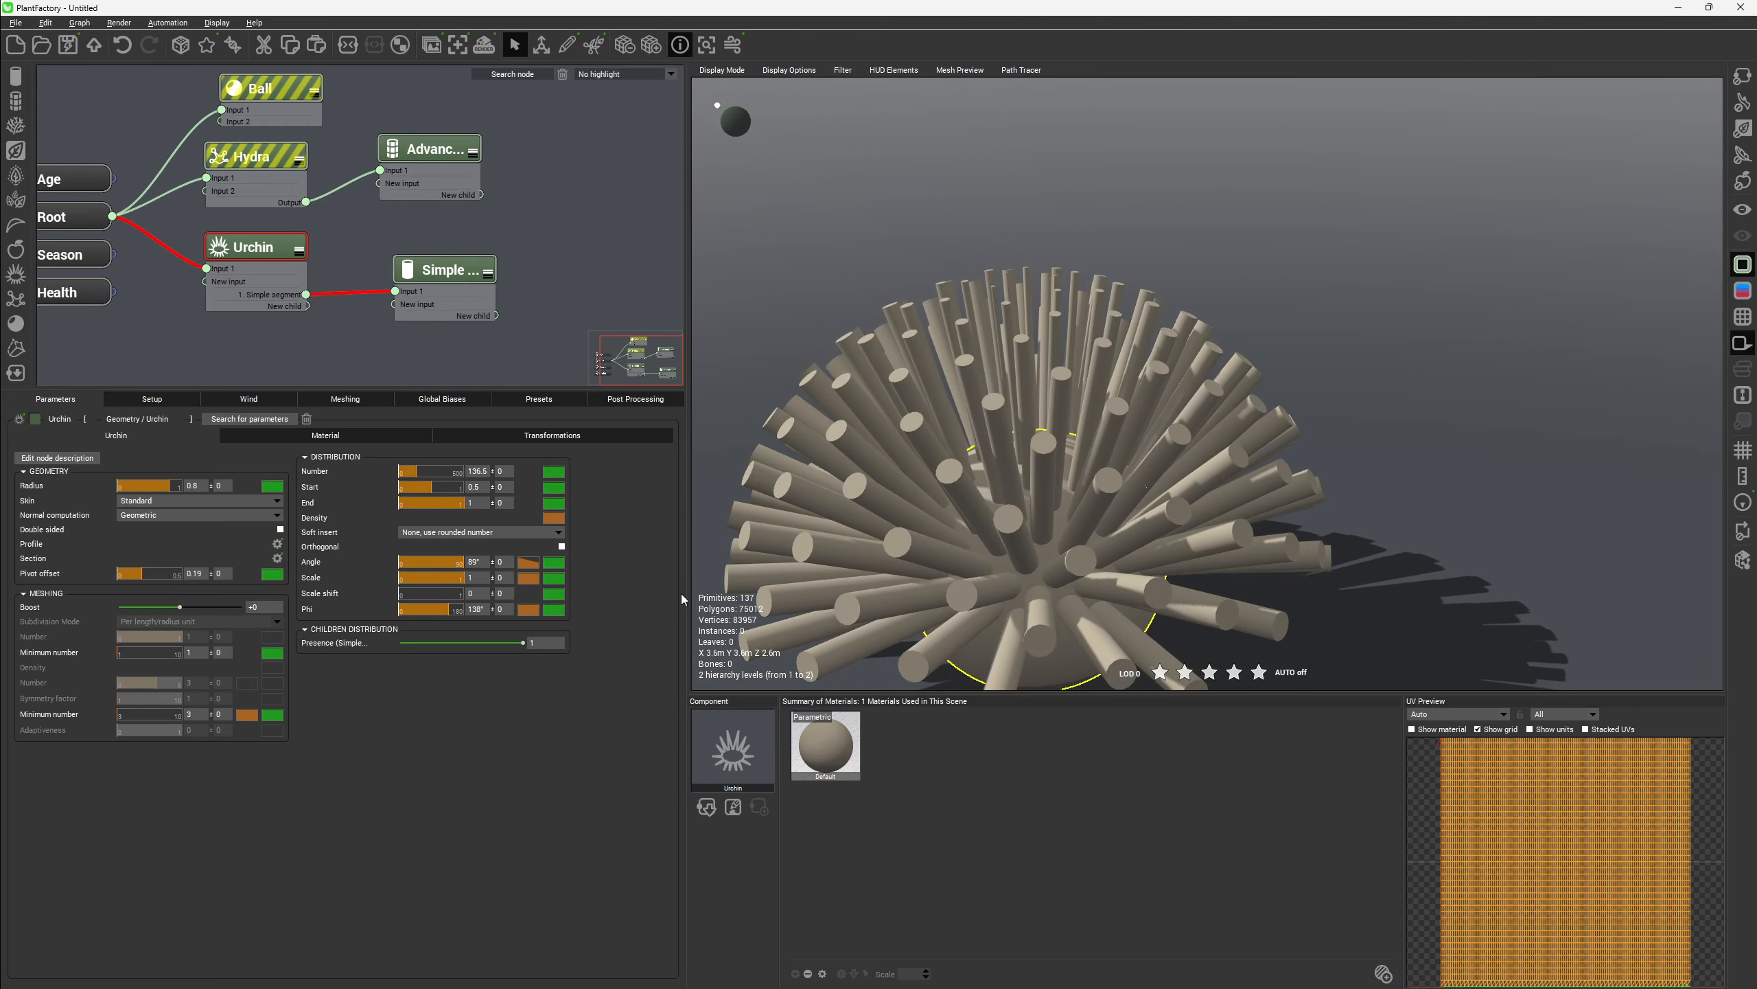
drag(997, 606, 1157, 539)
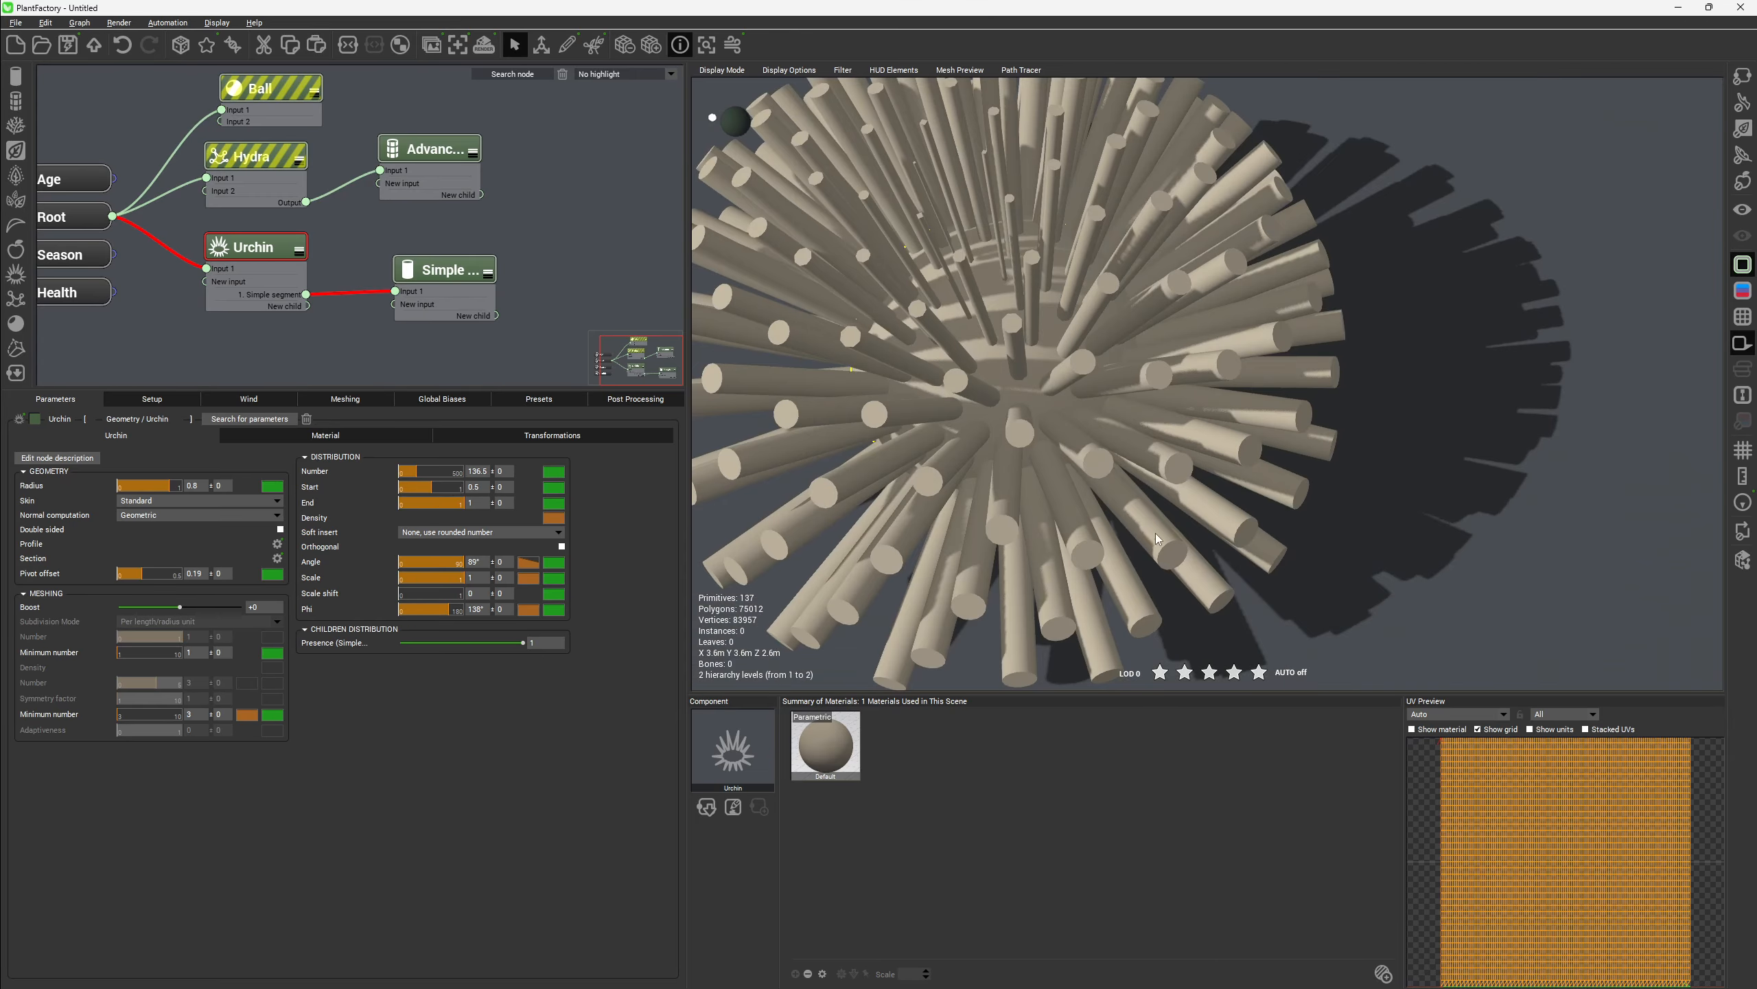
drag(1016, 236, 999, 440)
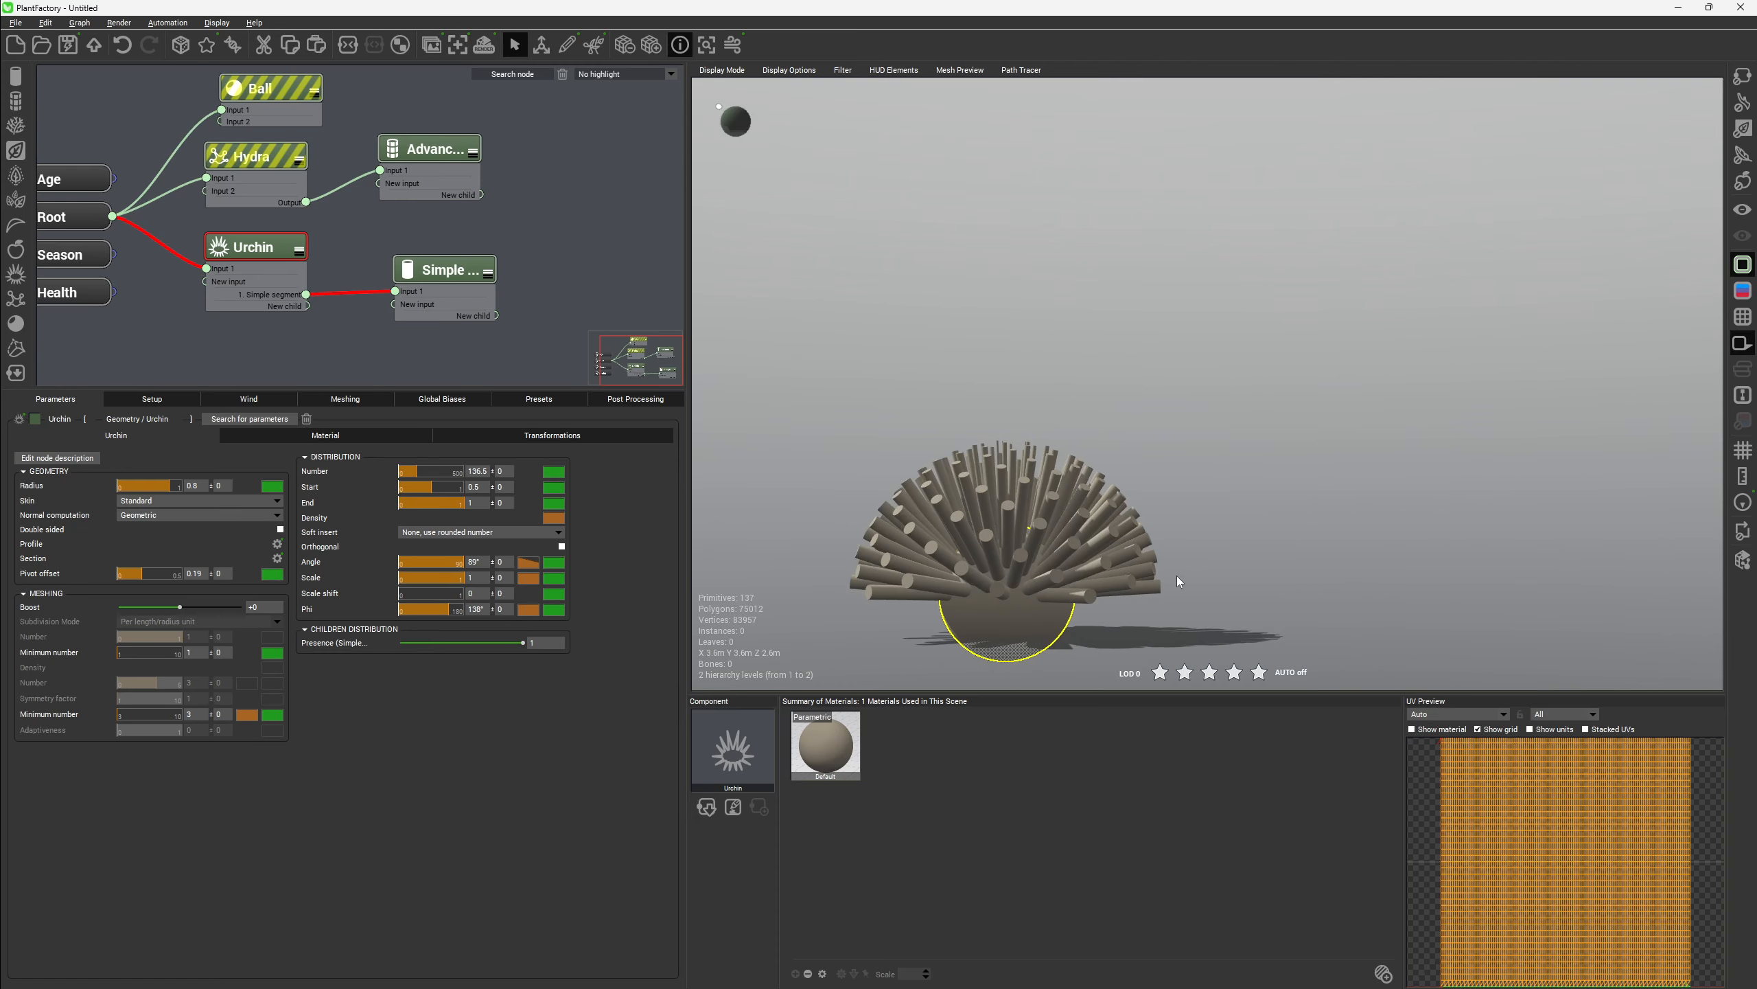
Set the random variation of the segment angle to 5
click(509, 566)
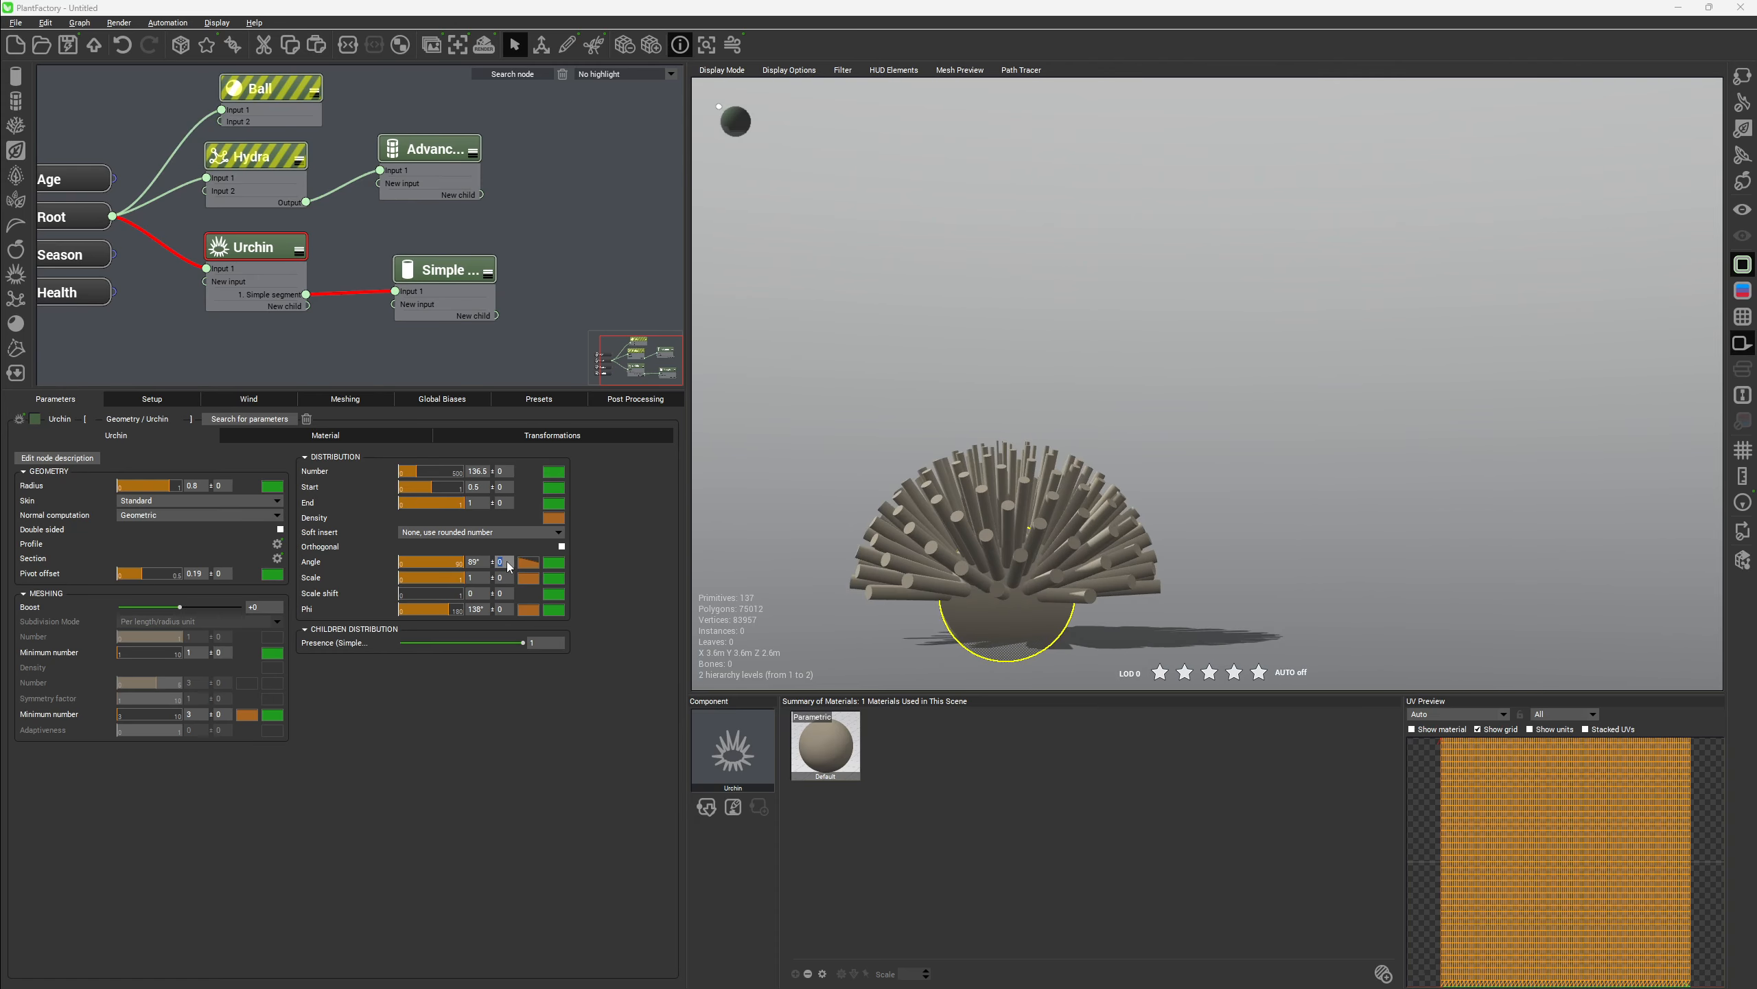
text(5)
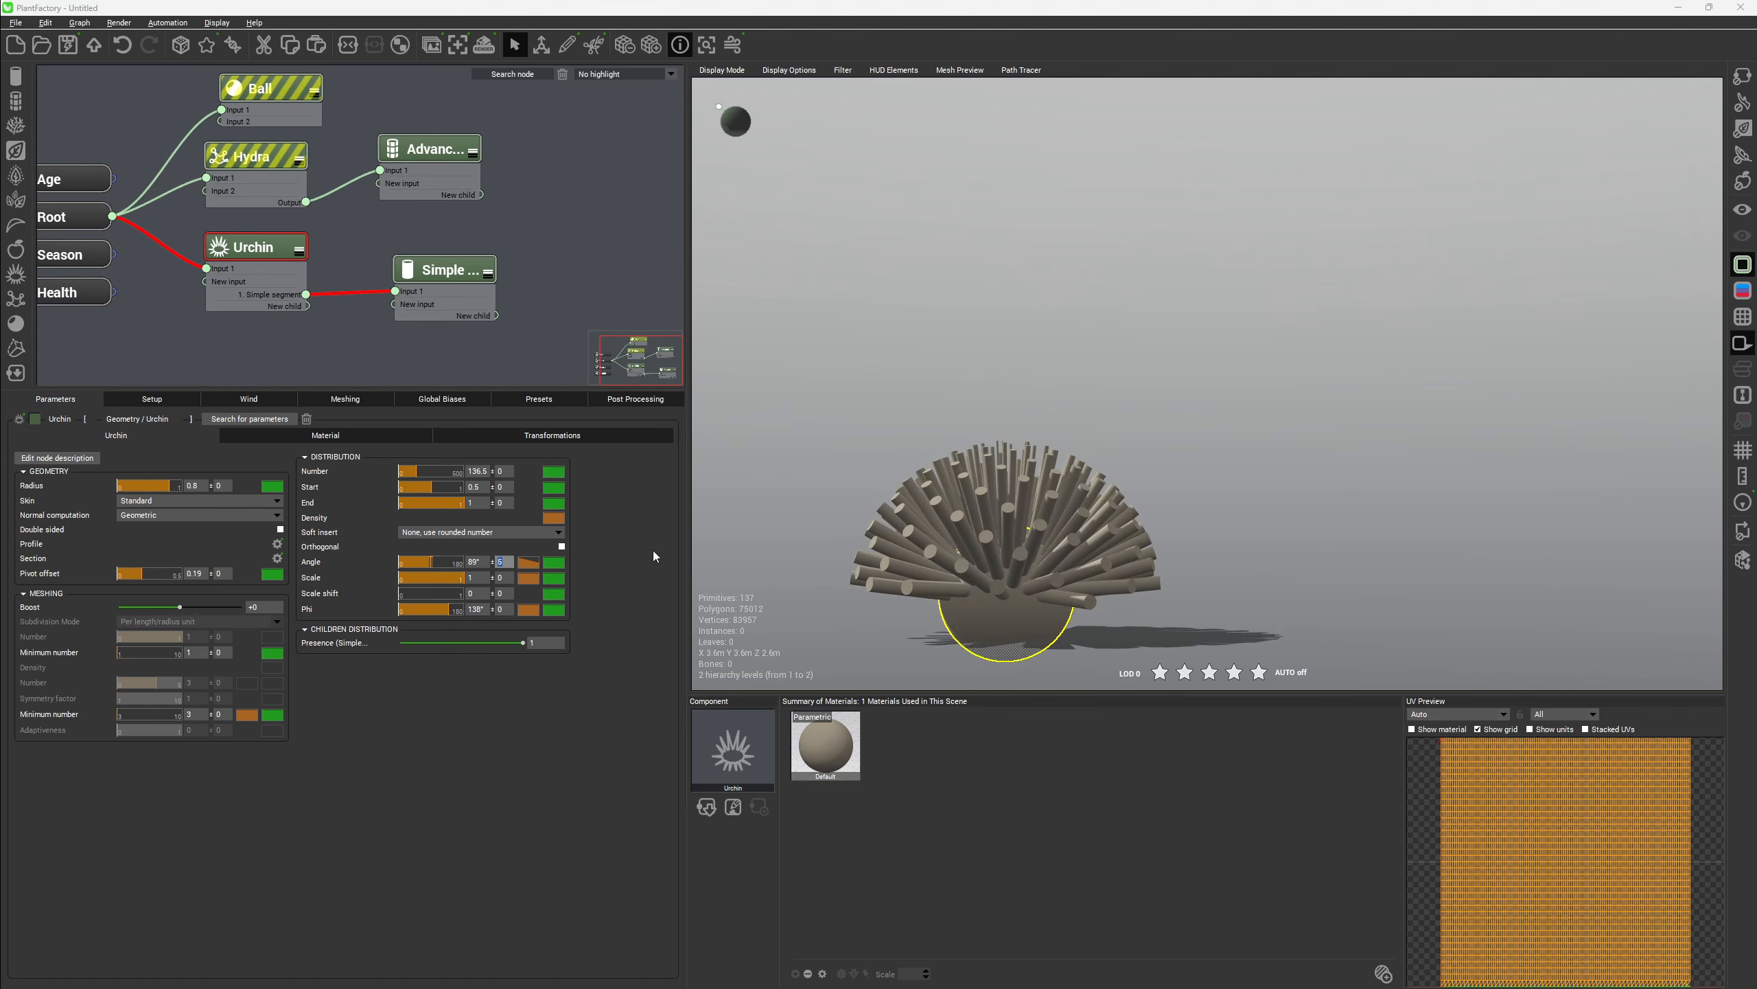
mouse_move(890, 470)
mouse_down()
mouse_move(1014, 468)
mouse_move(879, 499)
mouse_up()
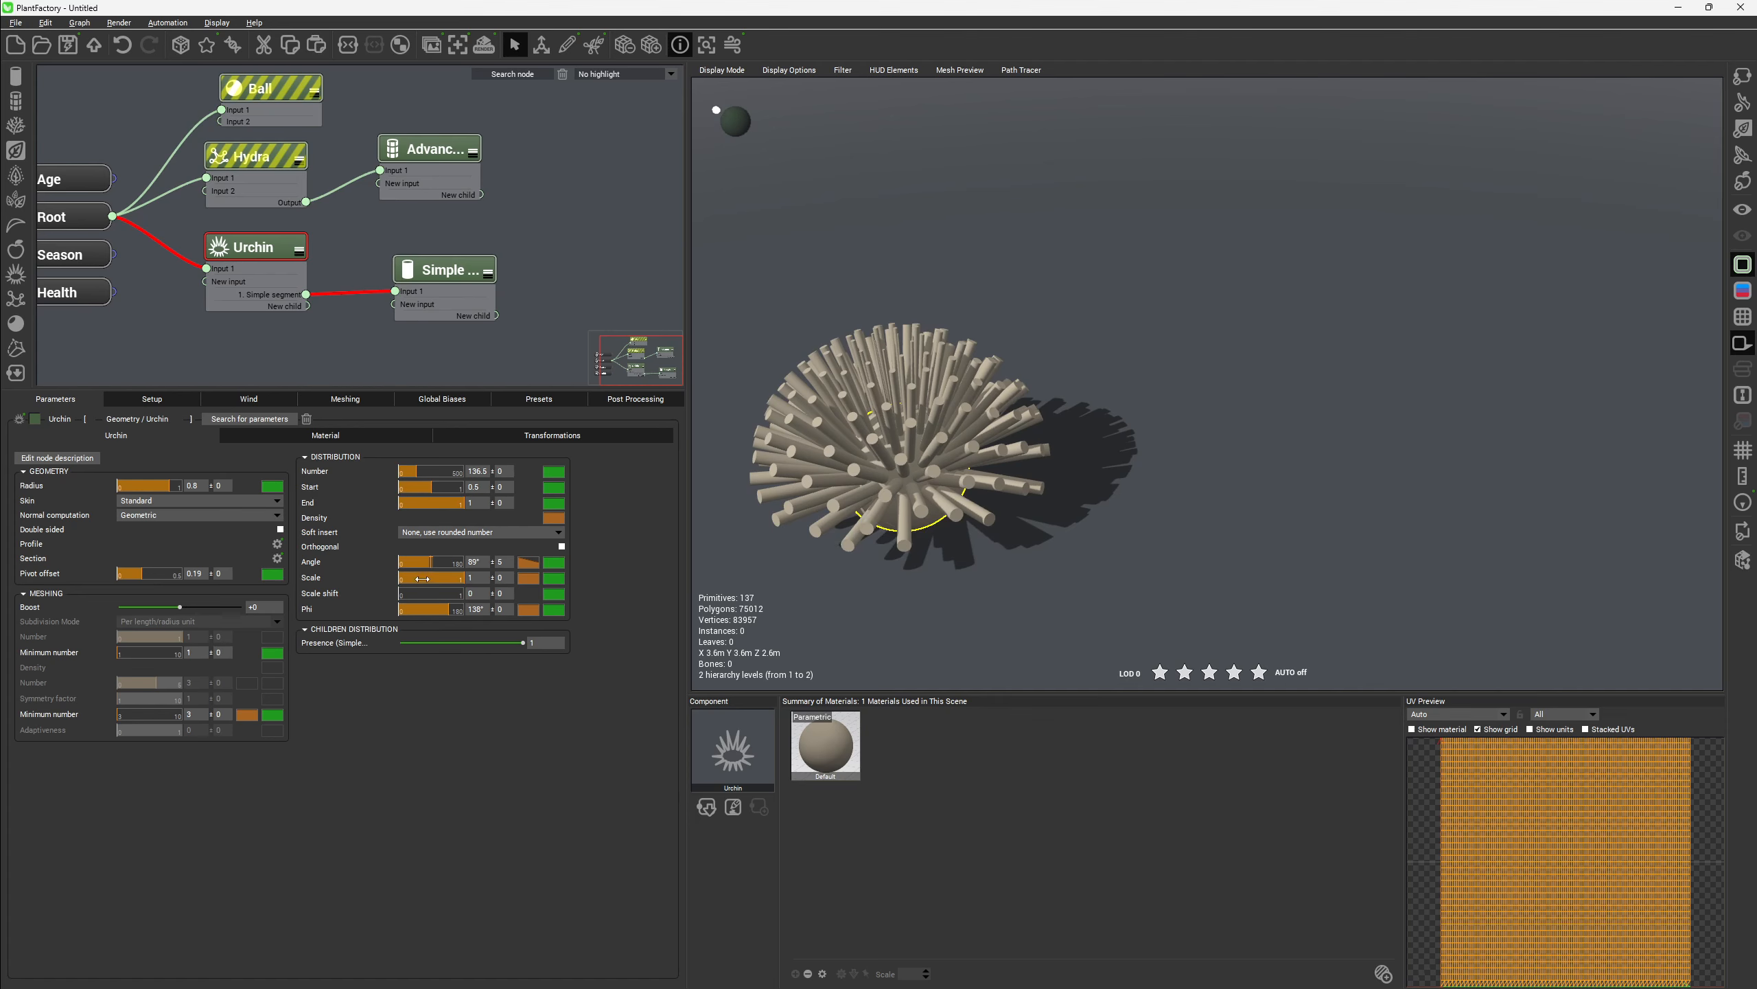
drag(956, 465, 899, 500)
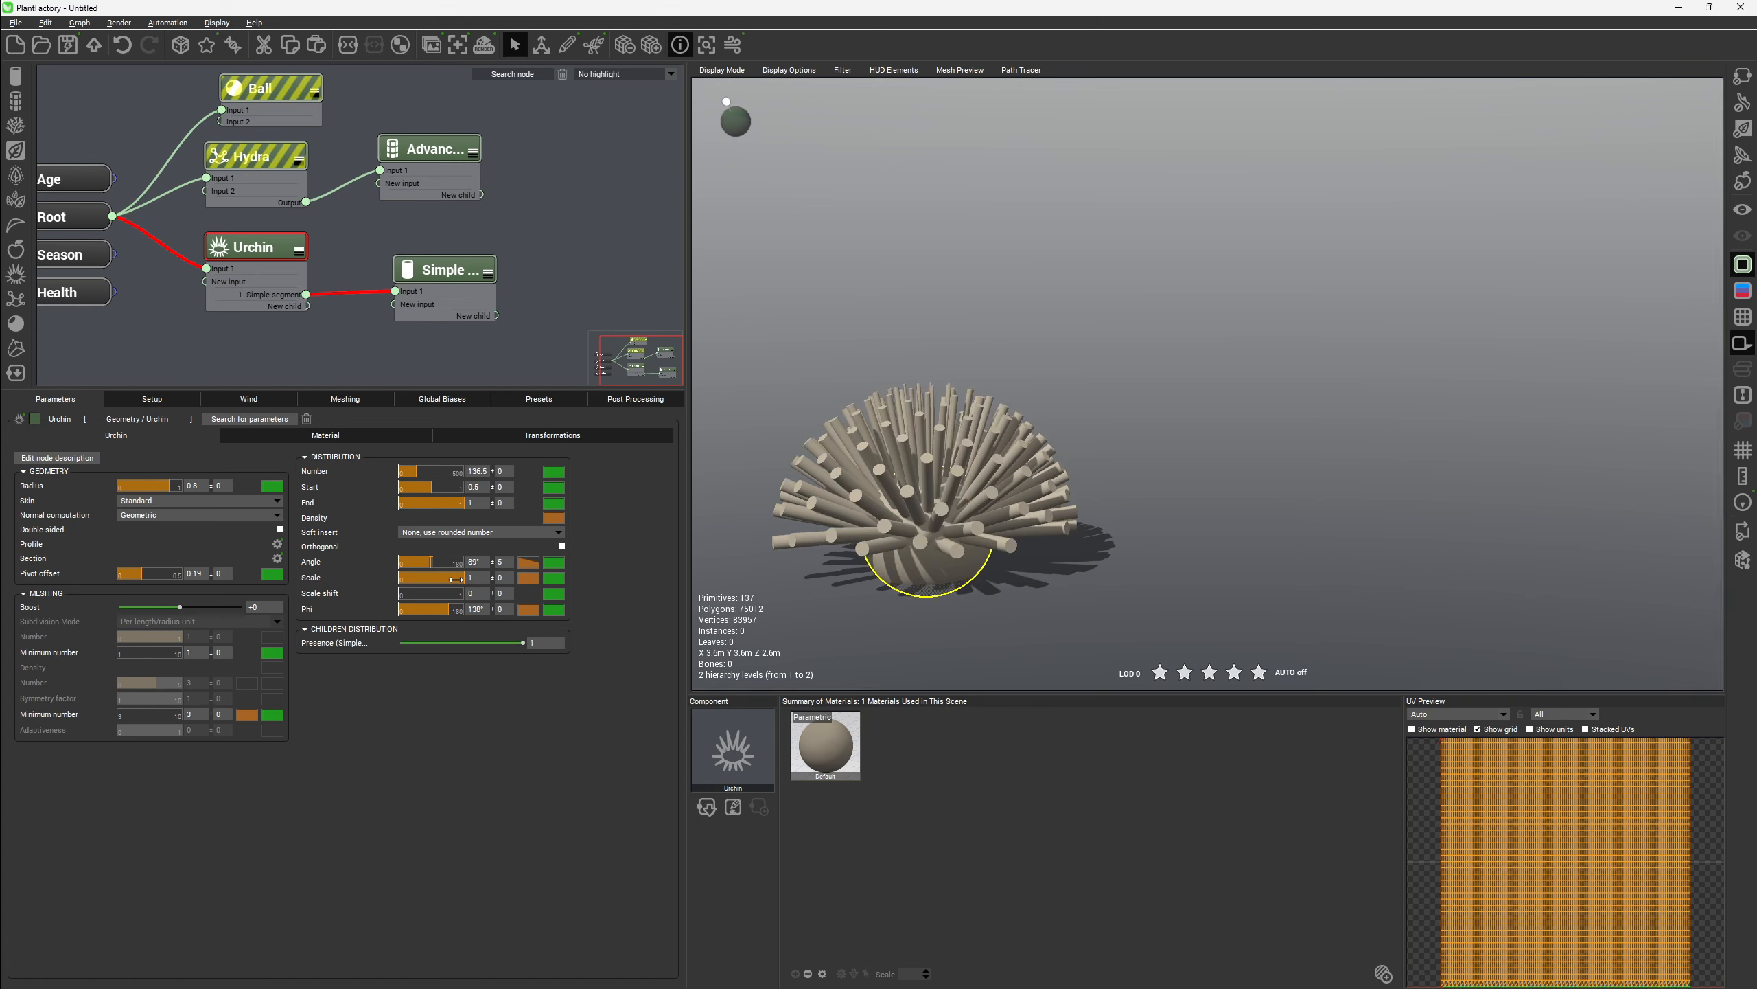
Reduce the segment scale to about 0.93 and lower the end keypoint of its profile curve to about 0.99
drag(456, 579, 451, 579)
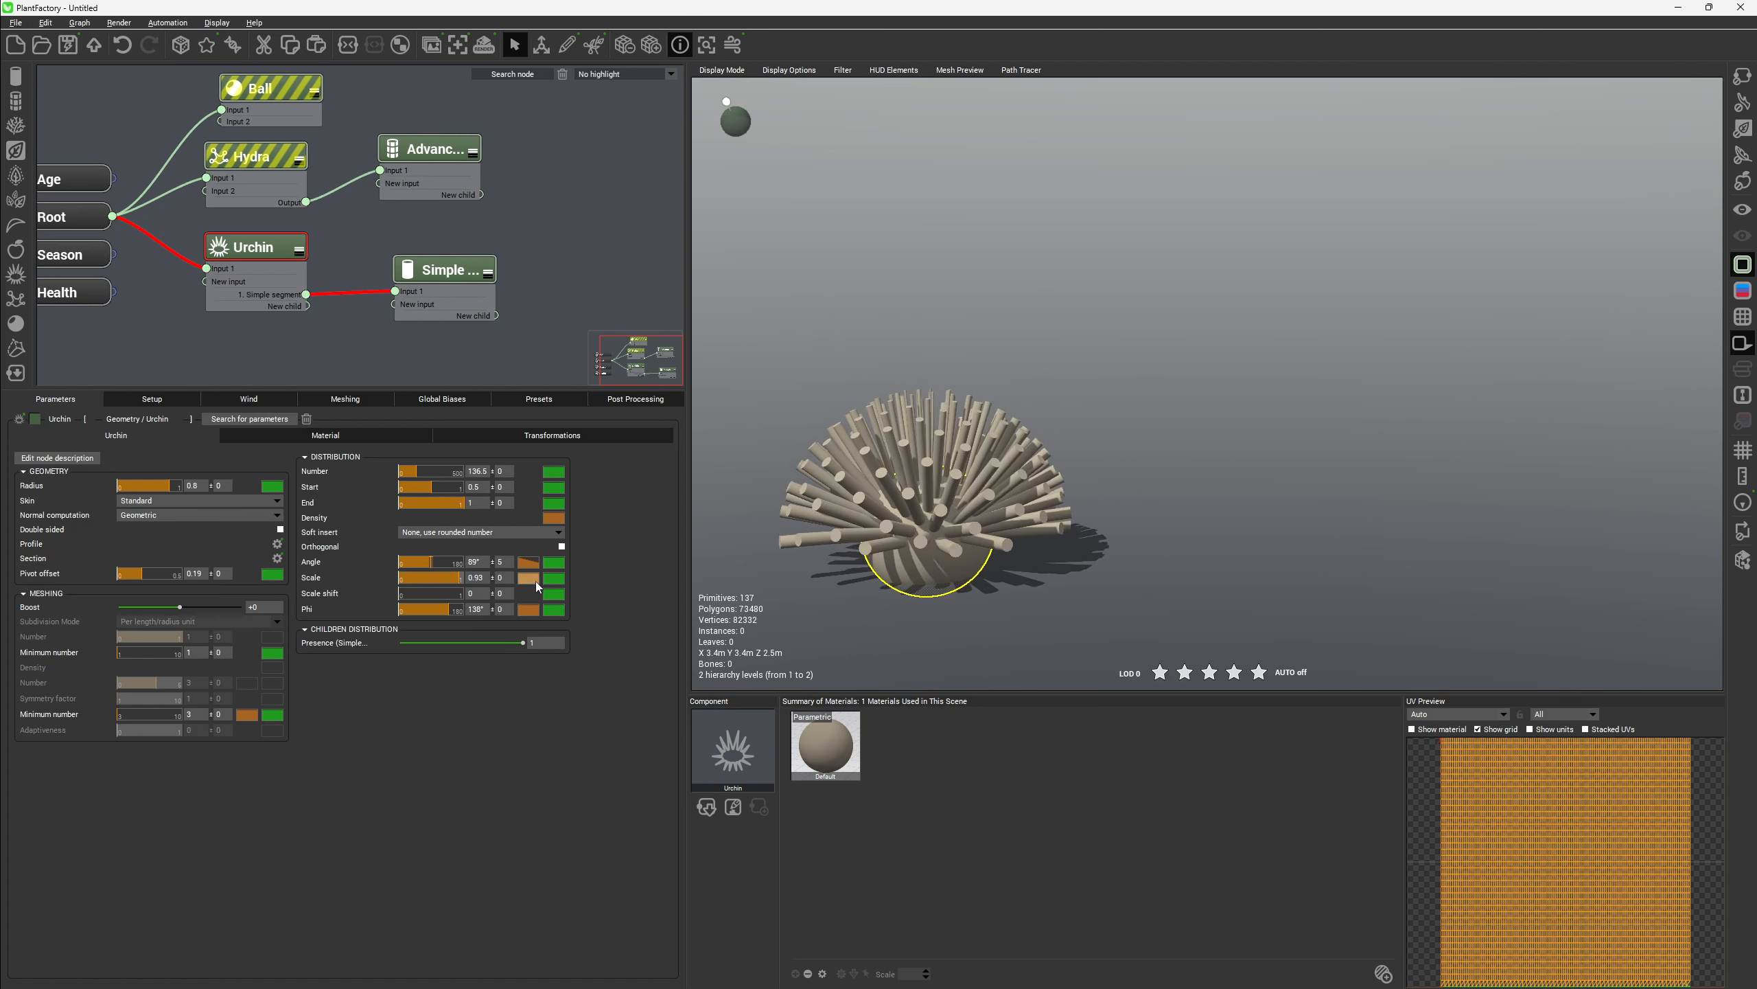
drag(0, 384, 451, 321)
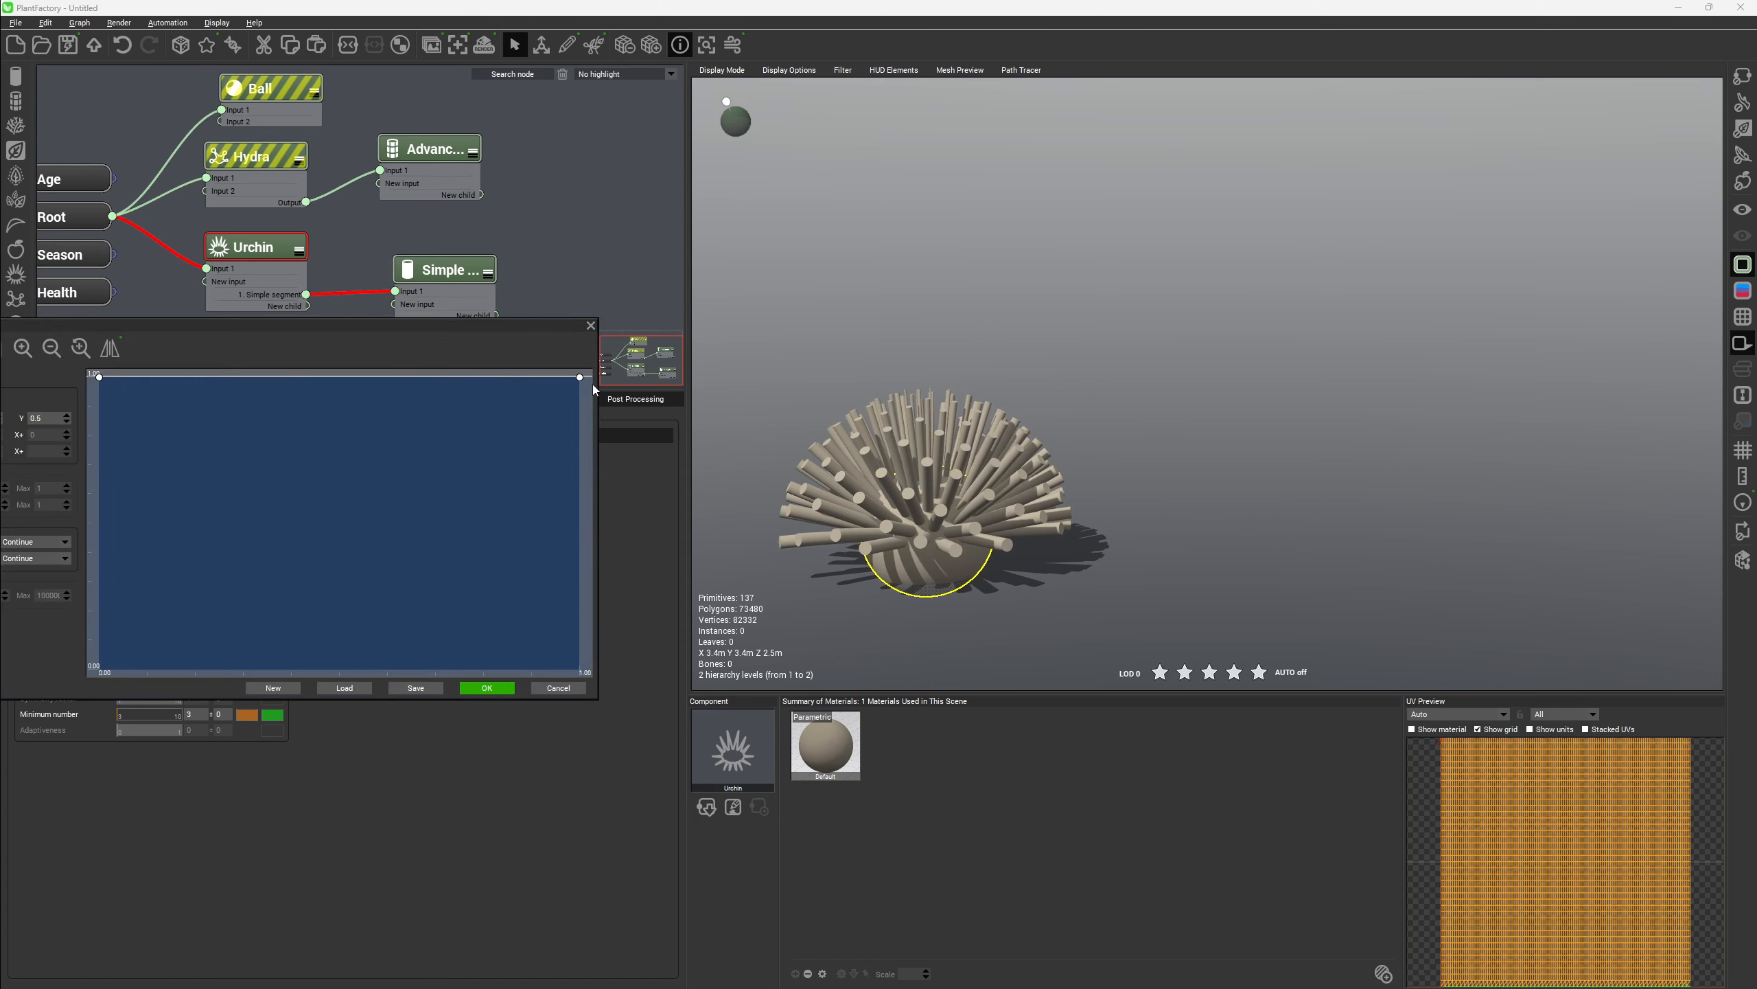
mouse_move(581, 377)
mouse_down()
mouse_move(583, 503)
mouse_move(581, 383)
mouse_up()
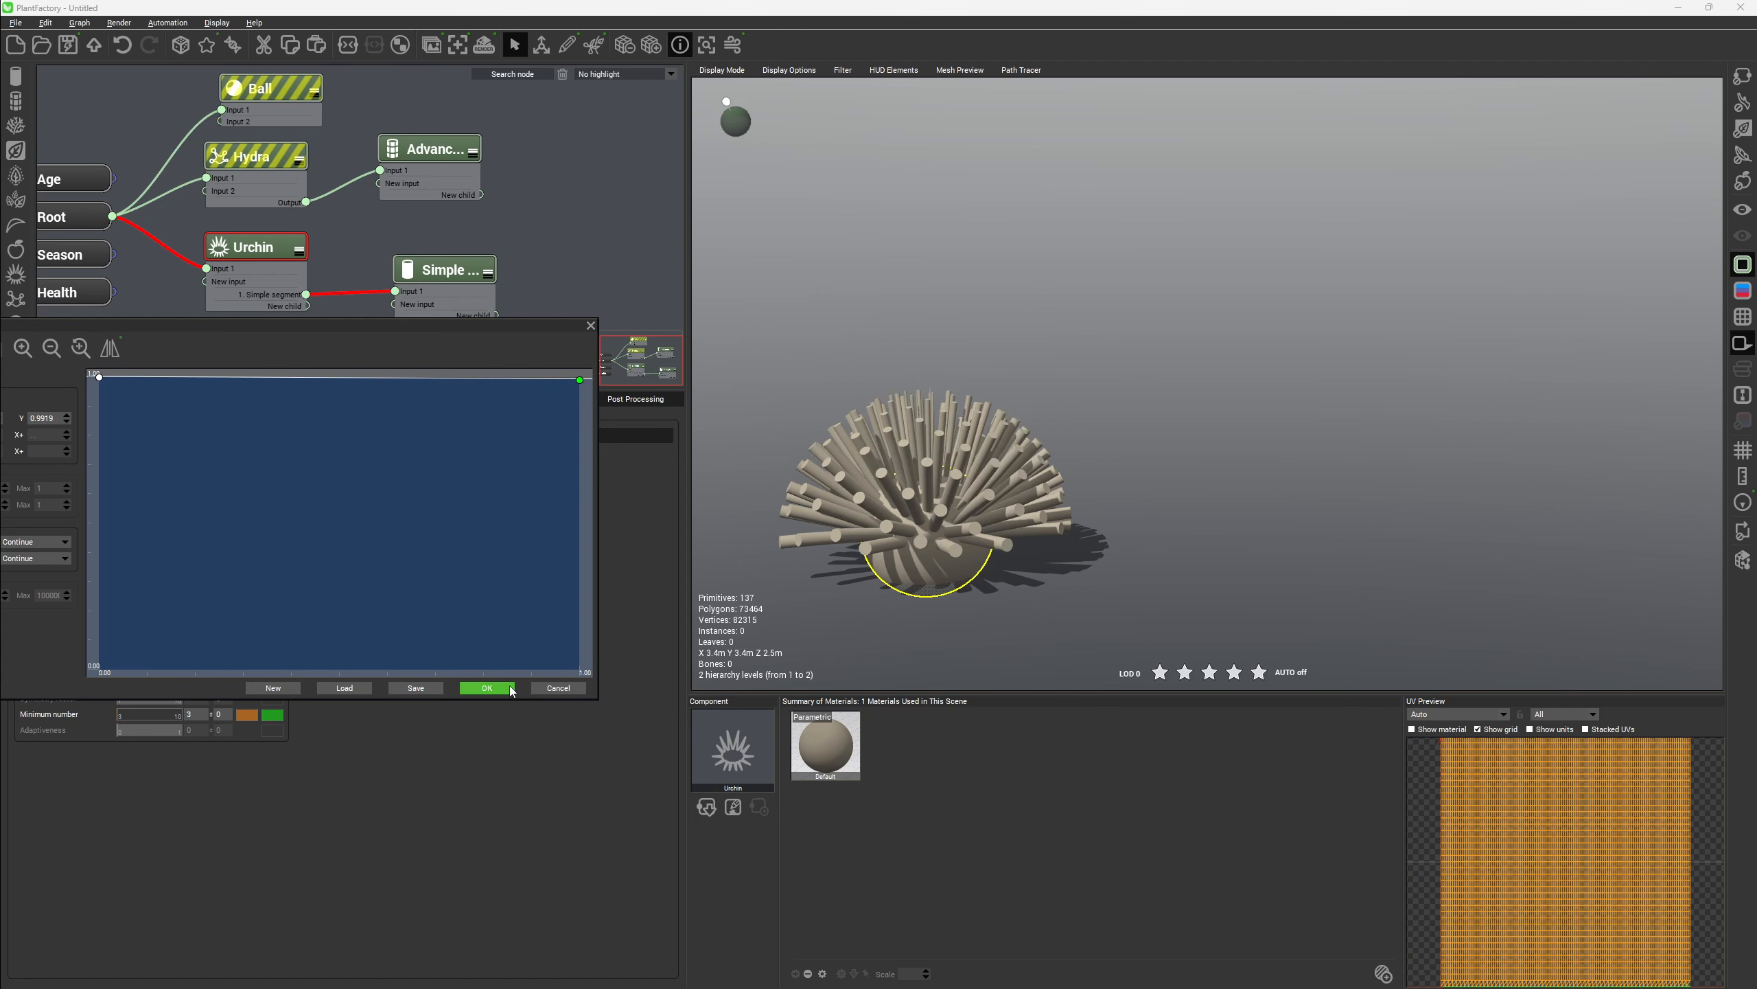
click(487, 687)
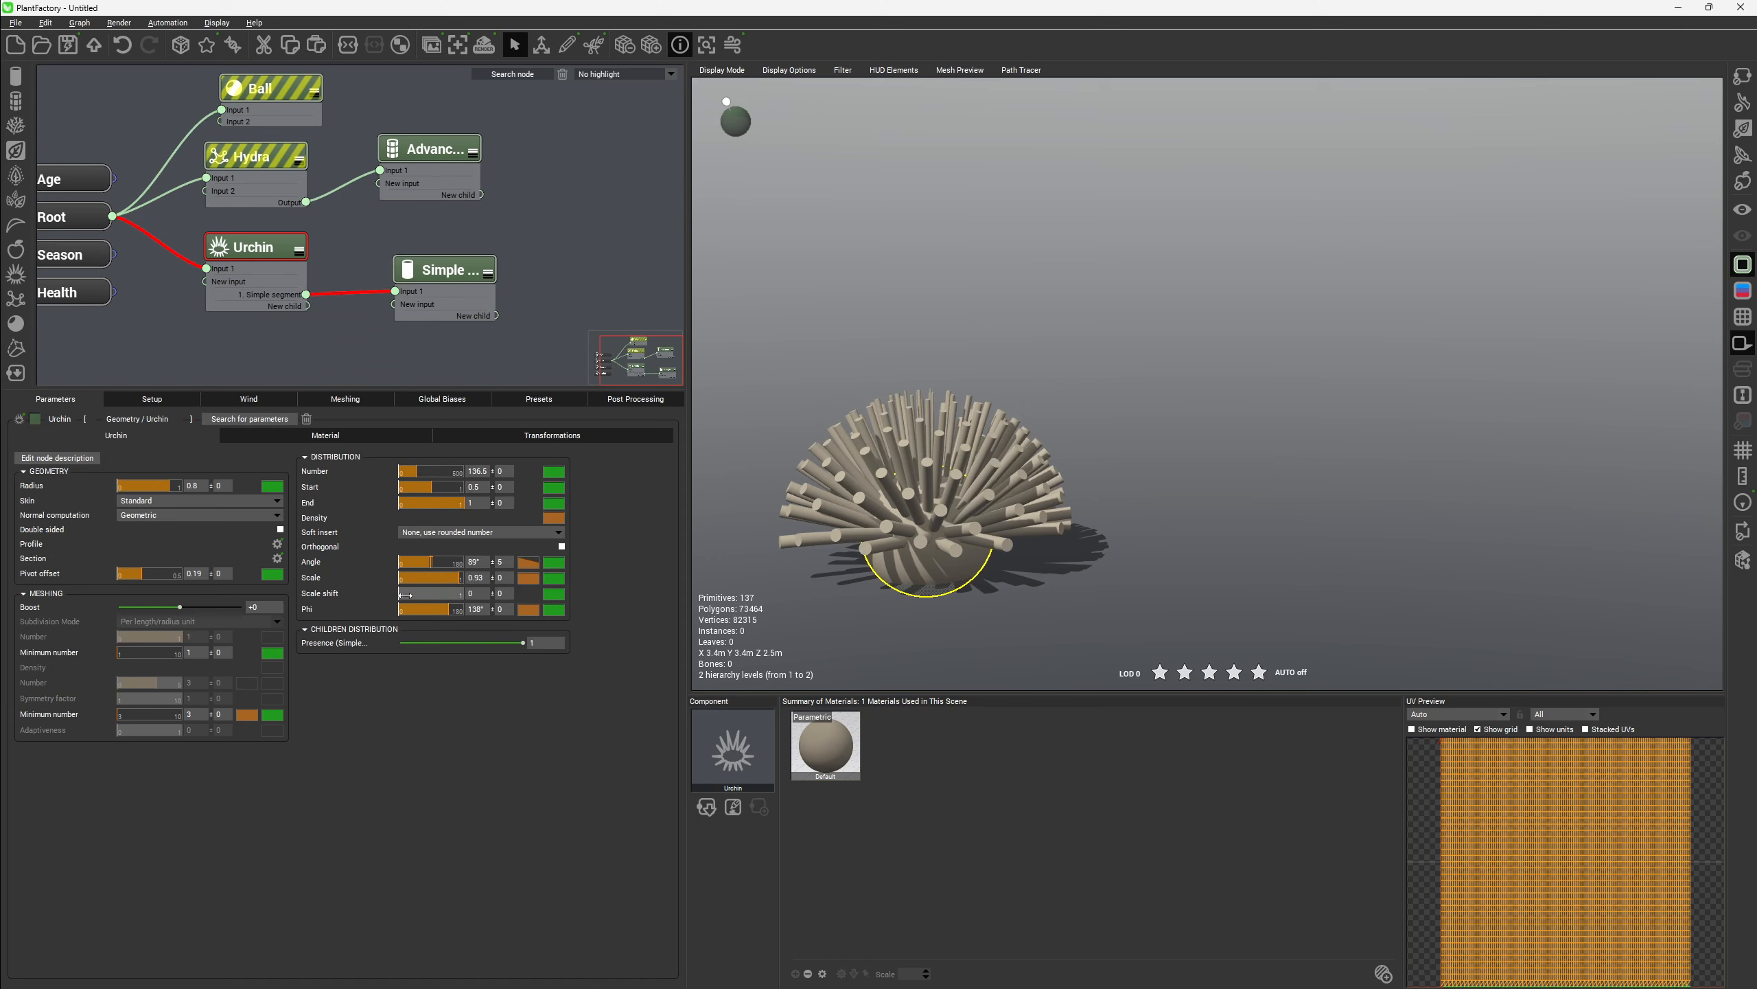
Try a higher scale shift for the Urchin's segments, and undo it
drag(418, 594, 446, 594)
key(ctrl+z)
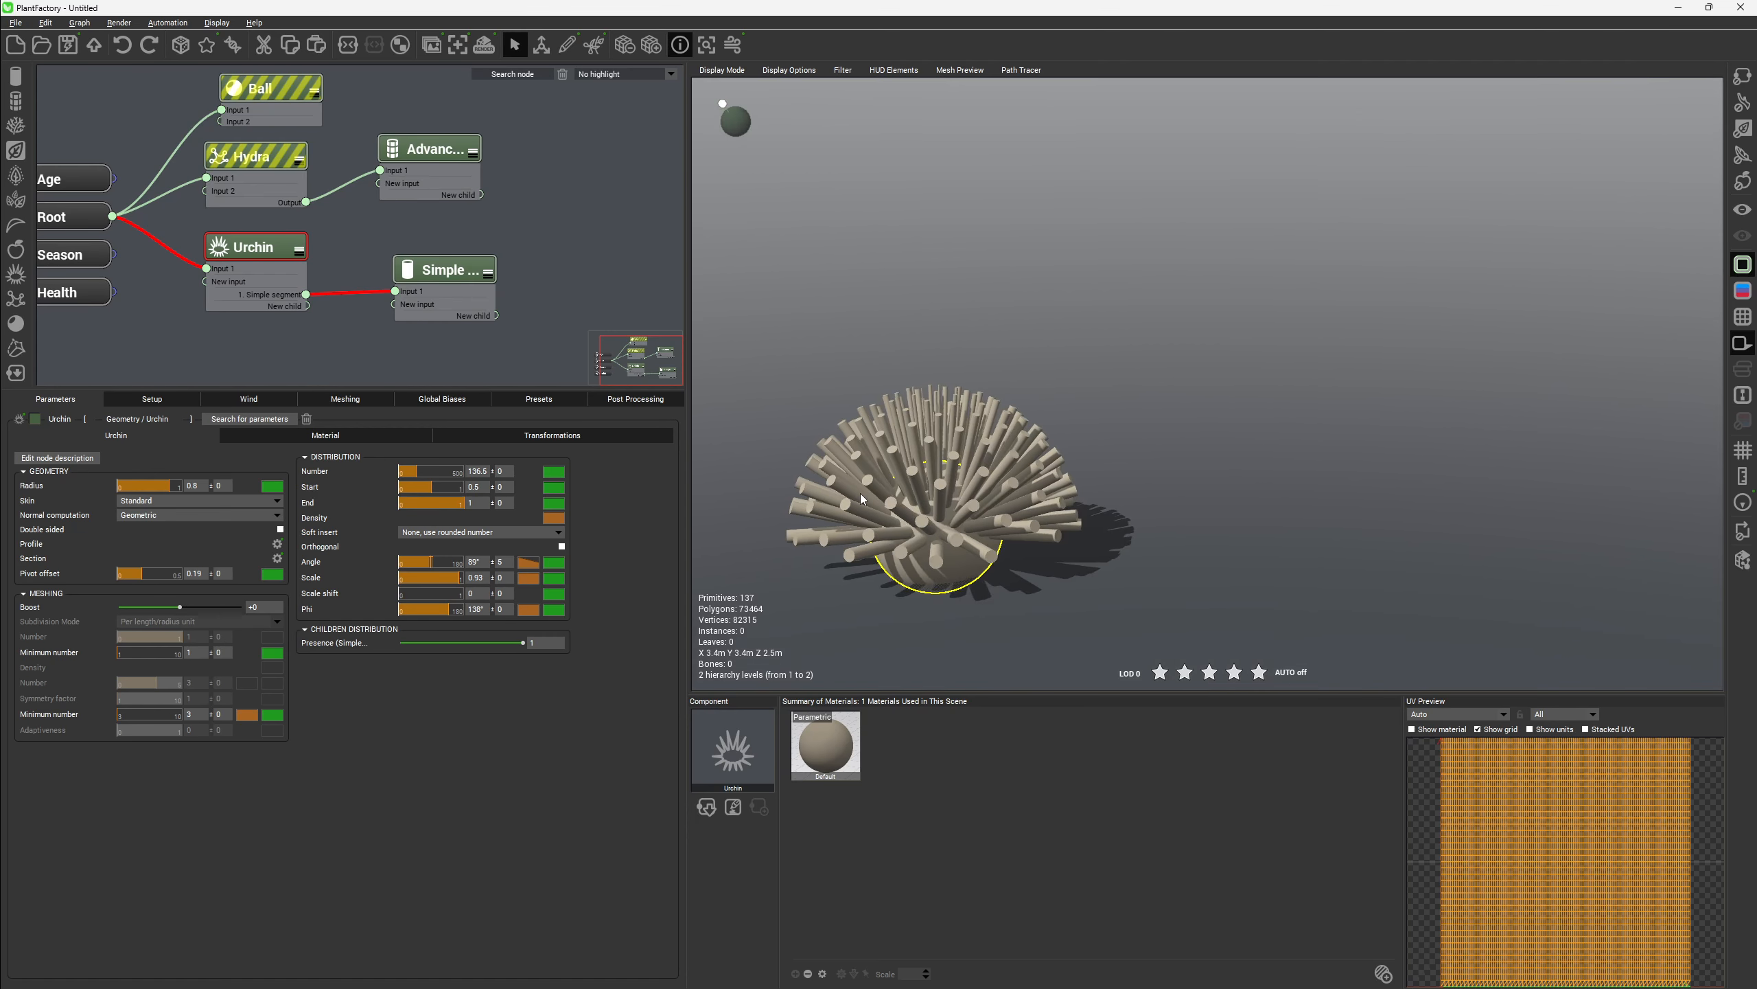
right_drag(941, 402, 935, 588)
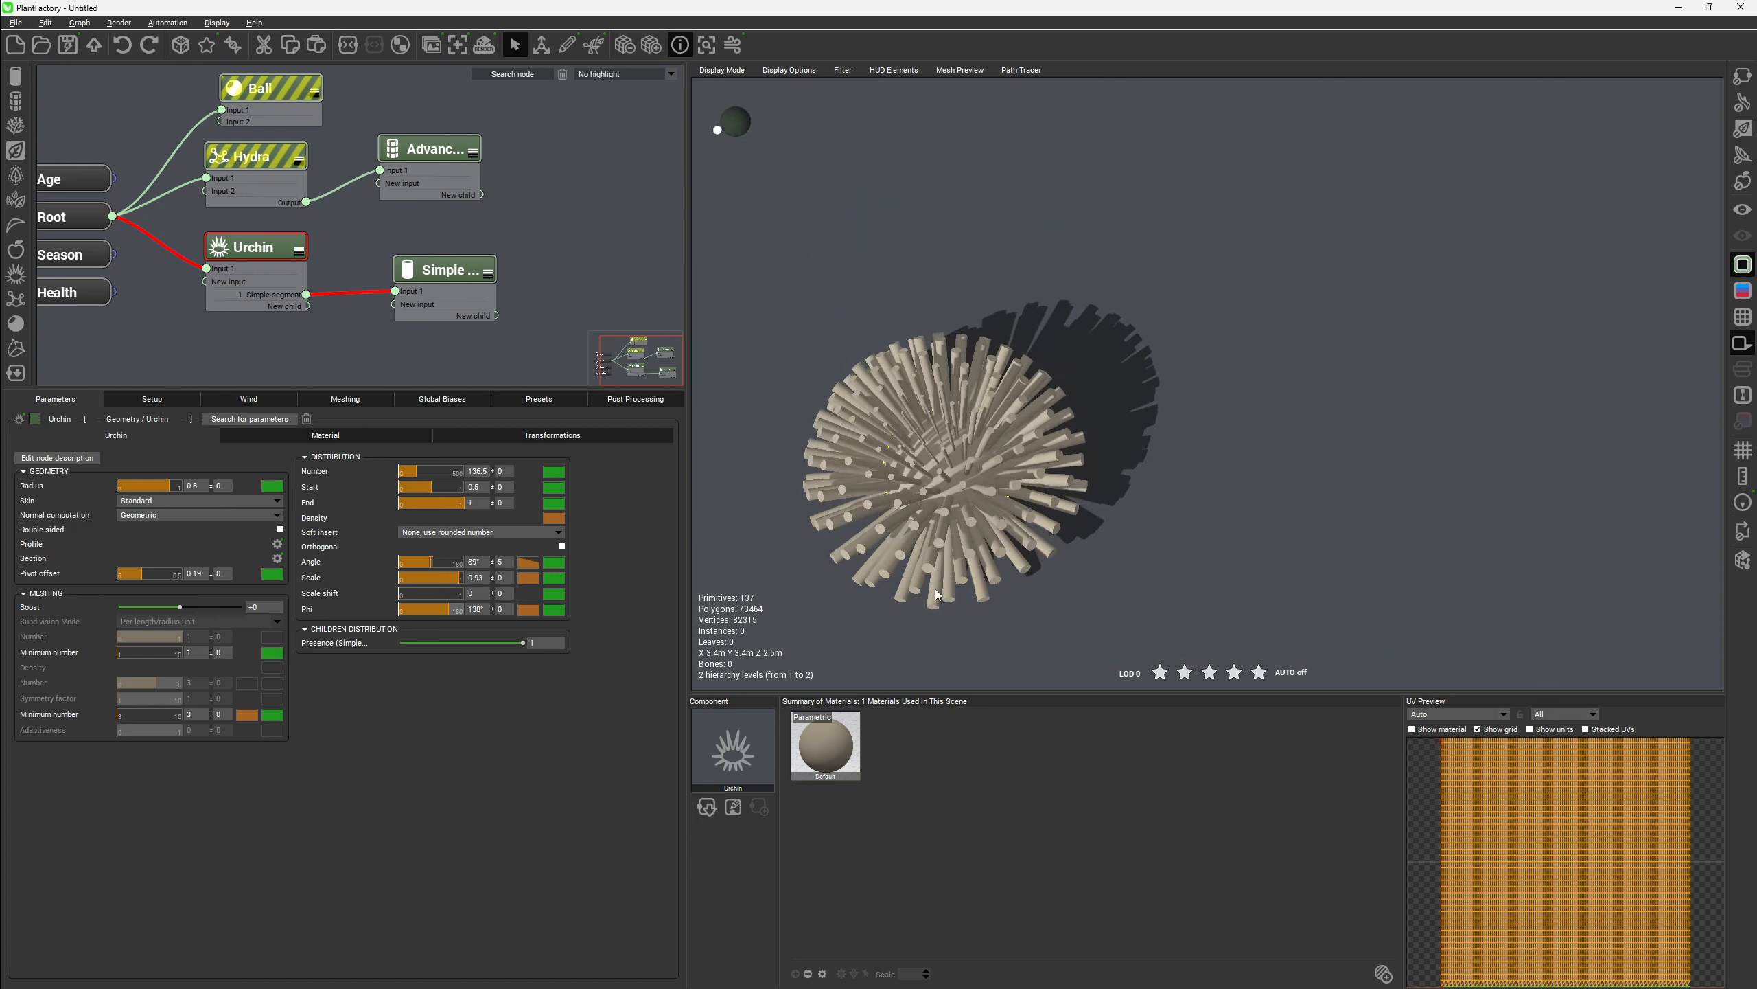
middle_drag(1021, 423, 1102, 423)
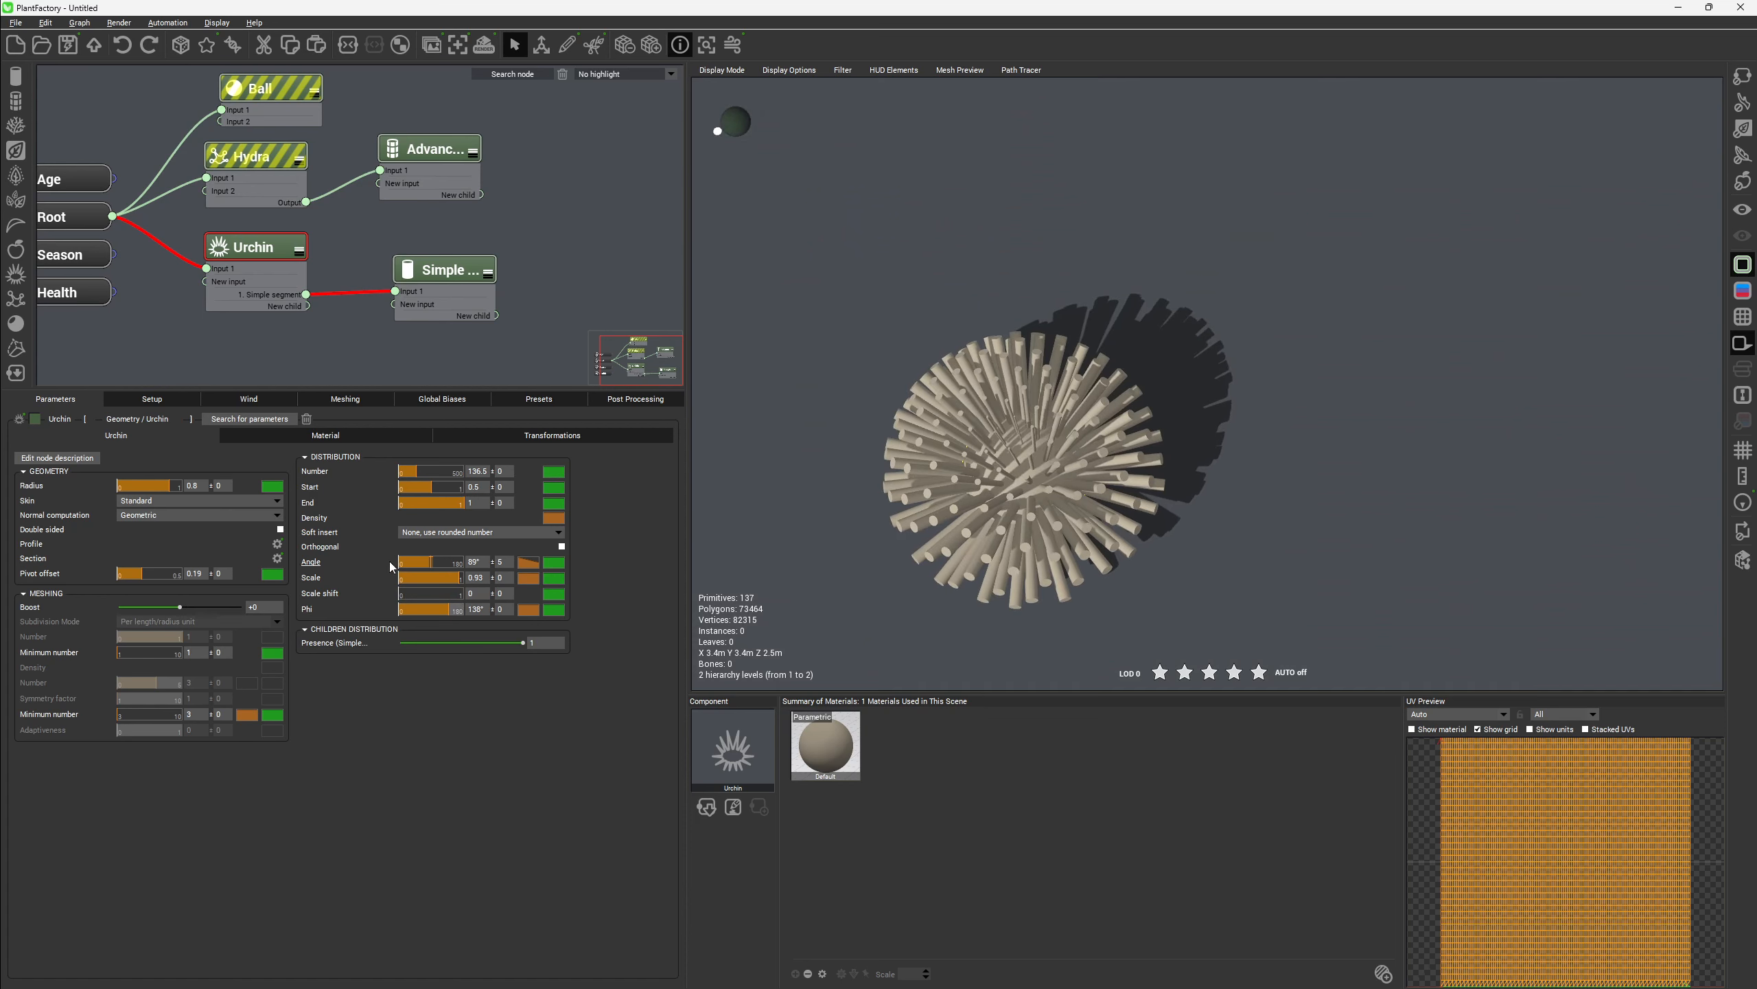
Turn the Orthogonal option back on for the Urchin's segments
click(562, 547)
right_drag(1050, 487, 1115, 362)
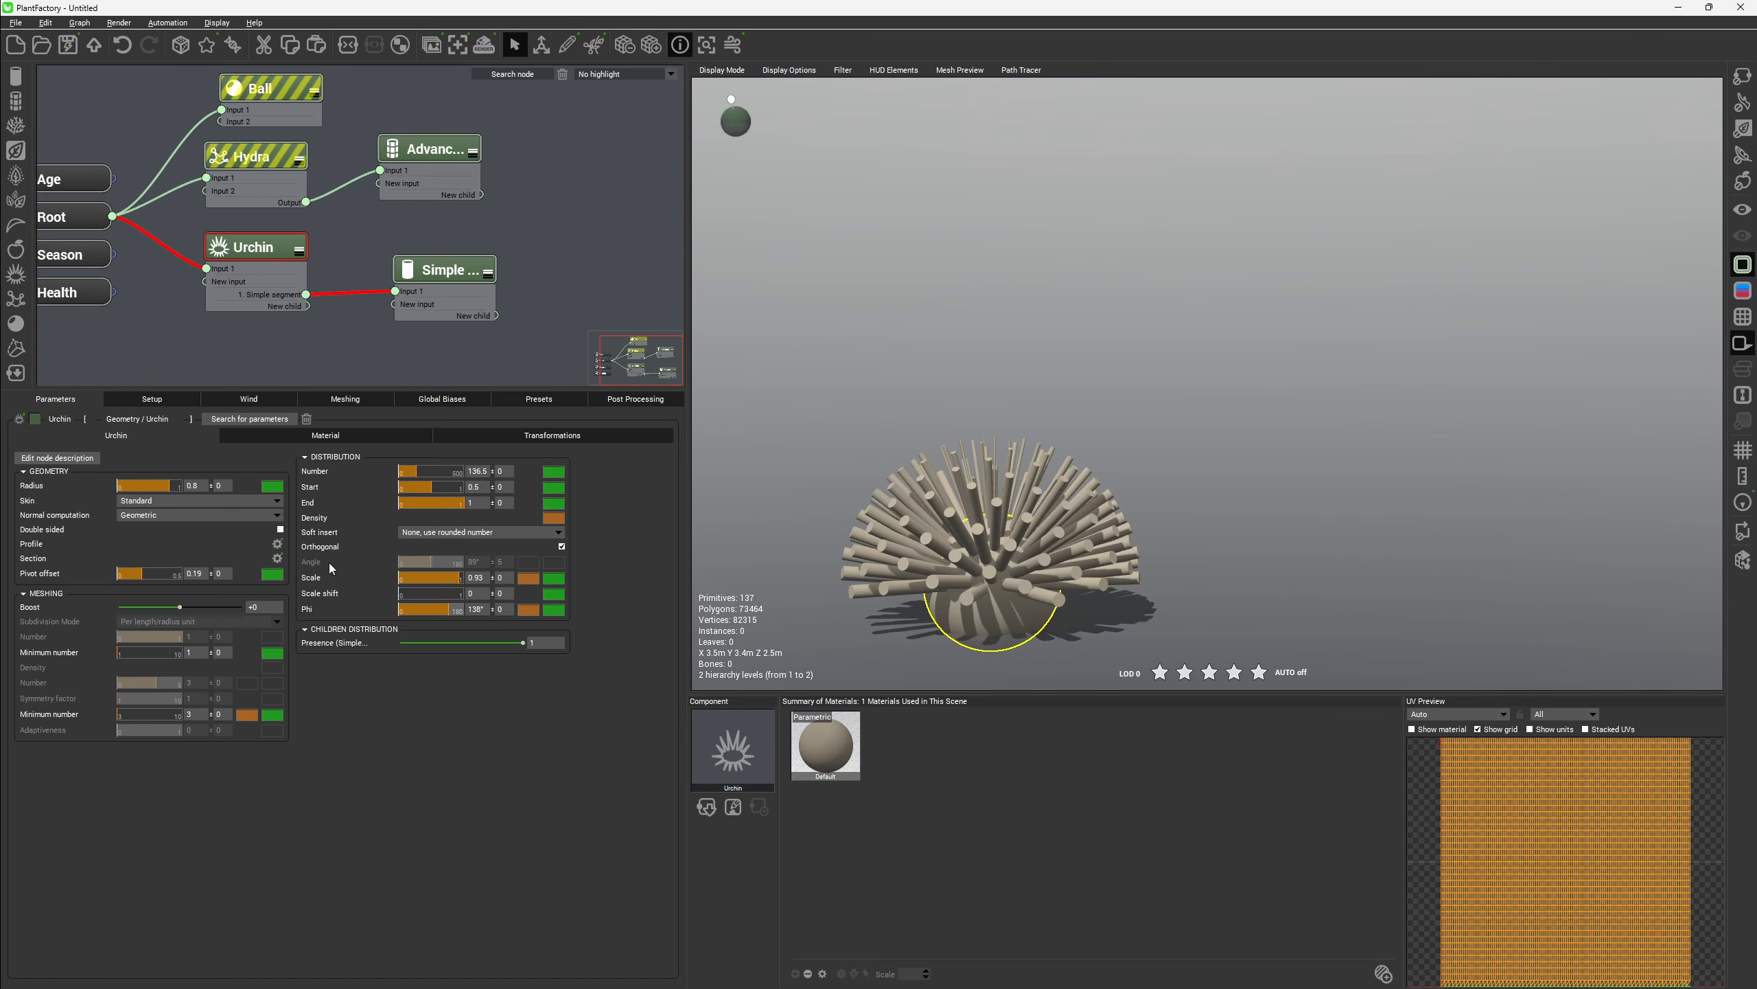
right_drag(1005, 368, 1051, 423)
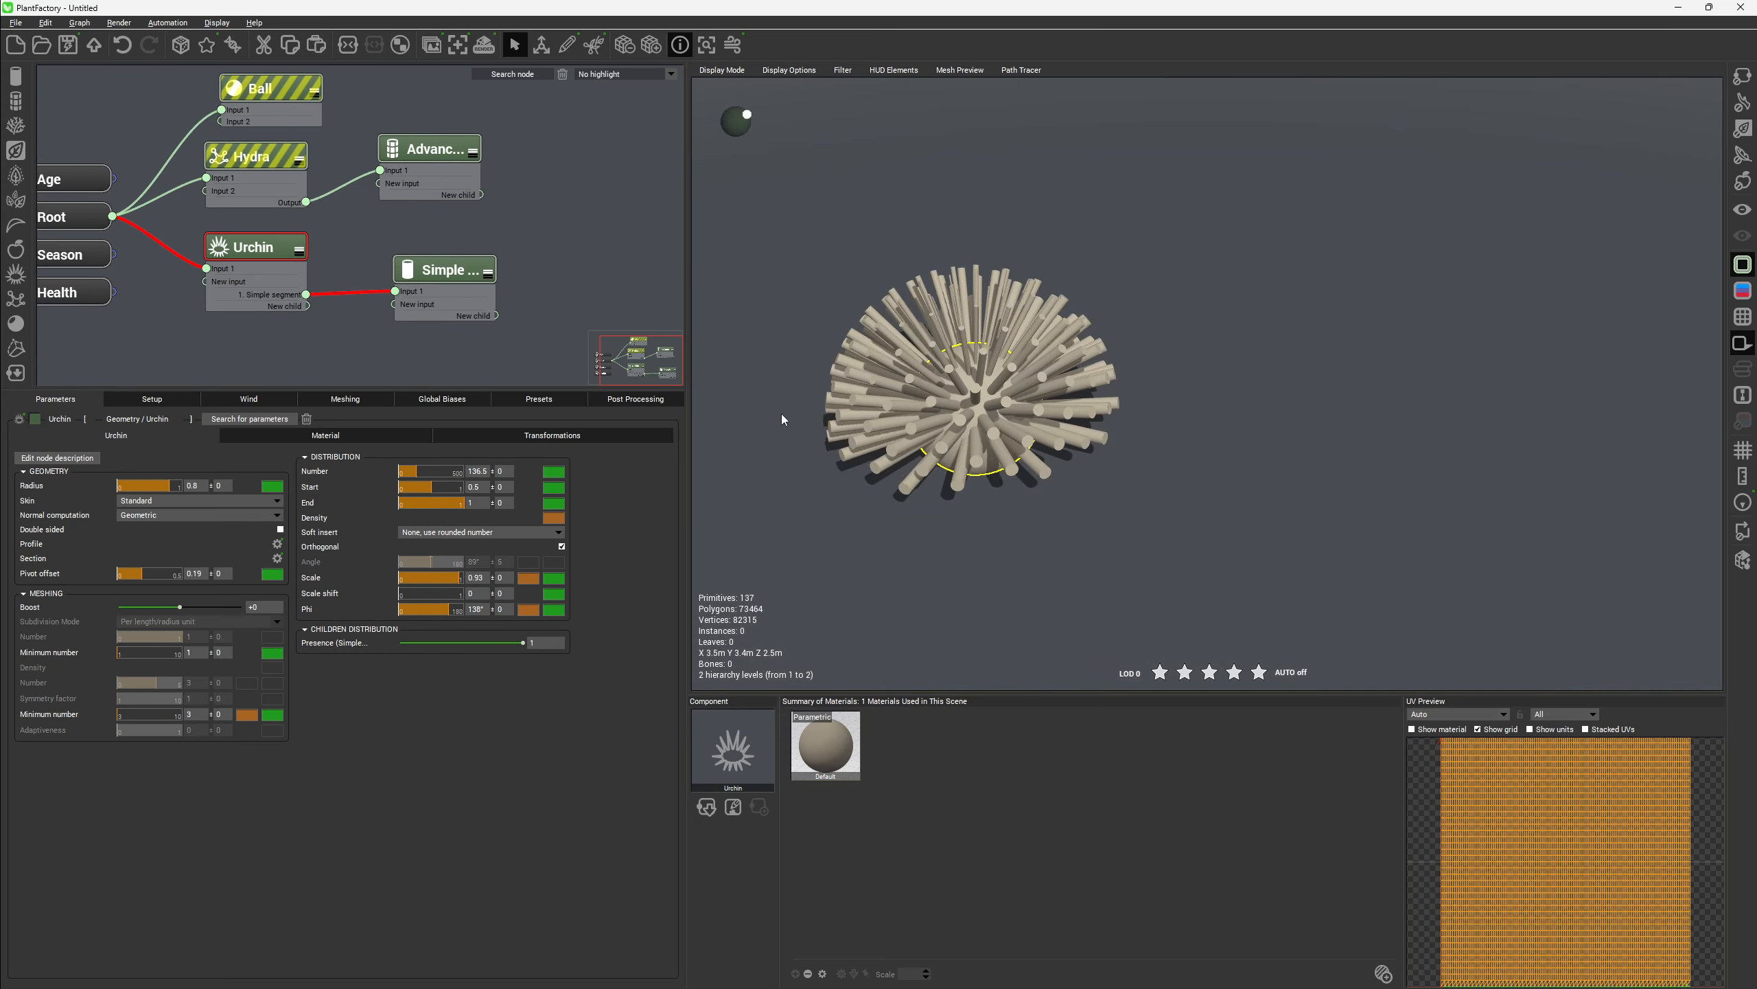
right_drag(782, 418, 934, 312)
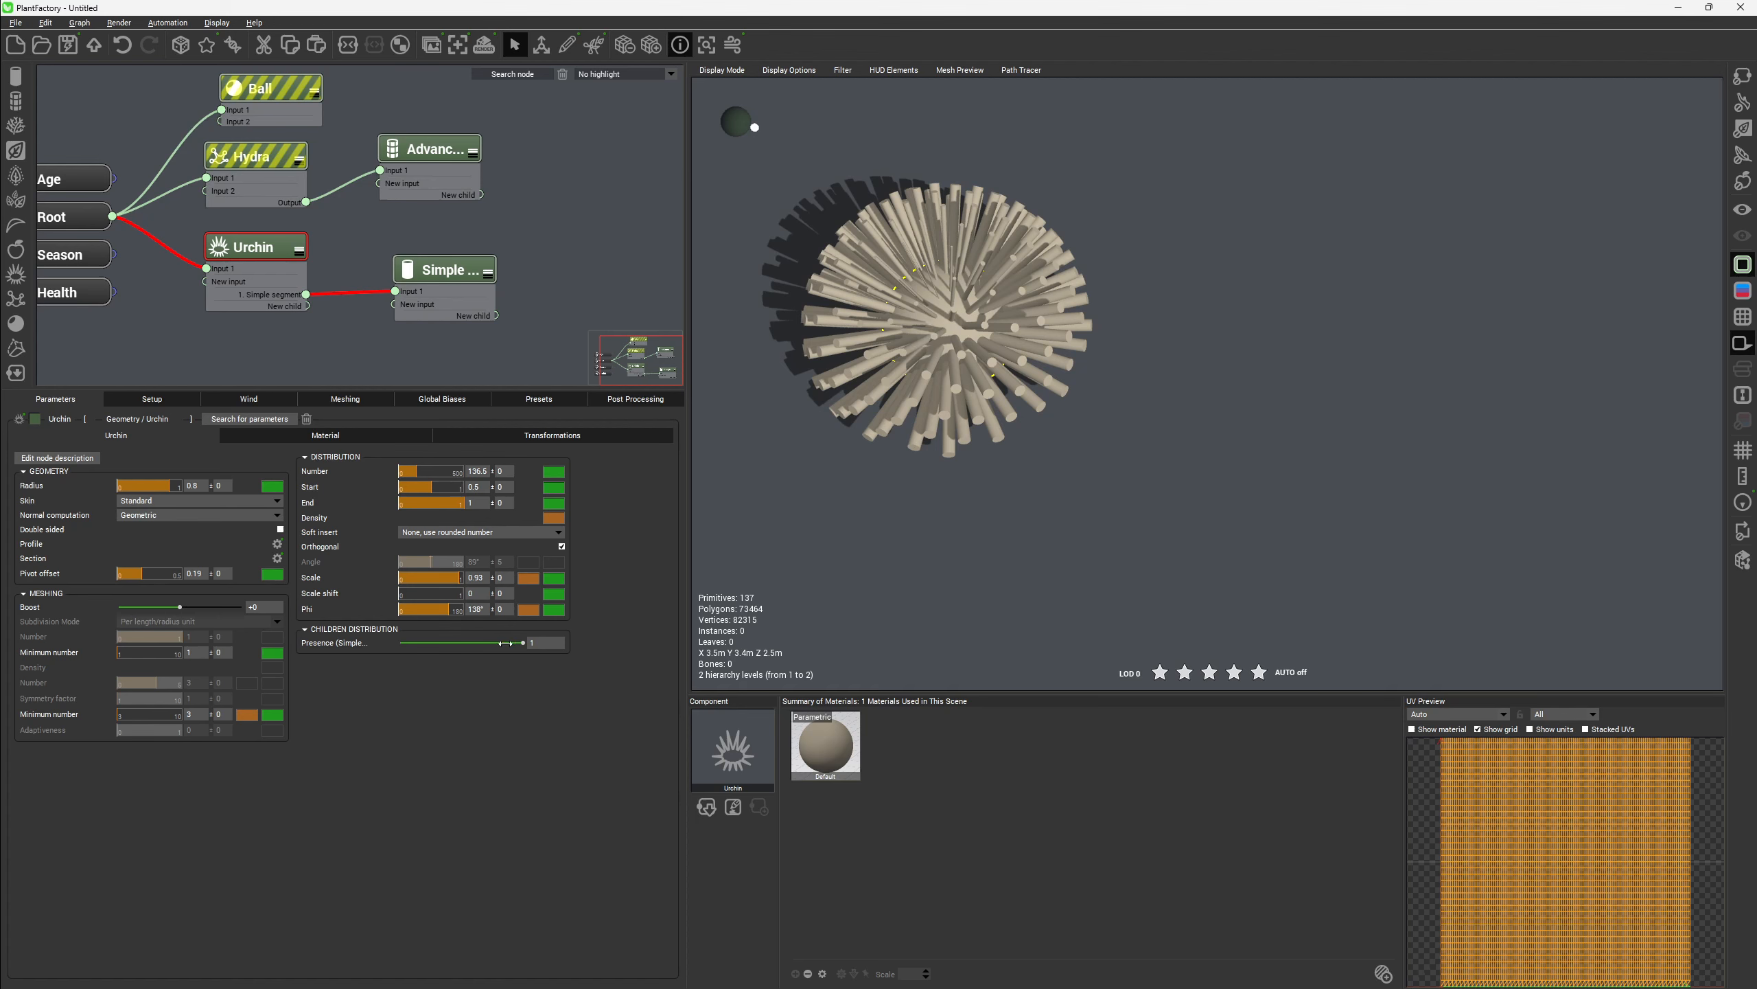
middle_drag(964, 299, 1037, 414)
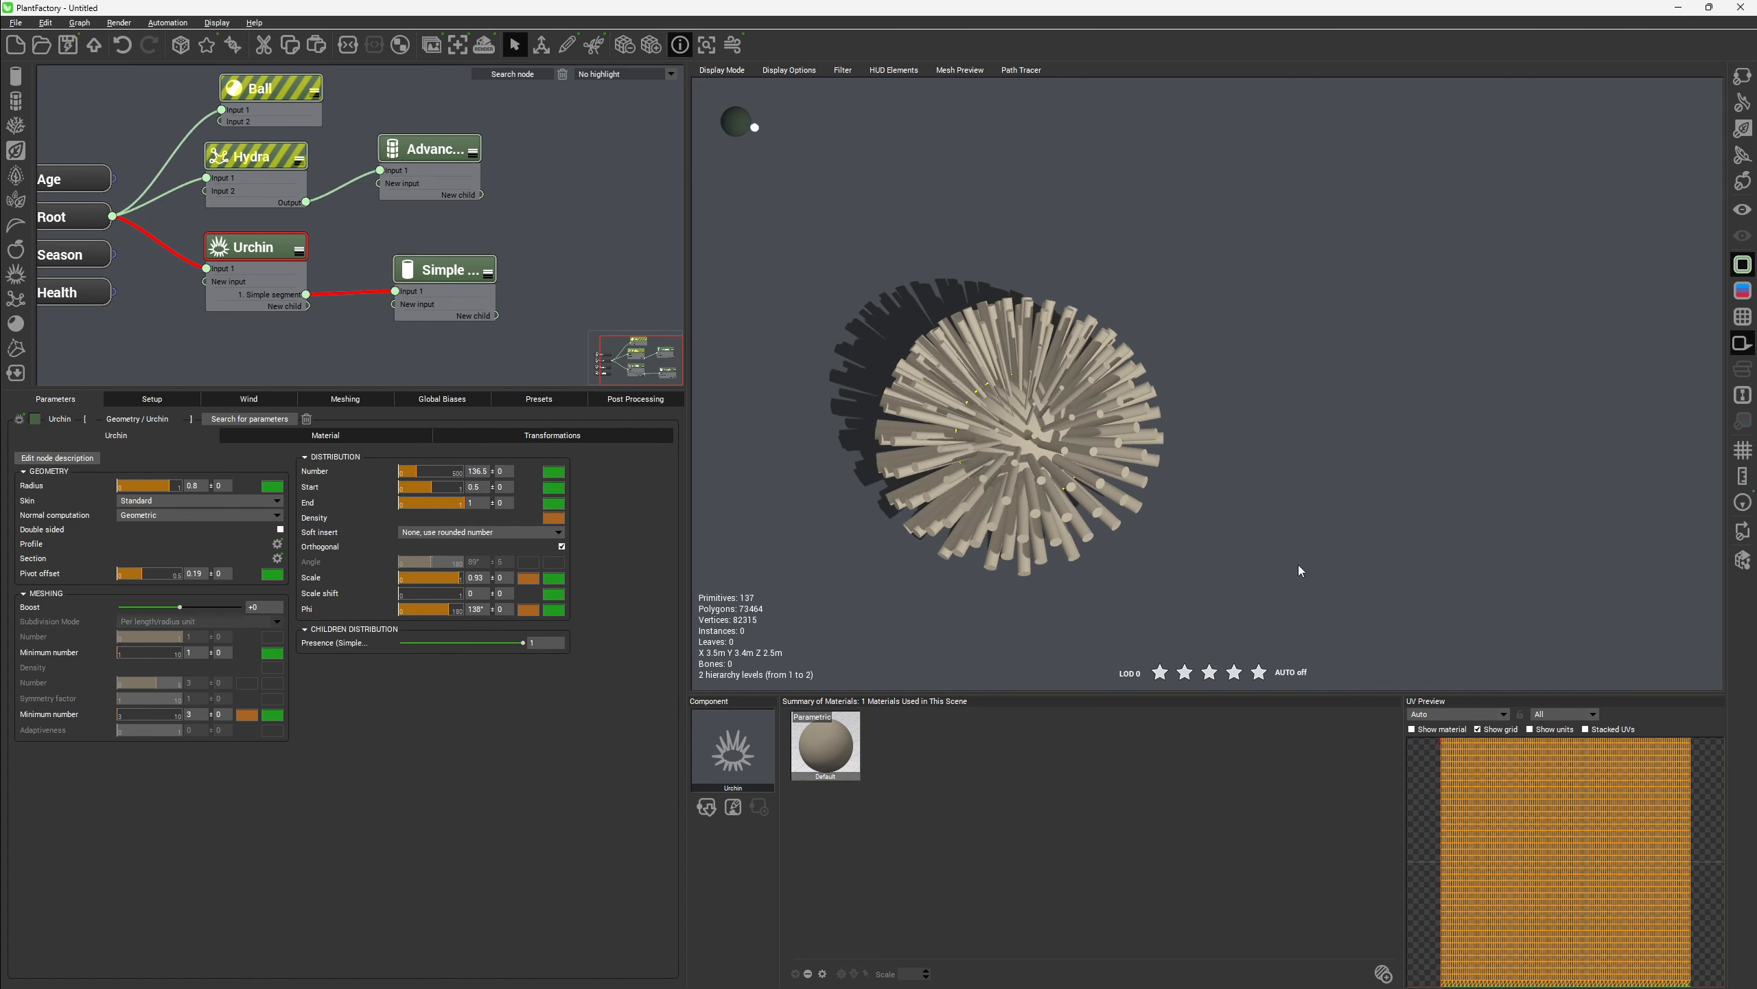
Lower the Urchin's phi to about 8° to arrange the segments in a continuous spiral
click(478, 607)
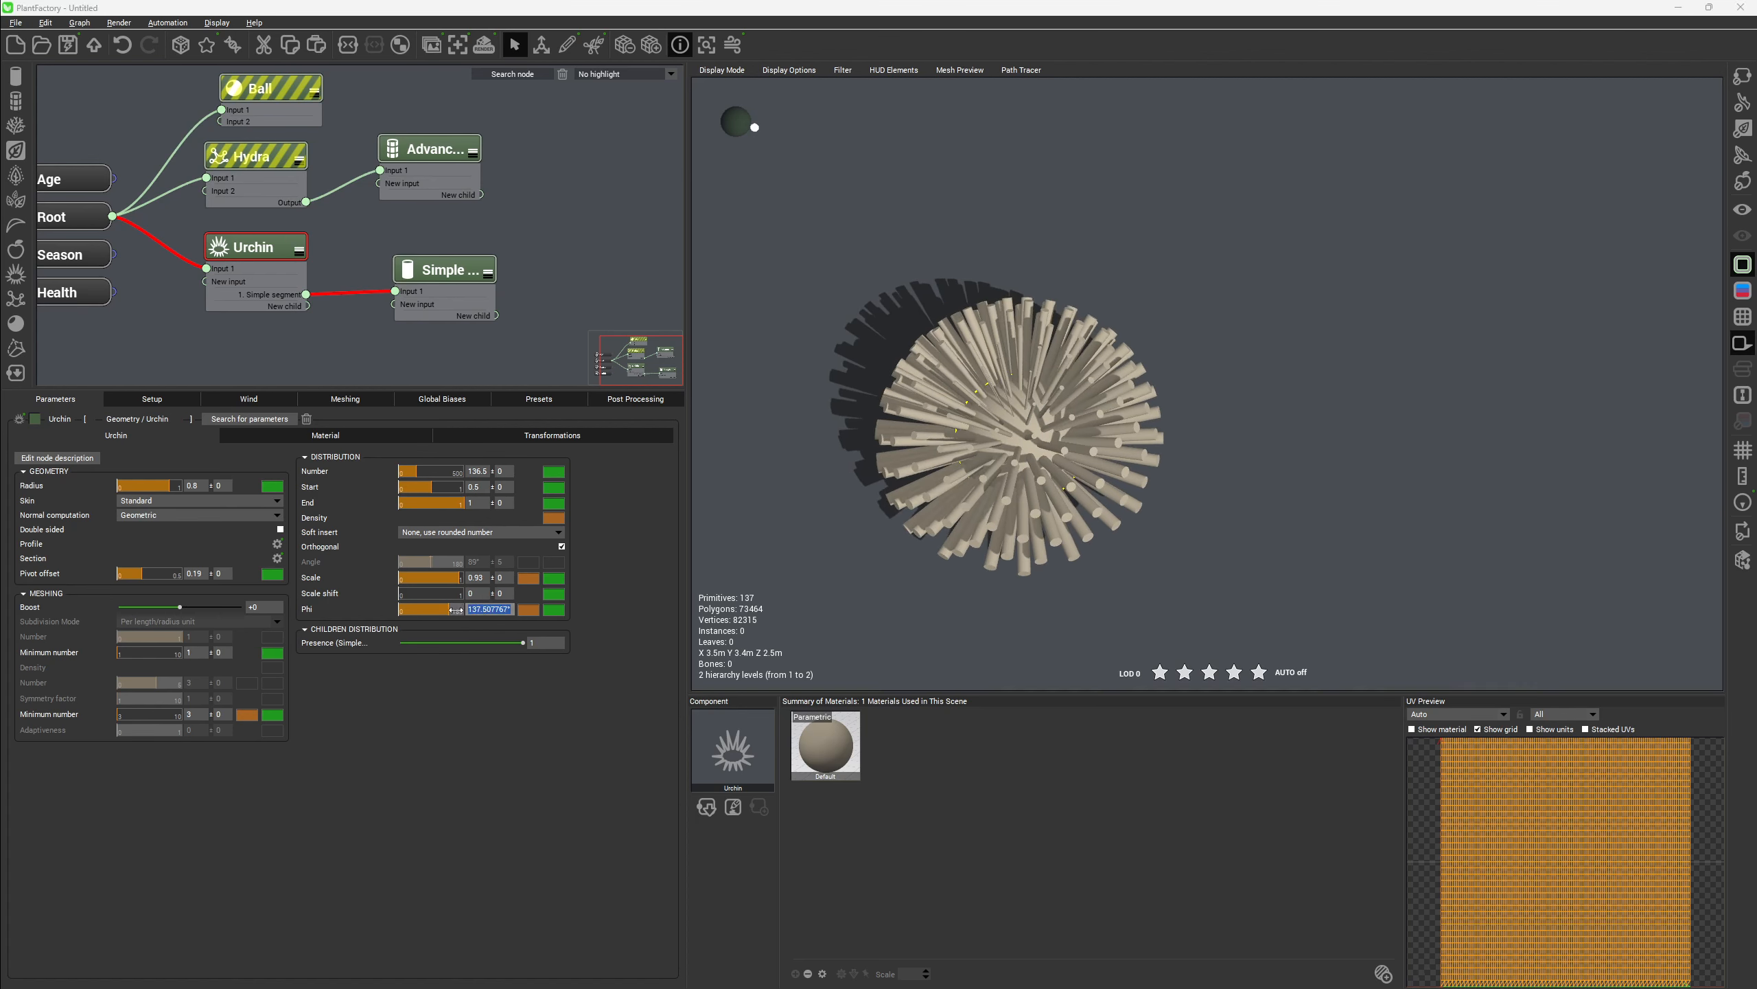
drag(456, 609, 398, 609)
right_drag(1187, 409, 1248, 505)
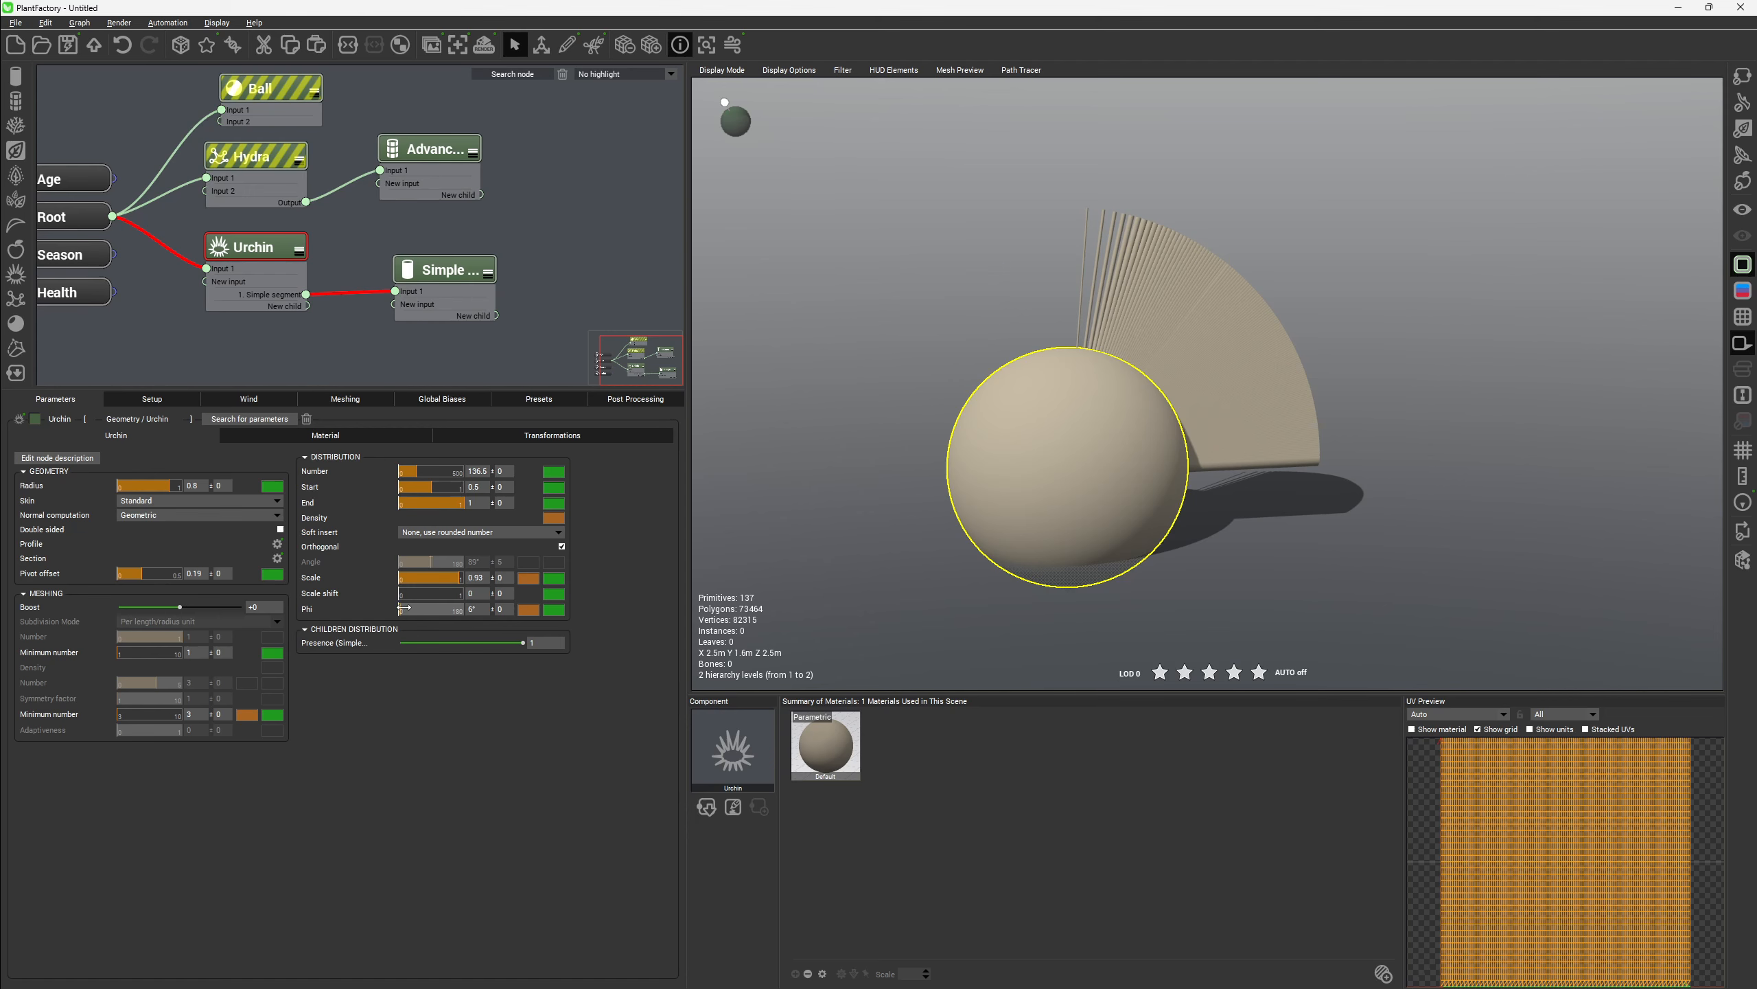
drag(400, 609, 405, 607)
right_drag(1092, 360, 863, 359)
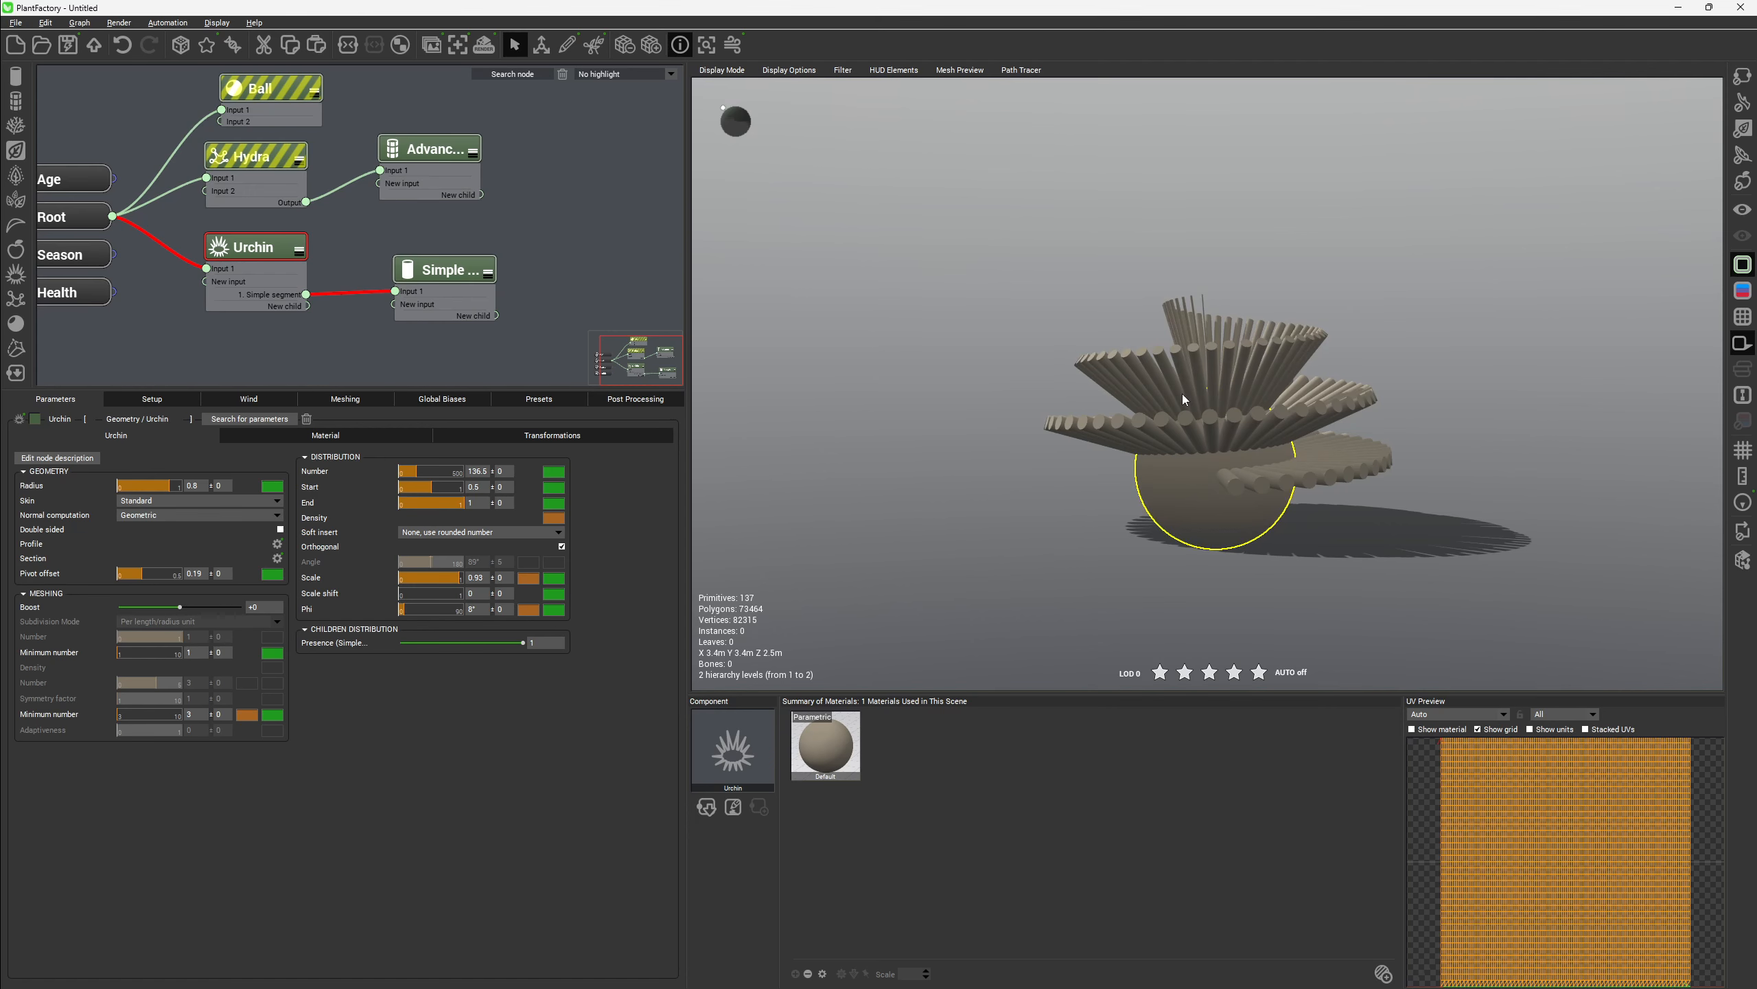
right_drag(1182, 393, 1121, 409)
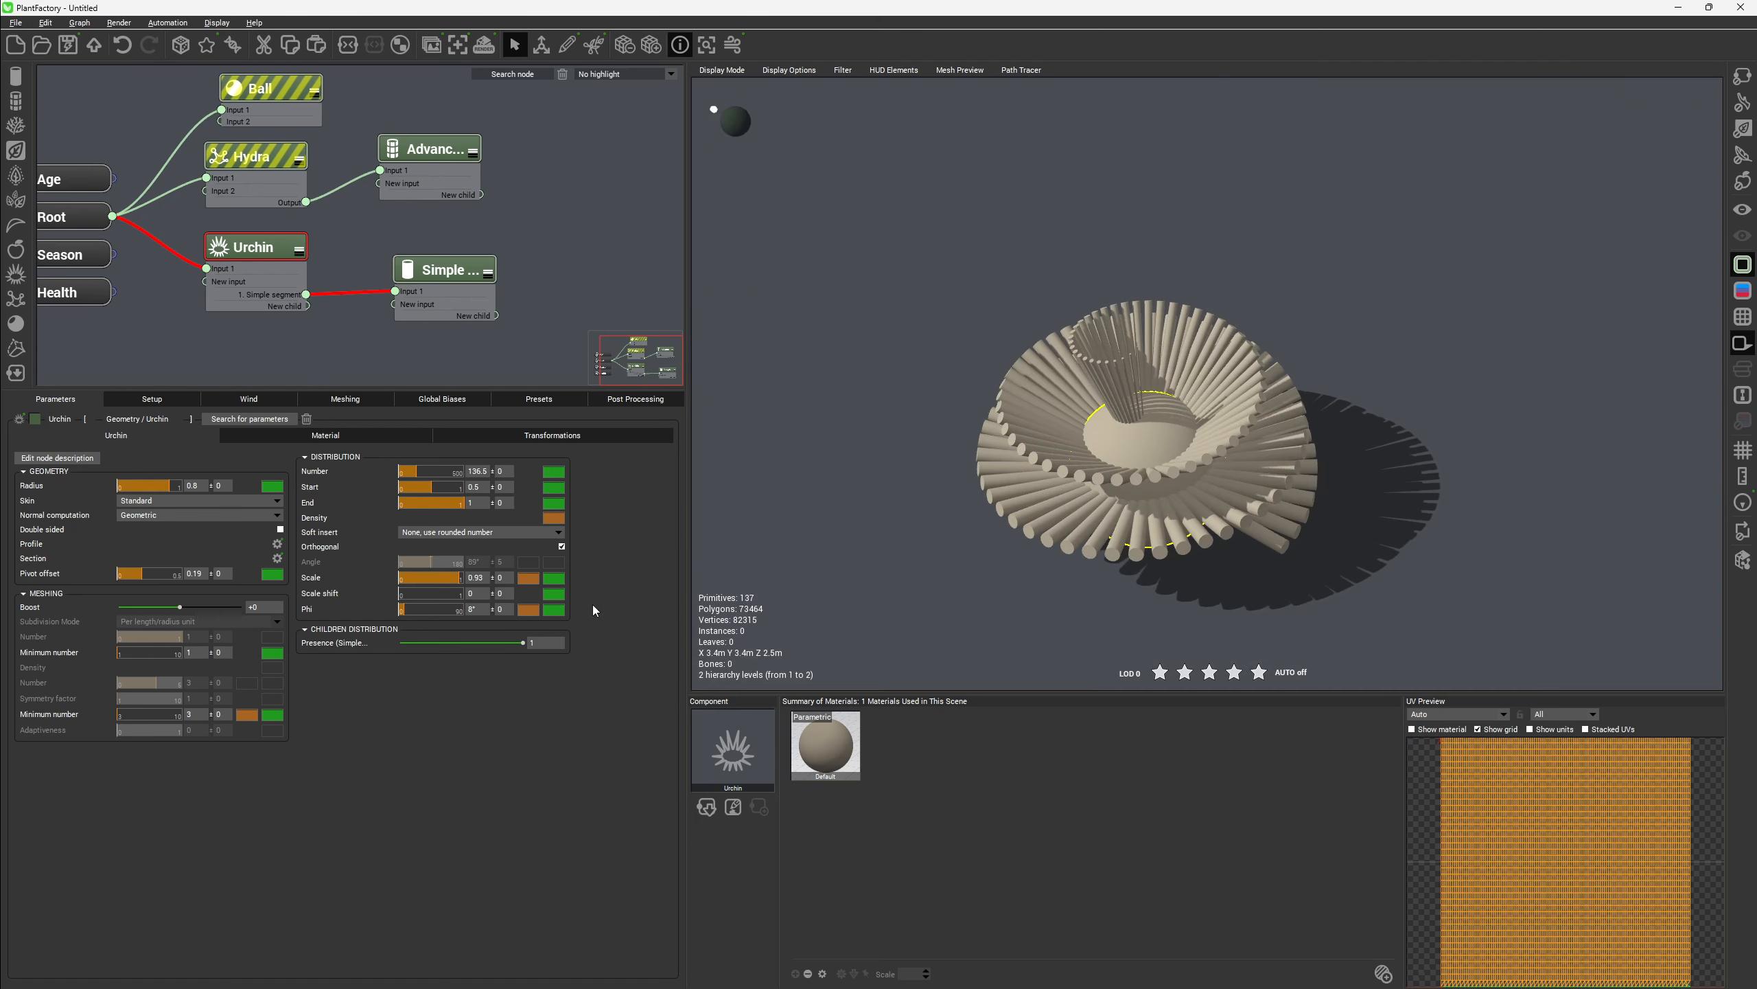
Set the Urchin's phi to 138°
click(476, 609)
text(138)
key(Return)
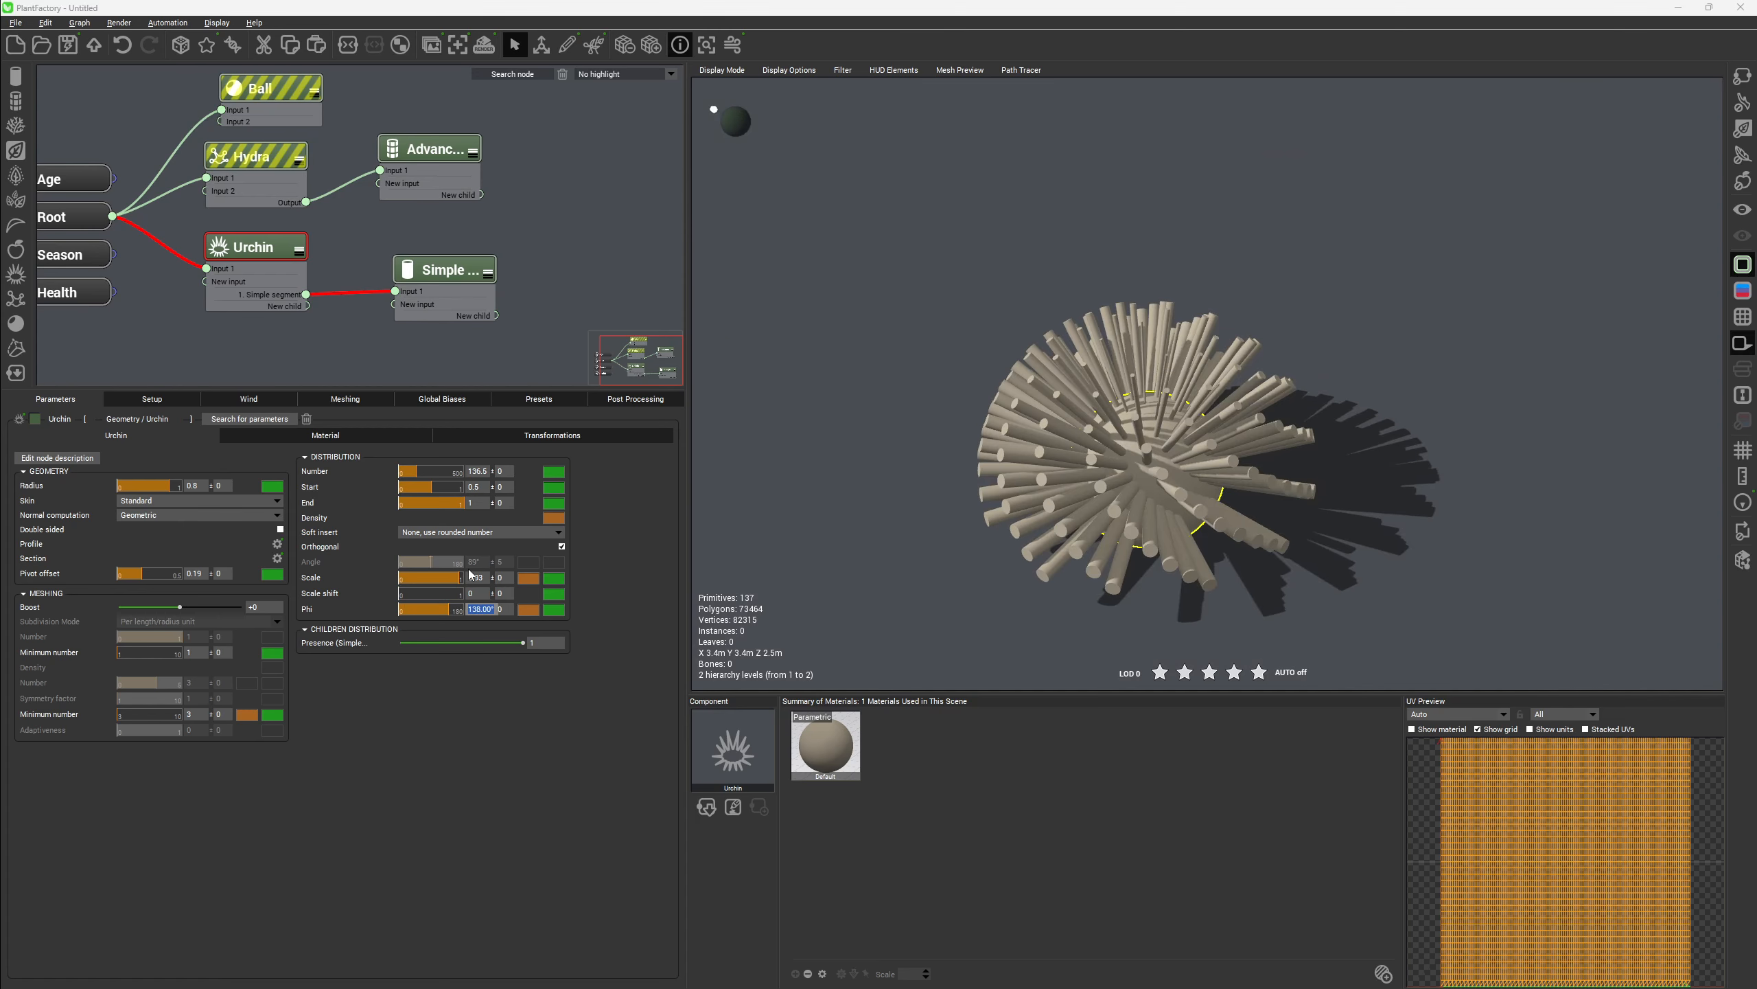
key(ctrl+z)
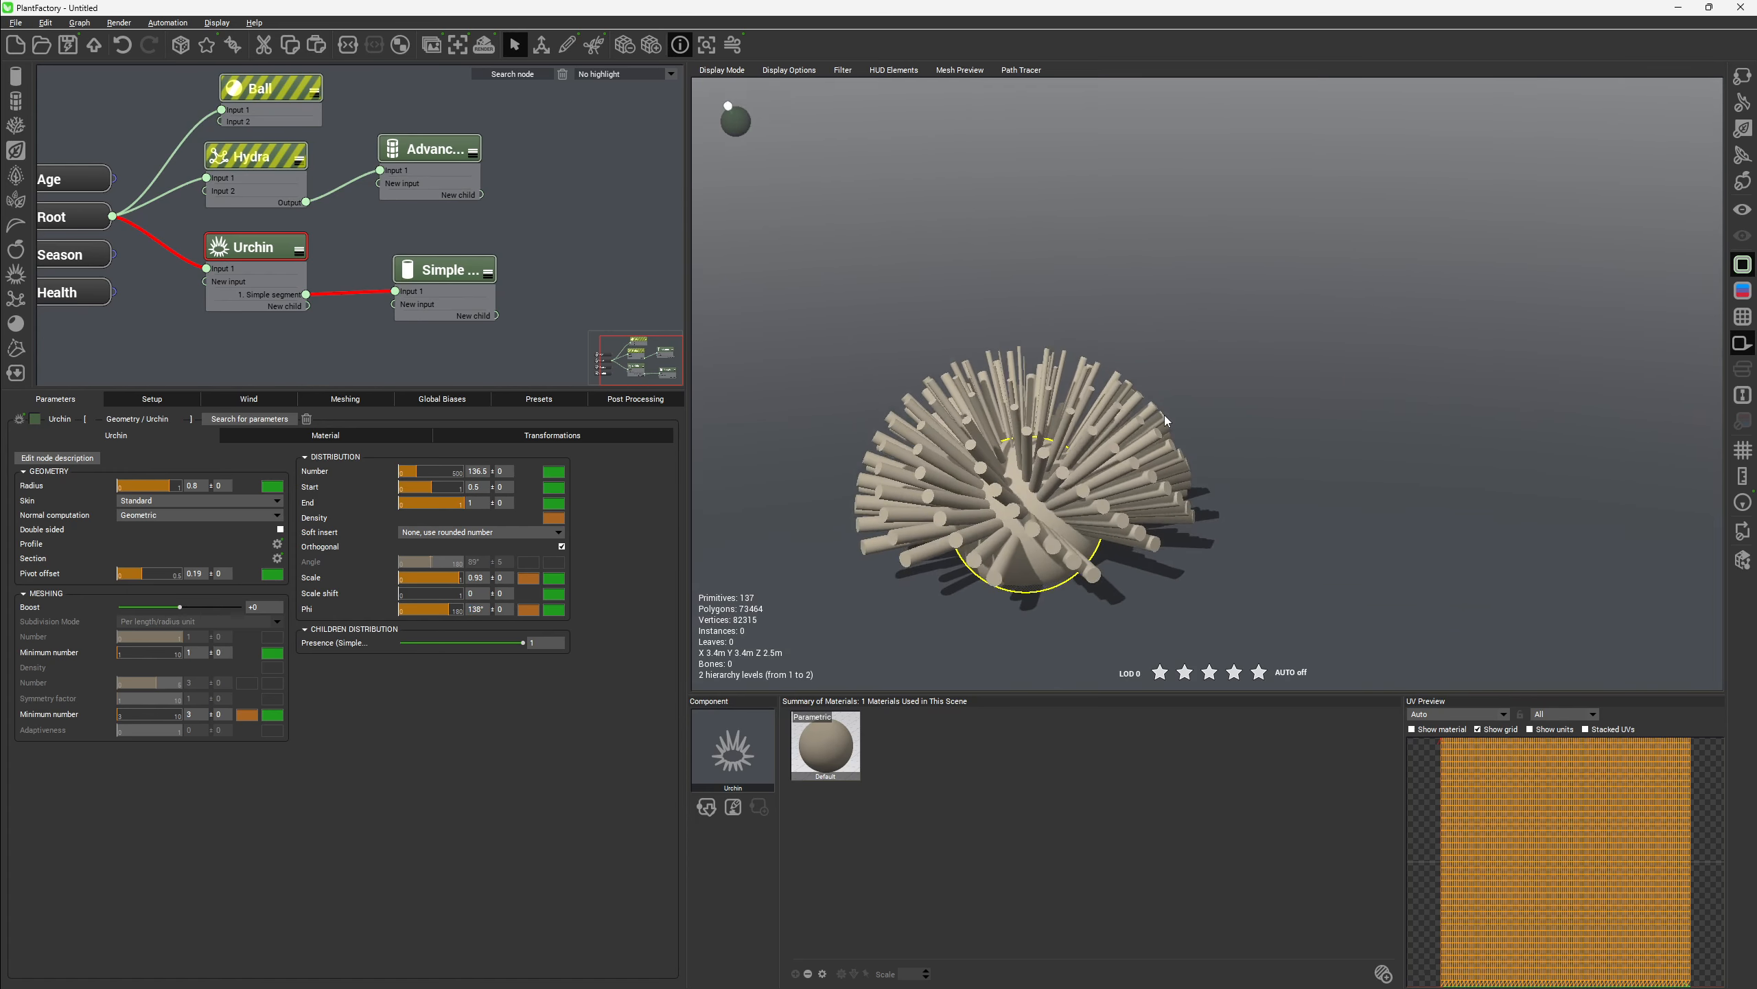
key(ctrl+y)
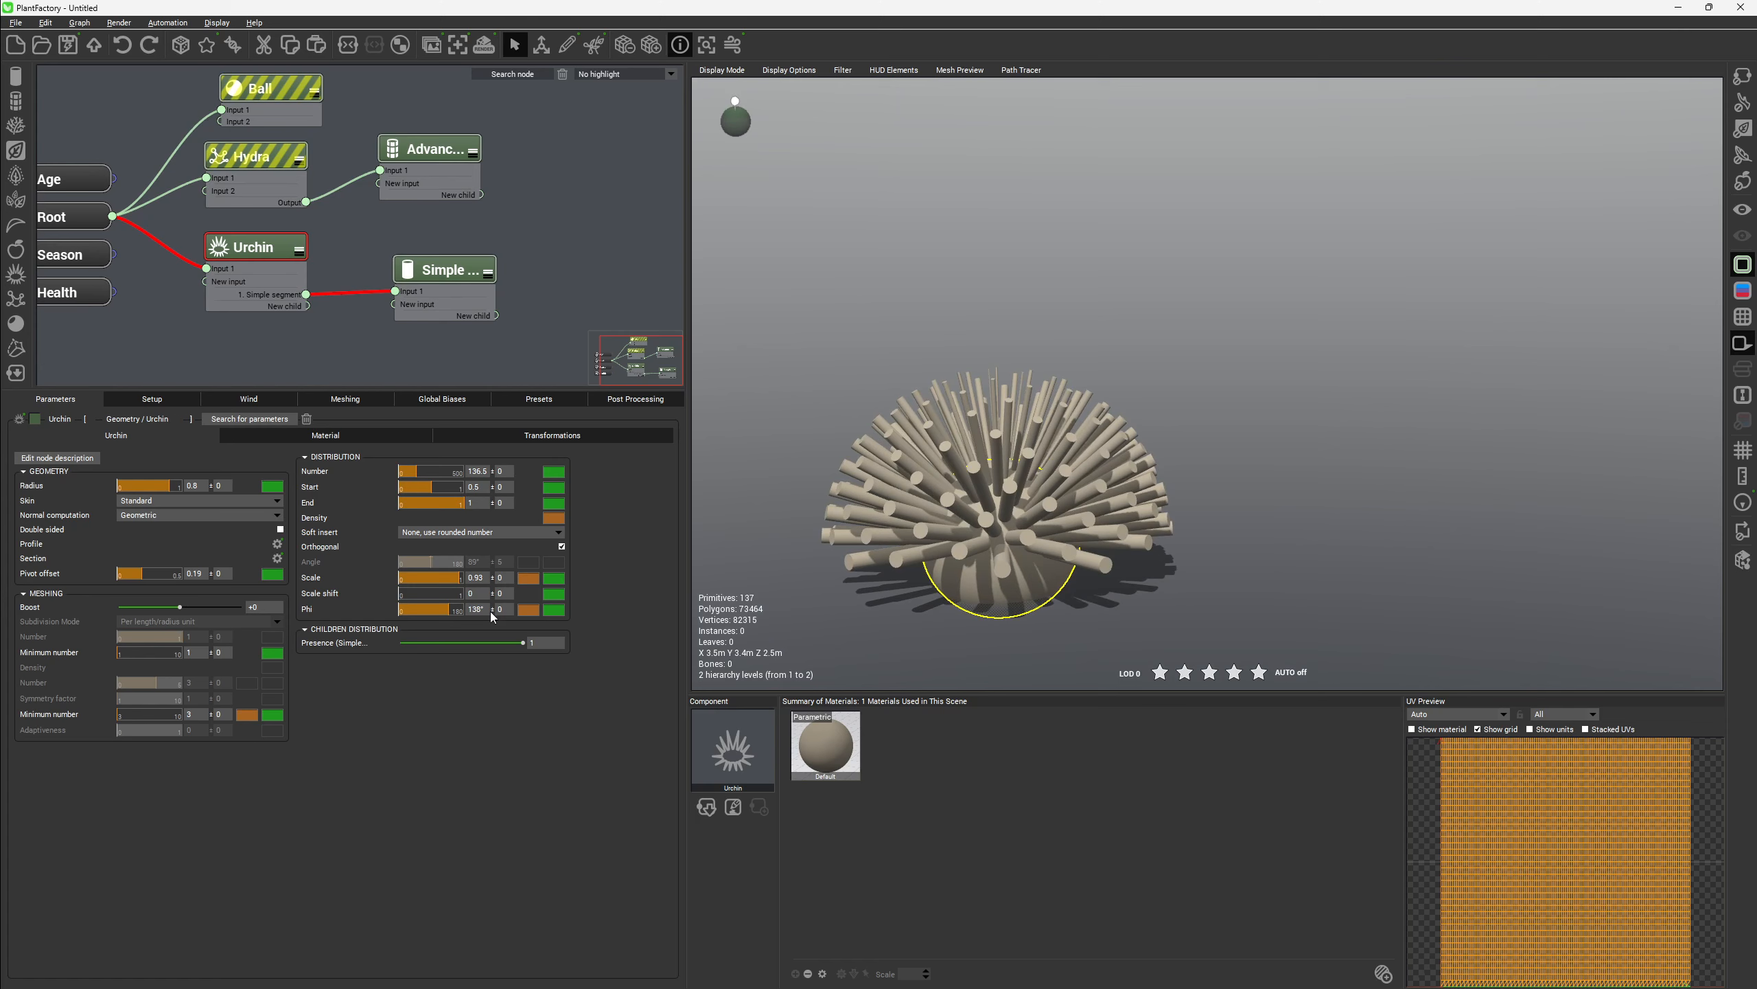
double_click(489, 609)
drag(489, 610, 563, 613)
key(BackSpace)
key(Return)
right_drag(1114, 268, 1152, 319)
click(1158, 303)
click(1129, 325)
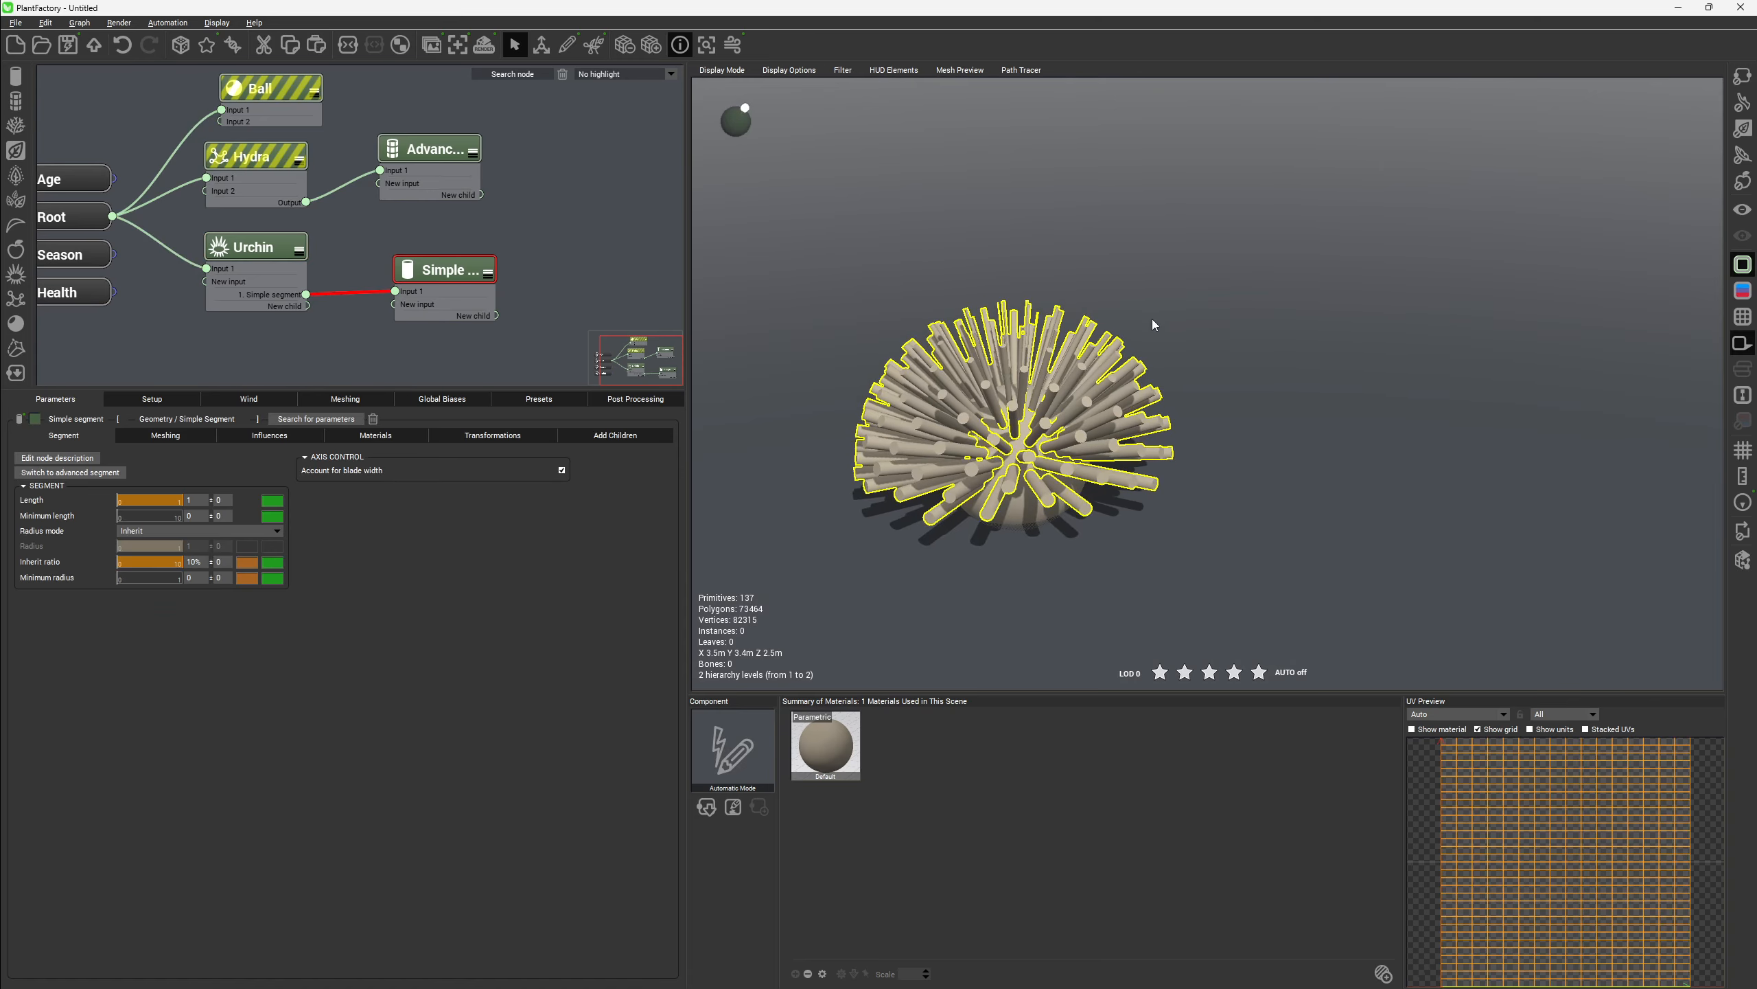
click(256, 249)
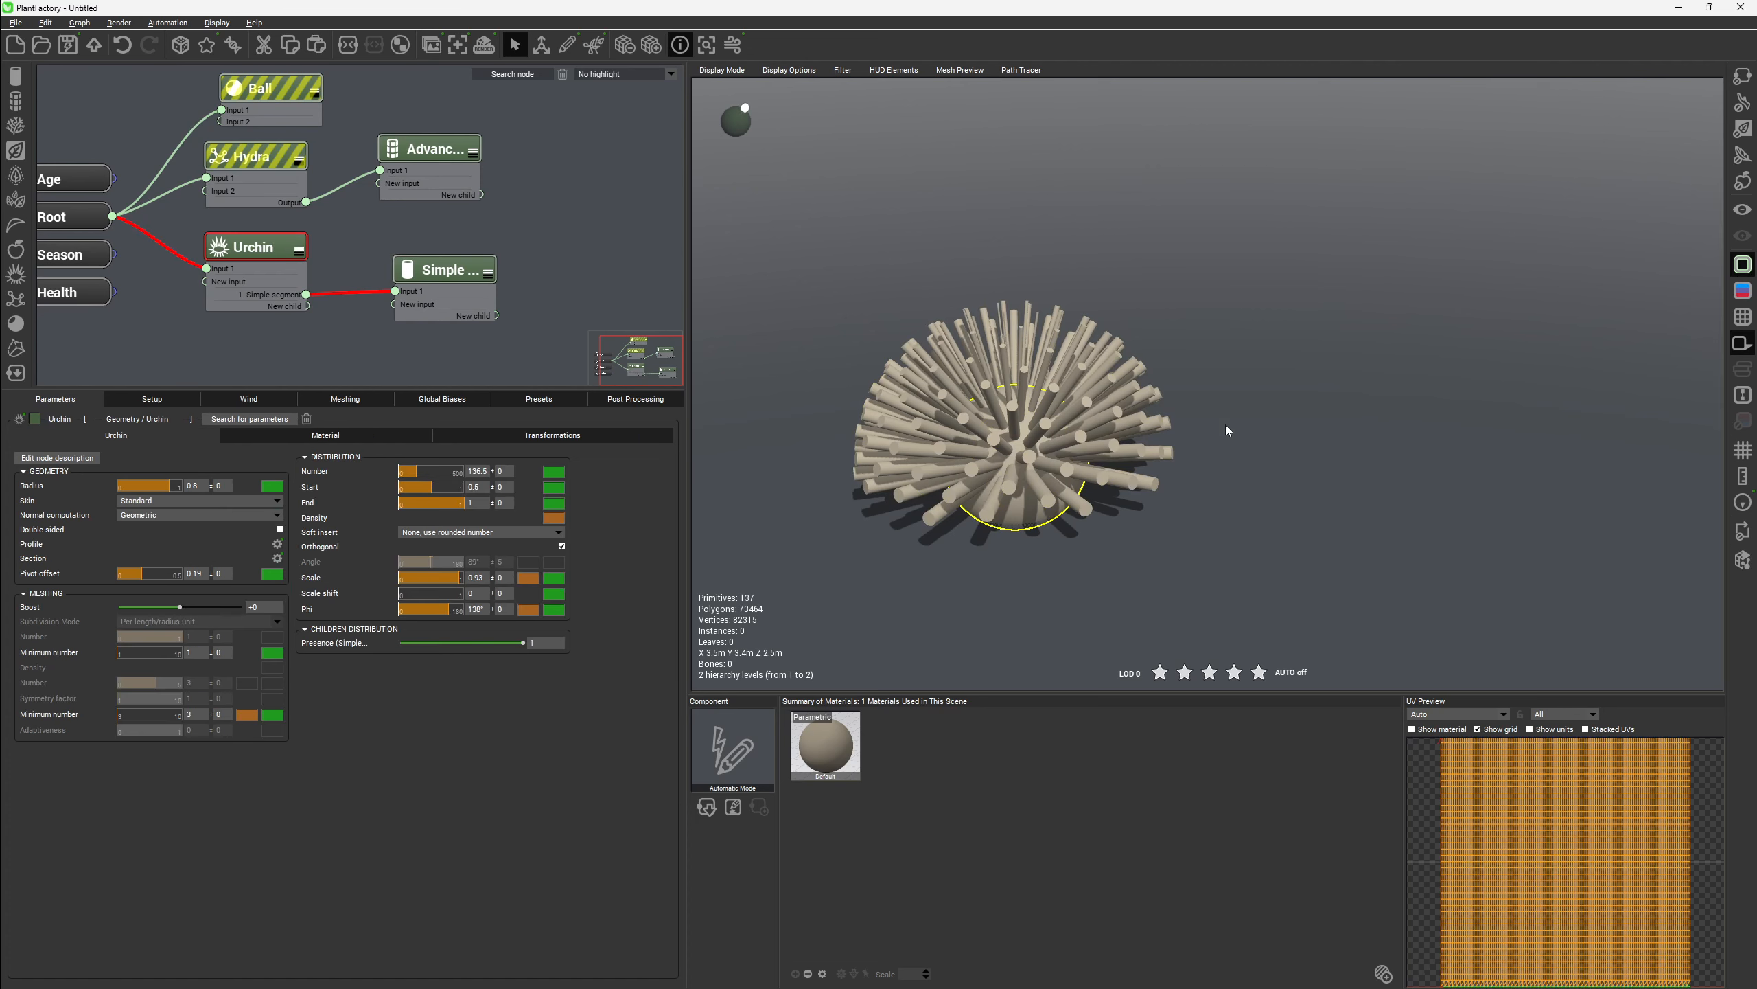
Try a lower presence for the Urchin's simple segments, and set it back to 1
right_drag(1228, 430, 1114, 457)
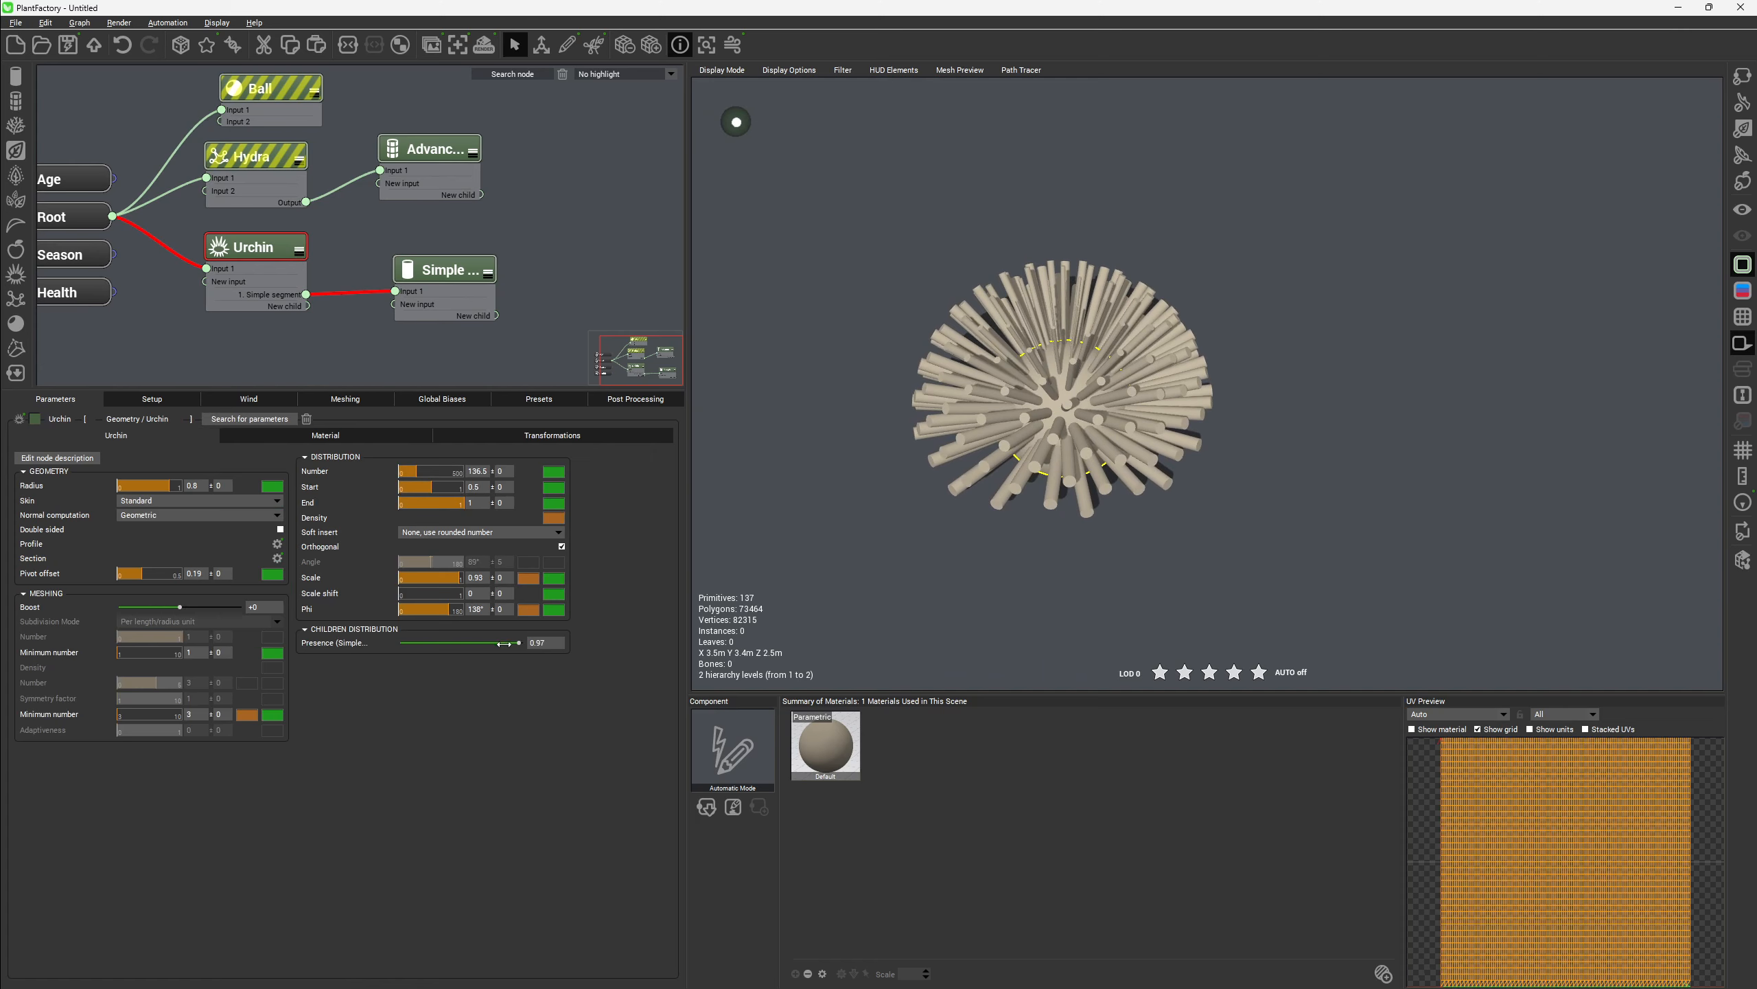
mouse_move(504, 644)
mouse_down()
mouse_move(400, 649)
mouse_move(526, 643)
mouse_up()
right_drag(1253, 402, 834, 486)
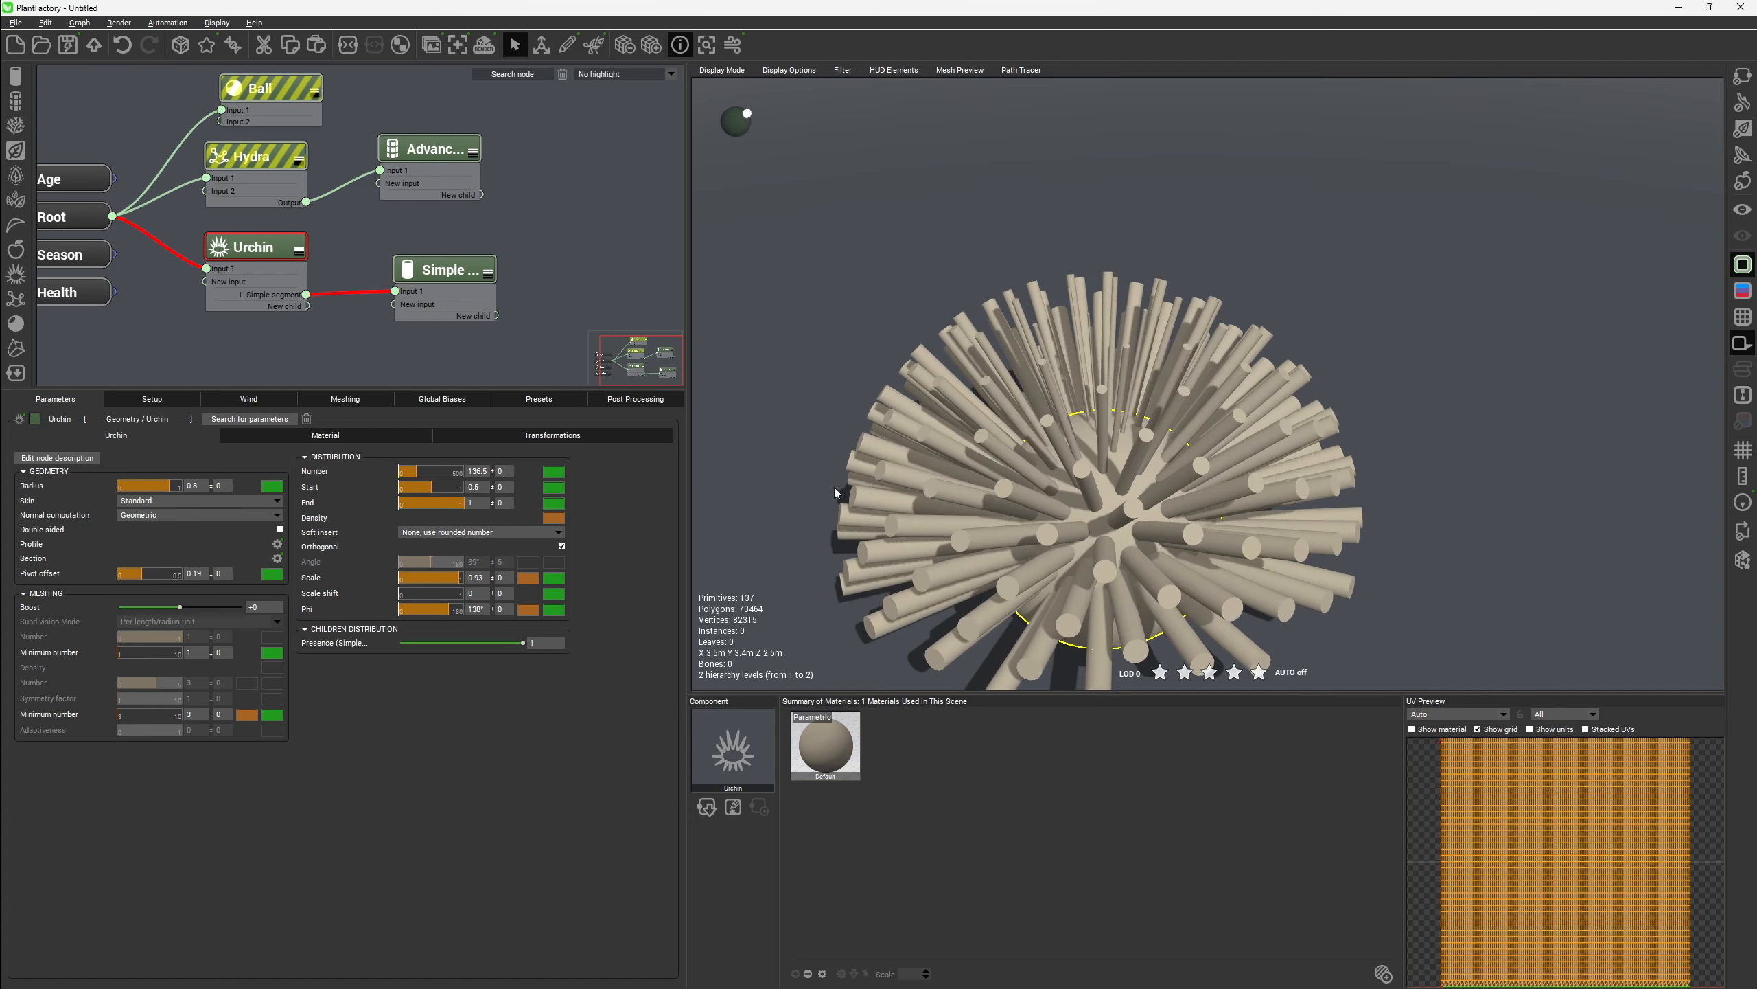
right_drag(1082, 568, 1104, 439)
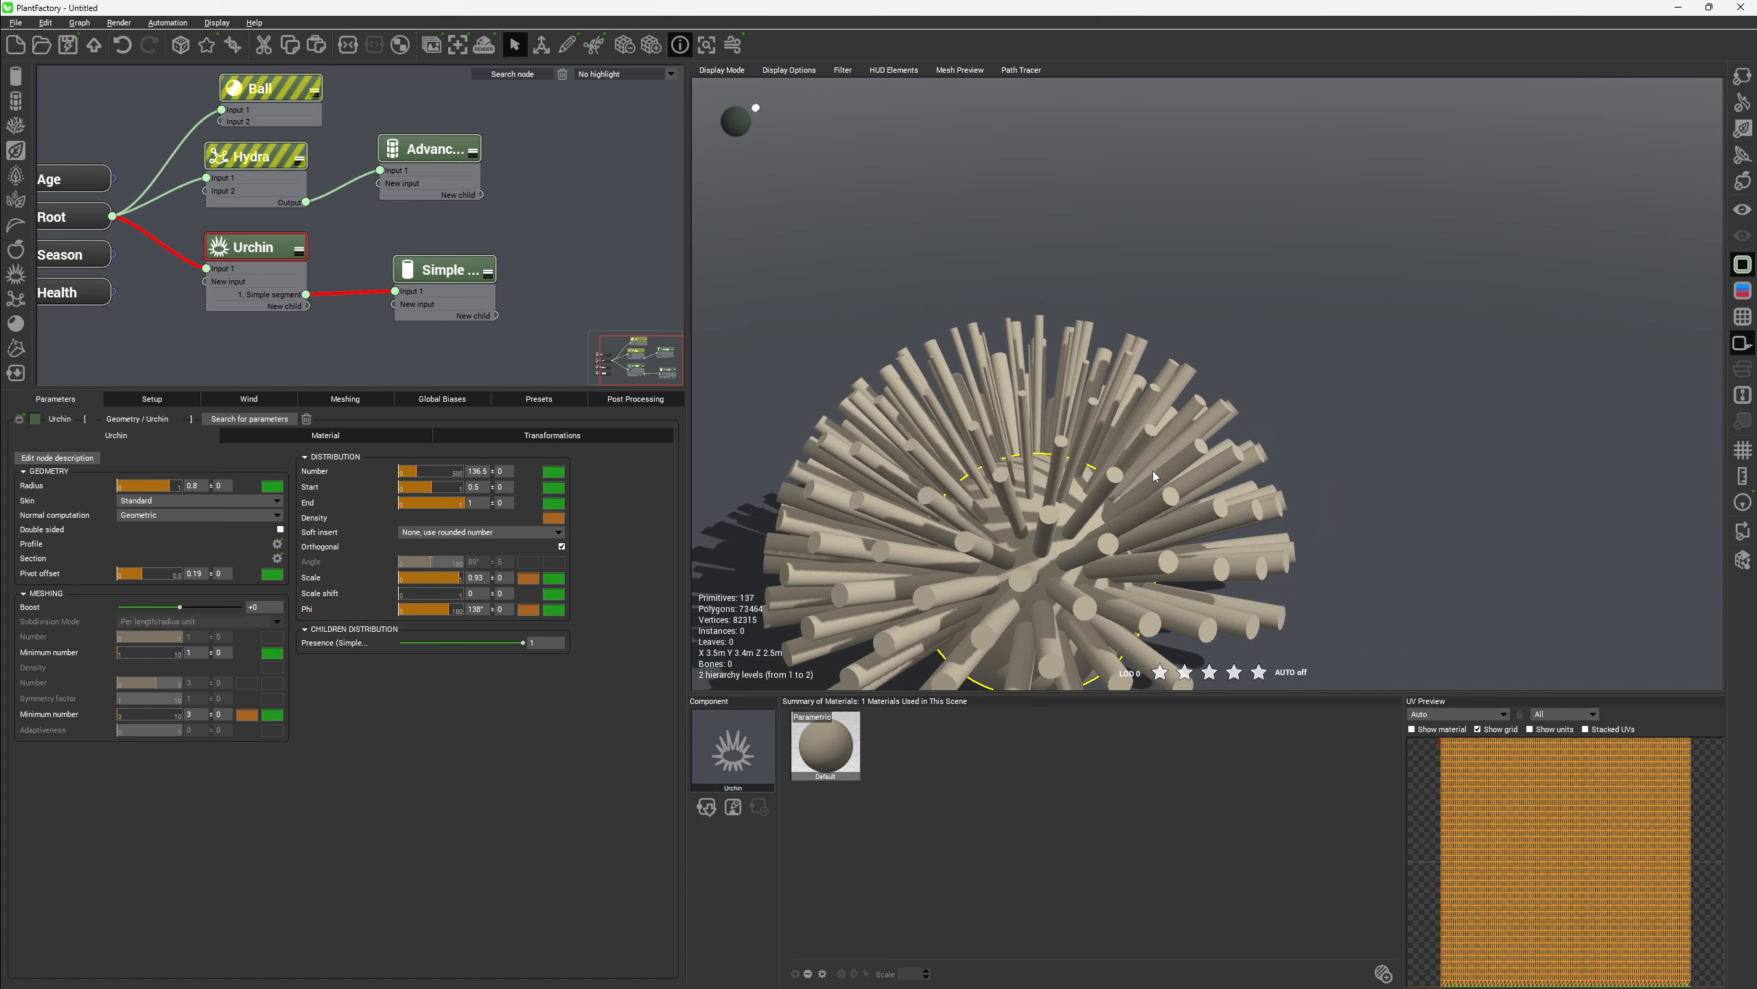
Try an inherit ratio of 100% on the simple segments to make them as thick as the Urchin
click(1023, 396)
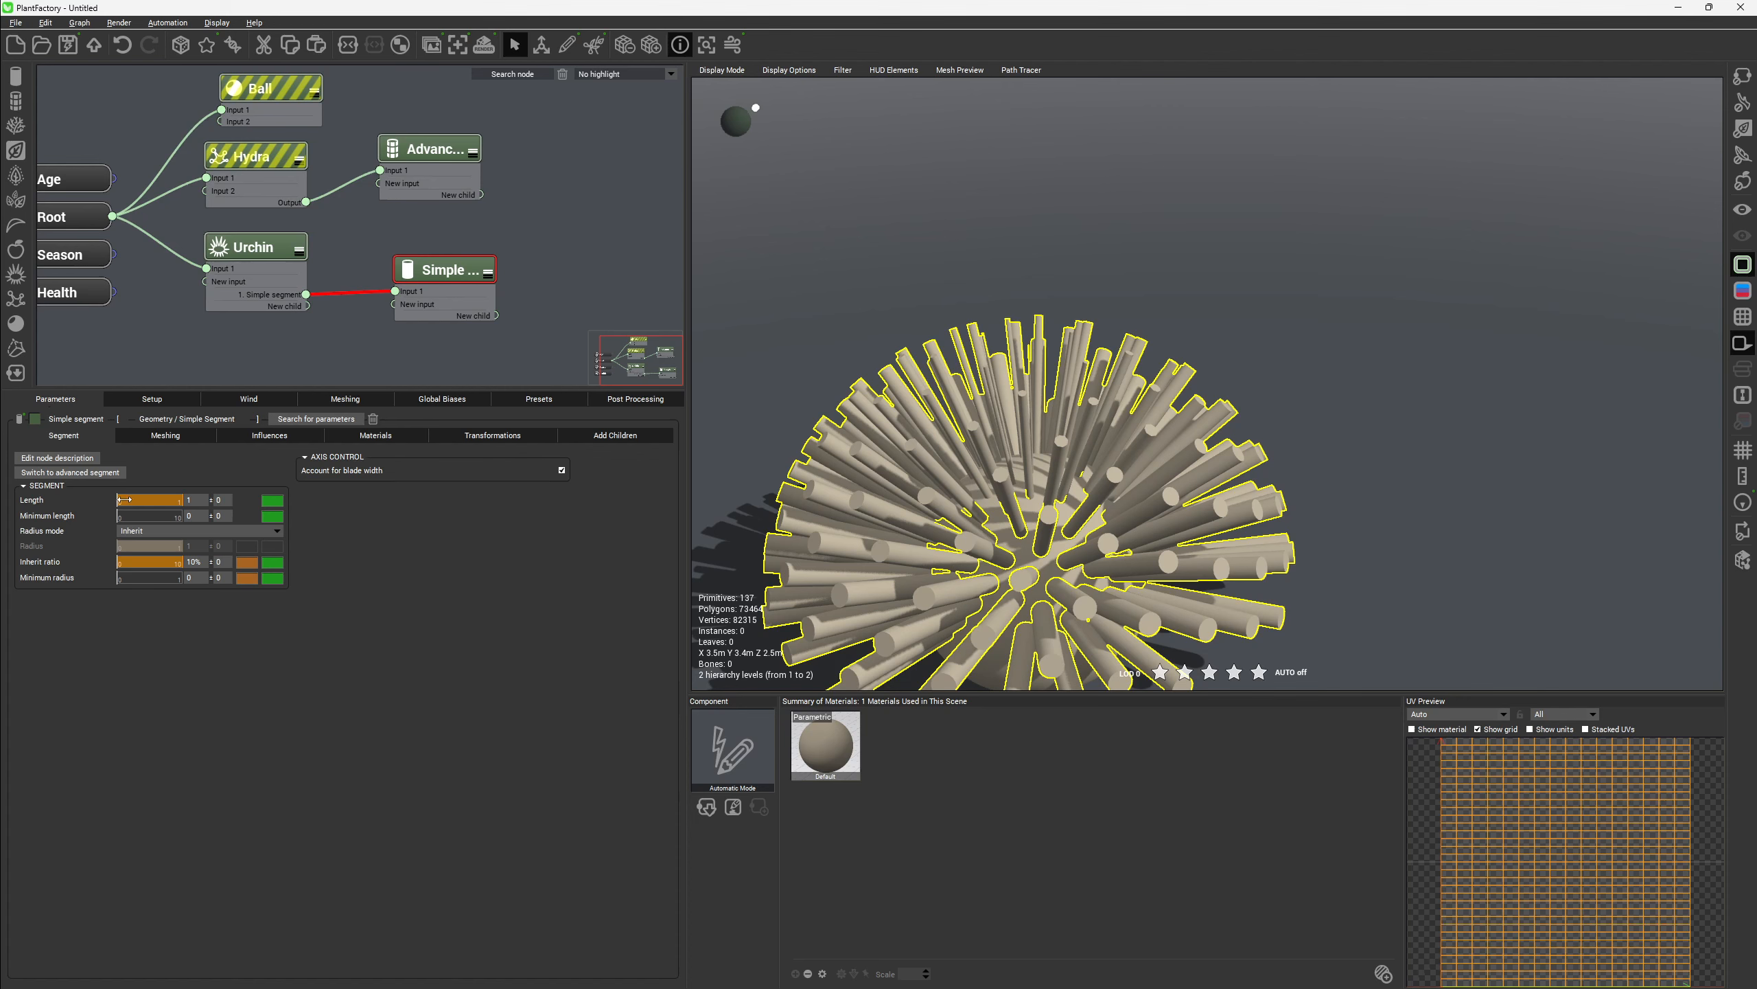
click(194, 563)
text(100)
key(Return)
right_drag(909, 450, 1001, 419)
scroll(964, 550, down, 4)
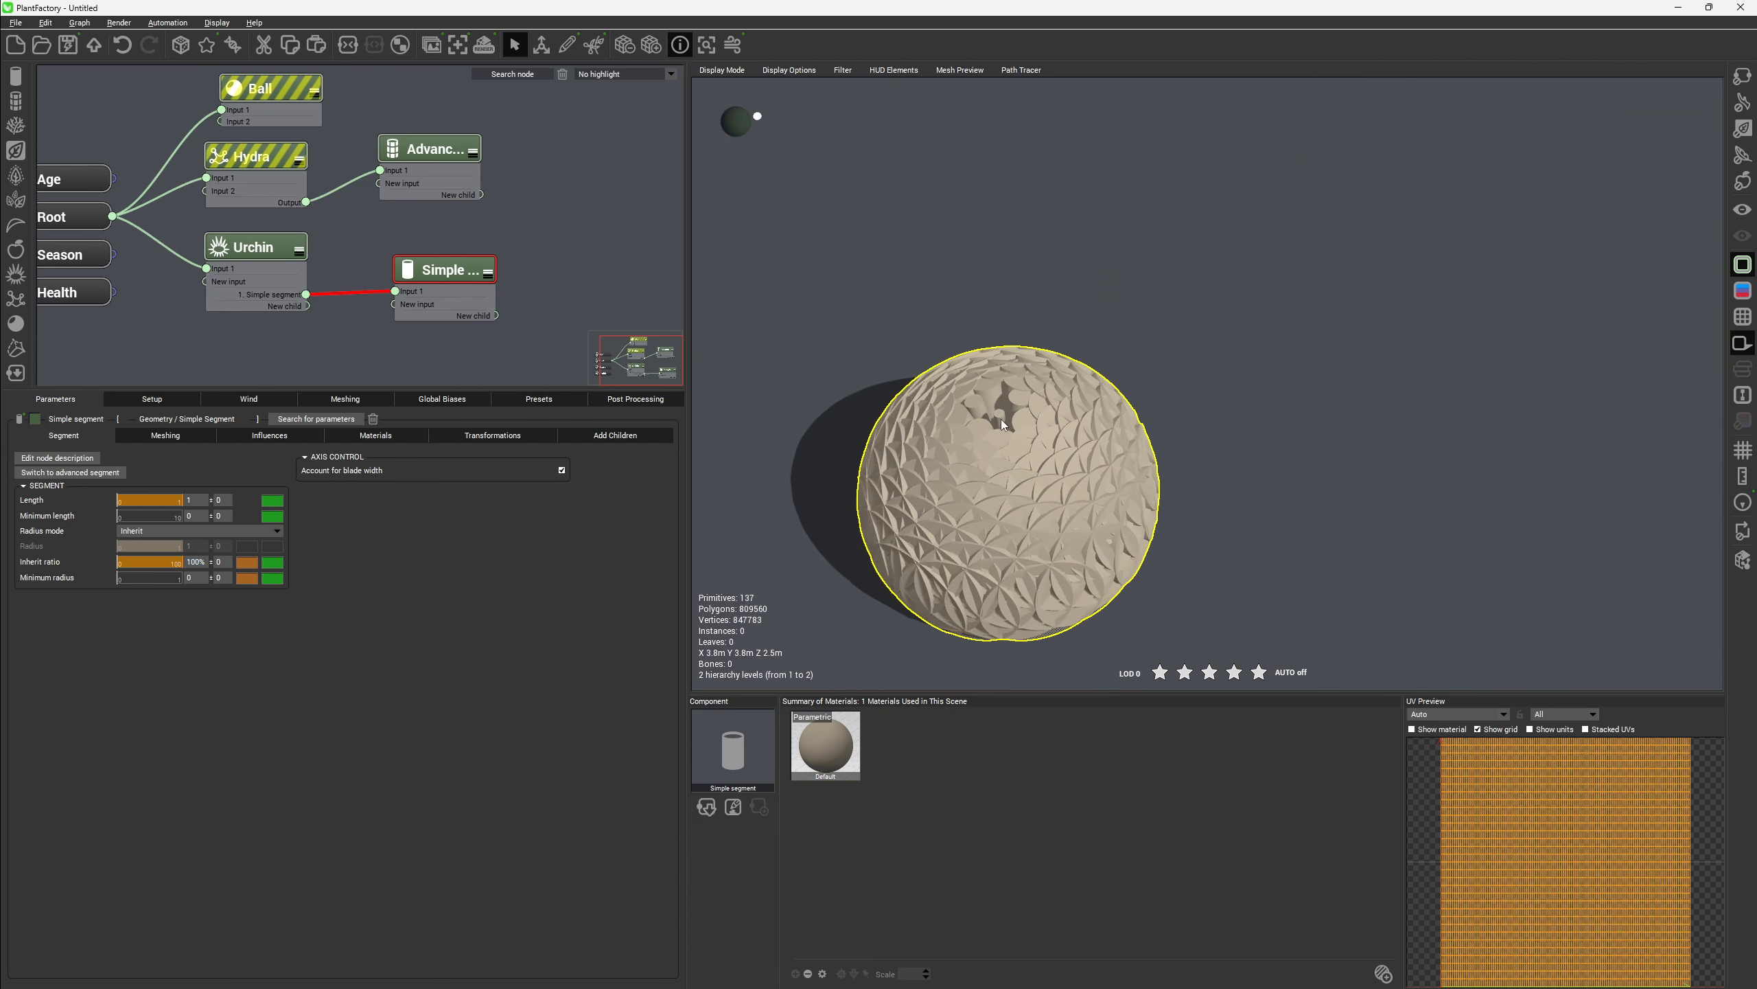
Set the simple segments' inherit ratio back to 10%
click(202, 562)
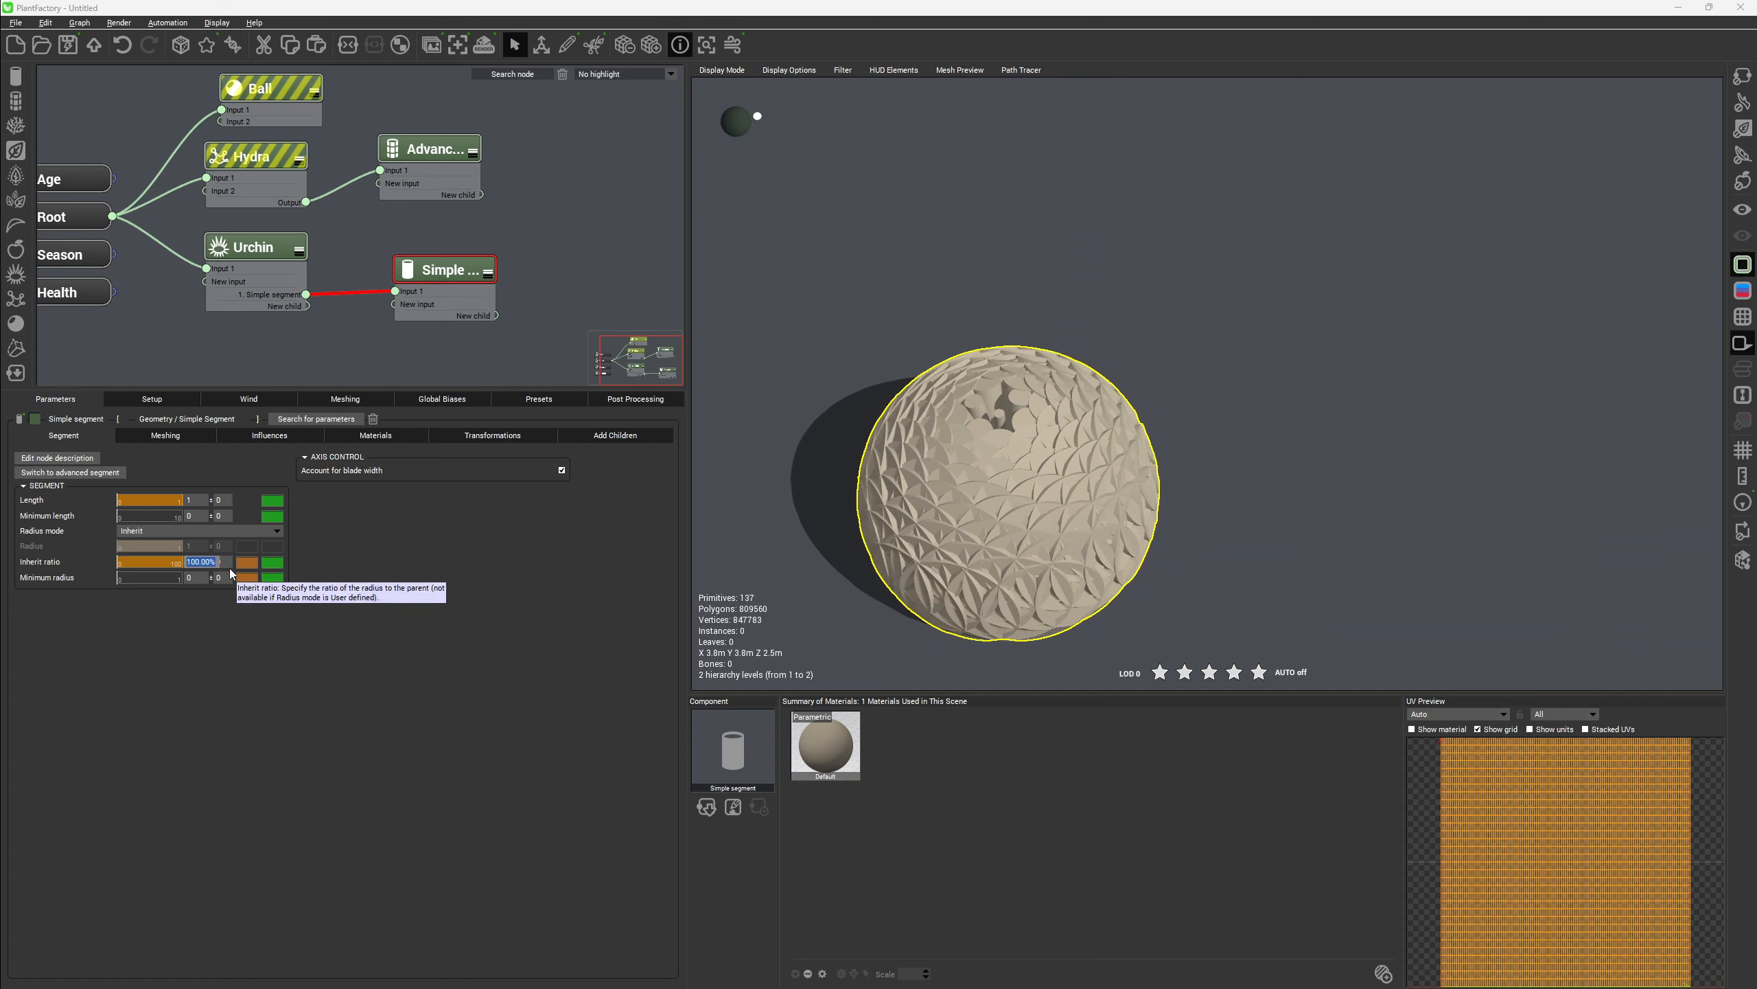
text(10)
key(Return)
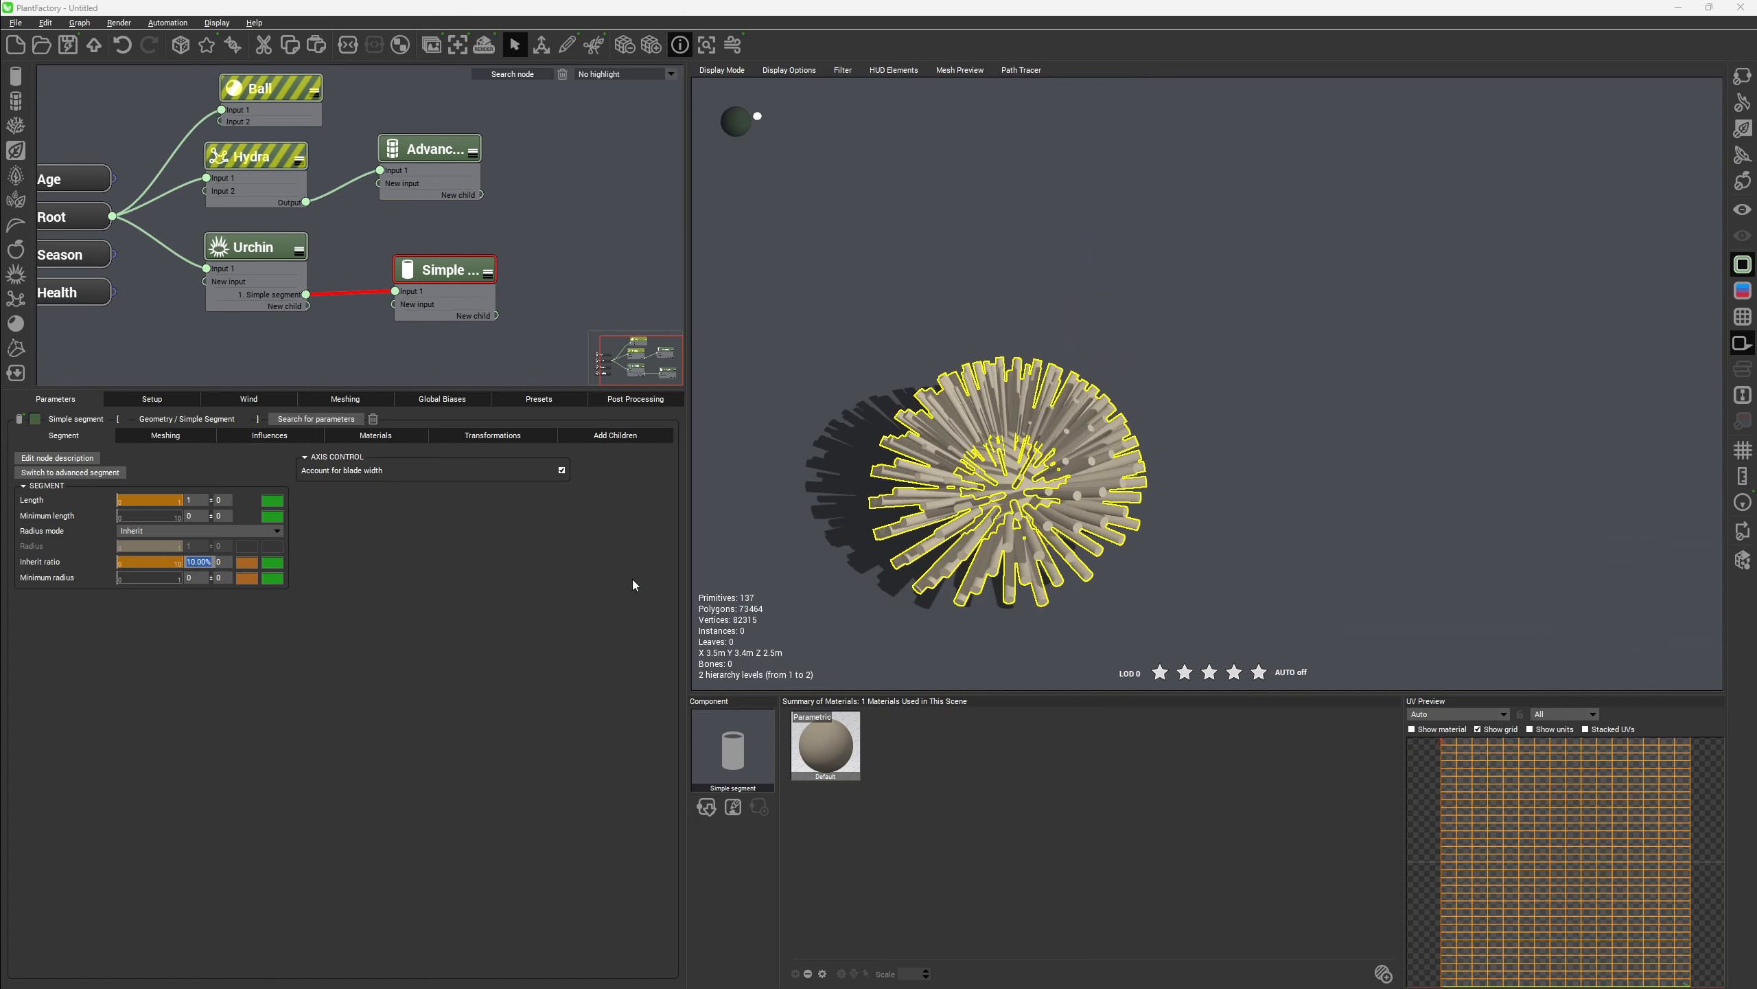
right_drag(992, 491, 1099, 335)
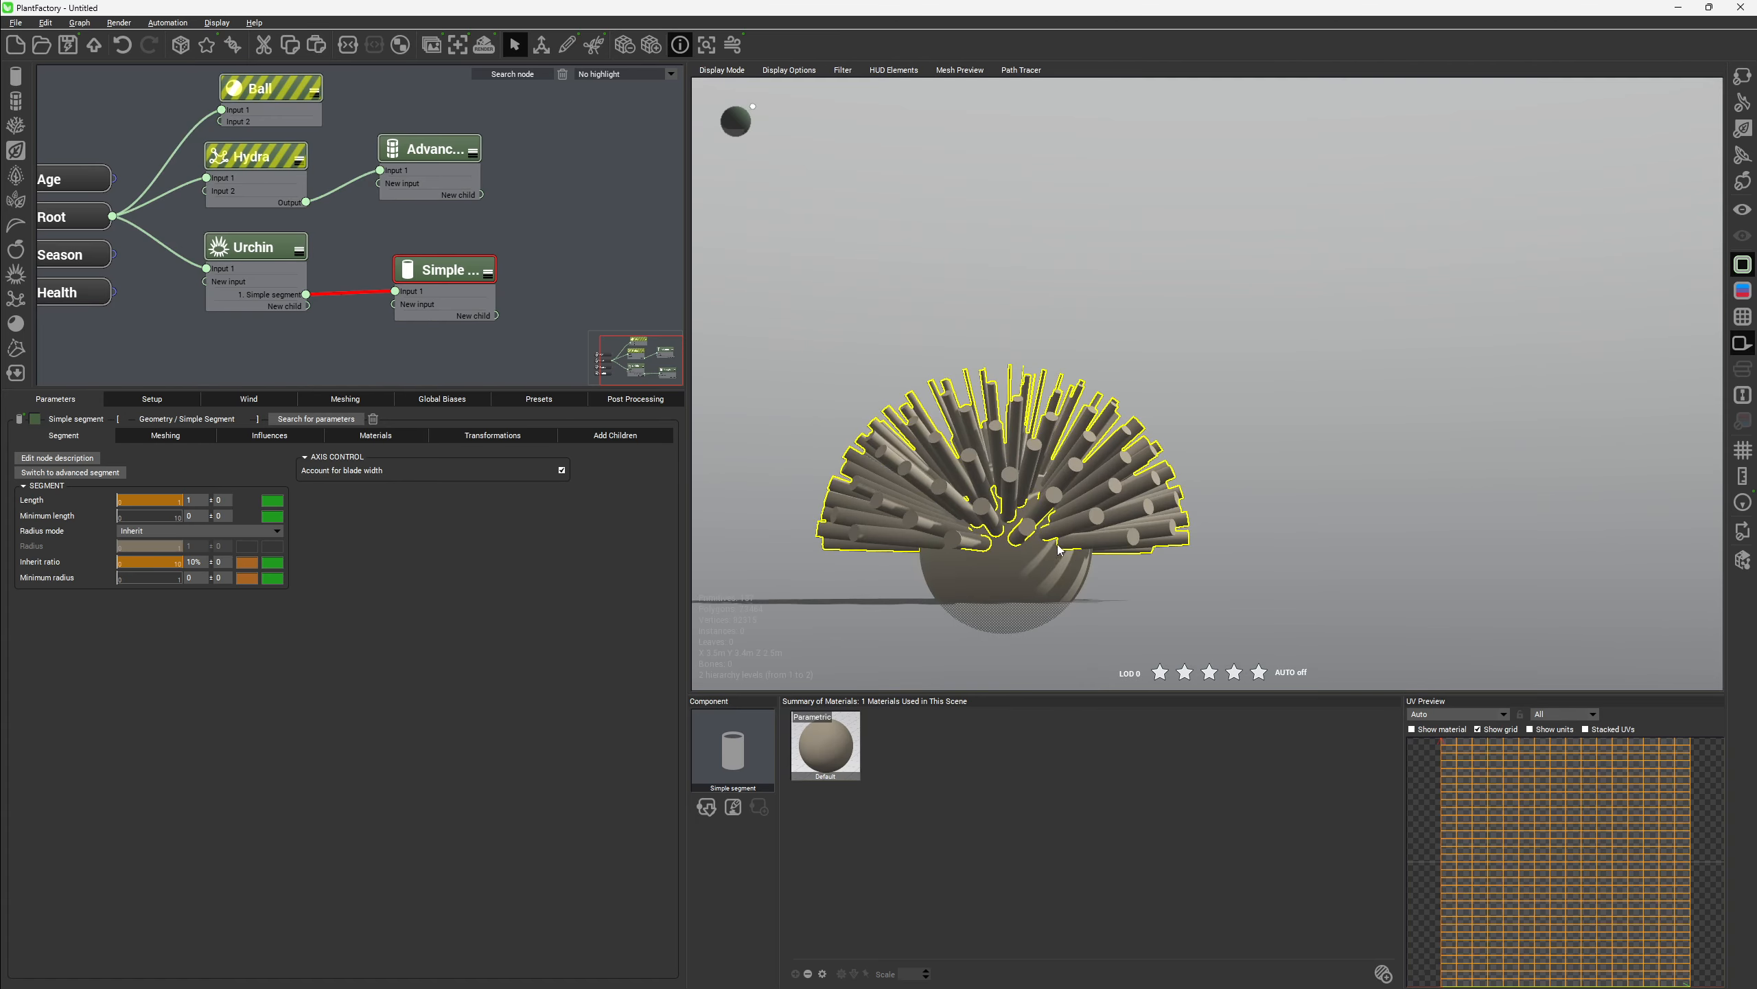
right_drag(1084, 536, 1095, 612)
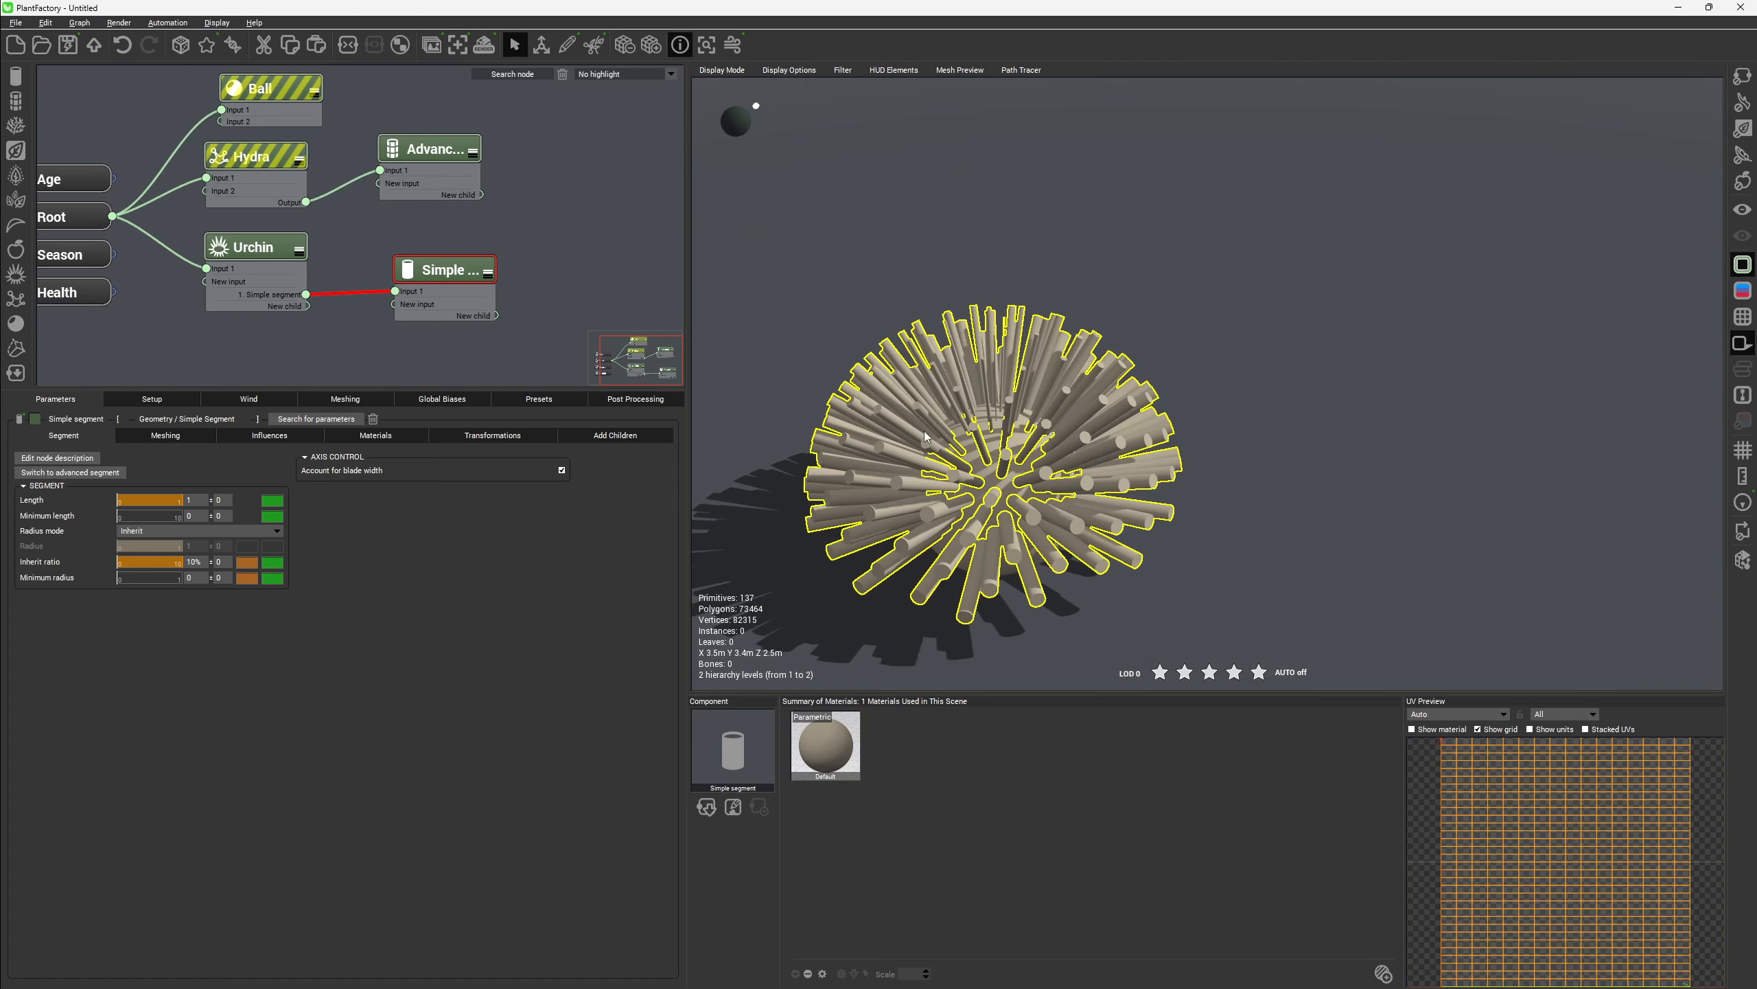
Set both the scale and the scale shift of the Urchin's segment distribution to 1
click(255, 243)
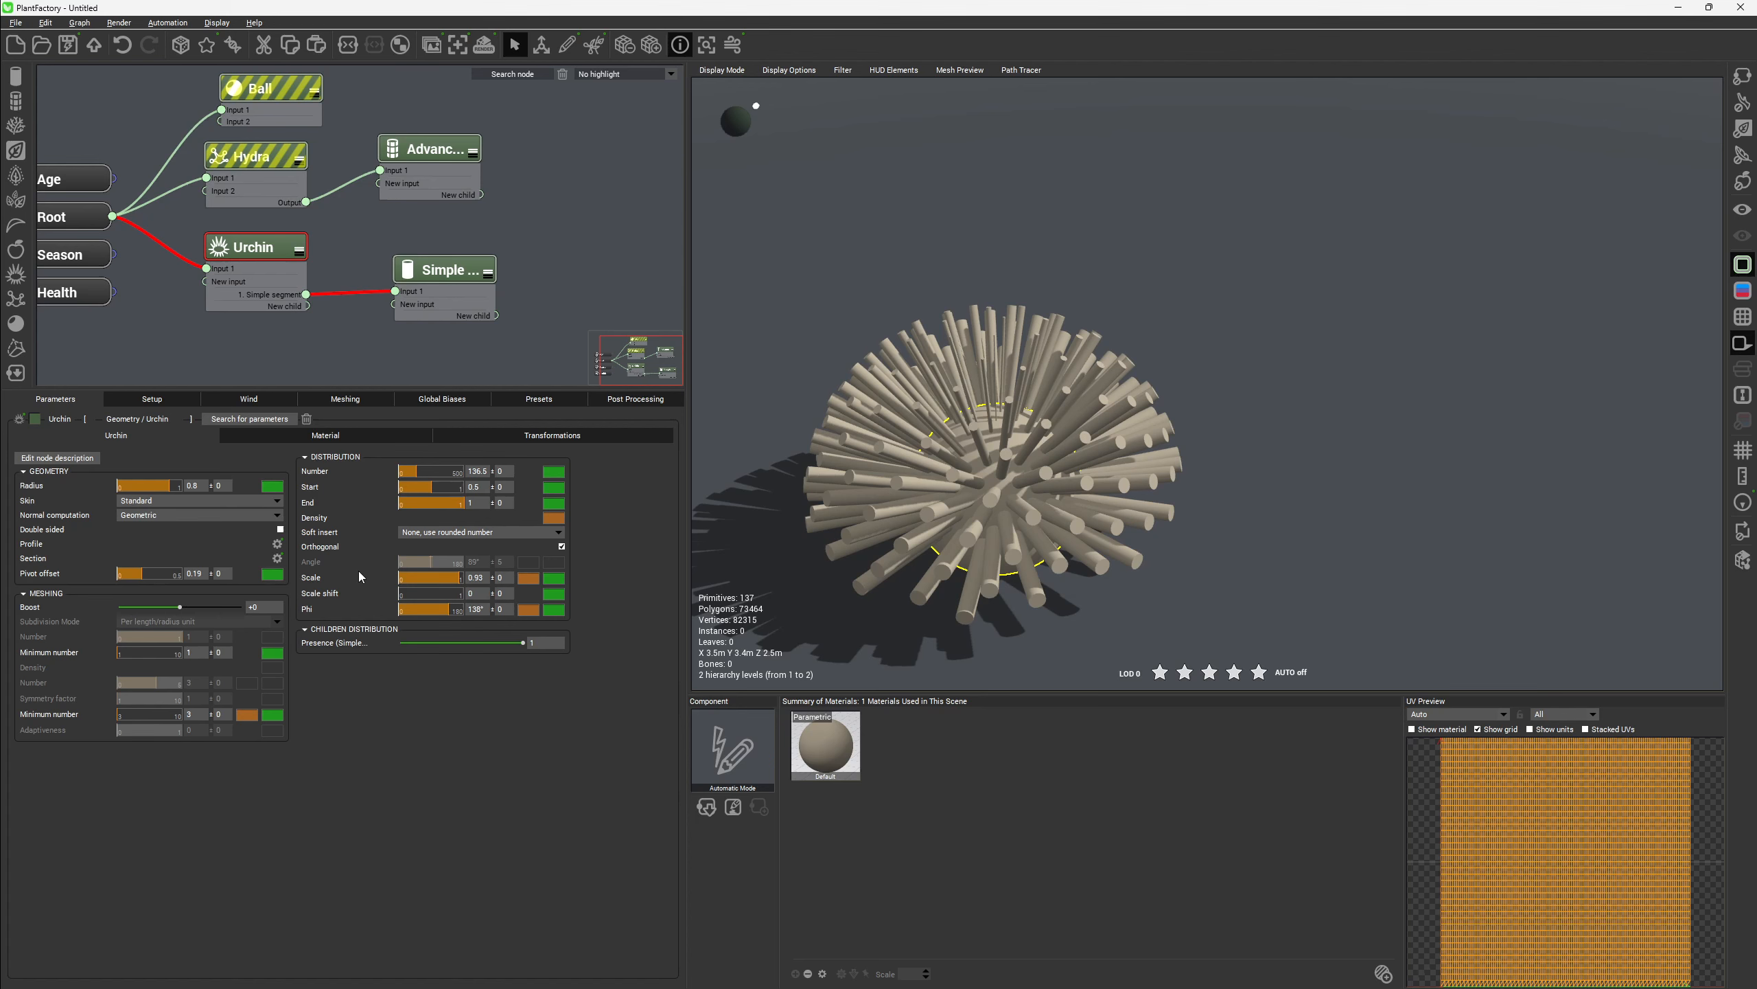
drag(421, 593, 462, 580)
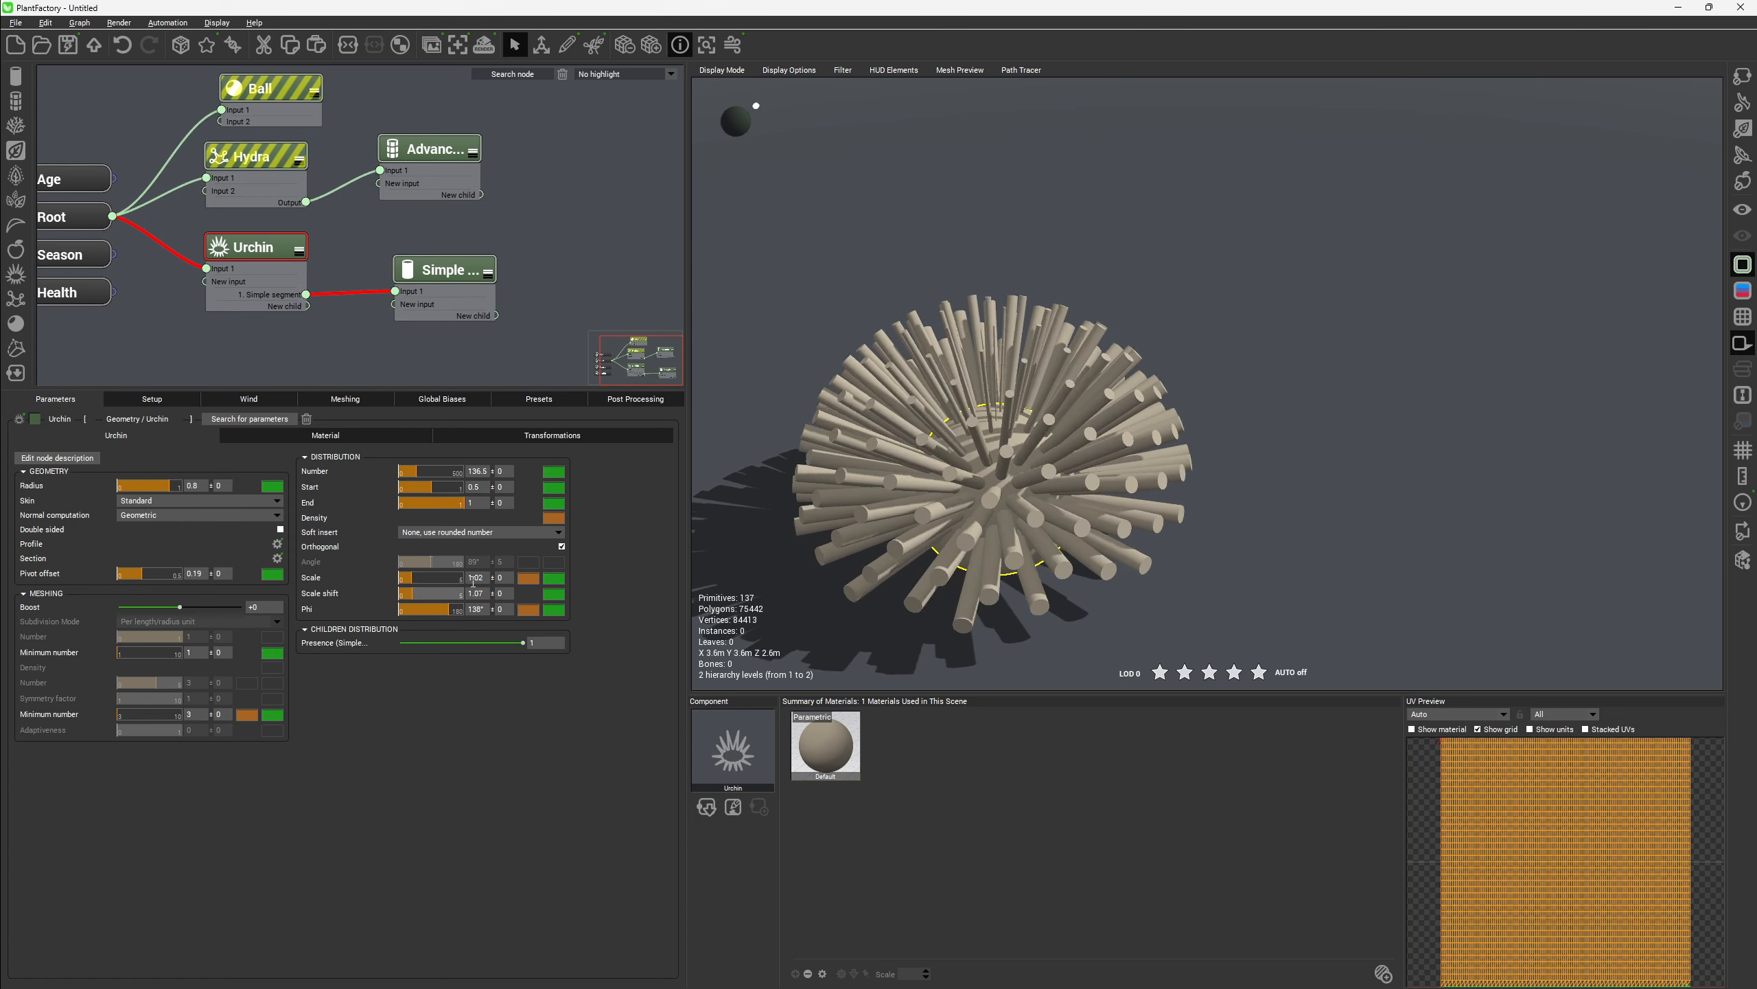
click(479, 579)
text(1)
key(Return)
click(1040, 511)
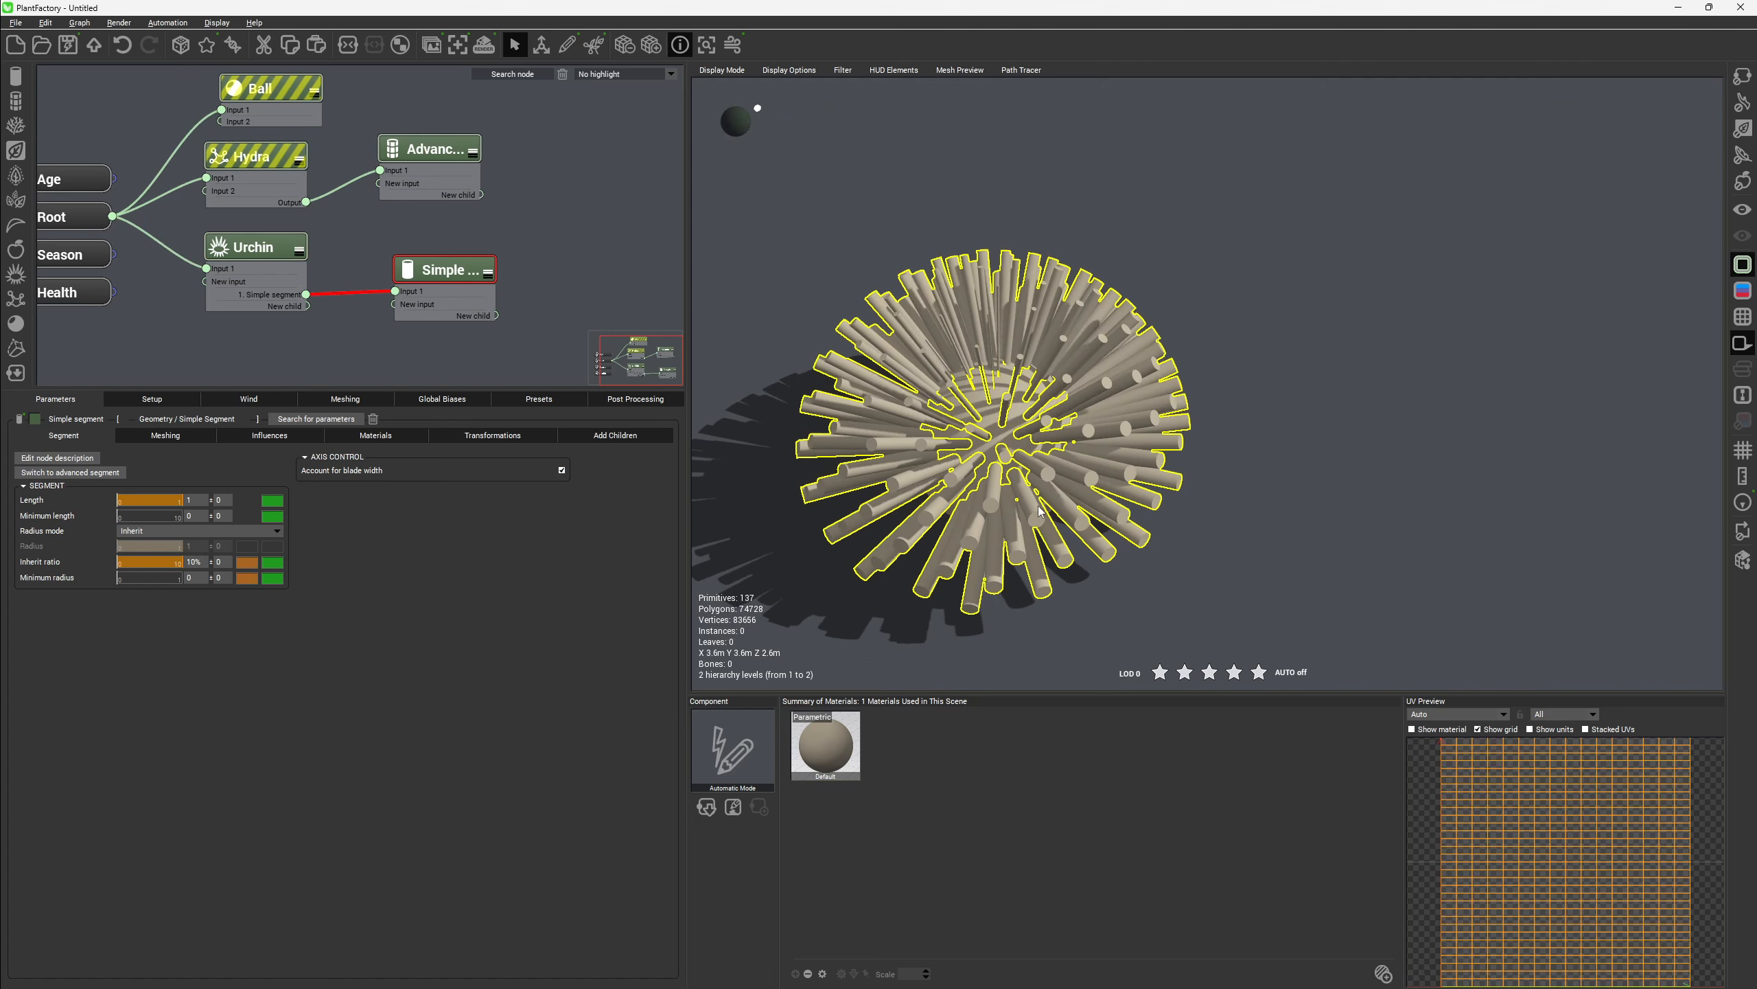
click(260, 247)
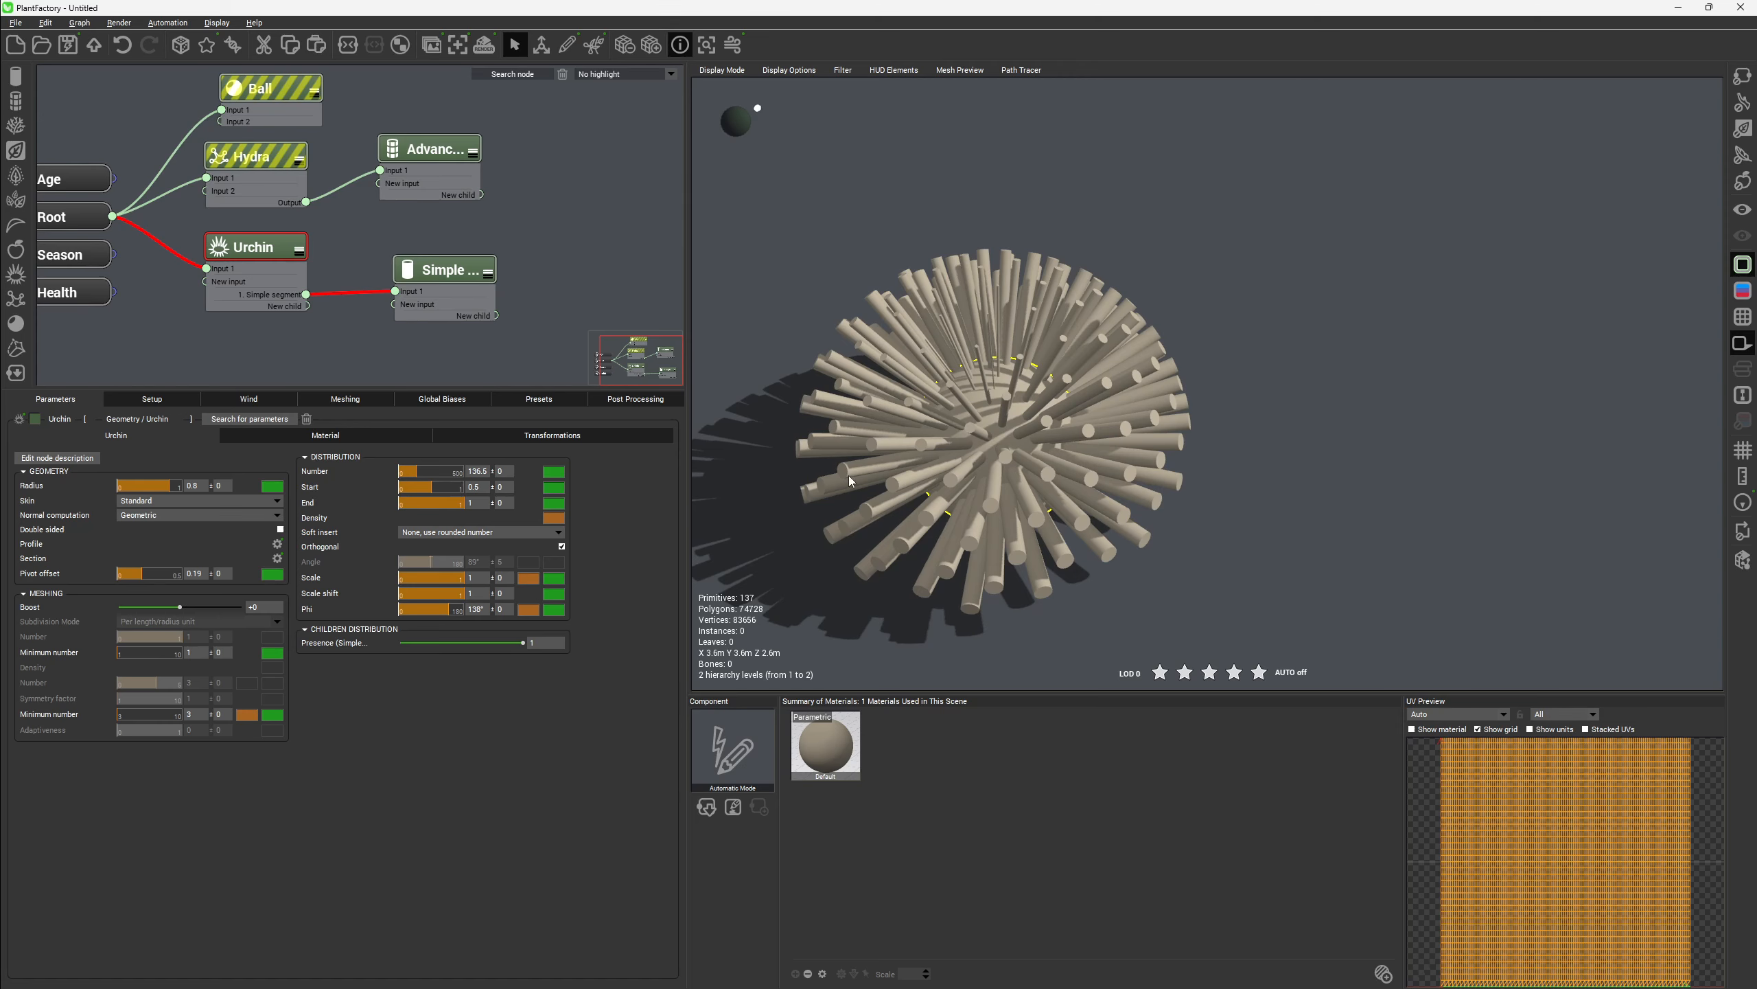
drag(851, 481, 1079, 499)
Switch the simple segments' radius mode to User defined and set their radius to 0.1
click(440, 269)
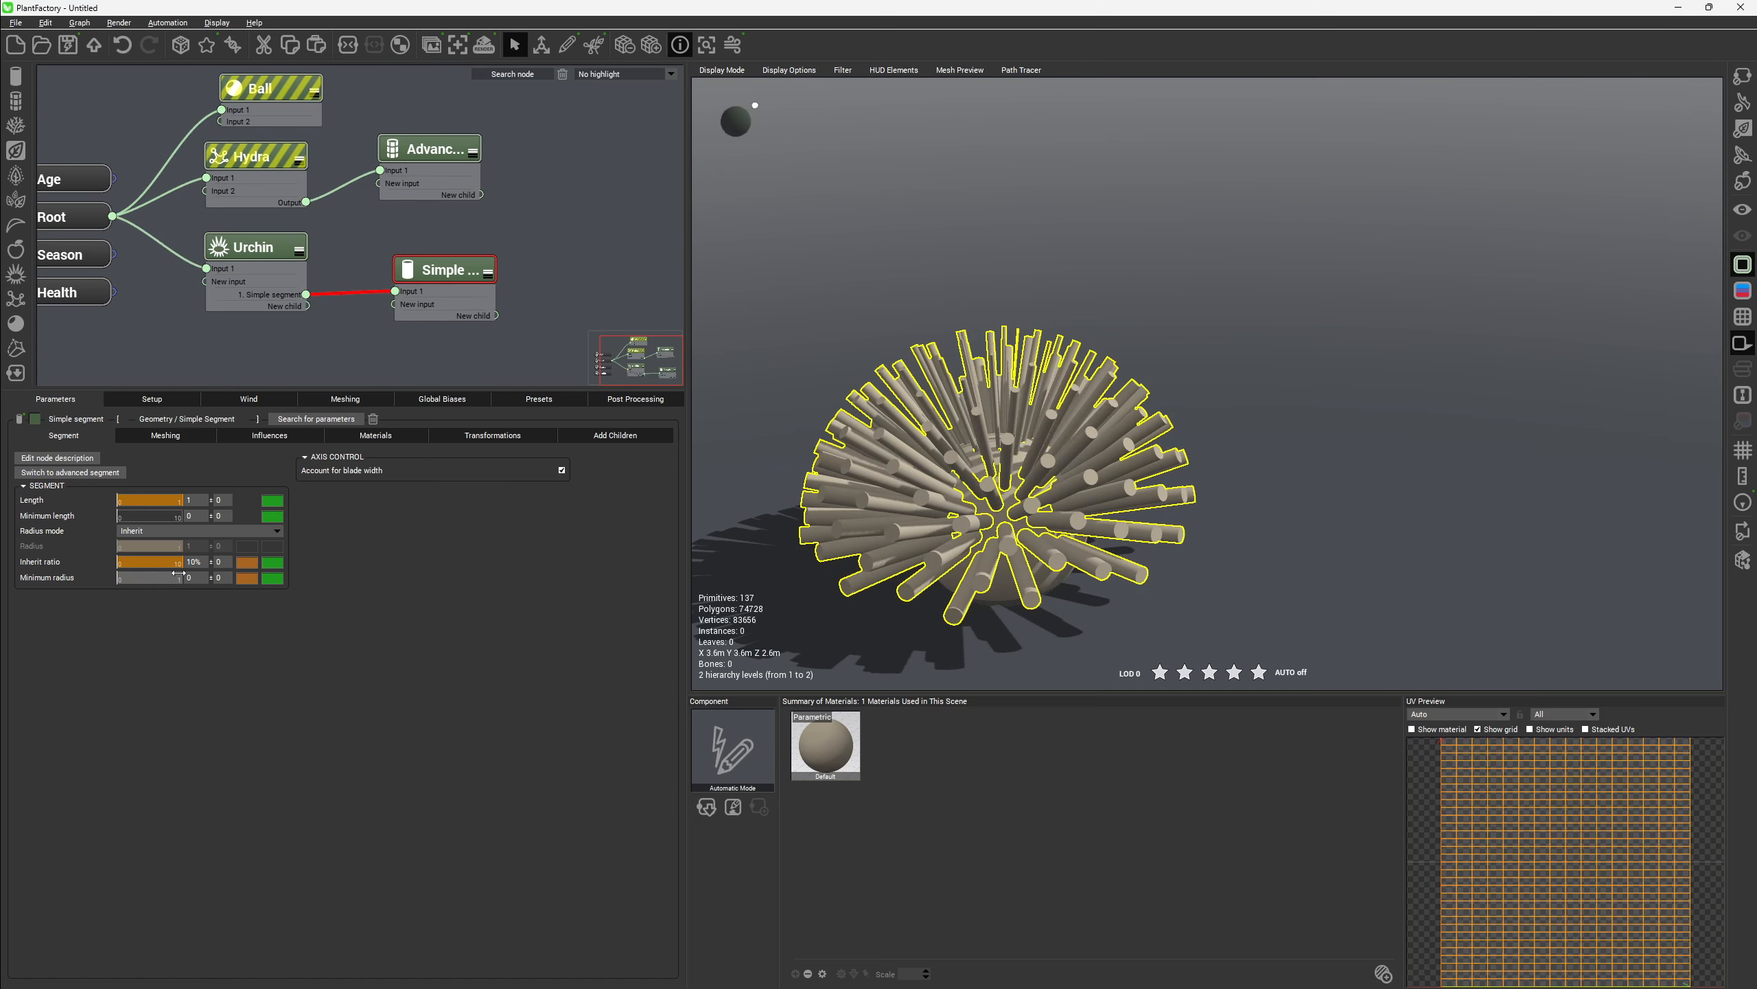
click(277, 530)
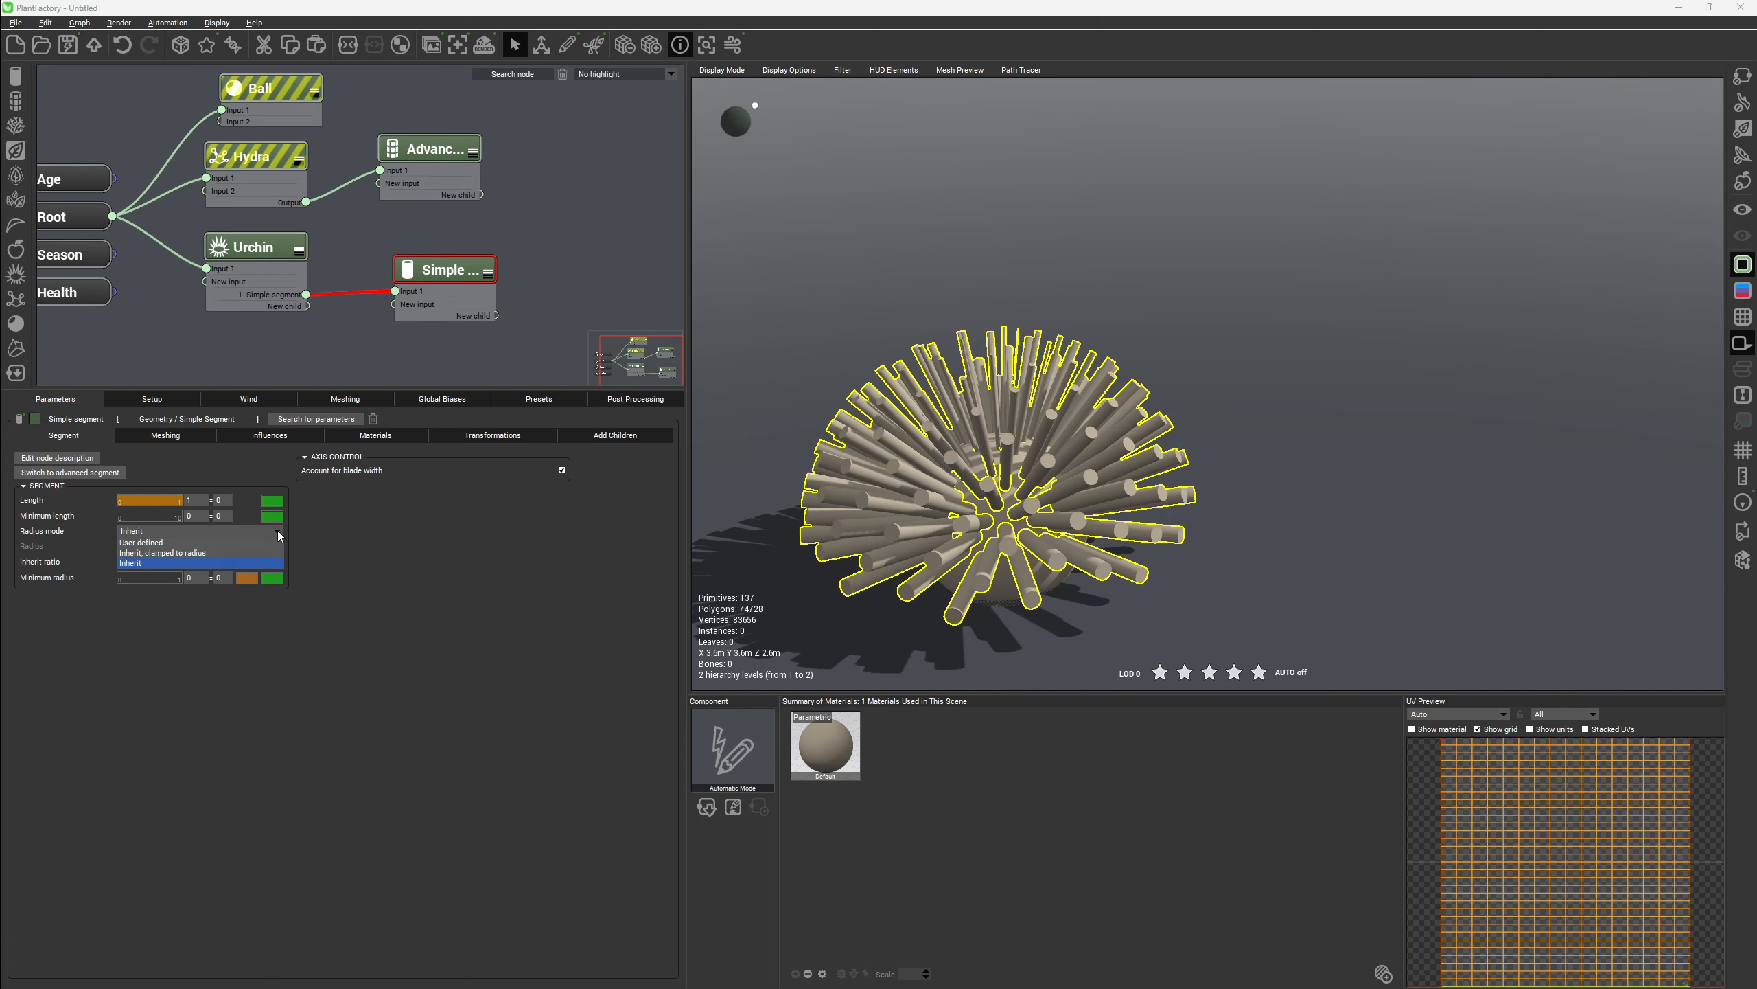
click(246, 544)
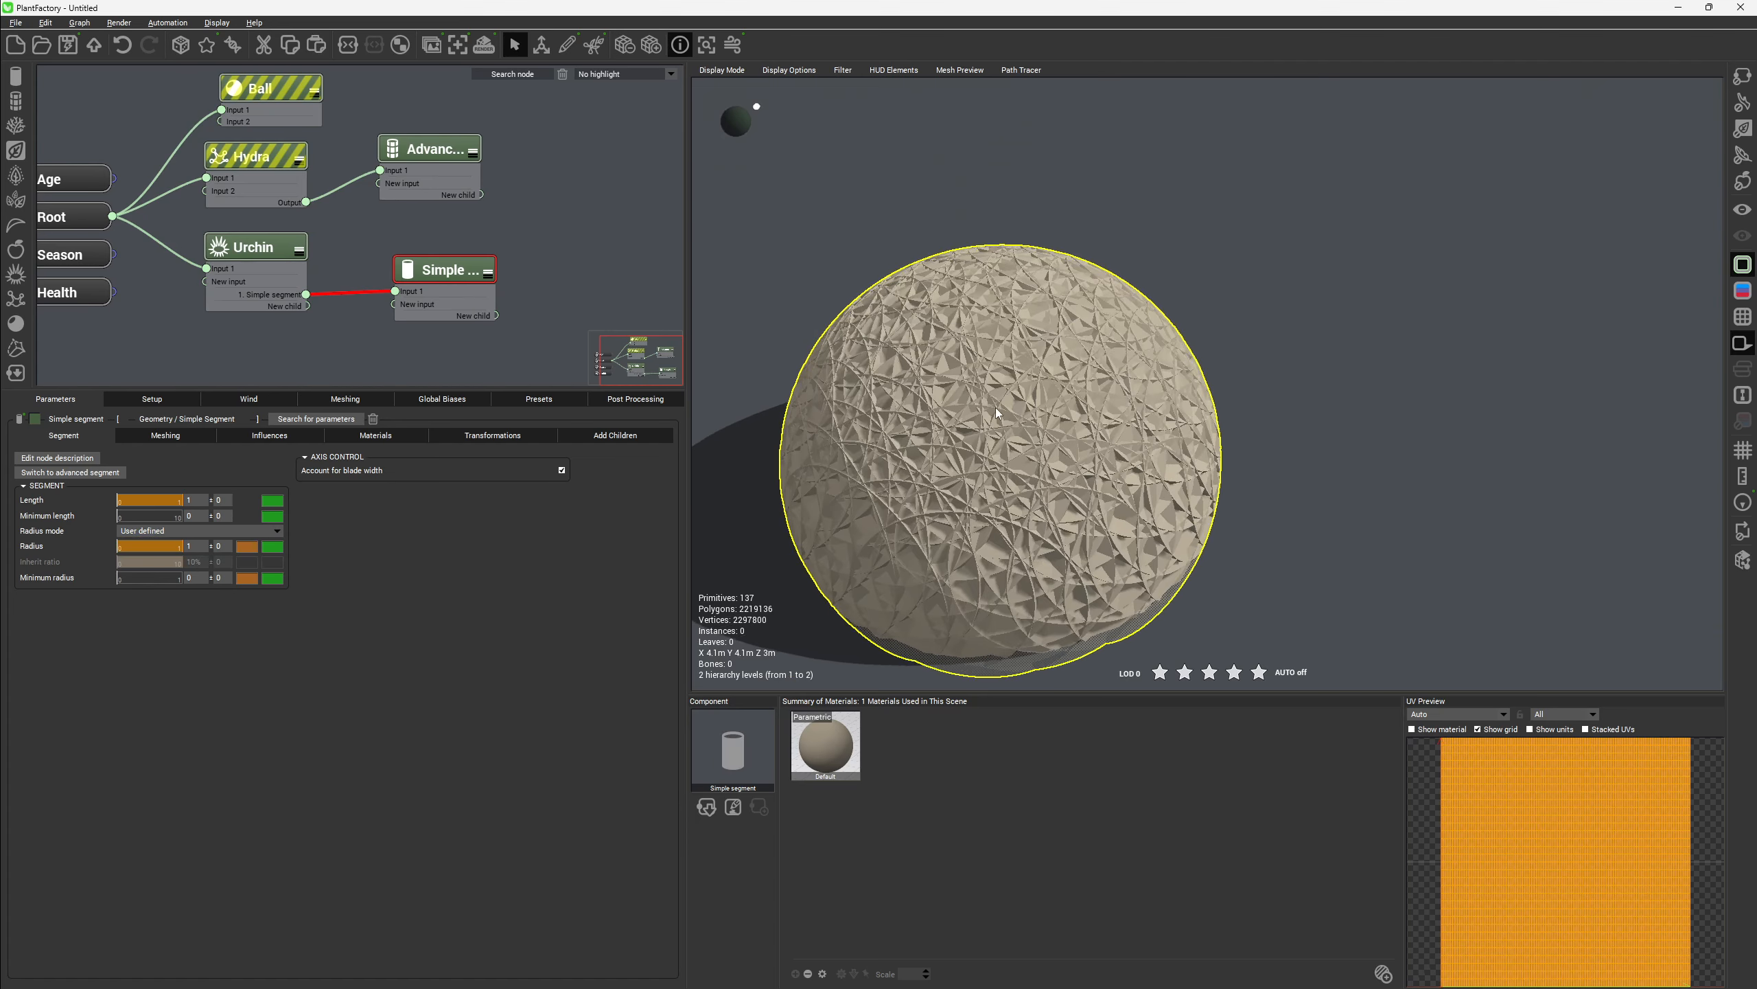
double_click(193, 547)
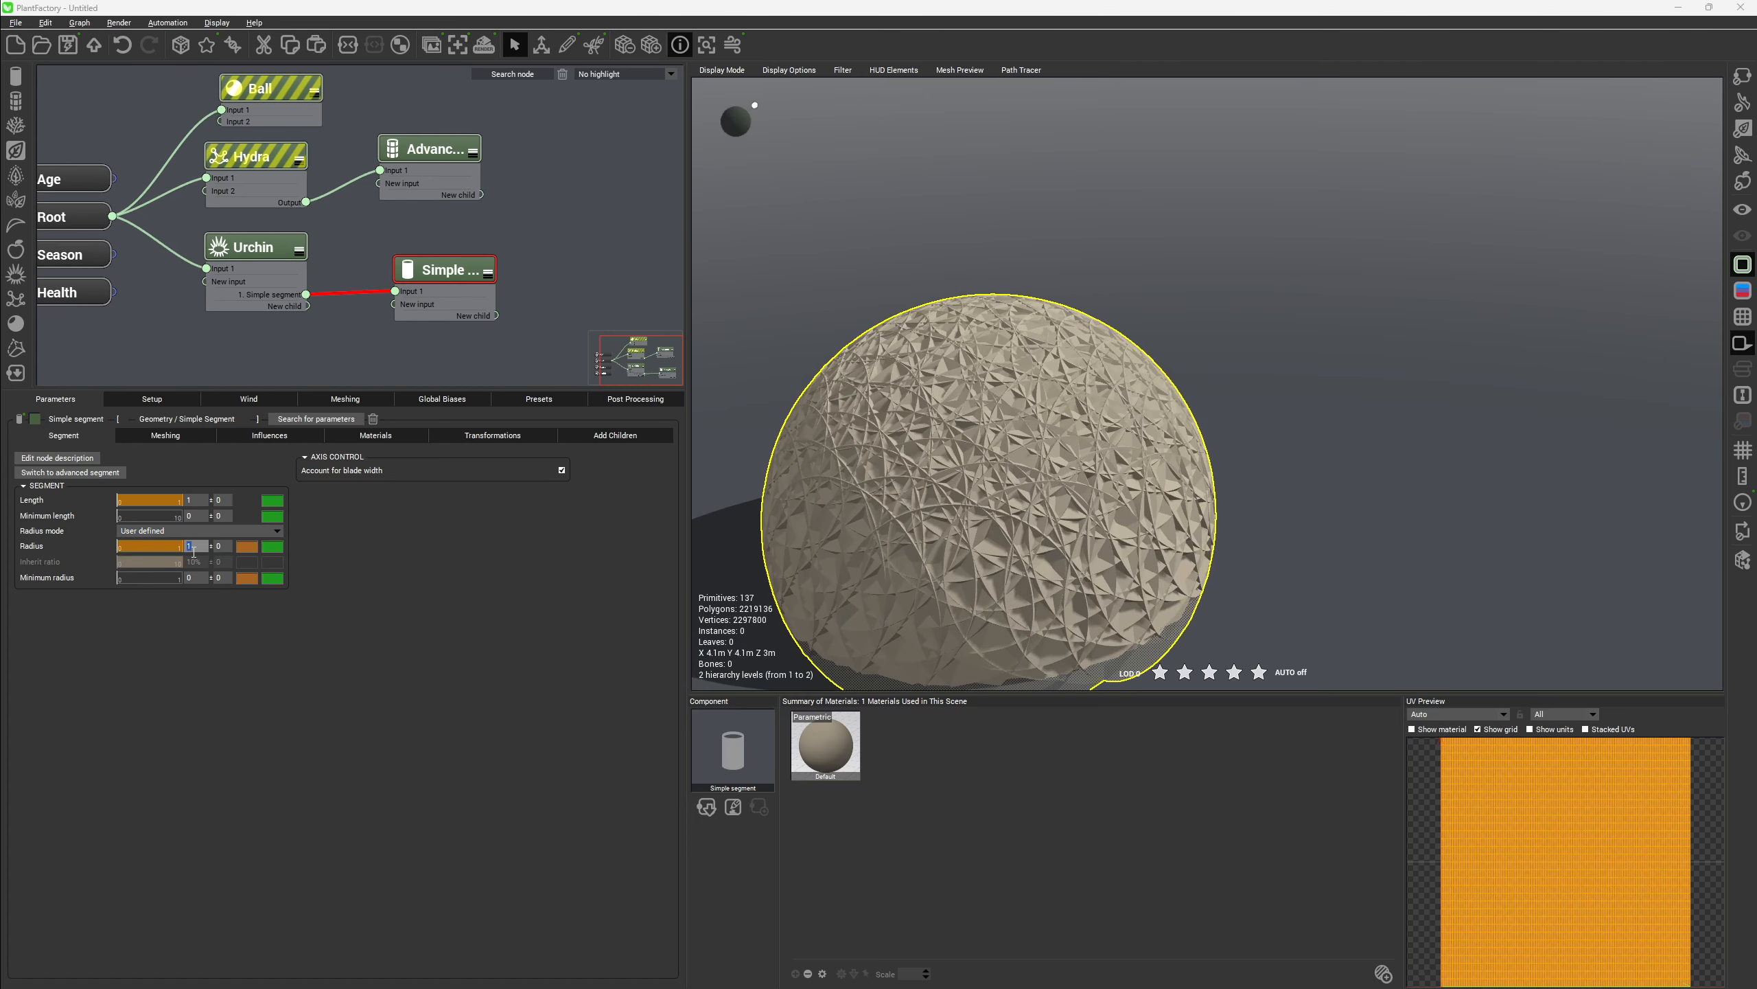
text(0.1)
key(Return)
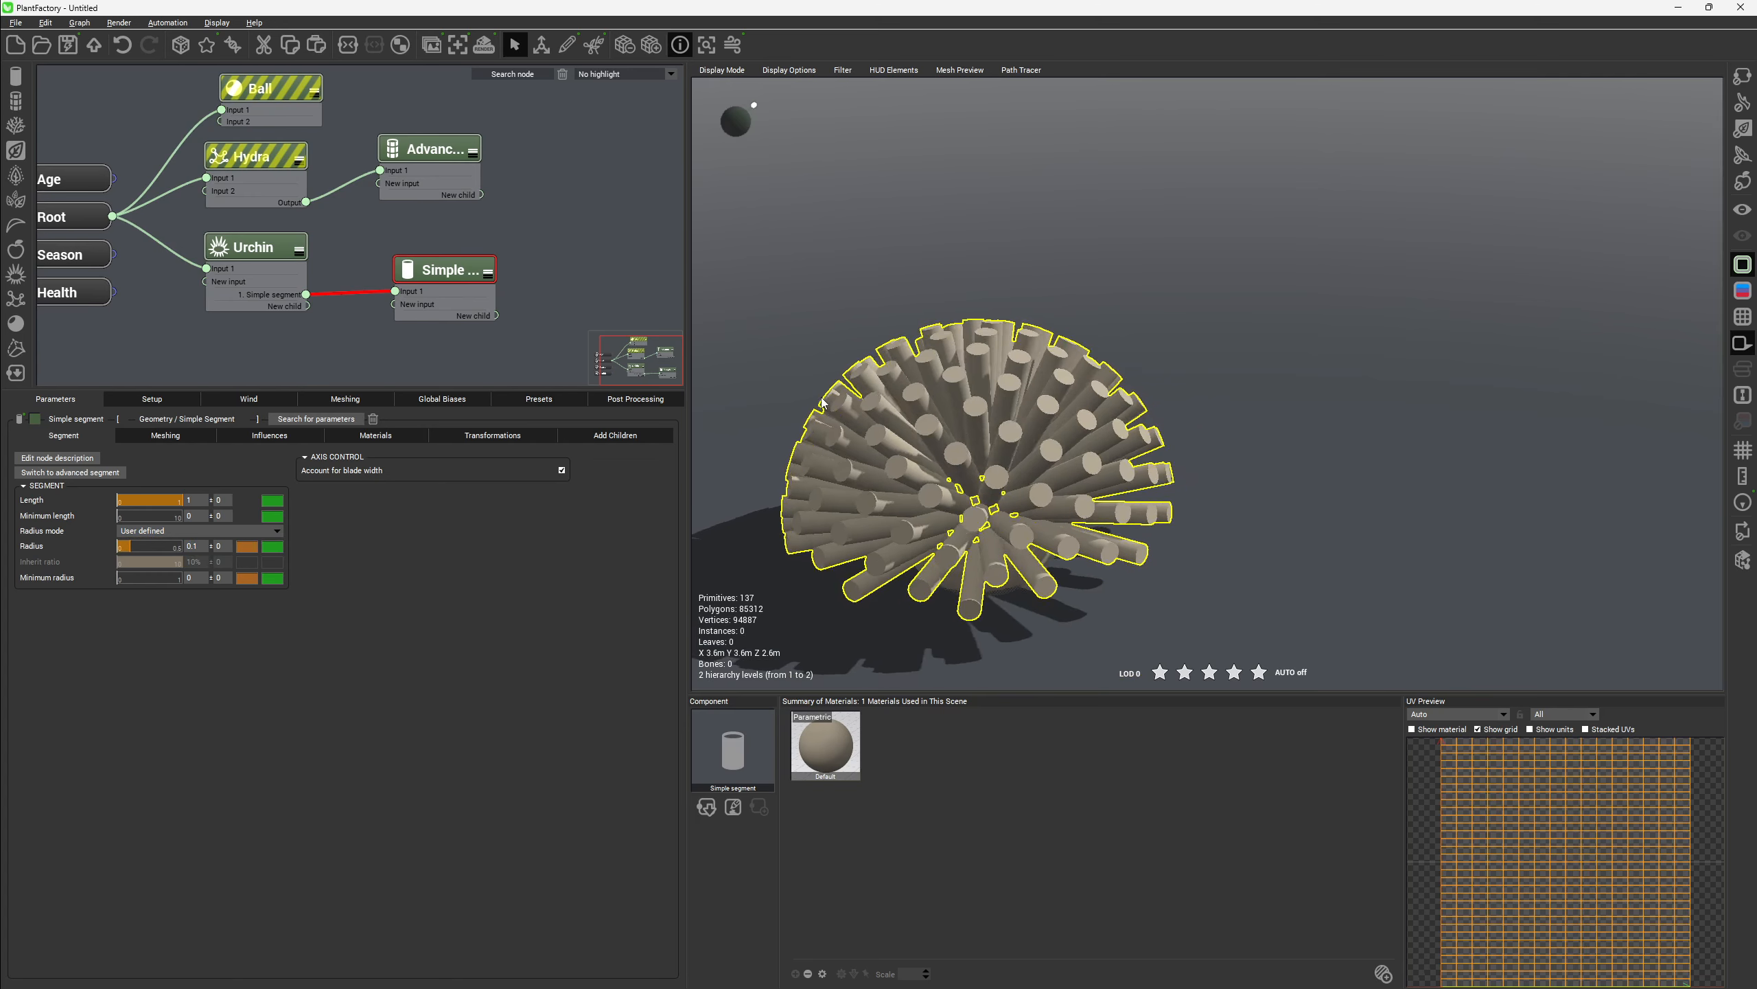
drag(898, 433, 1143, 472)
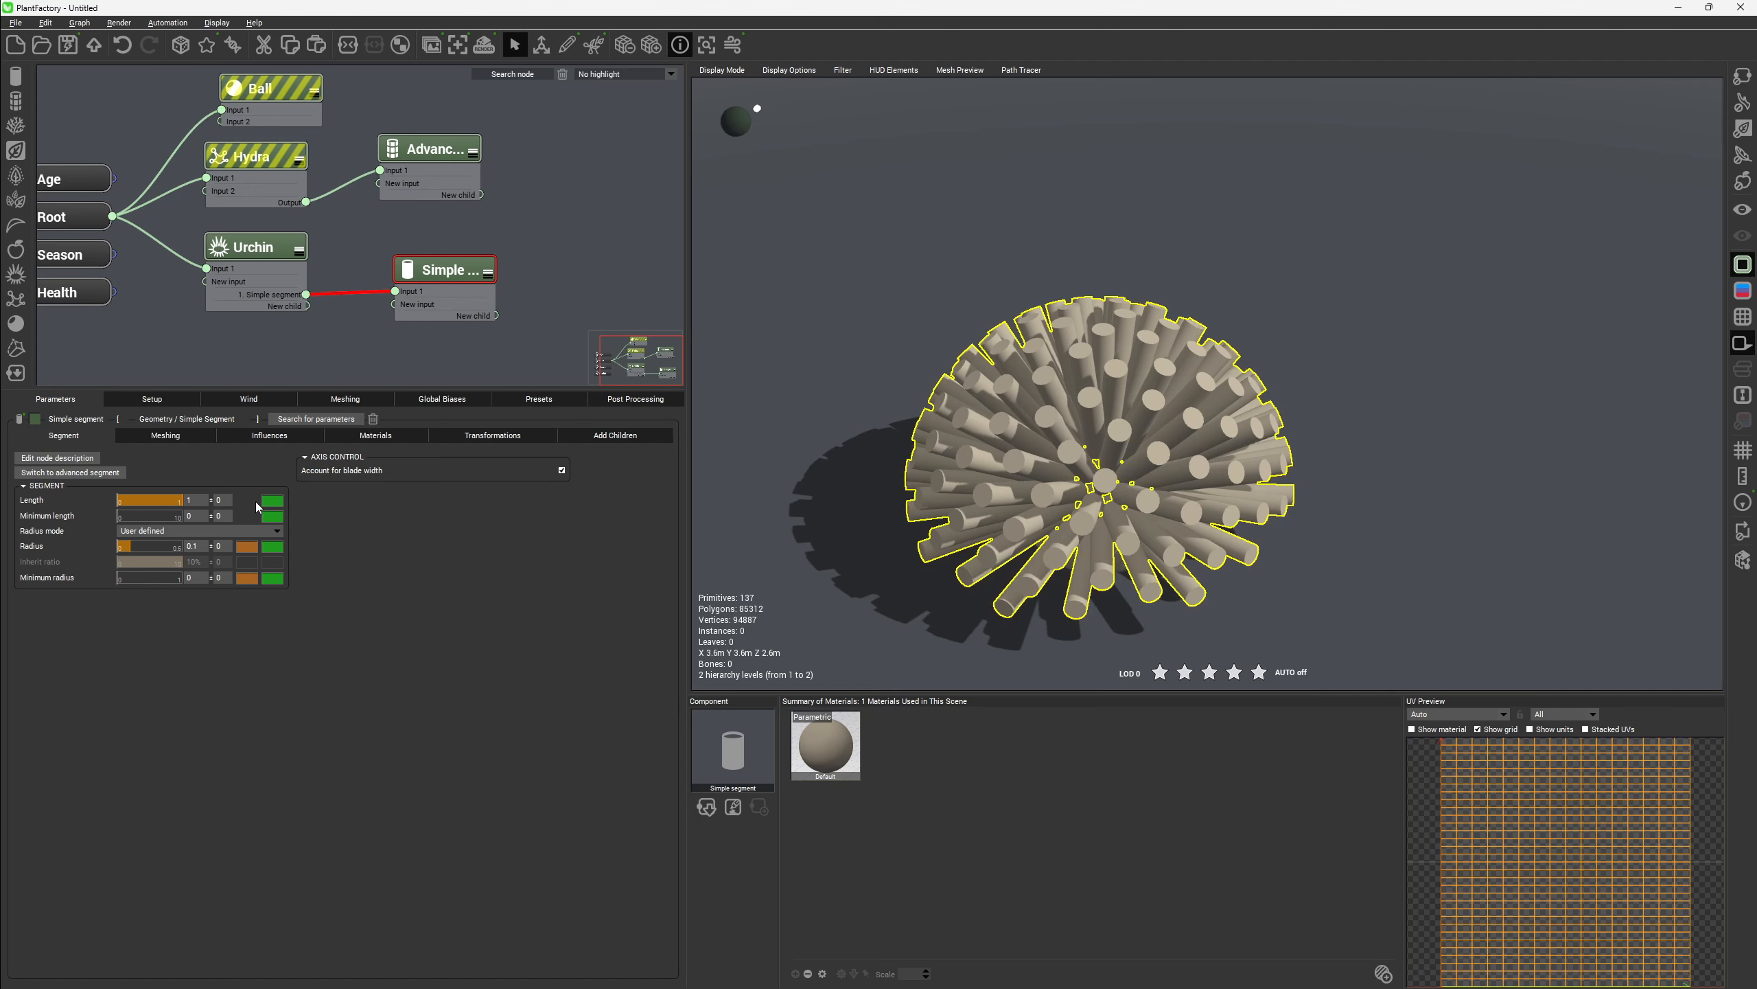
drag(1256, 492, 1359, 366)
Lower the end point of the Urchin's scale curve to about 0.46 so the segments shorten toward the top, and accept the curve
click(270, 242)
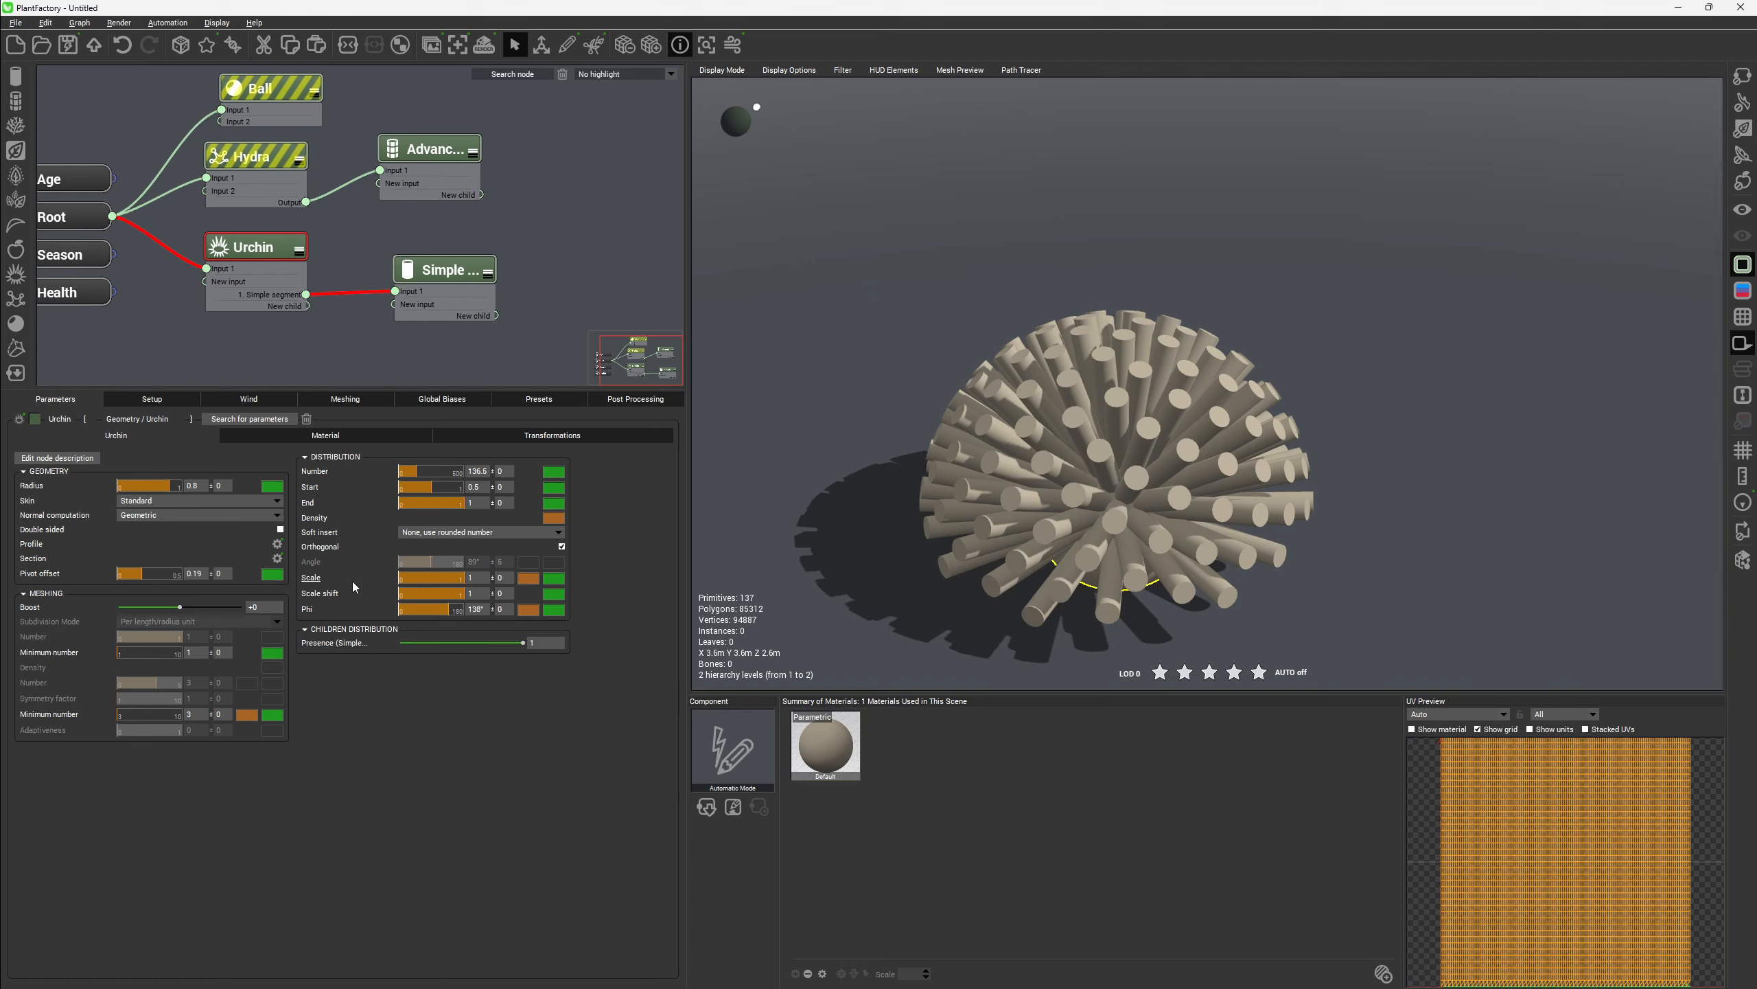
click(528, 578)
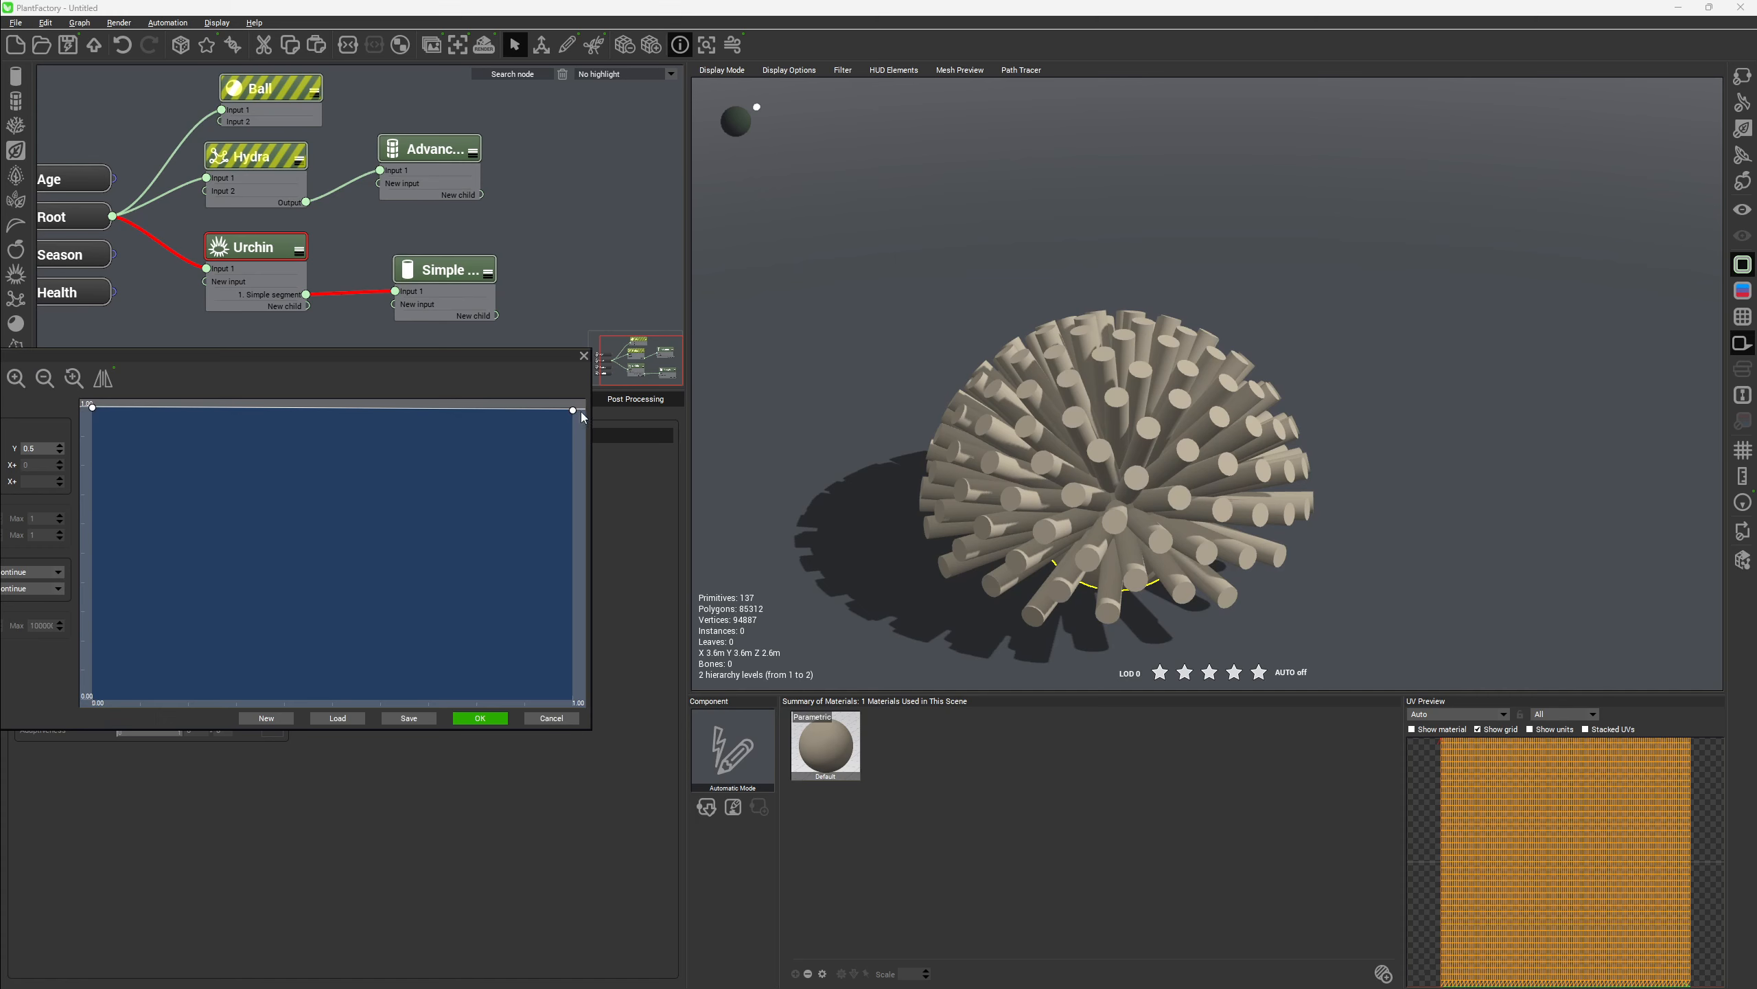
drag(575, 411, 570, 572)
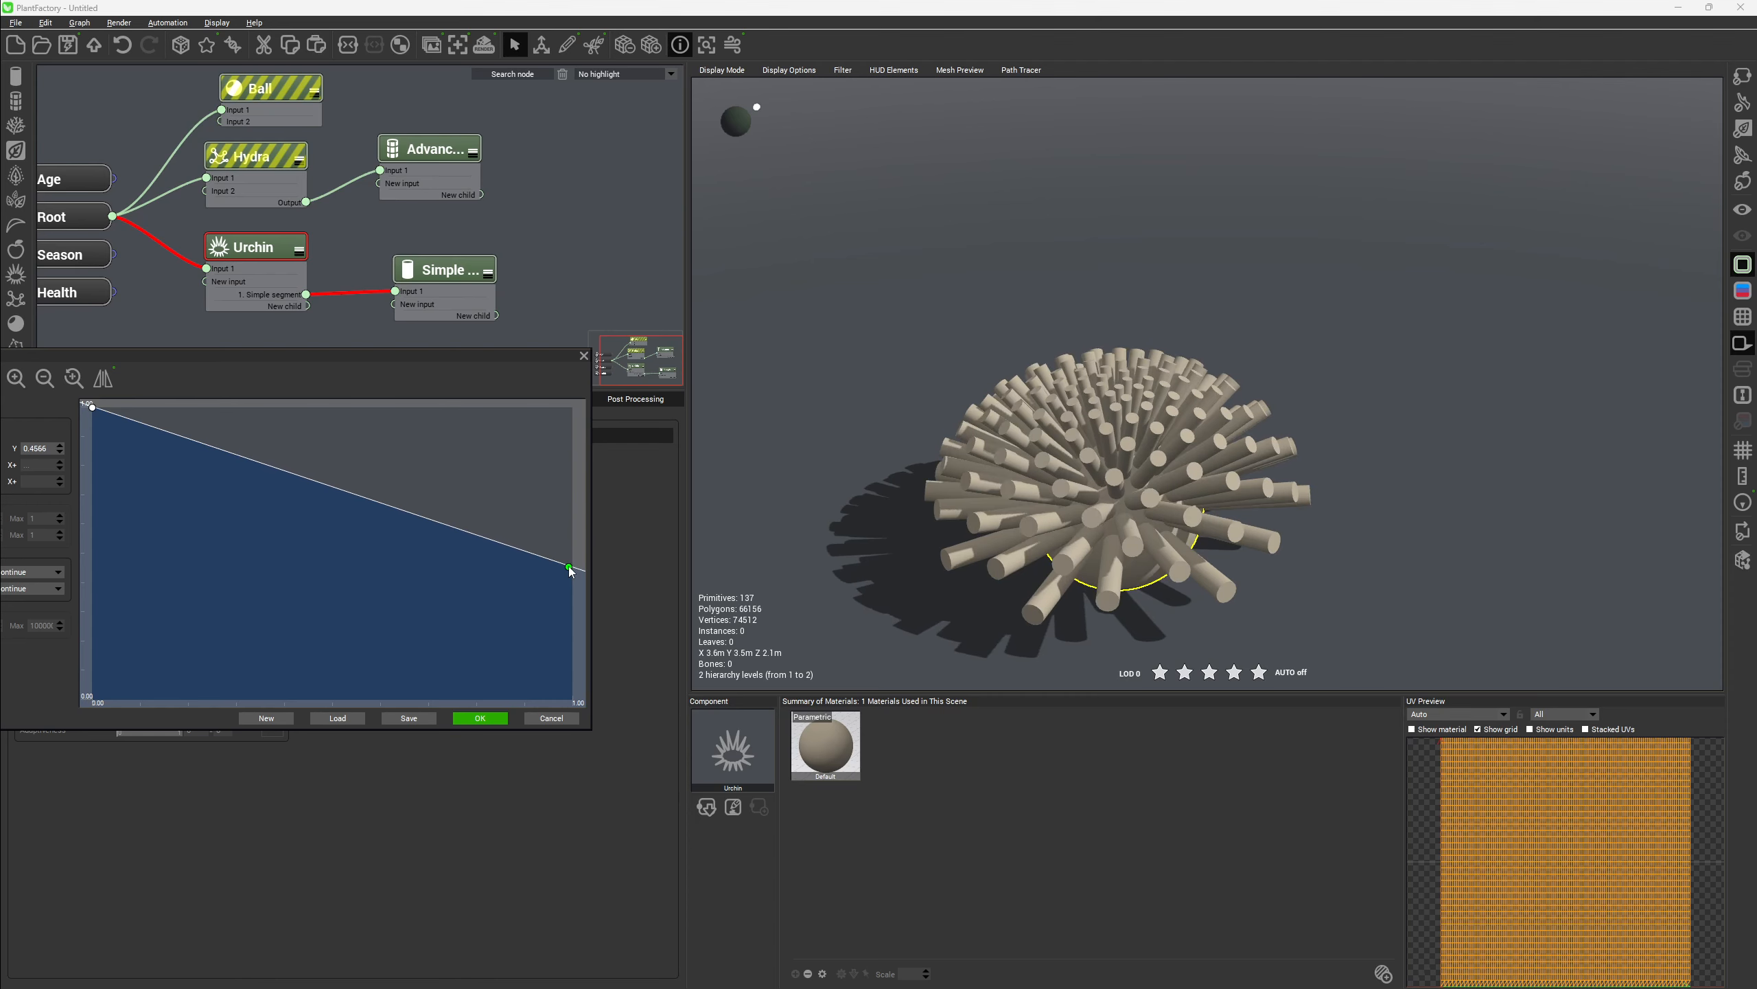
click(479, 719)
drag(1164, 550, 1197, 575)
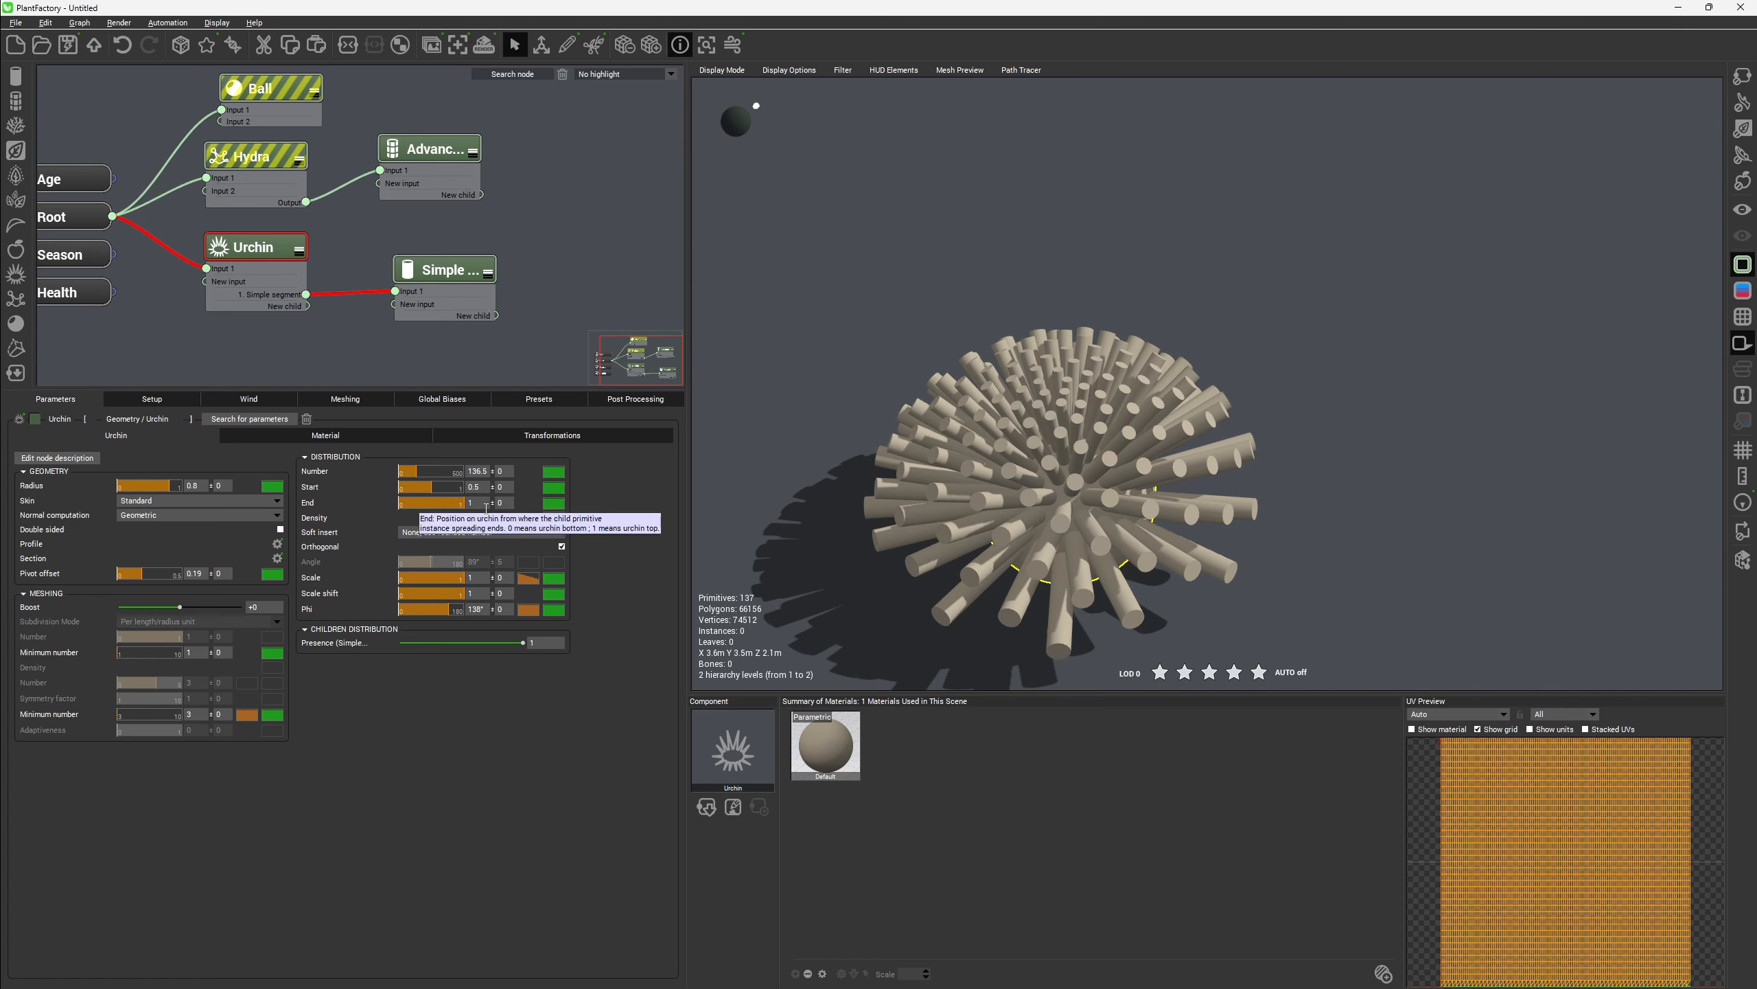
Examine the Urchin's transformation and material parameters, and view the segment arrangement from the side and above
click(469, 433)
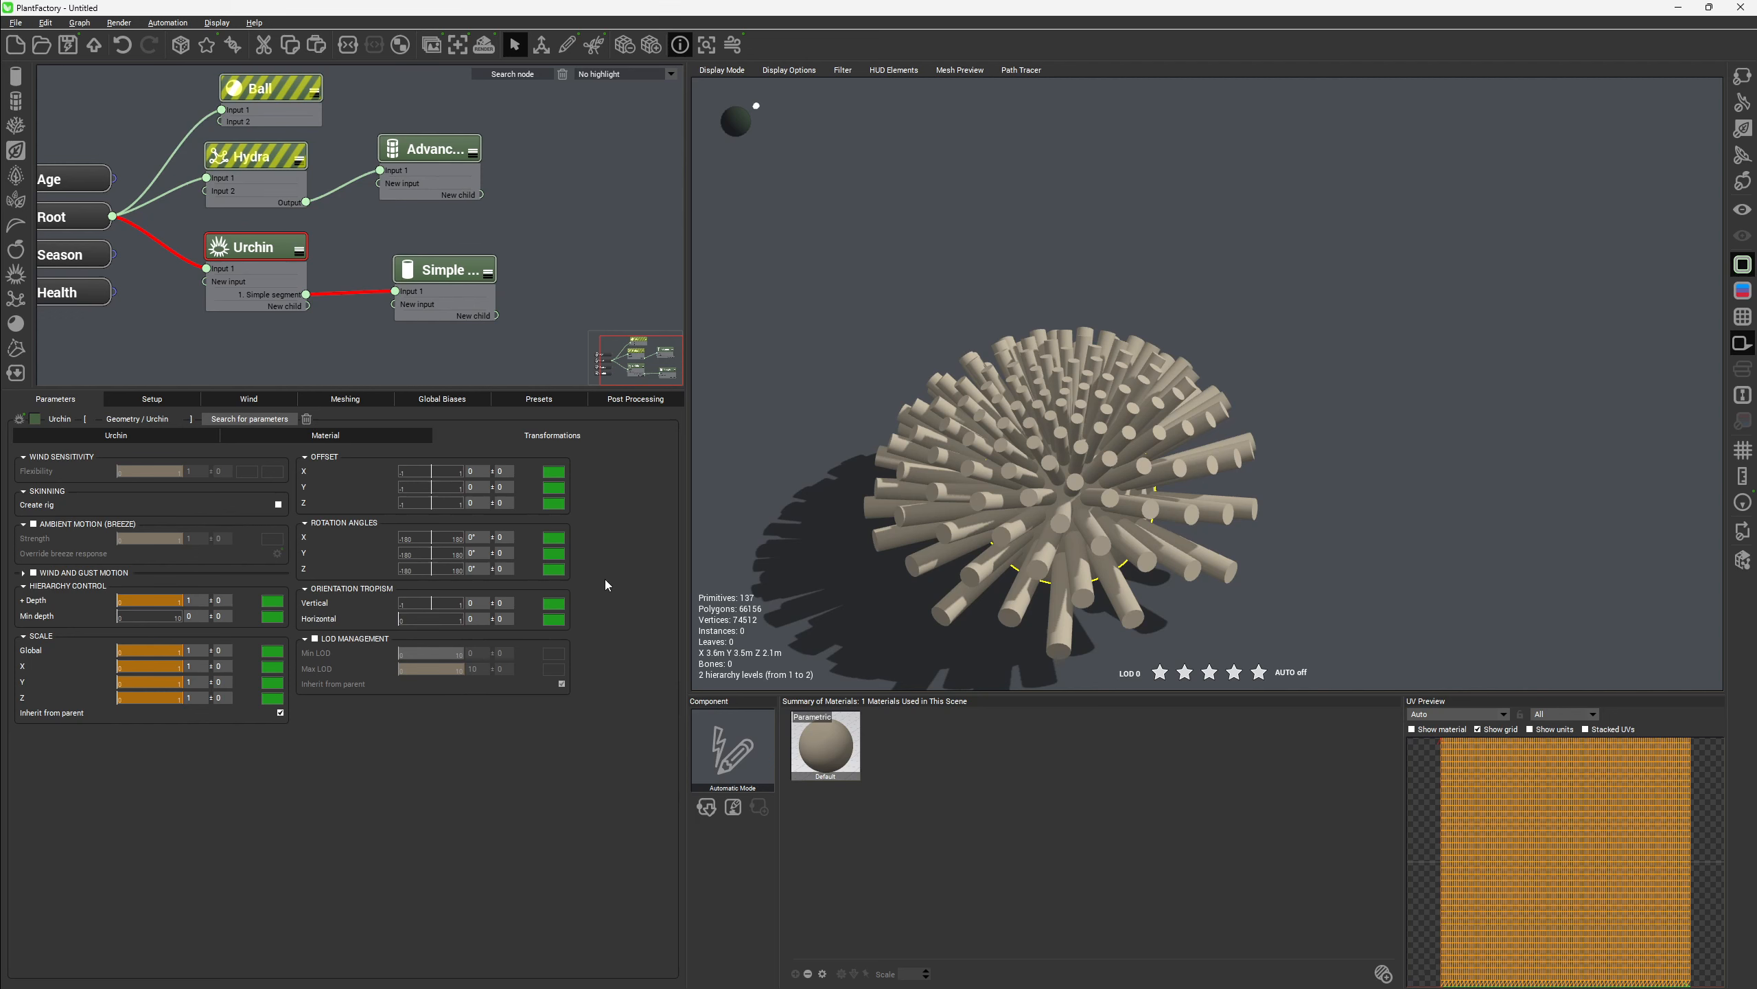
click(313, 433)
click(154, 432)
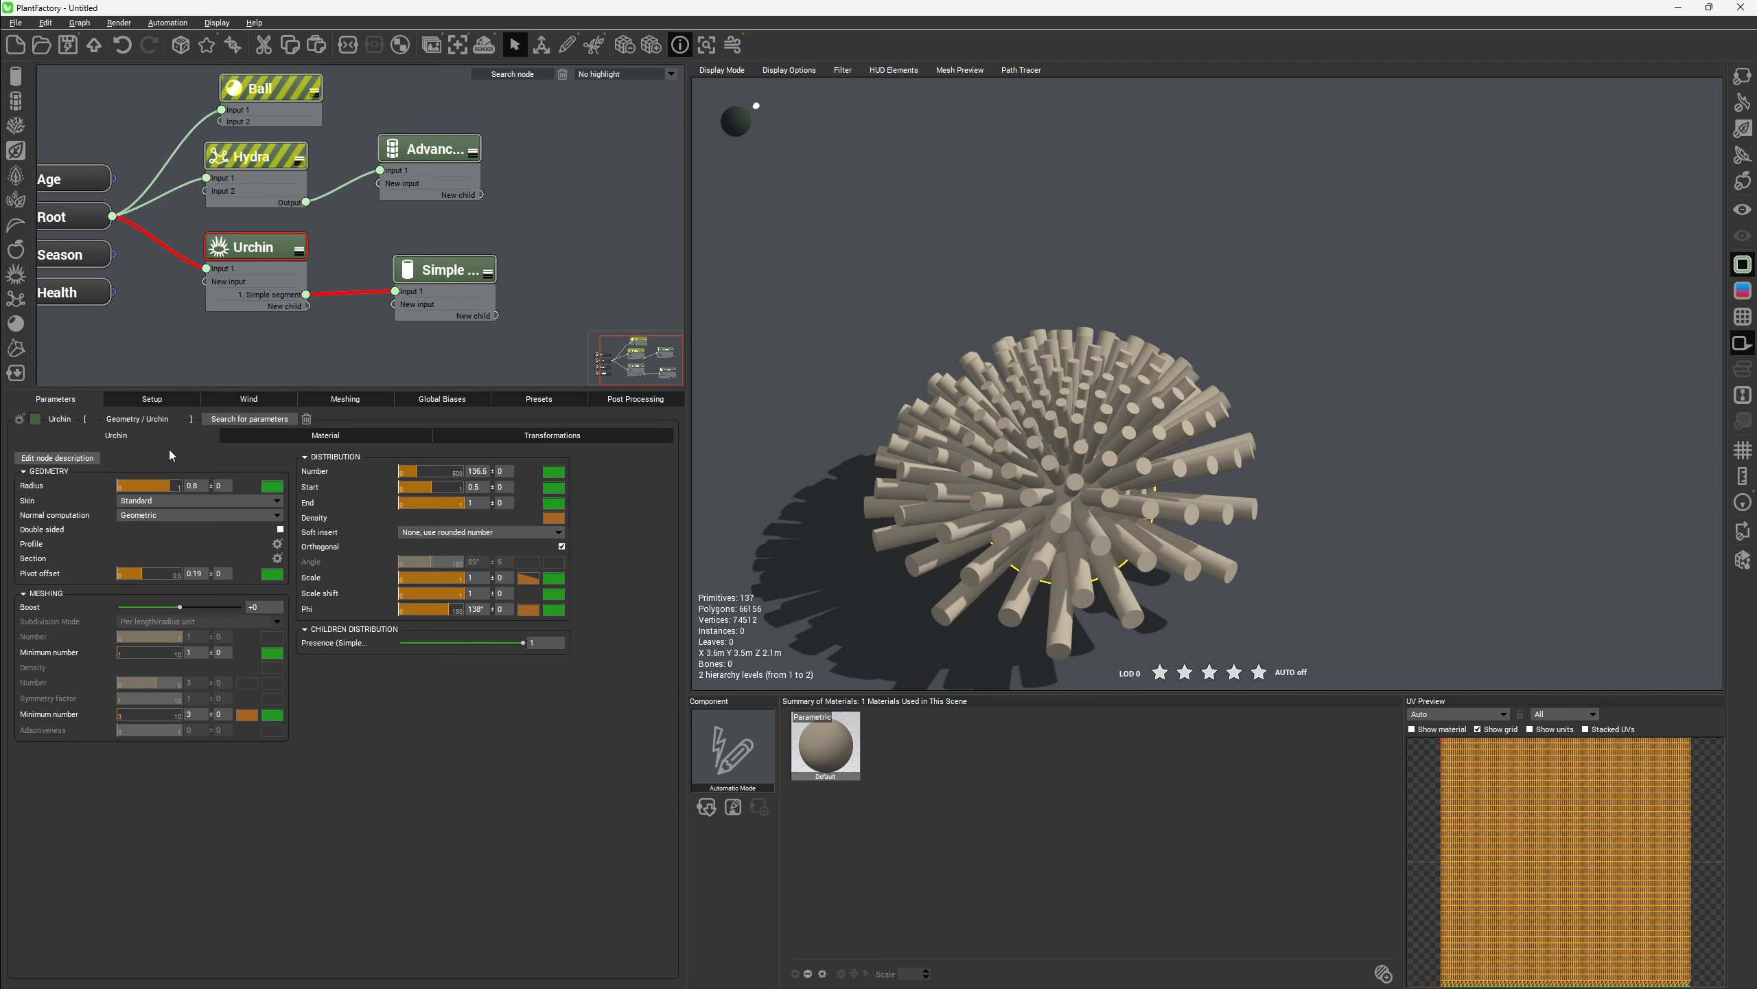
drag(1253, 465, 1664, 436)
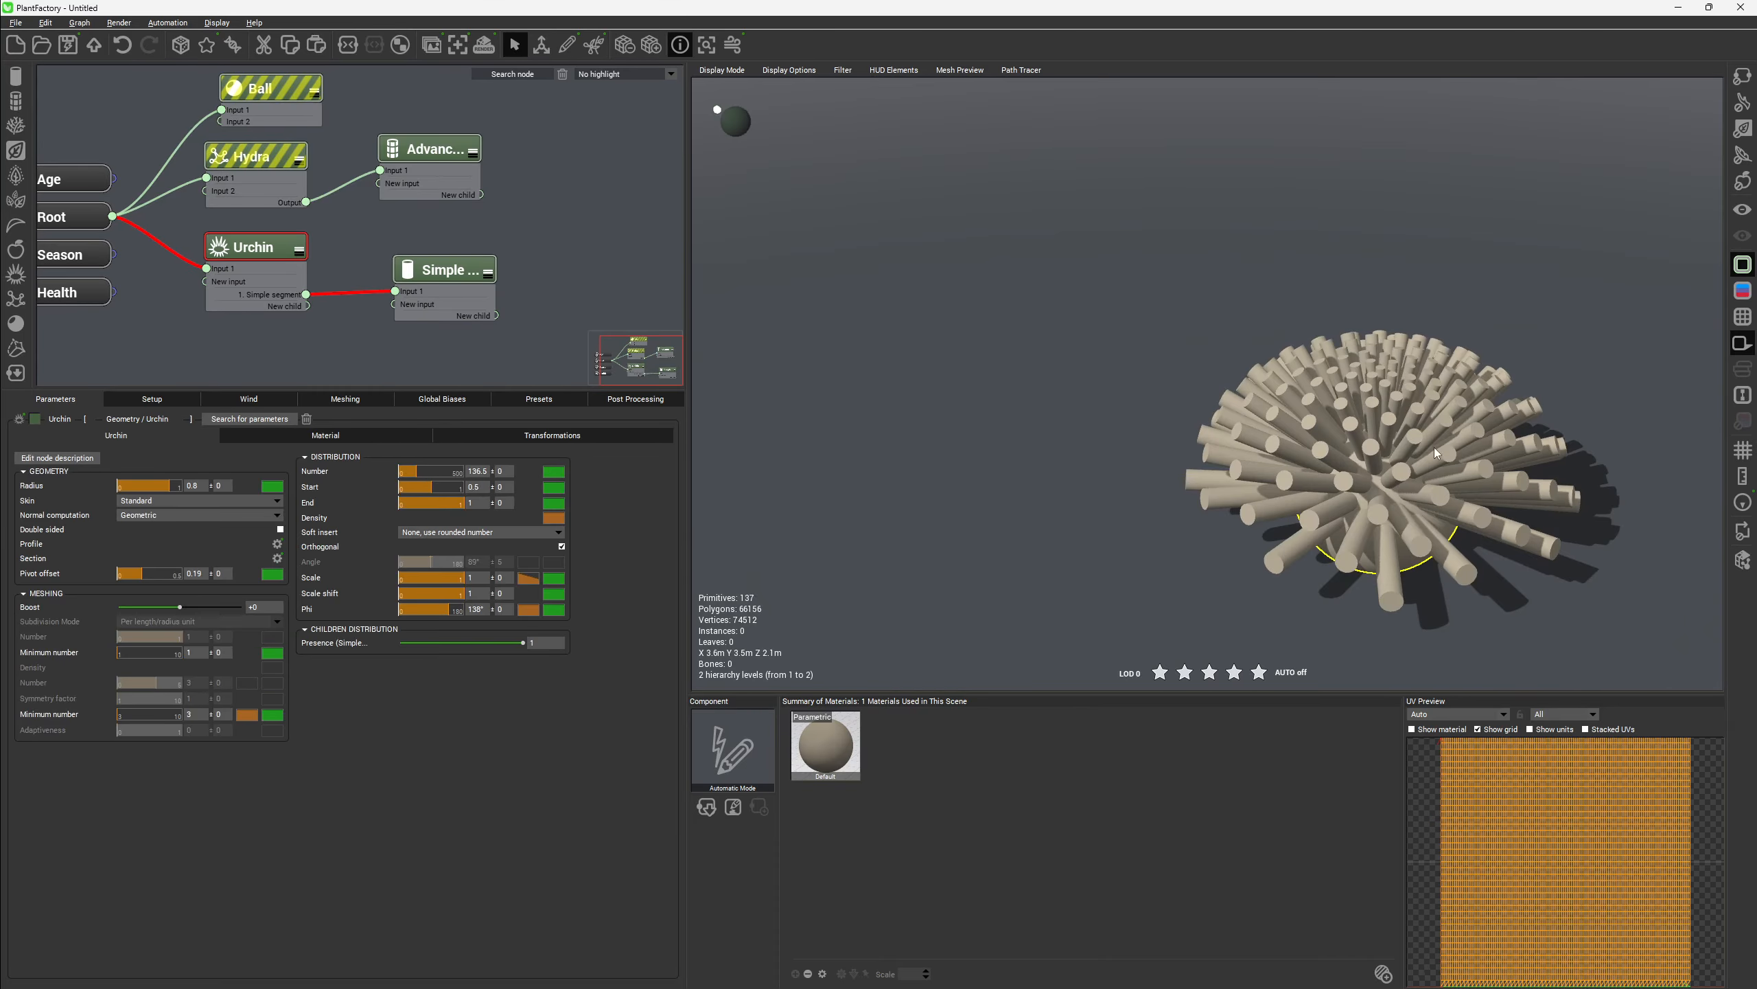
drag(1436, 453, 1222, 326)
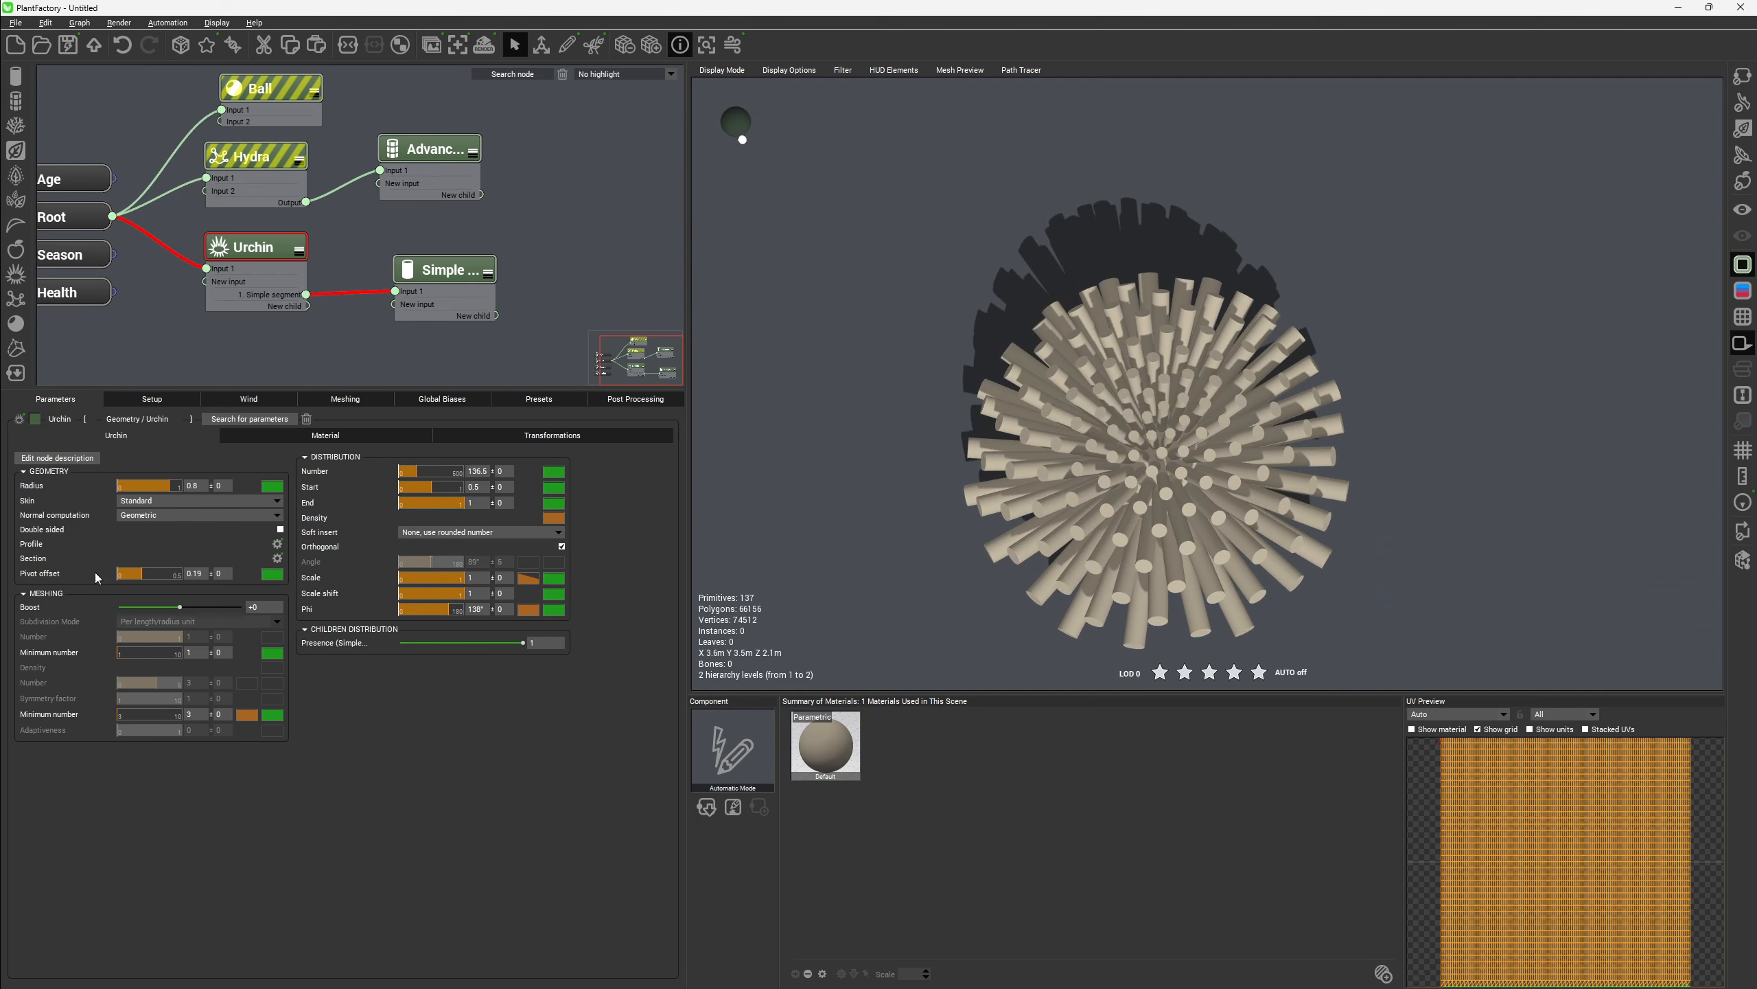
Reshape the Urchin's section spline into a half circle, flattening one side along the vertical axis, and accept the new section
click(278, 558)
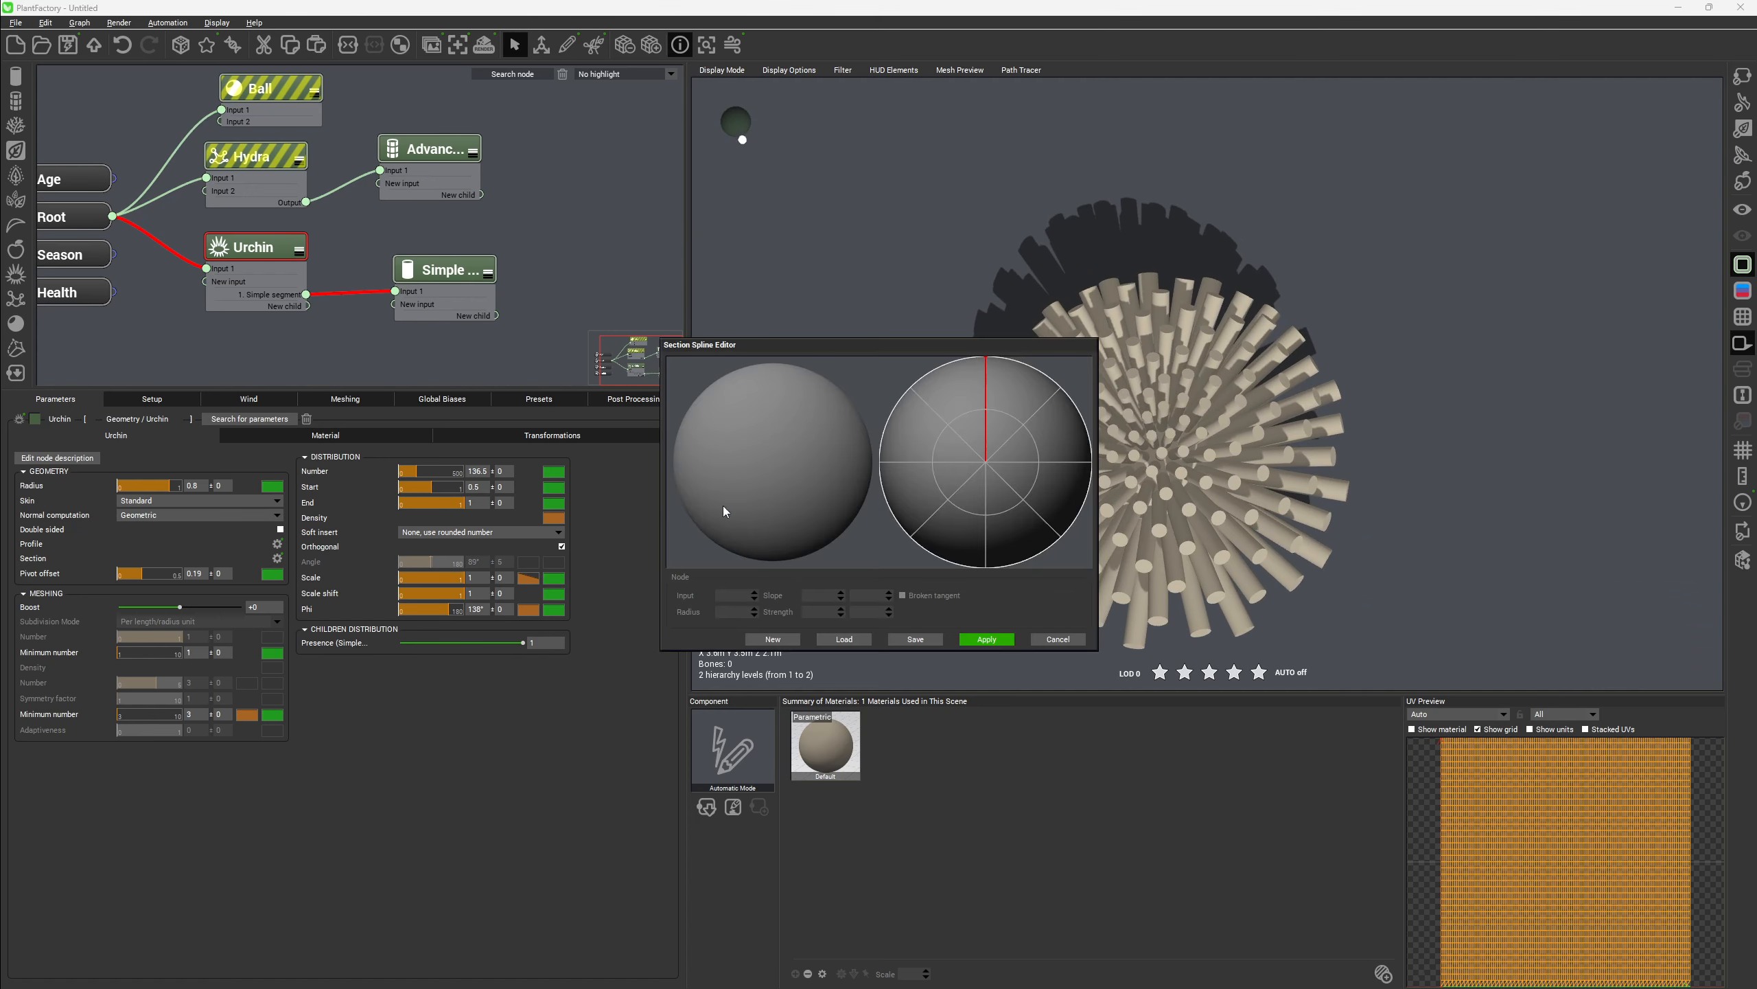
drag(882, 469, 996, 575)
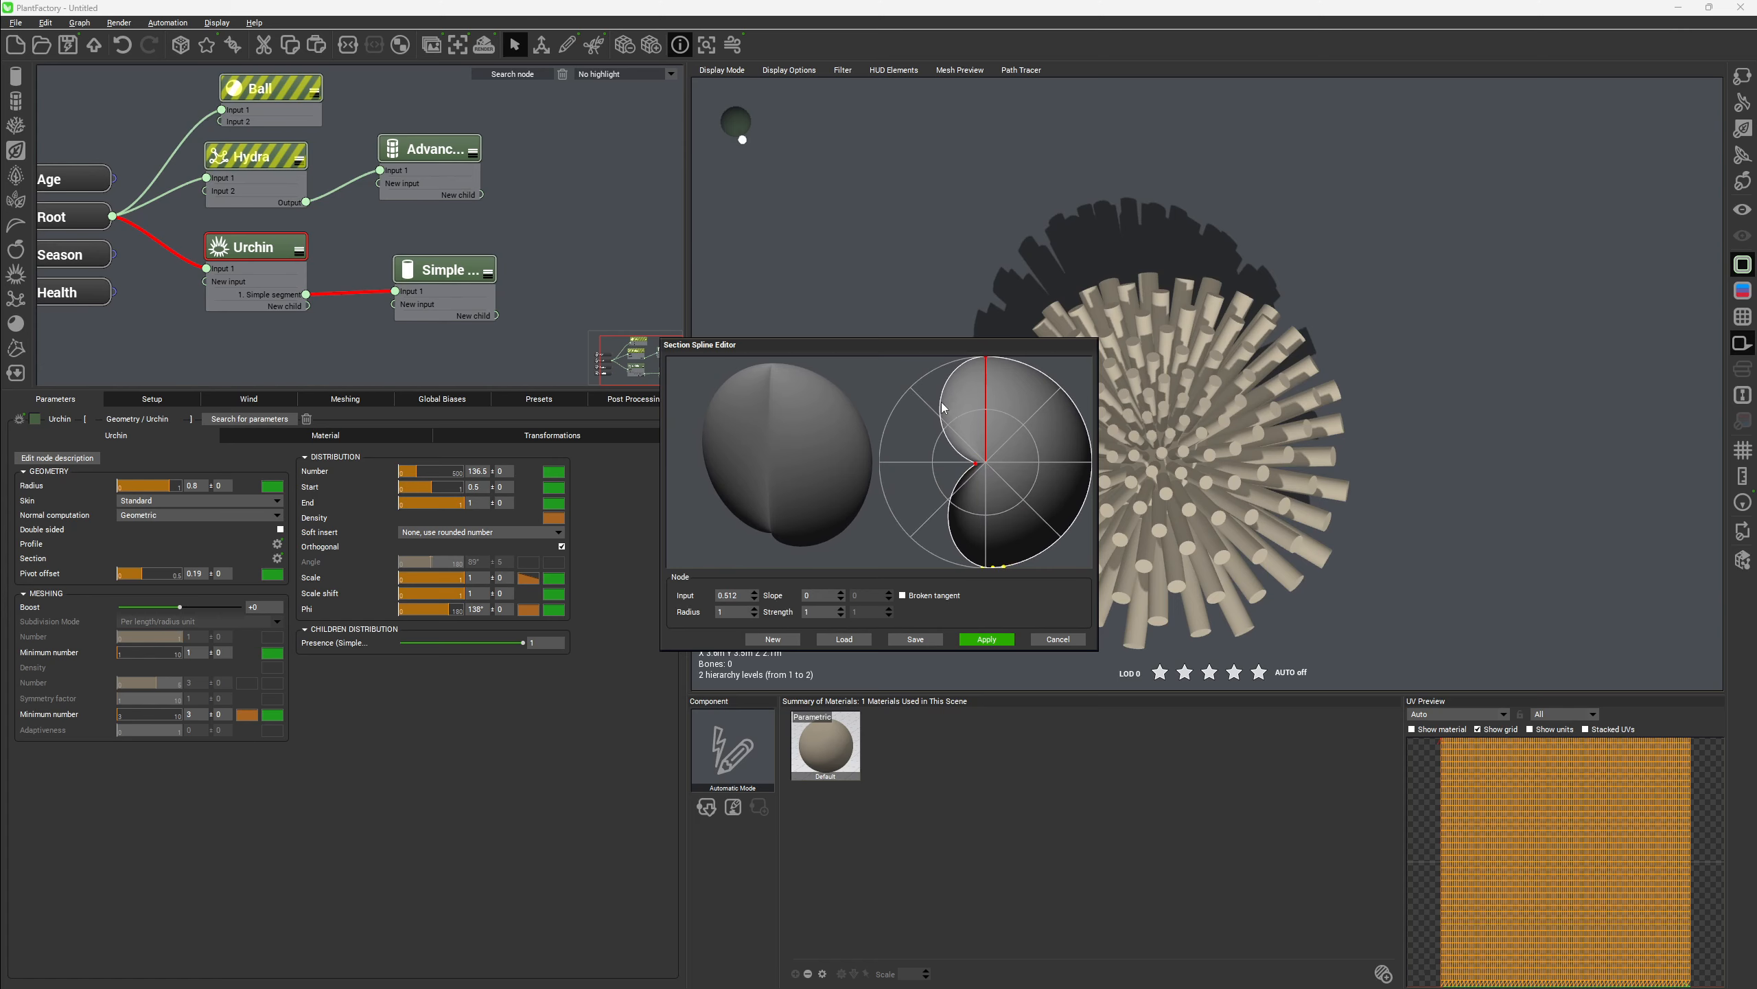
drag(943, 407, 984, 382)
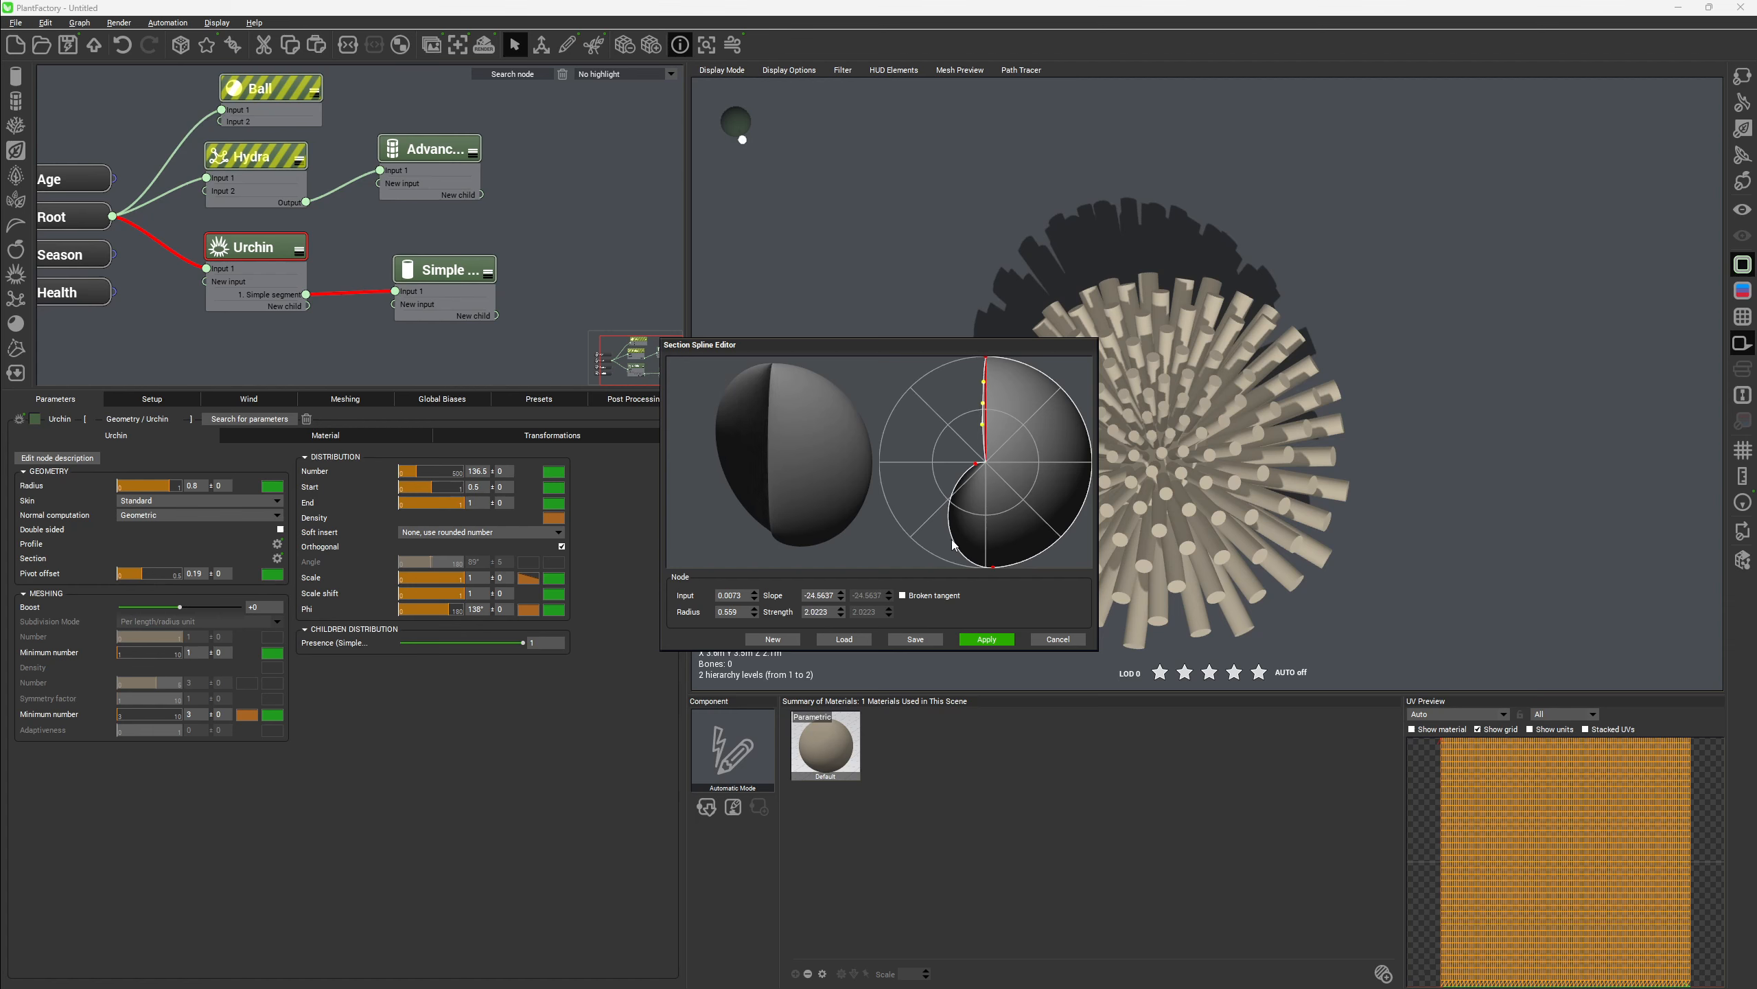
drag(951, 523, 986, 463)
drag(986, 567, 985, 568)
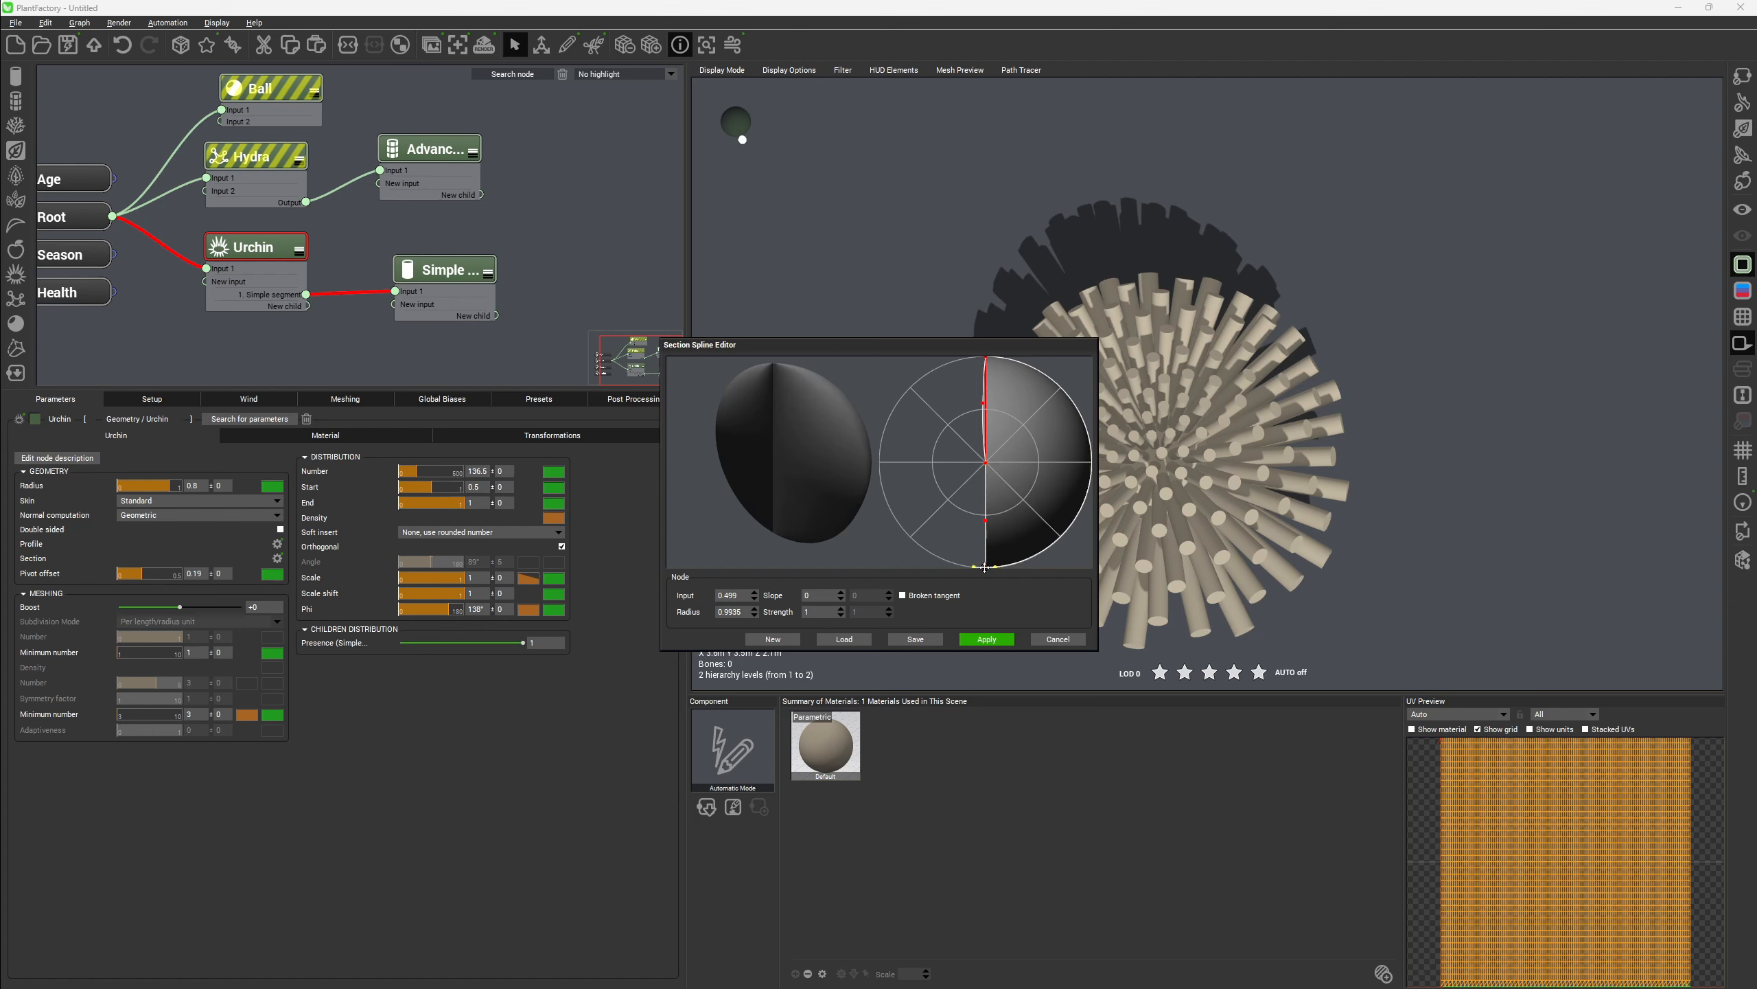
click(983, 405)
drag(990, 386, 986, 383)
click(981, 640)
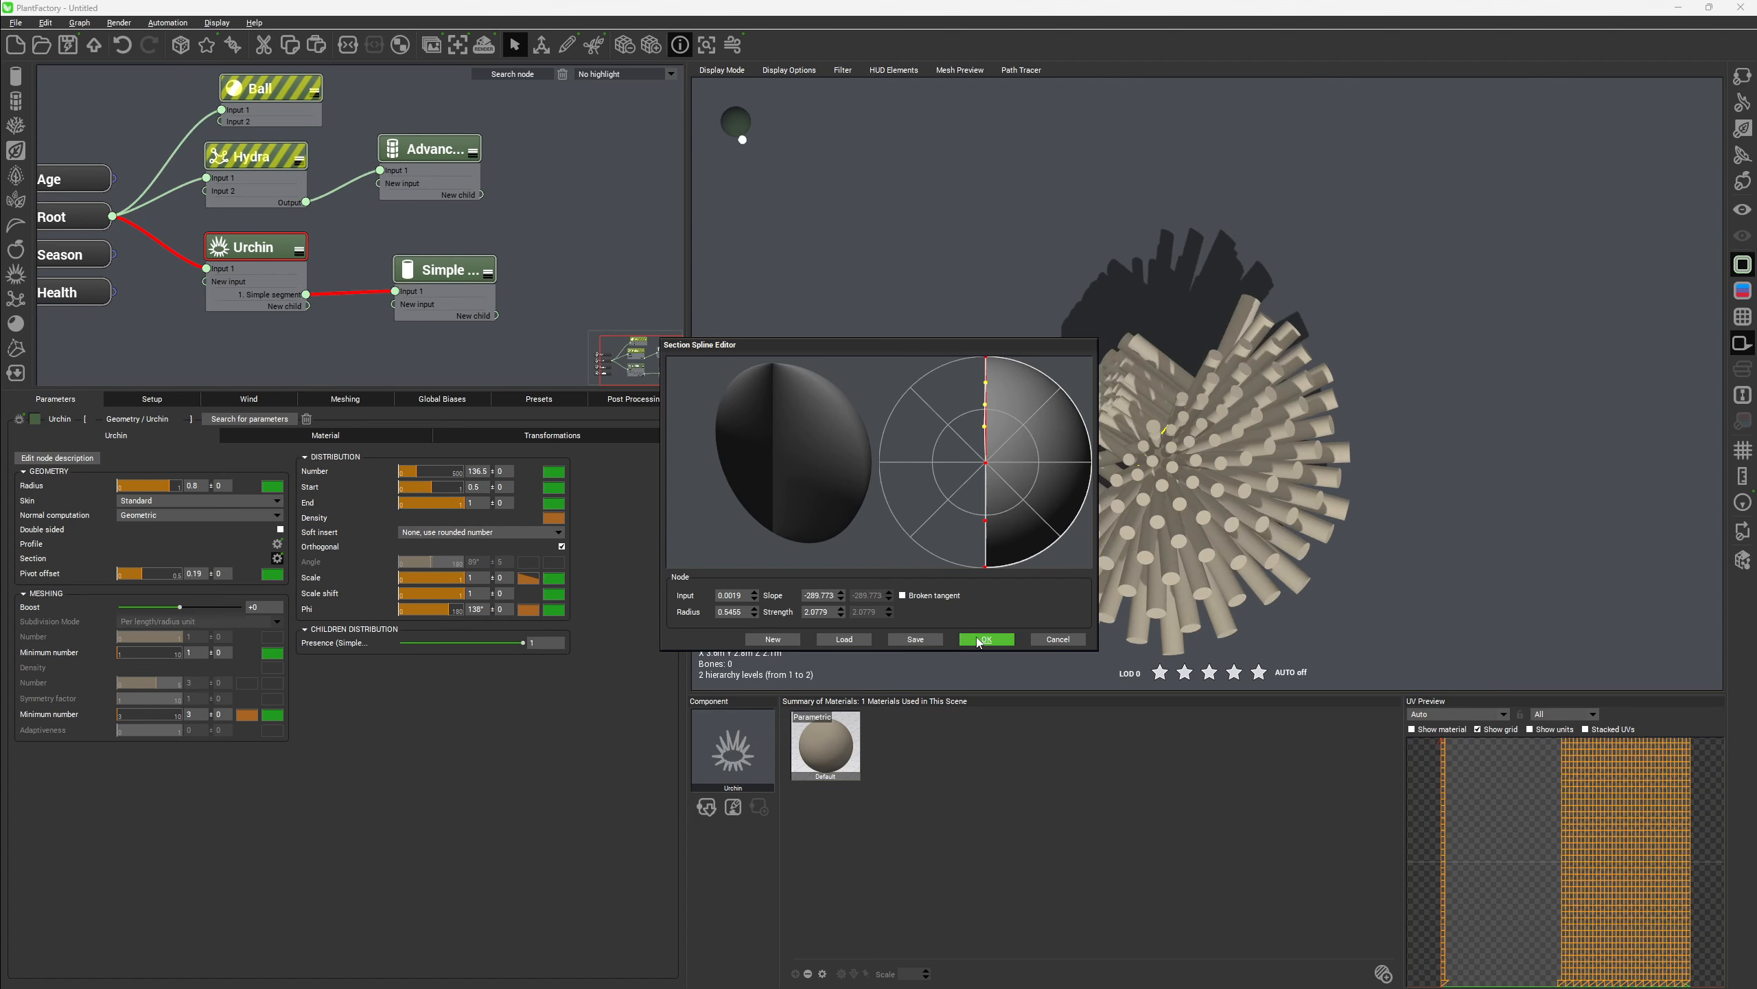
click(1006, 640)
right_drag(1075, 471, 1204, 409)
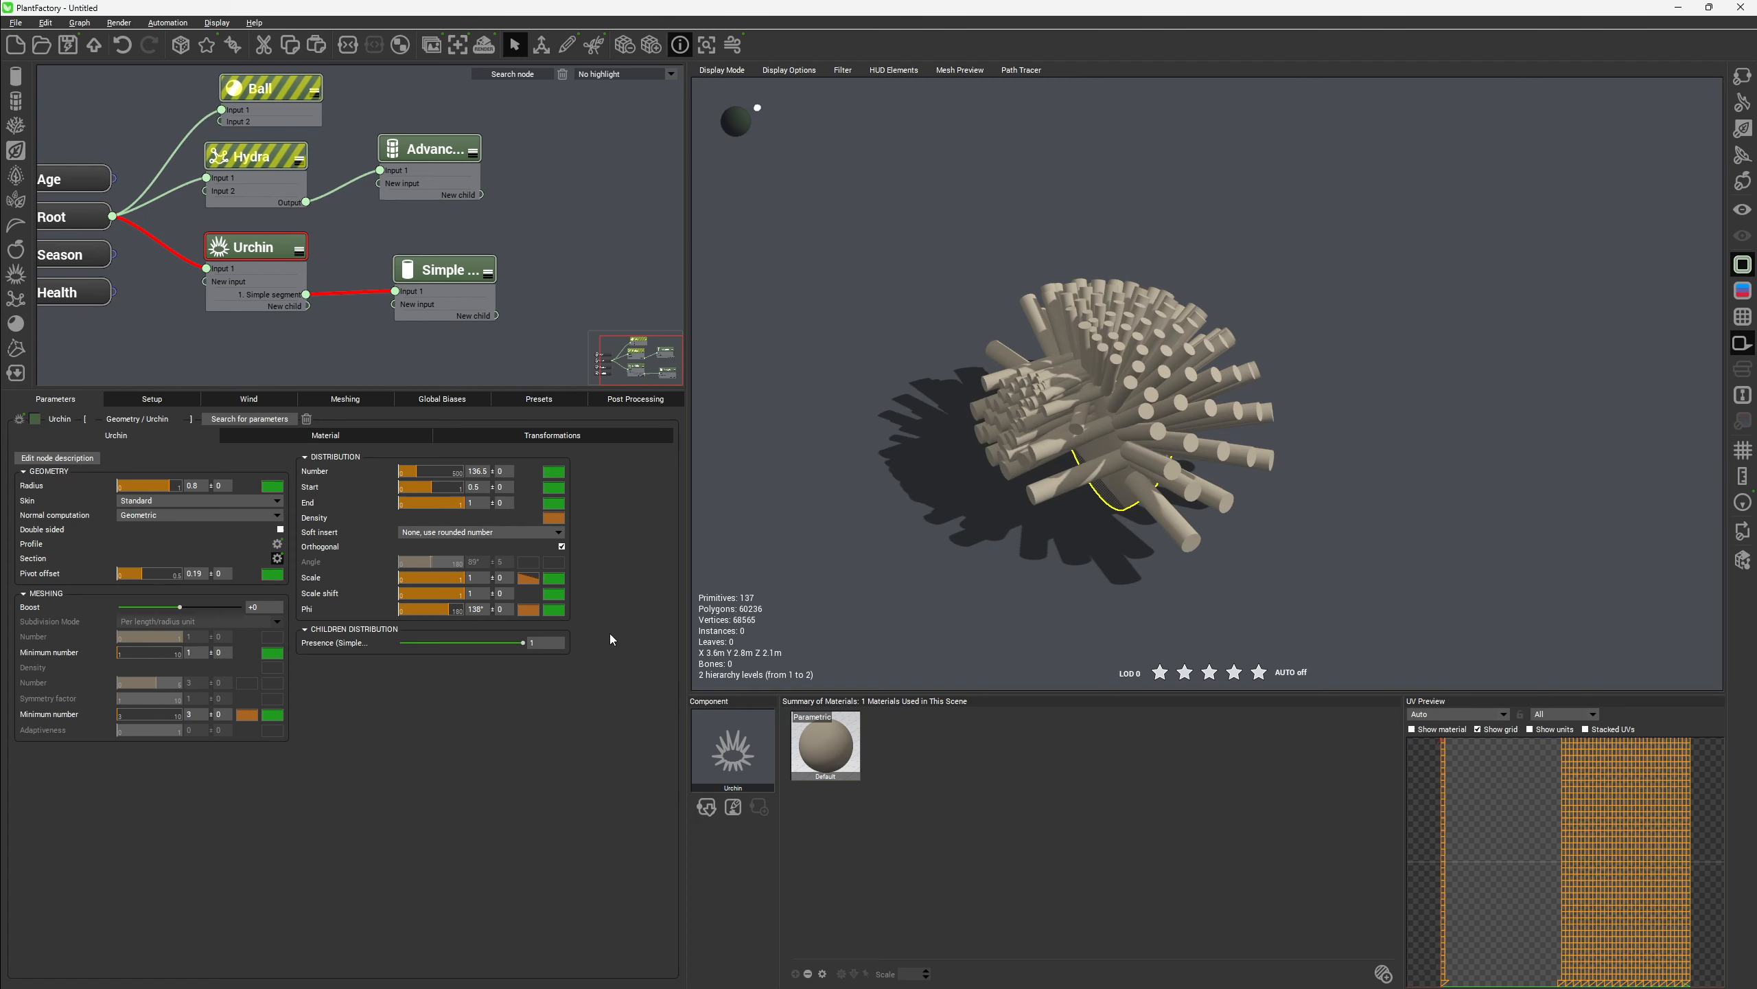
Set the Phi of the Urchin's segment distribution to 0°
click(483, 614)
text(0)
key(Return)
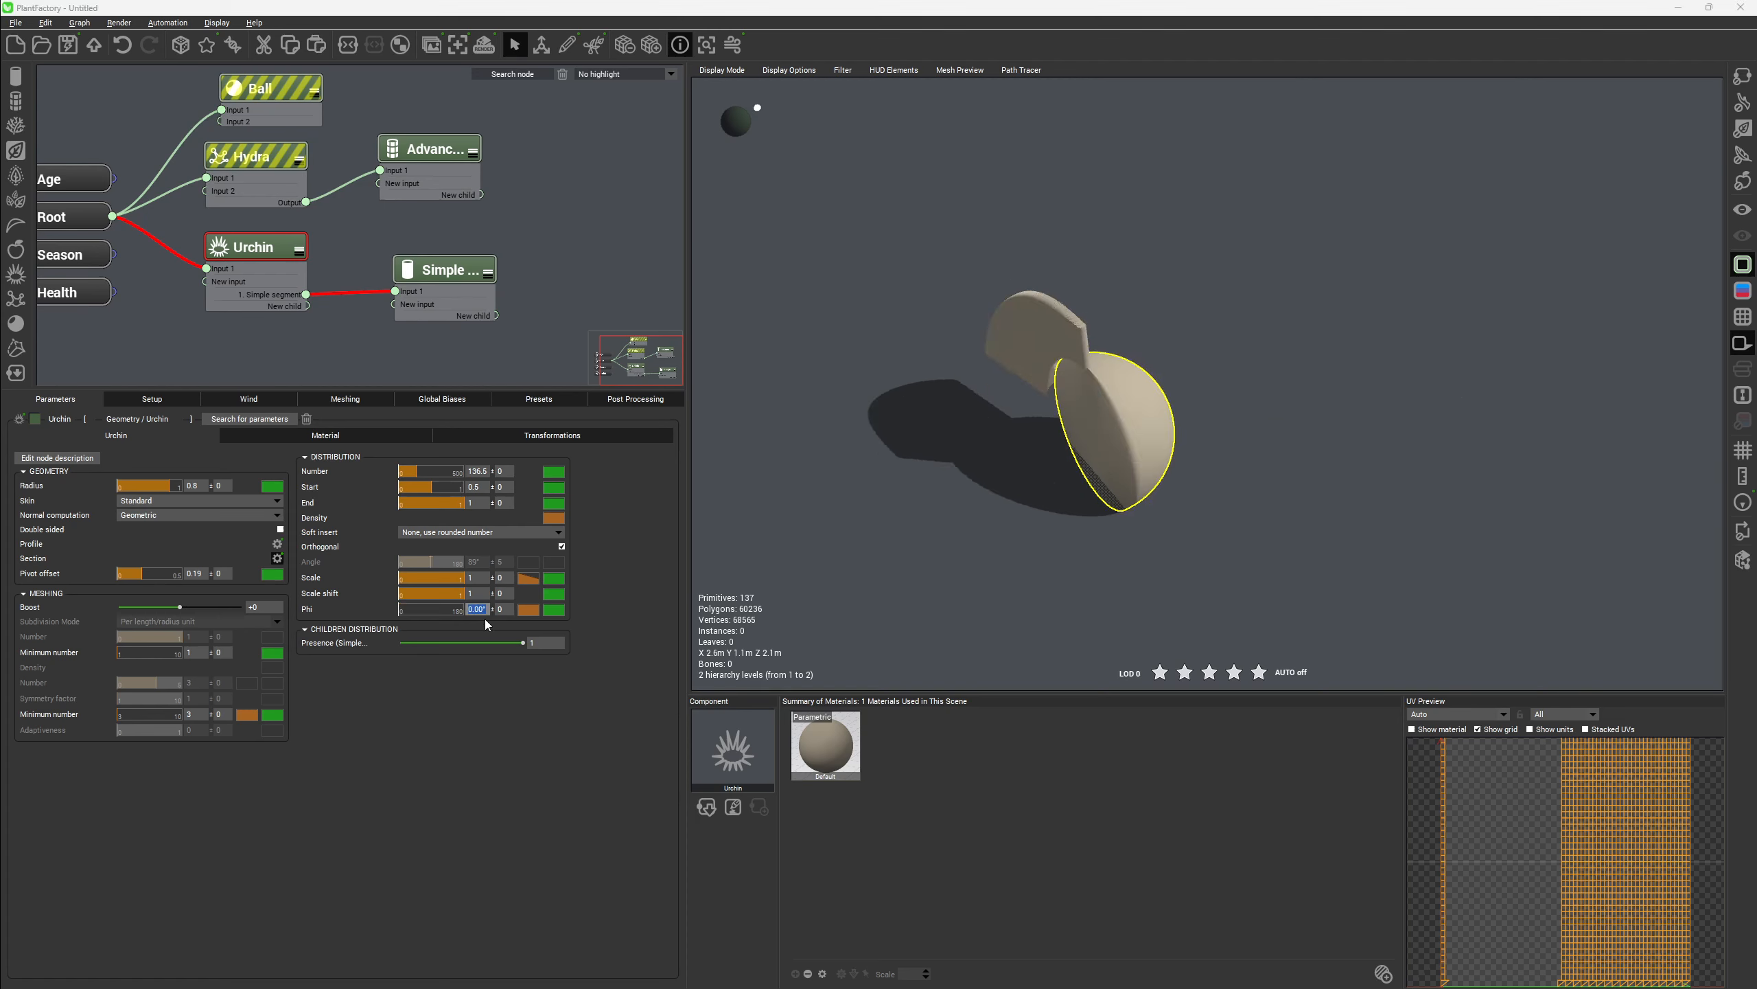
Reset the Urchin's section to its default shape and view the body from another angle
click(277, 558)
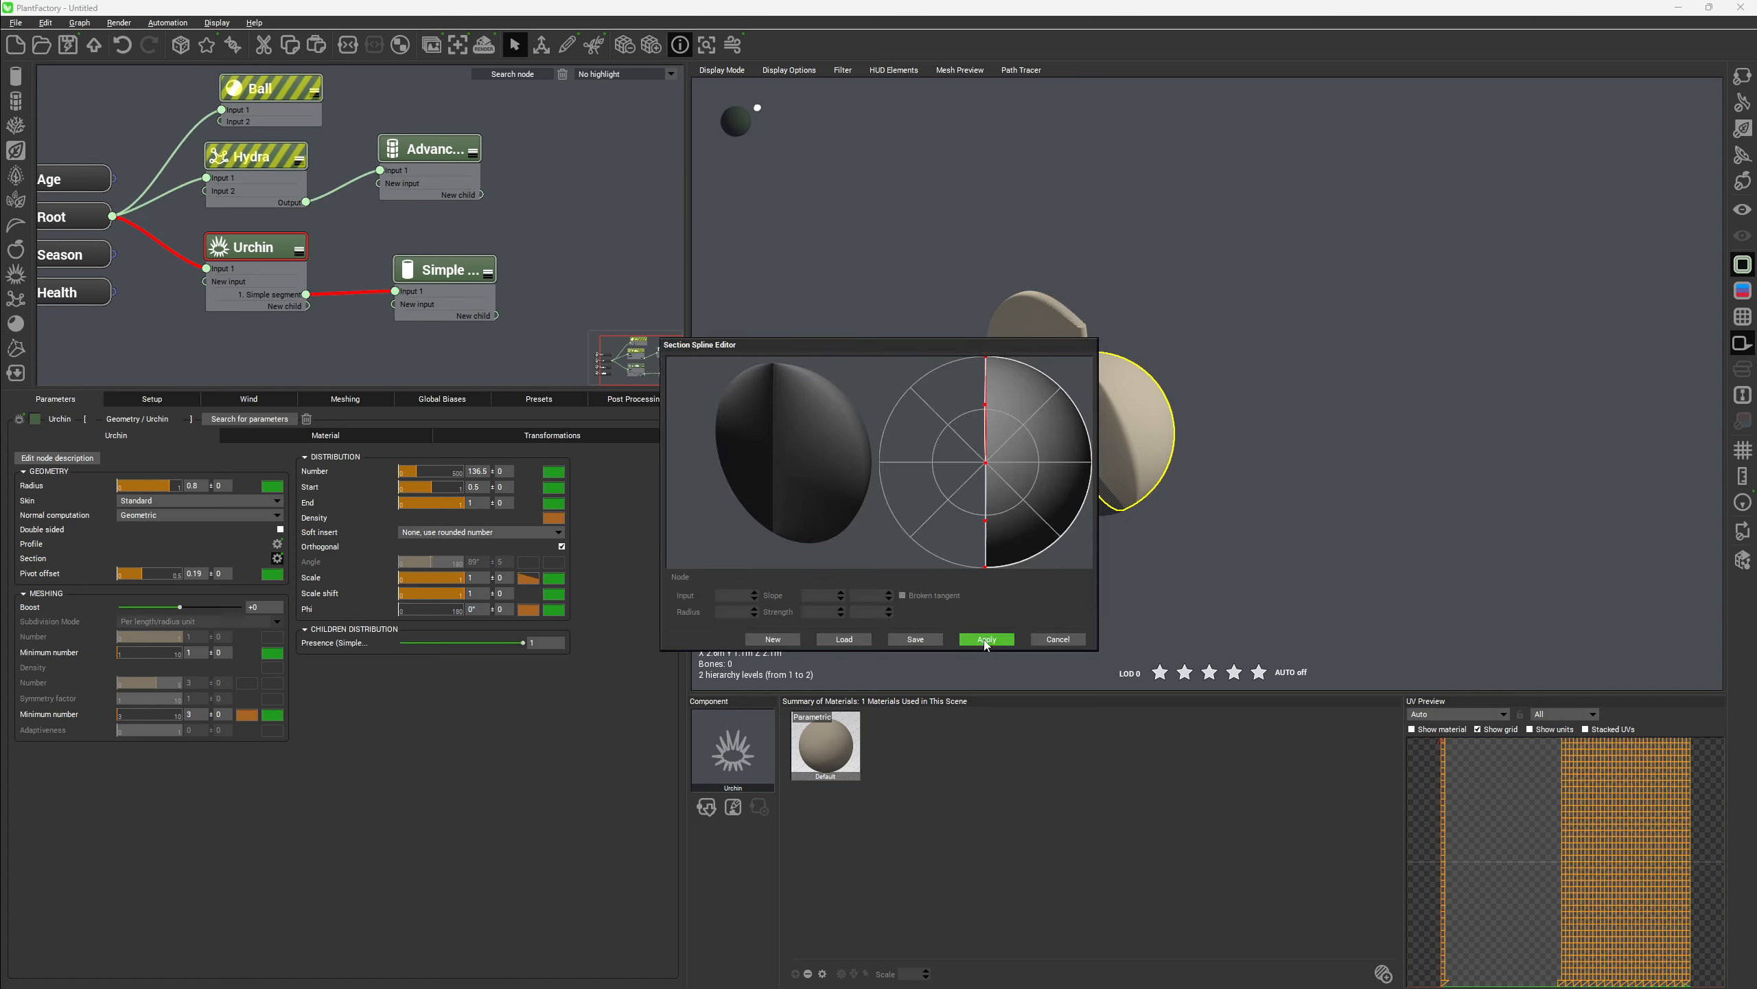
click(987, 639)
right_click(277, 560)
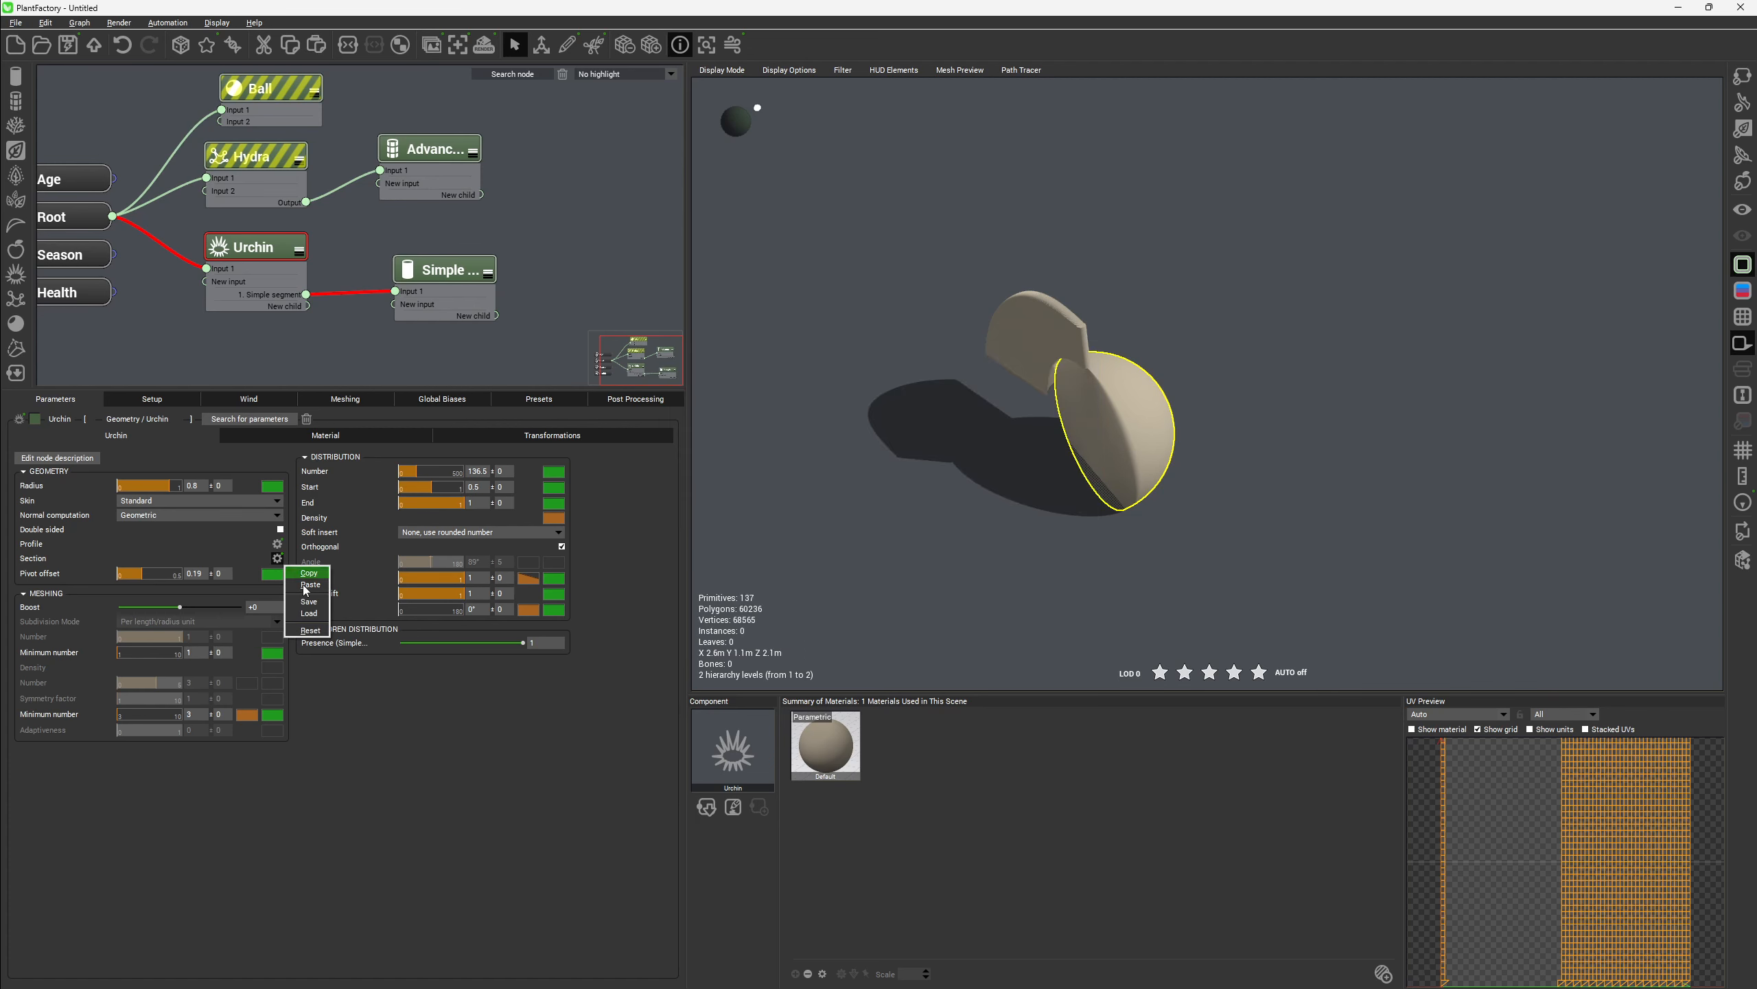
click(308, 630)
right_drag(1077, 493, 1263, 454)
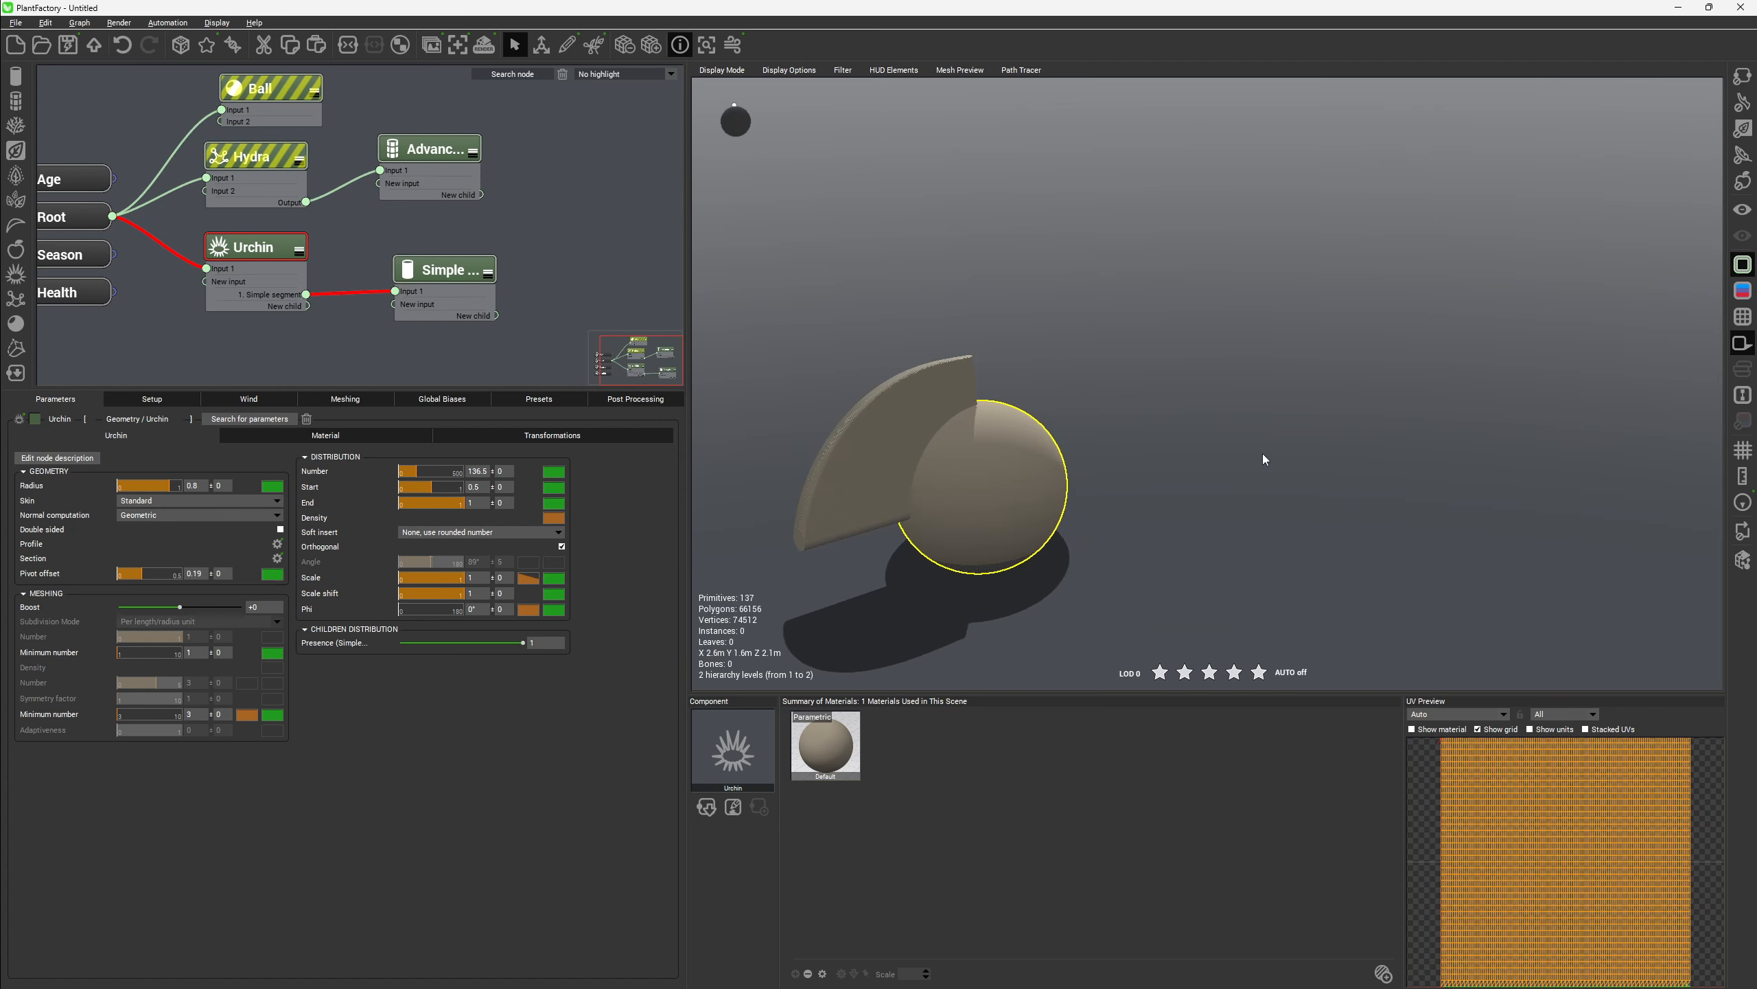
Try variations of 180 and 90 on the Phi of the Urchin's segment distribution
click(503, 608)
text(180)
key(Return)
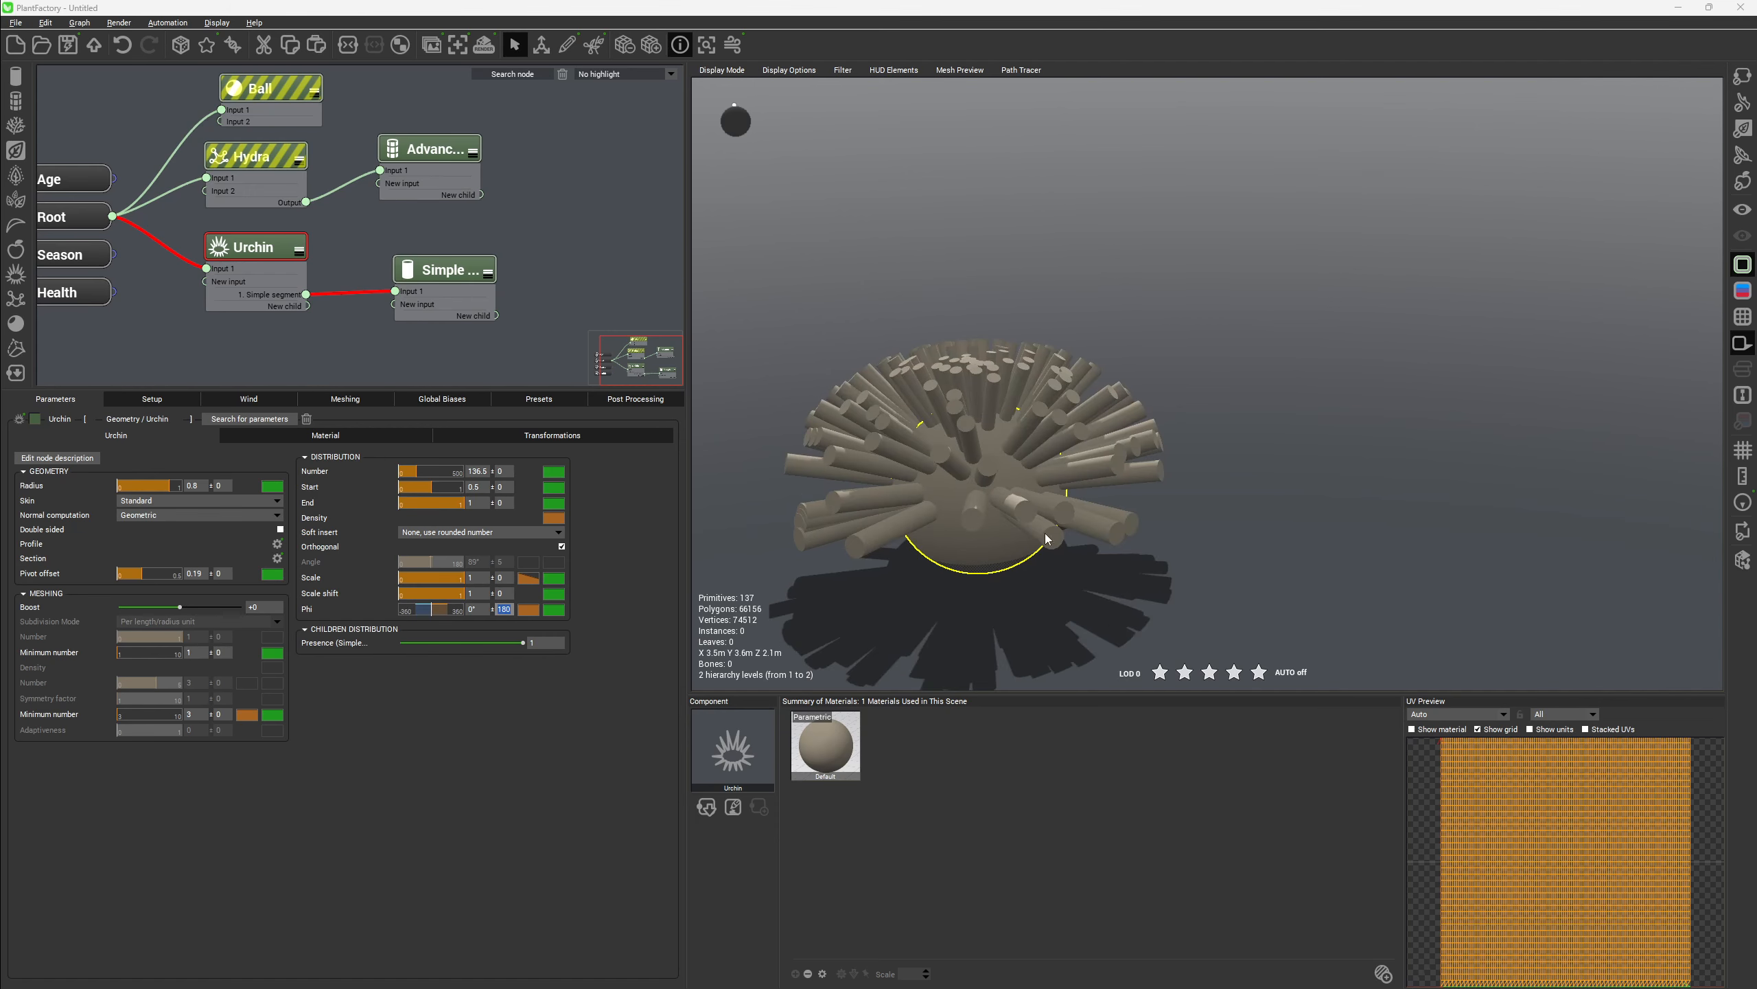
click(498, 606)
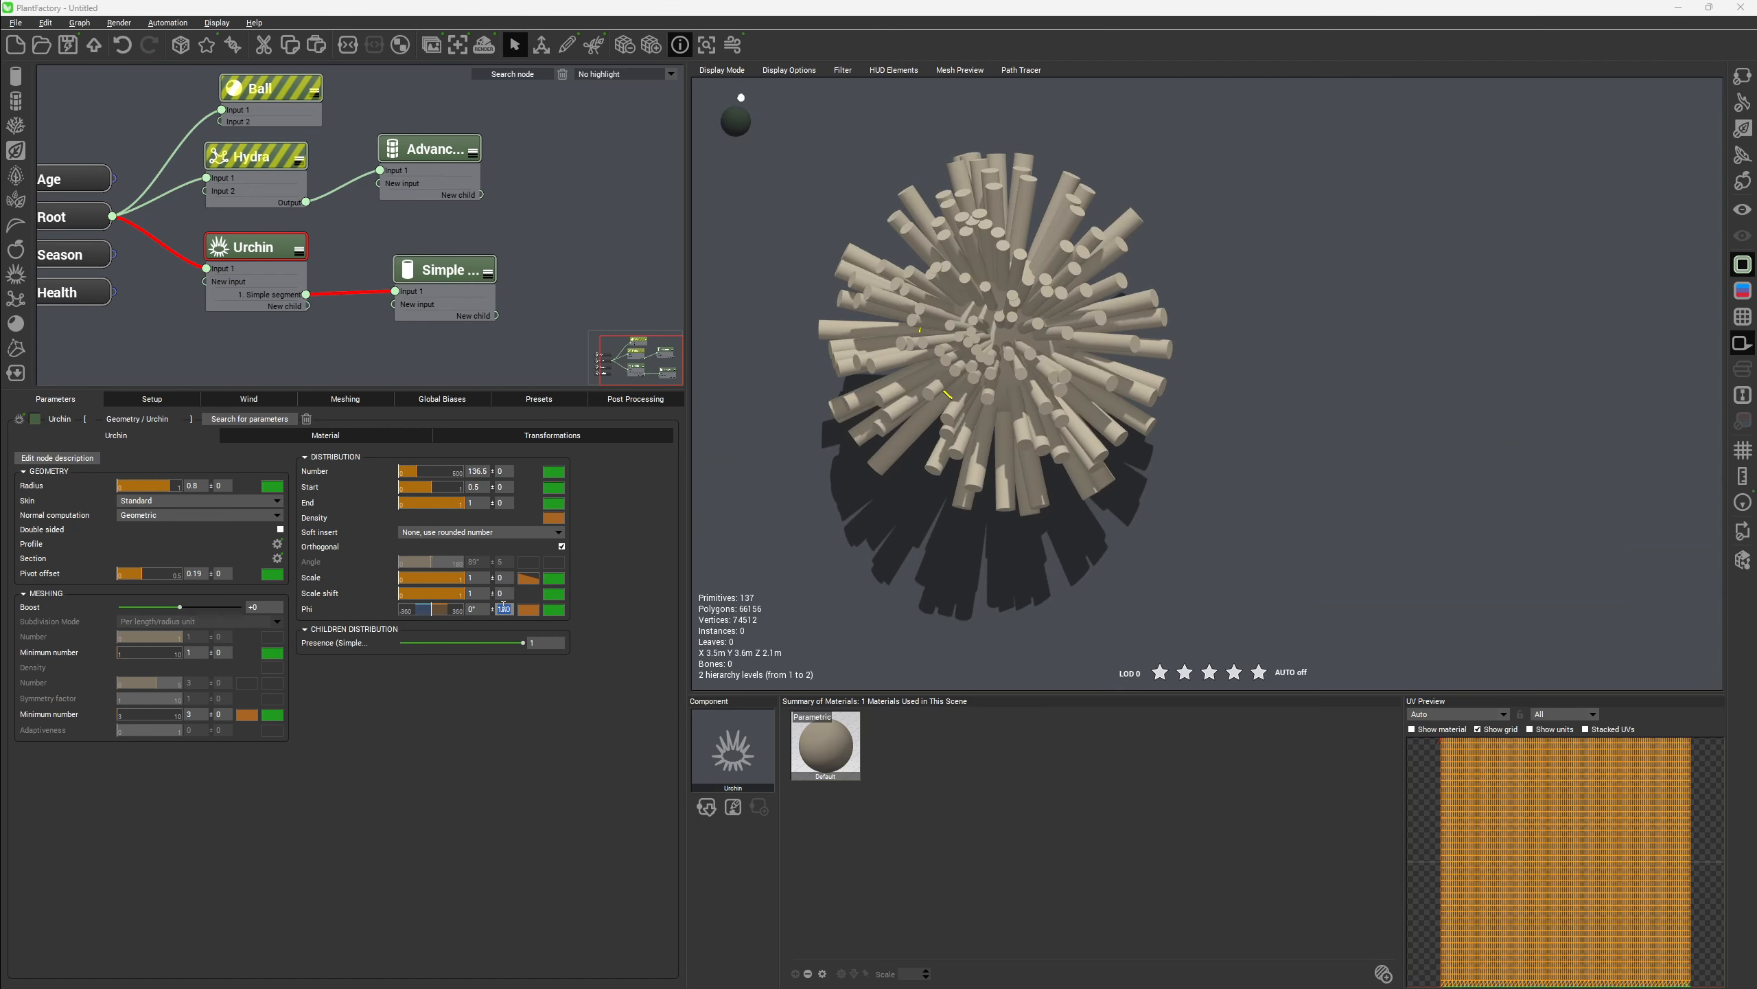
text(90)
key(Return)
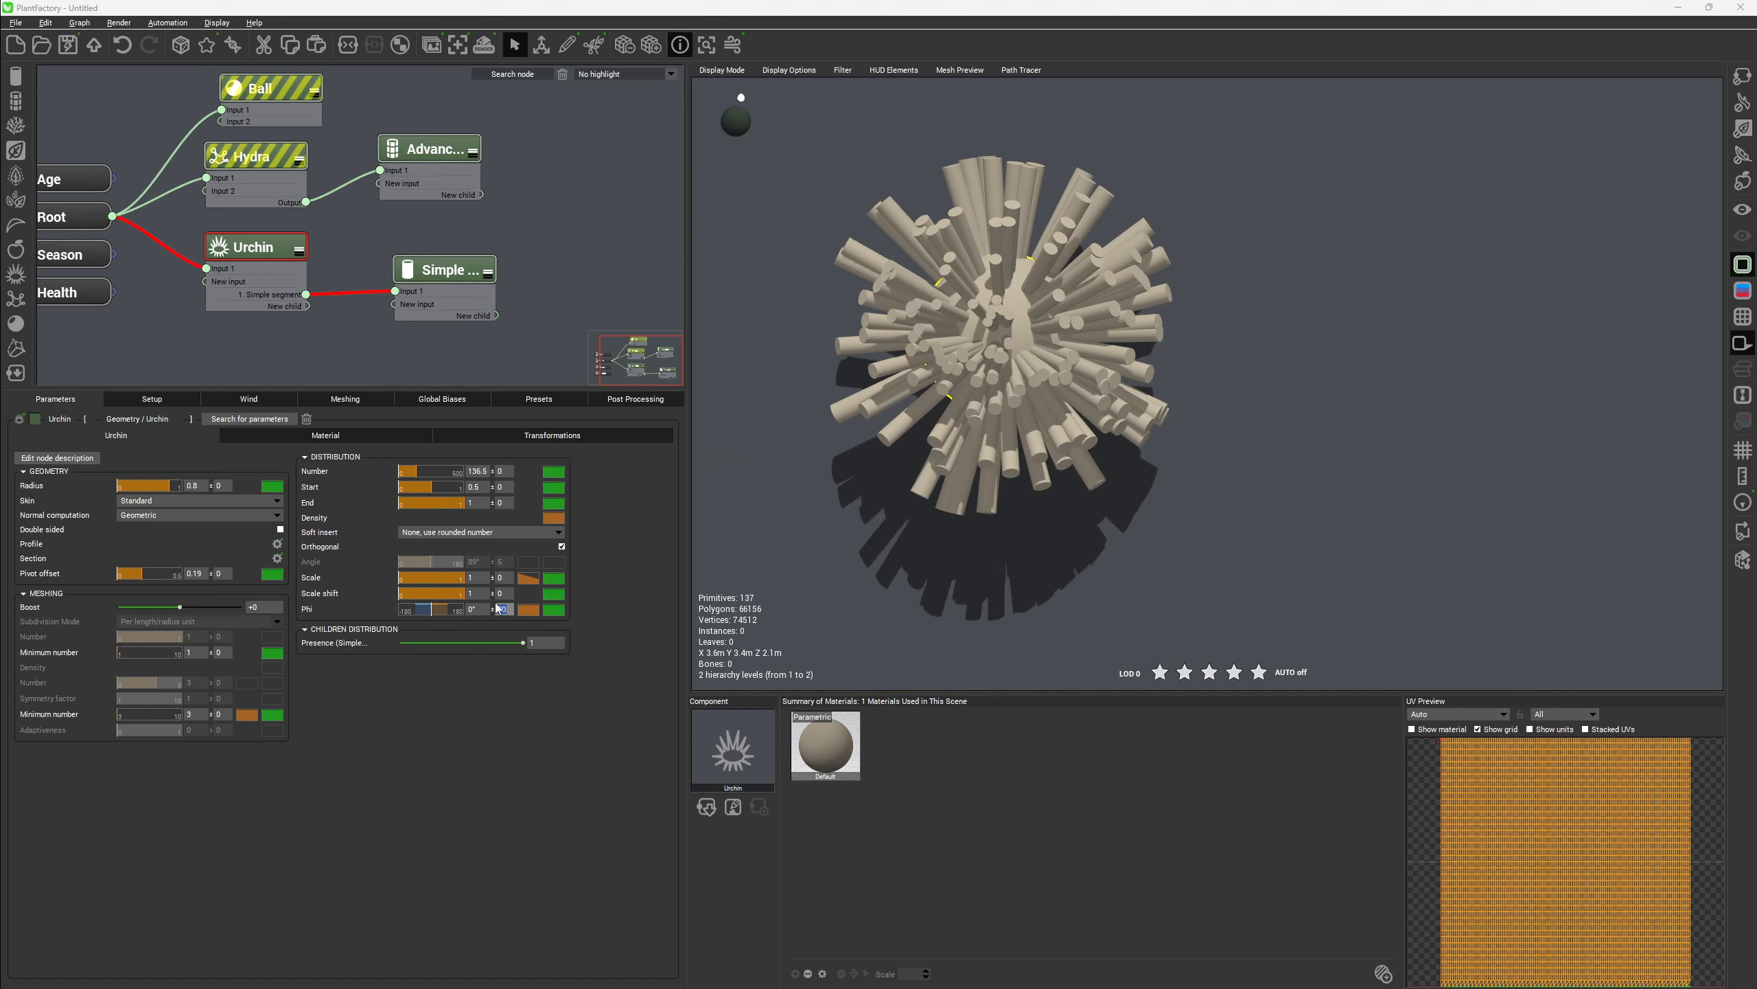
Set the Phi variation to 30 and view the segment arrangement from several angles
text(30)
key(Return)
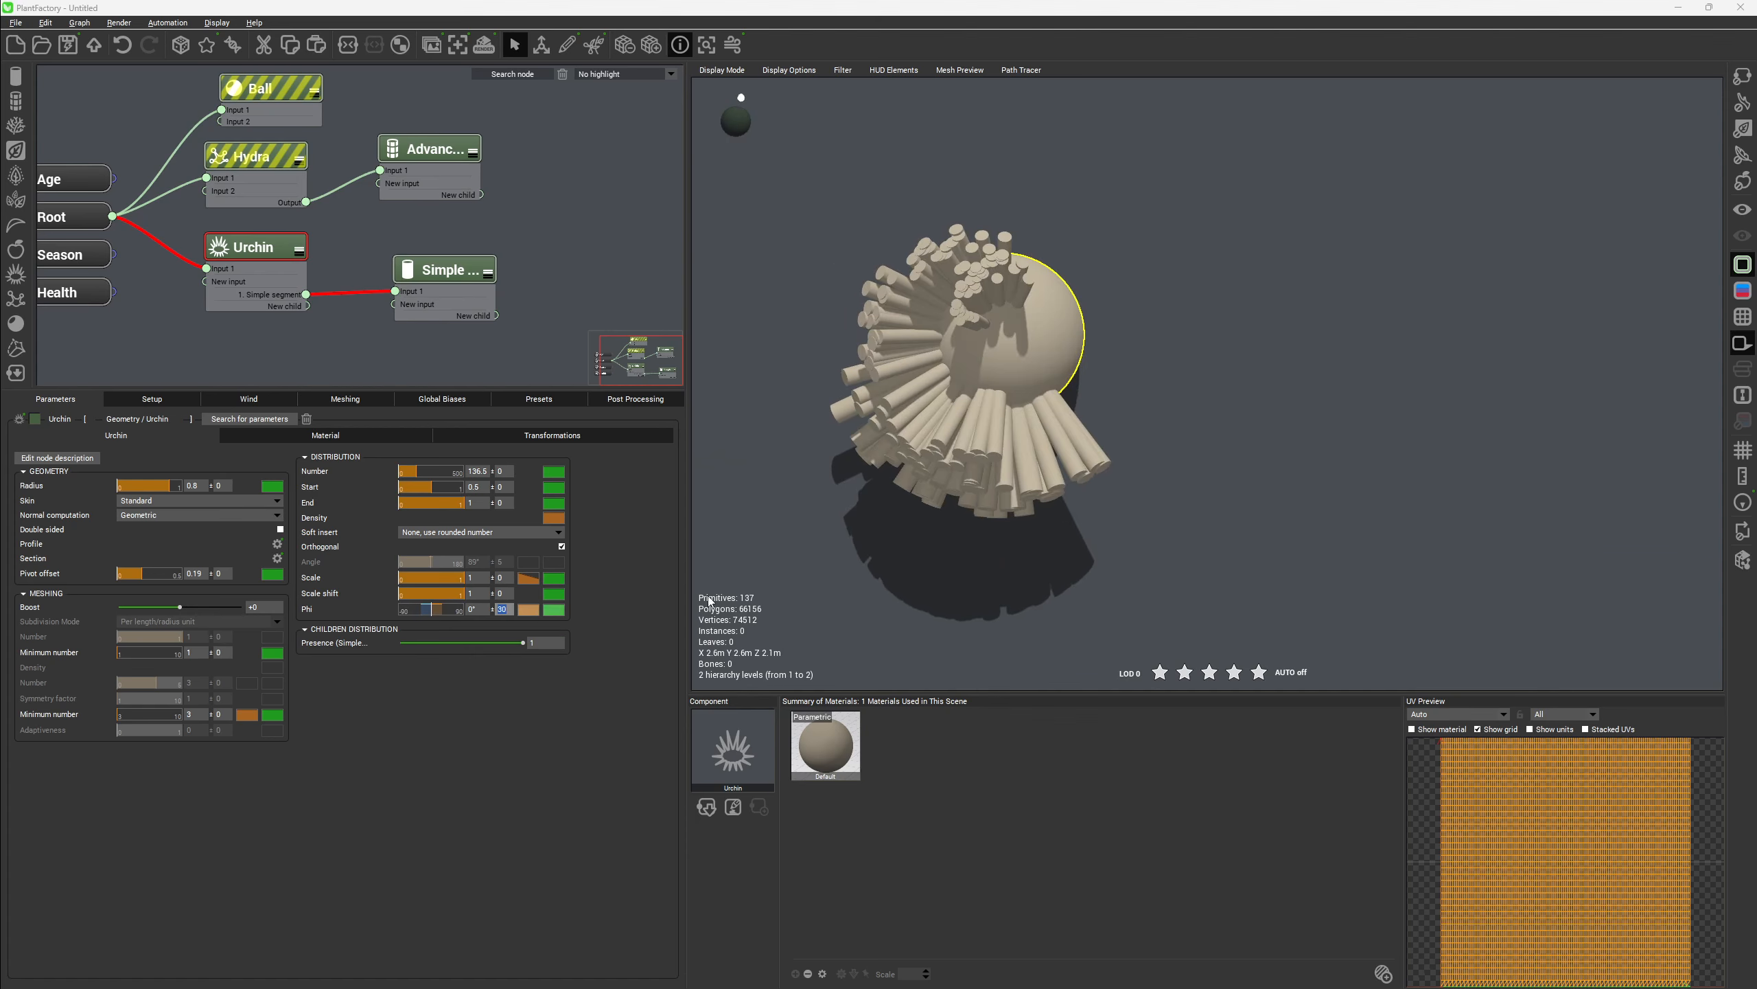
drag(1241, 188, 1273, 121)
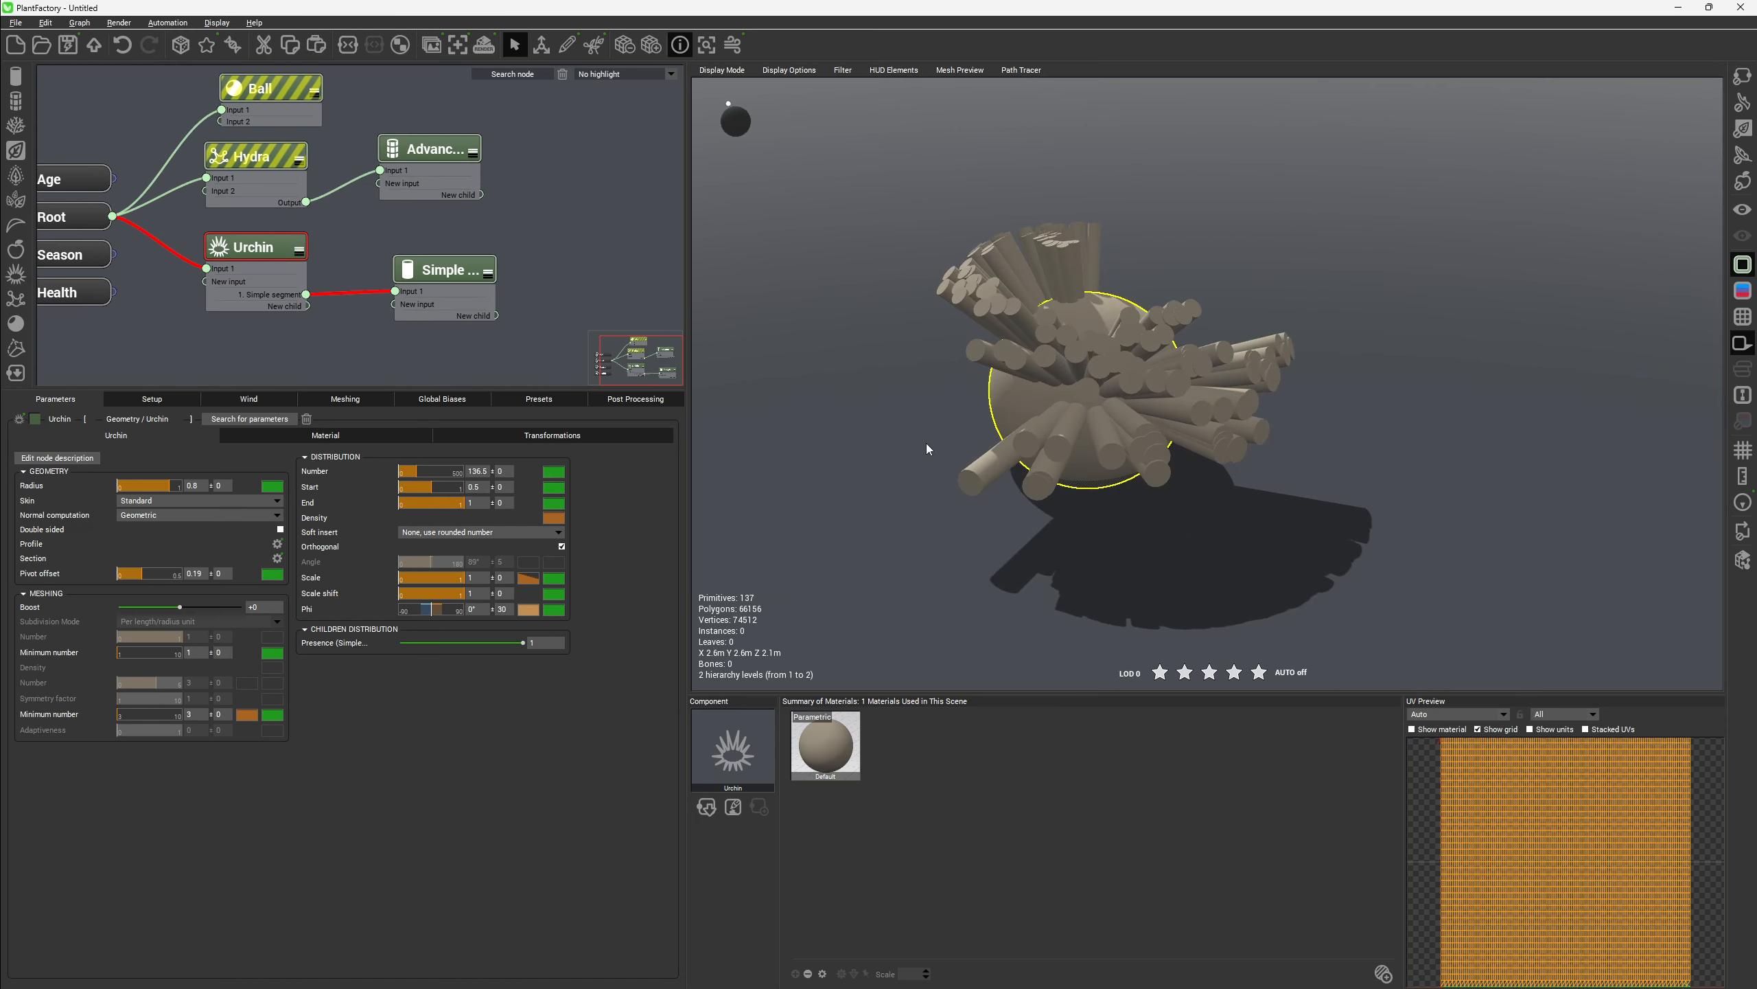
drag(925, 443, 1044, 483)
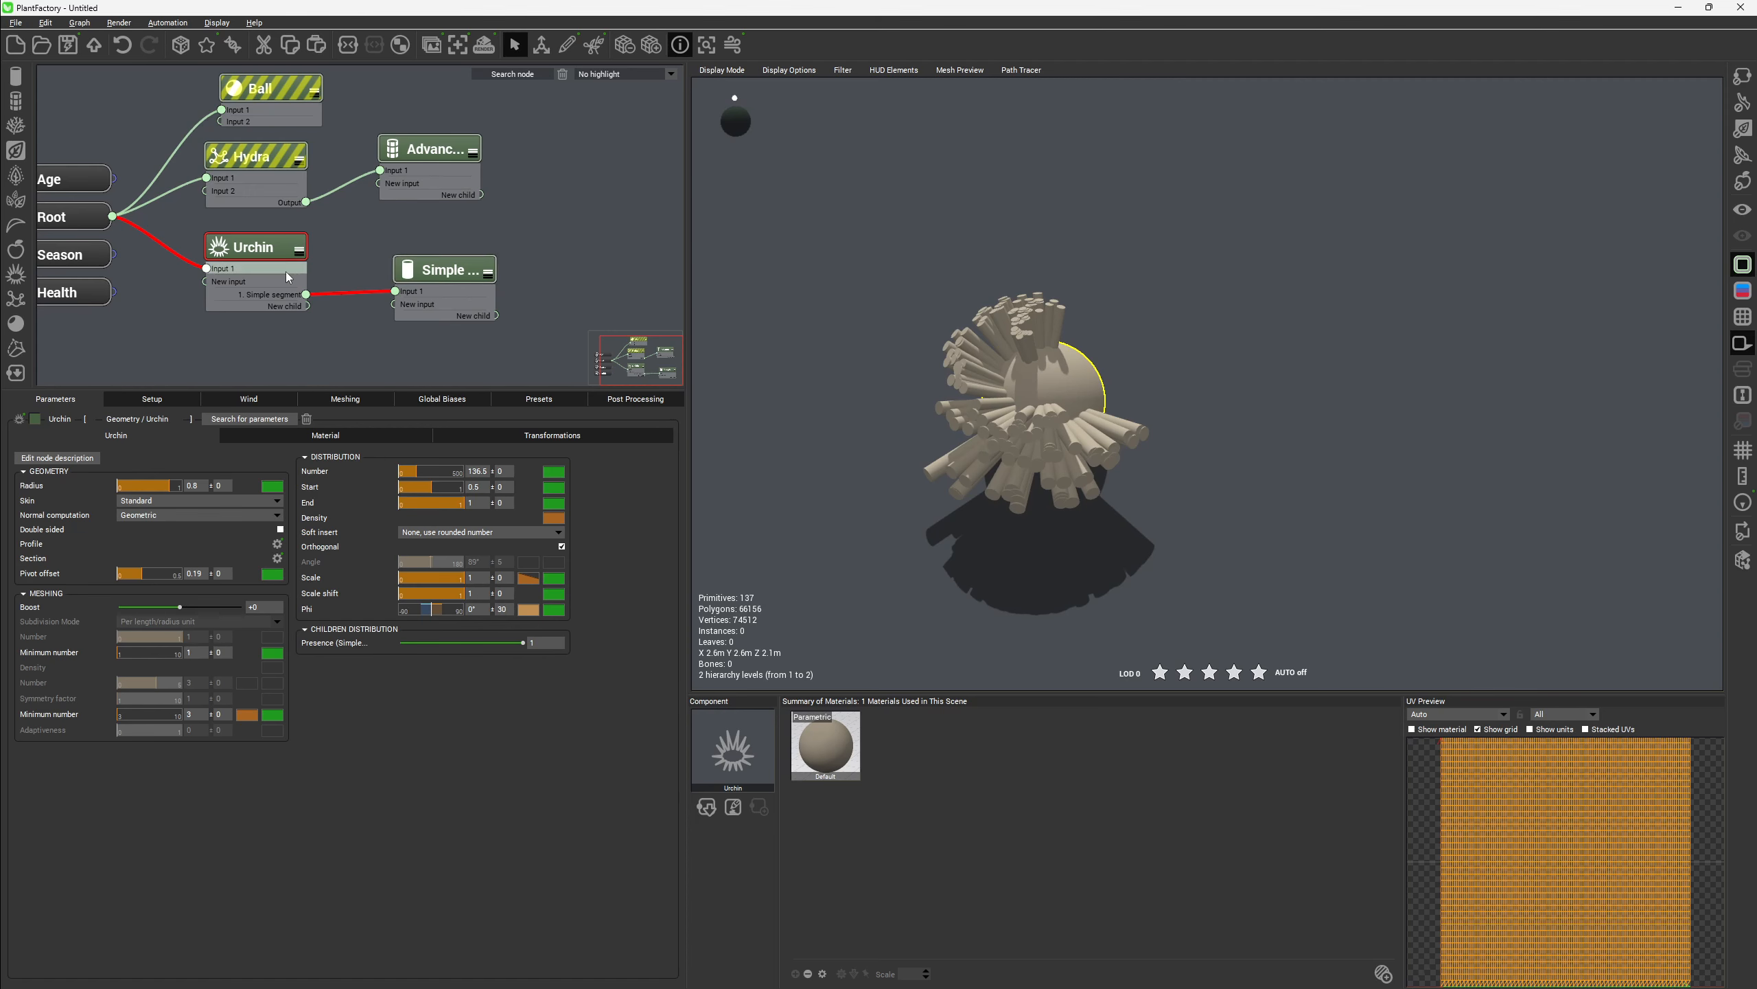
drag(1145, 277, 1015, 330)
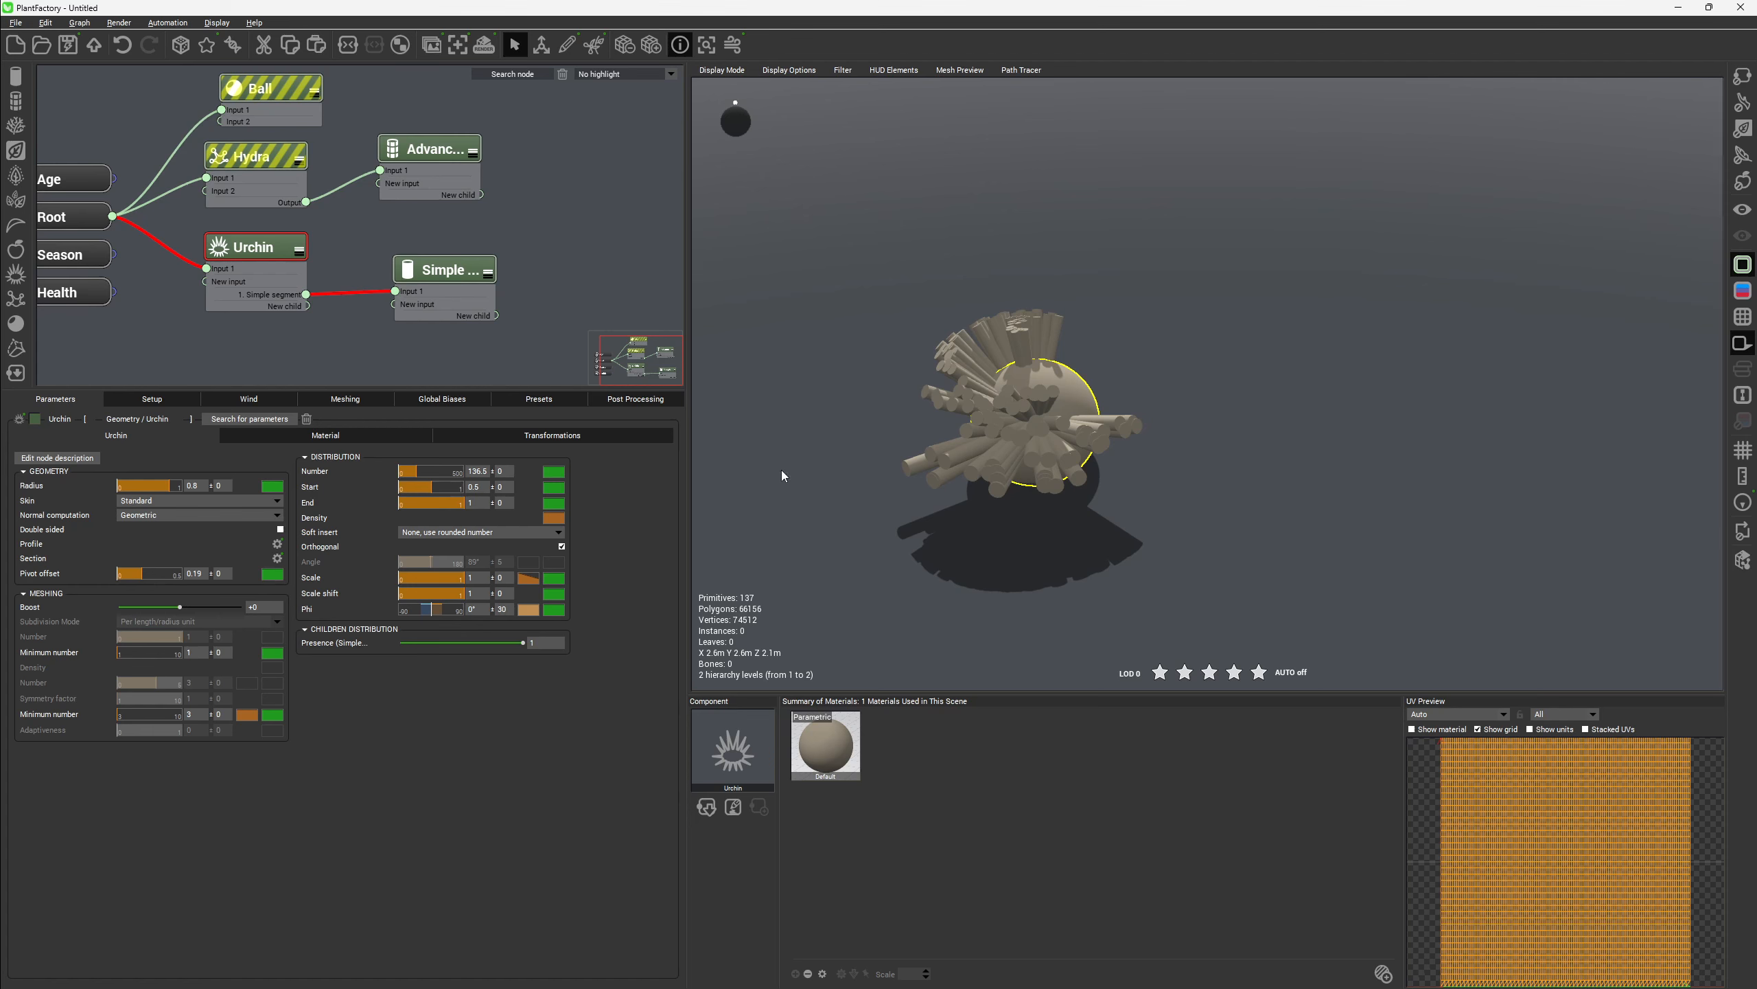
drag(1029, 402, 1068, 403)
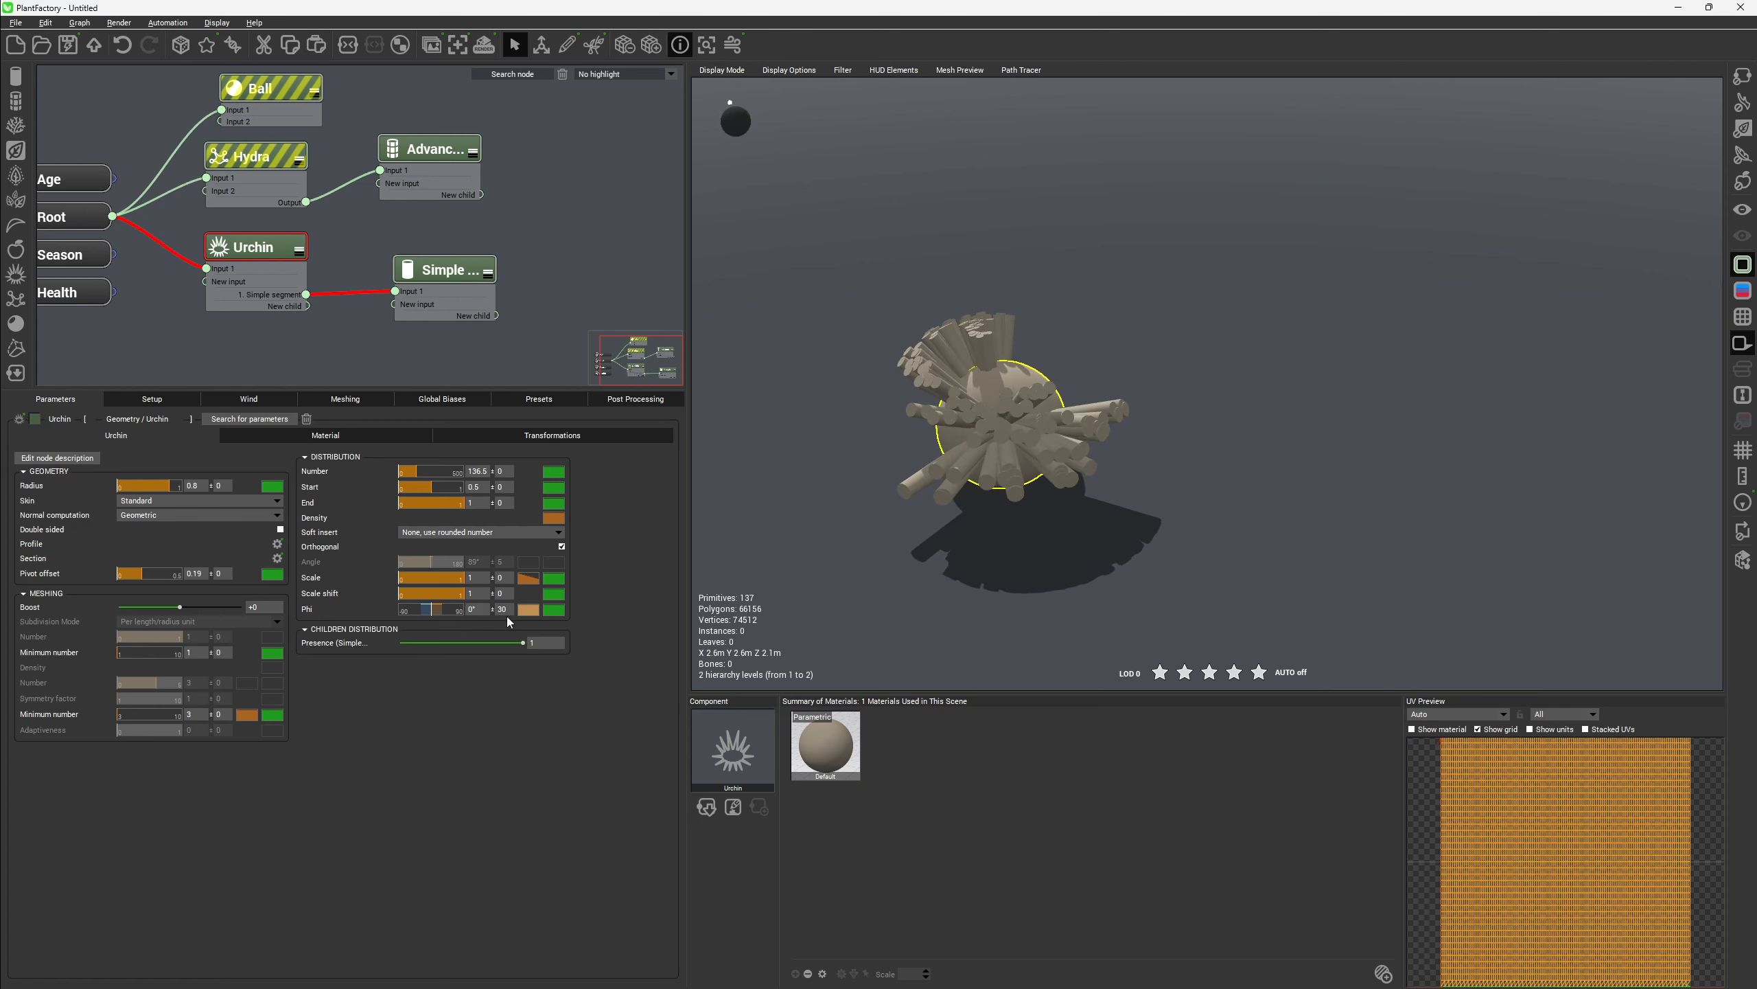
Set the Phi variation back to 0 and the segment distribution's Phi to 138°
click(503, 609)
text(0)
key(Return)
click(476, 609)
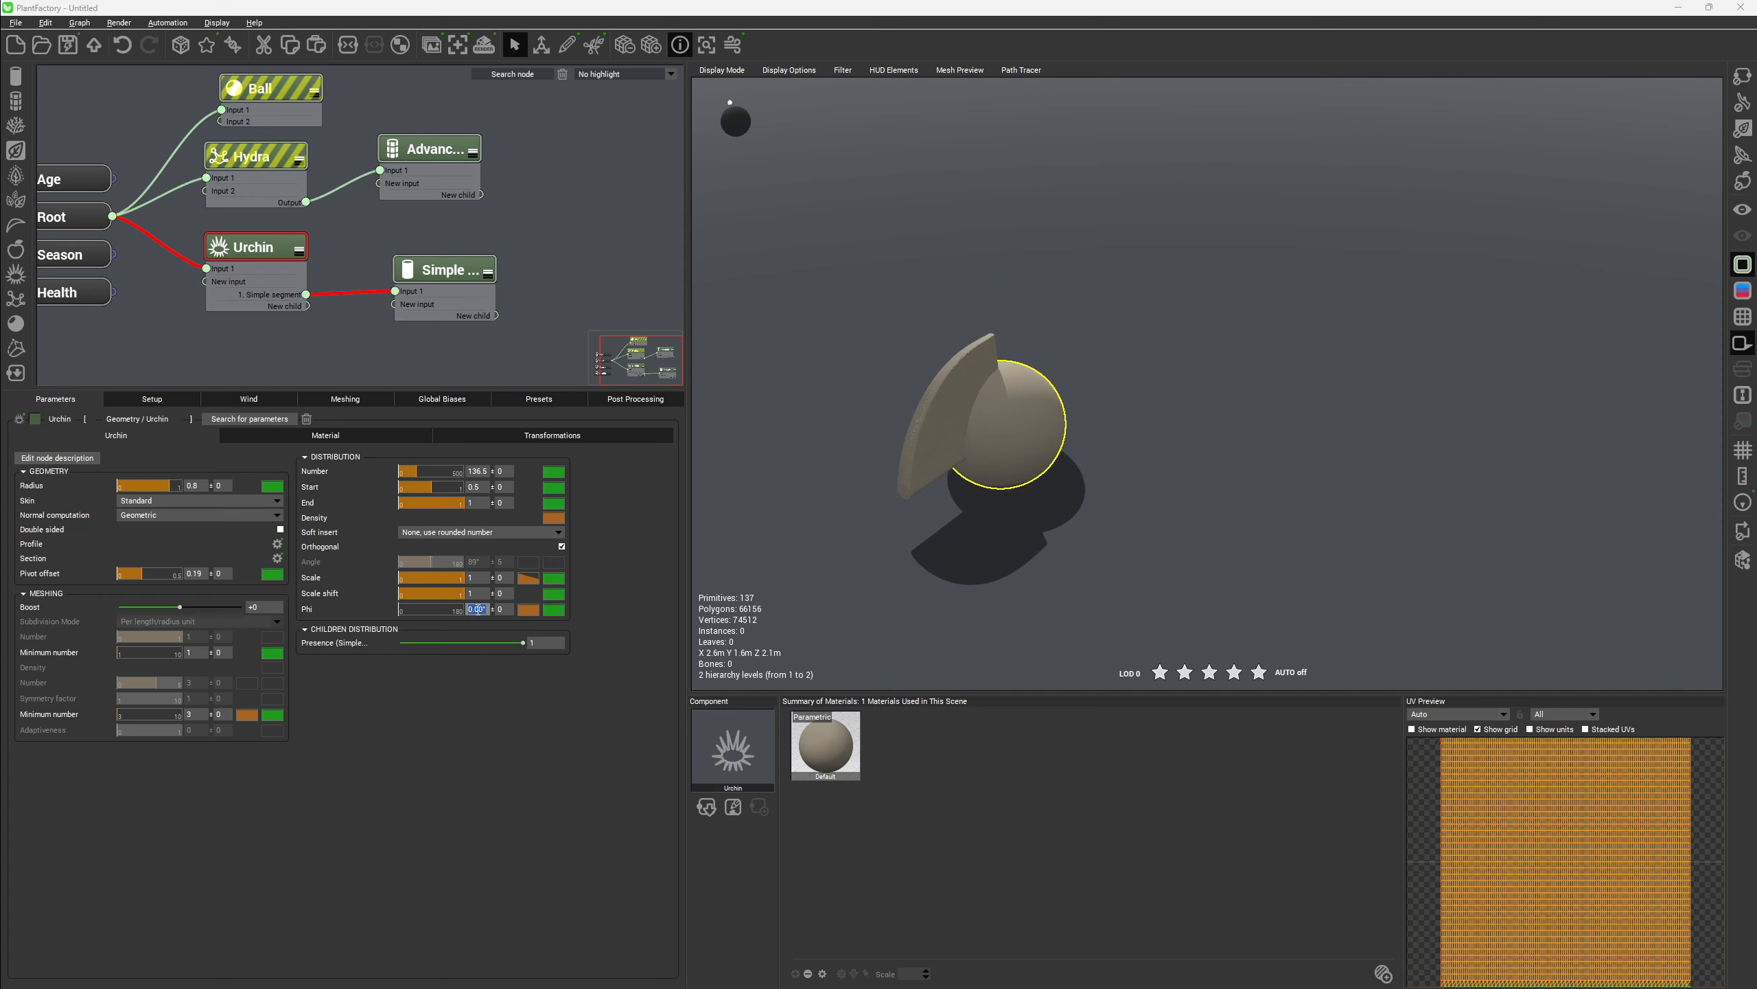
text(13)
text(8)
key(Return)
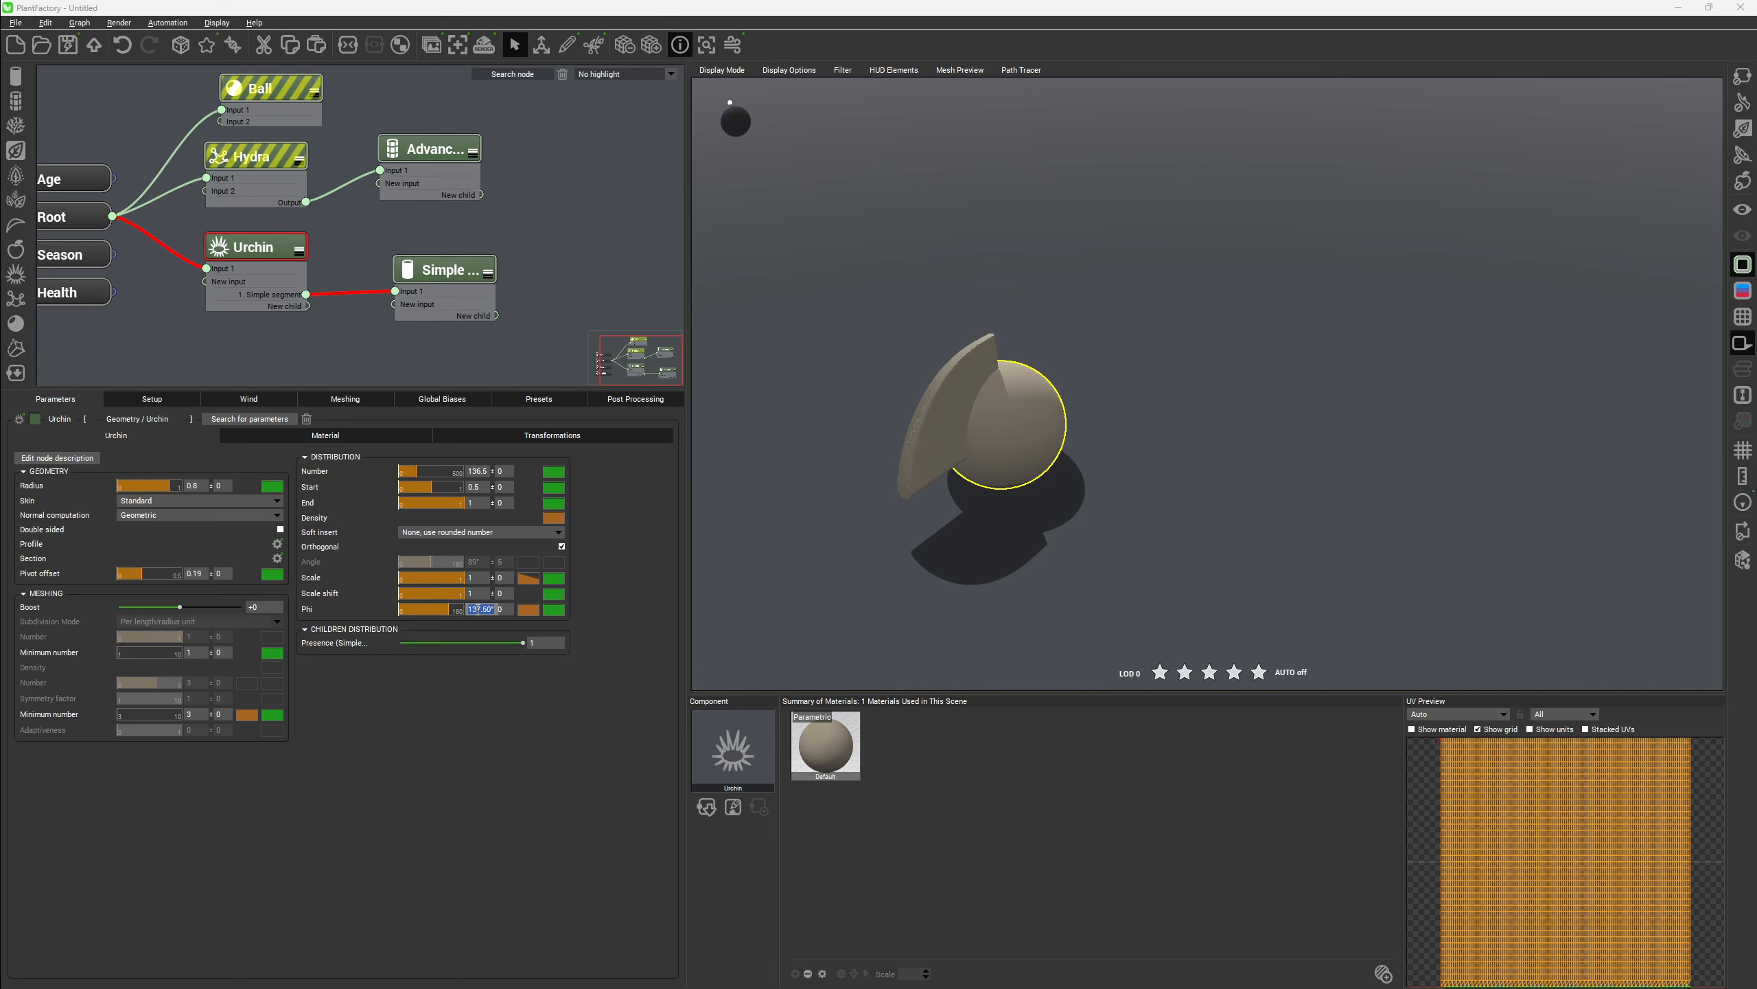
drag(827, 346, 1153, 430)
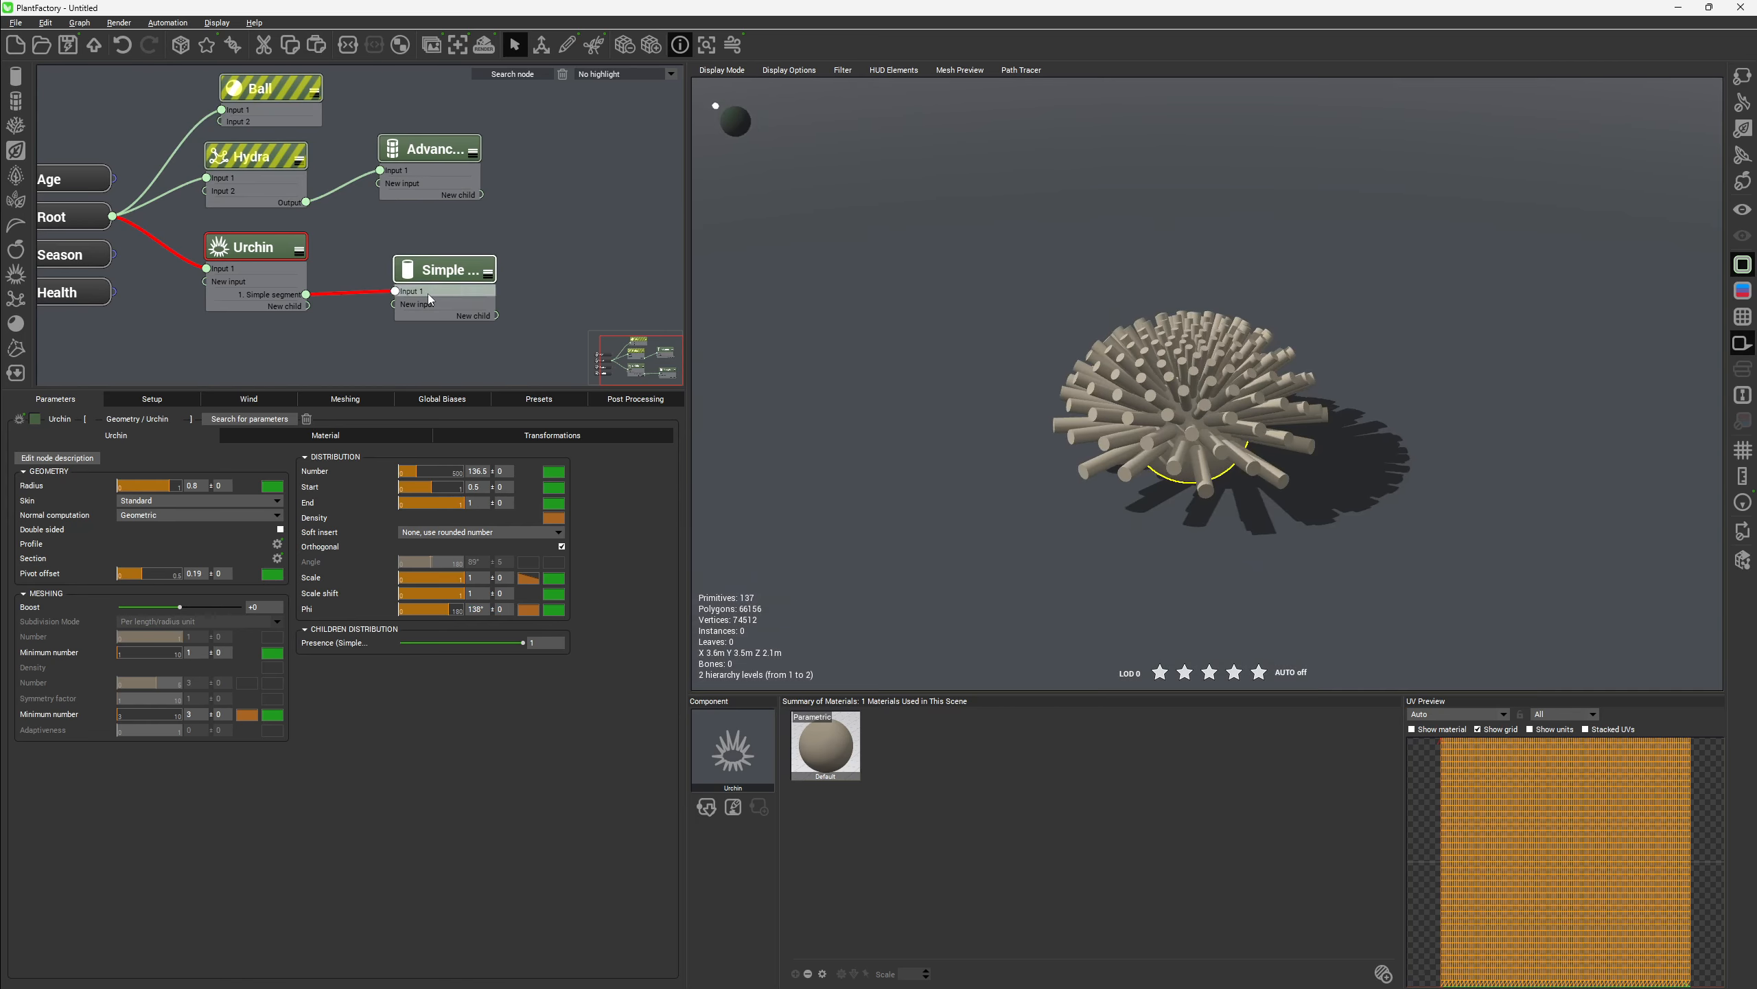
Reset the filter curve of the Urchin's segment scale and raise the Urchin's pivot offset to 0.48
right_click(523, 577)
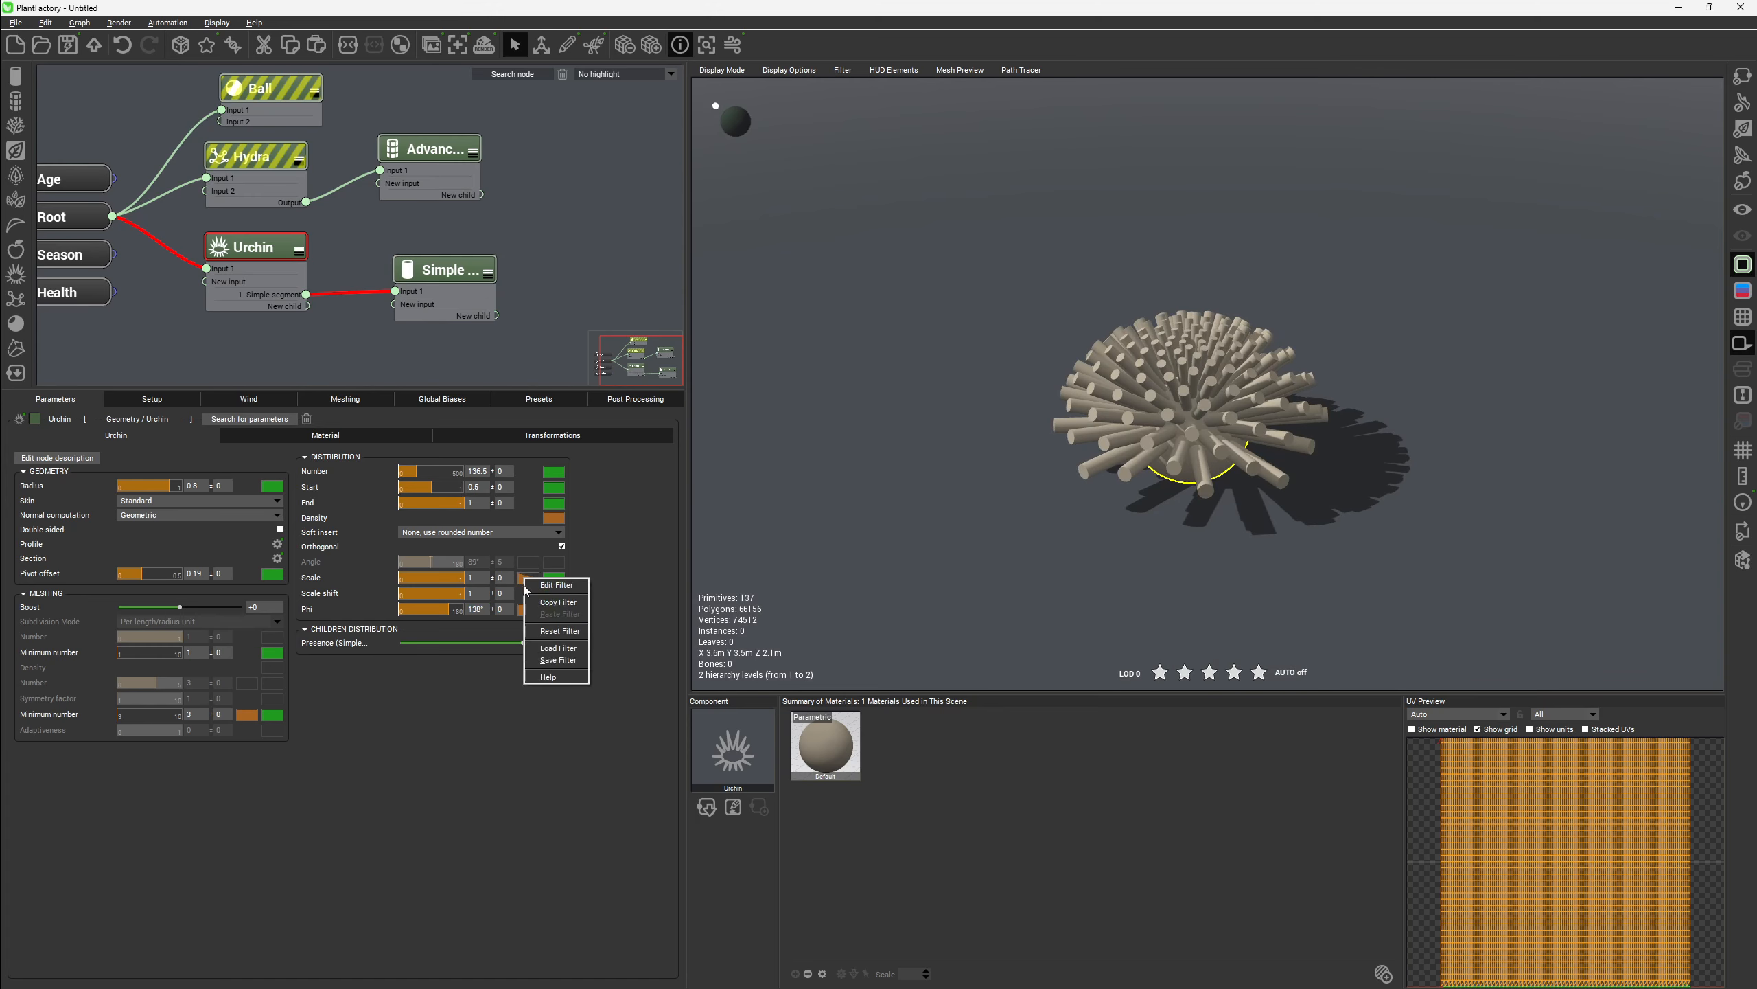
click(559, 614)
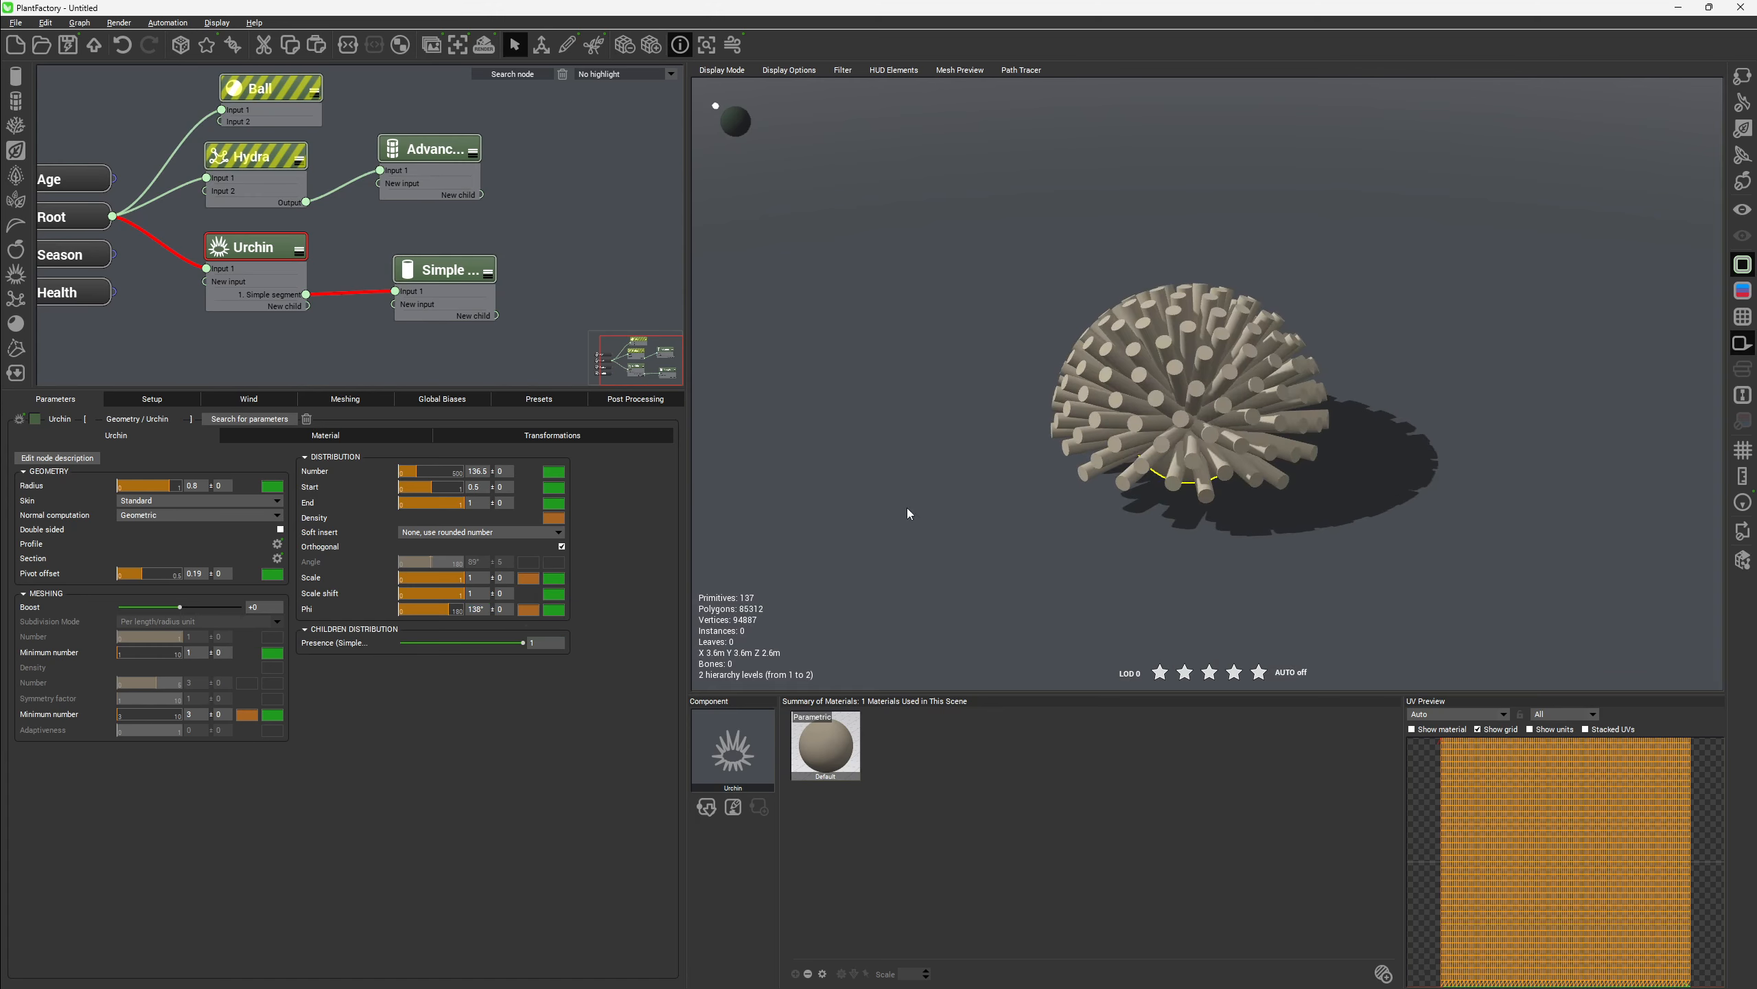
drag(906, 508, 1280, 416)
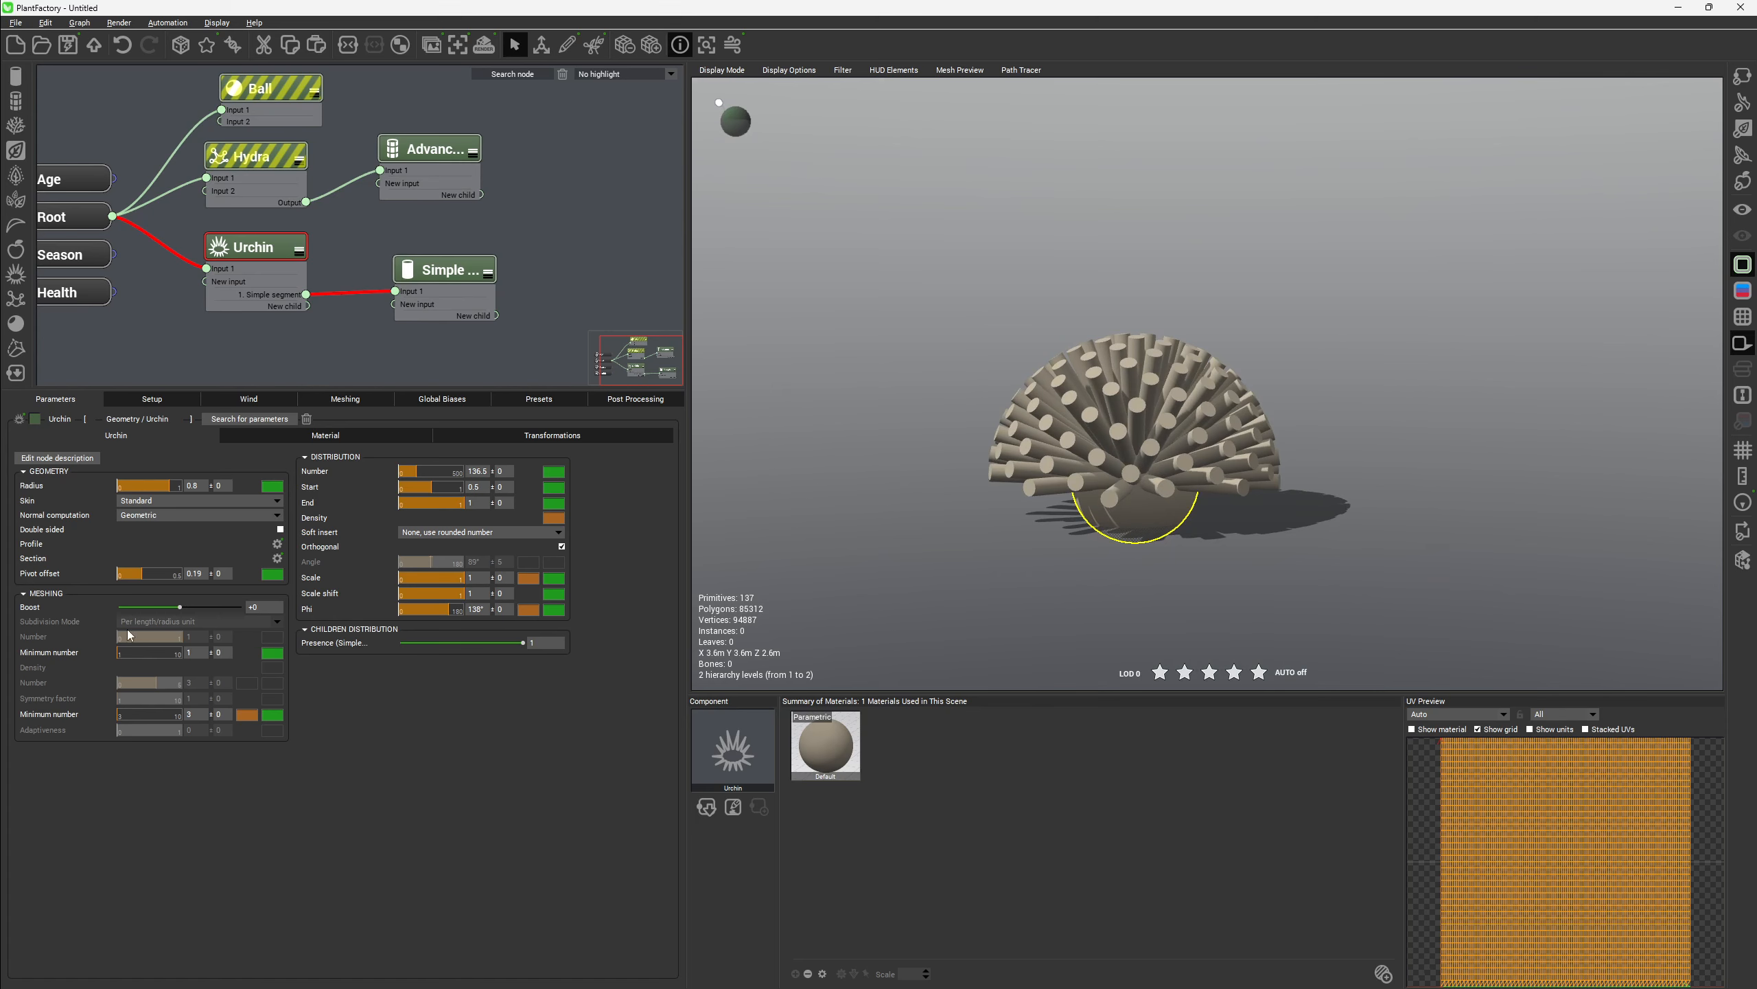
drag(142, 573, 176, 571)
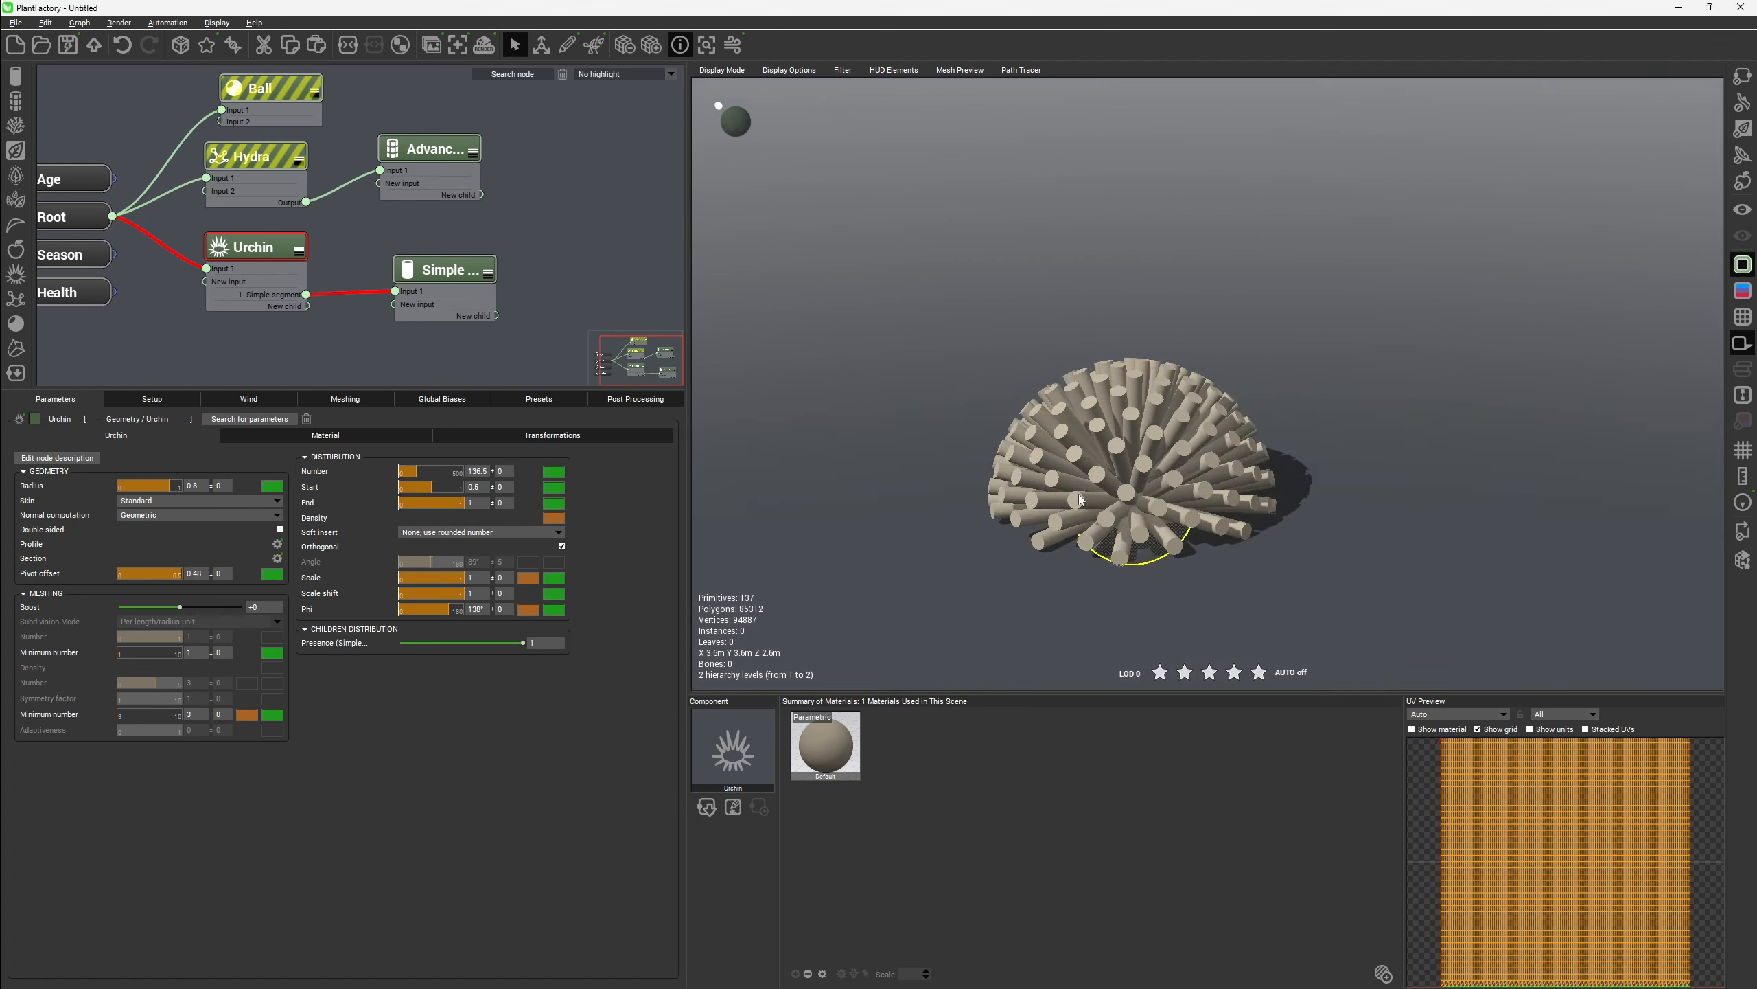
drag(1081, 499, 1093, 572)
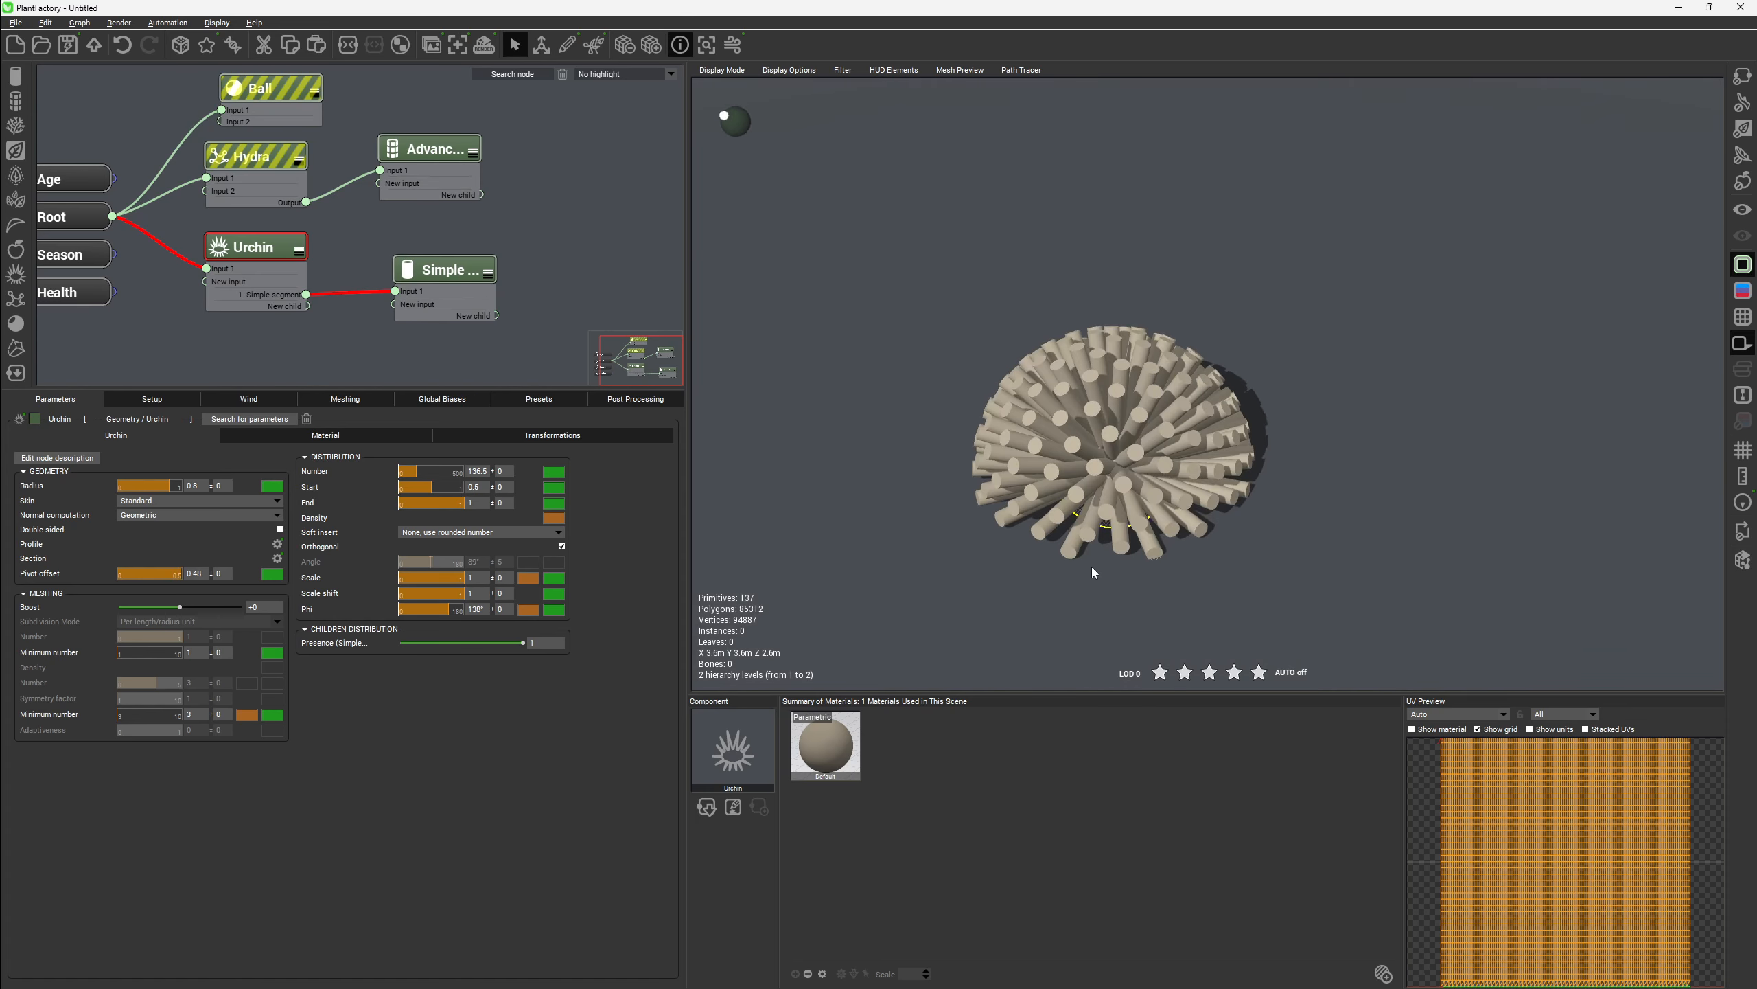
Try about 537 segments in the Urchin's distribution, and reduce the number to 79.21
drag(411, 473, 462, 474)
drag(1112, 335, 1115, 448)
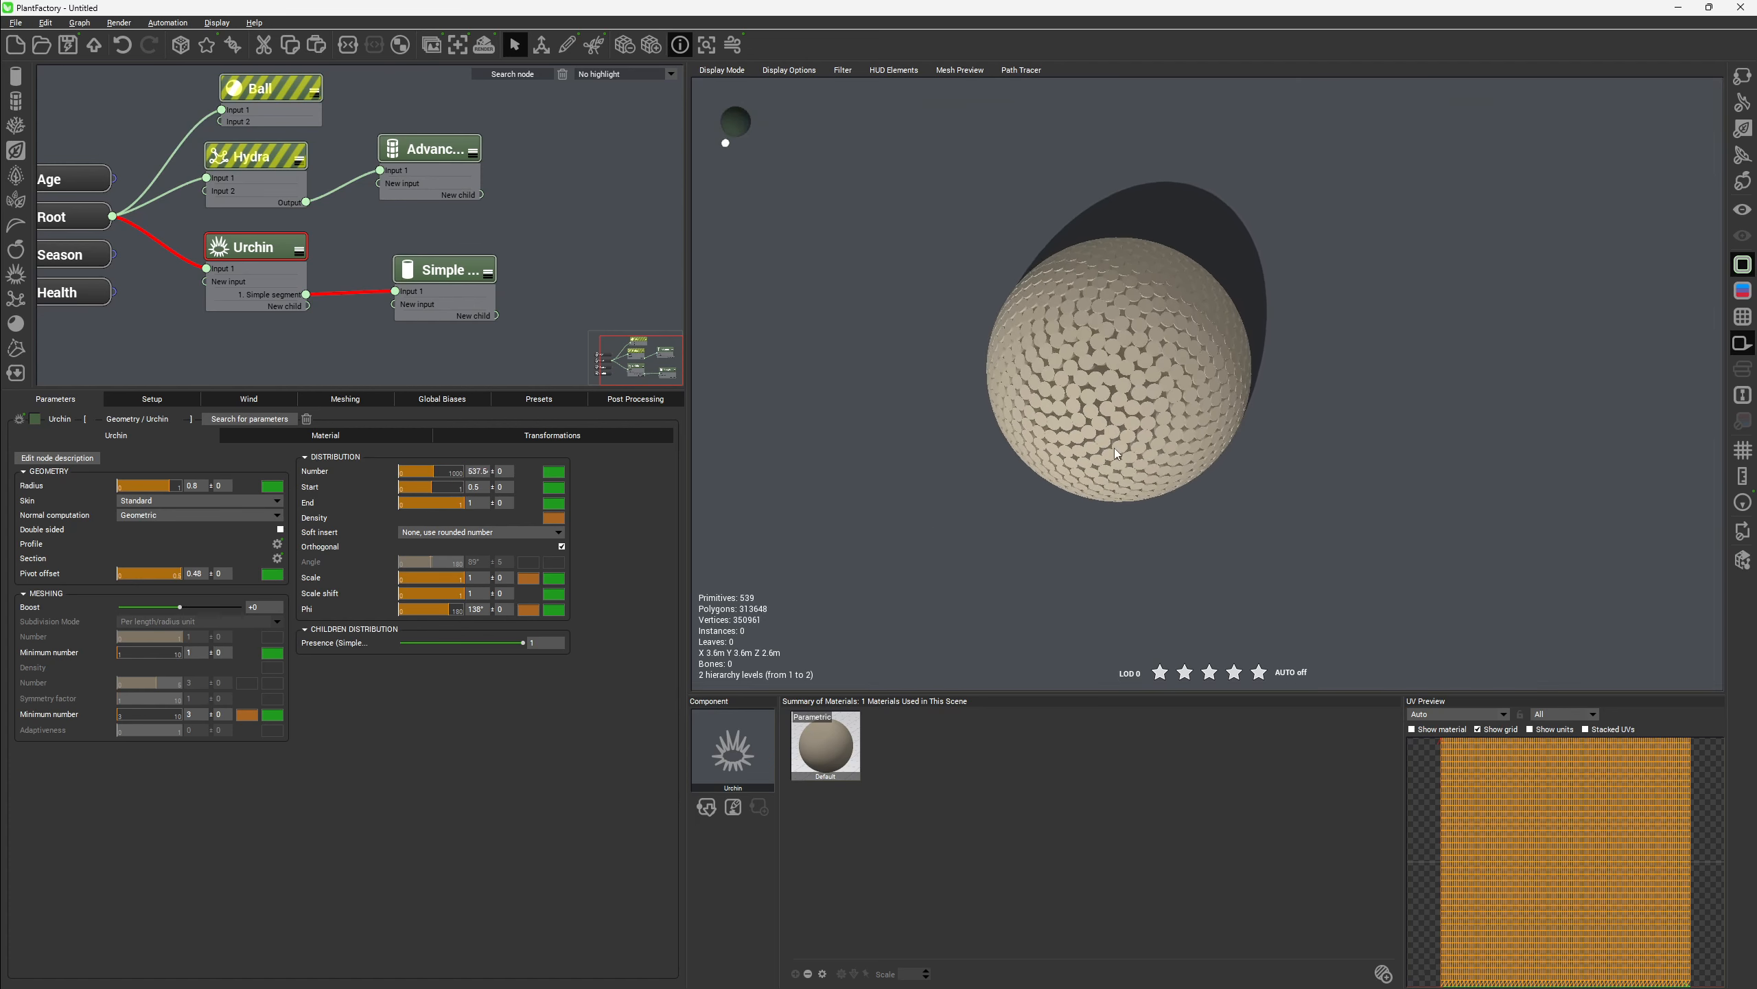
right_drag(1115, 448, 1232, 328)
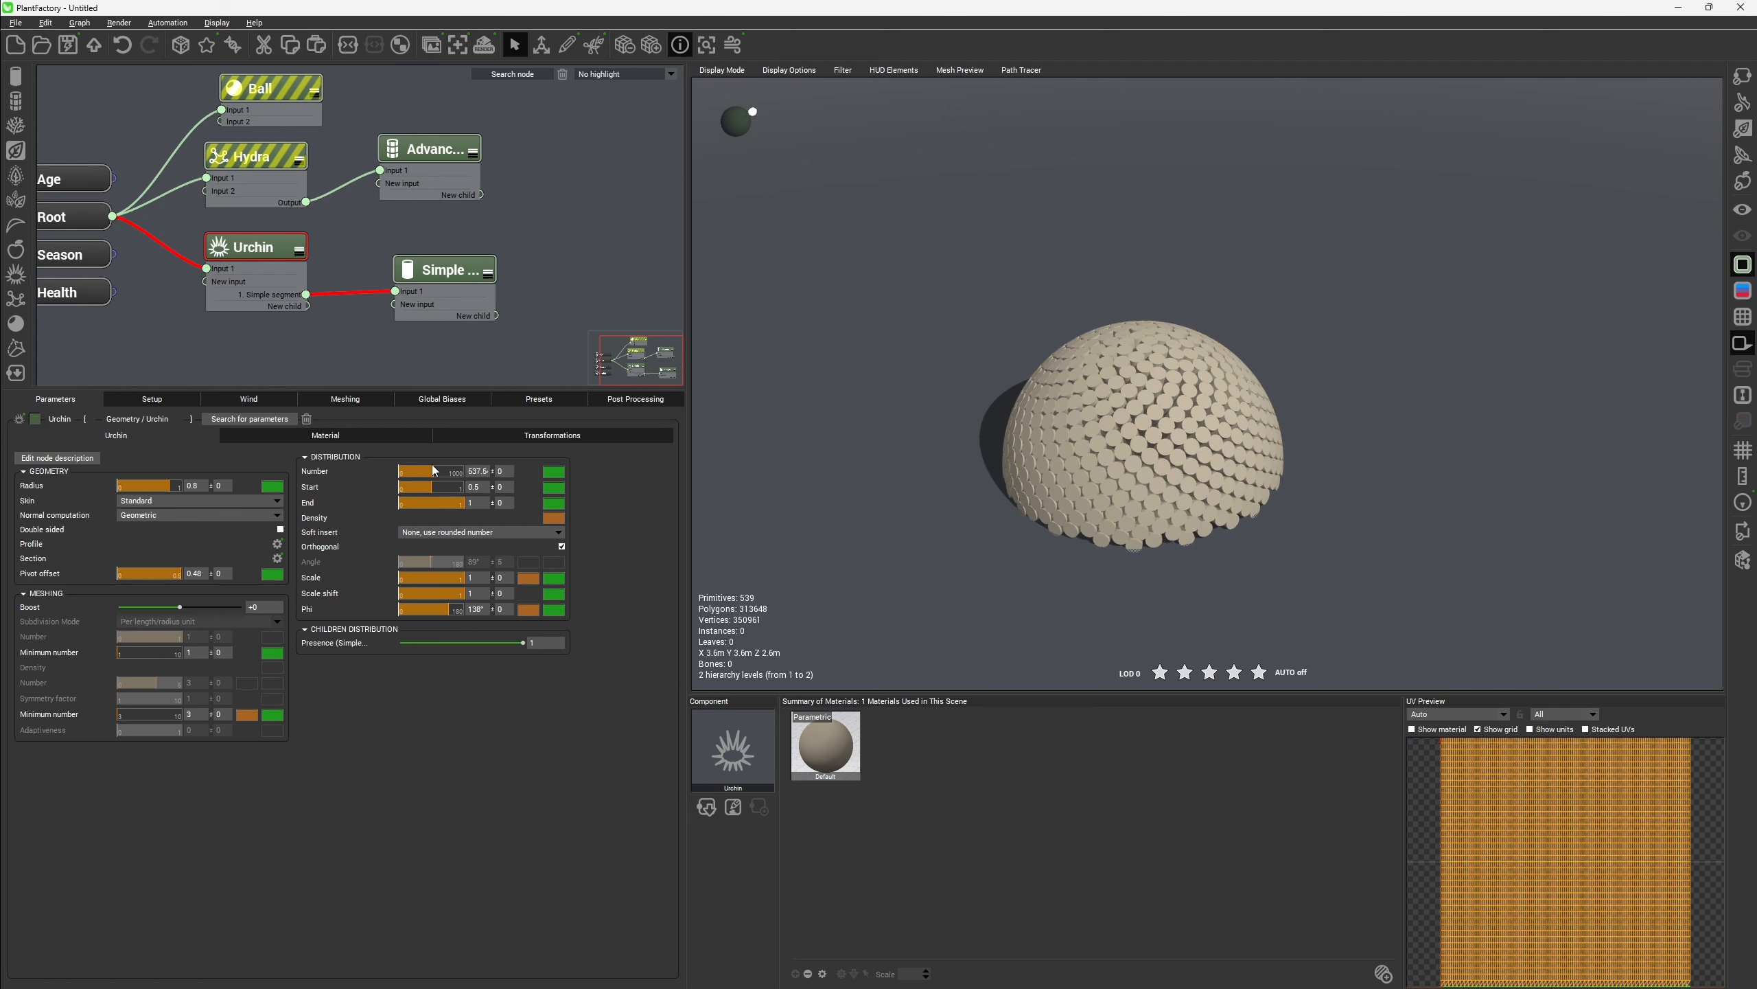
drag(423, 471, 403, 471)
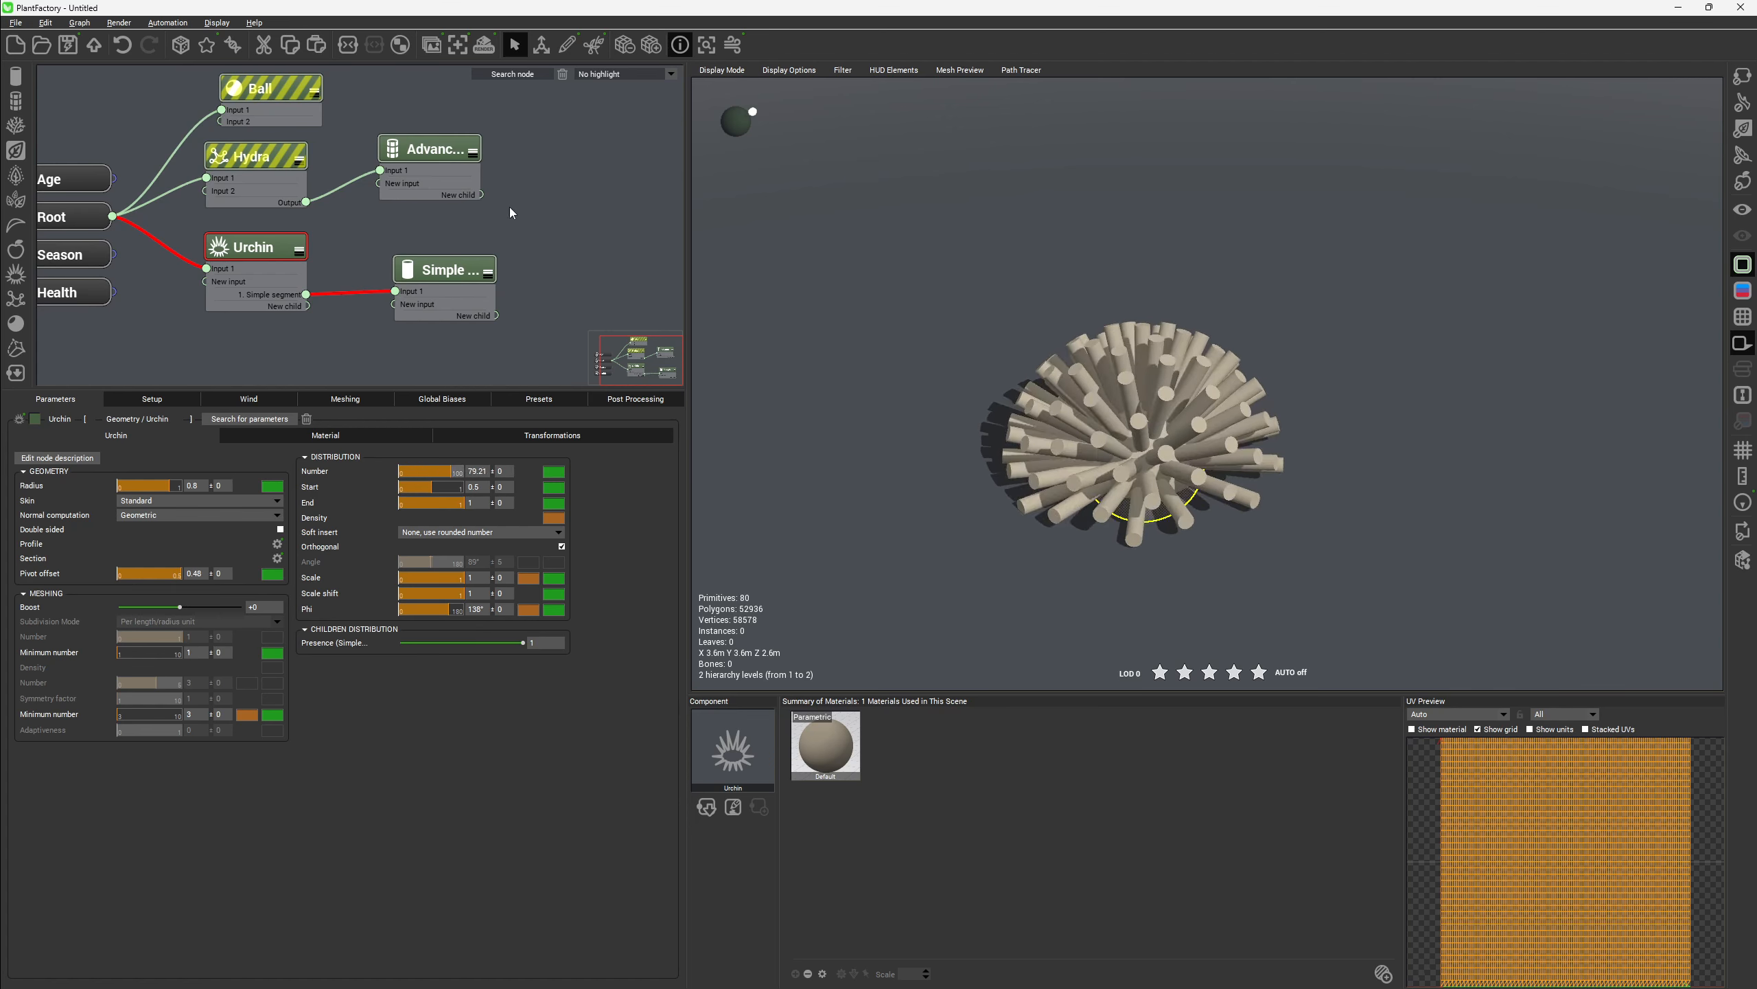
middle_drag(509, 207, 512, 247)
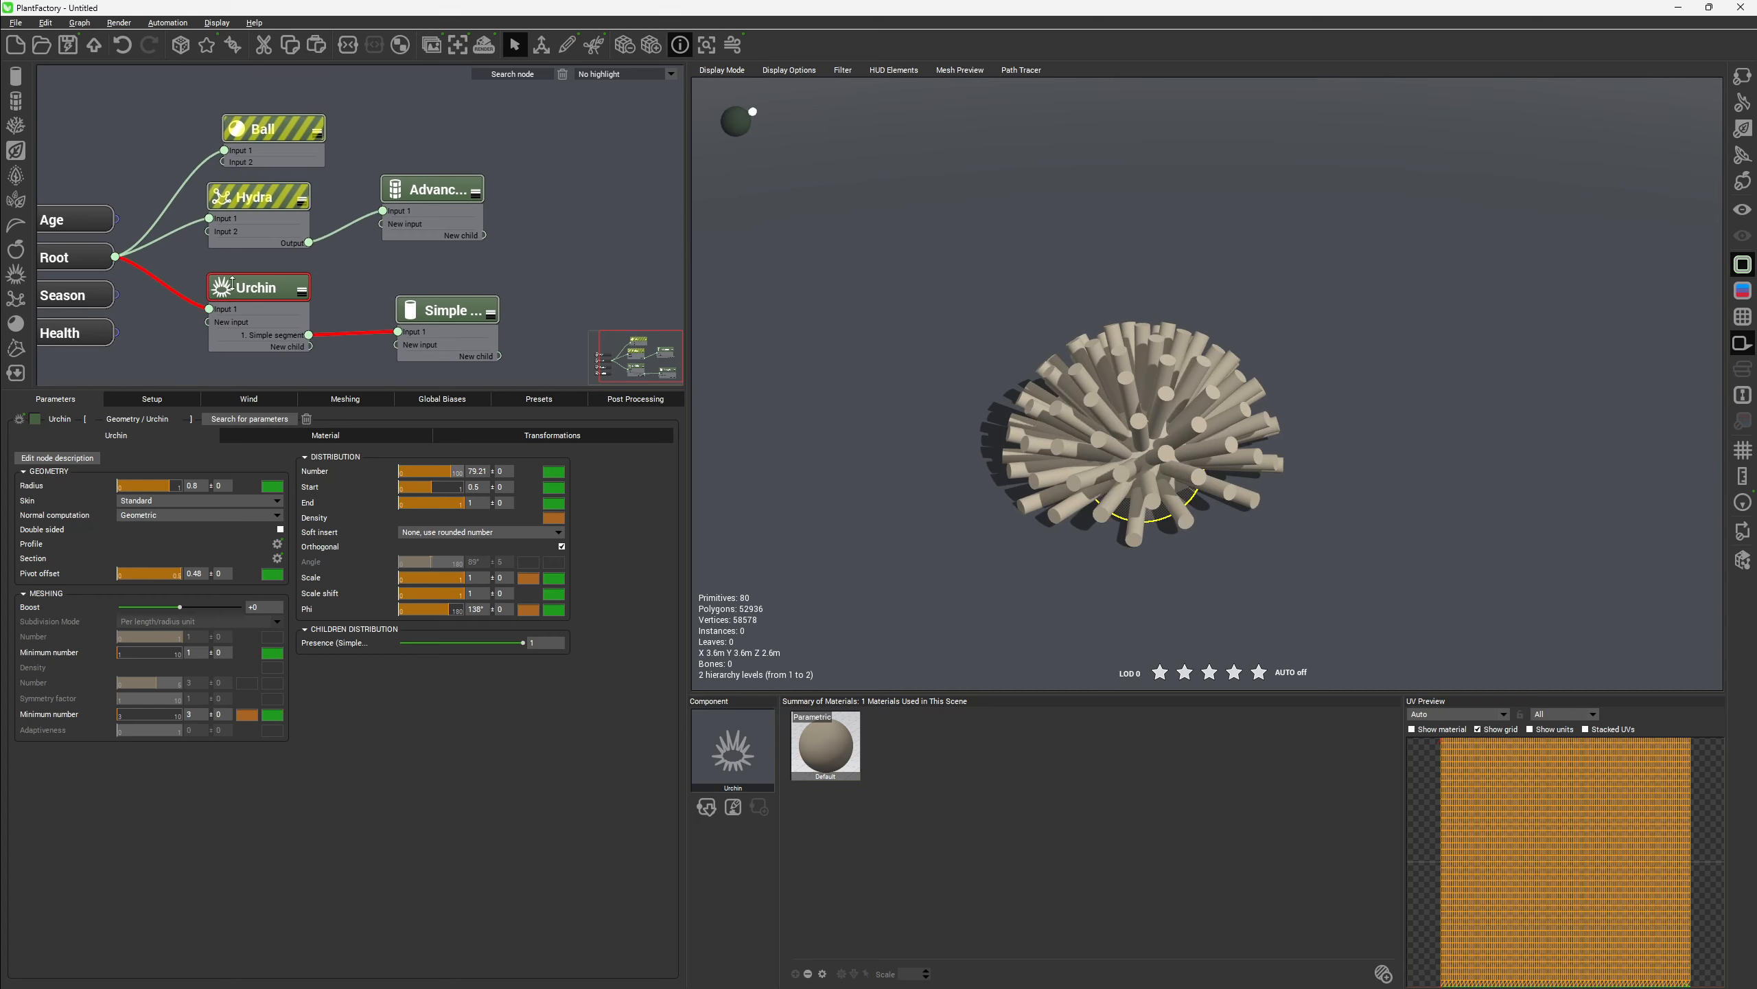